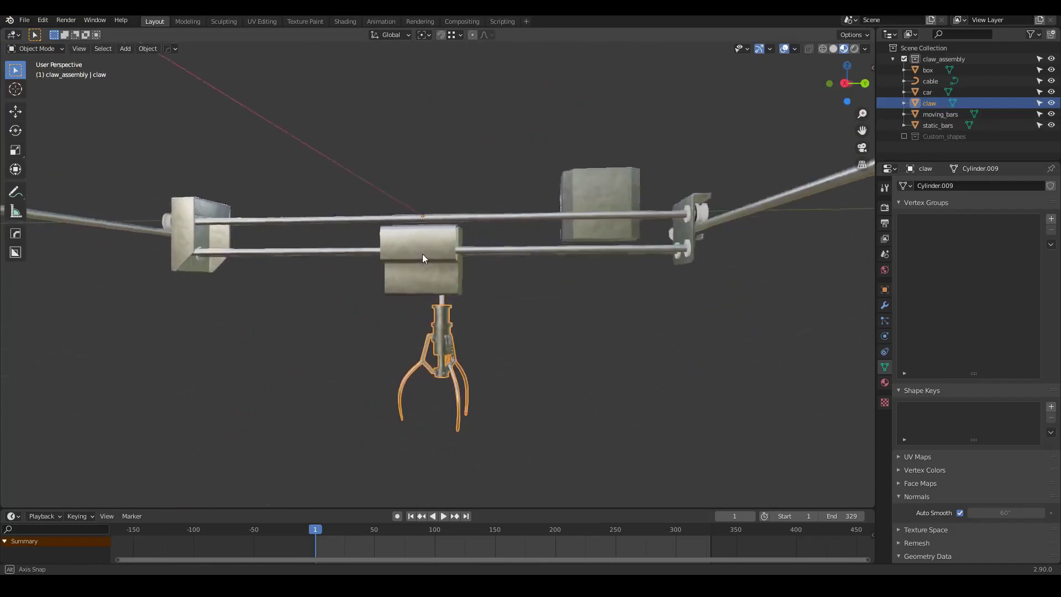
Step: Inspect the moving_bars and car objects of the claw assembly and display the car's transform values
left_click(937, 114)
scroll(412, 326, "down", 3)
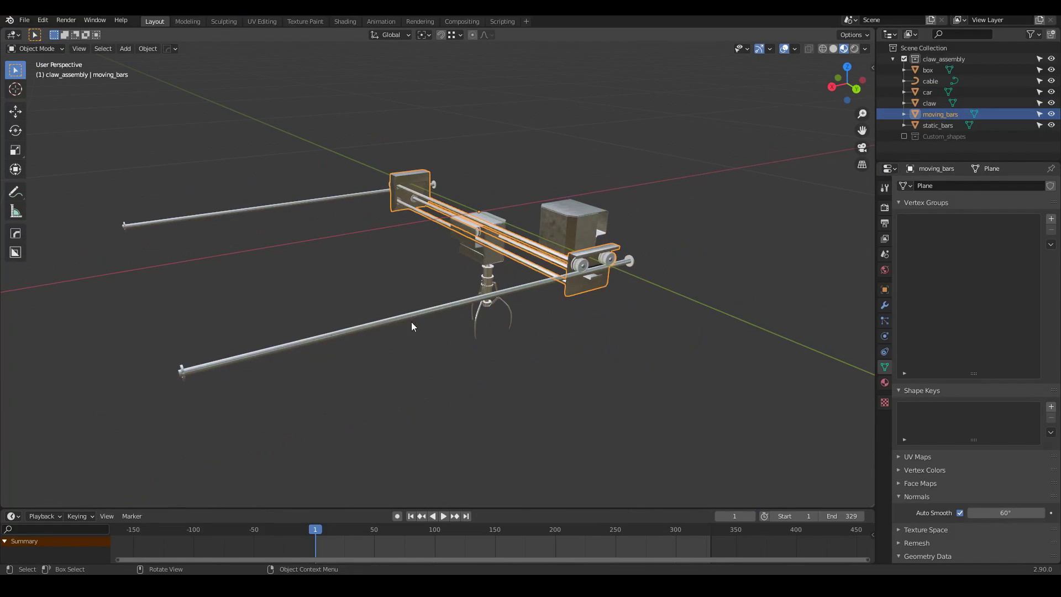
middle_click_drag(406, 227, 479, 222)
left_click(473, 301)
scroll(472, 301, "up", 4)
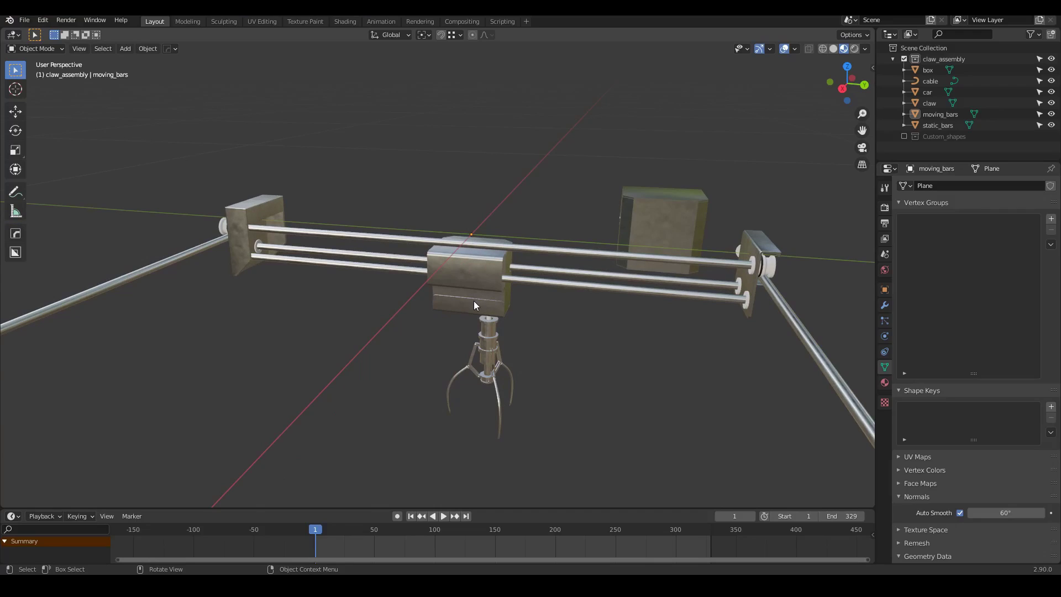
mouse_move(465, 290)
middle_mouse_down()
mouse_move(435, 287)
mouse_move(489, 291)
mouse_move(479, 281)
middle_mouse_up()
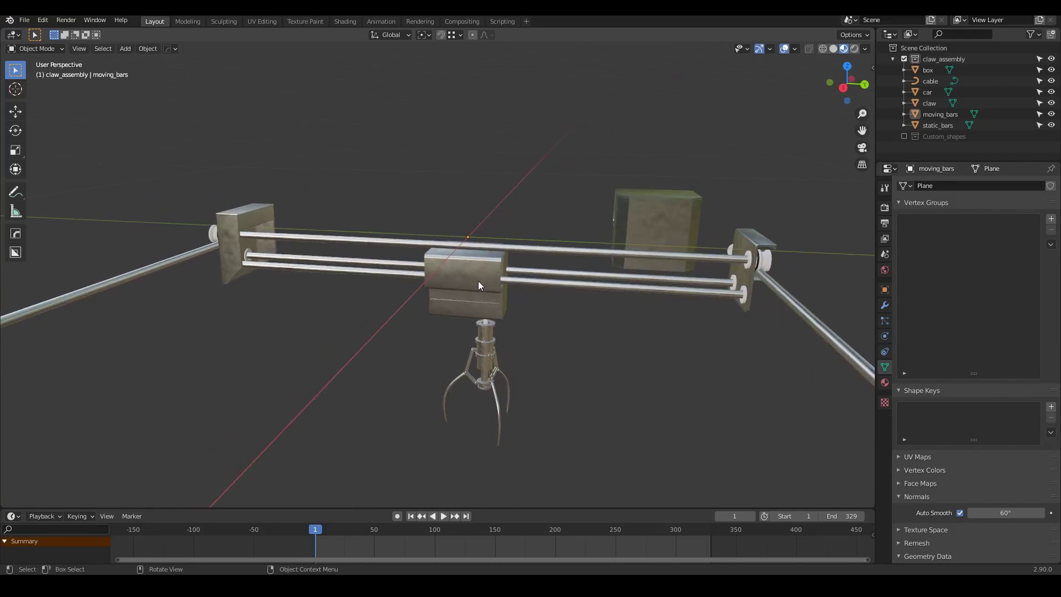
left_click(478, 282)
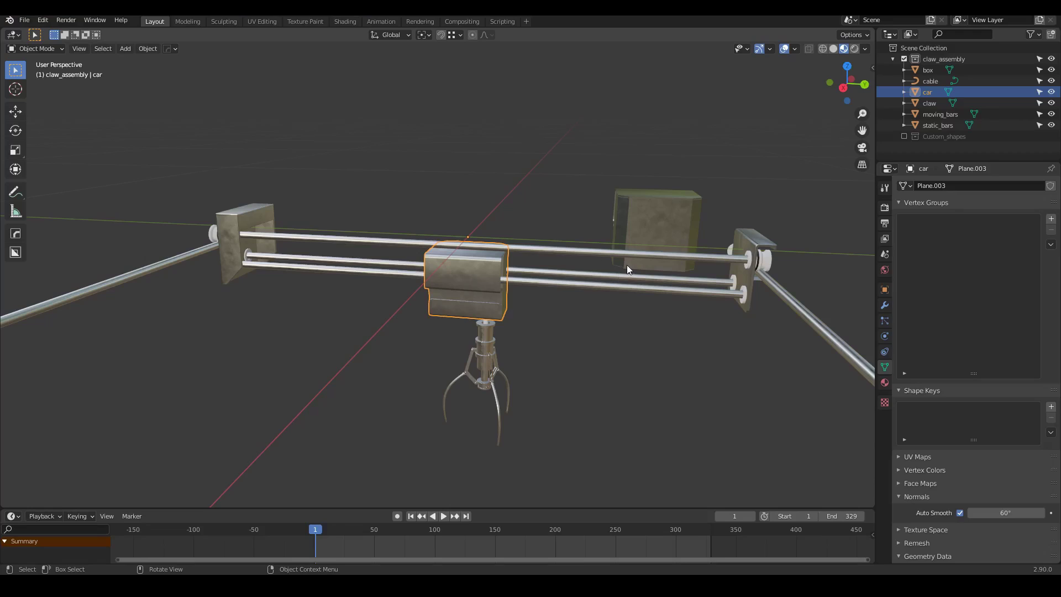
key("n")
middle_click_drag(483, 271, 491, 271)
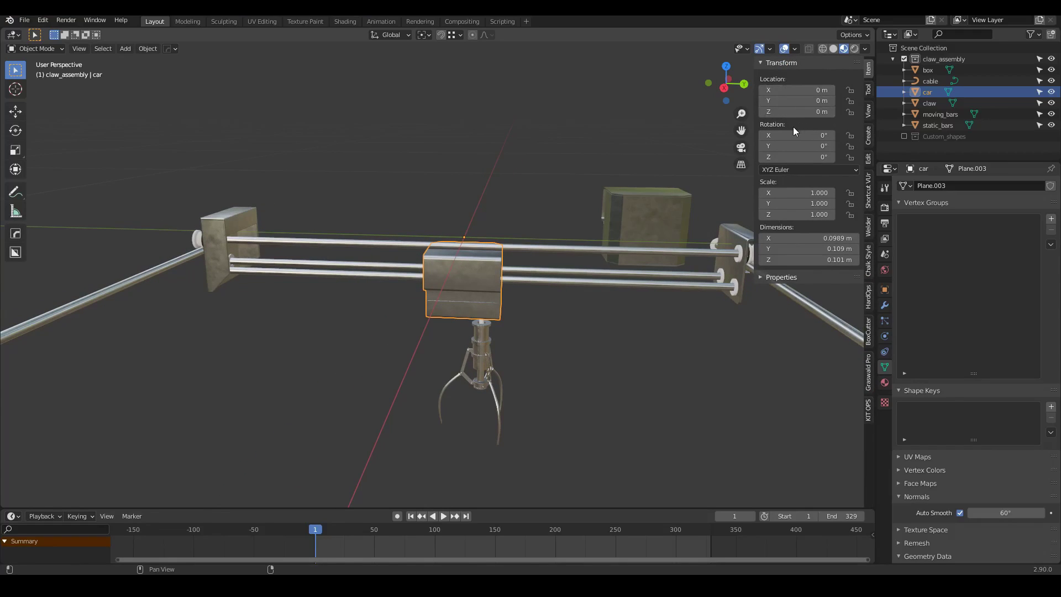
middle_click_drag(487, 267, 466, 273)
Step: Start the Shortcut VUr key display and apply location, rotation and scale to all objects of the claw assembly
key("a")
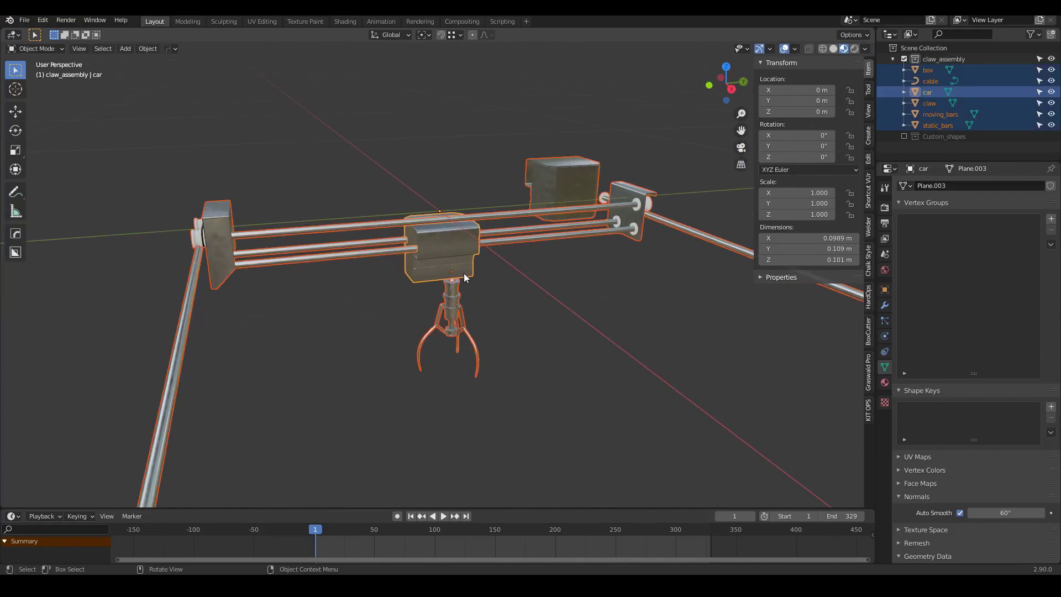
left_click(867, 189)
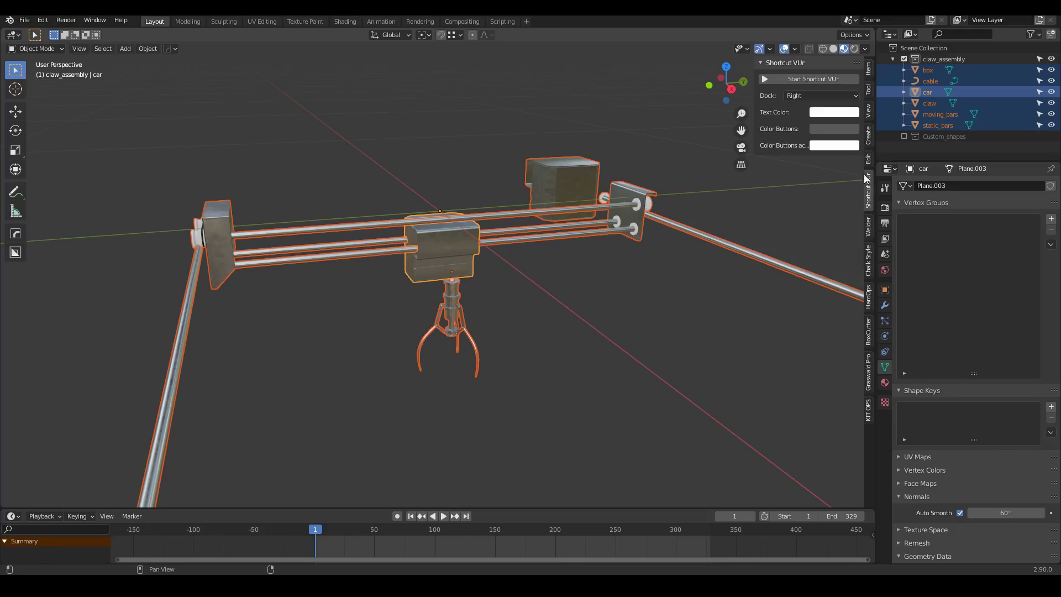
left_click(815, 78)
left_click(868, 68)
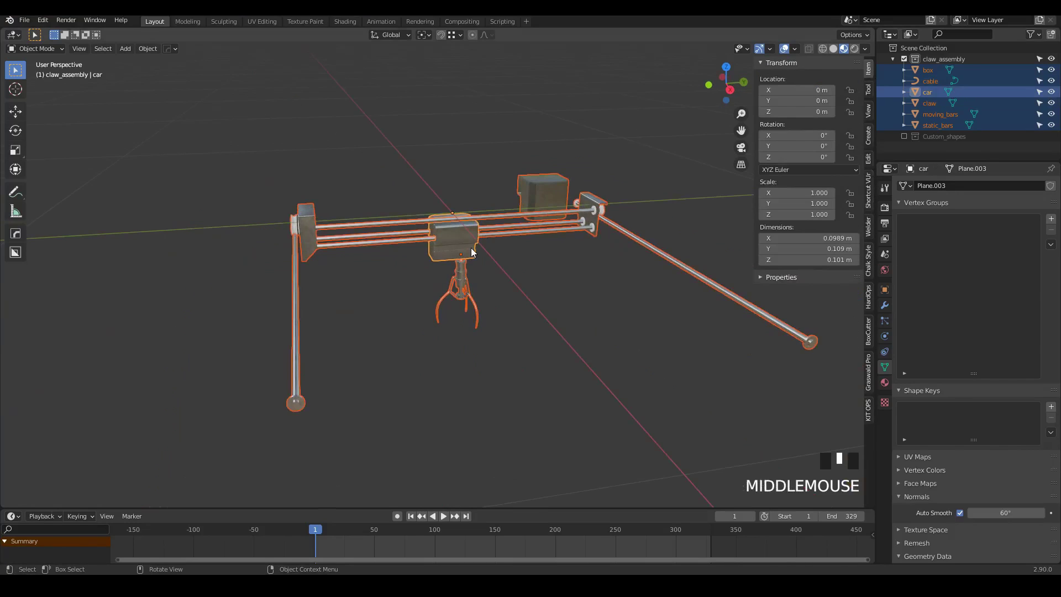
scroll(474, 247, "up", 2)
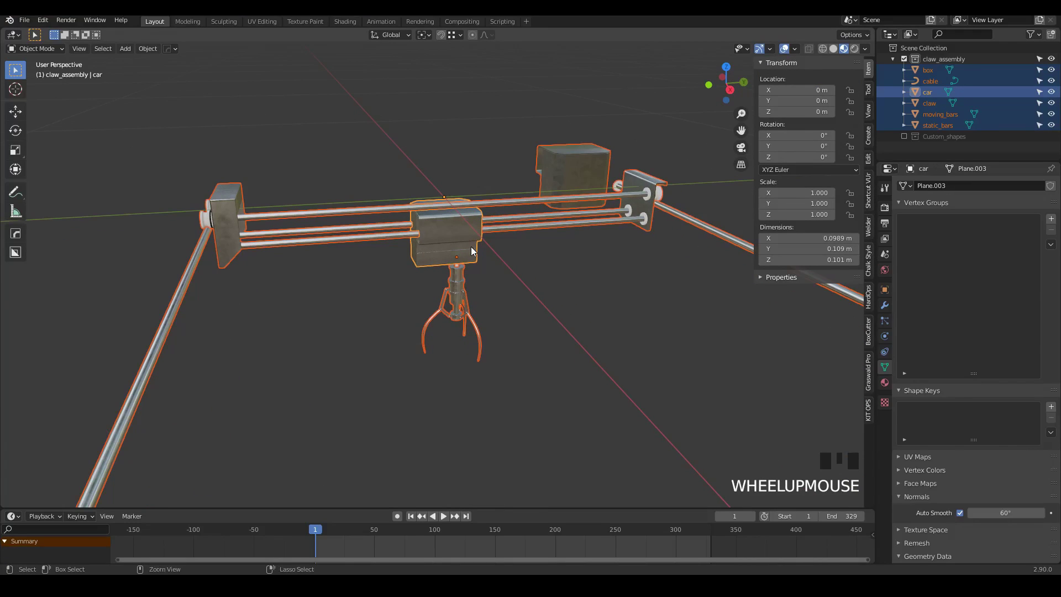
key("ctrl+a")
left_click(431, 281)
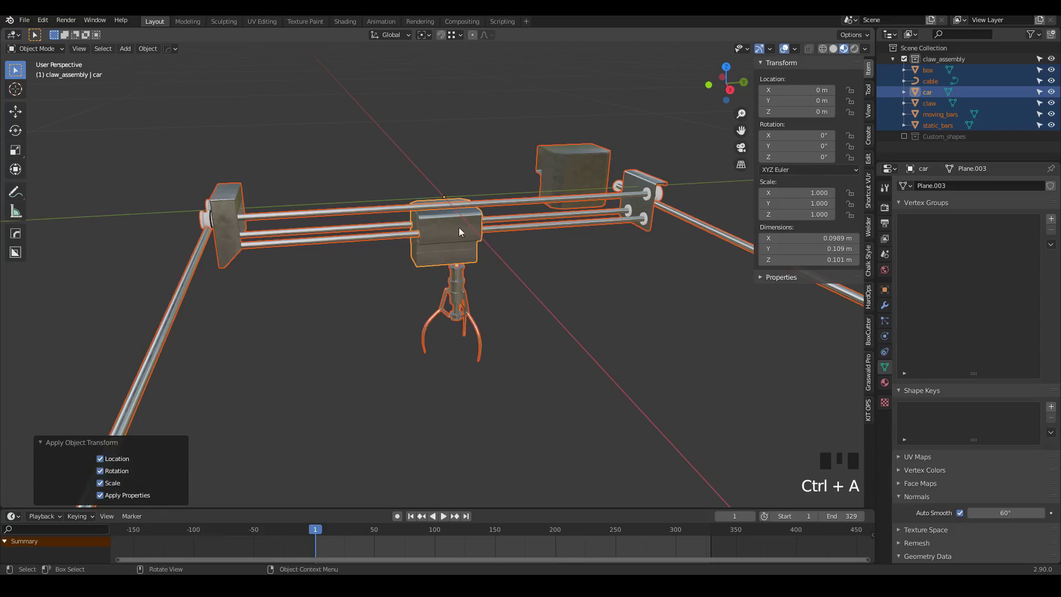
Step: Check the location, rotation and scale values of the moving_bars object, then clear the selection
left_click(485, 206)
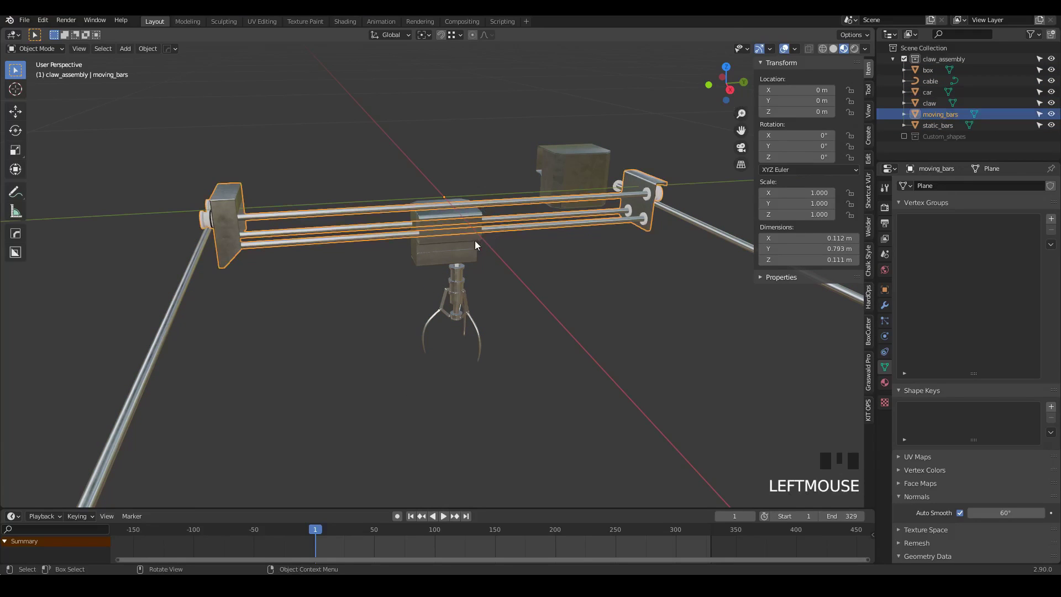
middle_click(448, 233)
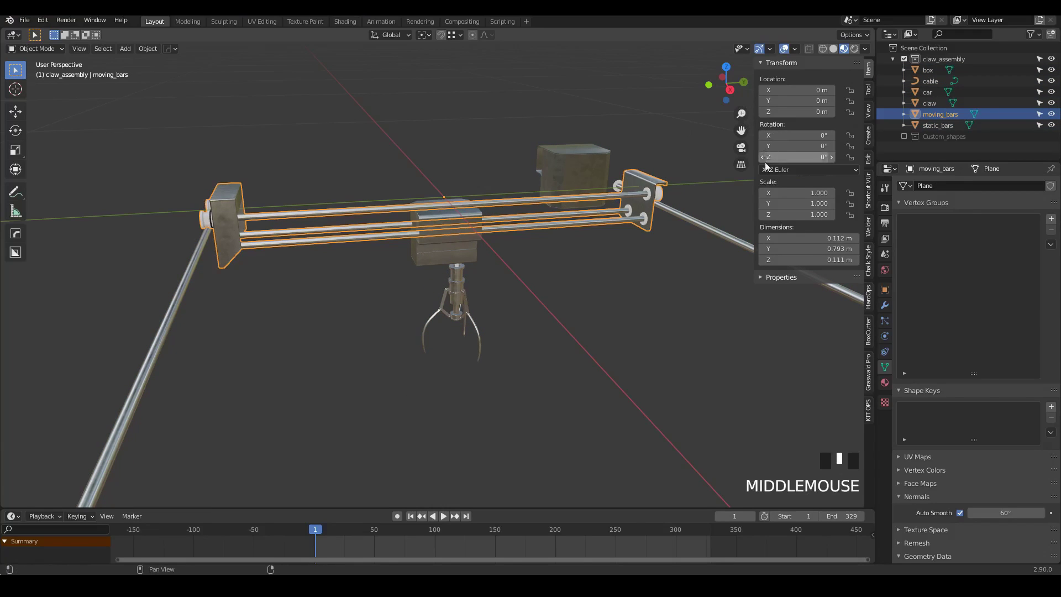
middle_click_drag(410, 227, 463, 224)
key("a")
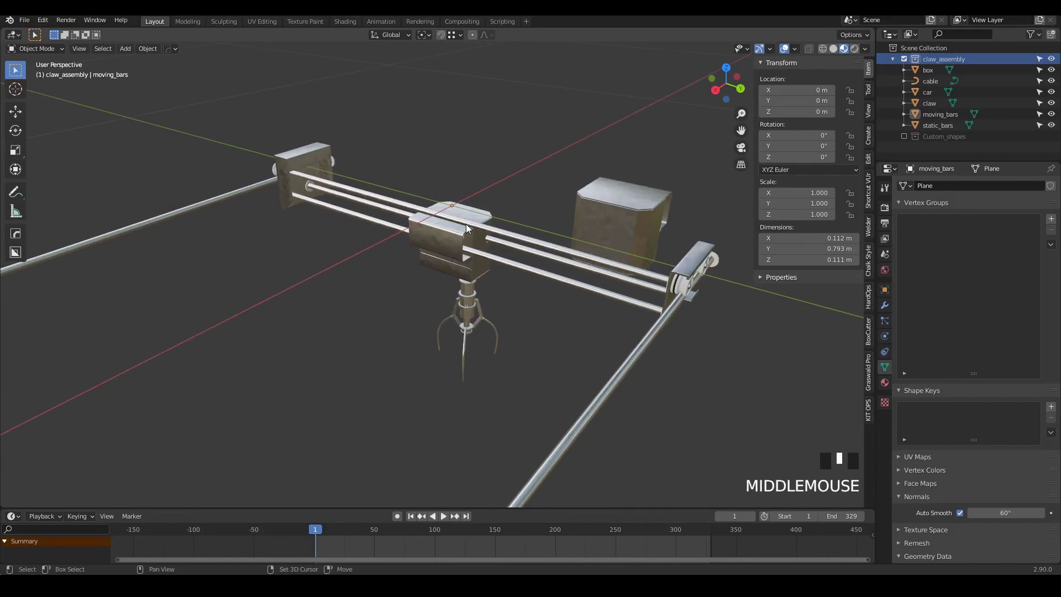
Step: Reset the 3D cursor to the world origin and add a single-bone armature there
key("shift+c")
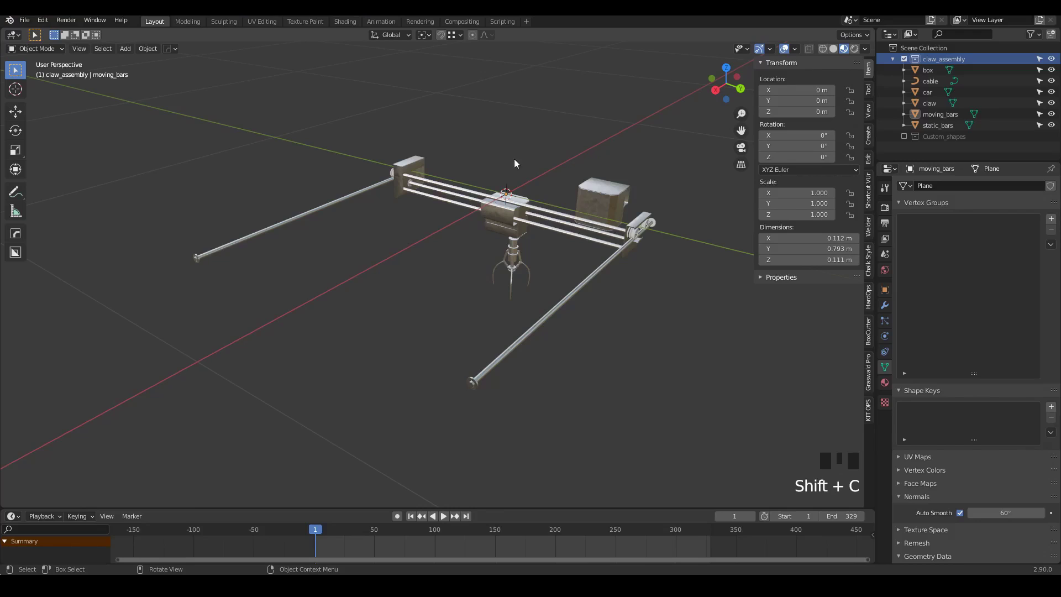
scroll(498, 210, "up", 2)
middle_click_drag(497, 209, 422, 273)
key("shift+a")
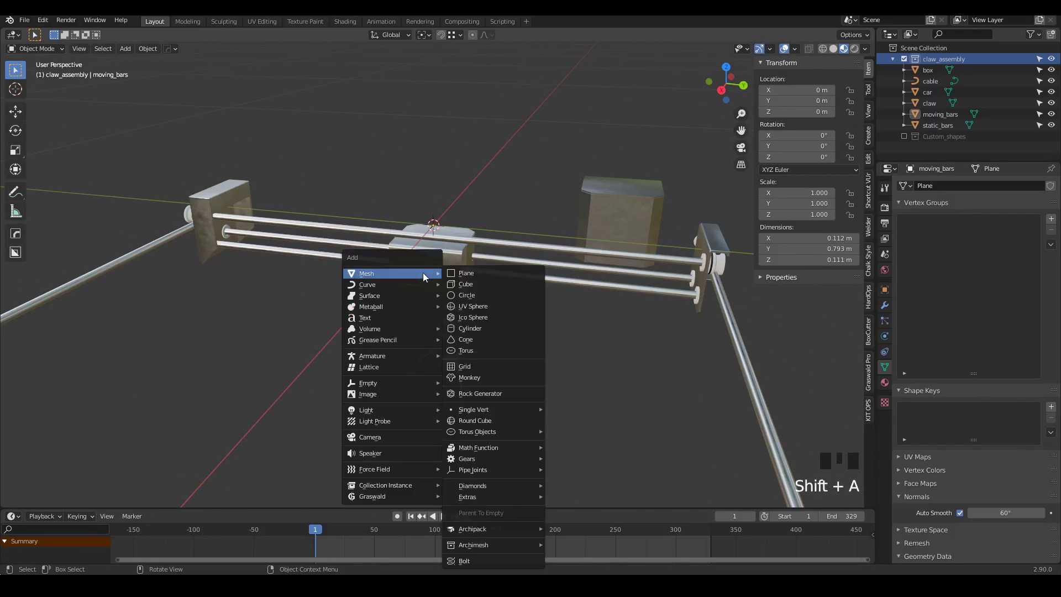
mouse_move(434, 356)
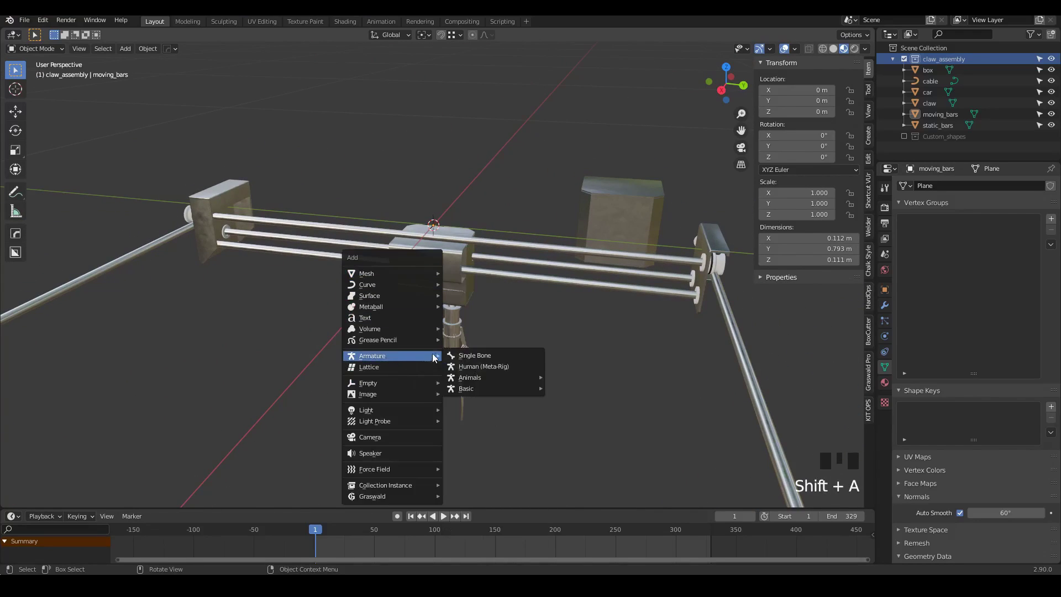
left_click(474, 355)
scroll(489, 323, "down", 2)
middle_click_drag(489, 324, 740, 282)
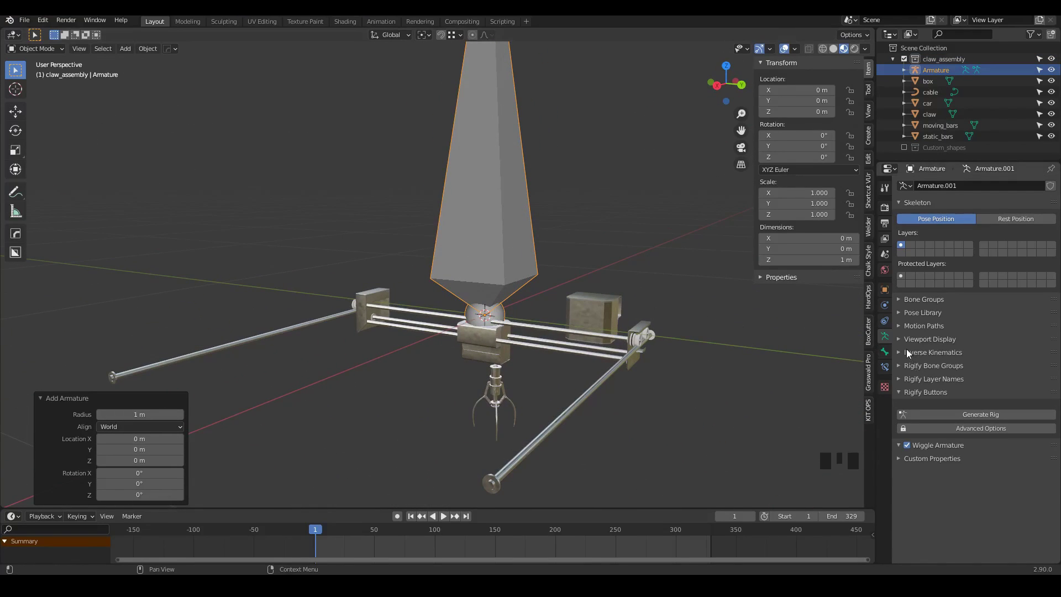
Step: Set the armature's viewport display to B-Bone and enable showing bone names and axes
left_click(917, 339)
left_click(973, 355)
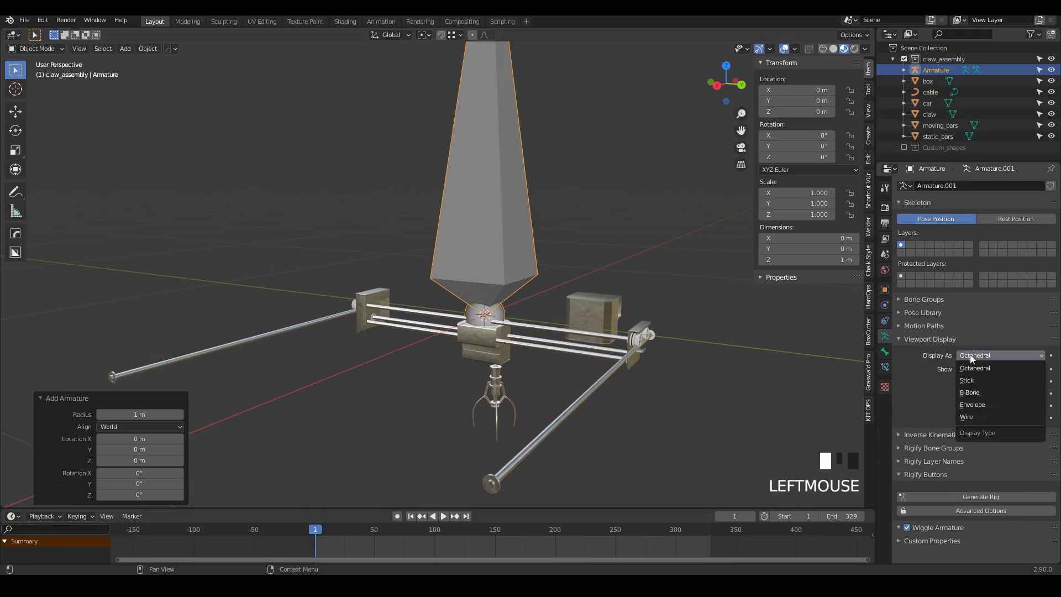
left_click(975, 392)
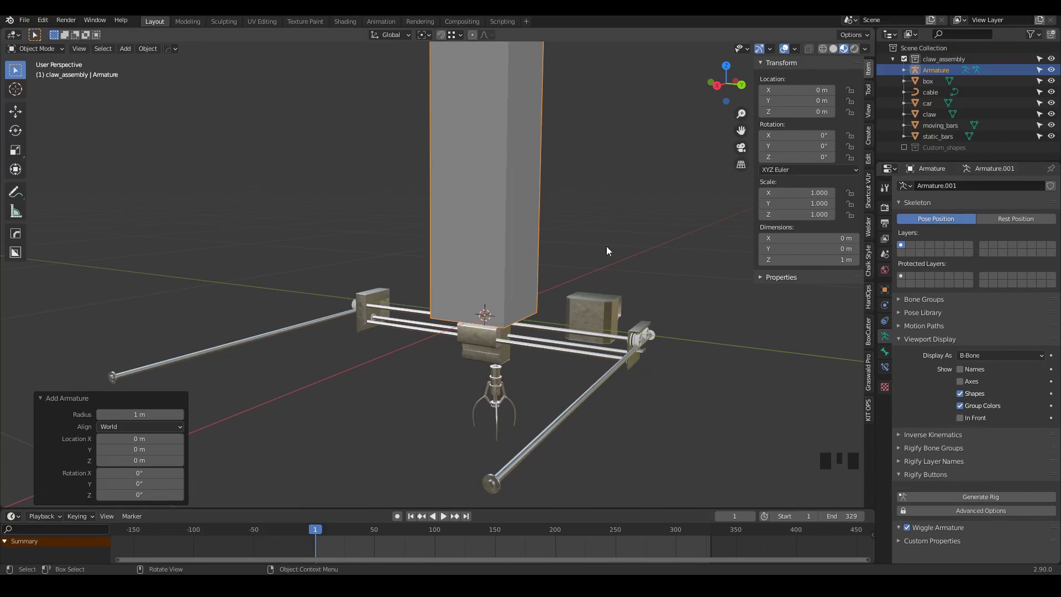
middle_click_drag(611, 249, 507, 315, "shift")
scroll(805, 366, "down", 1)
left_click(959, 369)
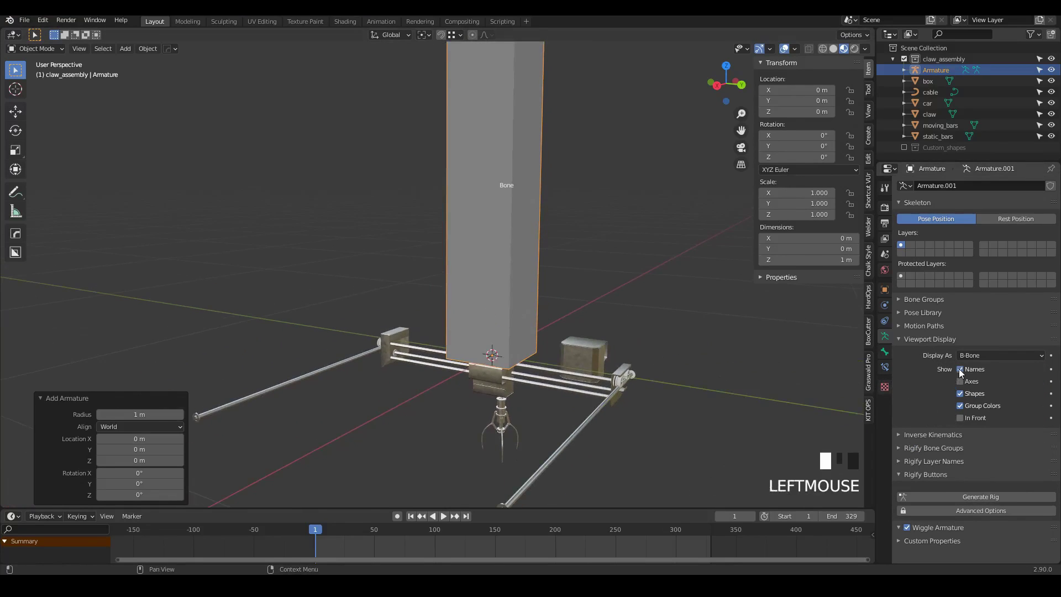
left_click(959, 381)
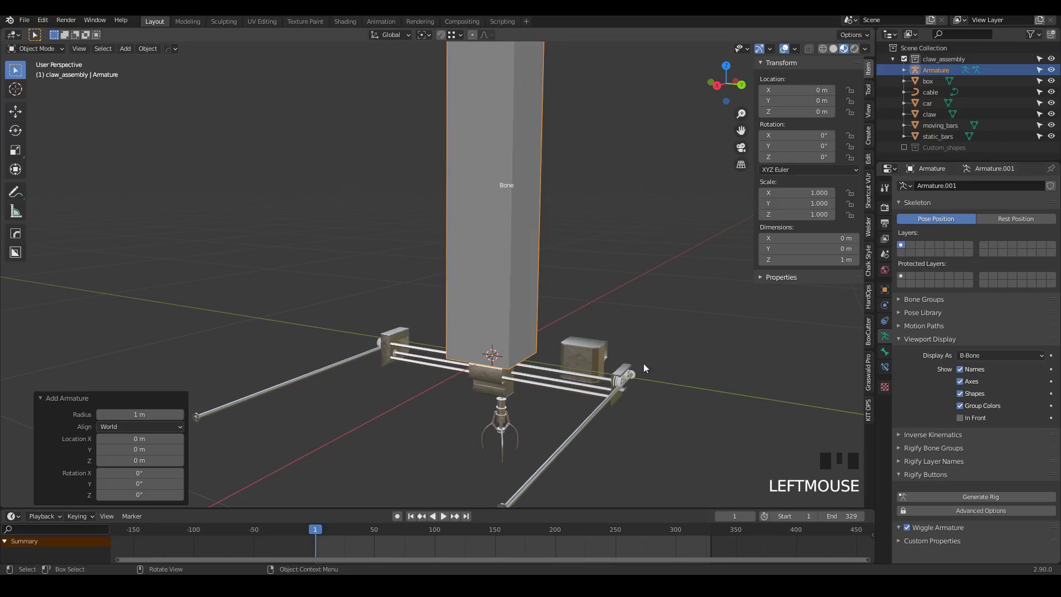
middle_click_drag(510, 331, 524, 301, "shift")
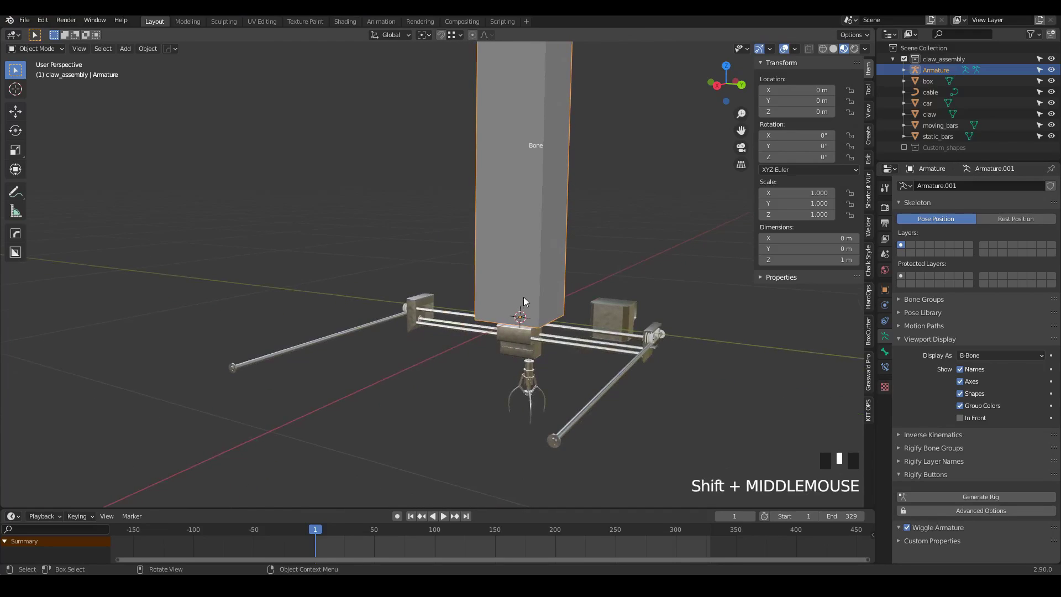
Step: Enter Edit Mode on the armature and select its bone
key("Tab")
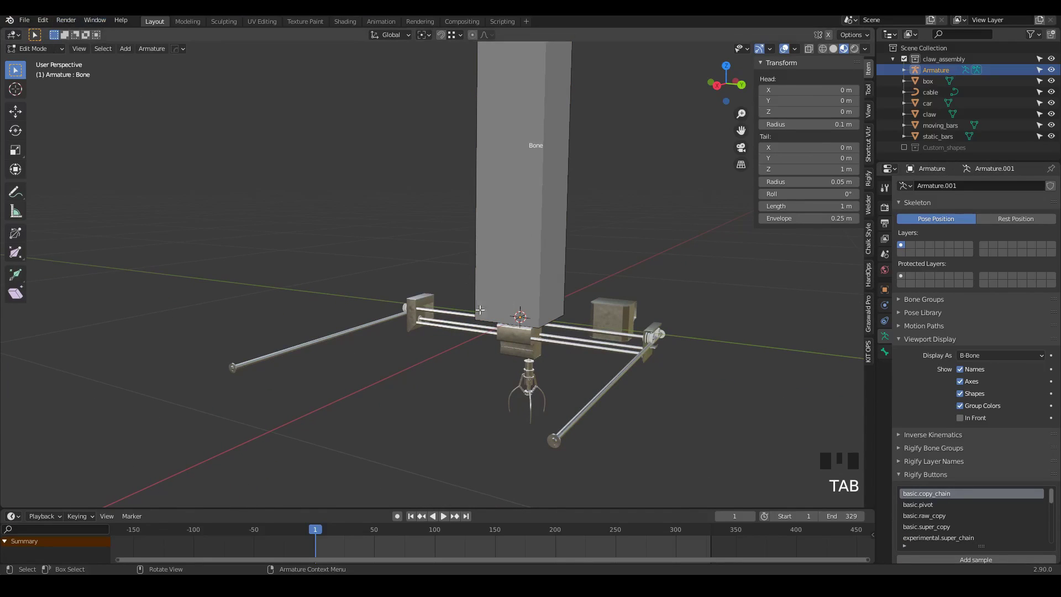
middle_click_drag(535, 324, 554, 327)
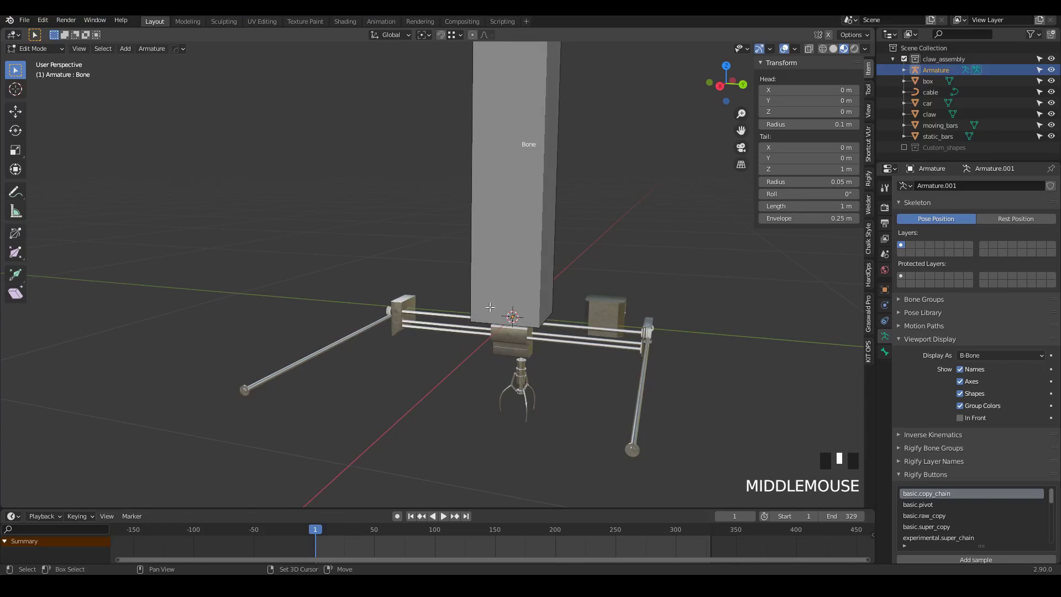
middle_click_drag(490, 307, 465, 358, "shift")
left_click(493, 275)
middle_click_drag(509, 326, 511, 320, "shift")
left_click(502, 314)
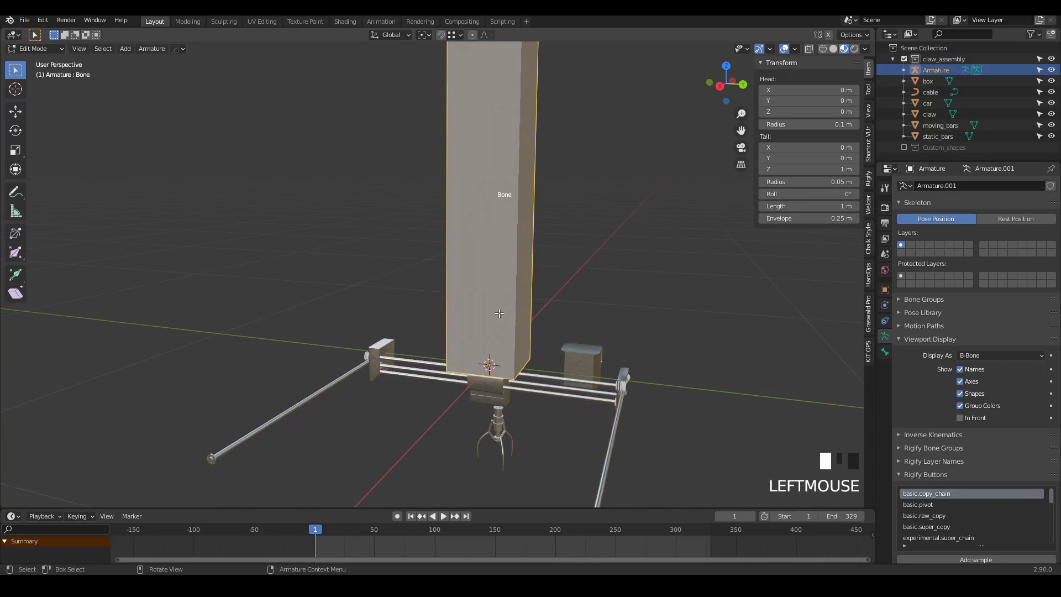
key("s")
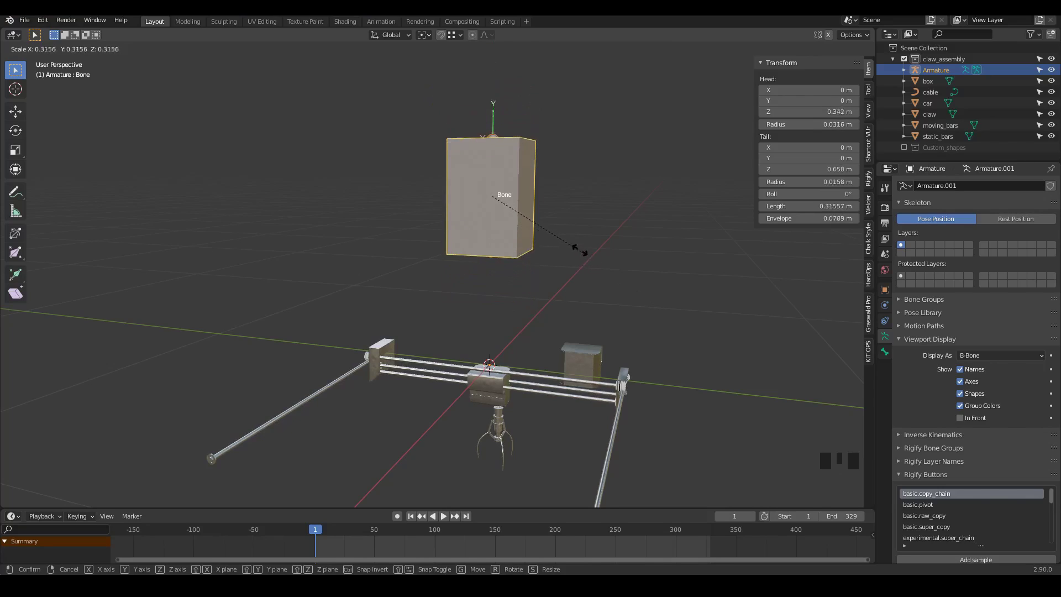
right_click(550, 260)
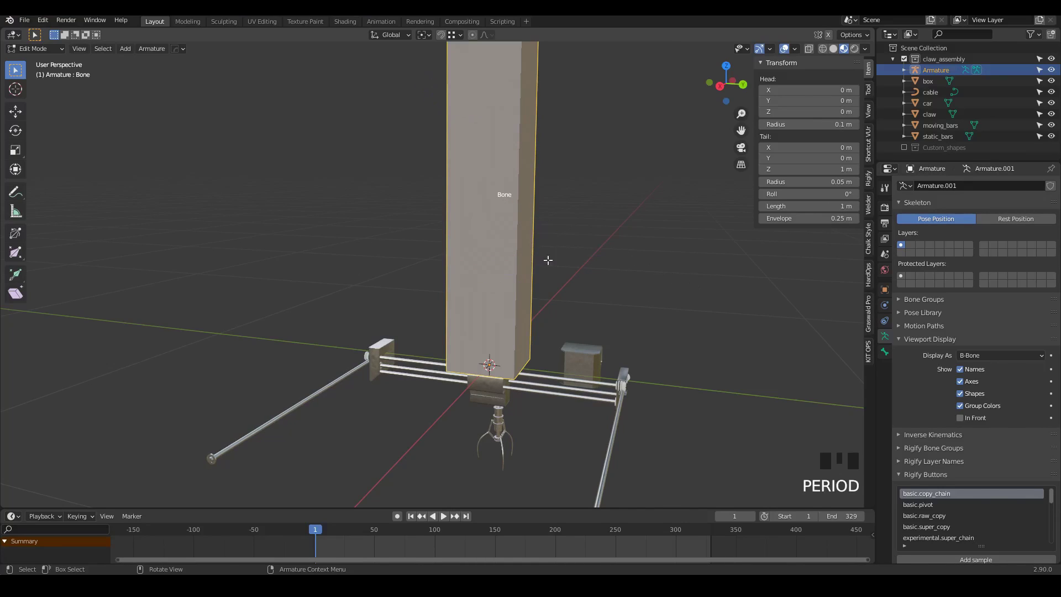
middle_click_drag(547, 260, 542, 269)
Step: Set the pivot point to the 3D Cursor and scale the bone to about 0.073 of its size
key("period")
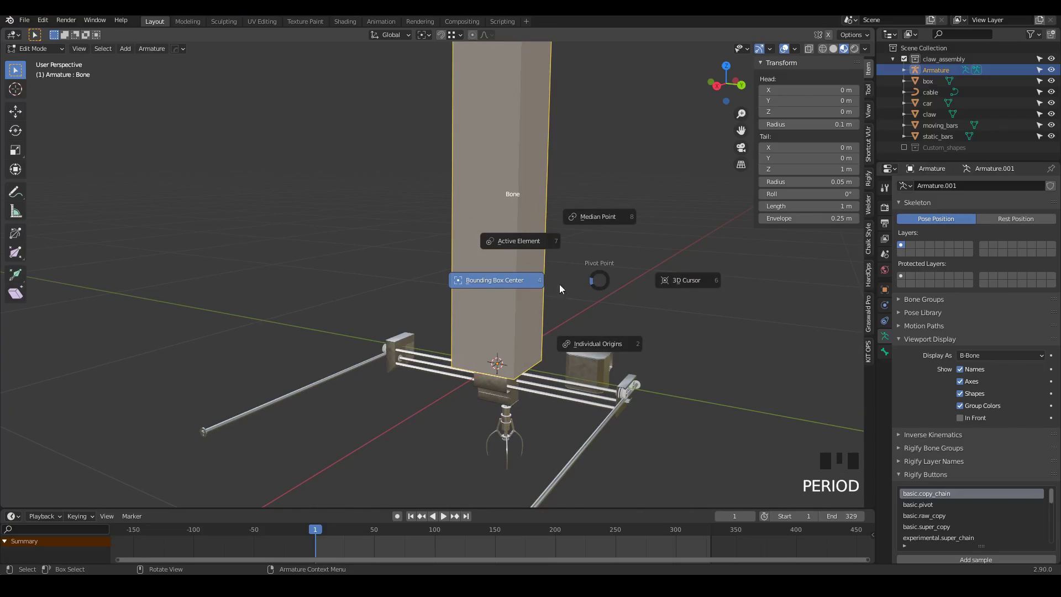
left_click(693, 283)
key("s")
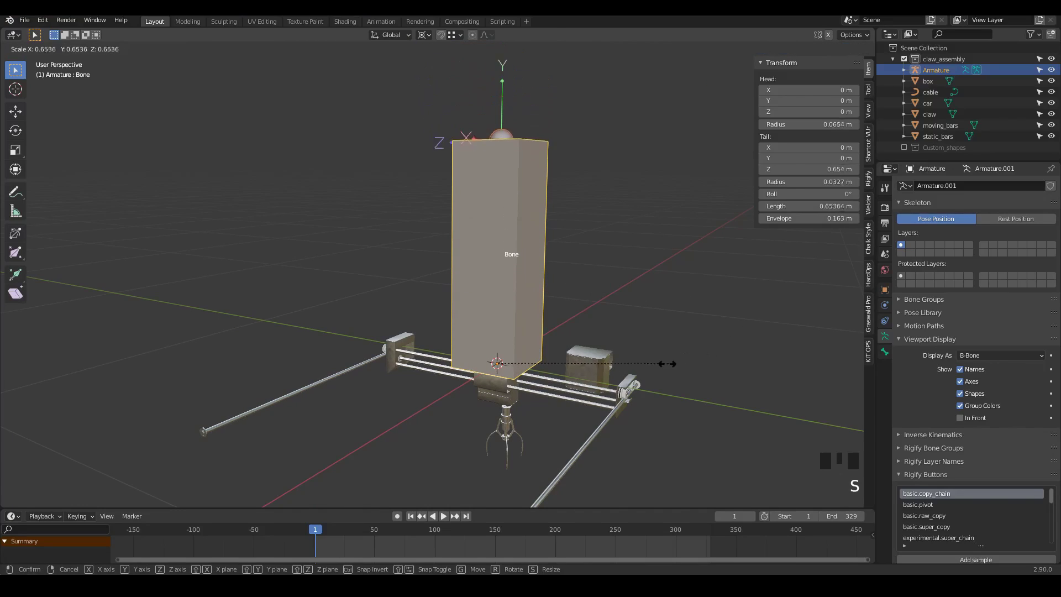
left_click(507, 380)
scroll(488, 406, "up", 3)
middle_click_drag(488, 406, 491, 286)
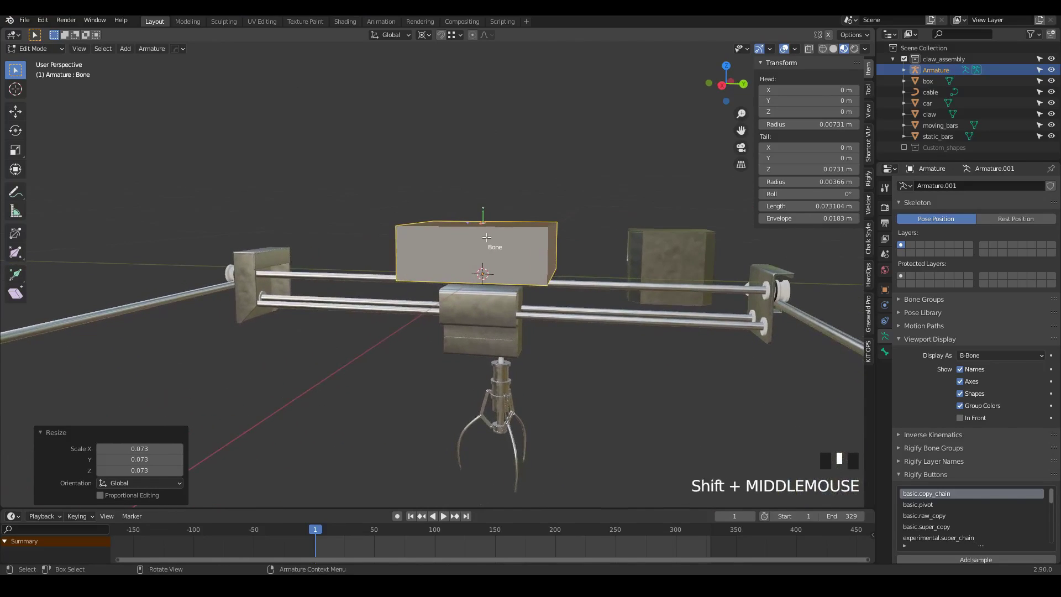
Step: Rename the bone as root_main
scroll(505, 286, "up", 3)
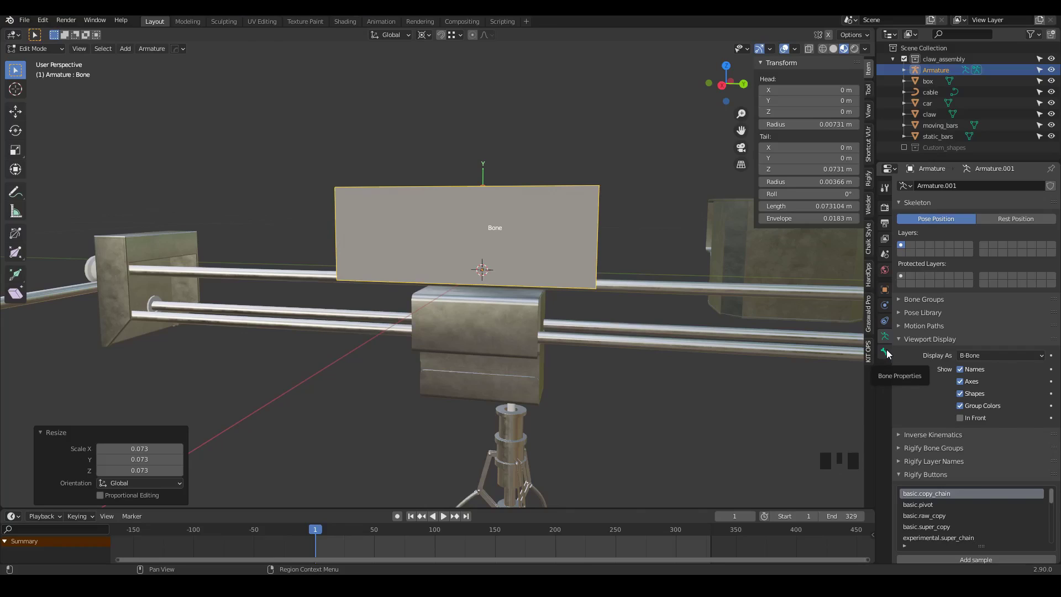
left_click(884, 351)
left_click(923, 185)
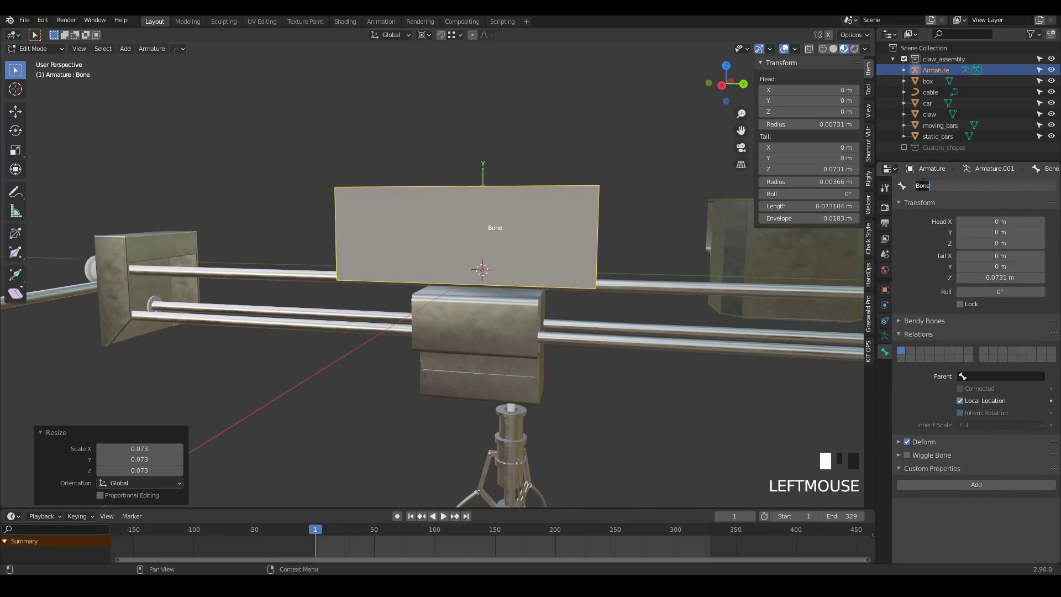
type("root_main")
key("Return")
Step: Scale down the B-Bone display thickness of root_main to a thin bar narrower than the car
middle_click_drag(497, 248, 502, 237)
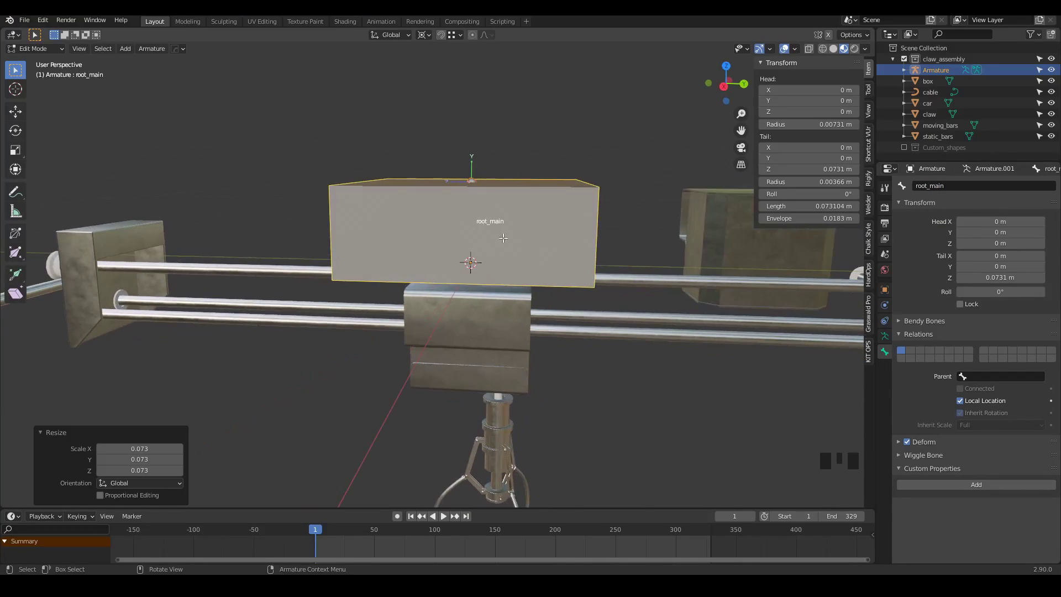
key("ctrl+alt+s")
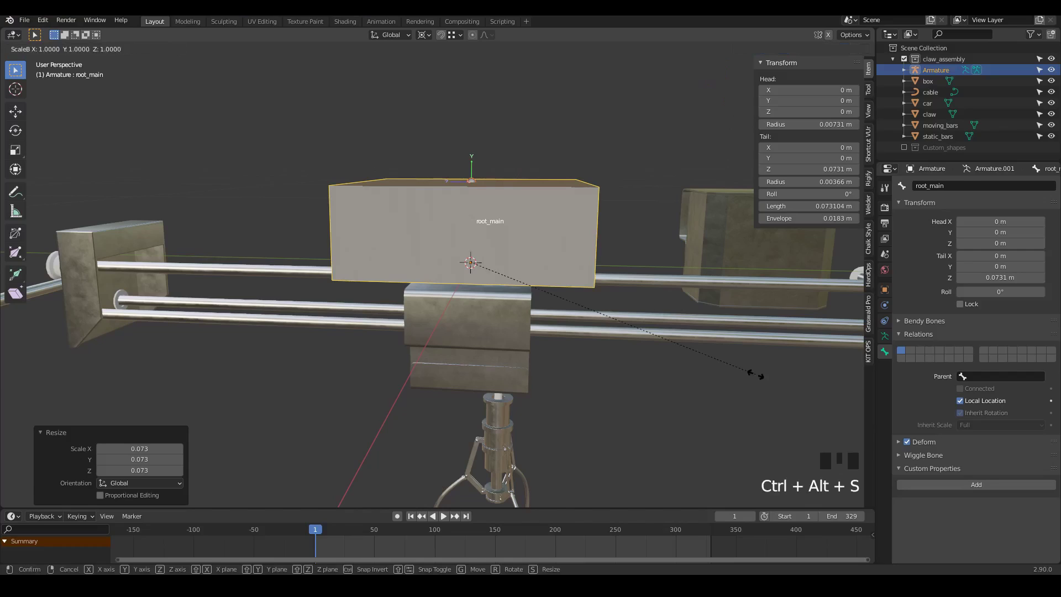
left_click(486, 259)
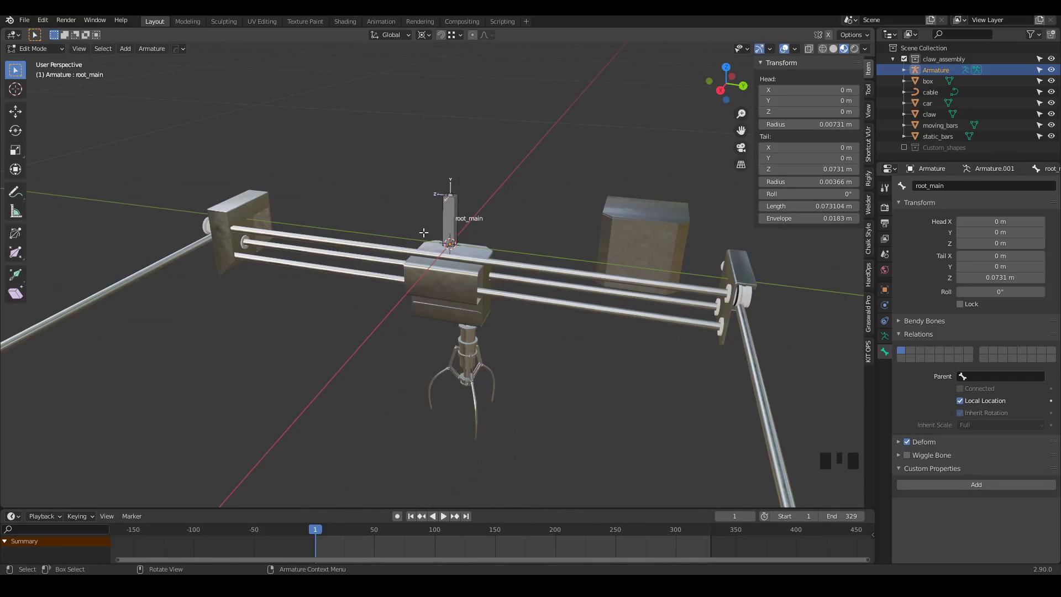
Step: Switch the viewport to Solid shading for a closer view of the claw assembly's car and rails
middle_click_drag(461, 288, 343, 280)
scroll(346, 202, "down", 1)
scroll(558, 160, "down", 2)
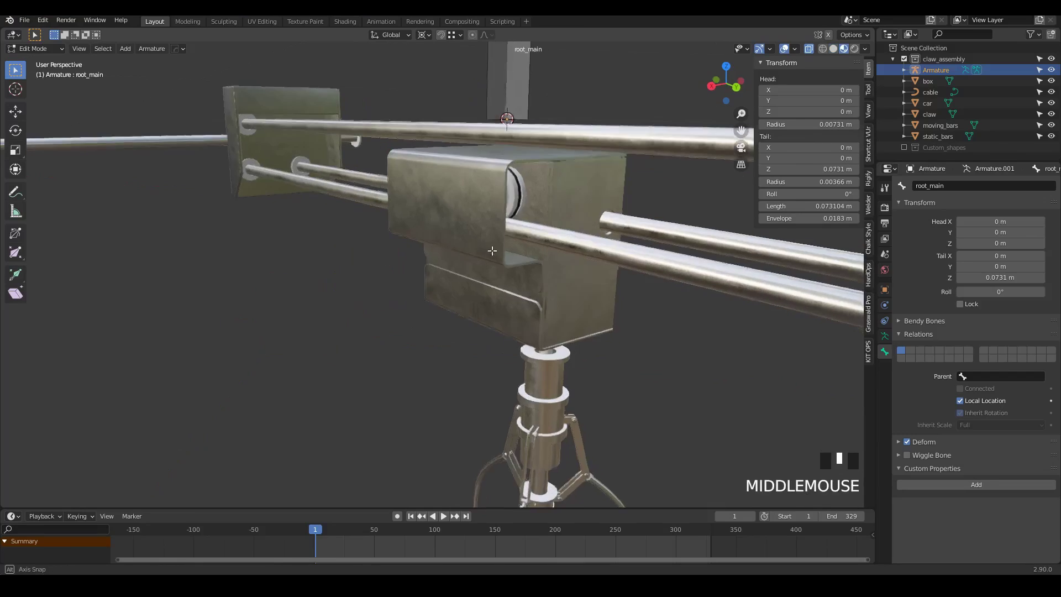
mouse_move(513, 203)
middle_mouse_down()
mouse_move(469, 206)
mouse_move(461, 258)
middle_mouse_up()
key("z")
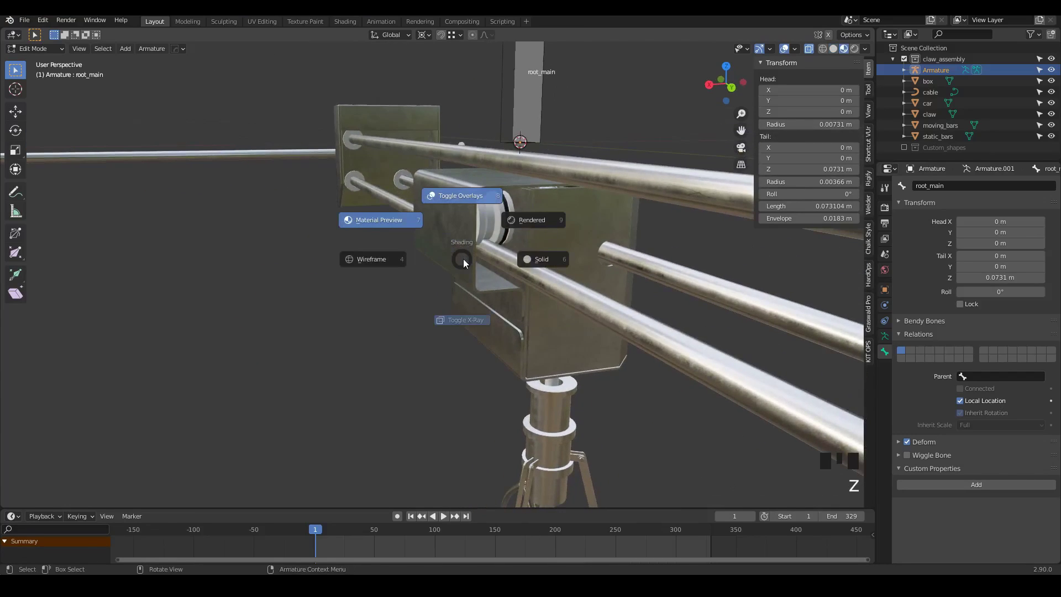
left_click(542, 260)
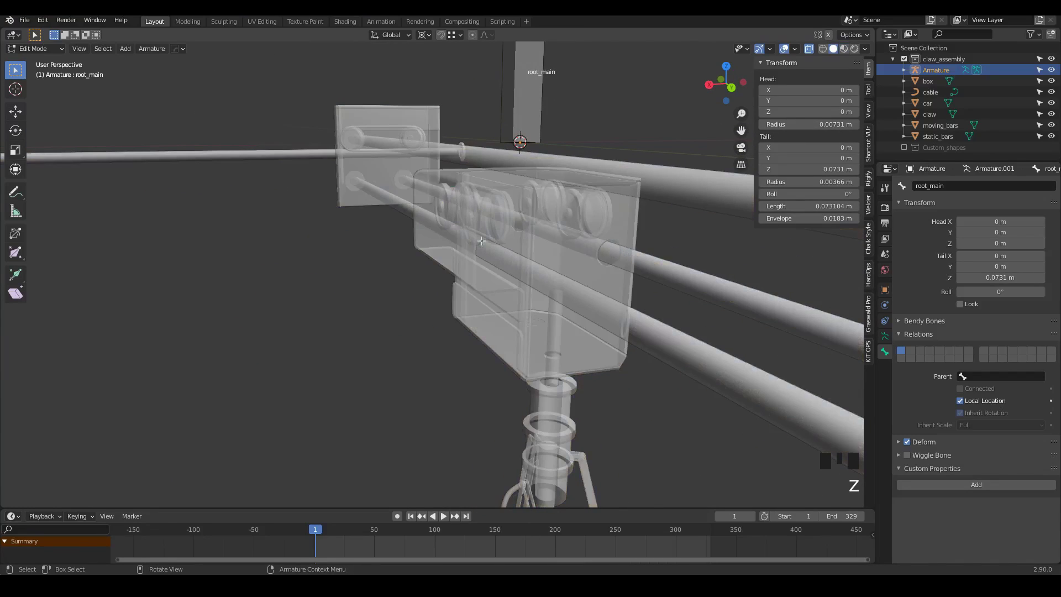
Step: Turn off X-Ray so the car, bars and claw are drawn as opaque solids
mouse_move(481, 241)
middle_mouse_down()
mouse_move(438, 241)
mouse_move(462, 243)
middle_mouse_up()
scroll(438, 241, "down", 2)
key("z")
left_click(462, 282)
scroll(453, 281, "down", 4)
mouse_move(445, 281)
middle_mouse_down()
mouse_move(402, 280)
mouse_move(459, 268)
middle_mouse_up()
middle_click_drag(383, 274, 359, 204)
scroll(314, 206, "down", 2)
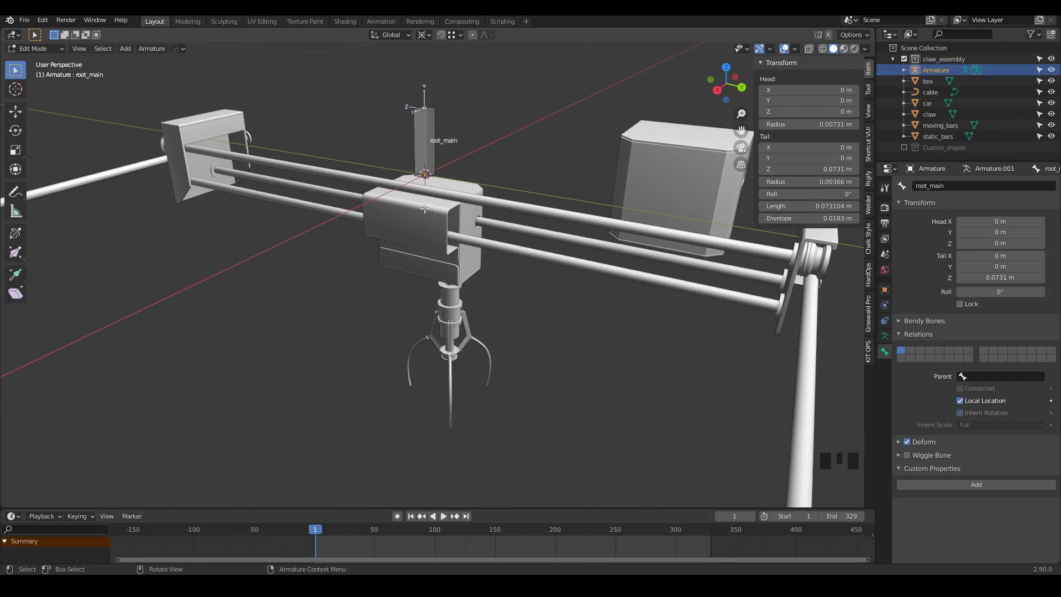
middle_click_drag(412, 233, 439, 177)
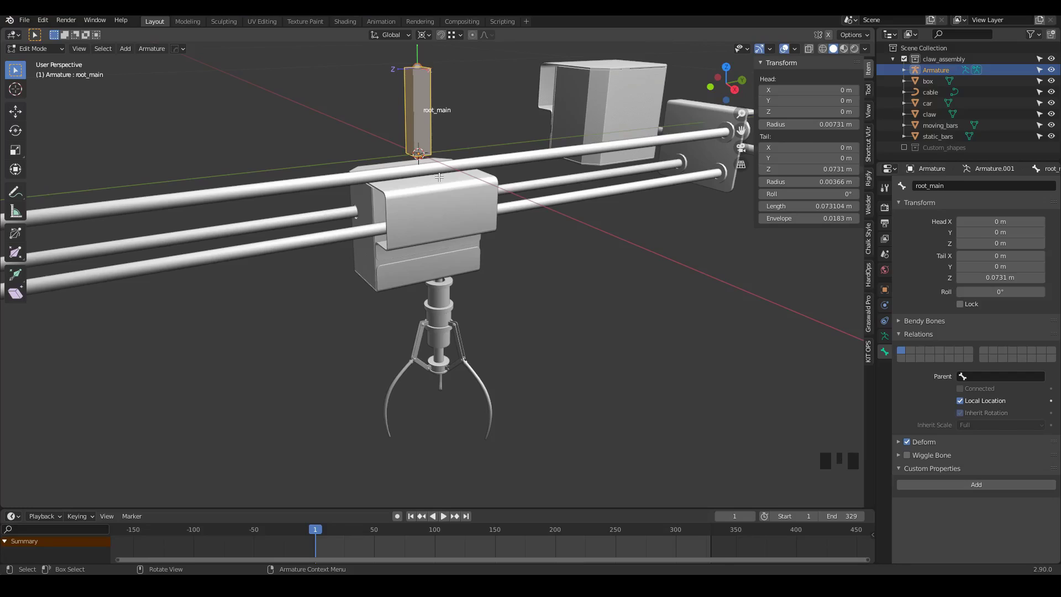
Step: Select the root_main bone in Right Orthographic view and turn on X-Ray
key("KP_3")
middle_click_drag(446, 218, 431, 184, "shift")
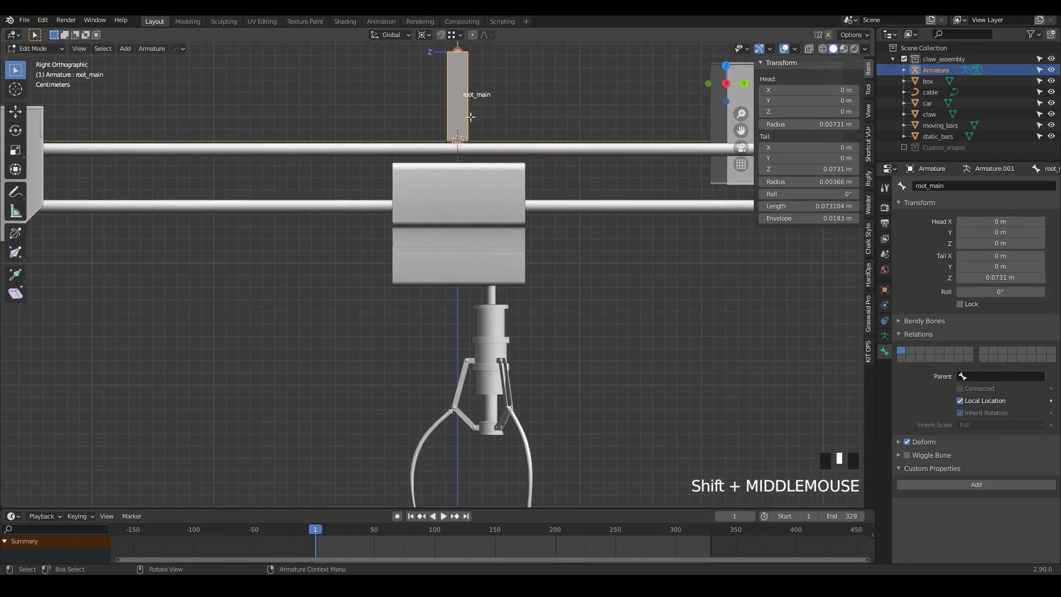
left_click(467, 128)
scroll(466, 128, "up", 3)
key("z")
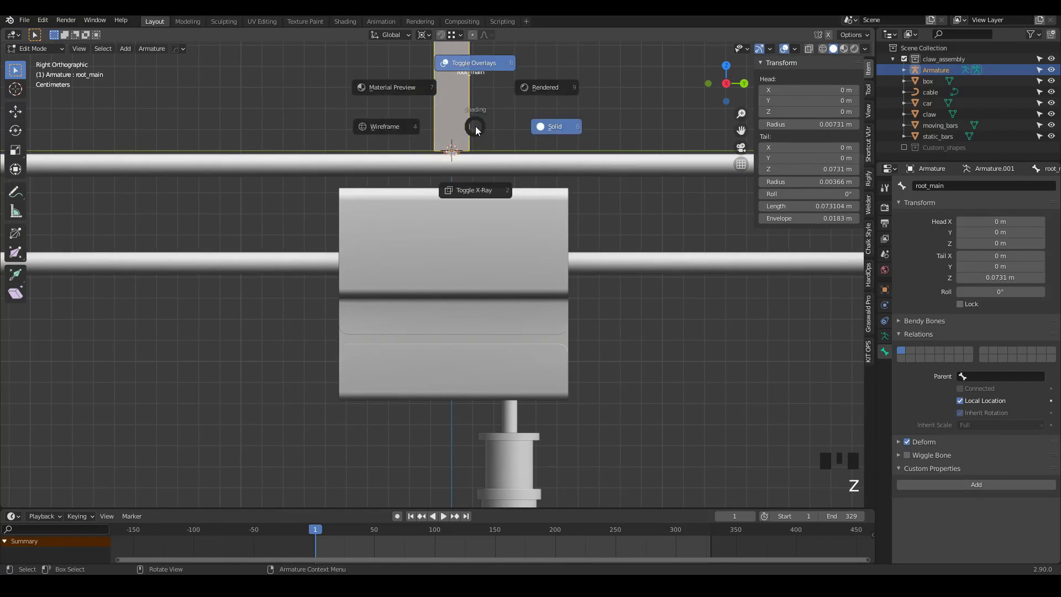
left_click(475, 191)
Step: Duplicate root_main and move the copy about 0.064 m down along the global Z axis
scroll(502, 165, "down", 2)
scroll(485, 166, "up", 2)
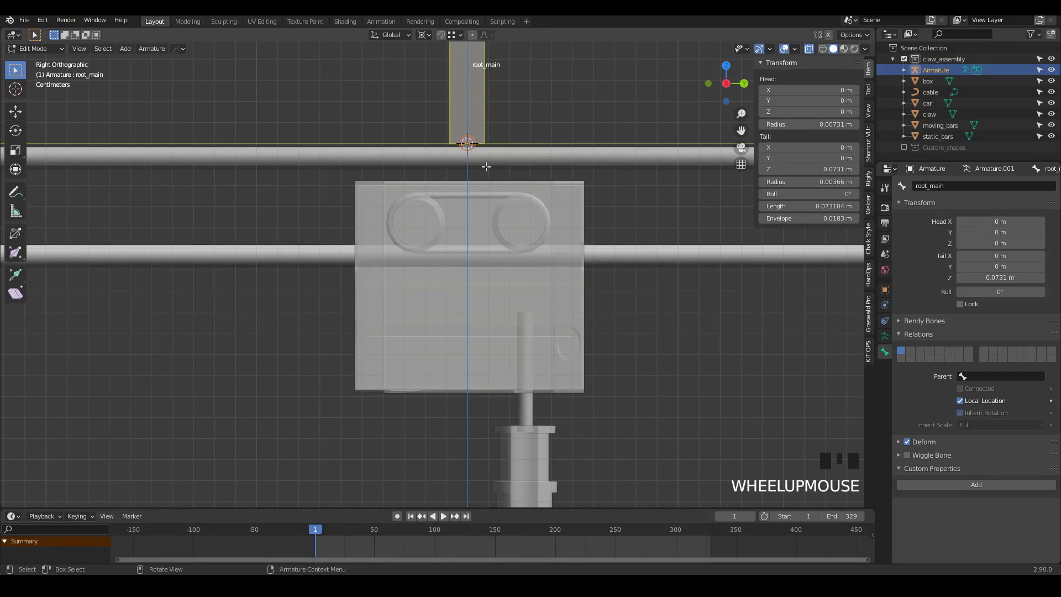
key("shift+d")
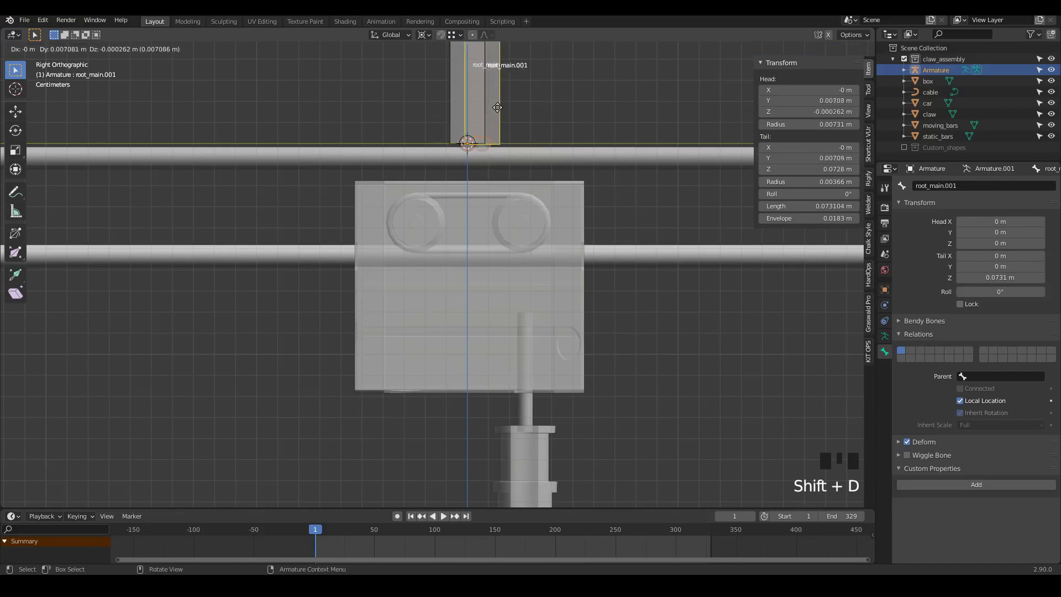
key("z")
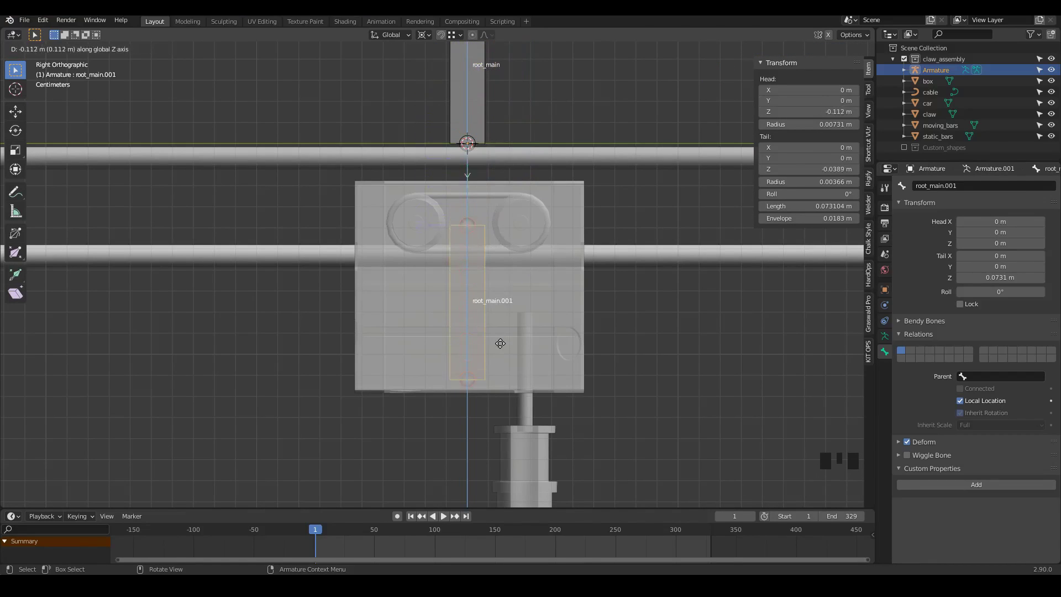
left_click(484, 246)
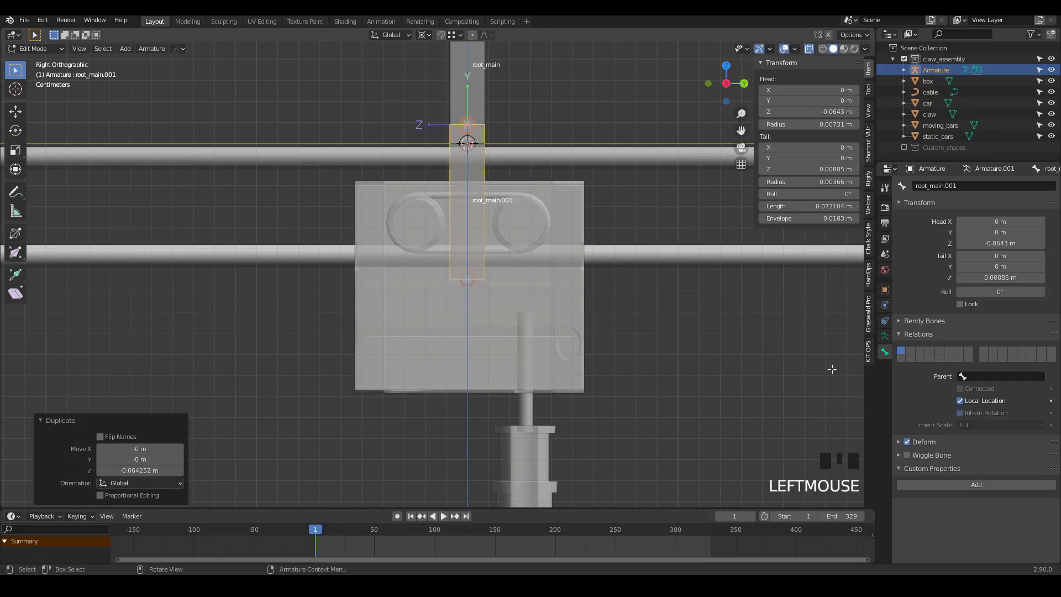
Step: Set the pivot point to Bounding Box Center and scale the duplicated bone to about 0.3 of its size
key("period")
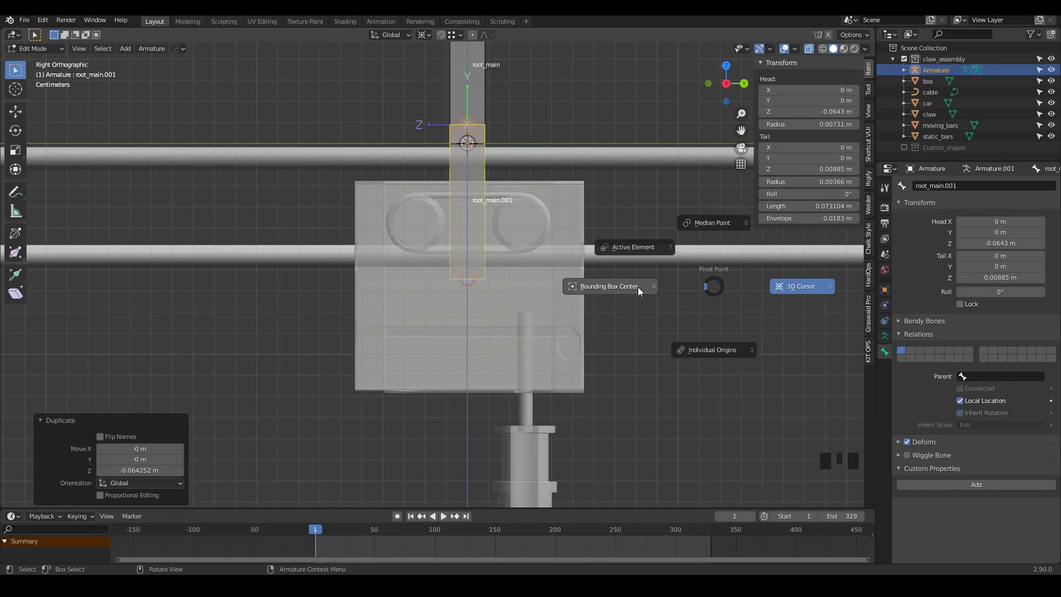
left_click(602, 290)
key("s")
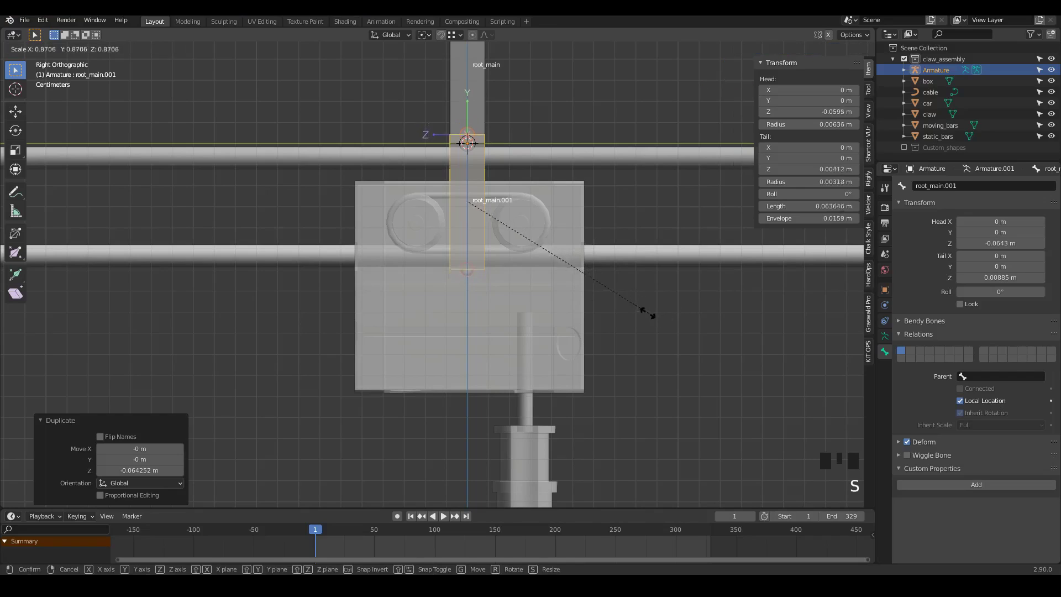
left_click(532, 243)
Step: Rename the duplicated bone as moving_bars
left_click(956, 186)
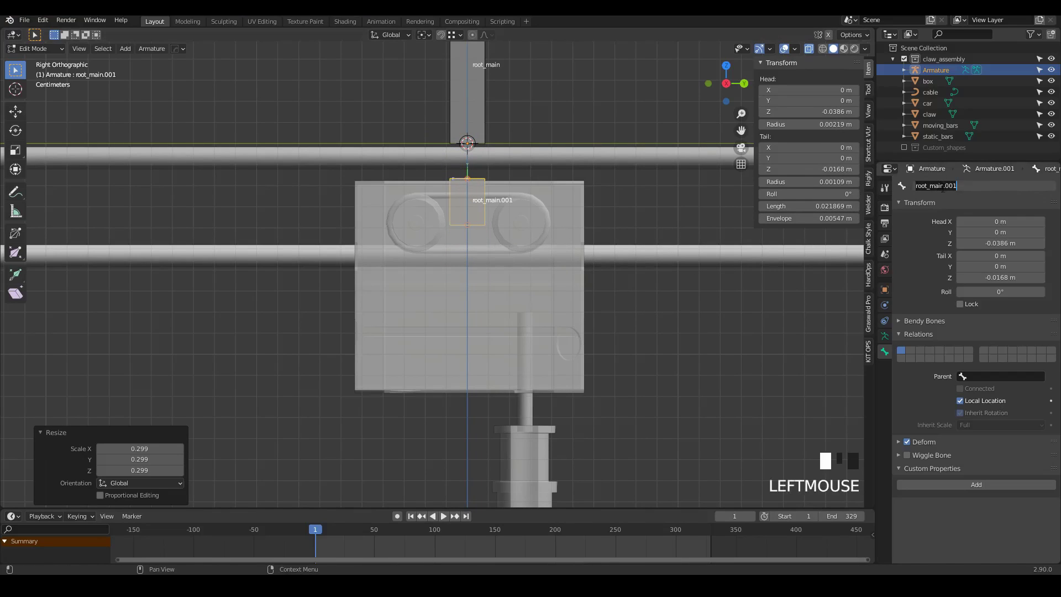
type("moving_bars")
key("Return")
key("KP_3")
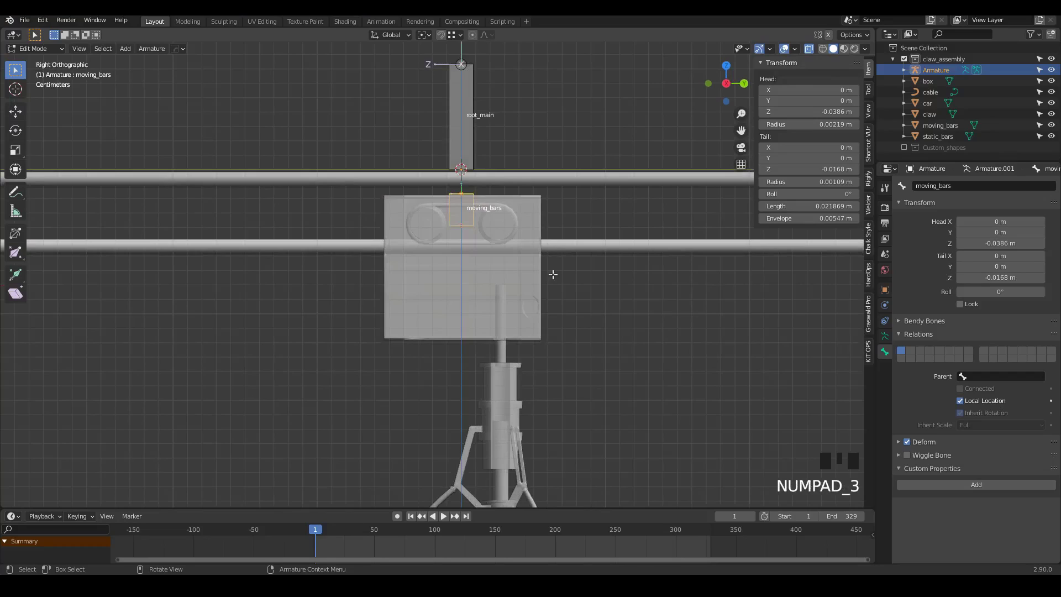
Step: Try moving root_main in Pose Mode to test whether moving_bars follows, and return to Edit Mode
right_click(465, 211)
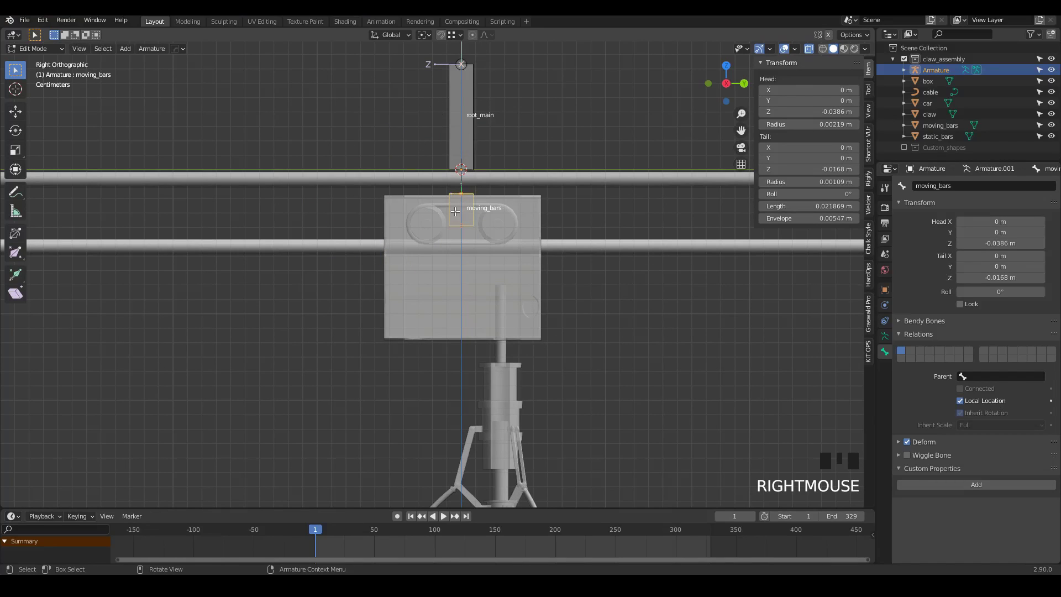
left_click(33, 49)
left_click(33, 82)
left_click(448, 148)
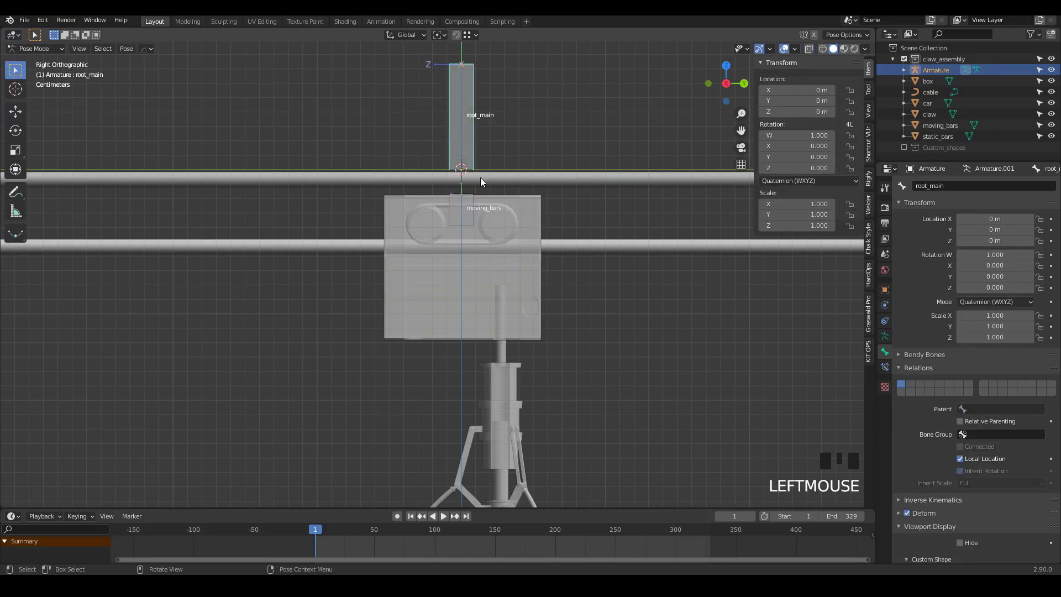
key("g")
right_click(600, 246)
key("Tab")
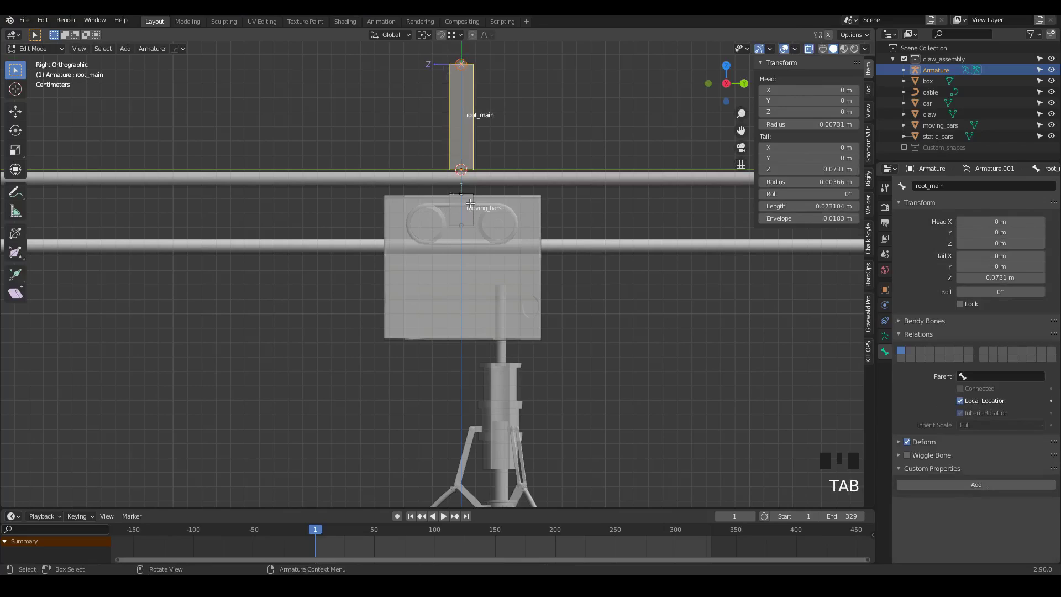
Step: Parent the moving_bars bone to root_main with Keep Offset
left_click(462, 208)
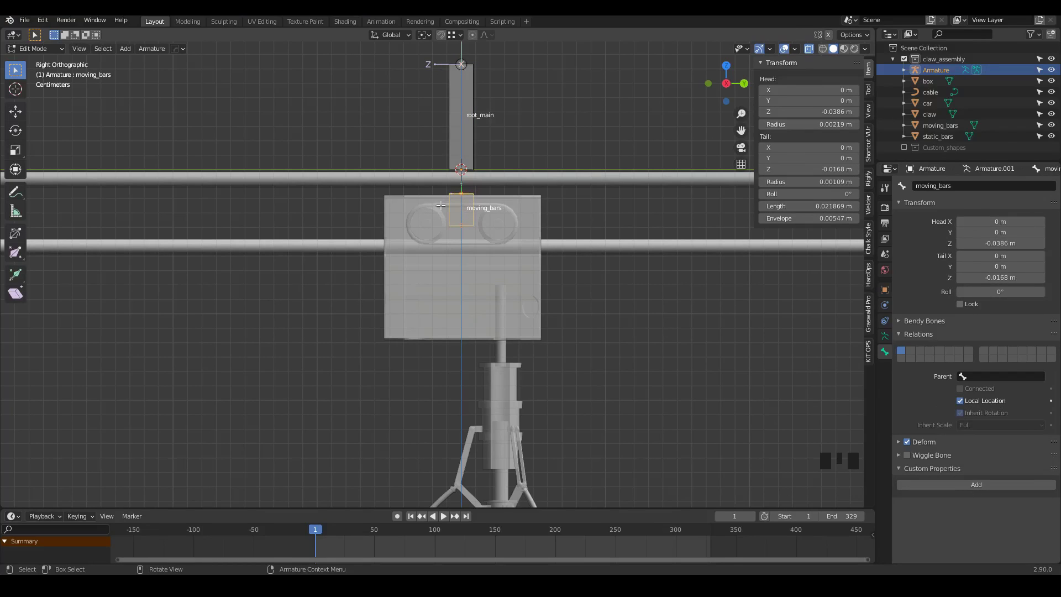
left_click(464, 213)
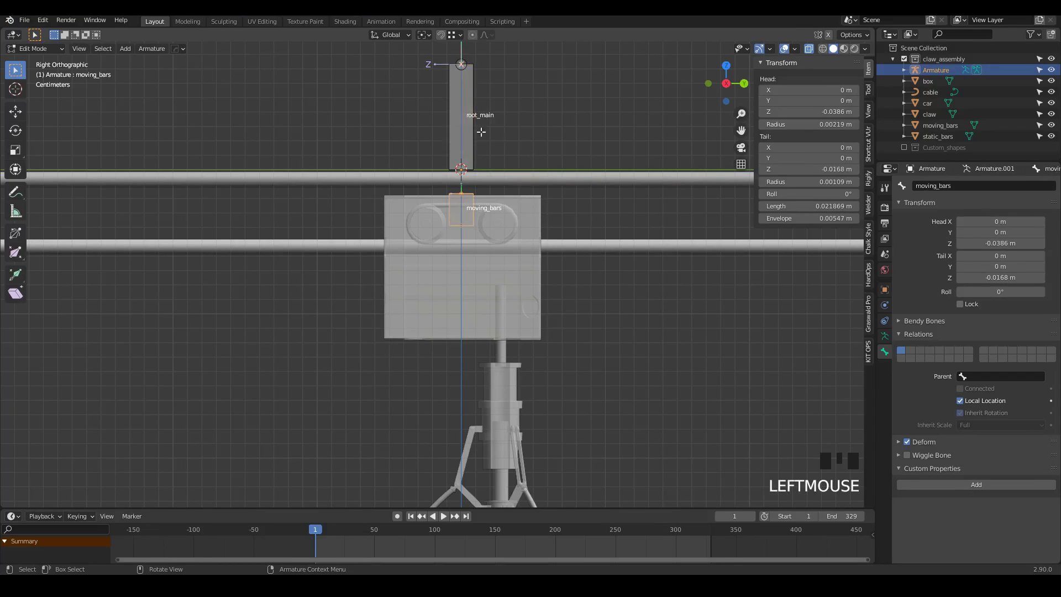
left_click(465, 122, "shift")
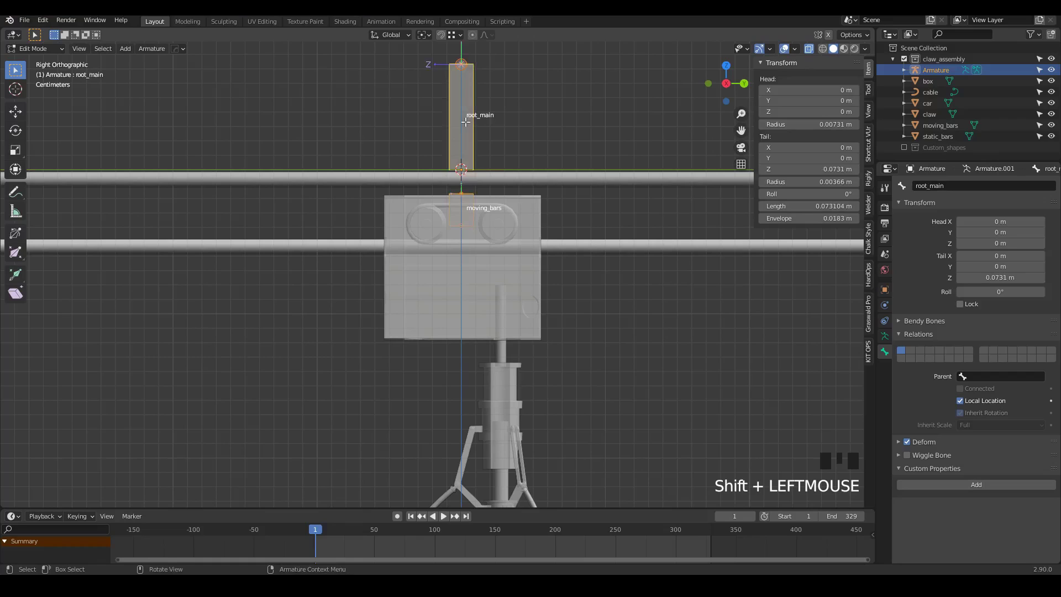
key("ctrl+p")
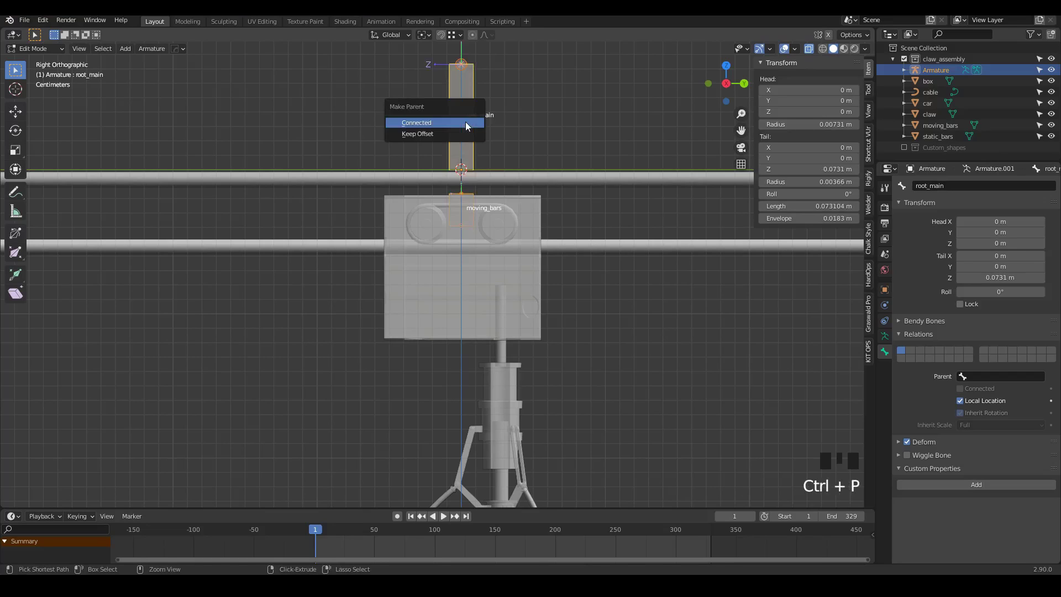
left_click(426, 134)
Step: Test the parenting in Pose Mode by trial-moving root_main and moving_bars, cancelling each move
key("ctrl+Tab")
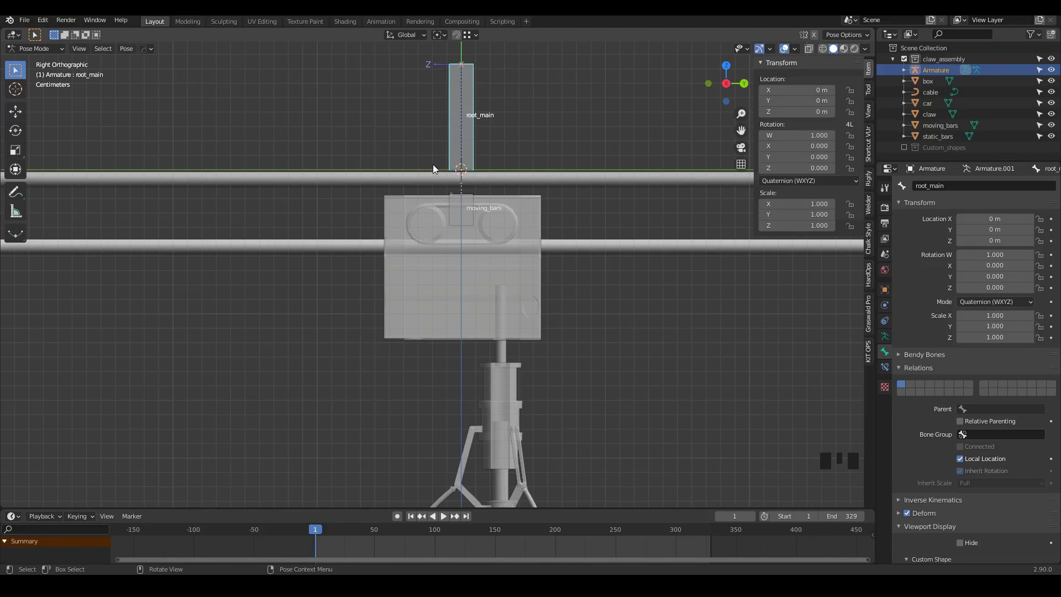
middle_click_drag(433, 165, 405, 167)
middle_click_drag(434, 208, 417, 241)
key("g")
right_click(476, 222)
left_click(489, 214)
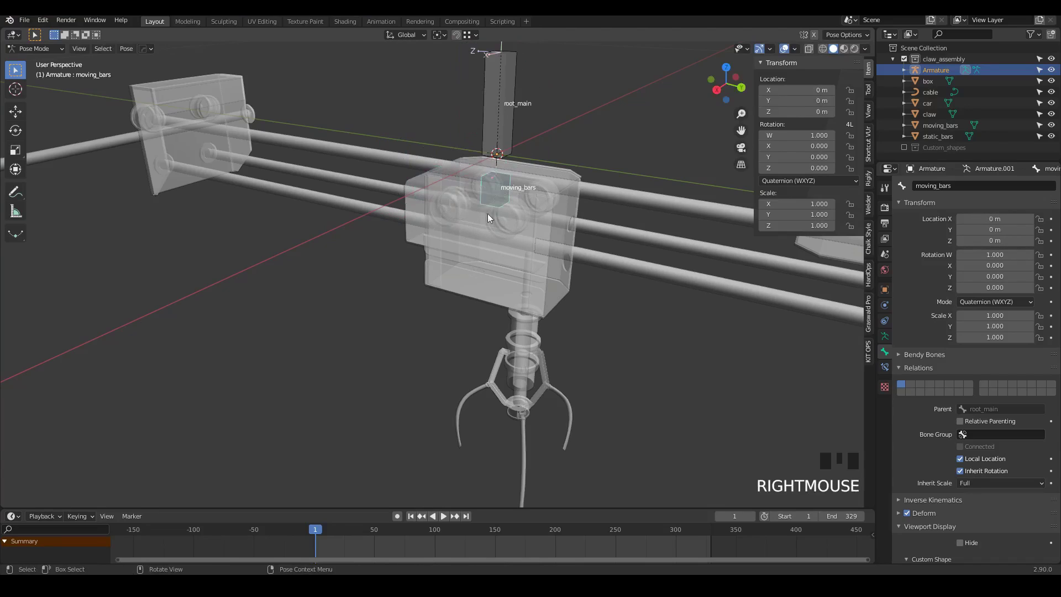
key("g")
right_click(471, 232)
left_click(513, 132)
key("g")
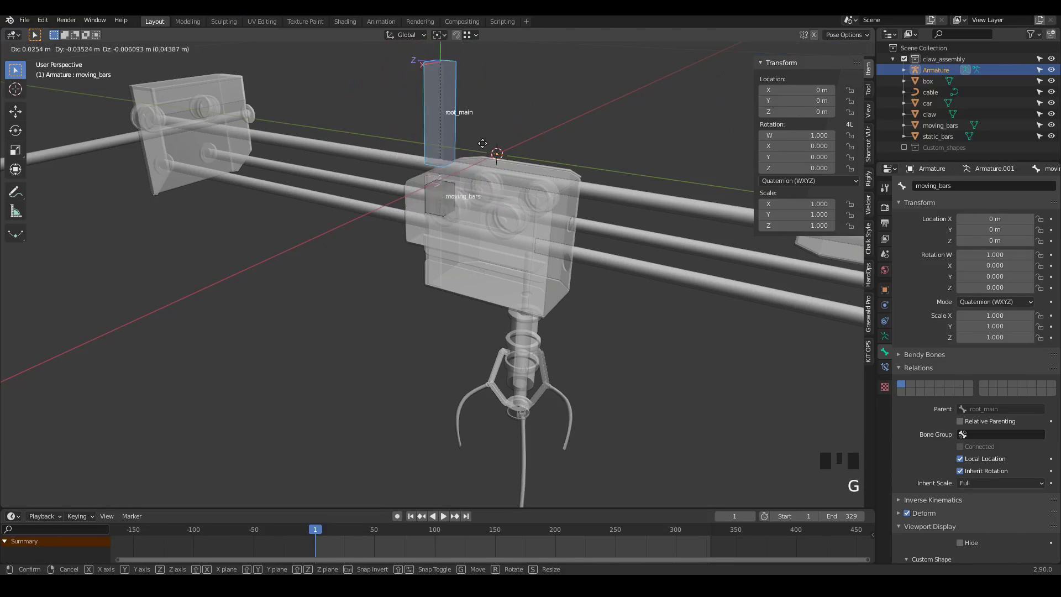
right_click(482, 143)
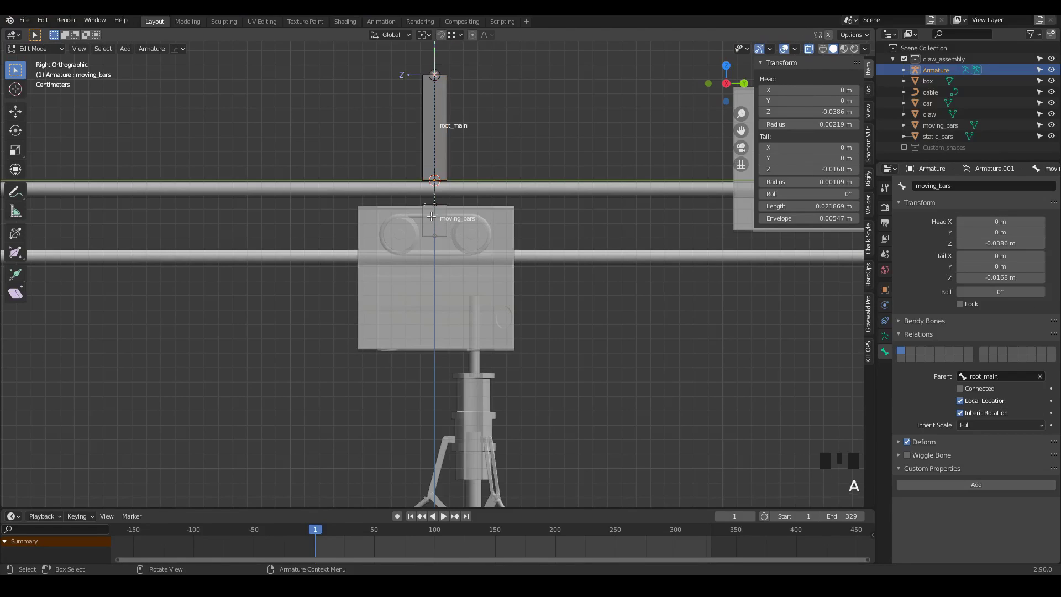
Step: Duplicate the moving_bars bone in Edit Mode and move the copy about 0.046 m down along the global Z axis
left_click(431, 216)
scroll(450, 185, "up", 1)
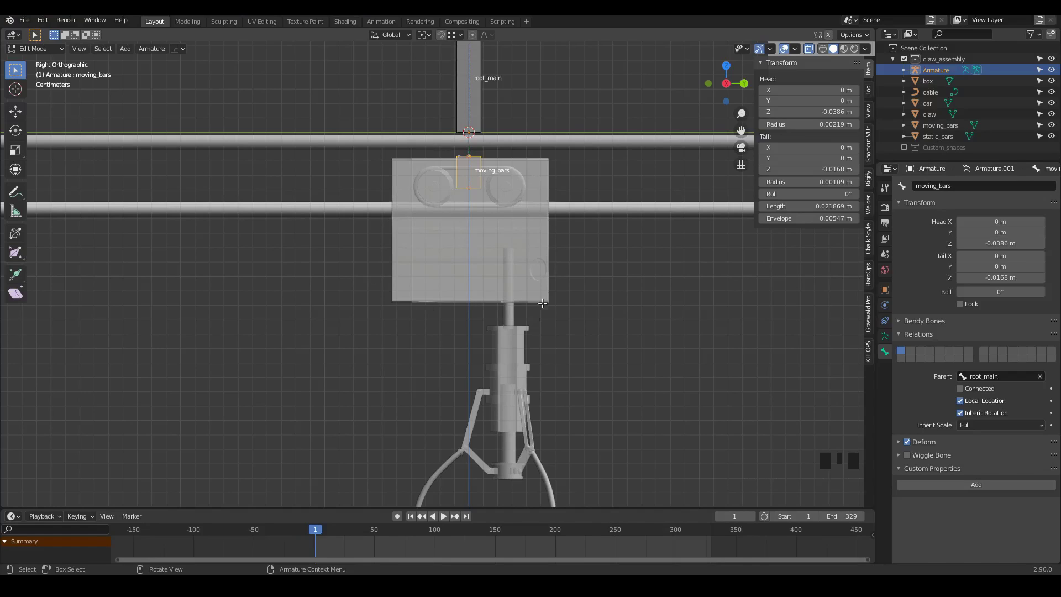
left_click(929, 102)
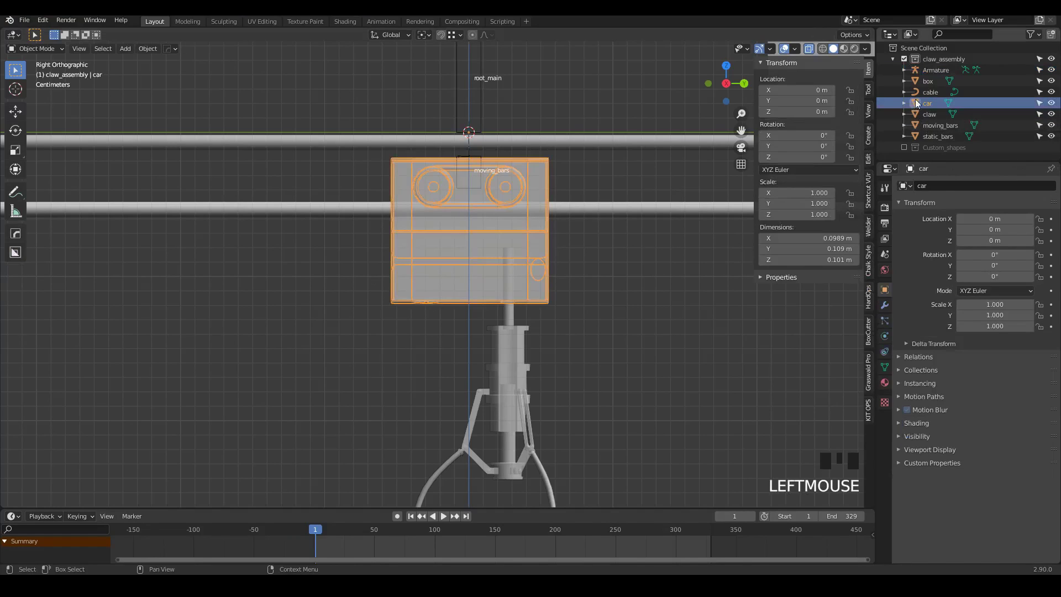
left_click(934, 70)
key("Tab")
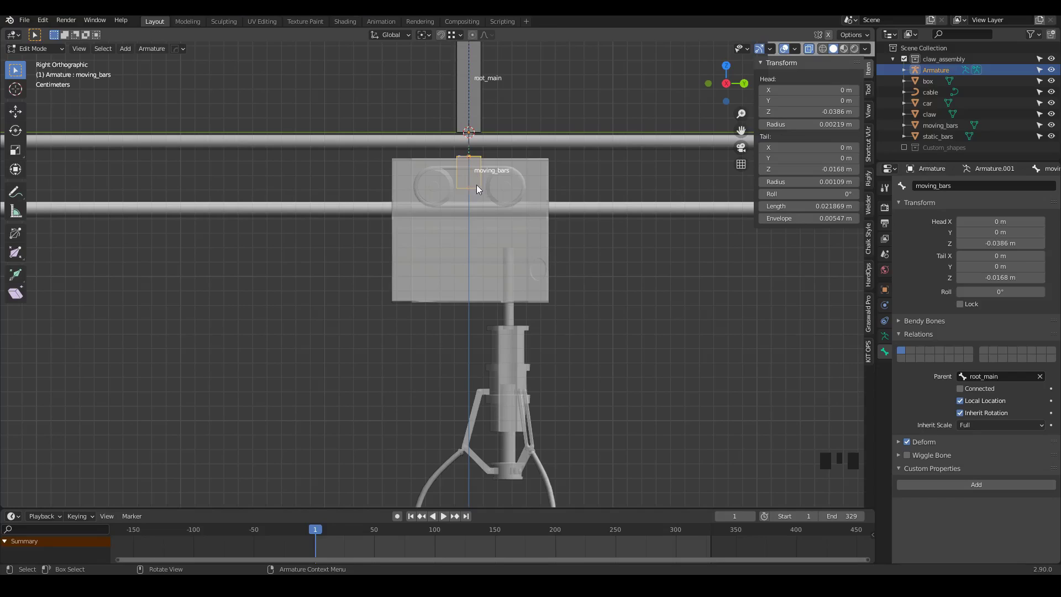
key("shift+d")
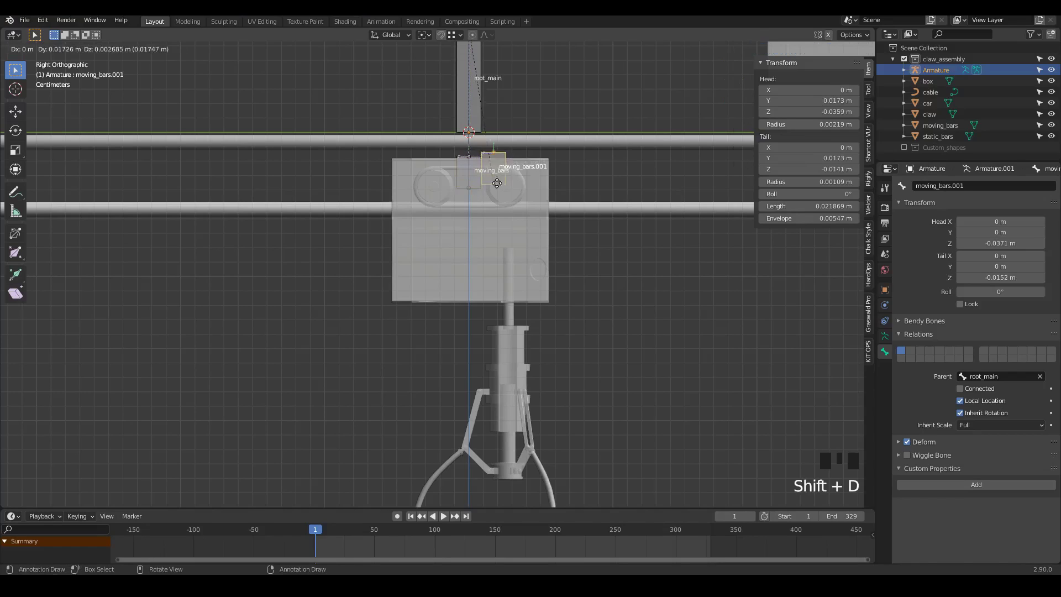
key("z")
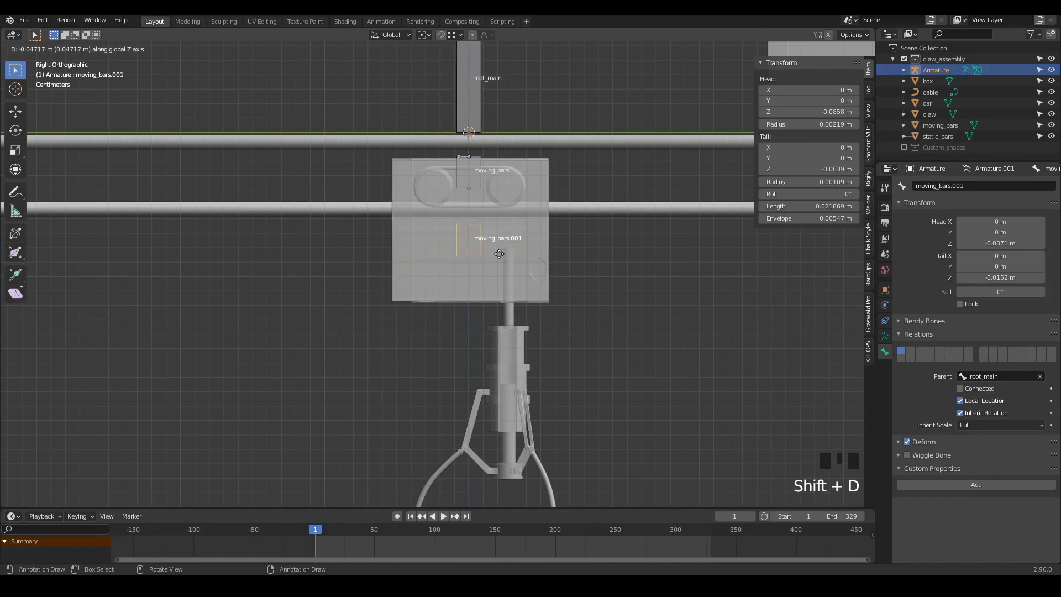
left_click(499, 253)
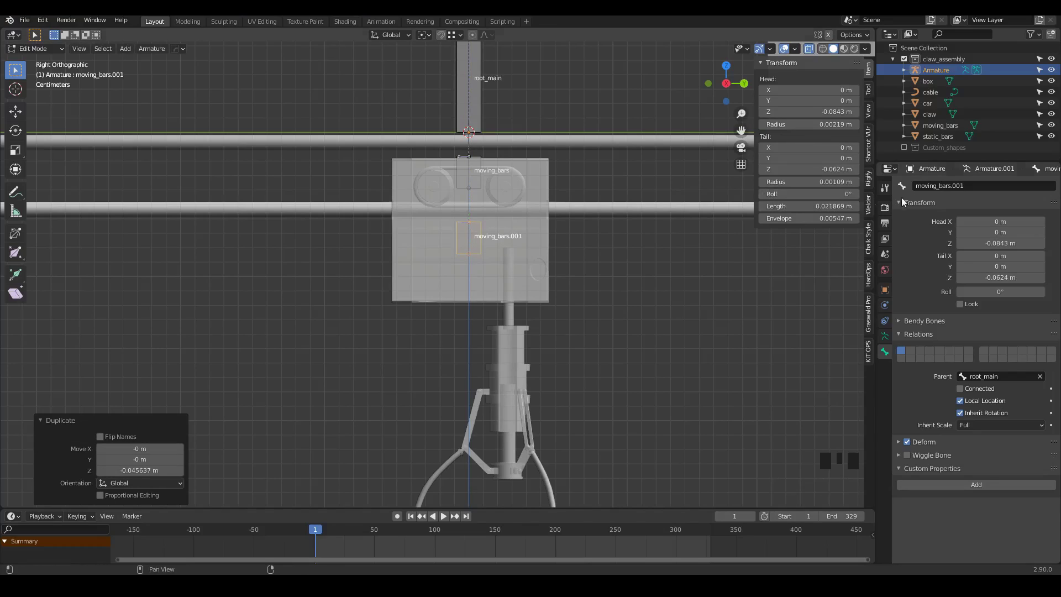
Step: Rename the duplicated bone inside the car body as car
left_click(930, 187)
type("car")
key("Return")
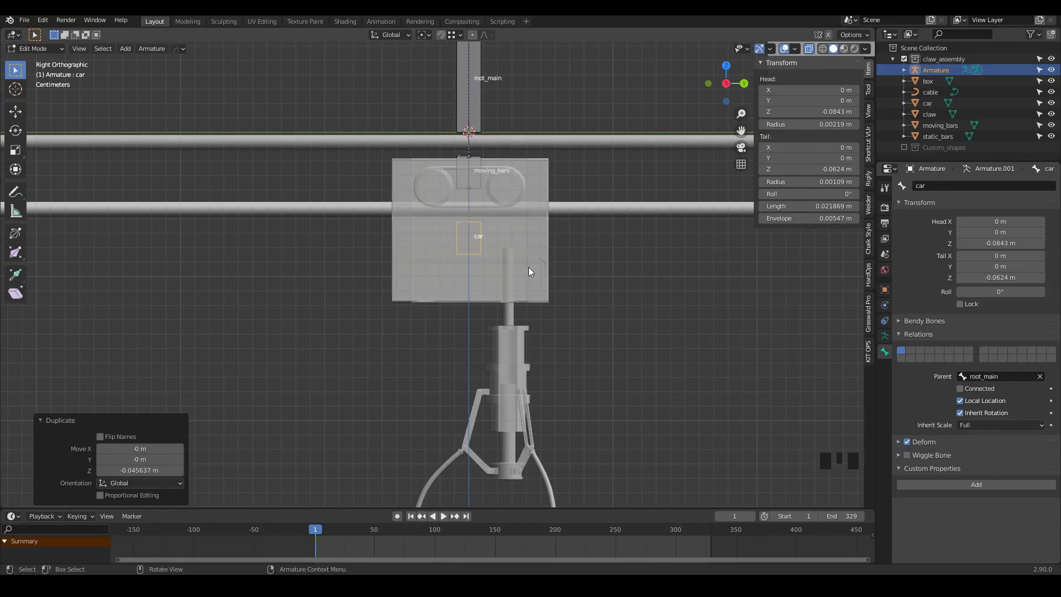
Step: Scale the car bone up to about 0.043 m long and widen its B-Bone display size past the sides of the car body
key("s")
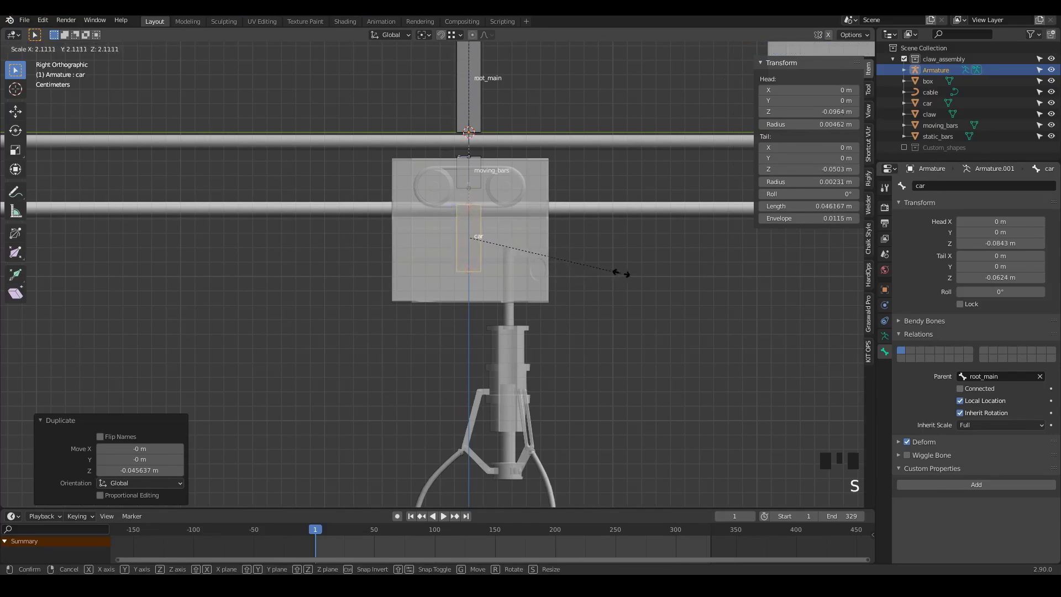
key("ctrl+z")
key("ctrl+alt+s")
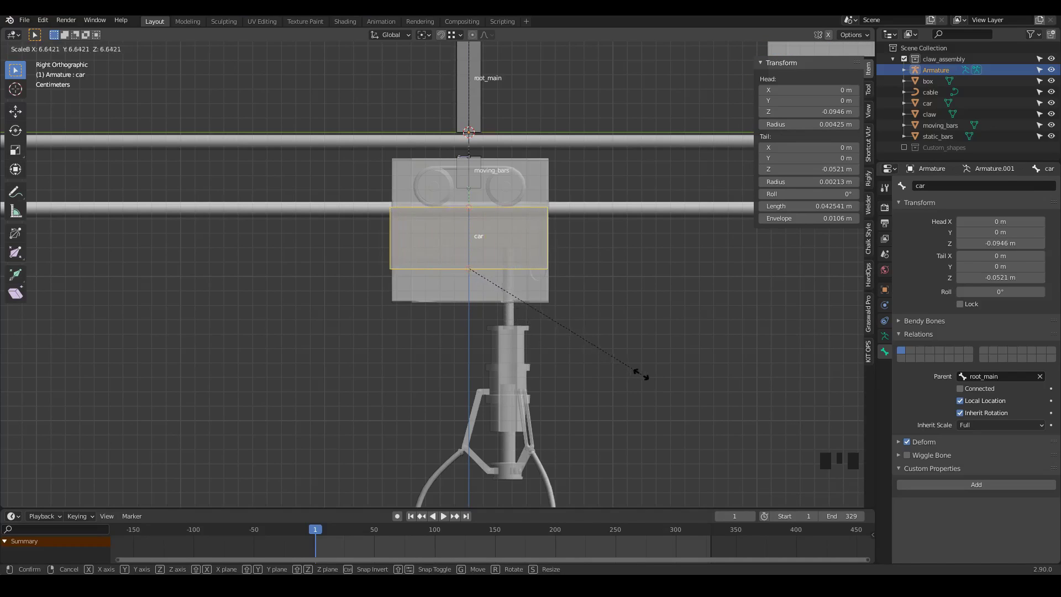
left_click(670, 372)
middle_click_drag(520, 230, 503, 251)
scroll(503, 251, "up", 2)
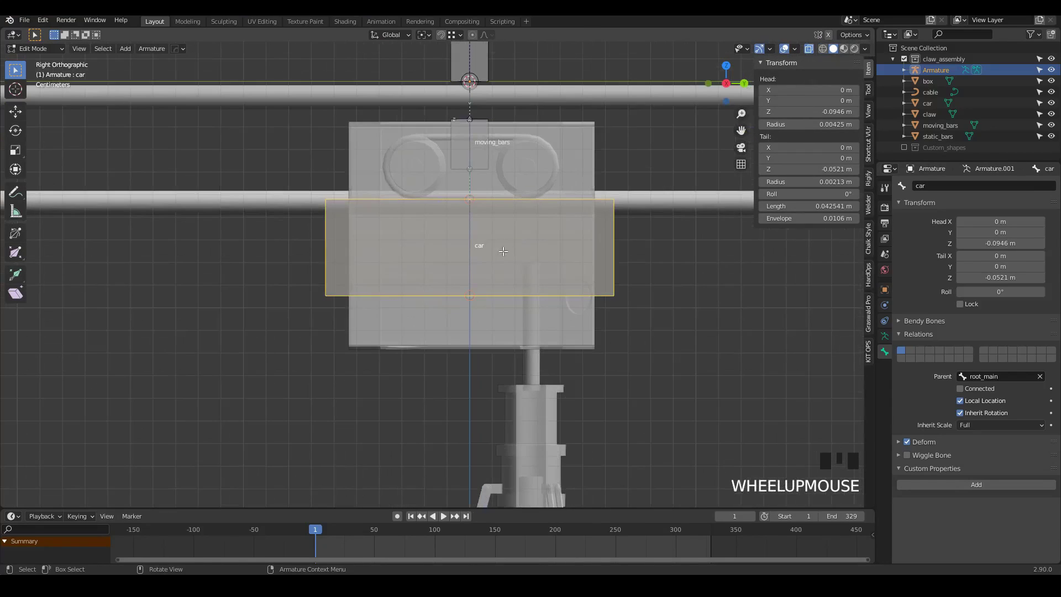
Step: Trial-move the enlarged car bone twice in Edit Mode to check how it is linked, cancelling each move
left_click(466, 136)
scroll(481, 274, "down", 5)
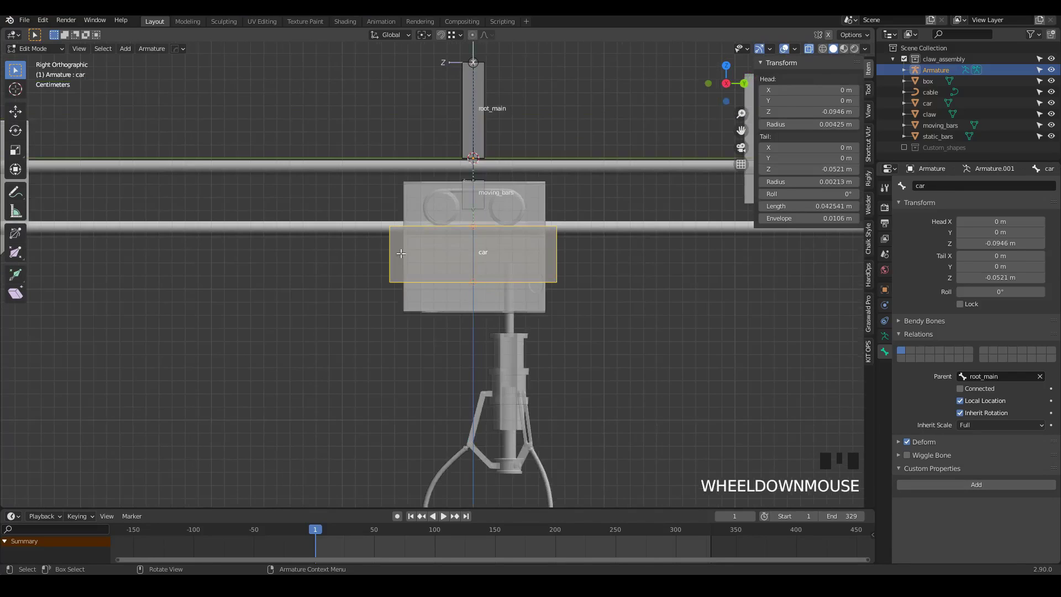
scroll(575, 309, "up", 2)
left_click(569, 315)
key("g")
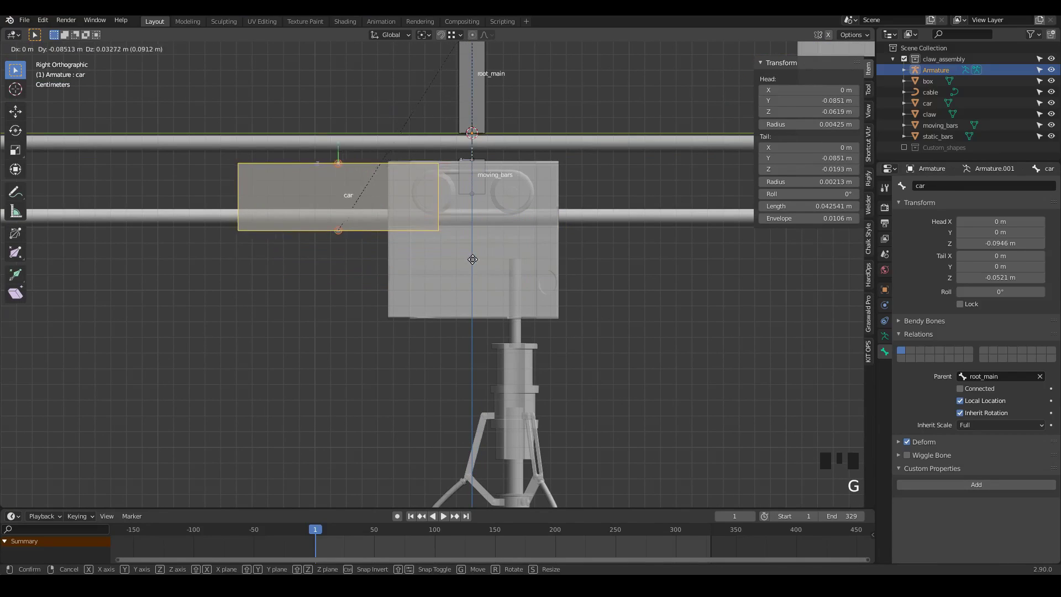
key("Escape")
key("g")
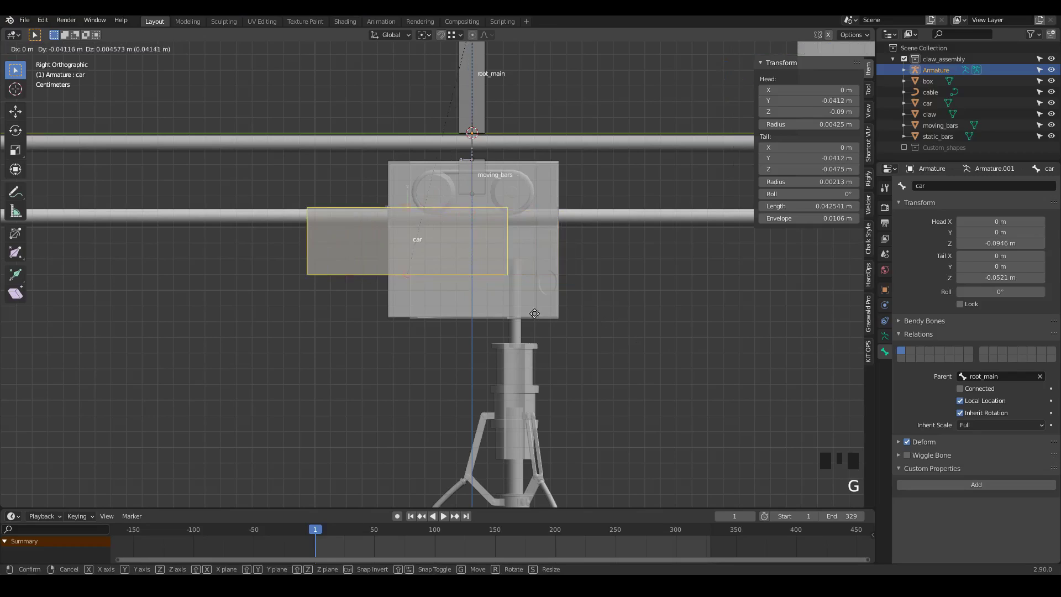
right_click(480, 301)
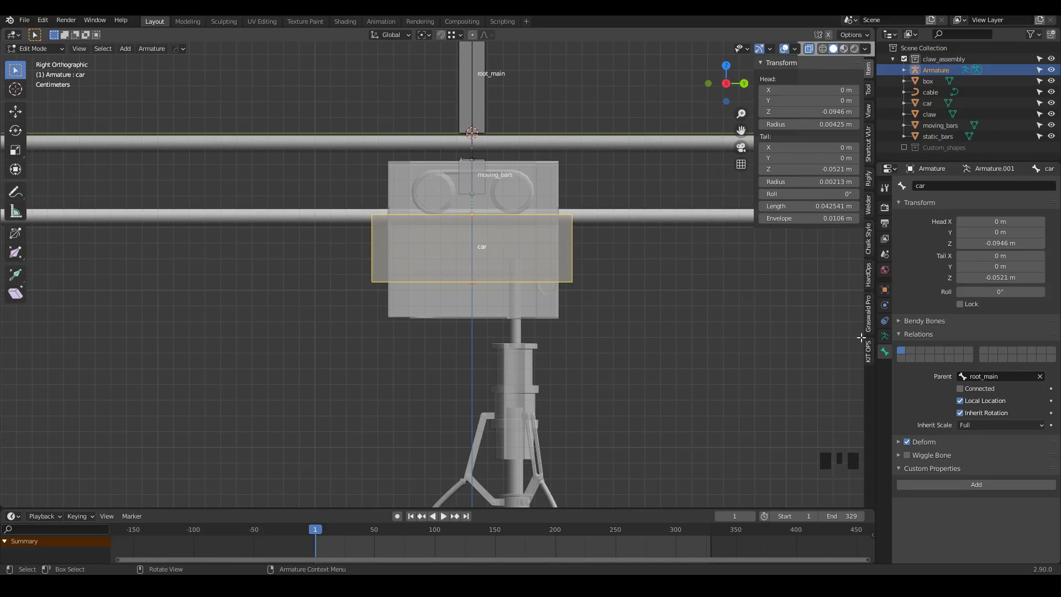
Step: Clear the car bone's root_main parent and trial-move the bone, cancelling the move
left_click(885, 352)
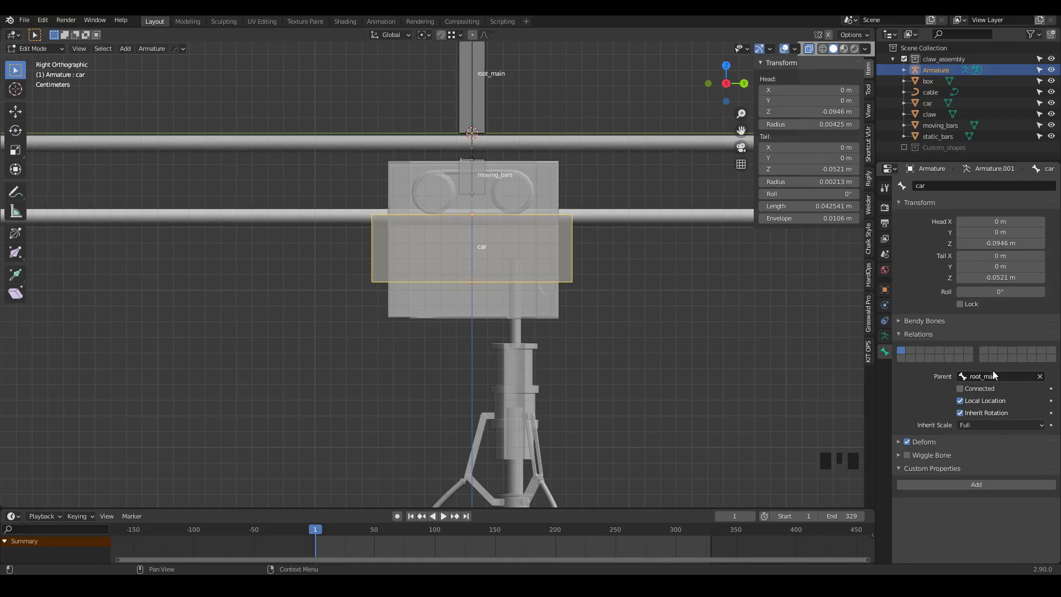
left_click(1040, 376)
key("g")
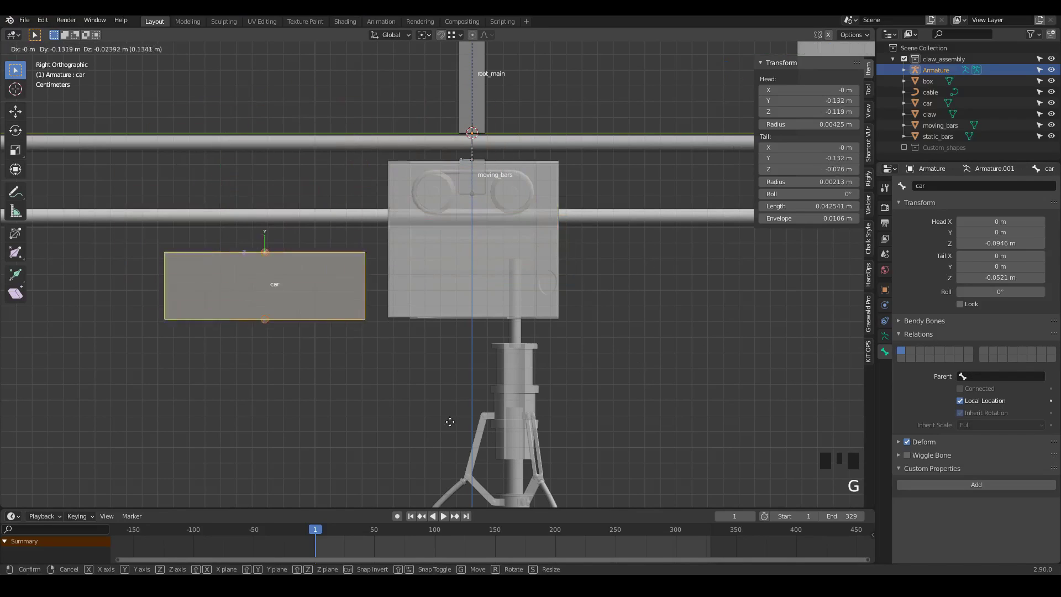
right_click(632, 395)
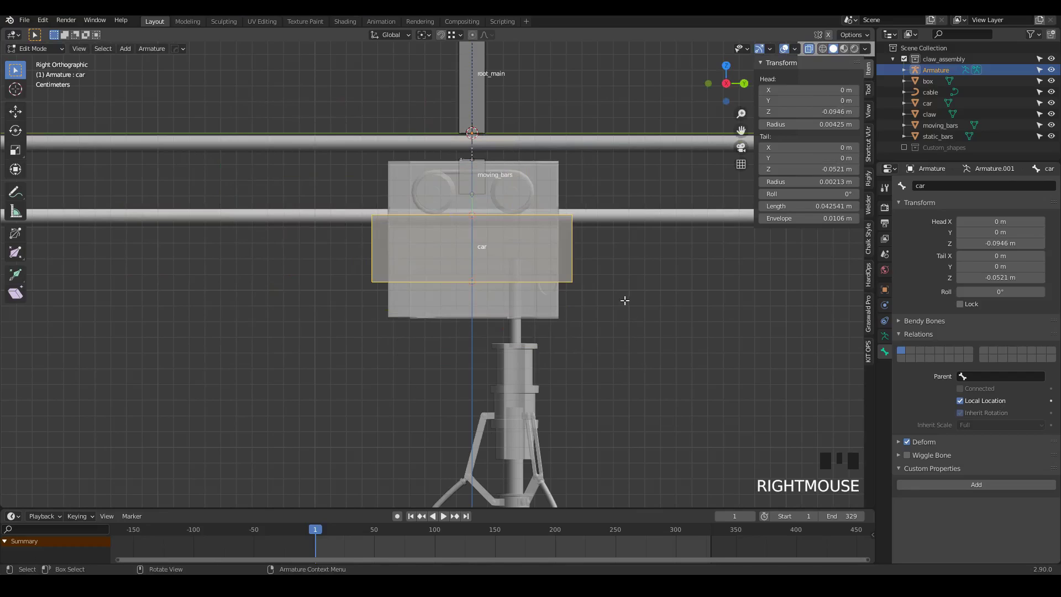
Step: Parent the car bone to moving_bars with Keep Offset
left_click(476, 173, "shift")
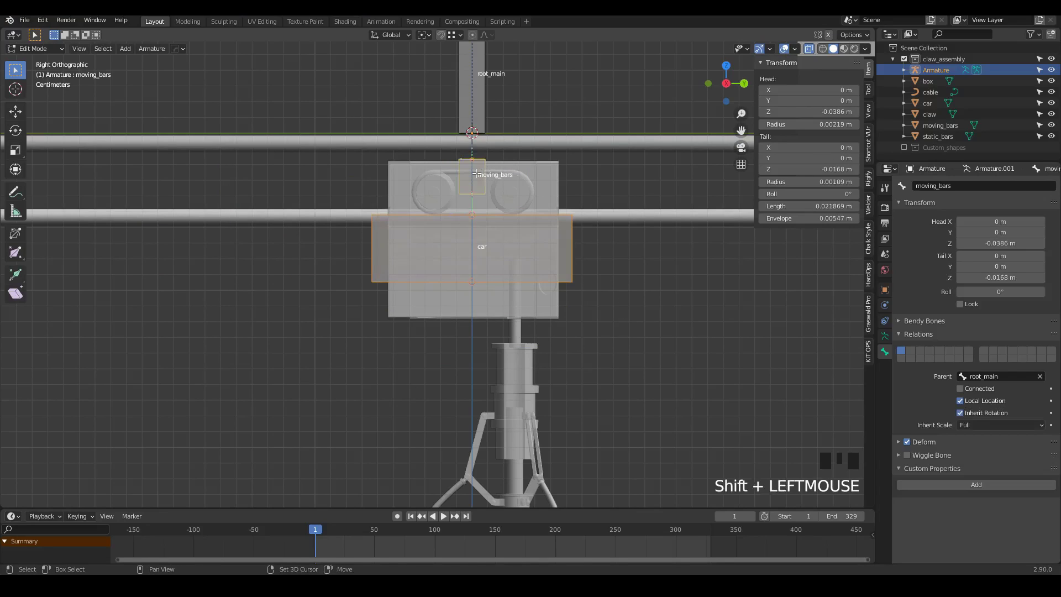
key("ctrl+p")
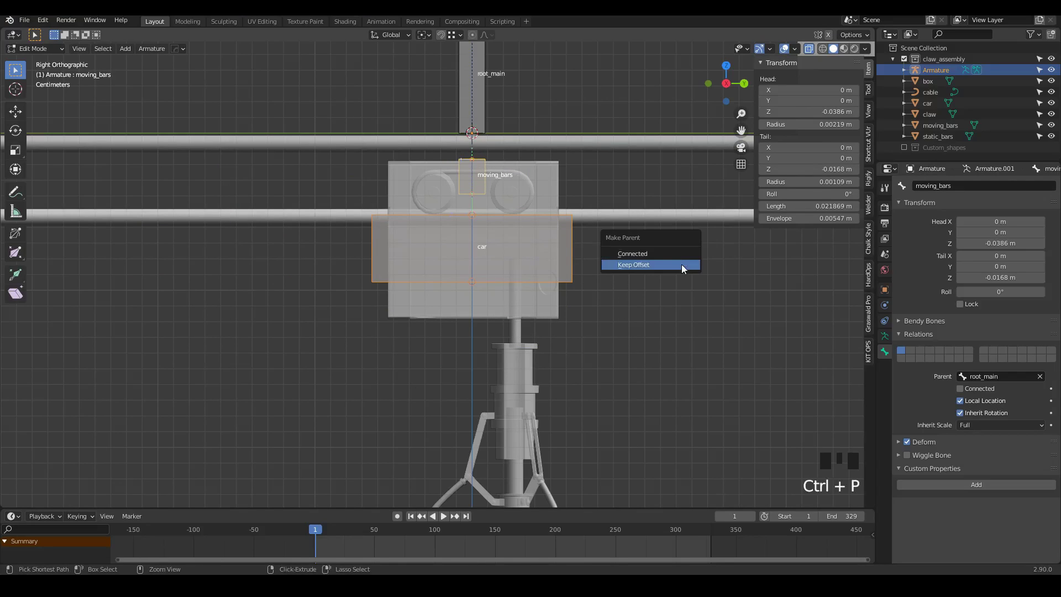
left_click(633, 264)
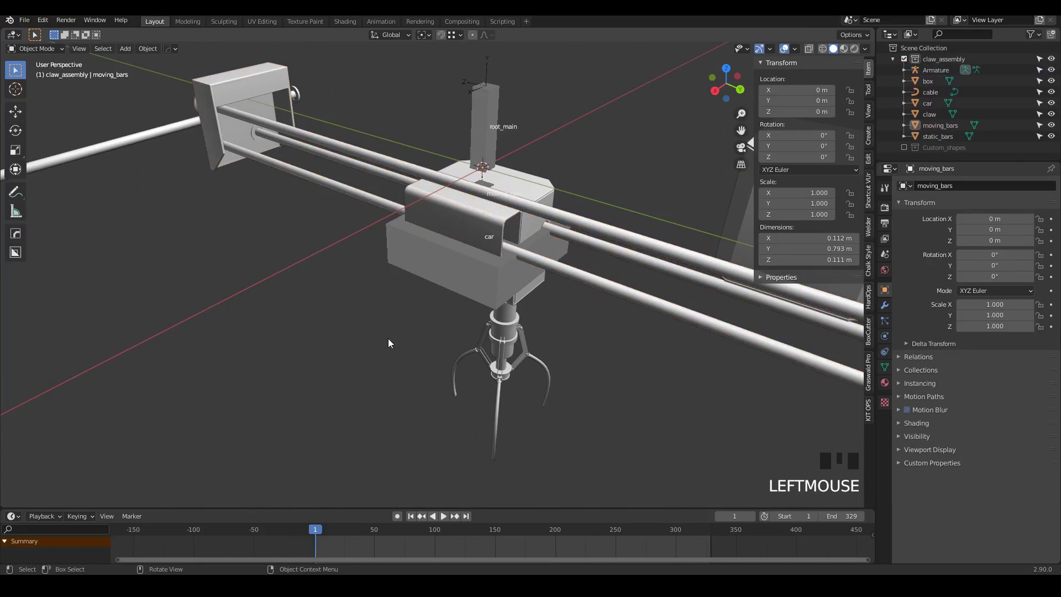
Step: Alternate between selecting the car bone in Pose Mode and the moving_bars mesh in Object Mode, and check the Lock Object Modes option
middle_click(422, 264)
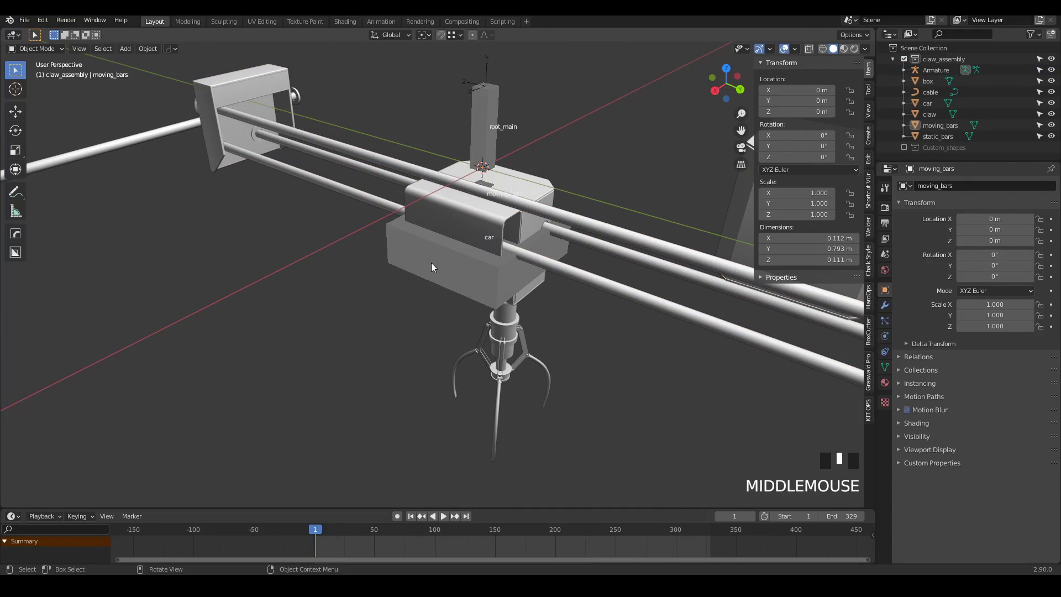
left_click(431, 263)
left_click(355, 190)
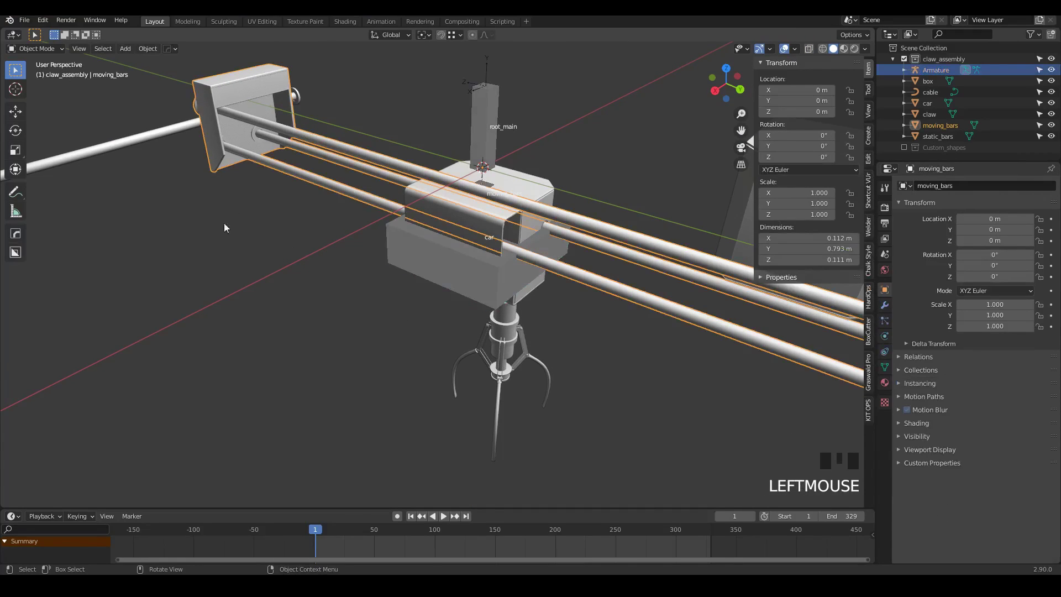
left_click(419, 263)
left_click(324, 184)
left_click(401, 249)
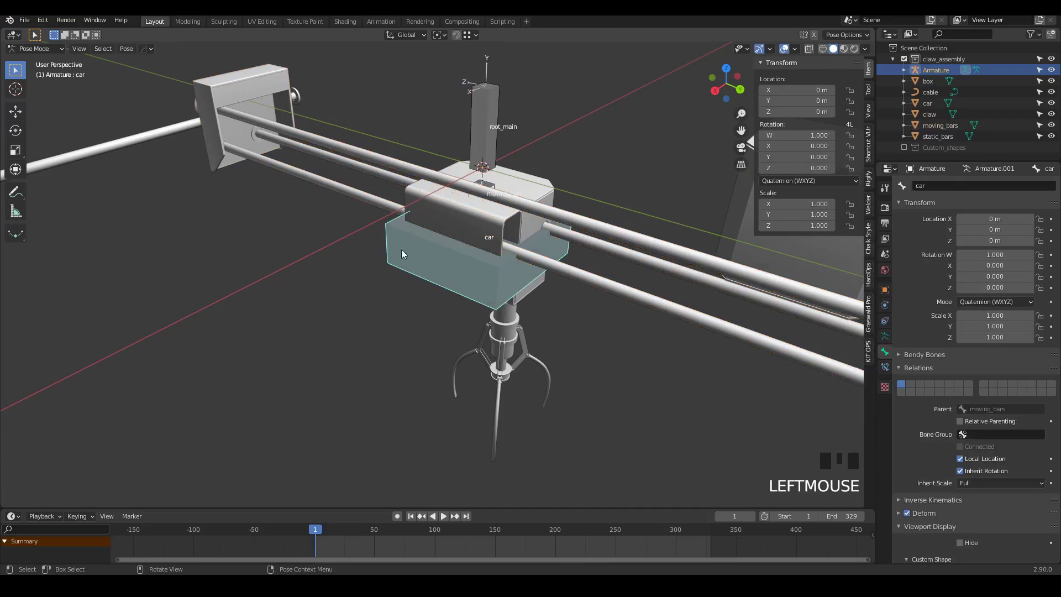
left_click(232, 146)
scroll(500, 258, "down", 3)
middle_click_drag(500, 258, 578, 250)
left_click(481, 267)
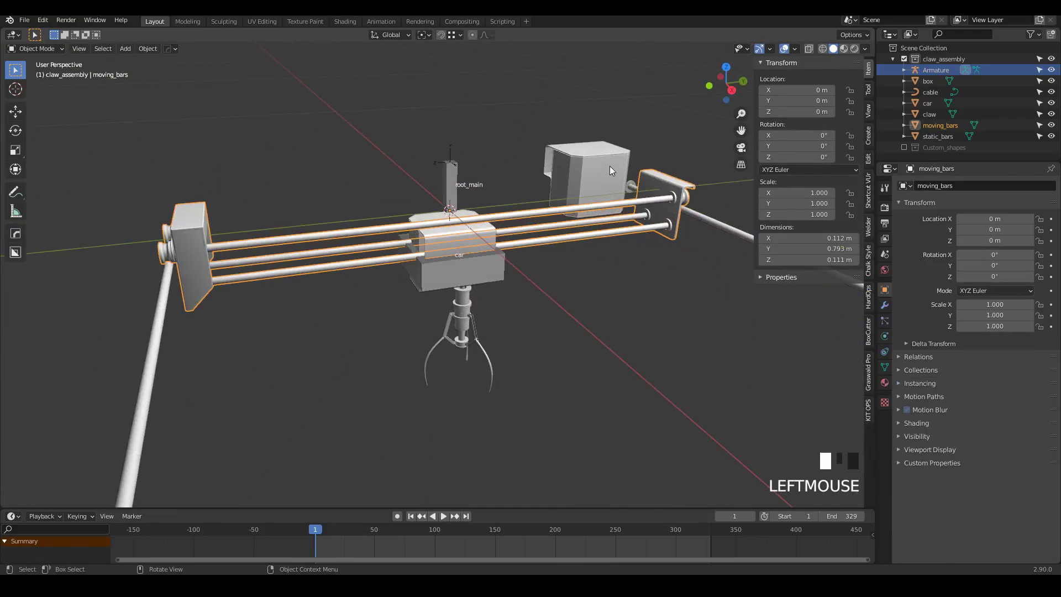
left_click(43, 21)
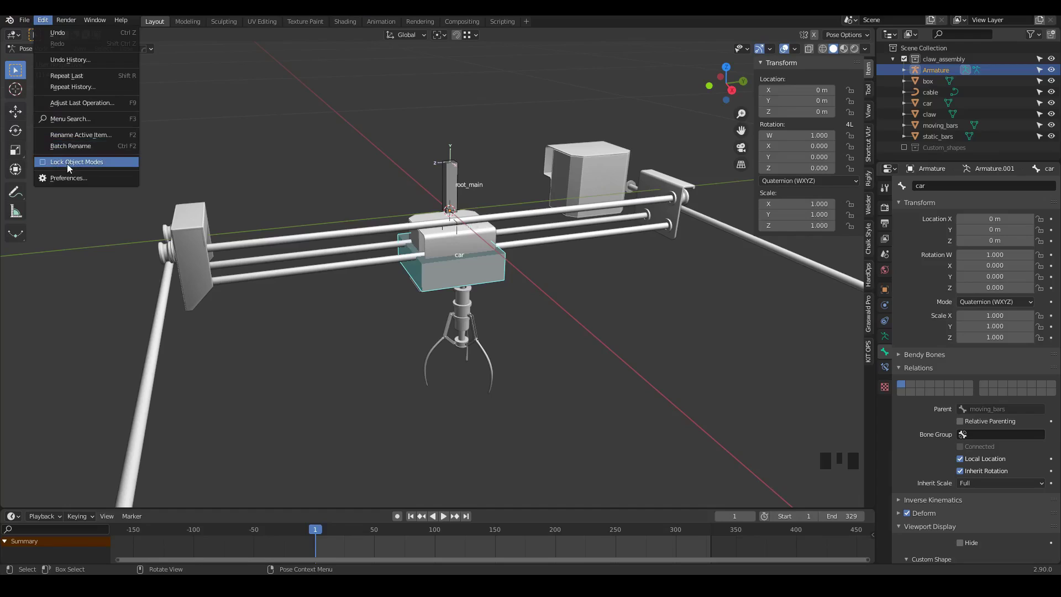
scroll(459, 249, "up", 4)
middle_click_drag(459, 248, 467, 232)
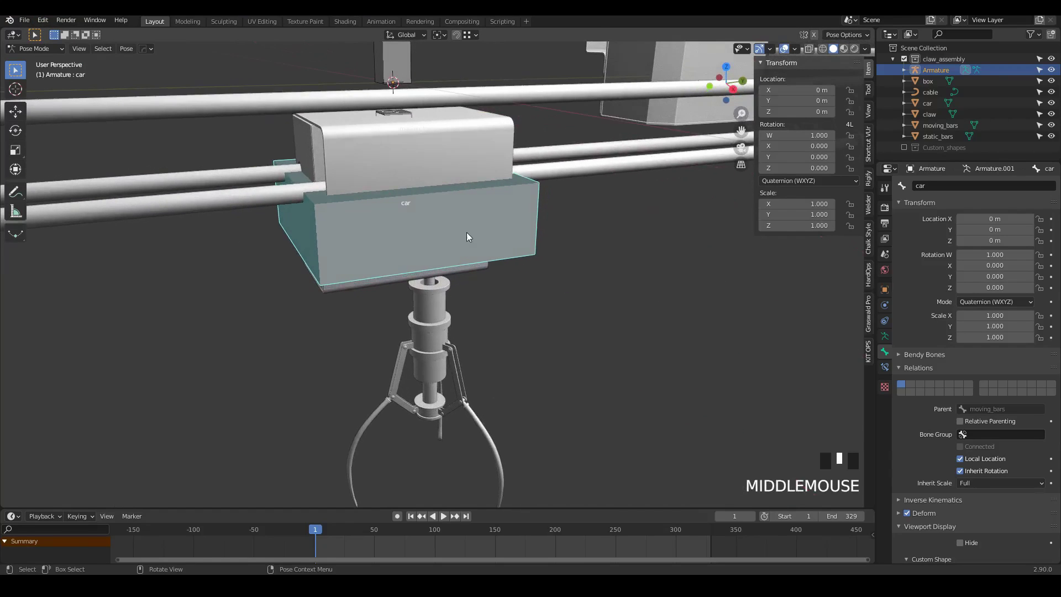
left_click(618, 146)
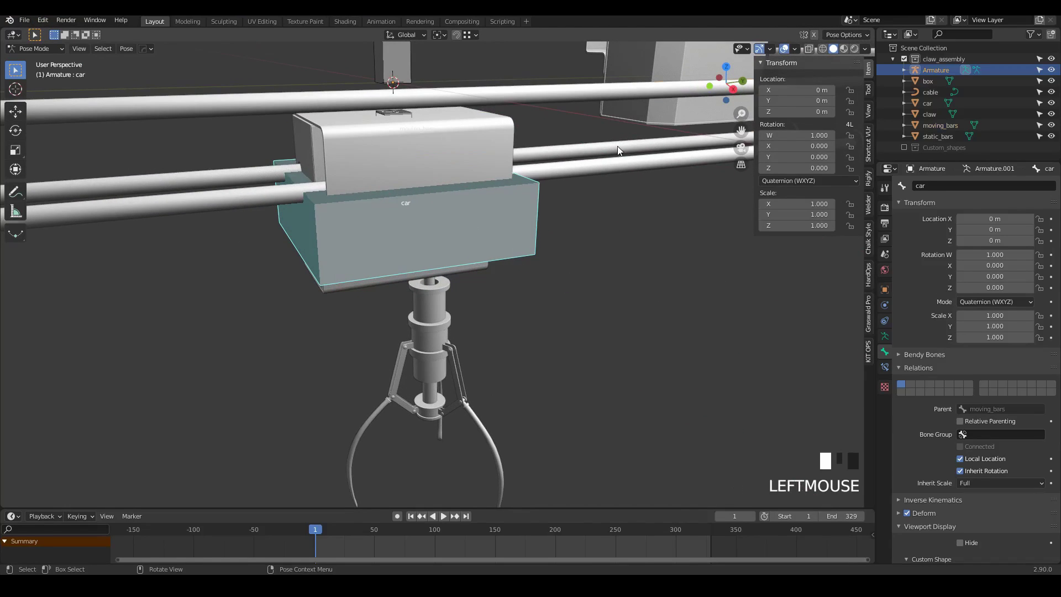
Step: Show the scene in wireframe, select the claw mesh in Object Mode and enter Edit Mode on it
middle_click_drag(618, 146, 434, 218)
scroll(401, 275, "up", 4)
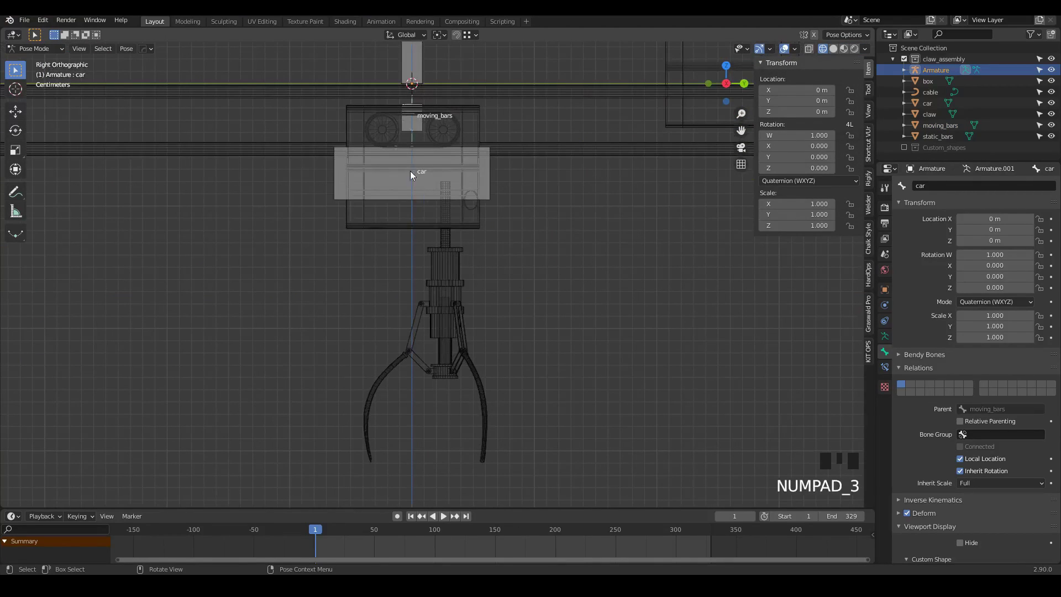
left_click(410, 174)
key("Tab")
scroll(483, 253, "down", 1)
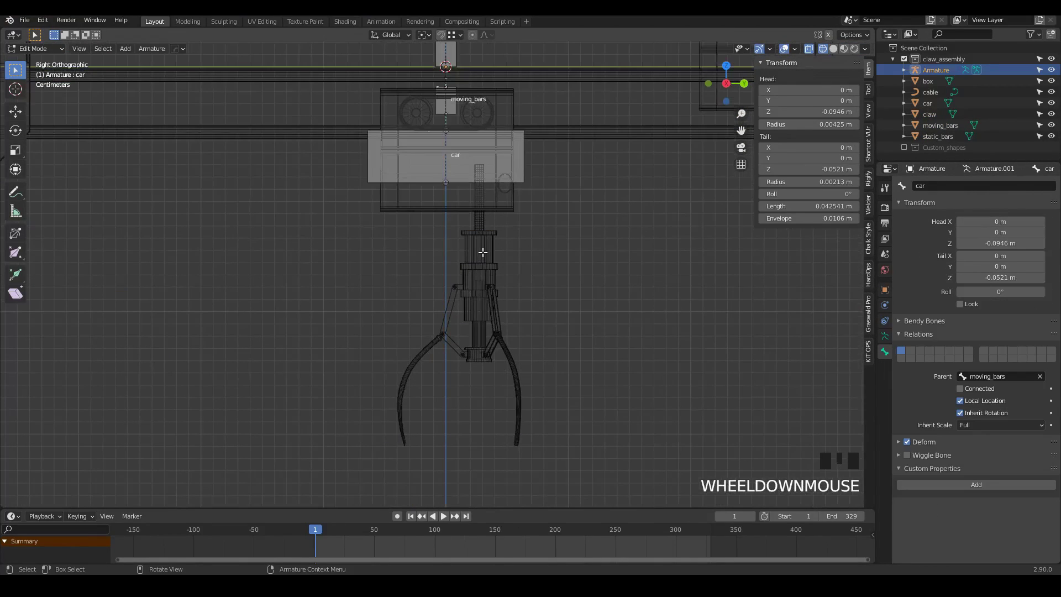
left_click(483, 252)
key("Tab")
left_click(486, 250)
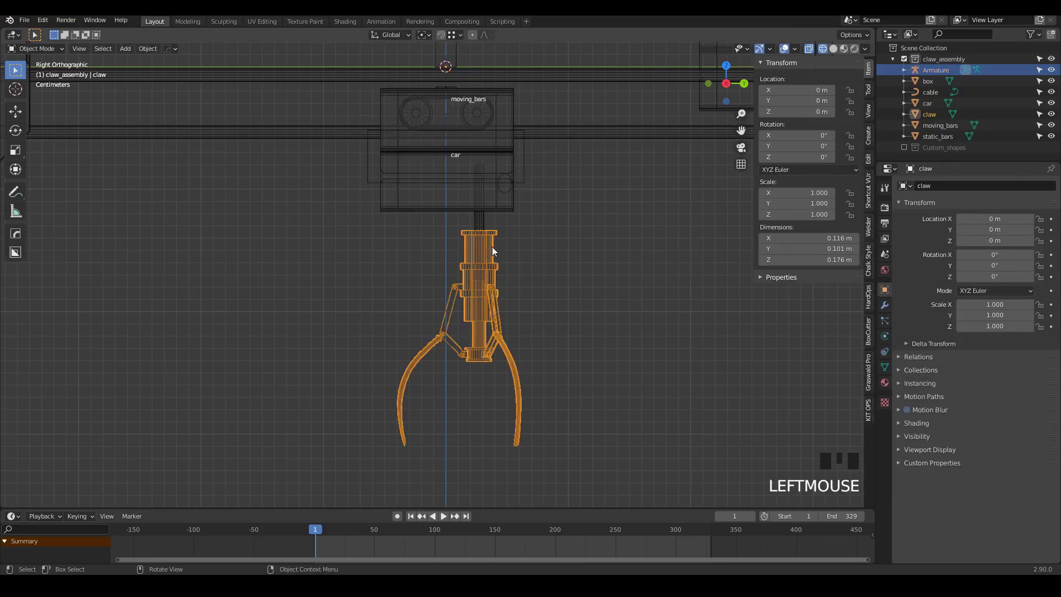
scroll(480, 255, "up", 2)
middle_click_drag(470, 261, 382, 288)
key("Tab")
Step: Select the ring of edges around the claw's uppermost collar and snap the 3D cursor to the selection
scroll(454, 205, "up", 5)
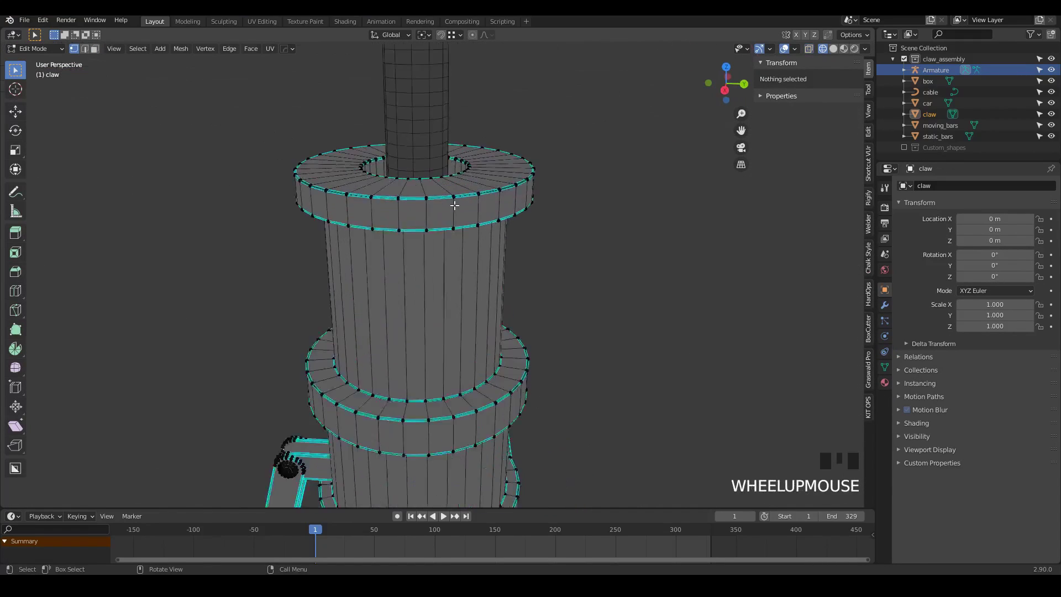
scroll(454, 205, "up", 1)
left_click(483, 192, "alt")
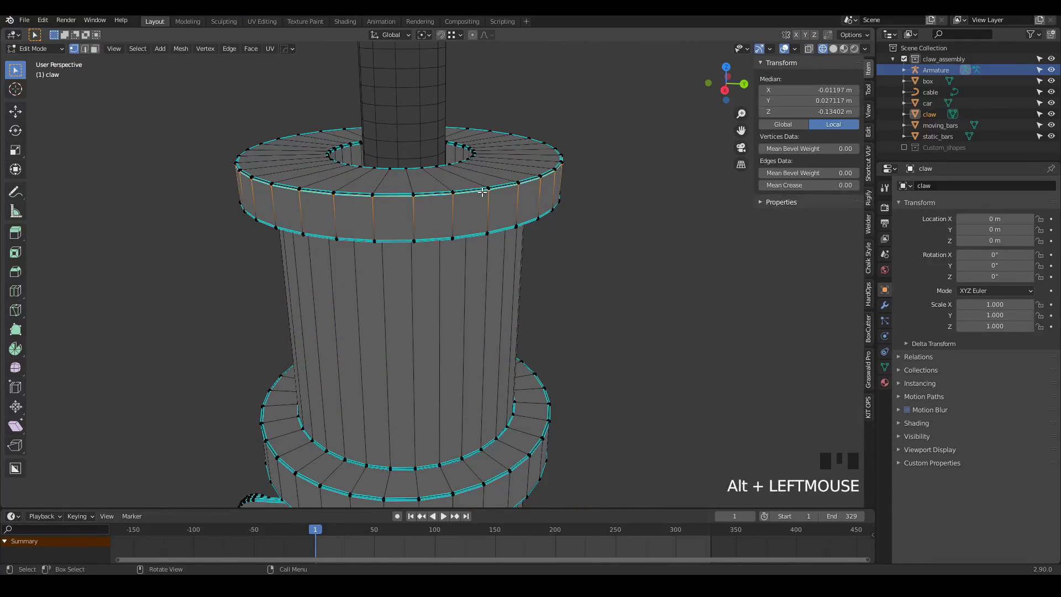
key("shift+s")
left_click(480, 256)
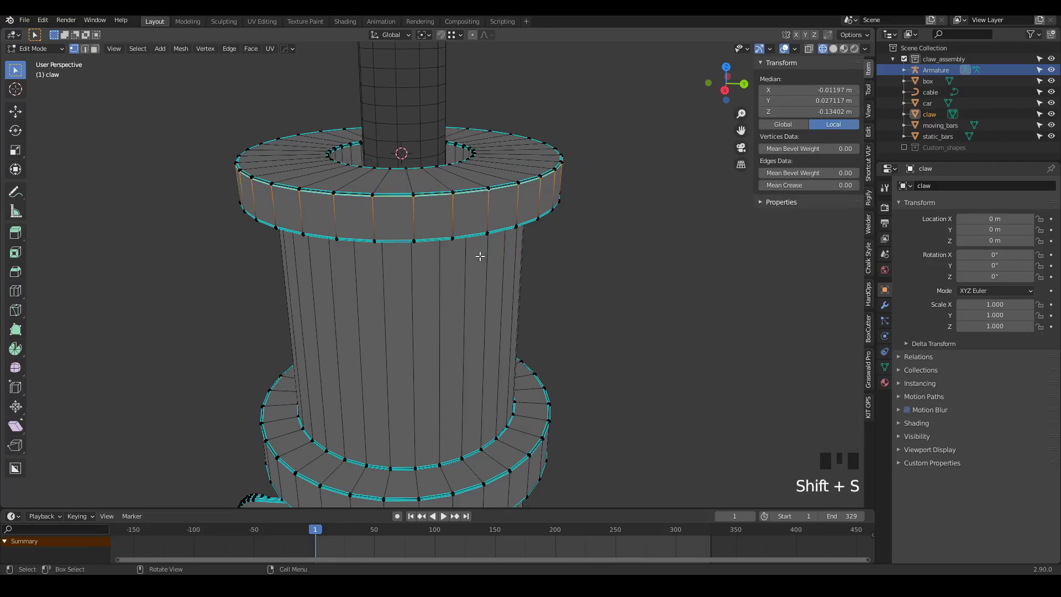
Step: Return to the armature's Edit Mode, add a new bone at the 3D cursor on the claw collar and select it
key("Tab")
scroll(479, 256, "down", 5)
left_click(515, 236)
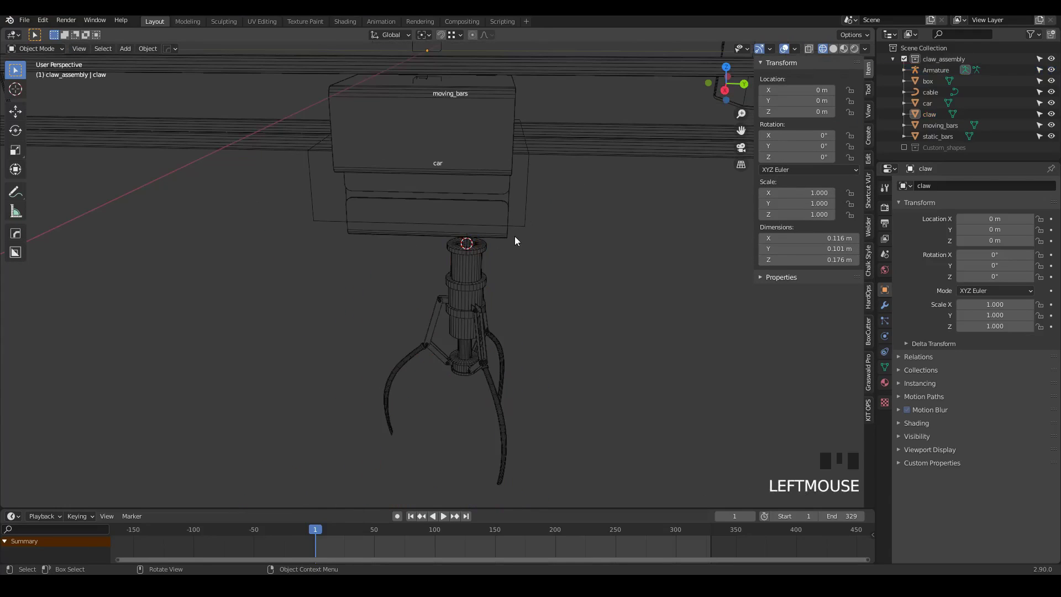
left_click(527, 222)
key("Tab")
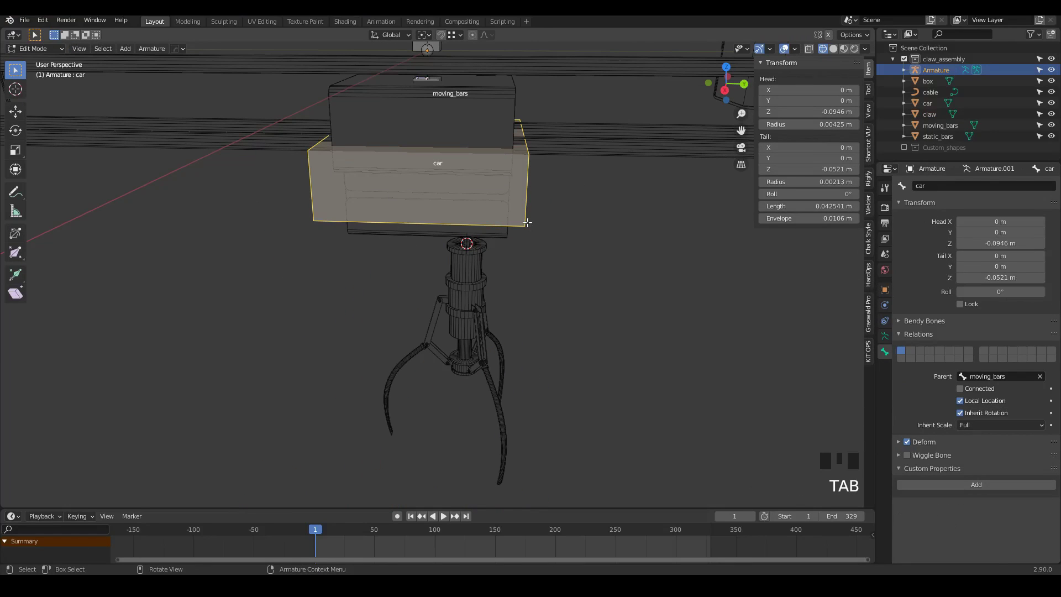
key("KP_3")
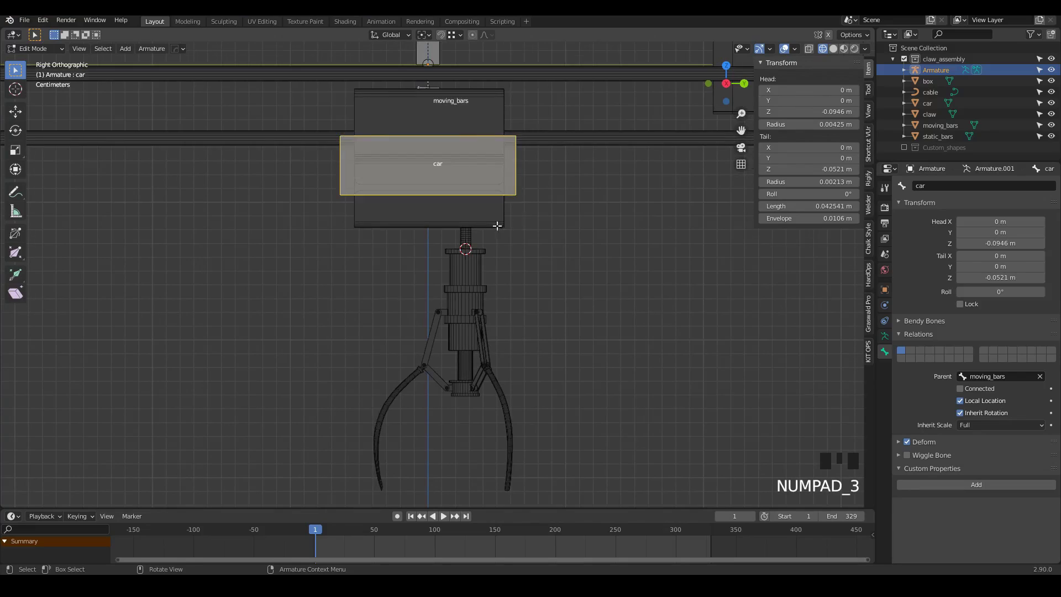
scroll(497, 267, "up", 1)
key("shift+a")
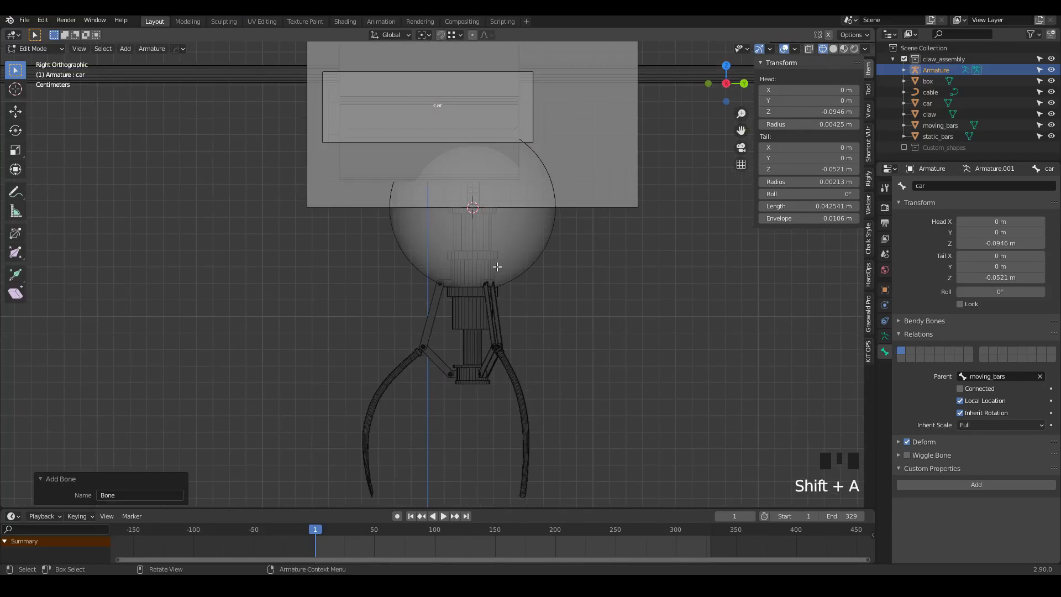
scroll(497, 267, "down", 4)
scroll(491, 264, "up", 3)
scroll(384, 349, "down", 3)
left_click(504, 236)
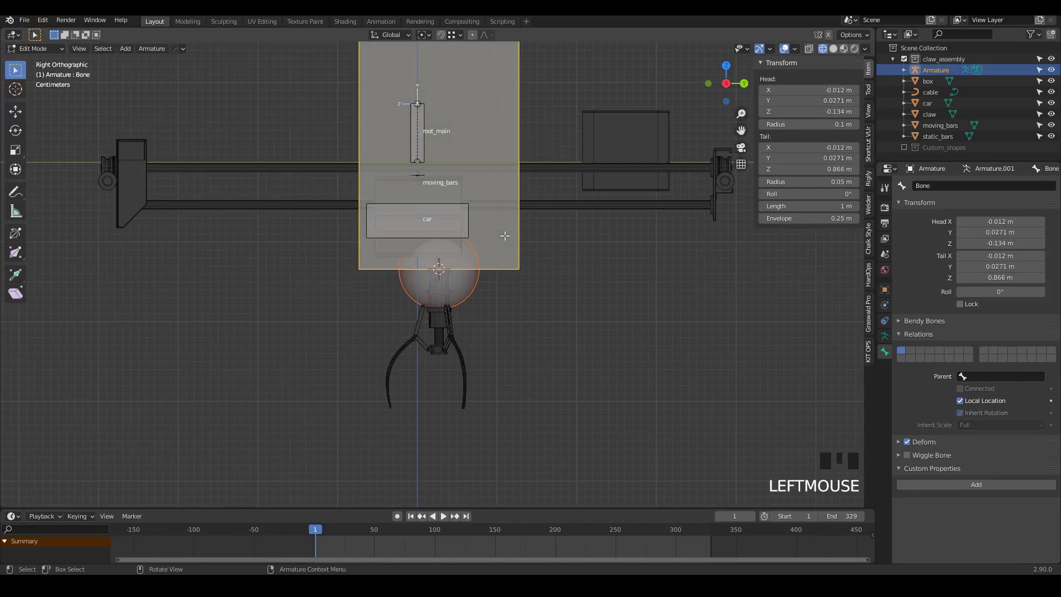
Step: Trial-move the newly added claw bone in the right view, cancelling each move
scroll(498, 342, "down", 5)
key("g")
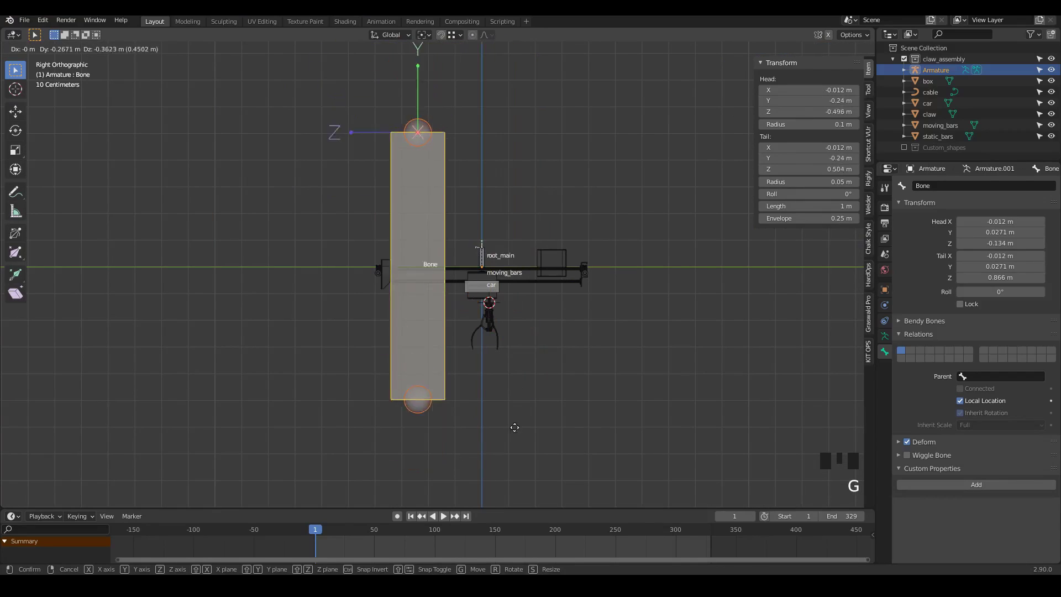
right_click(618, 298)
scroll(471, 298, "up", 4)
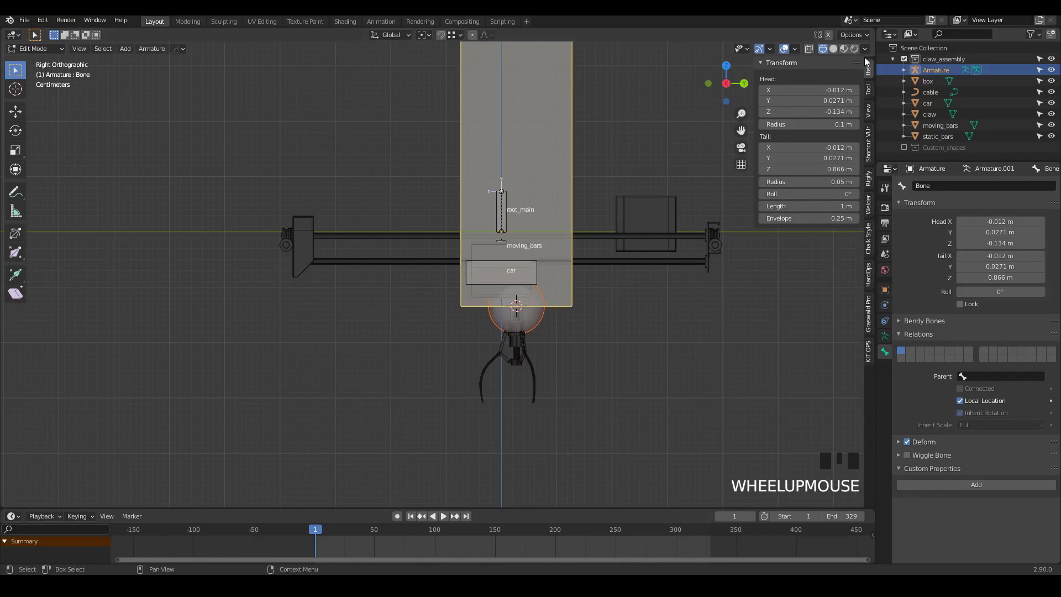
scroll(697, 442, "up", 4)
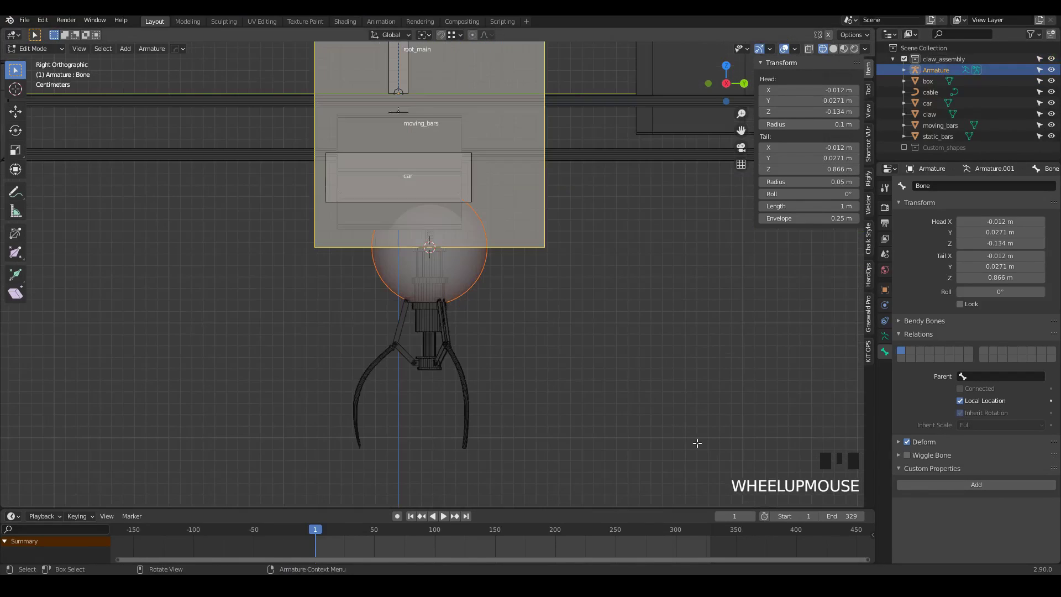
key("g")
right_click(660, 399)
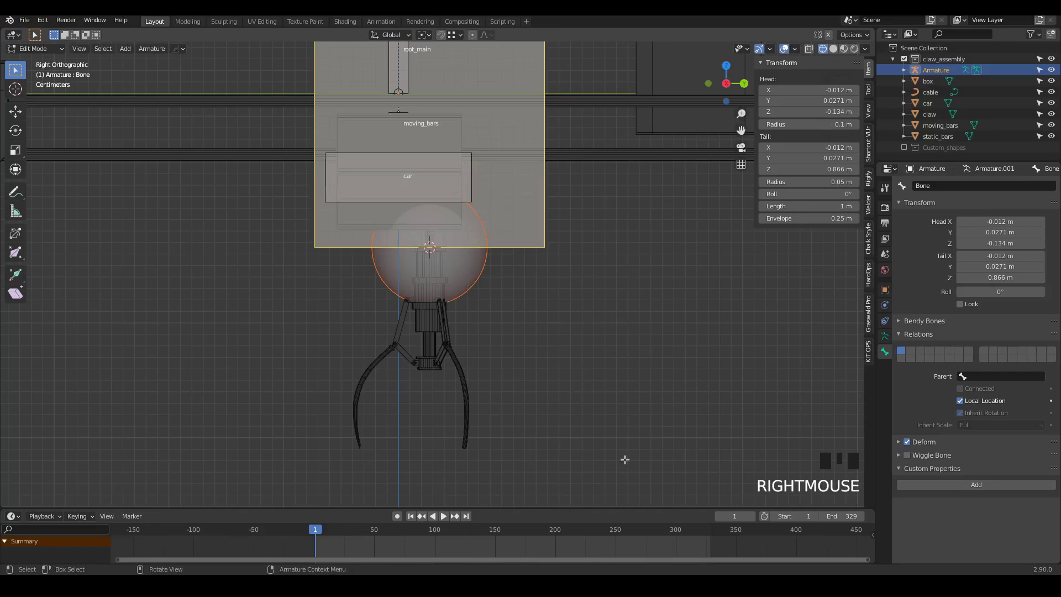
Step: Set the pivot point to the 3D Cursor and scale the new claw bone down to about 0.031 m long
scroll(624, 459, "down", 3)
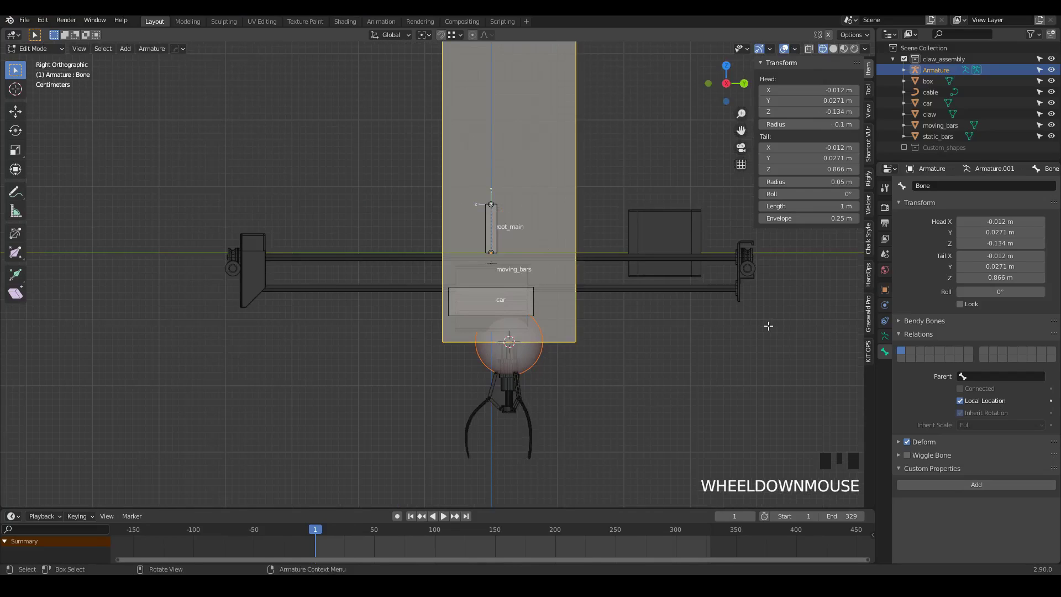
key("period")
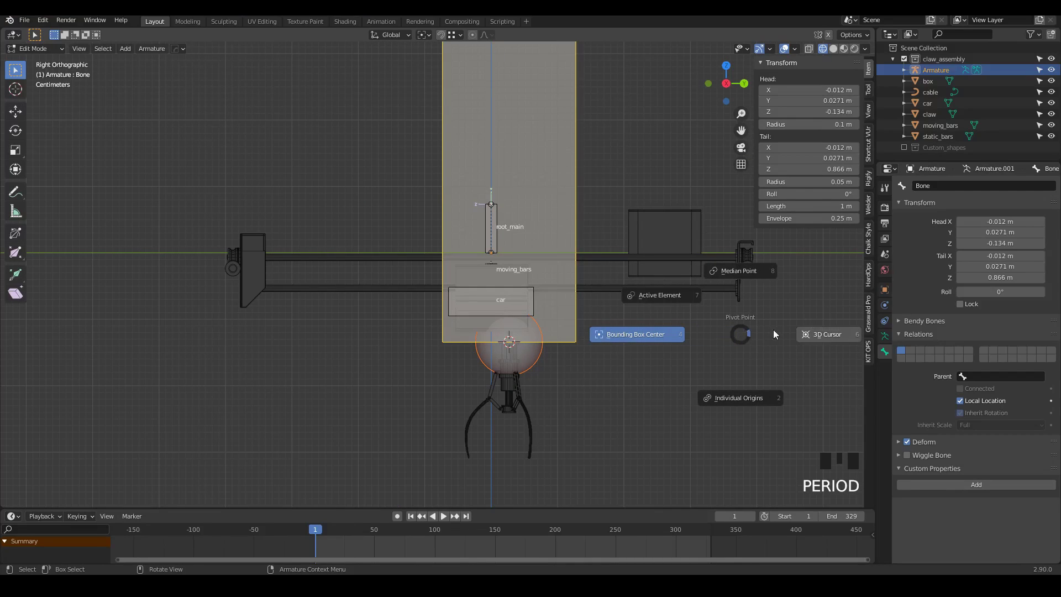
left_click(837, 334)
key("s")
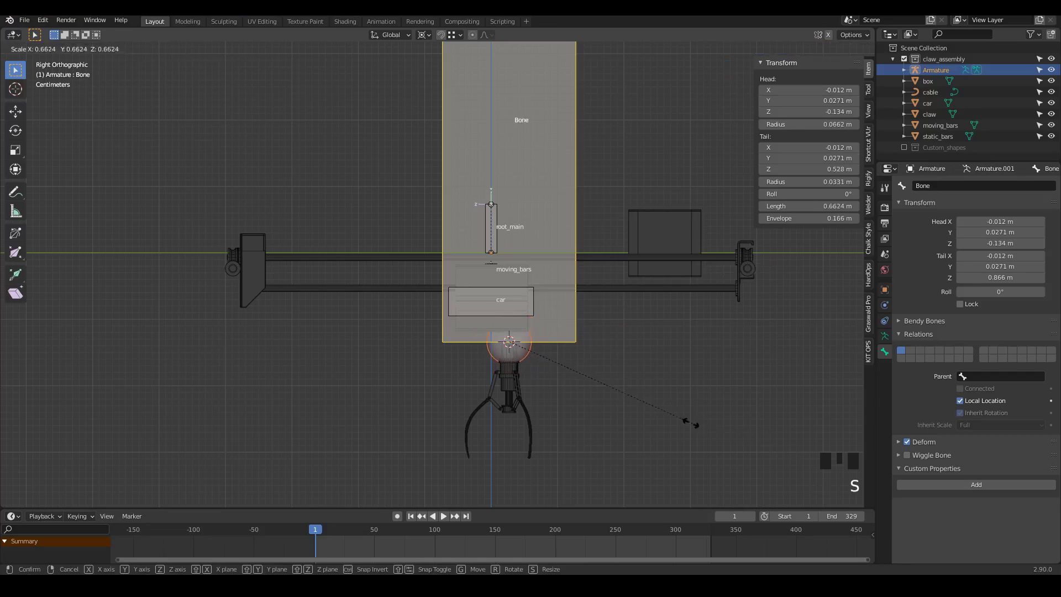
left_click(555, 365)
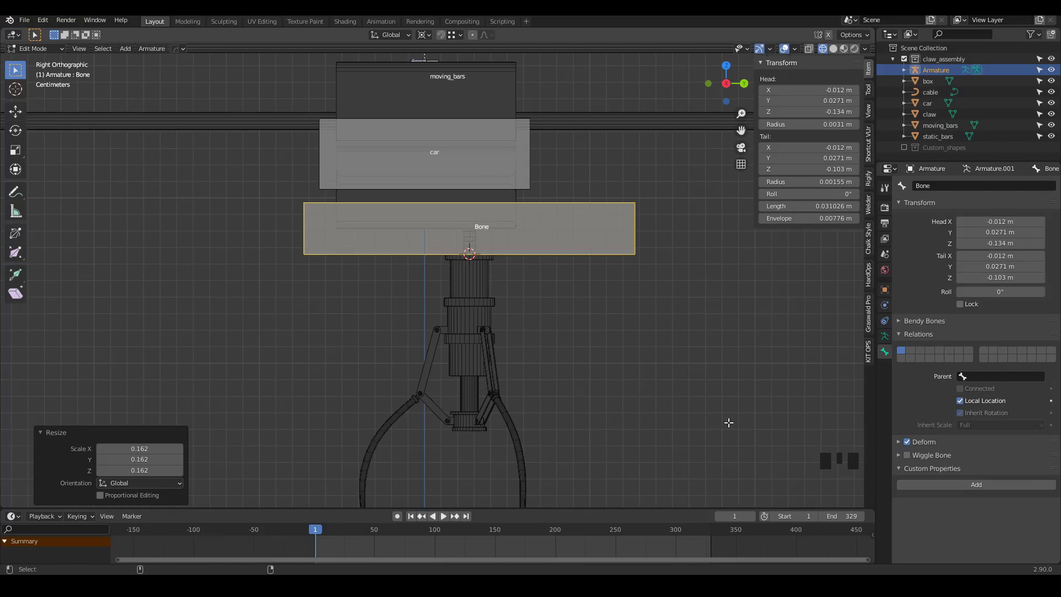
Step: Shrink the claw bone's B-Bone display size to about 0.031 m and show the scene in see-through wireframe
key("ctrl+alt+s")
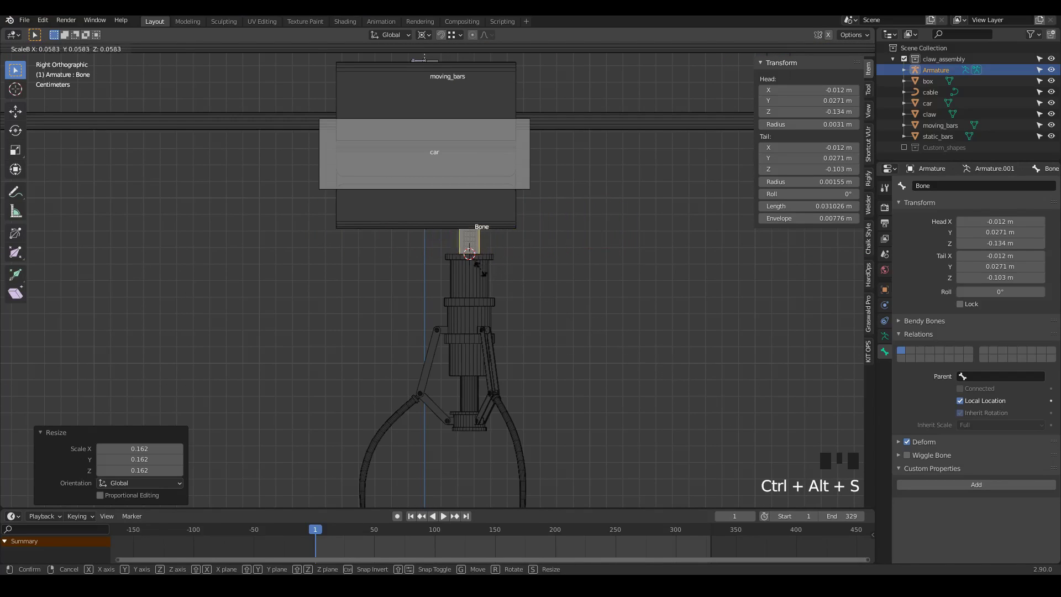
left_click(478, 260)
key("z")
left_click(535, 496)
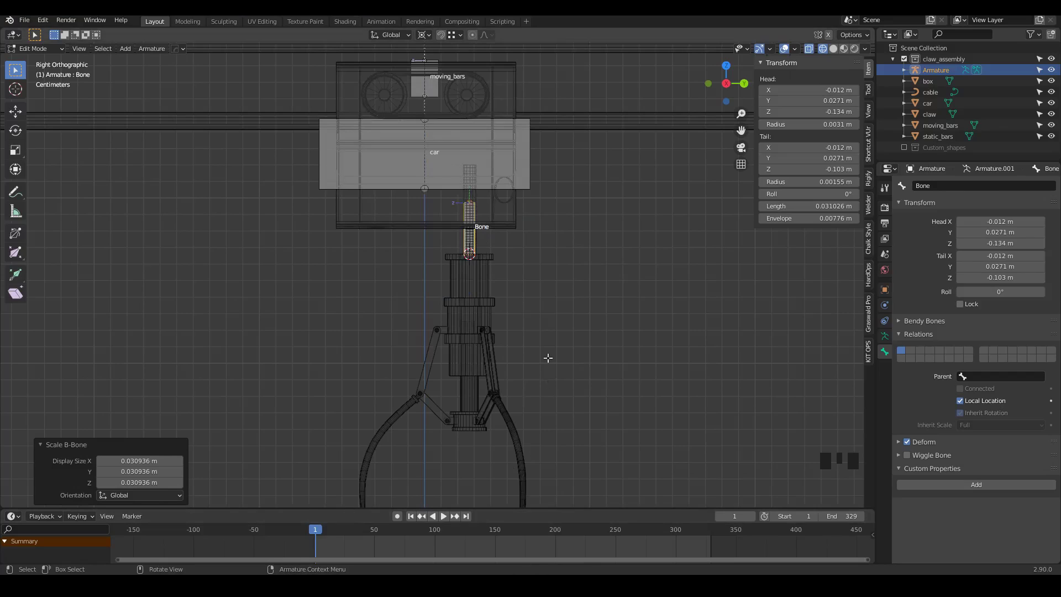
Step: Rotate the claw bone 180° around the 3D cursor so it points down into the claw body
scroll(469, 243, "up", 3)
left_click(471, 149)
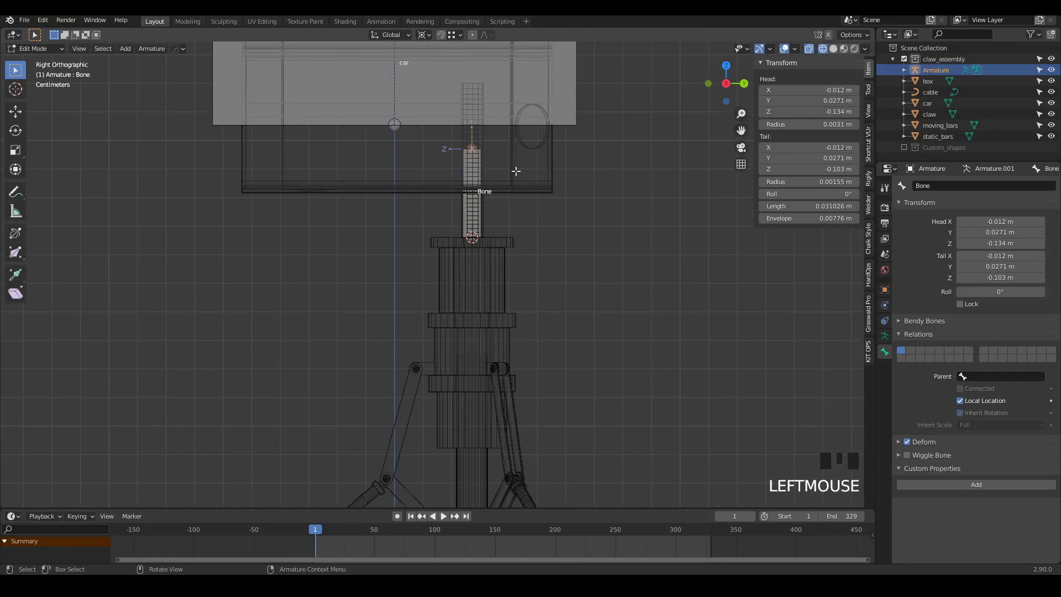
key("r")
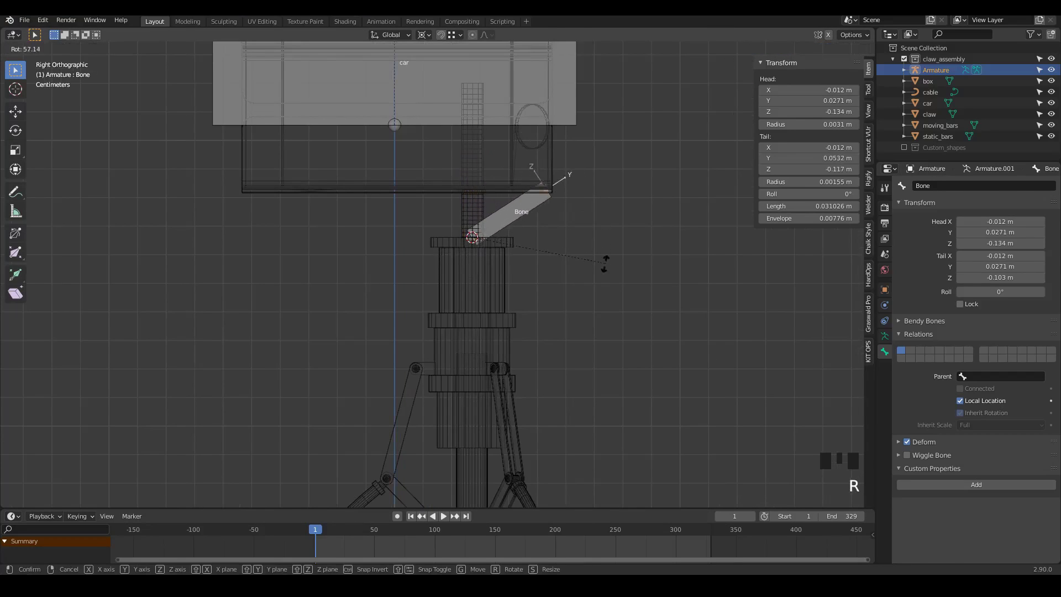
type("180")
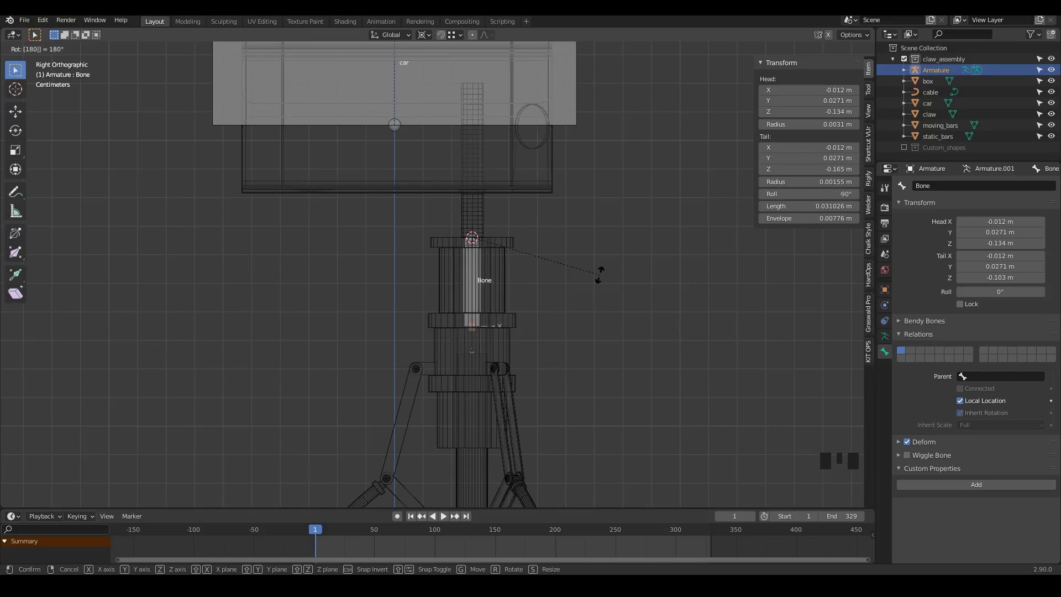
key("KP_Enter")
Step: Move the claw bone's tail down along Z to the level of the arm pivots, making the bone about 0.045 m long
scroll(473, 131, "up", 2)
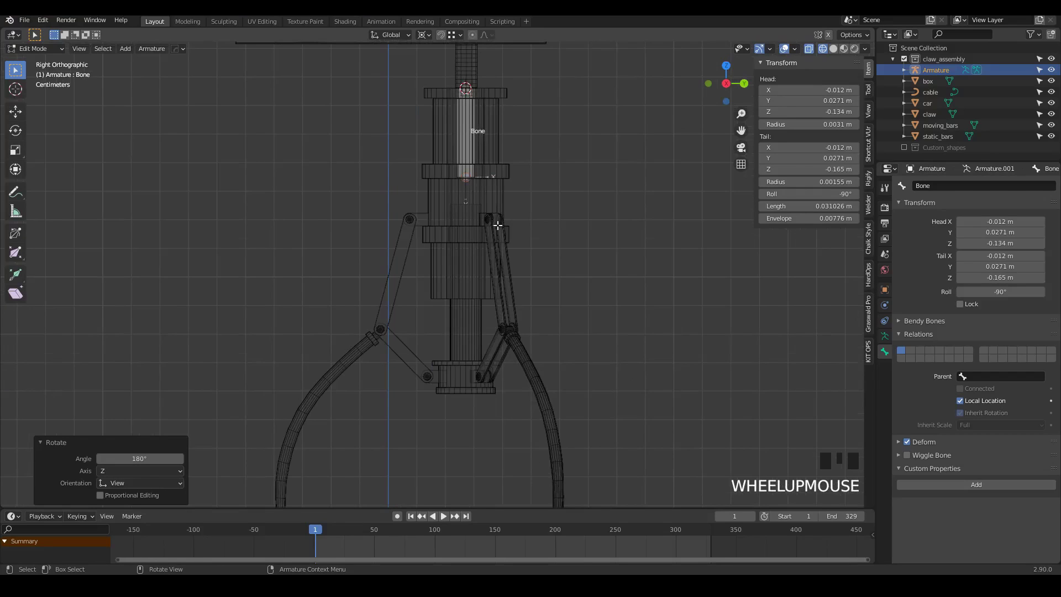
key("g")
key("z")
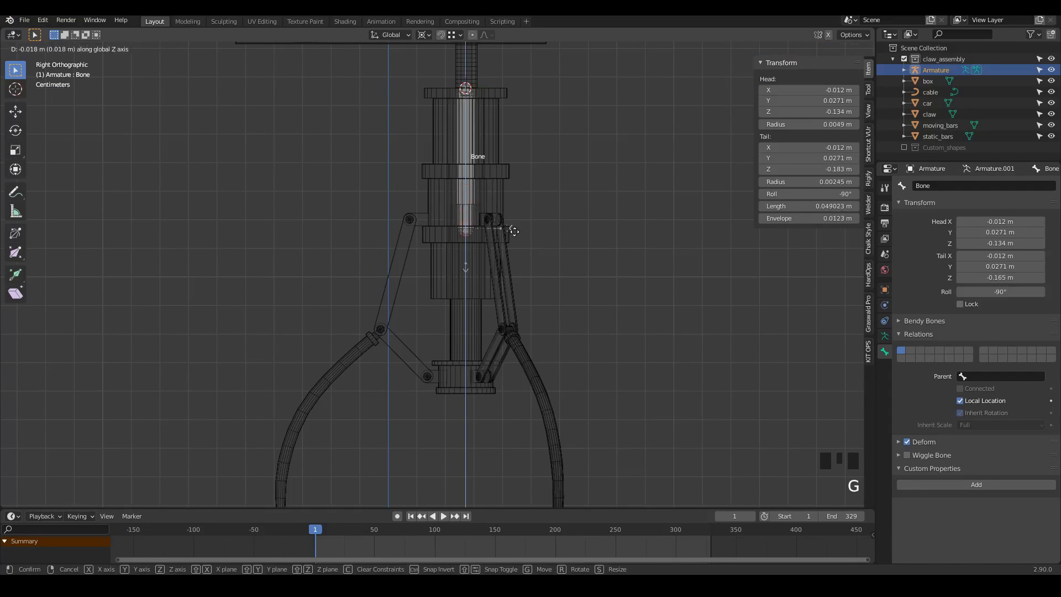
left_click(514, 256)
scroll(454, 255, "up", 3)
middle_click_drag(454, 255, 459, 319, "shift")
key("g")
key("z")
left_click(457, 317)
scroll(467, 320, "down", 3)
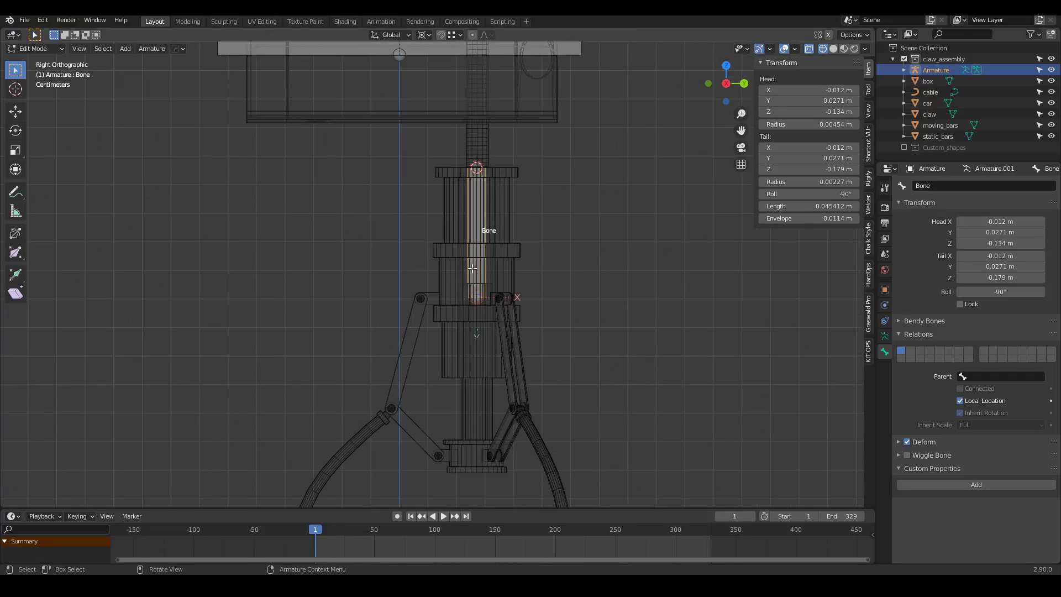
Step: Rename the claw bone to claw_root
scroll(470, 271, "up", 2)
left_click(939, 186)
type("claw_ro")
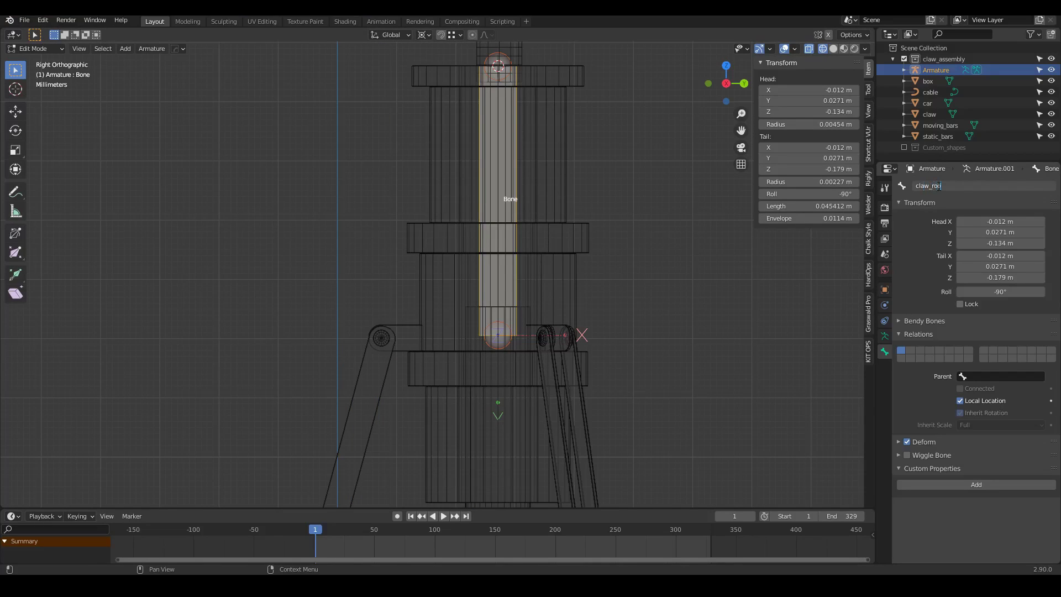
type("ot")
key("Return")
Step: Leave the armature's Edit Mode, select the claw mesh and enter Edit Mode on it at the upper arm pivot
scroll(440, 370, "down", 2)
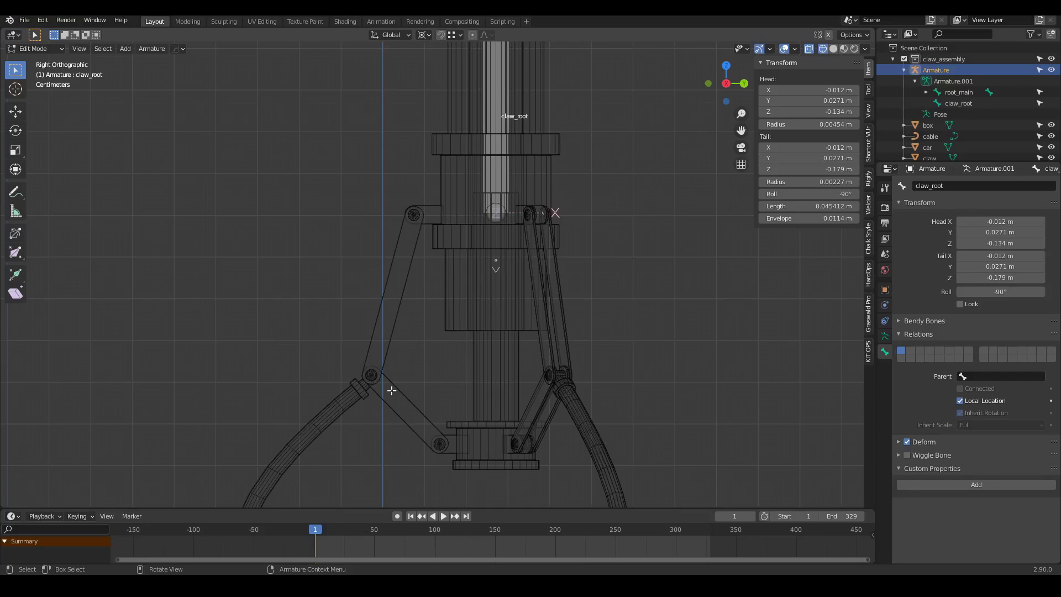
scroll(392, 390, "up", 3)
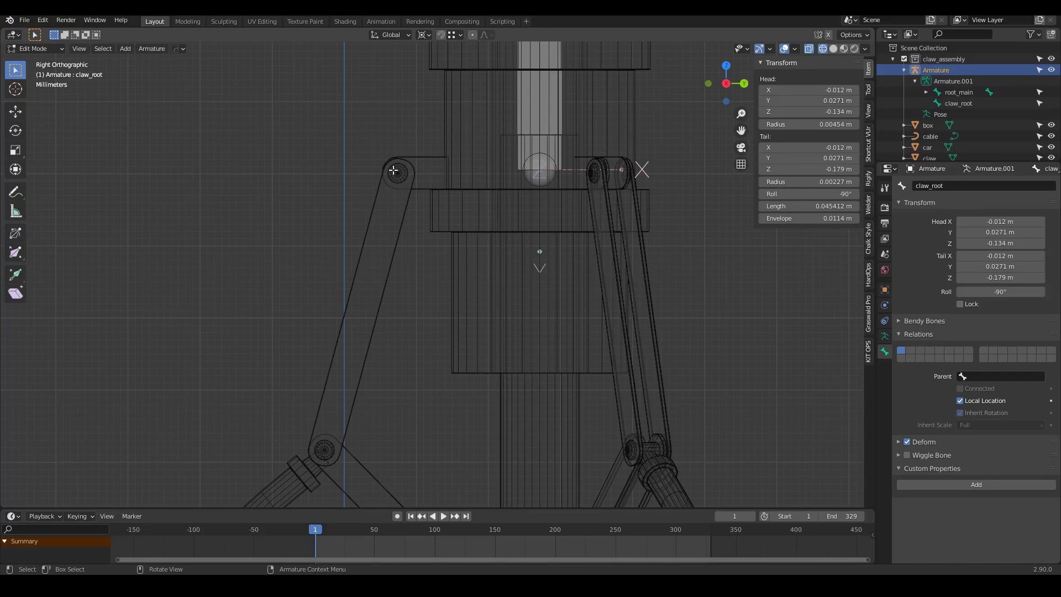
middle_click_drag(489, 205, 539, 247, "shift")
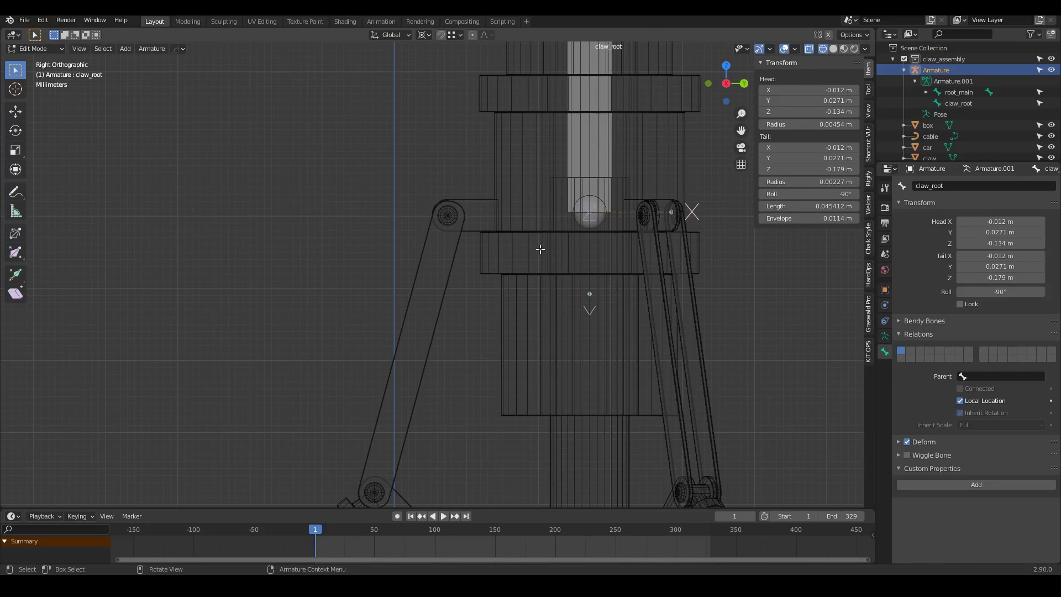
key("Tab")
left_click(454, 219)
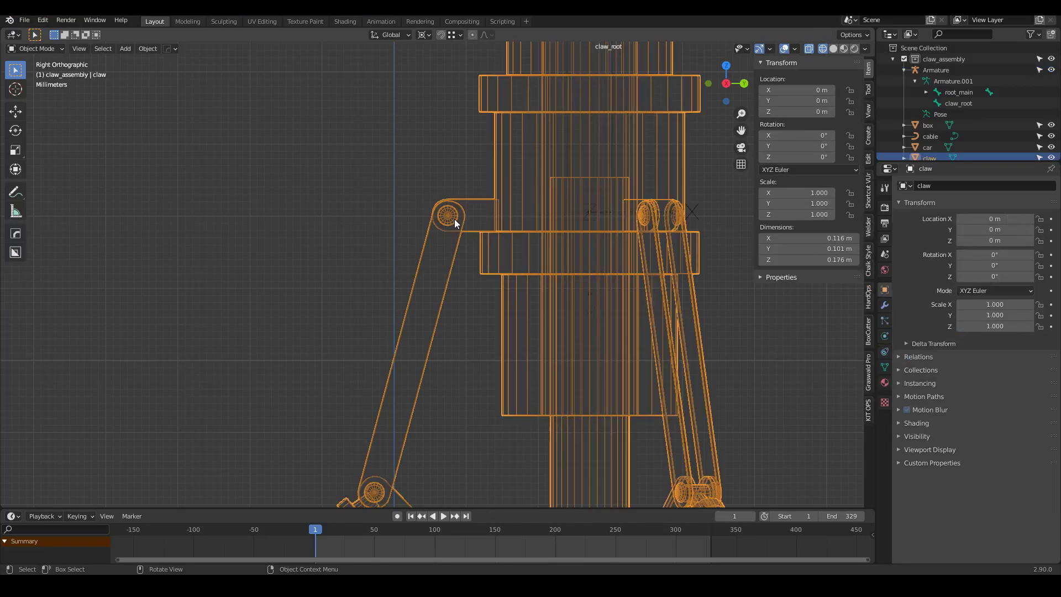
scroll(541, 140, "up", 2)
key("Tab")
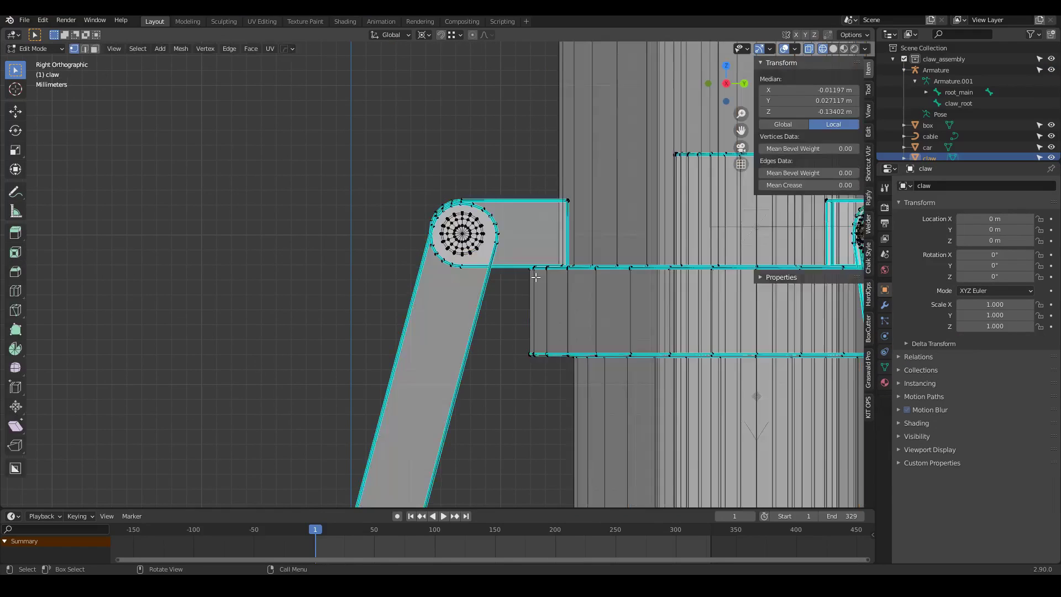
Step: Clear the mesh selection, select the centre vertices on both sides of the upper arm pivot pin and snap the 3D cursor to them
scroll(535, 252, "up", 2)
key("a")
key("alt+a")
scroll(423, 231, "up", 5)
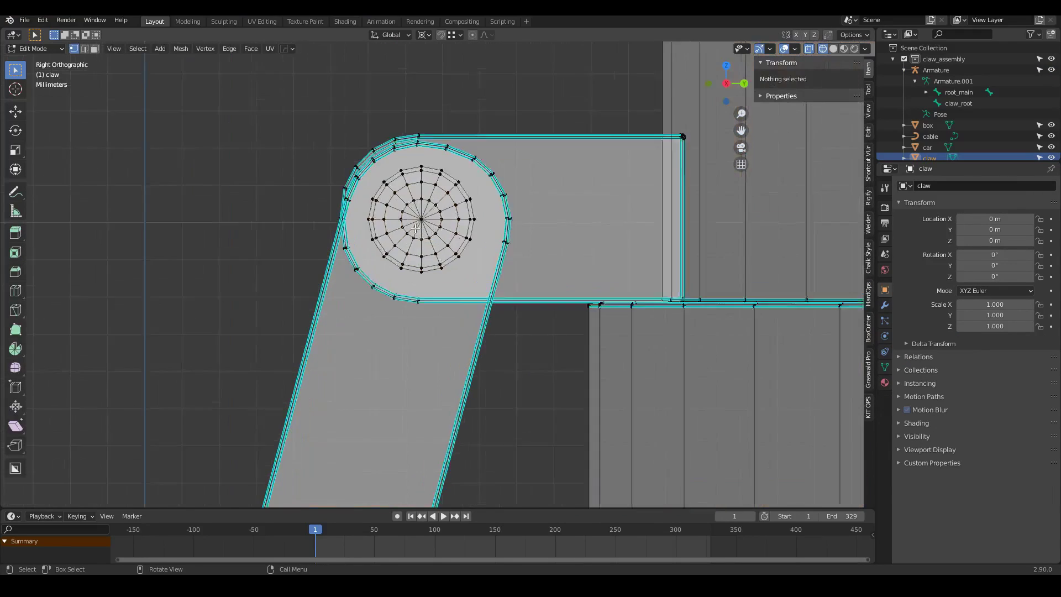
left_click(425, 212)
middle_click_drag(473, 289, 450, 204)
key("shift+s")
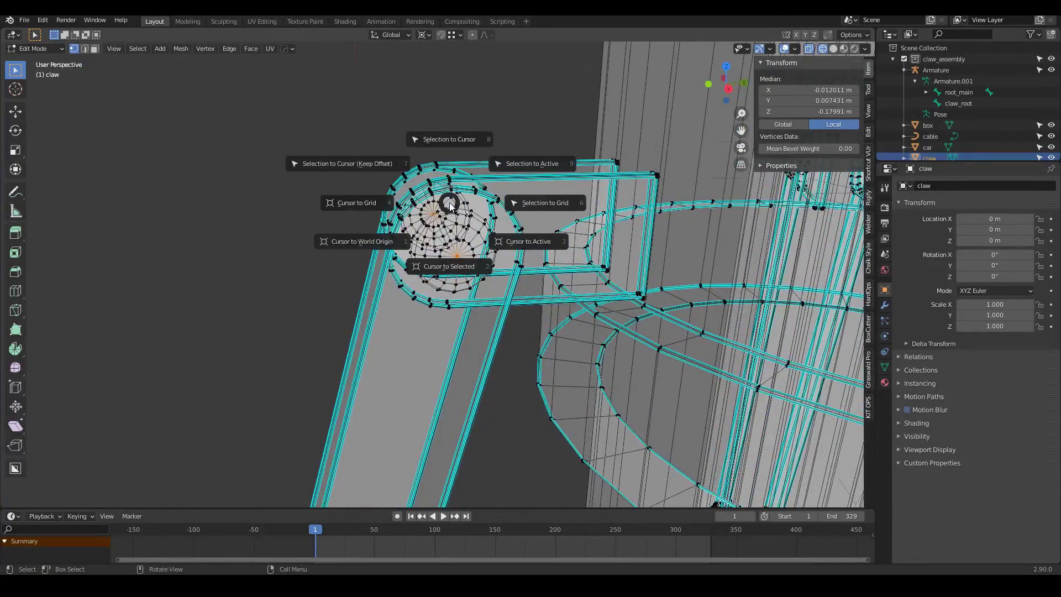
left_click(445, 241)
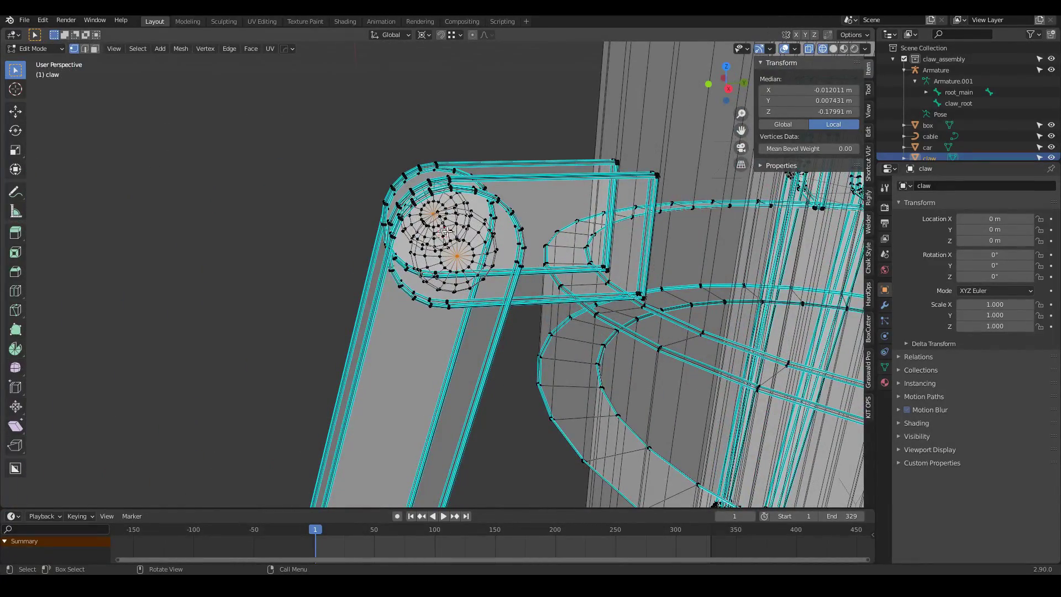
Step: Return to the armature's Edit Mode in right view, add a bone at the upper arm pivot and select it
key("Tab")
scroll(582, 243, "down", 6)
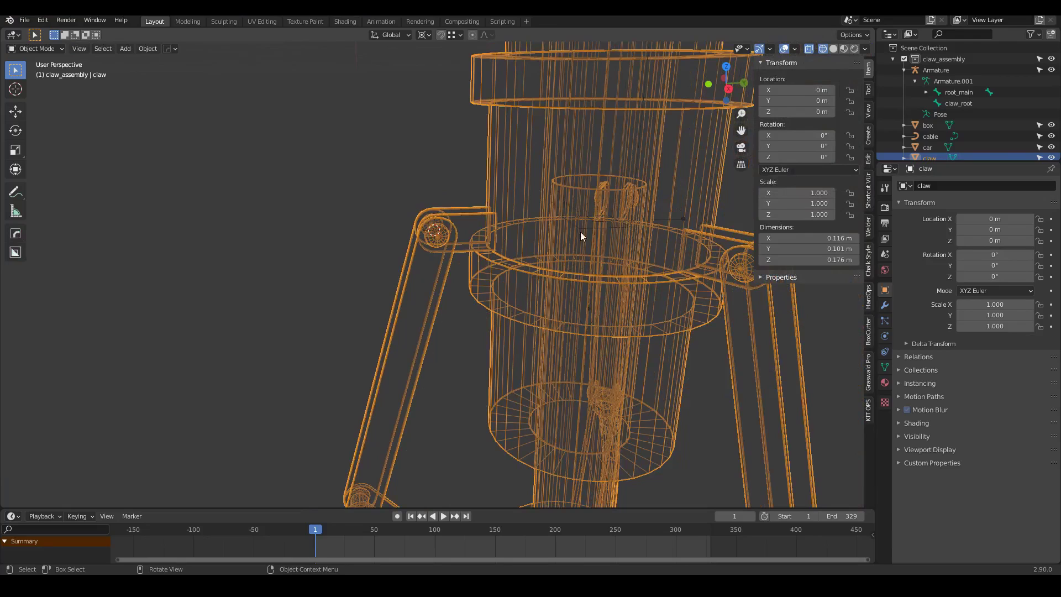
left_click(586, 226)
key("Tab")
key("KP_3")
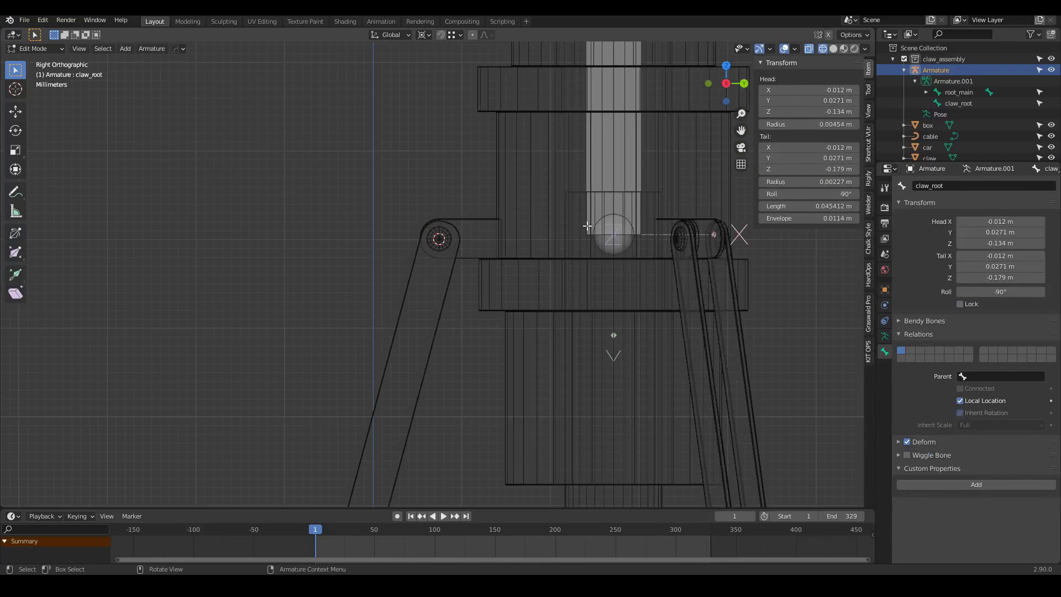
scroll(587, 226, "down", 6)
key("shift+a")
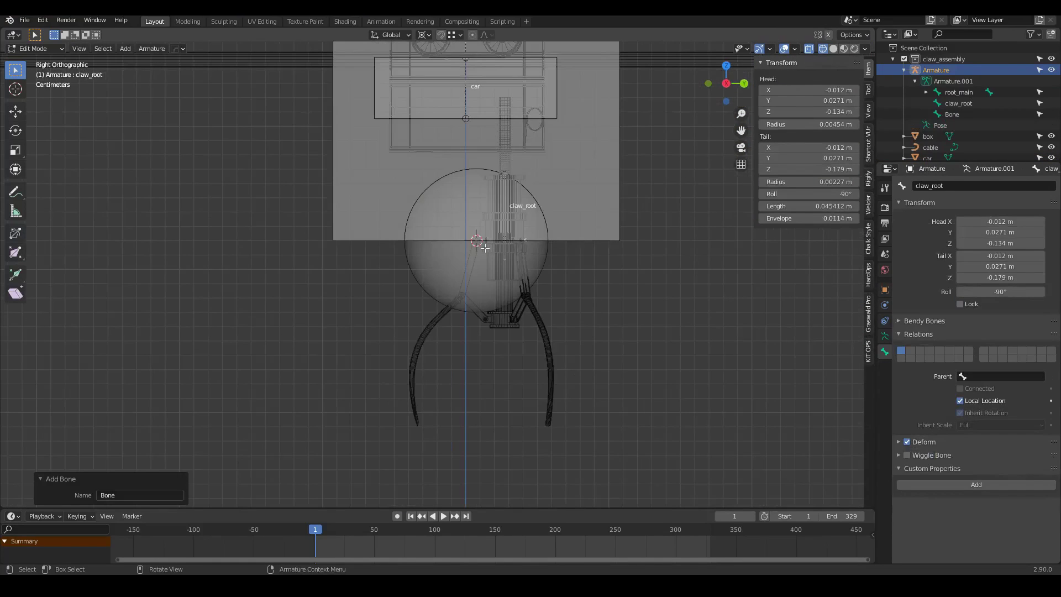
left_click(403, 198)
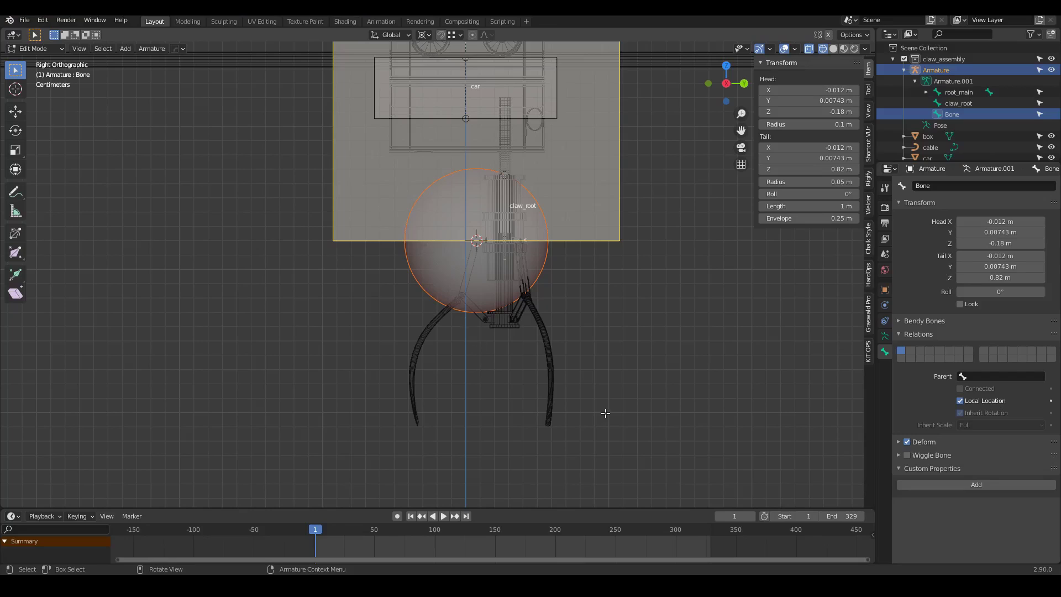
Step: Scale the new arm bone down around the 3D cursor to about 0.016 m long
key("period")
left_click(488, 249)
key("s")
right_click(537, 283)
key("s")
left_click(513, 270)
scroll(494, 249, "up", 3)
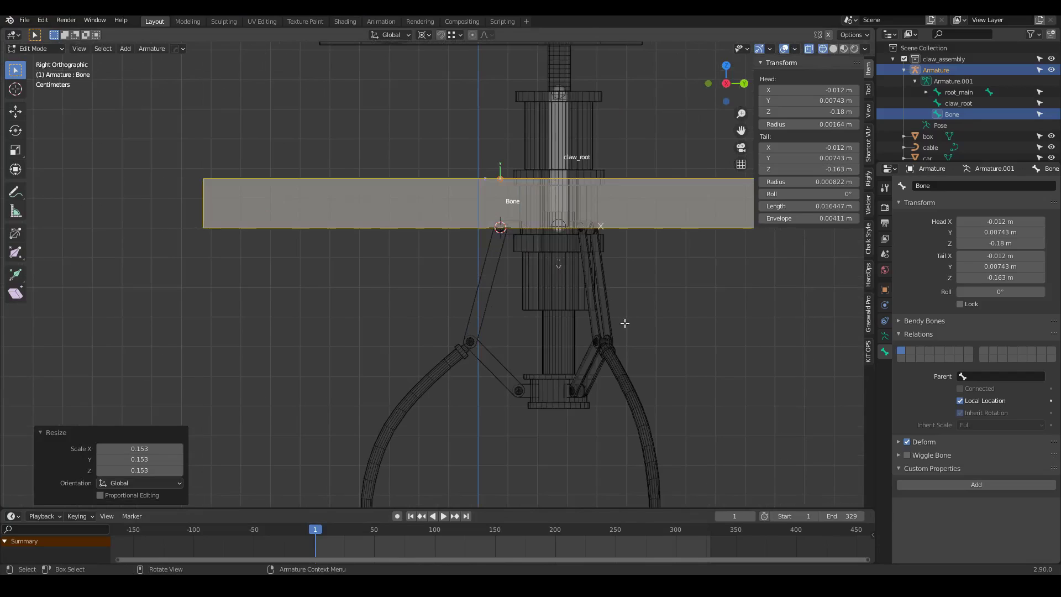
Step: Reduce the arm bone's B-Bone display size and move its tail down toward the arm's lower joint, about 0.042 m from the head
key("s")
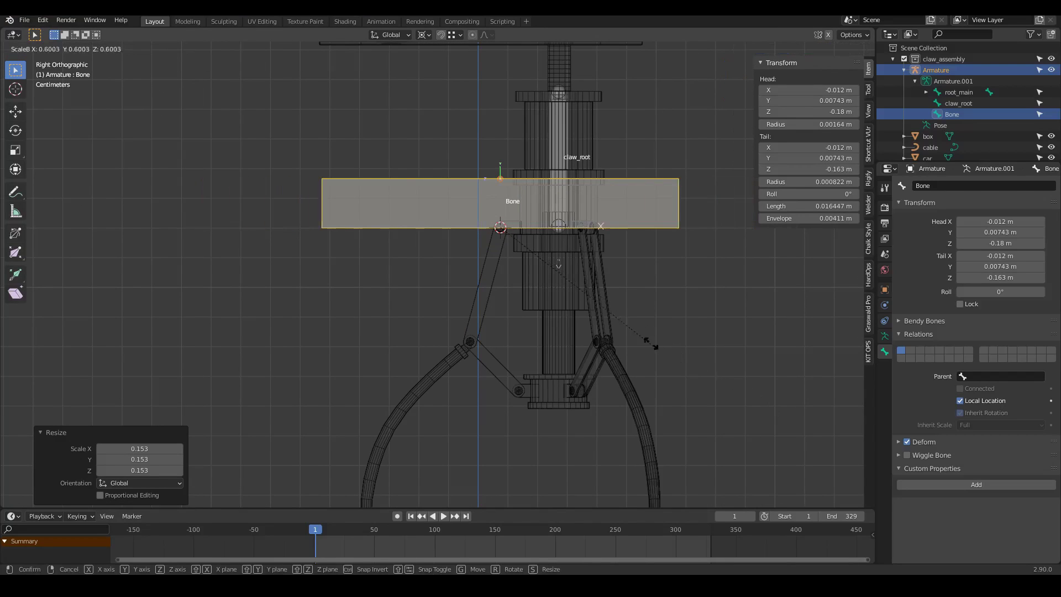
left_click(504, 231)
scroll(497, 196, "up", 1)
left_click_drag(500, 133, 395, 320)
Step: Switch from the armature to the claw mesh and enter Edit Mode on it near the arm's lower joint
scroll(468, 378, "up", 3)
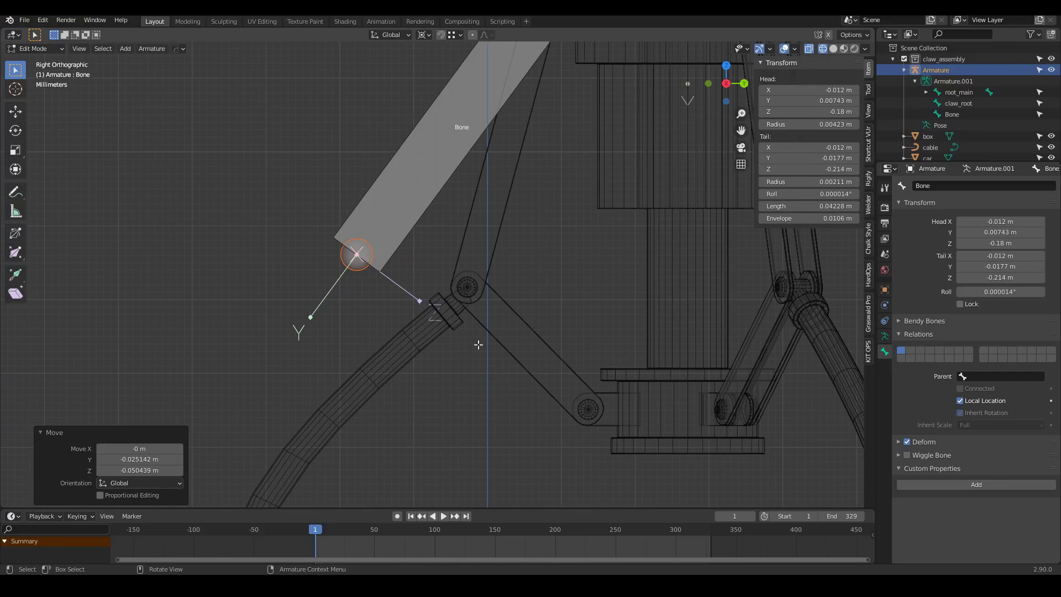
key("Tab")
left_click(474, 299)
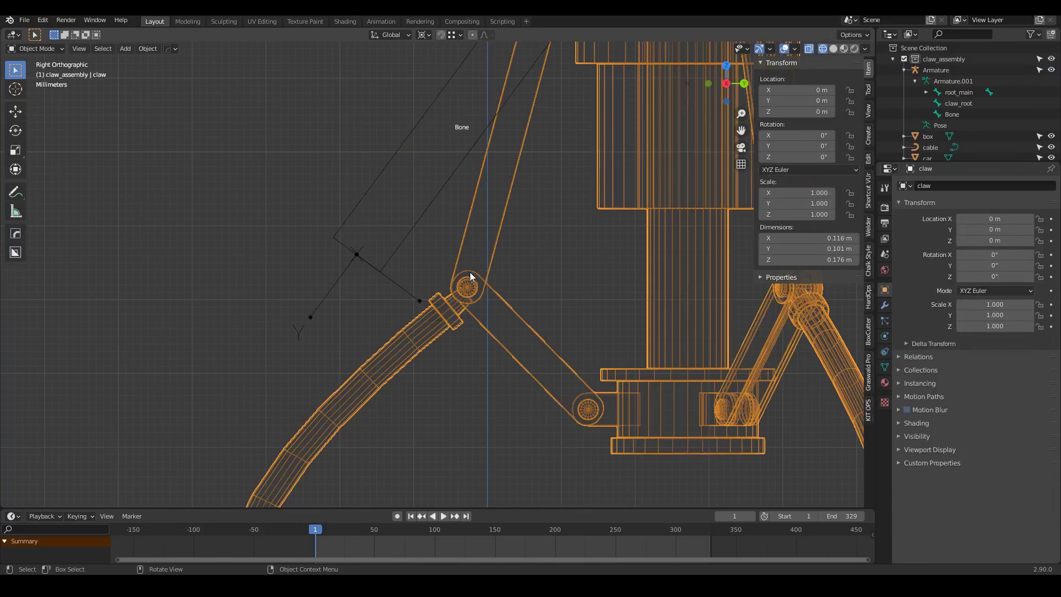
key("Tab")
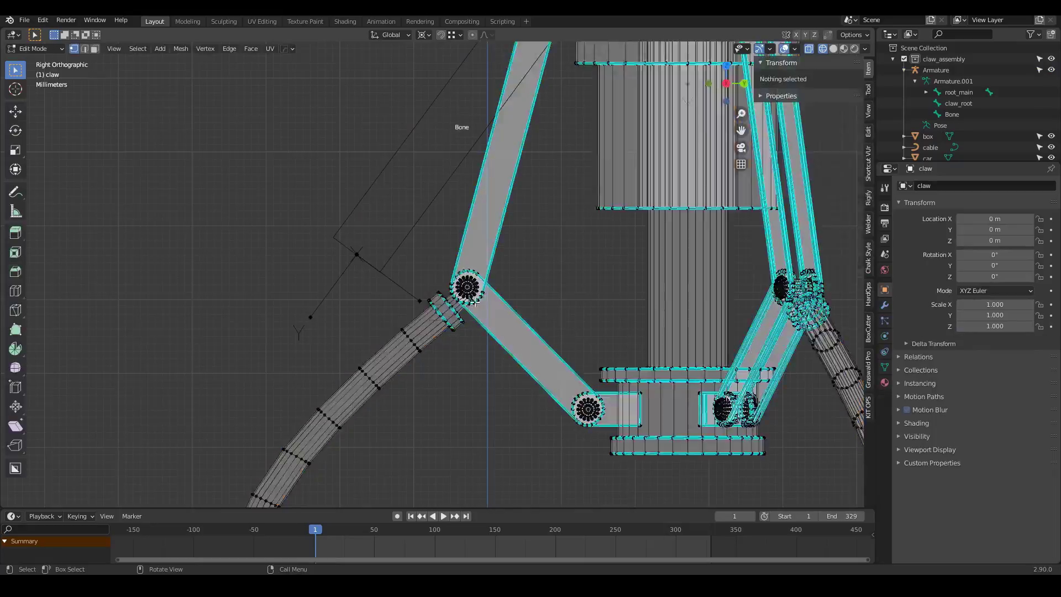
Step: Box-select the centre vertices on both sides of the arm's lower joint pin and snap the 3D cursor to them
key("a")
scroll(476, 301, "up", 5)
scroll(455, 267, "up", 5)
key("alt+a")
key("b")
left_click_drag(445, 244, 469, 270)
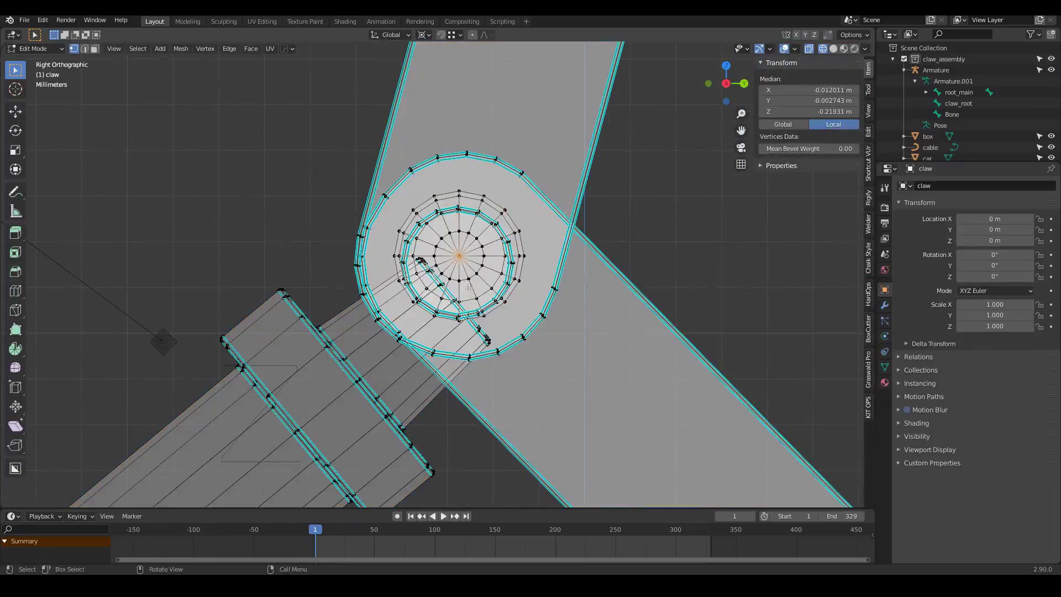
middle_click_drag(470, 270, 509, 273)
key("shift+s")
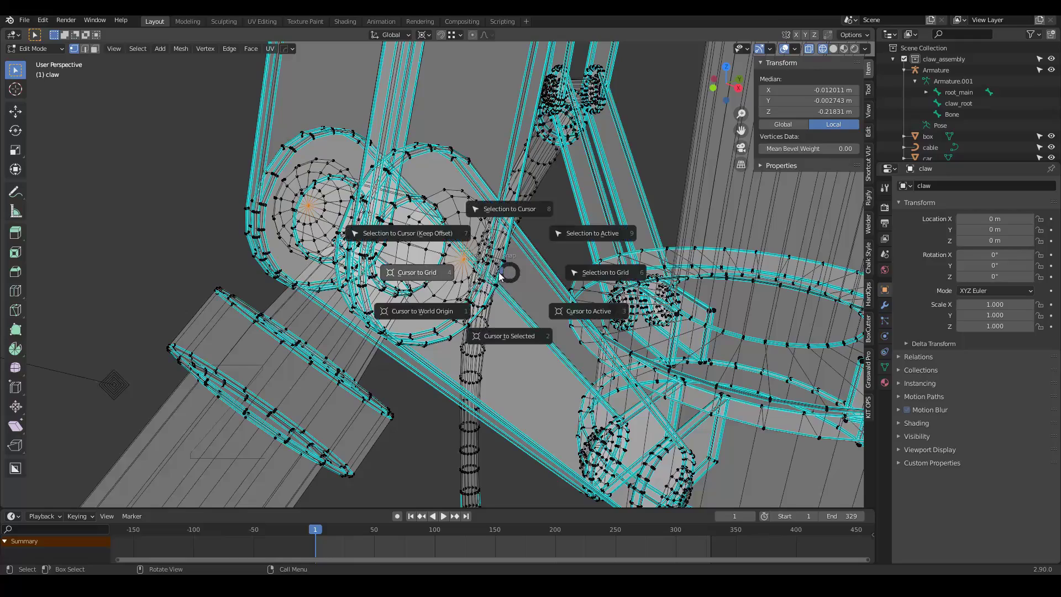
left_click(512, 338)
Step: Return to editing the armature and snap the arm bone's tail to the 3D cursor at the arm's lower joint
scroll(442, 277, "down", 3)
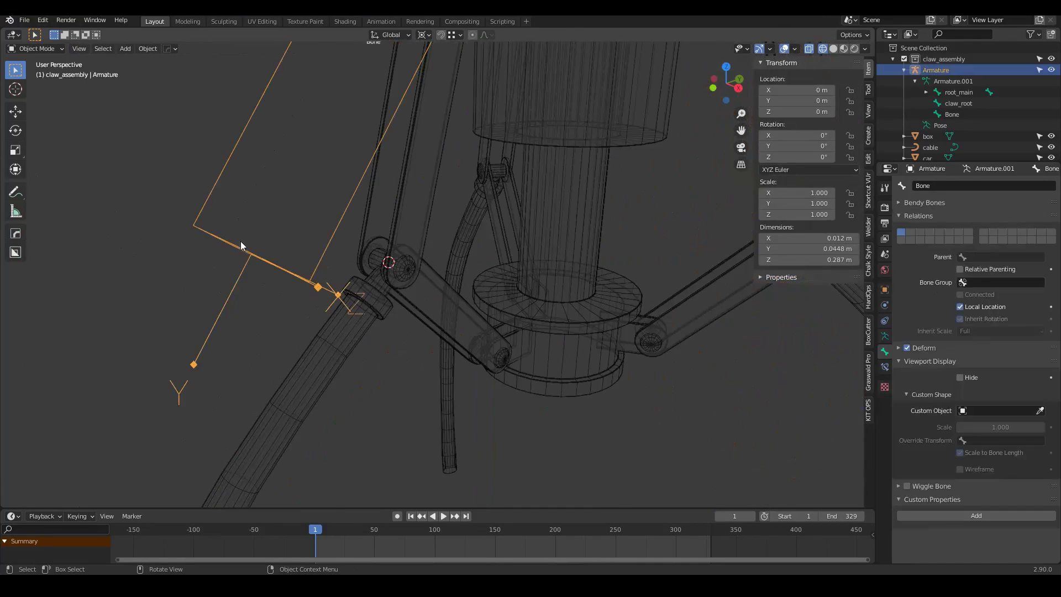
key("Tab")
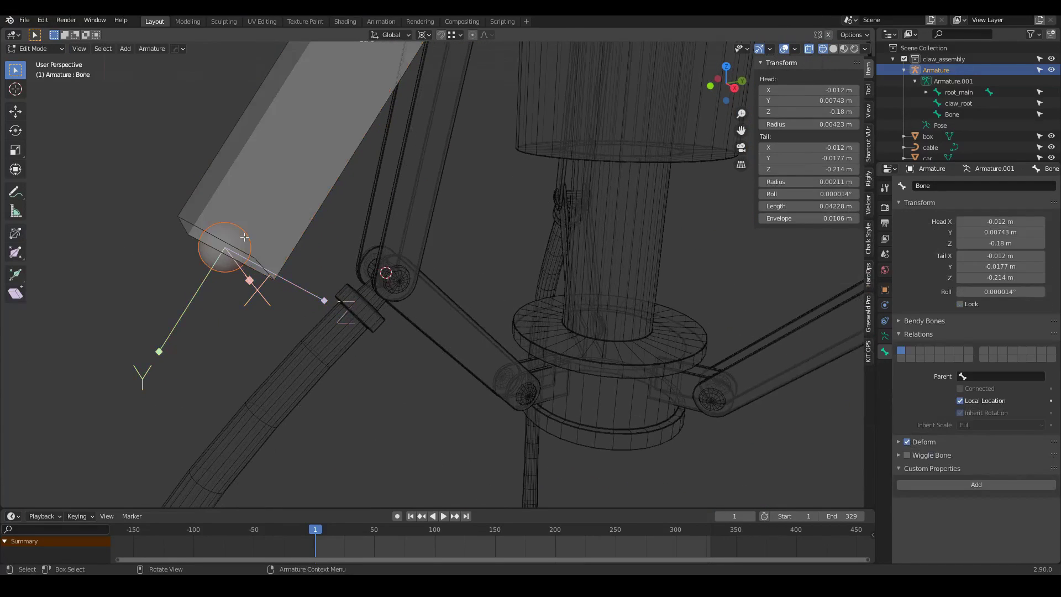
middle_click_drag(358, 270, 369, 219)
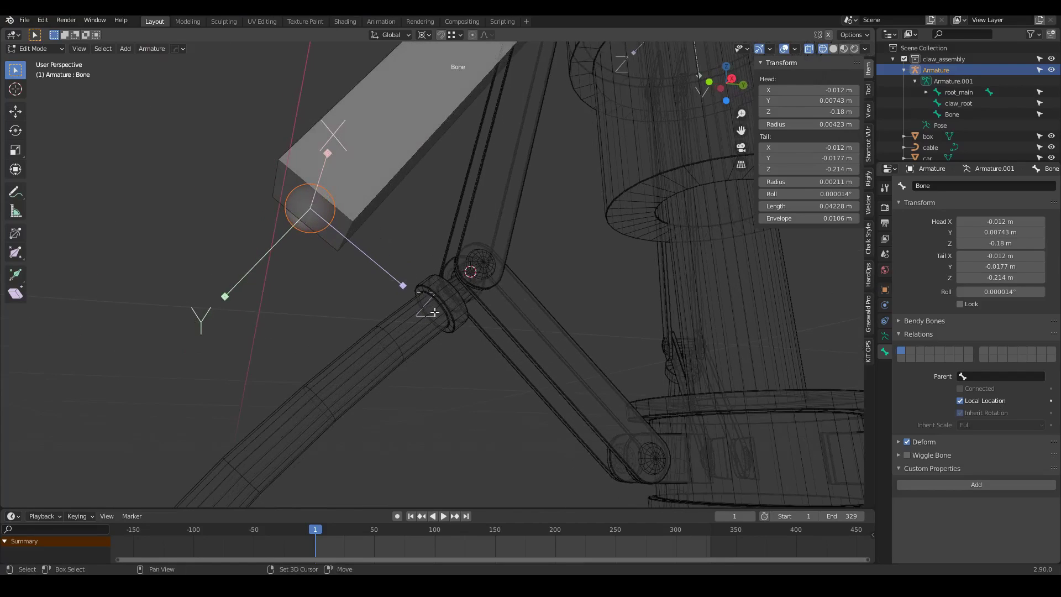
key("shift+s")
left_click(436, 256)
middle_click_drag(561, 352, 393, 258, "shift")
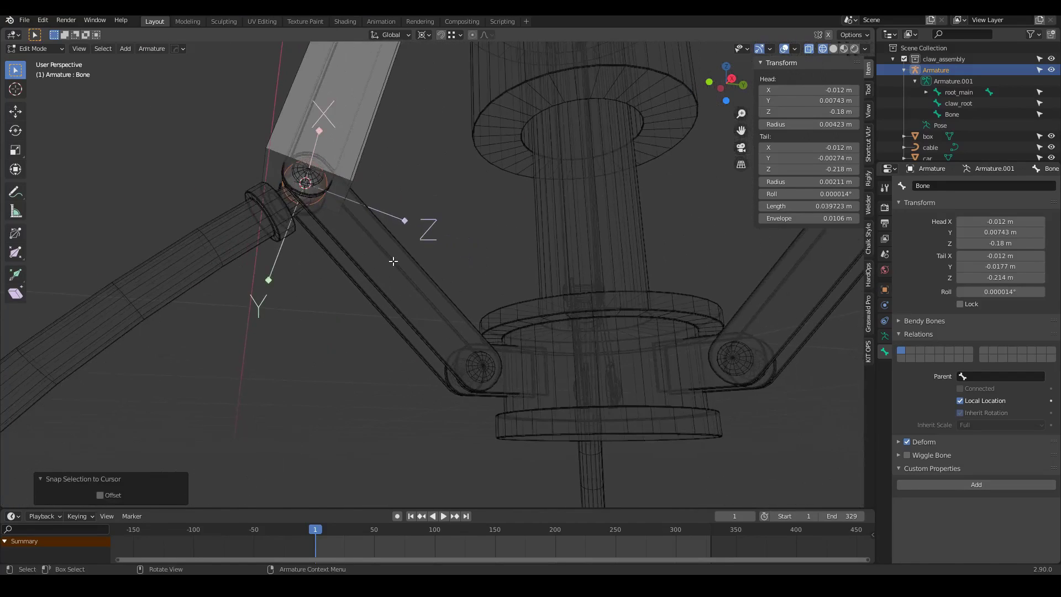
Step: Reduce the arm bone's B-Bone display size in the right side view until it fits within the arm's width
key("KP_3")
left_click(421, 297)
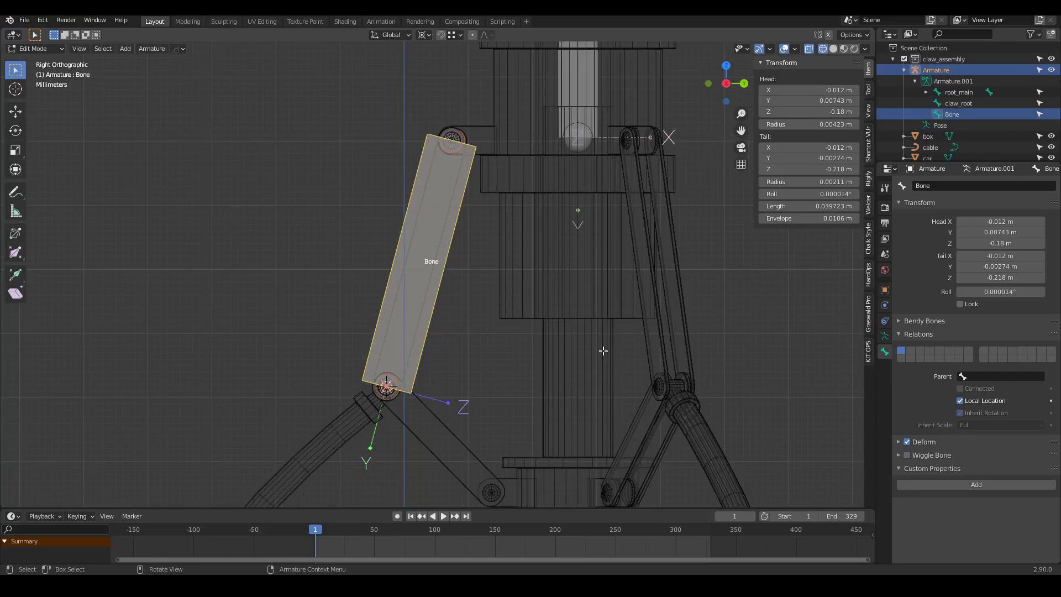
key("ctrl+alt+s")
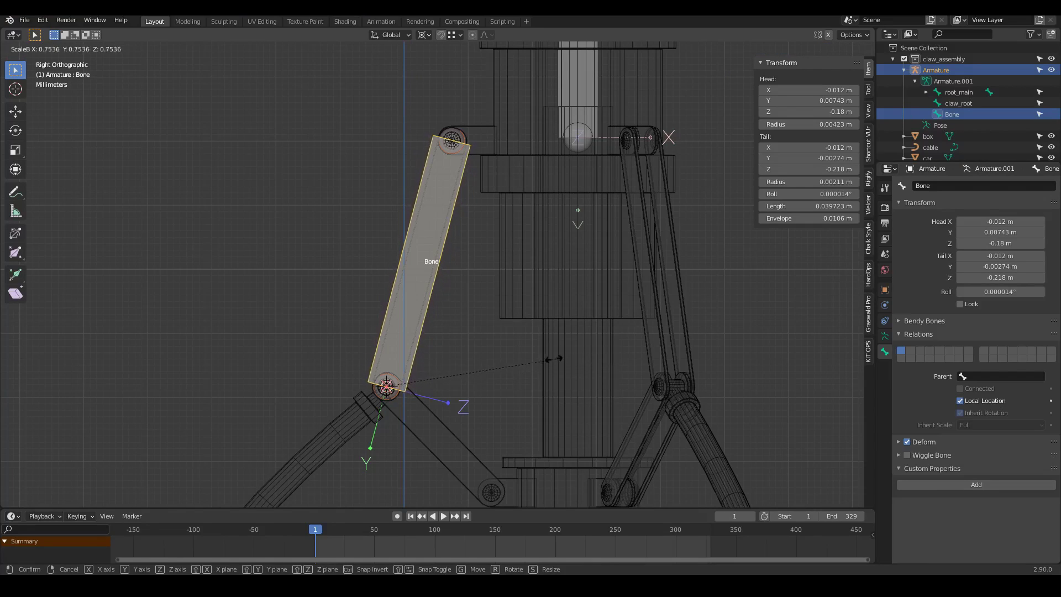
left_click(450, 379)
scroll(340, 168, "down", 2)
middle_click_drag(341, 168, 375, 204, "shift")
left_click(416, 301)
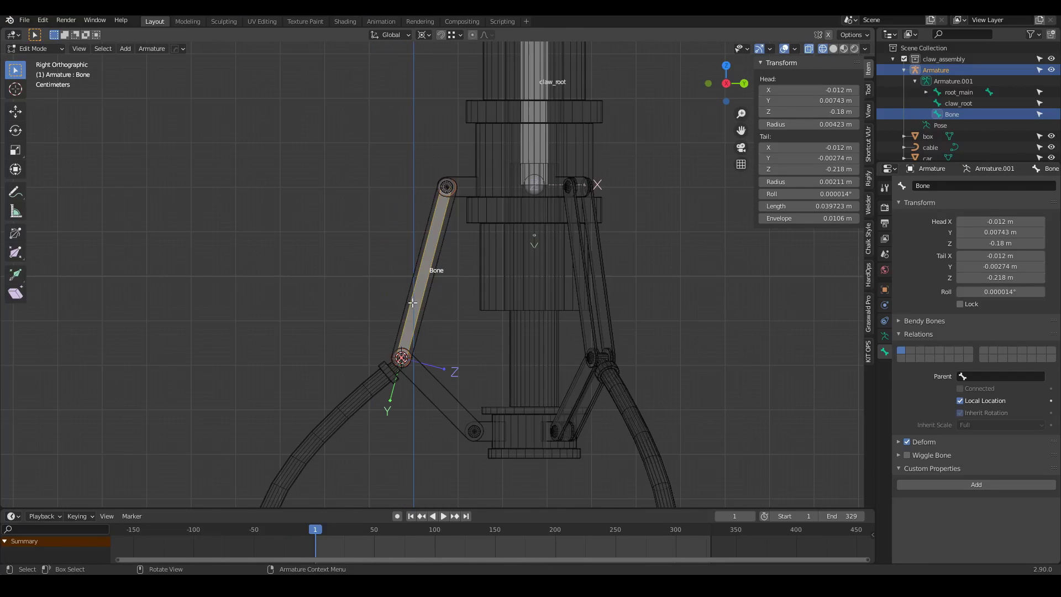
middle_click_drag(417, 301, 411, 299)
Step: Rename the arm bone as claw_arm_up
left_click(946, 185)
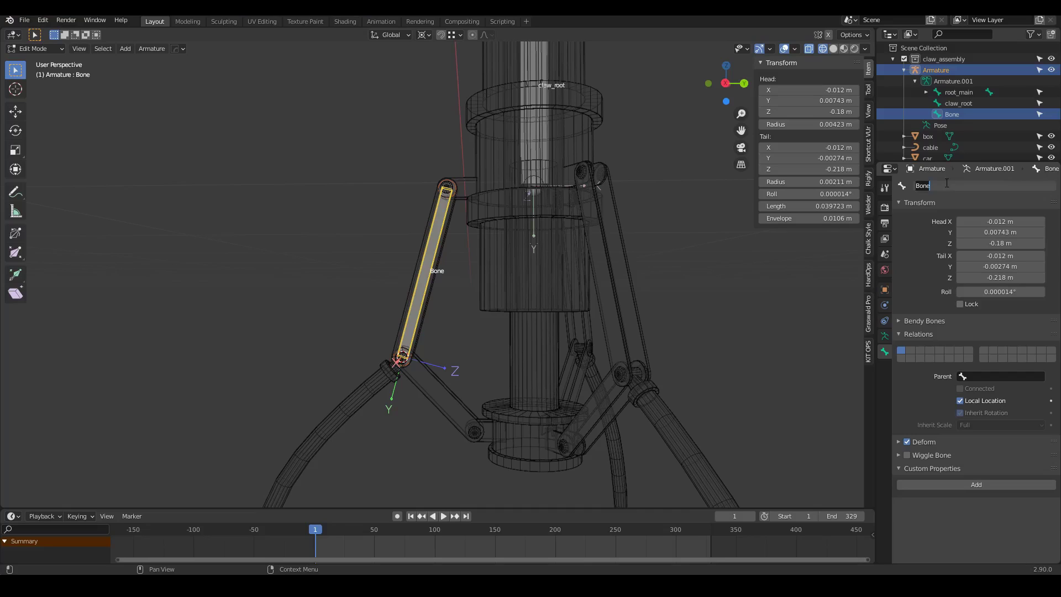
type("claw_arm")
key("Return")
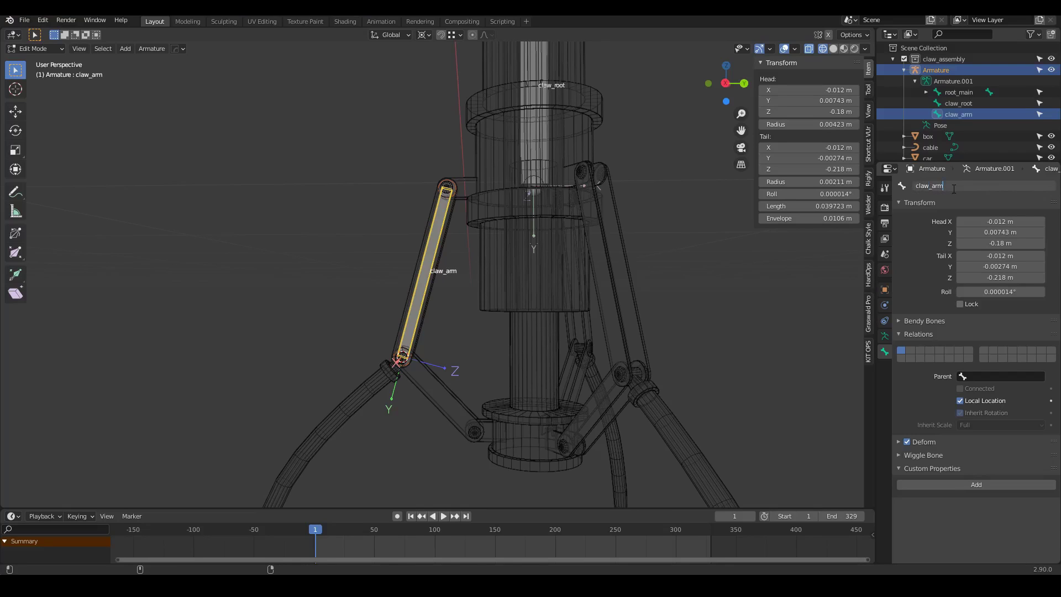
double_click(952, 189)
type("_up")
key("Return")
Step: Try moving the claw_root bone in Edit Mode, and cancel the move
key("KP_3")
middle_click_drag(524, 250, 492, 296, "shift")
scroll(490, 301, "down", 3)
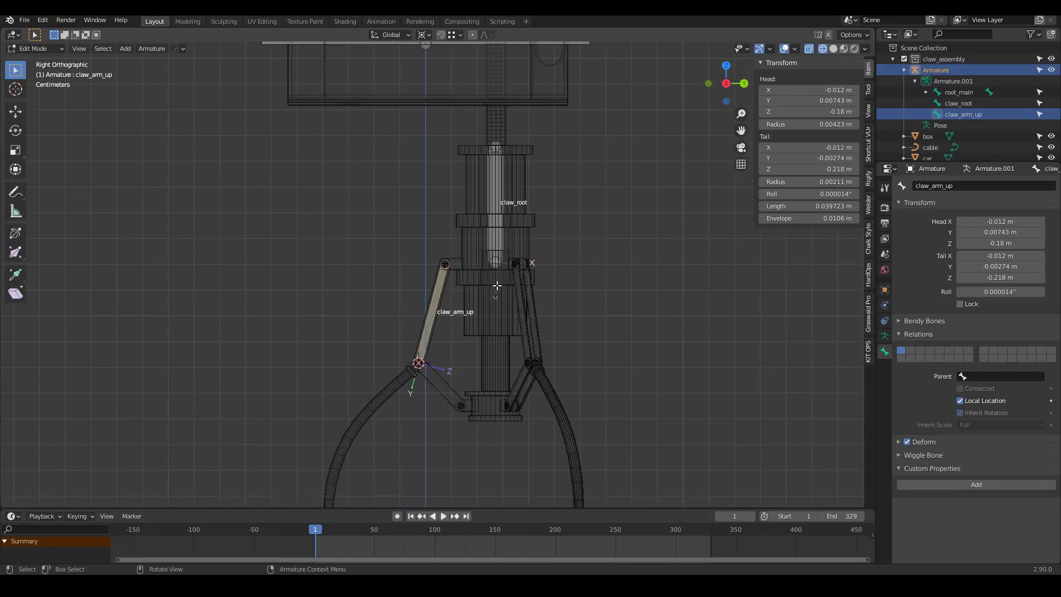
left_click(498, 227)
scroll(515, 294, "down", 2)
key("g")
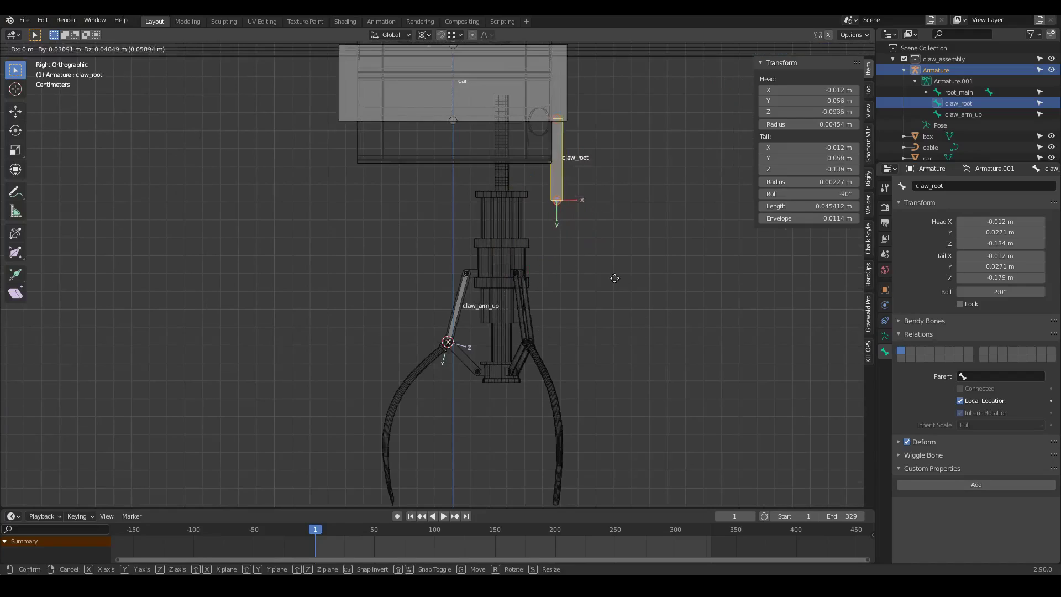
right_click(484, 389)
scroll(449, 326, "down", 3)
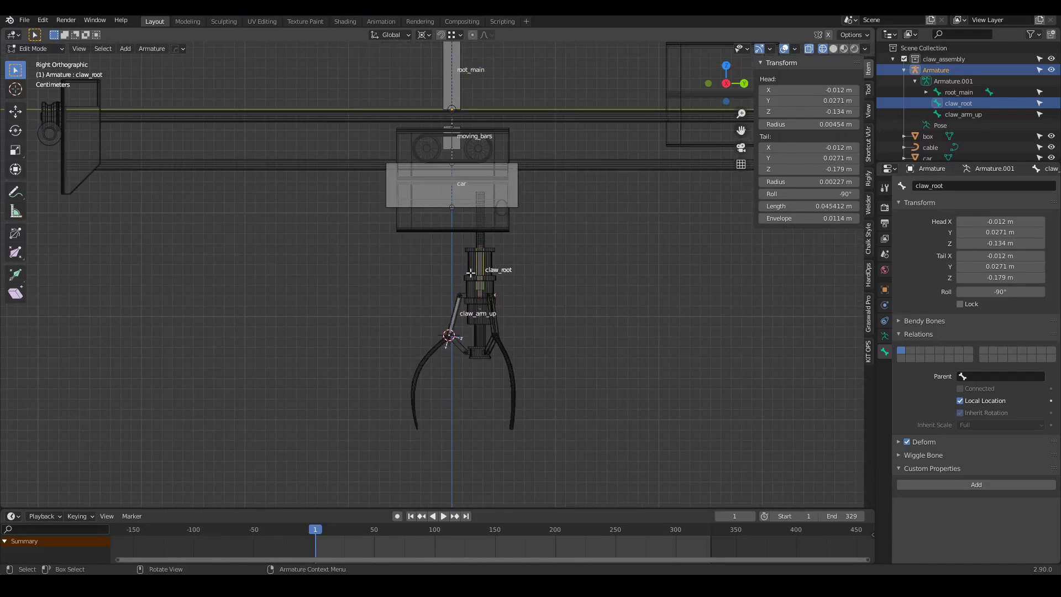
Step: Switch the armature to Pose Mode and test-move the car bone to check whether the claw bones follow, cancelling each move
left_click(458, 310)
scroll(464, 331, "up", 3)
middle_click_drag(504, 333, 482, 324)
key("Tab")
key("Tab")
key("ctrl+Tab")
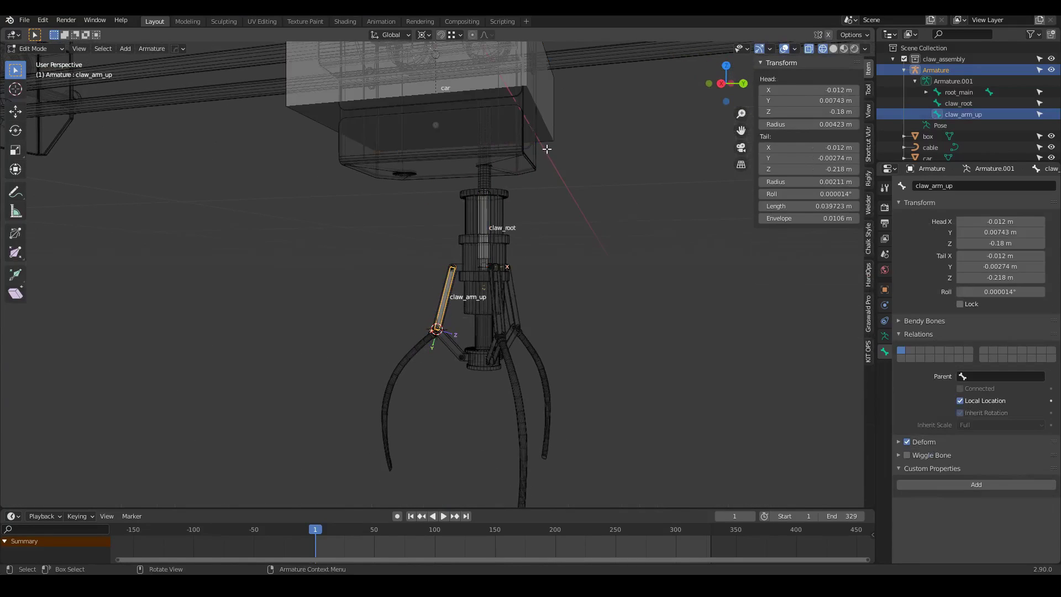
left_click(547, 168)
left_click(553, 133)
scroll(553, 134, "down", 3)
key("g")
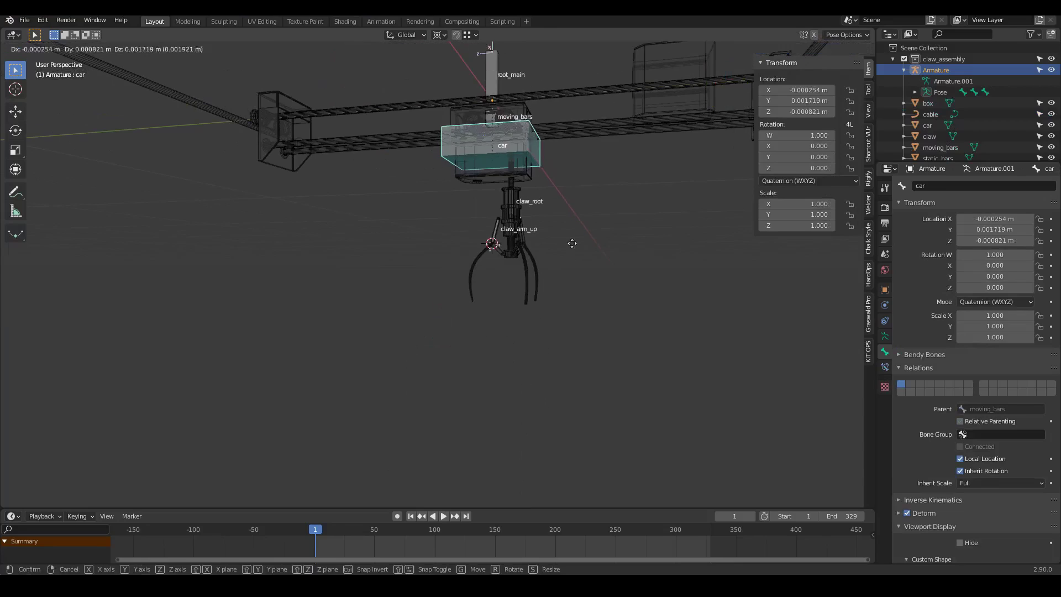
right_click(536, 353)
scroll(531, 191, "up", 5)
key("g")
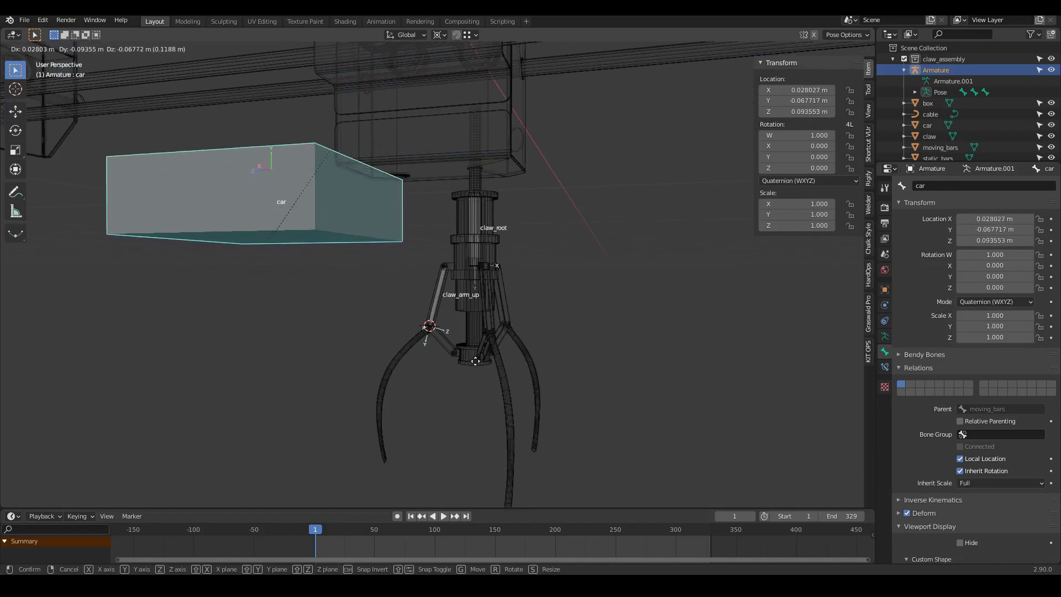
right_click(458, 365)
Step: Return to Edit Mode and parent the claw_root bone to the car bone with Keep Offset
key("Tab")
key("KP_3")
left_click(464, 232)
scroll(377, 86, "up", 2)
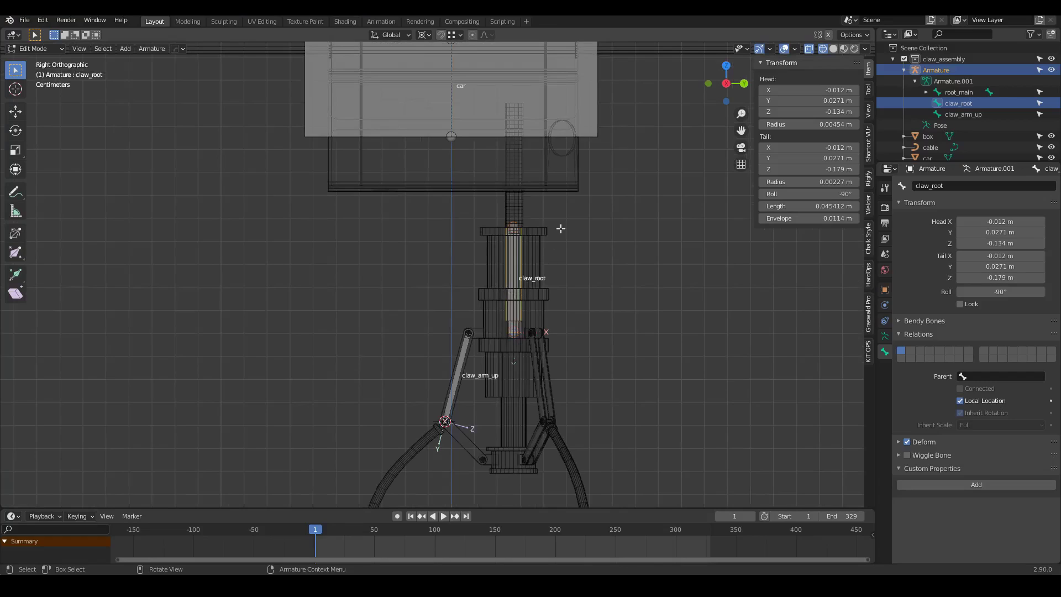
left_click(589, 125, "shift")
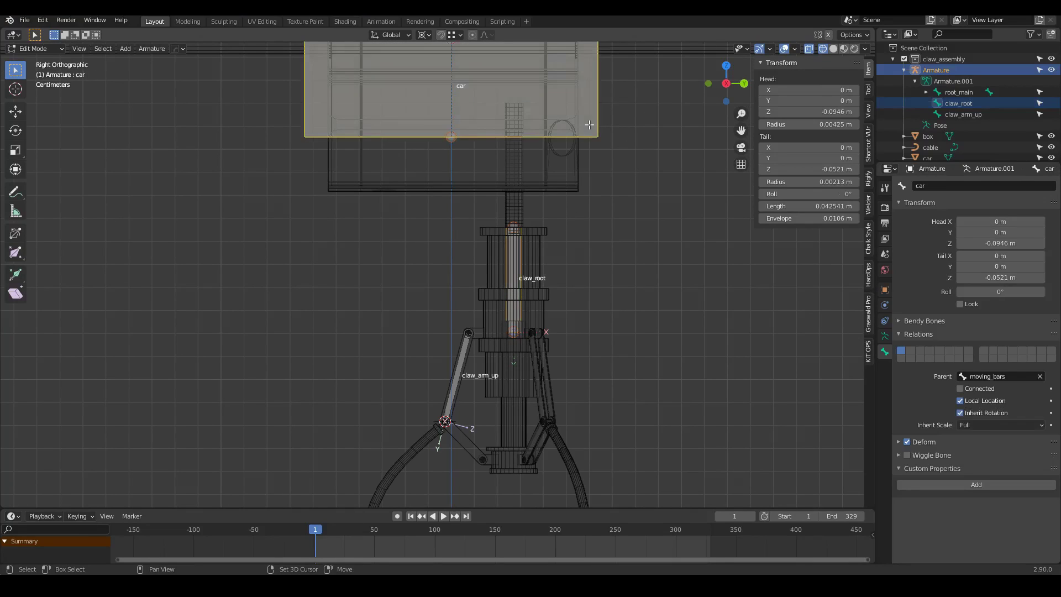
key("ctrl+p")
left_click(590, 126)
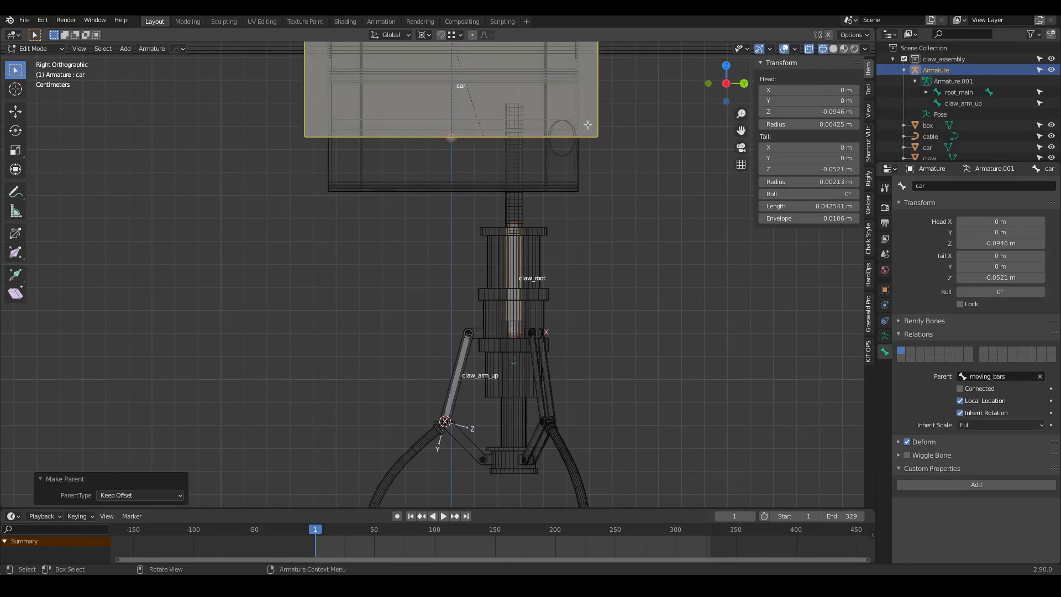
Step: Parent the claw_arm_up bone to the claw_root bone with Keep Offset
left_click(463, 373)
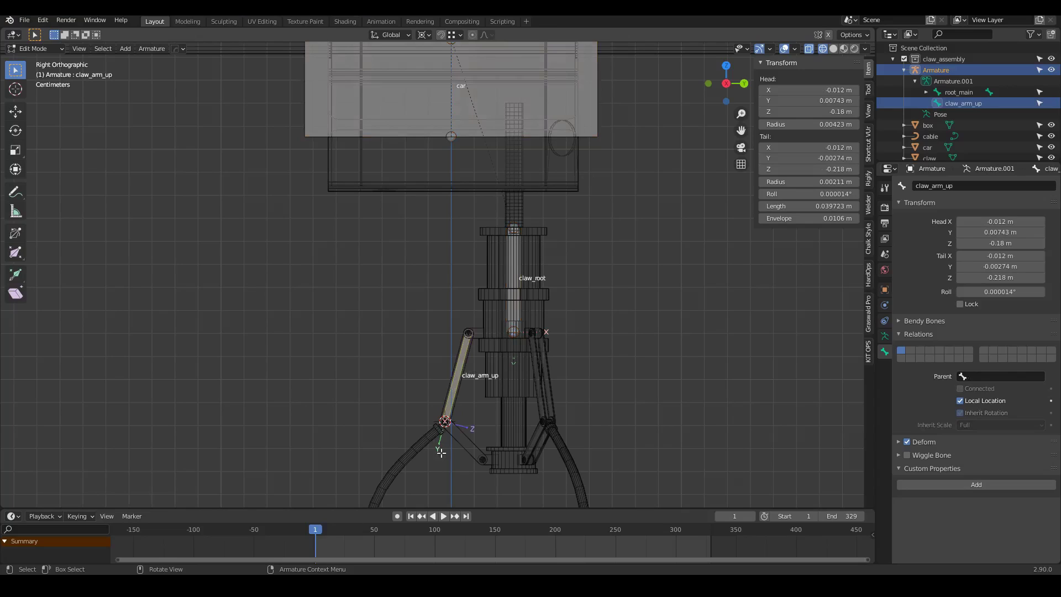
scroll(496, 484, "up", 2)
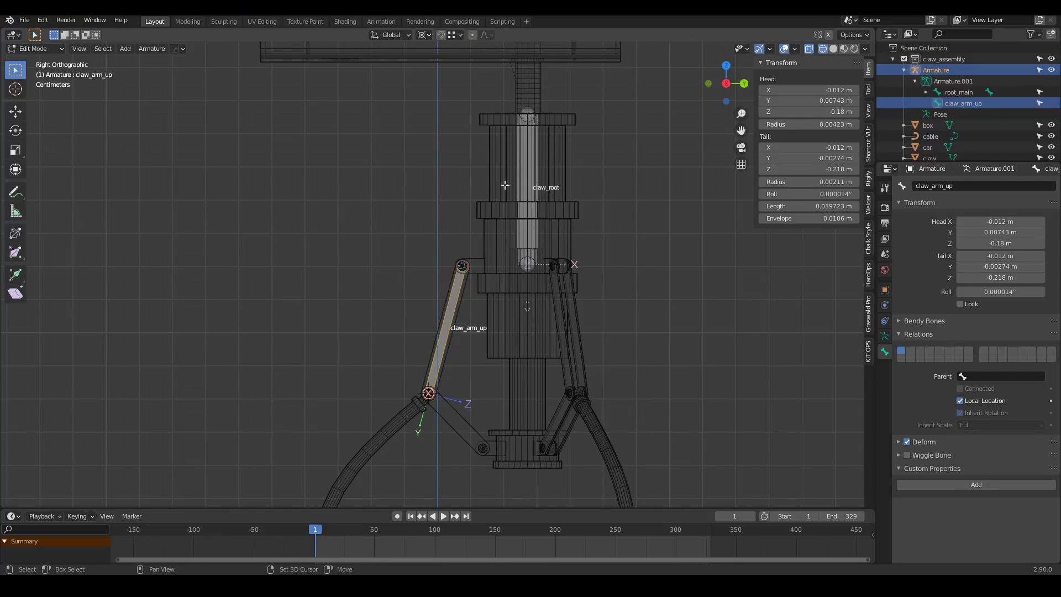
left_click(528, 175, "shift")
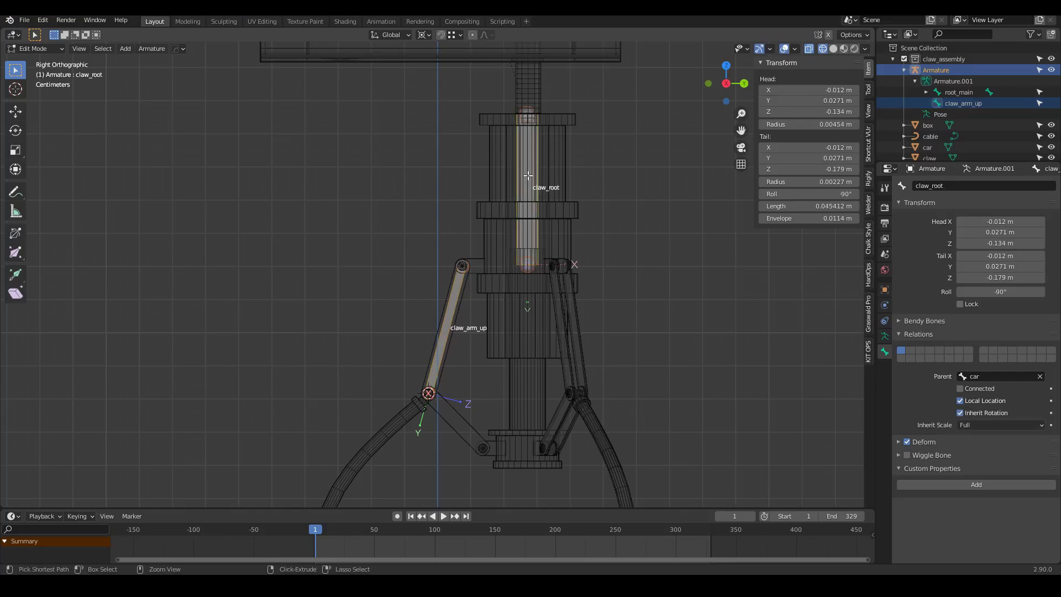
key("ctrl+p")
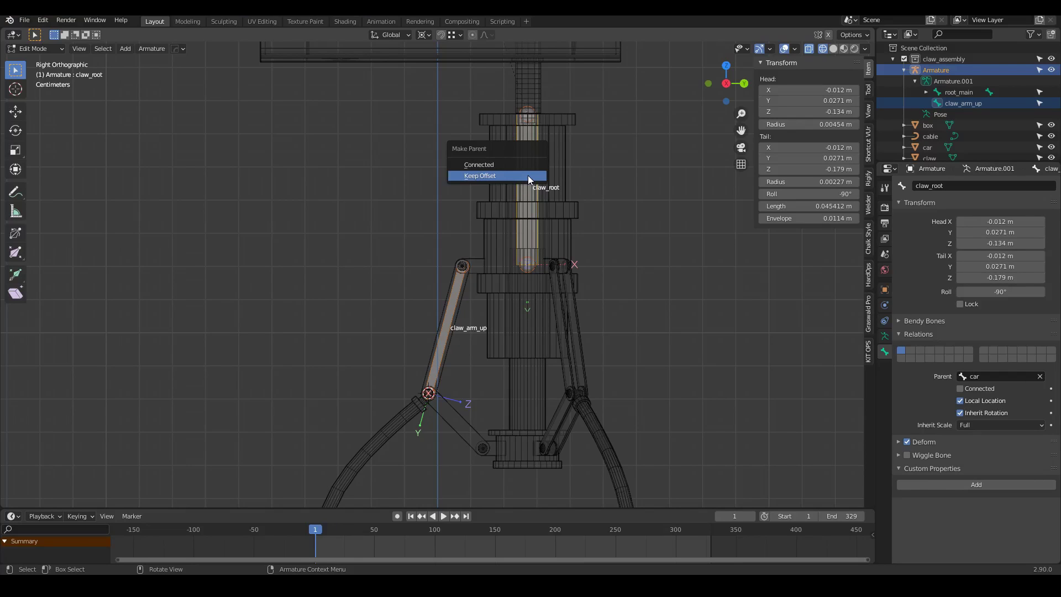
left_click(528, 175)
Step: Test-rotate the claw_root bone freely in Pose Mode to check that claw_arm_up follows, and cancel the rotation
key("ctrl+Tab")
scroll(447, 333, "down", 3)
middle_click_drag(447, 333, 526, 304)
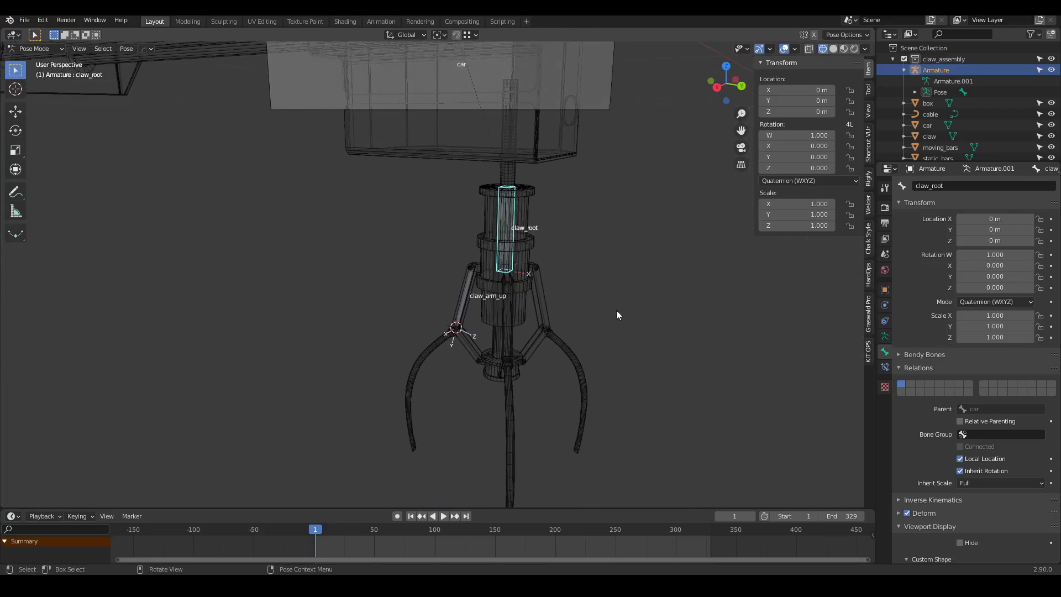
key("r")
key("r")
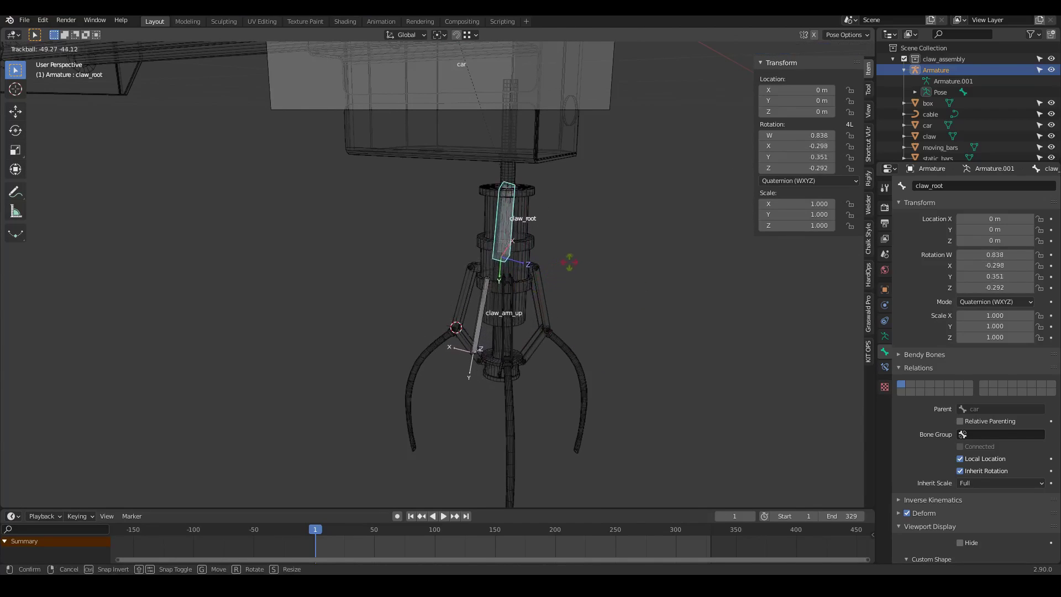
right_click(575, 314)
Step: Test-rotate the car bone freely from two views to check the claw bone hierarchy, cancelling each rotation
scroll(439, 339, "down", 3)
left_click(490, 223)
key("r")
key("r")
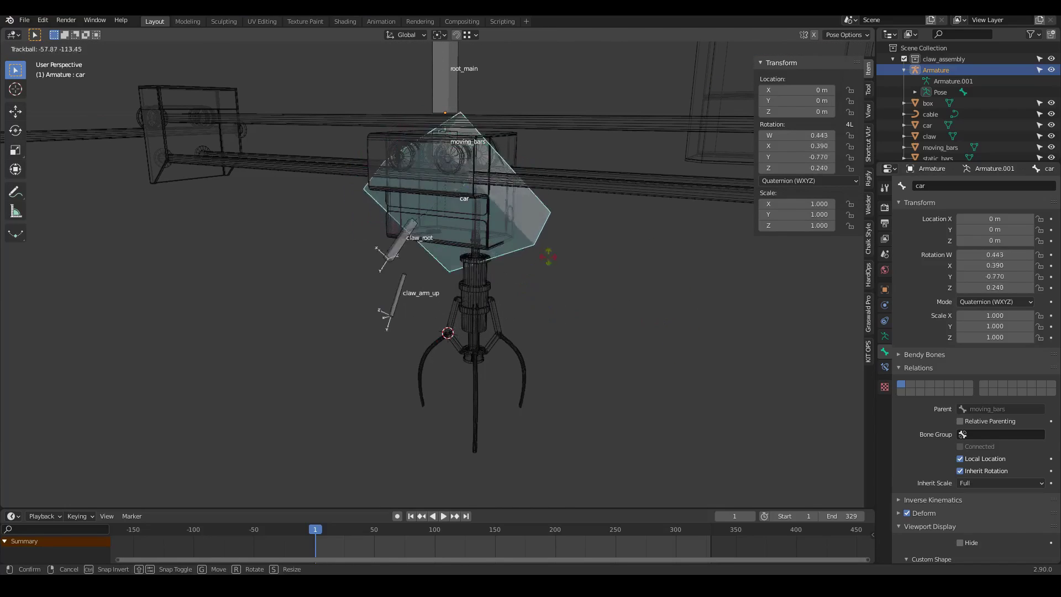
right_click(589, 298)
scroll(586, 295, "down", 1)
middle_click_drag(580, 287, 506, 252)
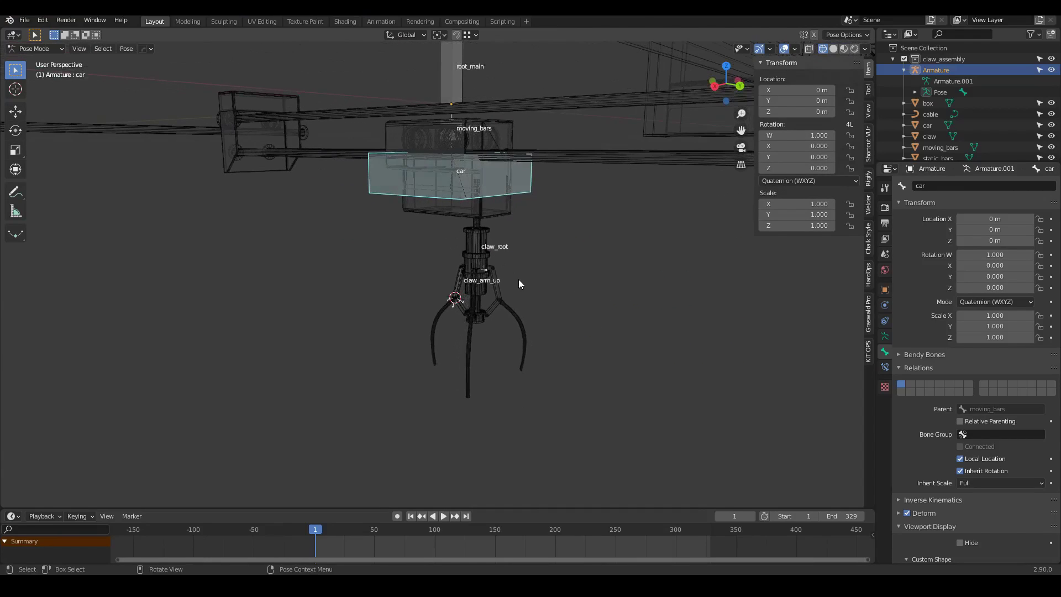
key("r")
key("r")
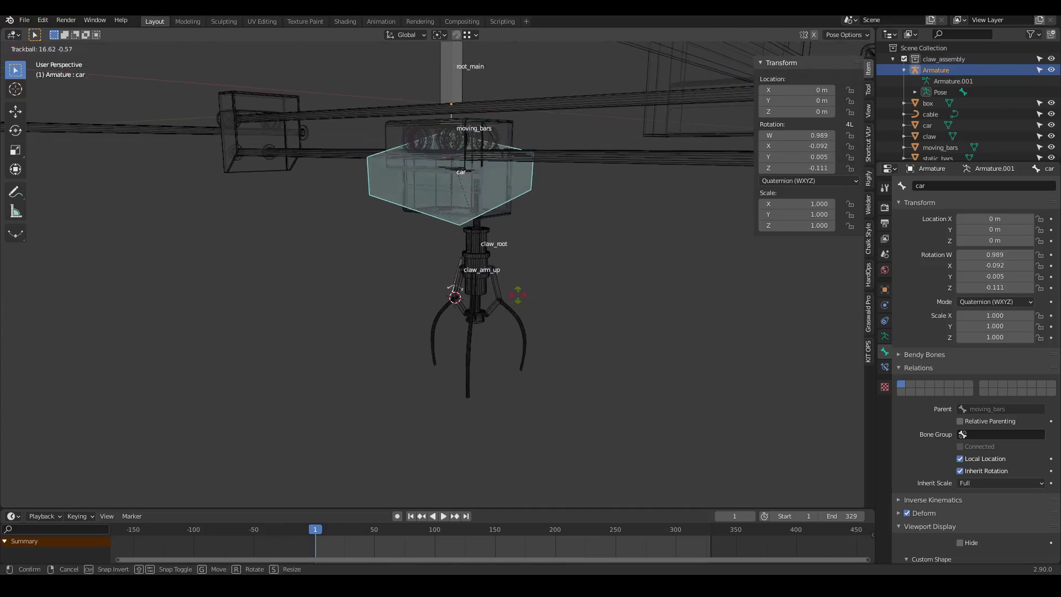
right_click(543, 264)
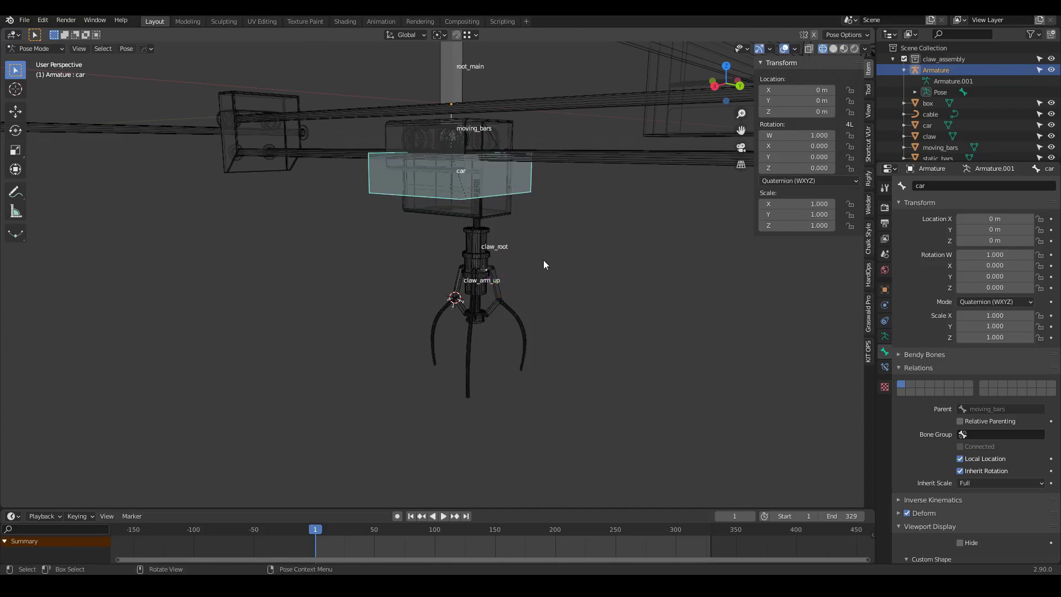
Step: In Edit Mode, extrude a new bone from claw_arm_up's tail down along the lower link to the central bracket's joint
key("Tab")
key("KP_3")
scroll(502, 345, "up", 6)
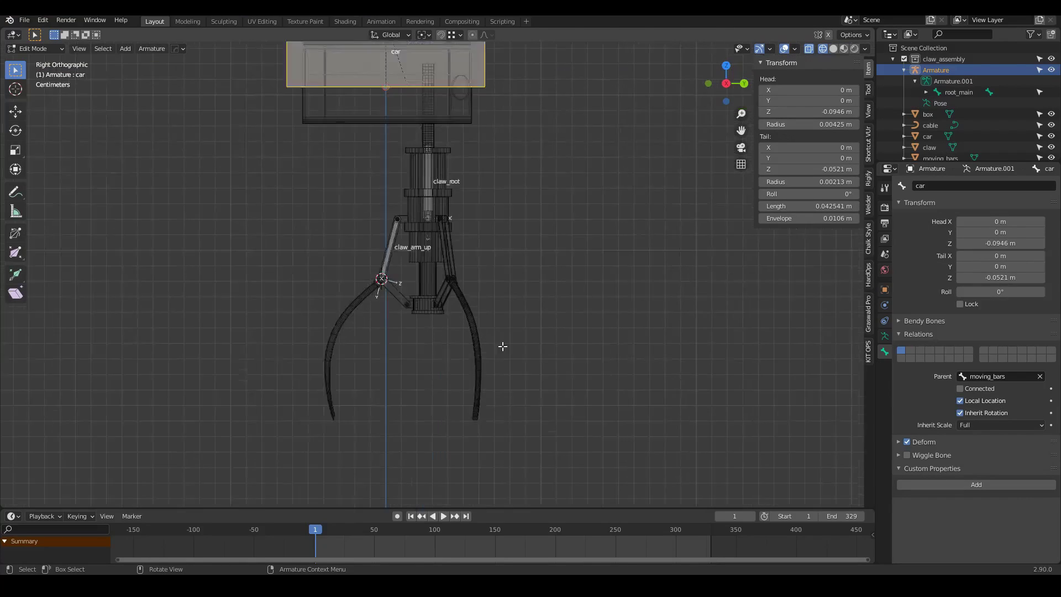
left_click(352, 243)
scroll(400, 256, "up", 5)
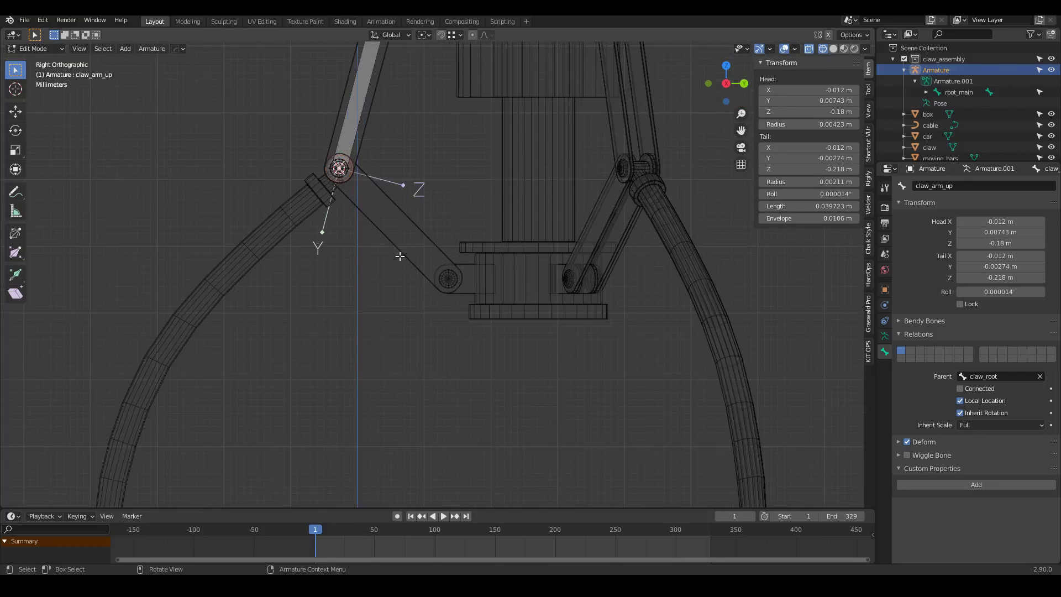
key("e")
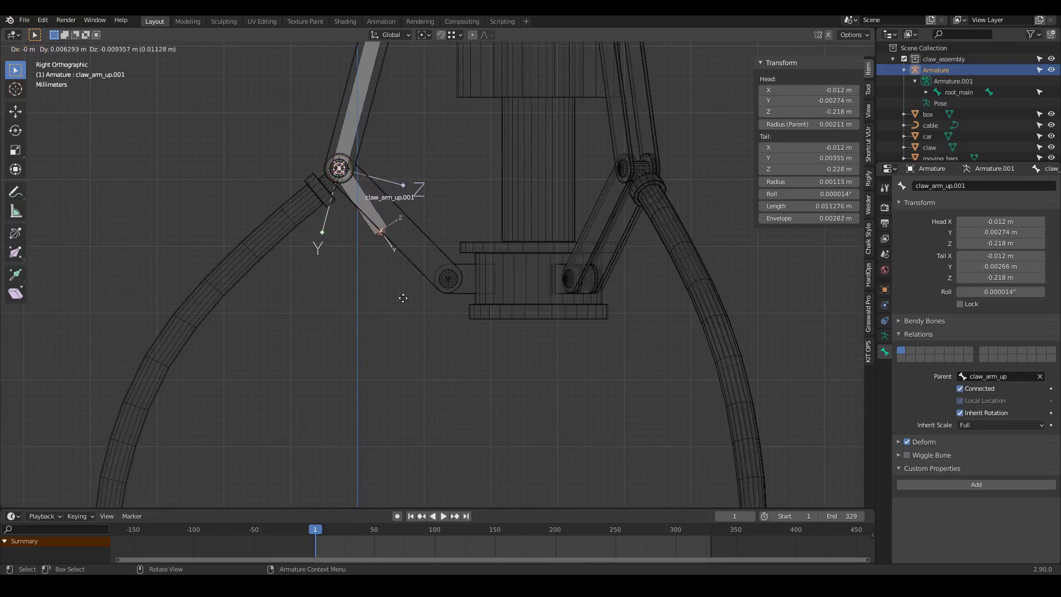
left_click(464, 350)
Step: Switch from the armature to the claw mesh and enter Edit Mode on it at the central bracket's joint pin
key("Tab")
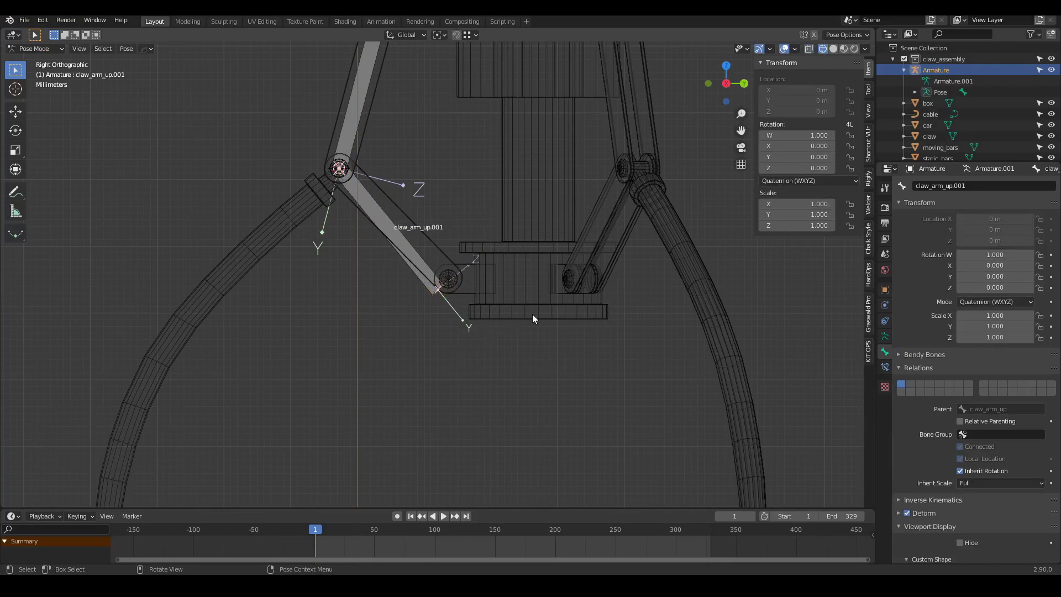
left_click(454, 297)
key("Tab")
scroll(458, 290, "up", 4)
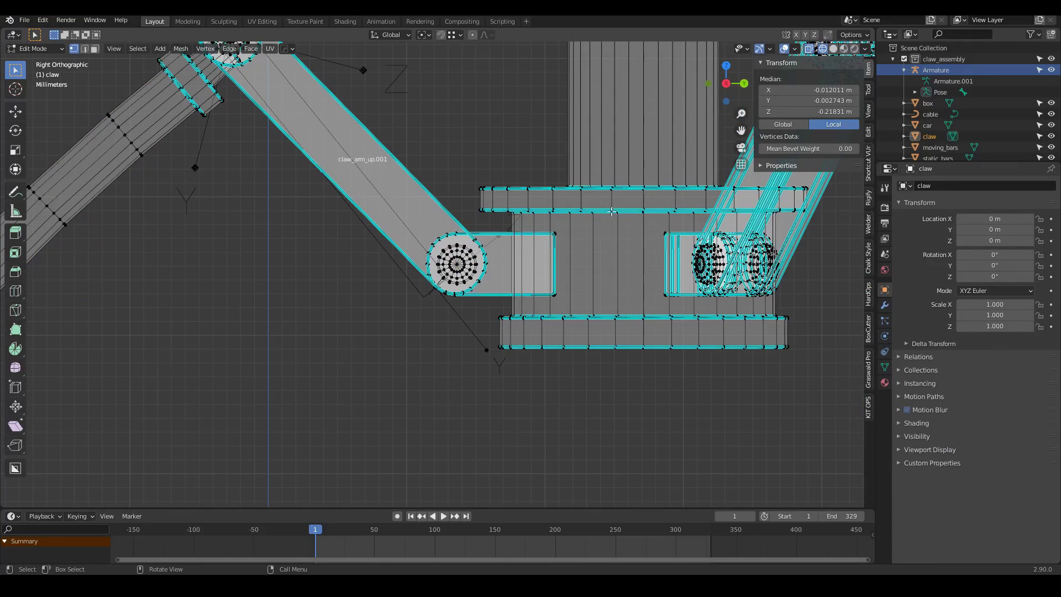
scroll(414, 309, "up", 10)
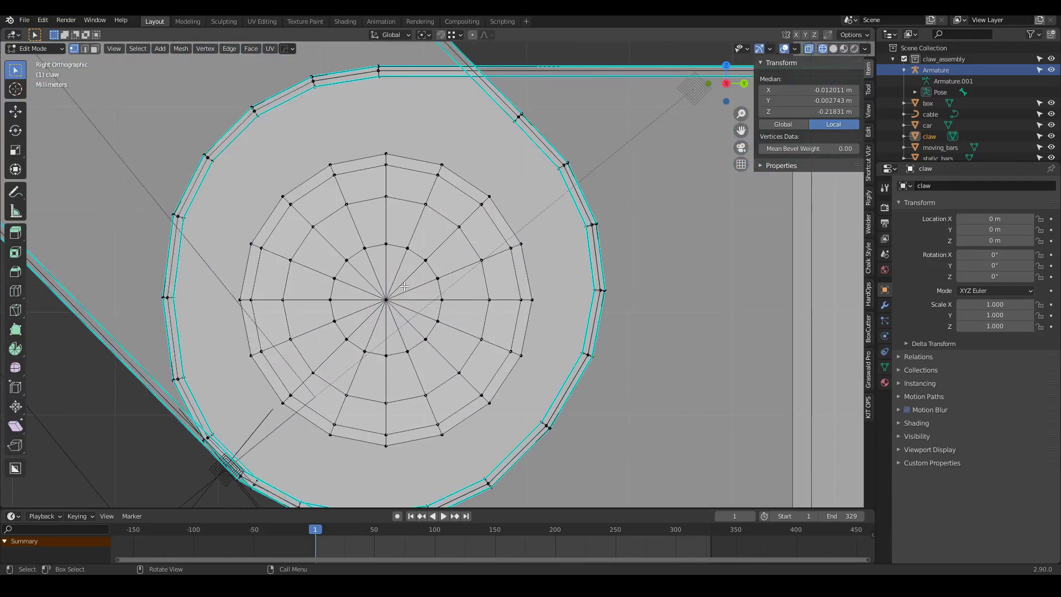
Step: Snap the 3D cursor to the centre of the claw mesh's joint pins at the central bracket, and return to Object Mode
left_click_drag(404, 287, 377, 311)
scroll(453, 296, "down", 5)
key("a")
key("a")
key("a")
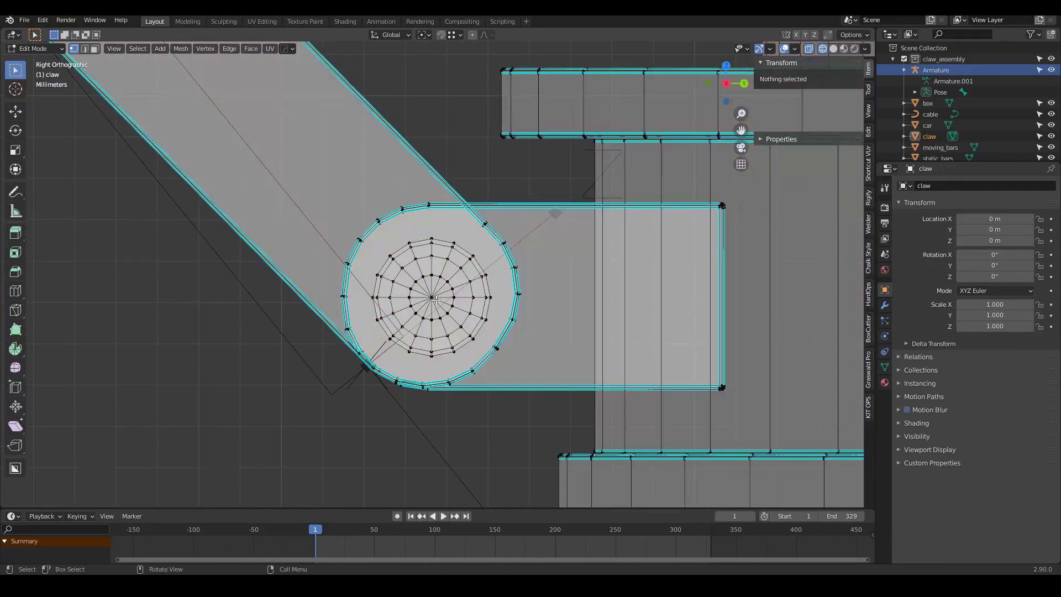
left_click_drag(441, 291, 425, 306)
key("shift+s")
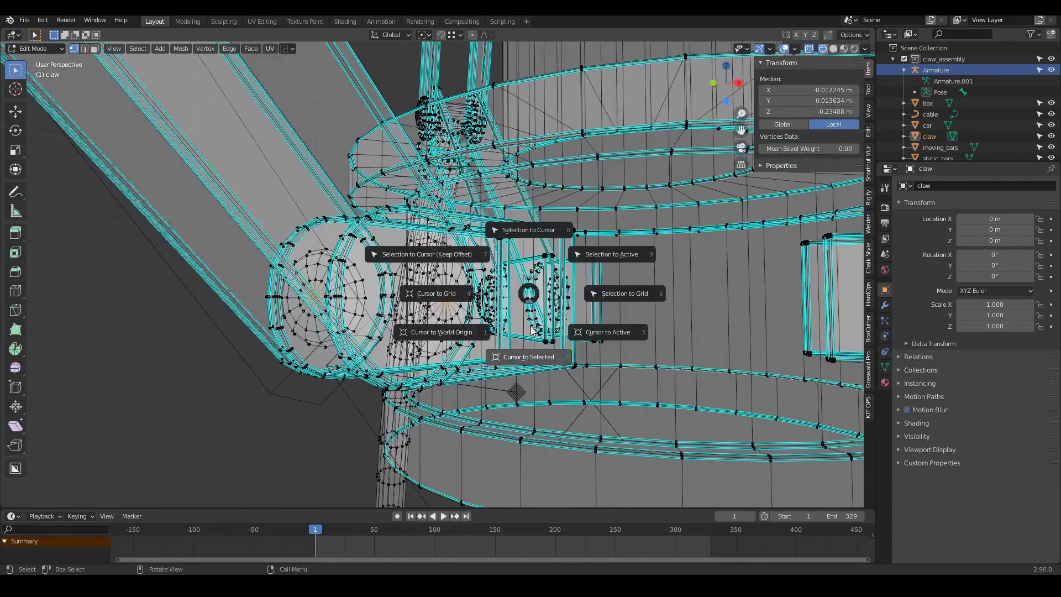
left_click(538, 362)
key("Tab")
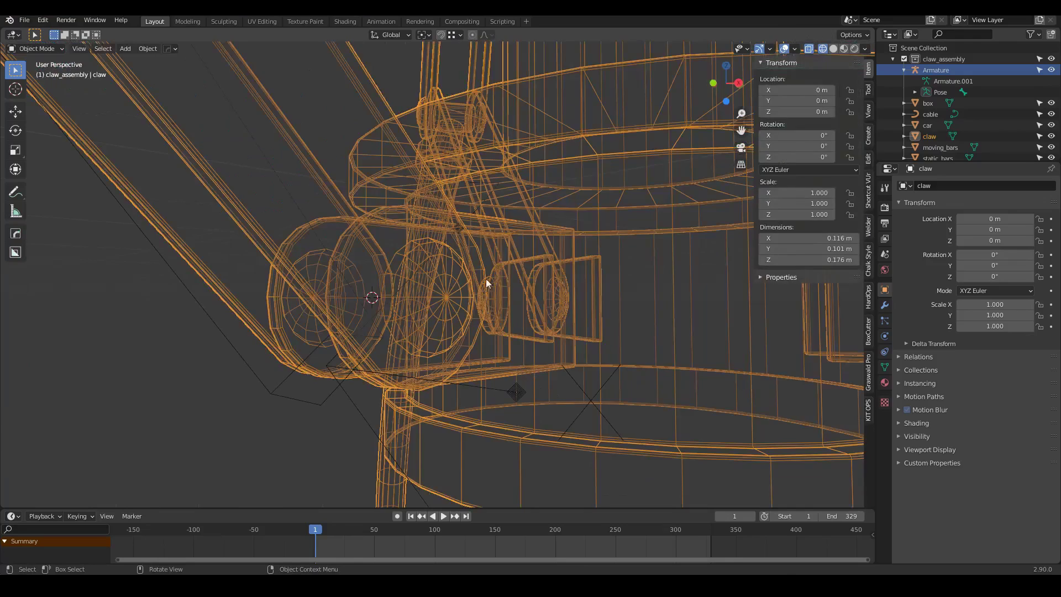
Step: In the armature's Edit Mode, snap the tail of the lower link's bone to the 3D cursor and return to the right view
scroll(375, 323, "down", 3)
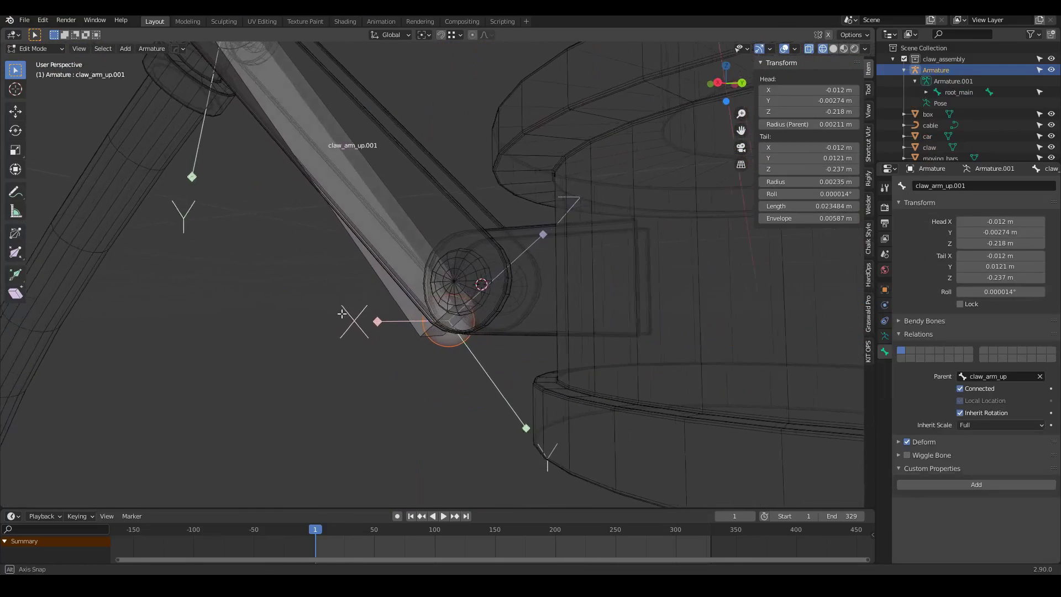
scroll(417, 312, "up", 2)
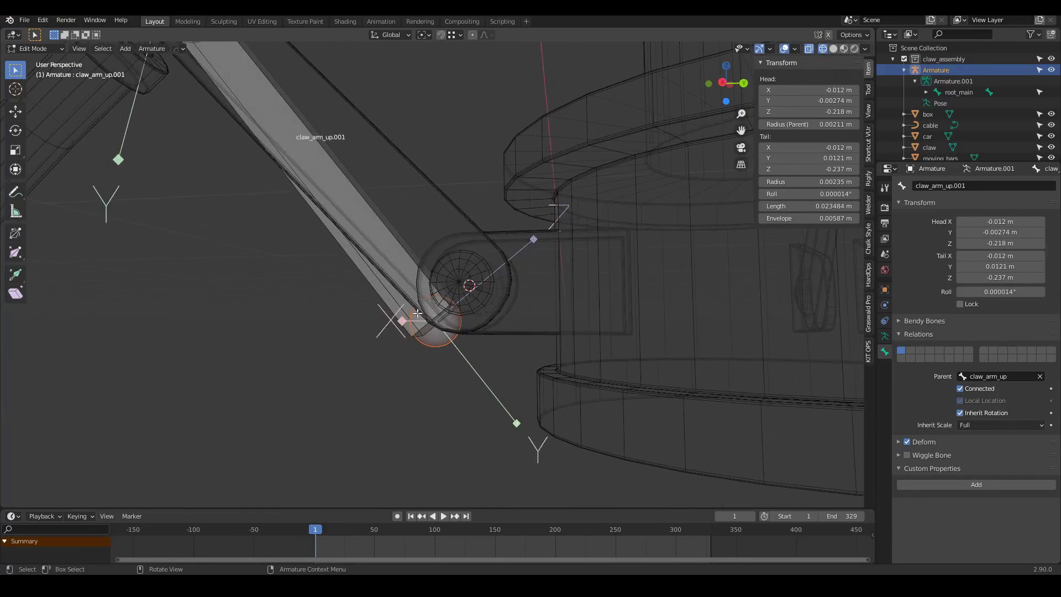
key("shift+s")
key("shift+s")
left_click(431, 205)
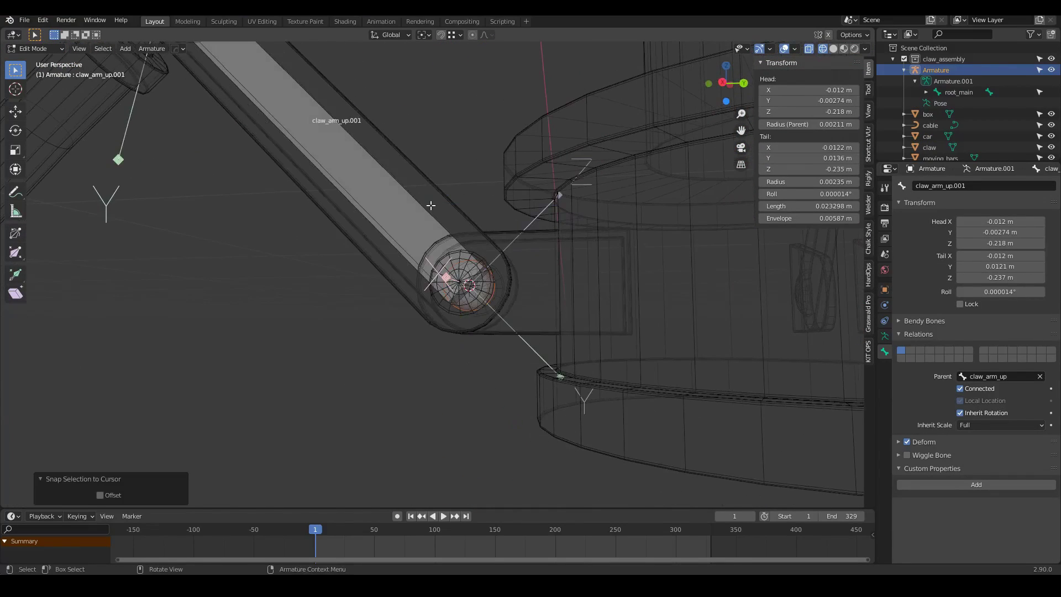
key("KP_3")
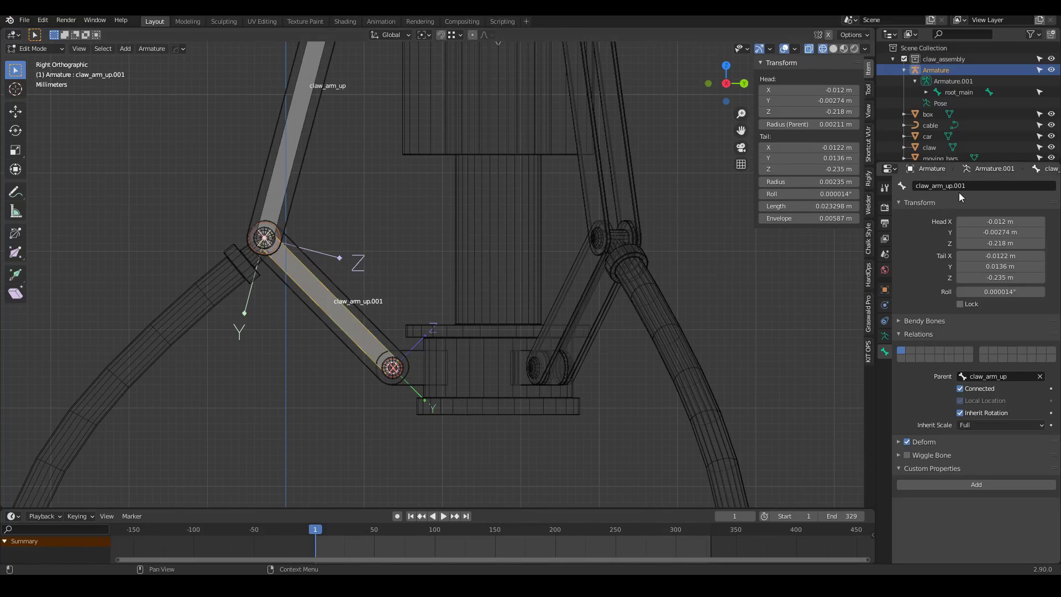
Step: Rename the lower link's bone as claw_arm_down
left_click(978, 186)
left_click(974, 188)
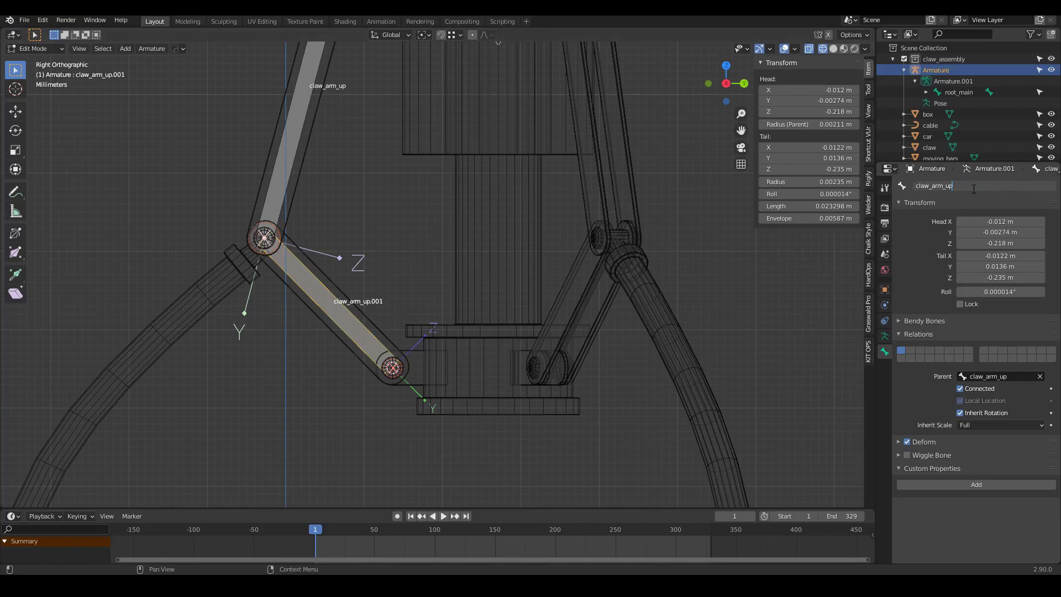
type("down")
key("Return")
Step: Extrude a bone about 0.008 m along Y from claw_arm_down's tail into the central bracket, and select it
scroll(446, 409, "up", 4)
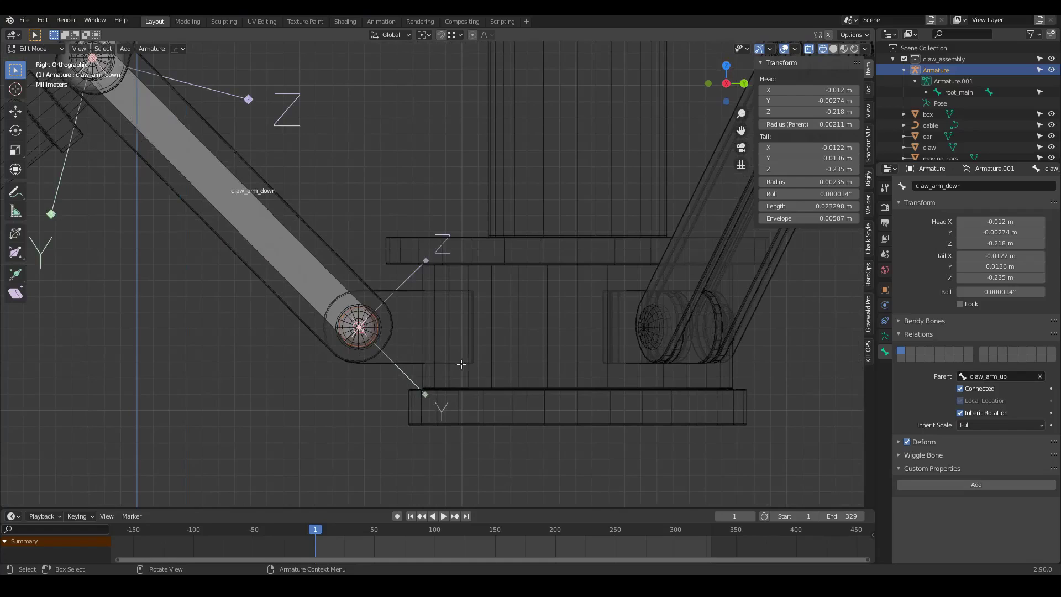
key("e")
key("y")
left_click(603, 369)
scroll(473, 406, "down", 4)
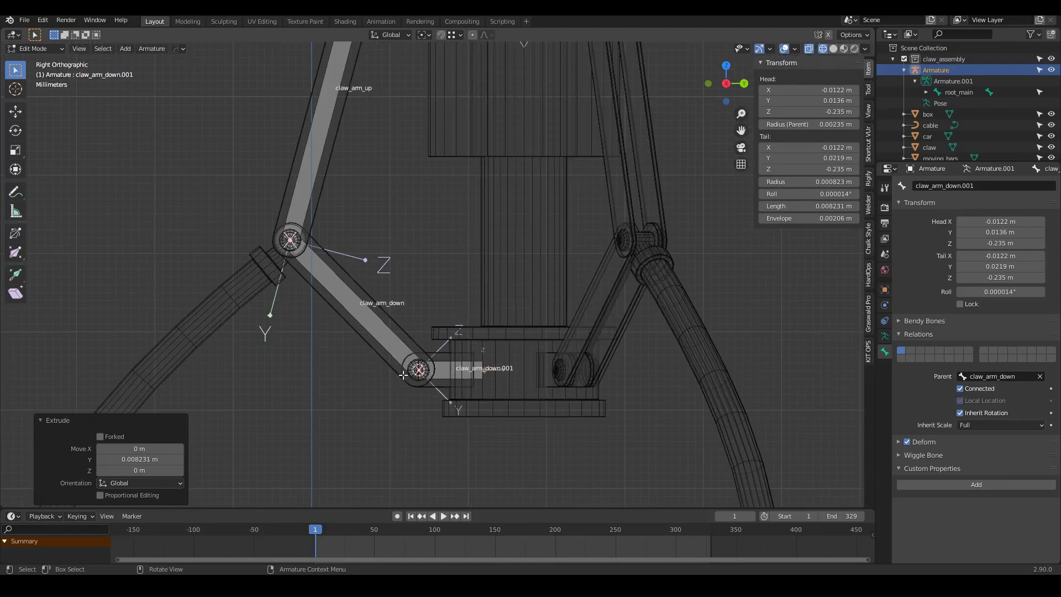
left_click(463, 380)
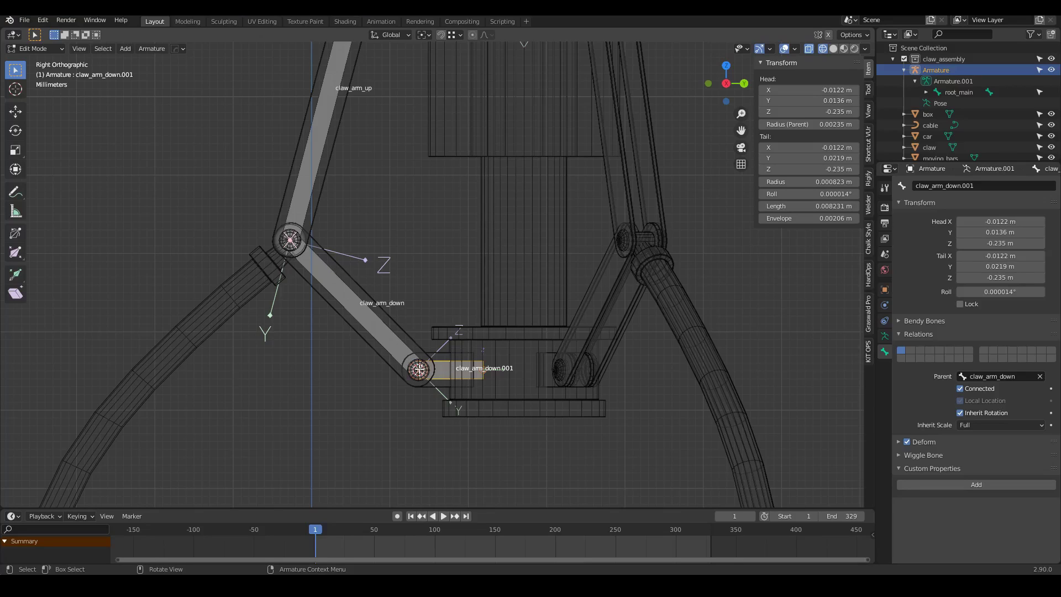
Step: Rename the short bone at the central bracket as claw_arm_IK
scroll(298, 229, "down", 4)
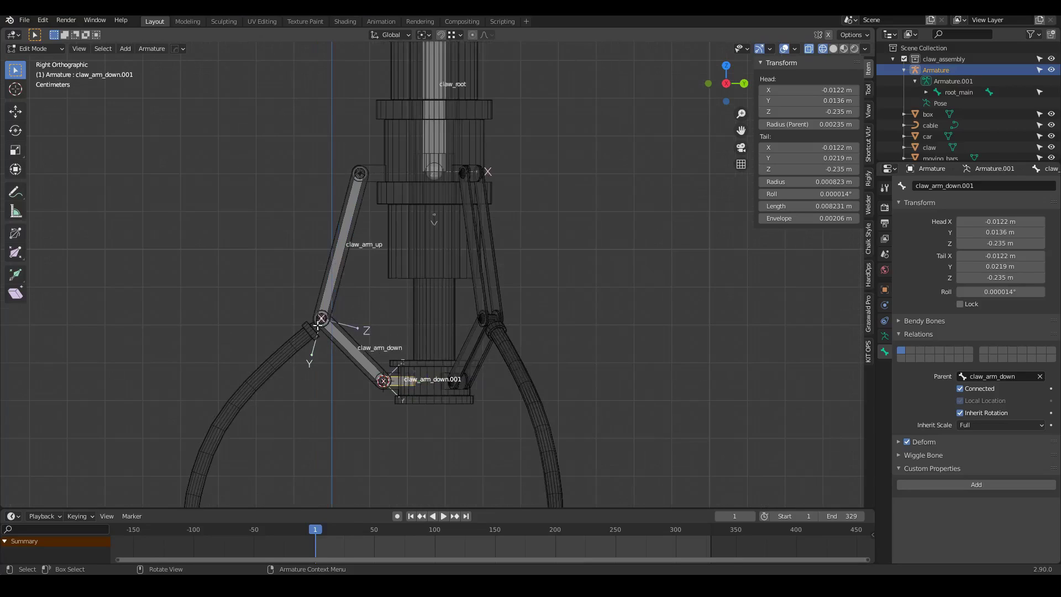
scroll(347, 380, "up", 3)
scroll(424, 179, "down", 4)
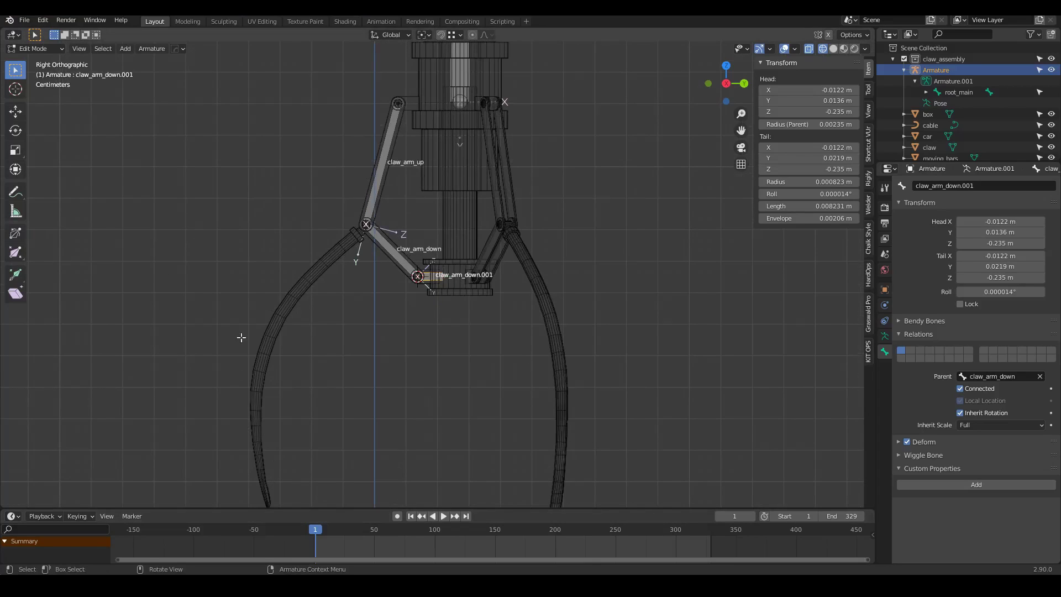
scroll(435, 316, "up", 4)
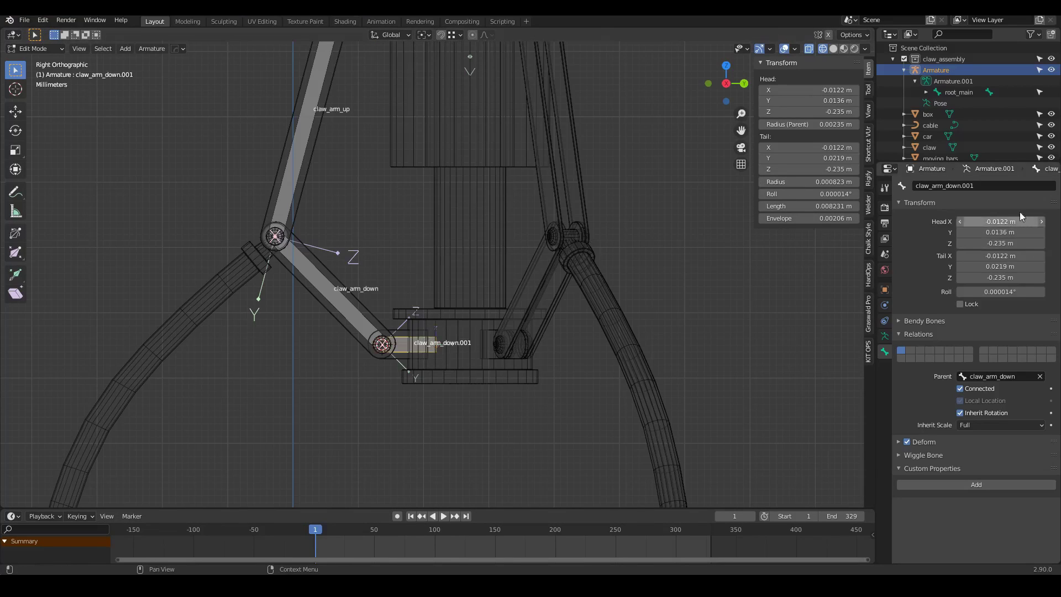
left_click(996, 185)
type("claw_arm_")
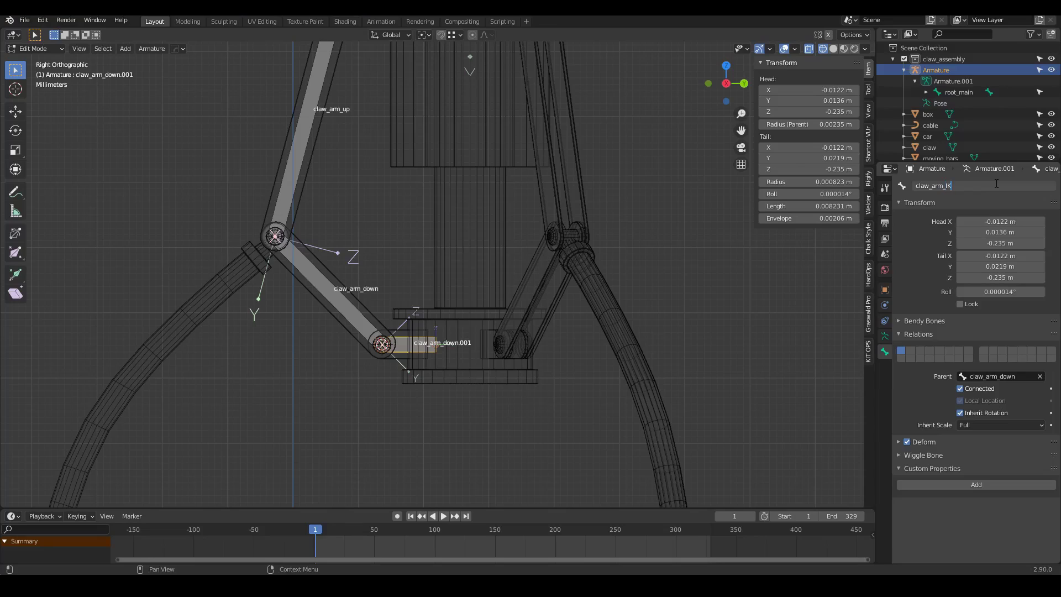
type("IK")
key("Return")
scroll(390, 324, "down", 2)
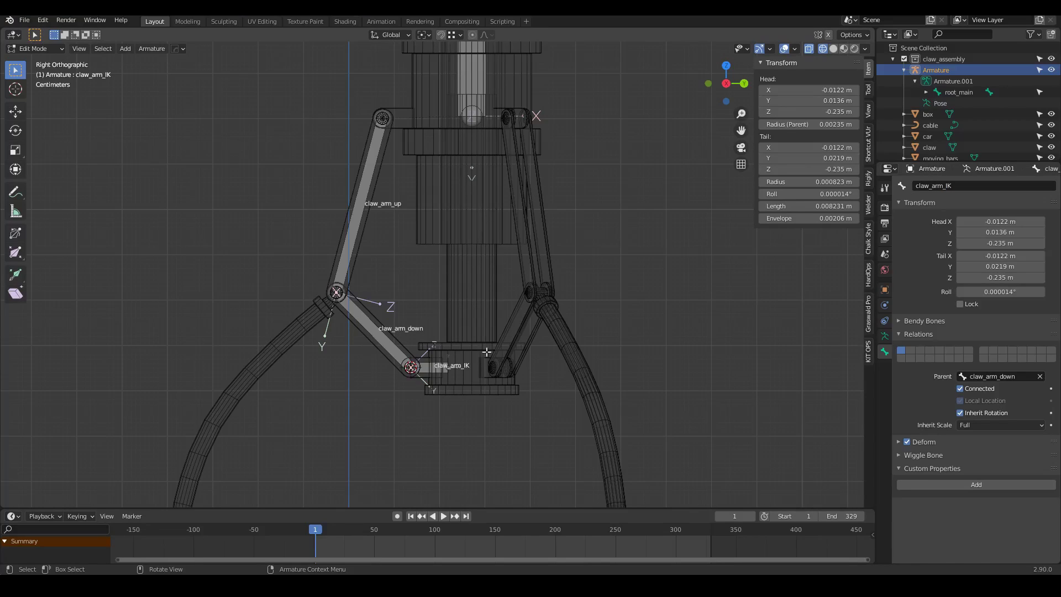
key("Tab")
left_click(485, 296)
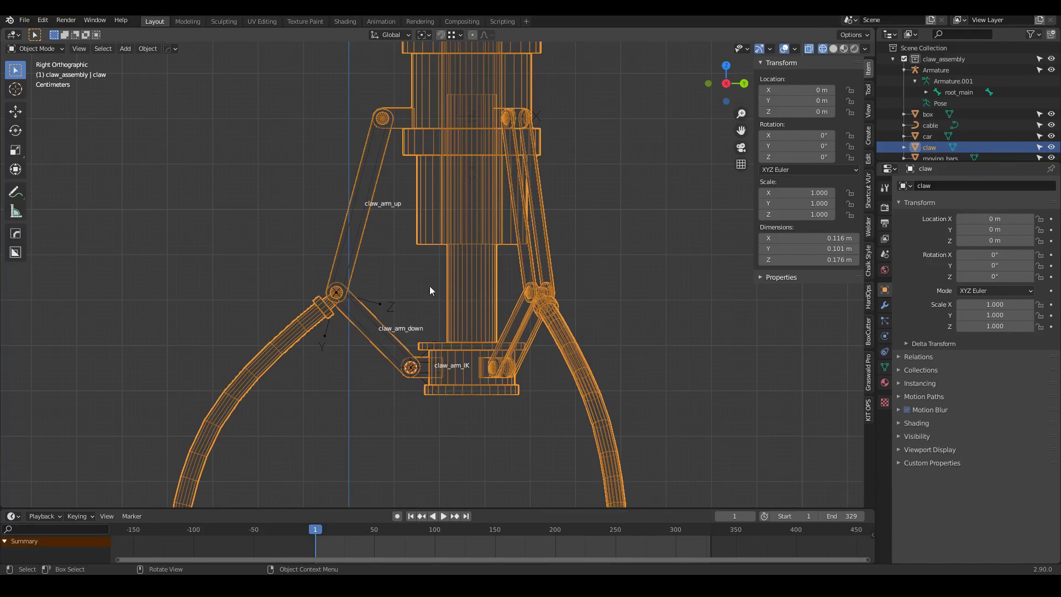
left_click(349, 230)
key("Tab")
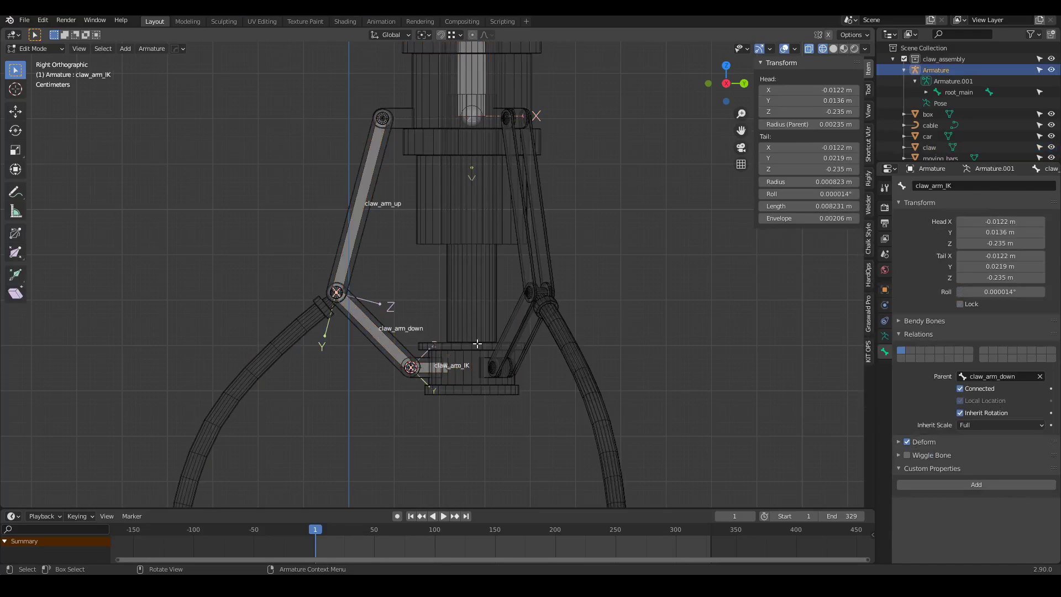
scroll(477, 343, "down", 2)
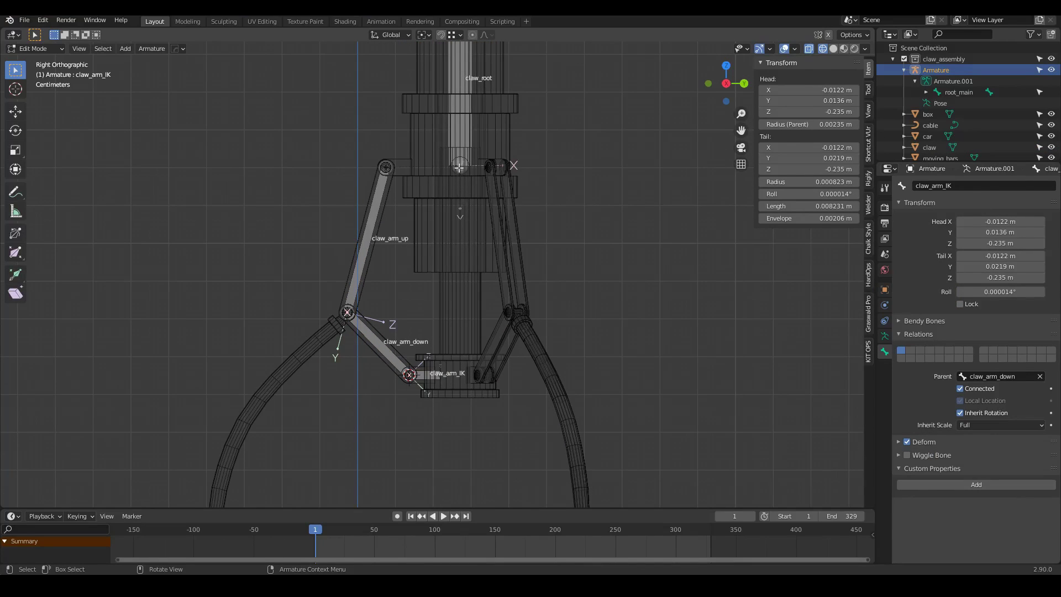
Step: Select claw_root's tail in the armature and snap the 3D cursor to it
left_click(459, 167)
scroll(446, 390, "down", 1)
scroll(435, 268, "up", 2)
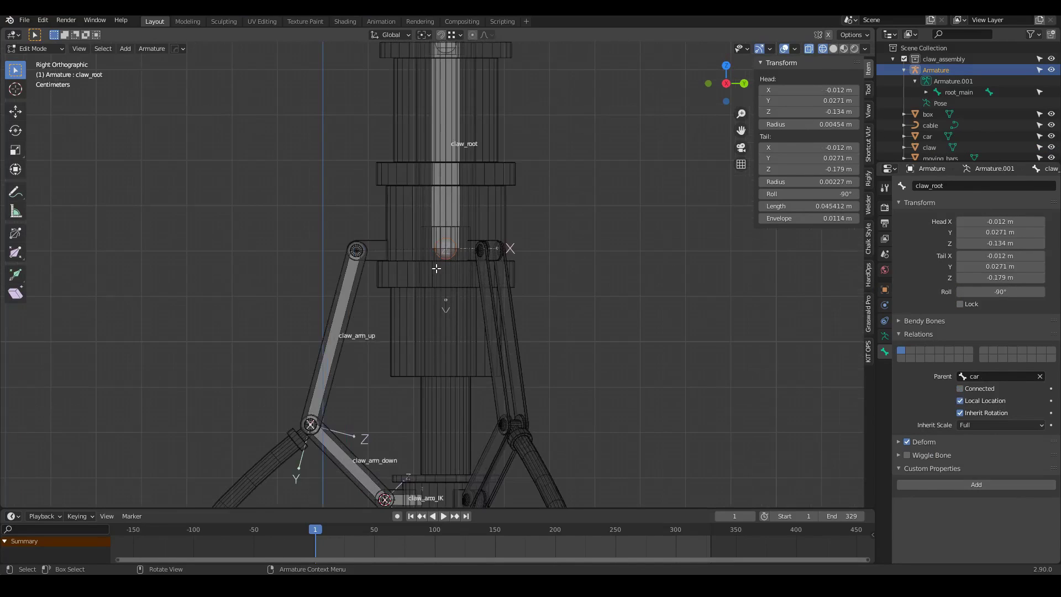
scroll(485, 126, "down", 2)
scroll(508, 245, "up", 1)
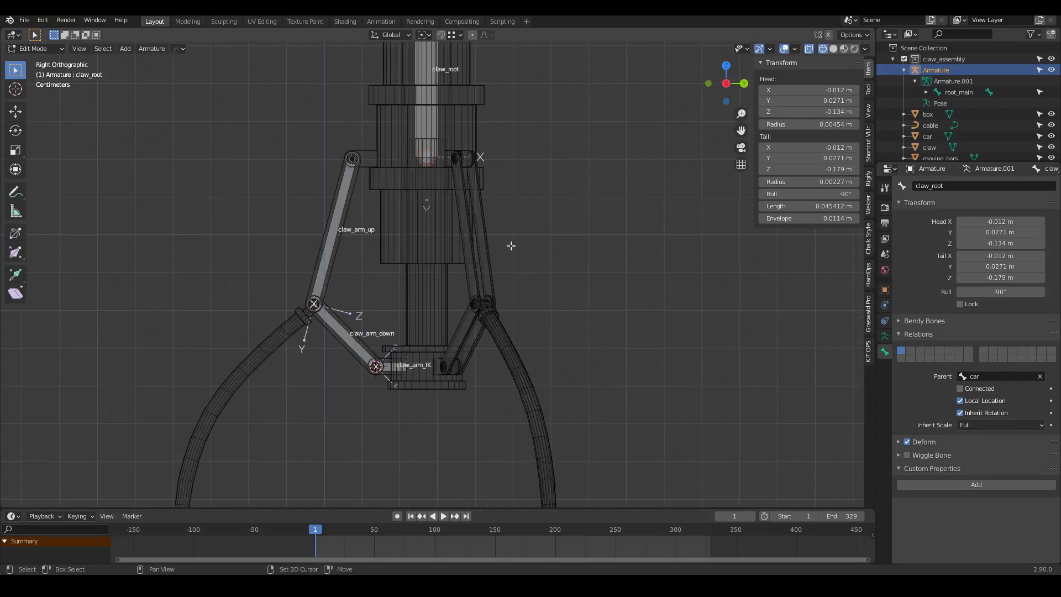
key("shift+s")
left_click(502, 303)
scroll(564, 324, "down", 3)
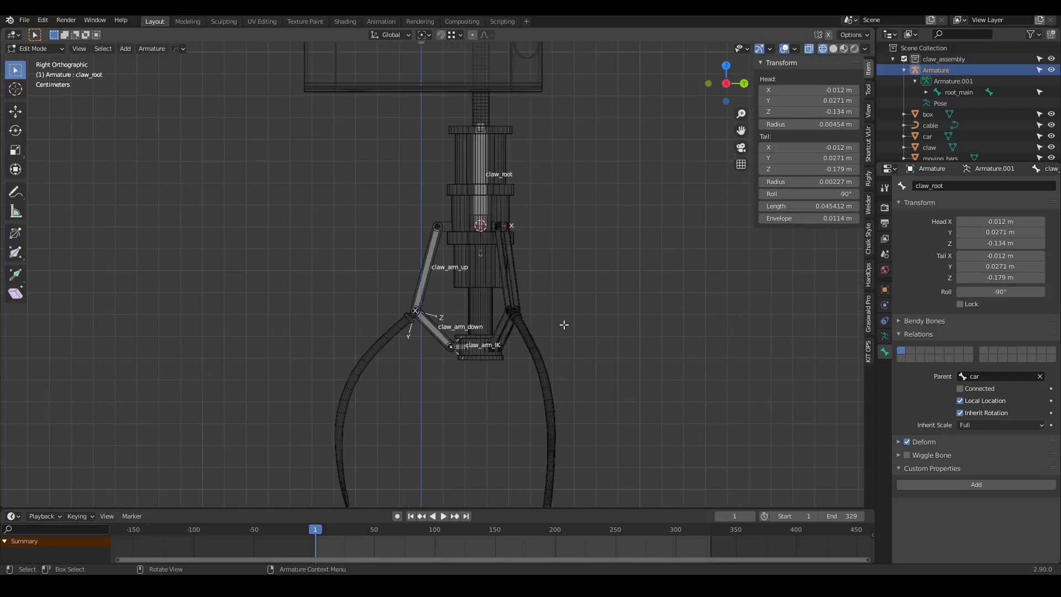
Step: Add a bone at the 3D cursor, scale it about the cursor to about 0.013 m long and shrink its B-Bone display thickness
key("shift+a")
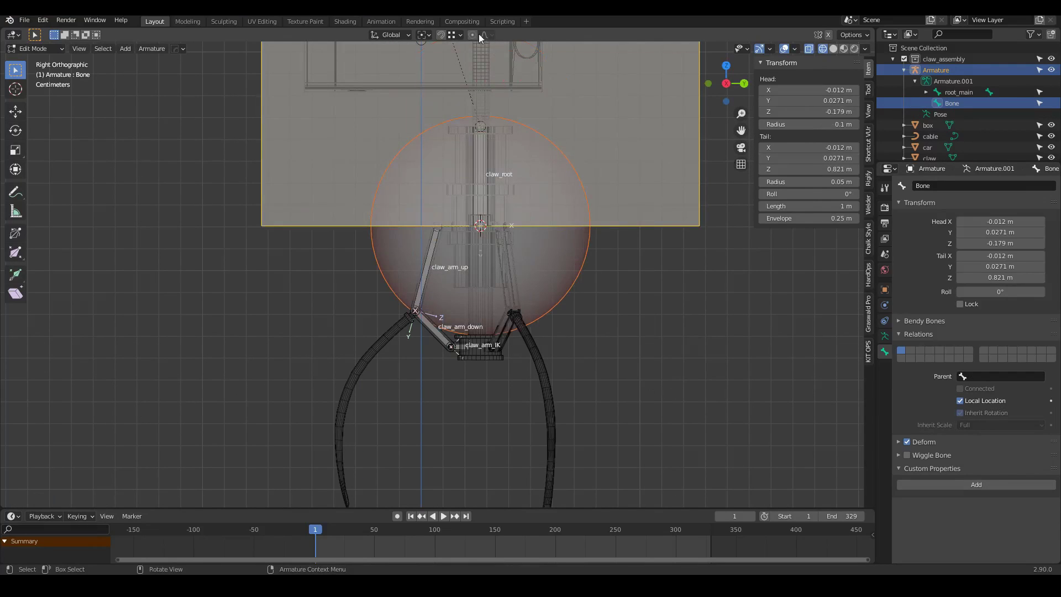
key("s")
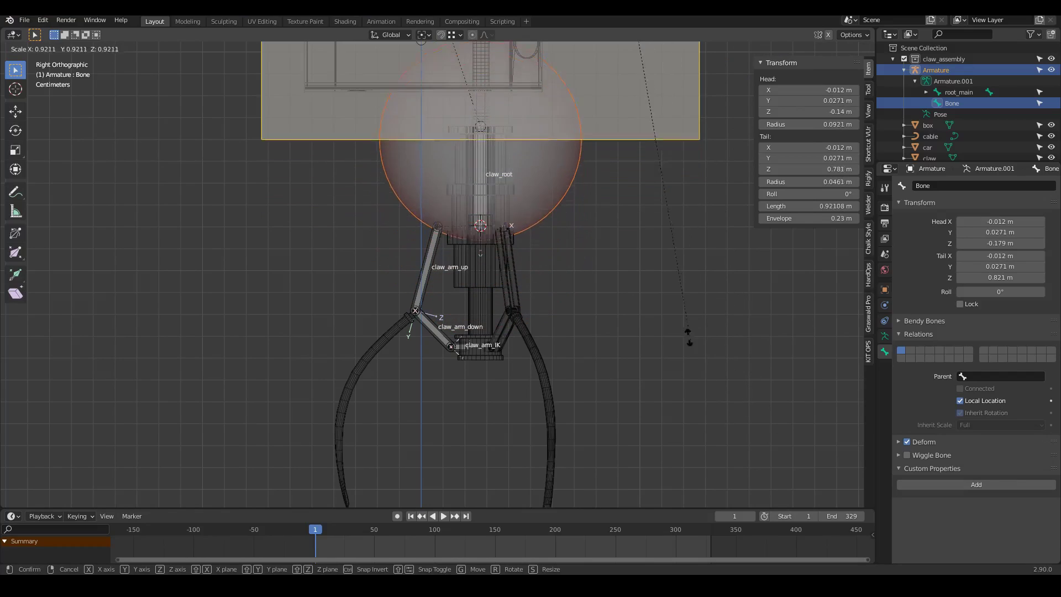
key("Escape")
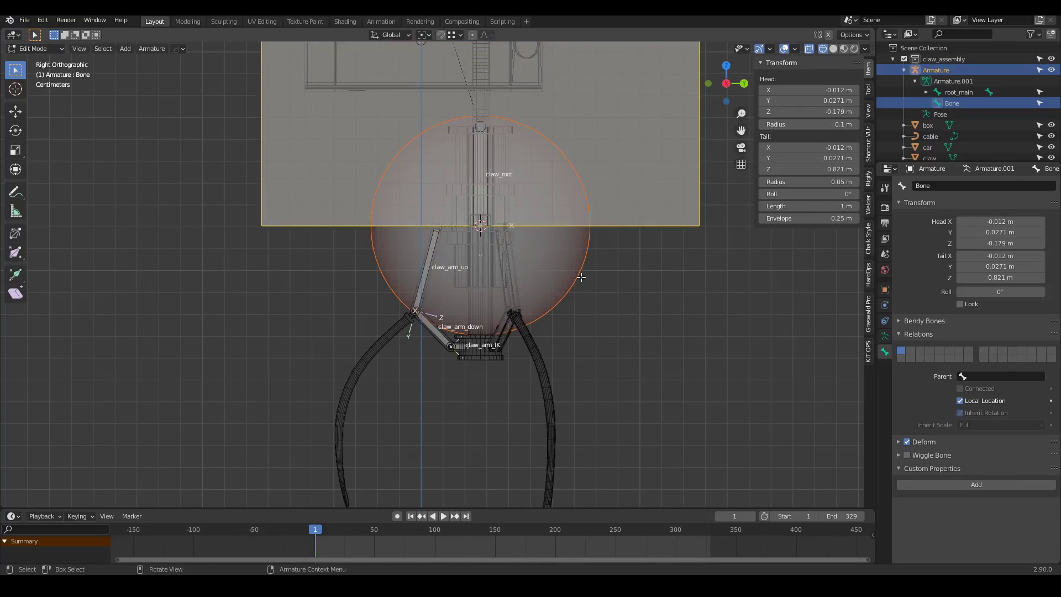
key("period")
left_click(726, 280)
key("s")
left_click(547, 262)
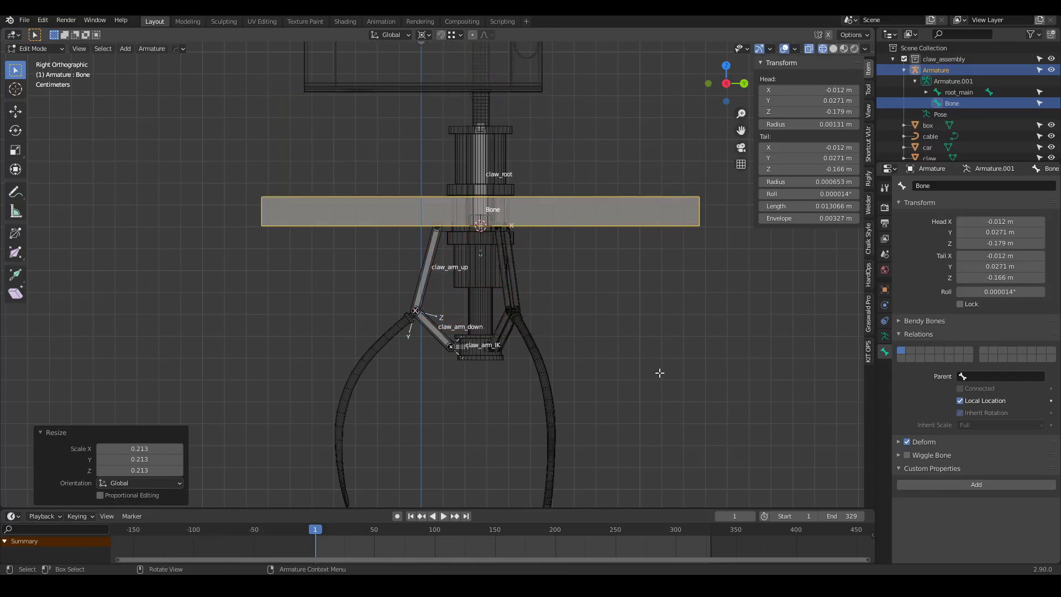
key("ctrl+alt+s")
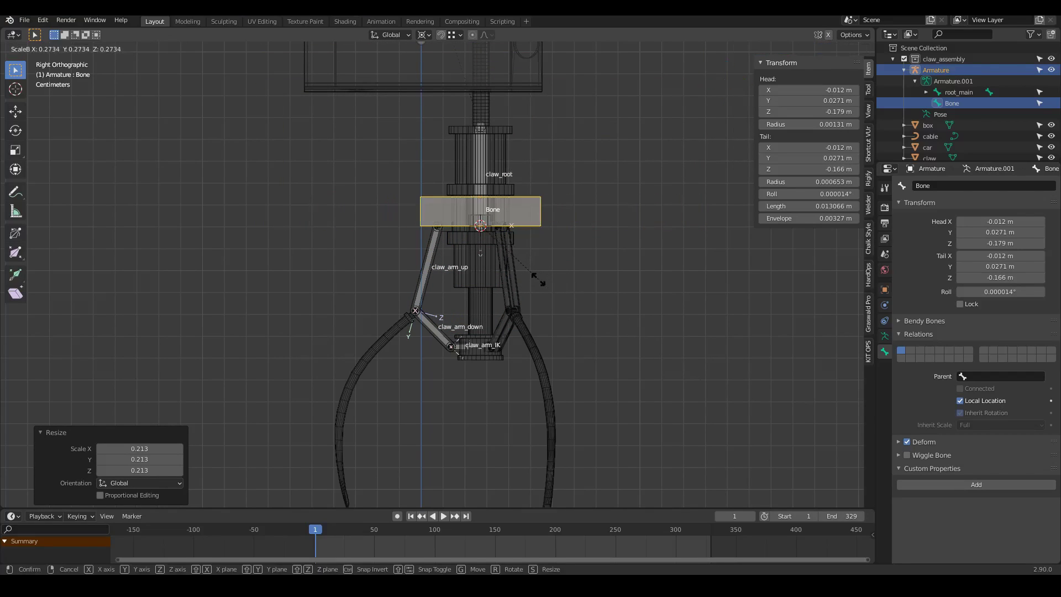
left_click(520, 258)
type("r")
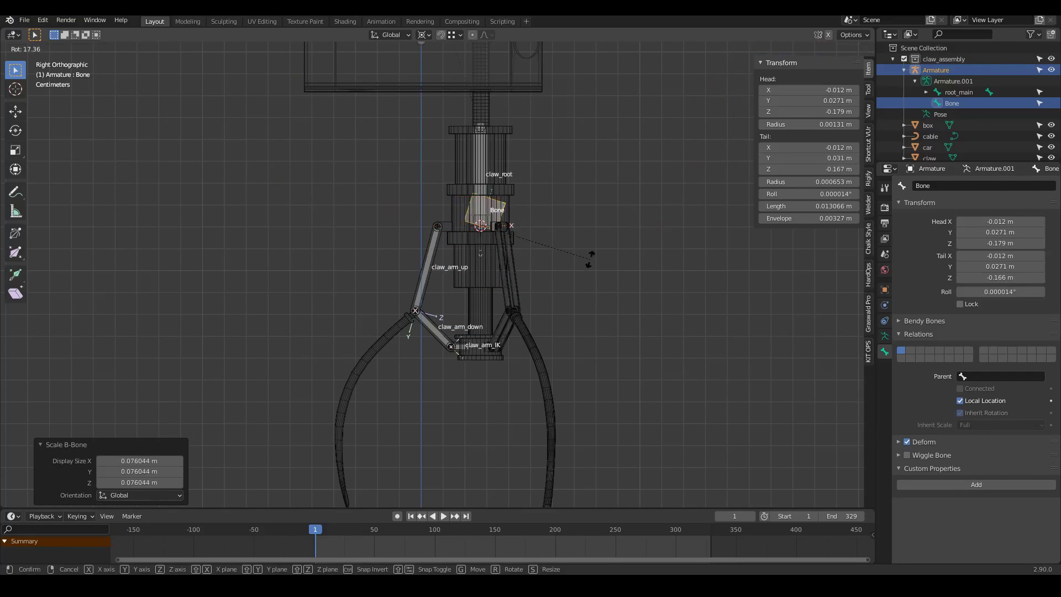
type("180")
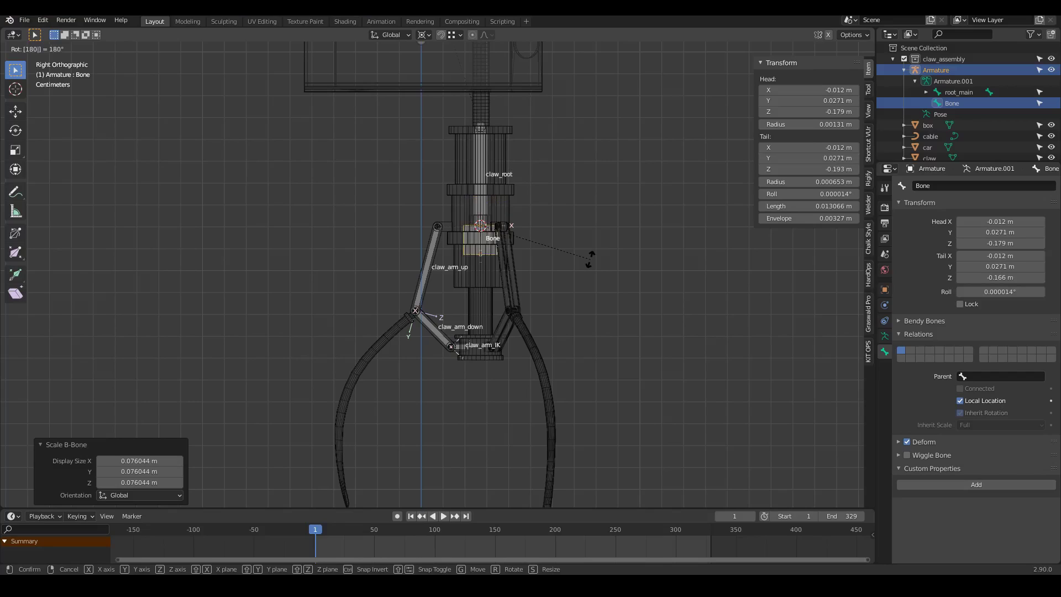
key("Escape")
Step: Move the new bone about 0.061 m down along Z to the central bracket at the bottom of the piston
scroll(590, 258, "up", 4)
key("g")
key("z")
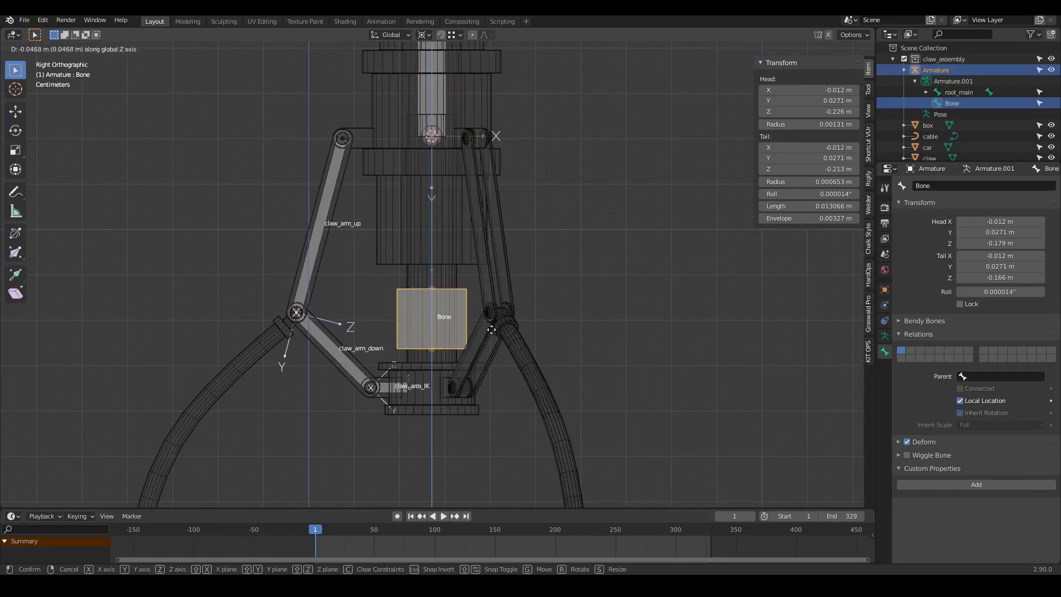
left_click(486, 381)
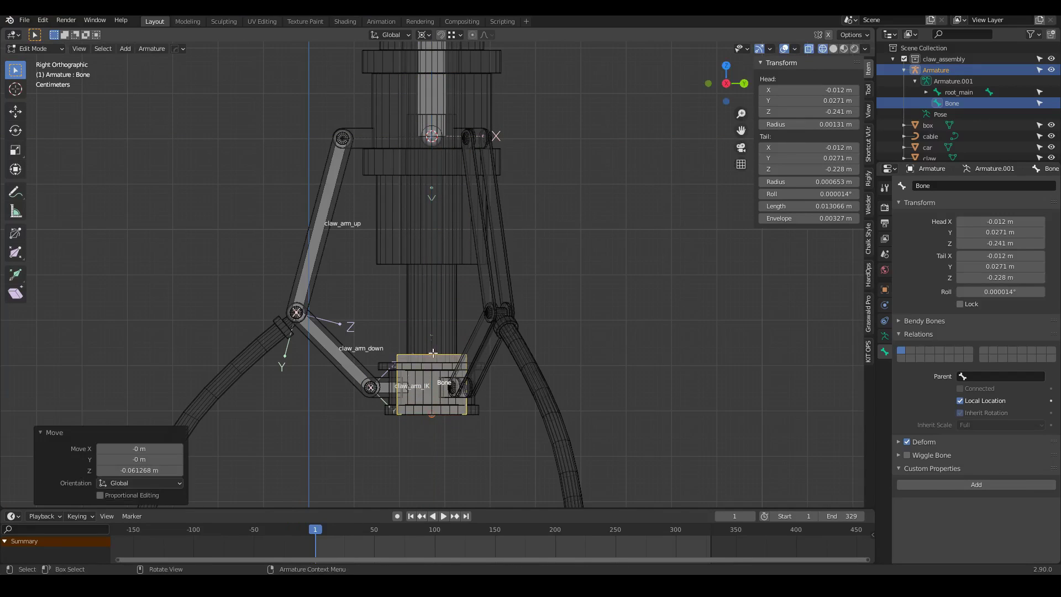
Step: Raise the central bone's tail along Z until the bone is about 0.04 m long
left_click(492, 433)
scroll(535, 450, "up", 2)
key("g")
key("z")
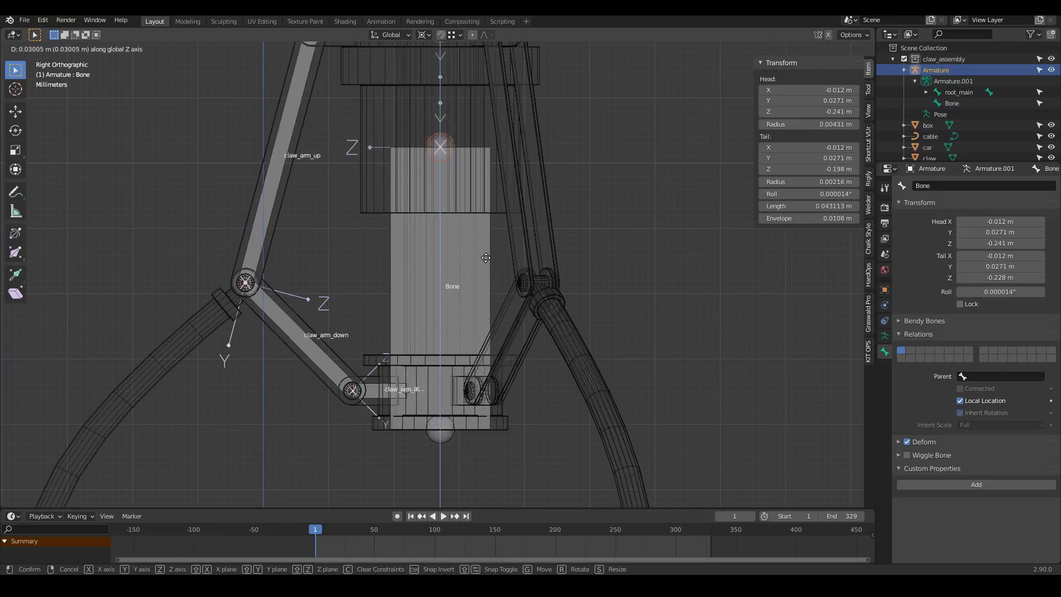
left_click(514, 292)
scroll(502, 262, "down", 4)
Step: Reduce the central bone's B-Bone display size by a factor of about 0.56
left_click(484, 285)
scroll(484, 285, "up", 3)
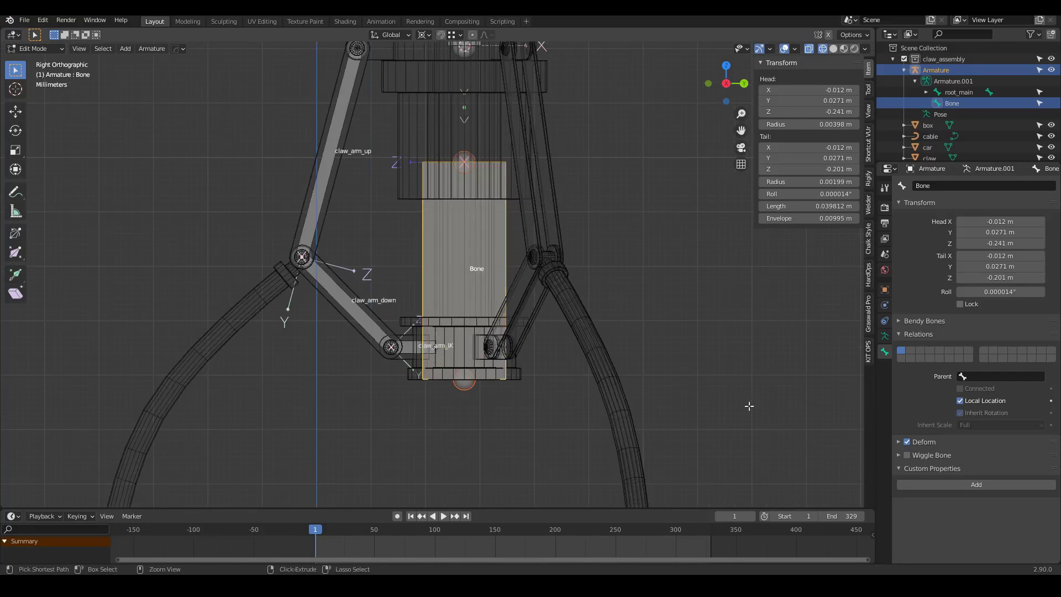
key("ctrl+alt+s")
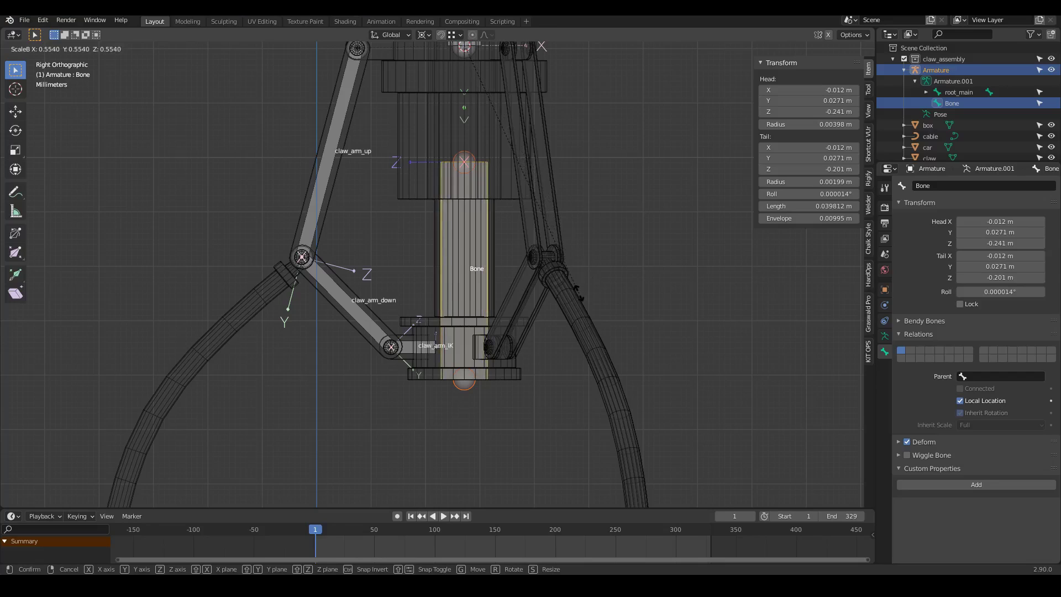
left_click(580, 294)
Step: Rename the new central piston bone as claw_shaft
left_click(936, 187)
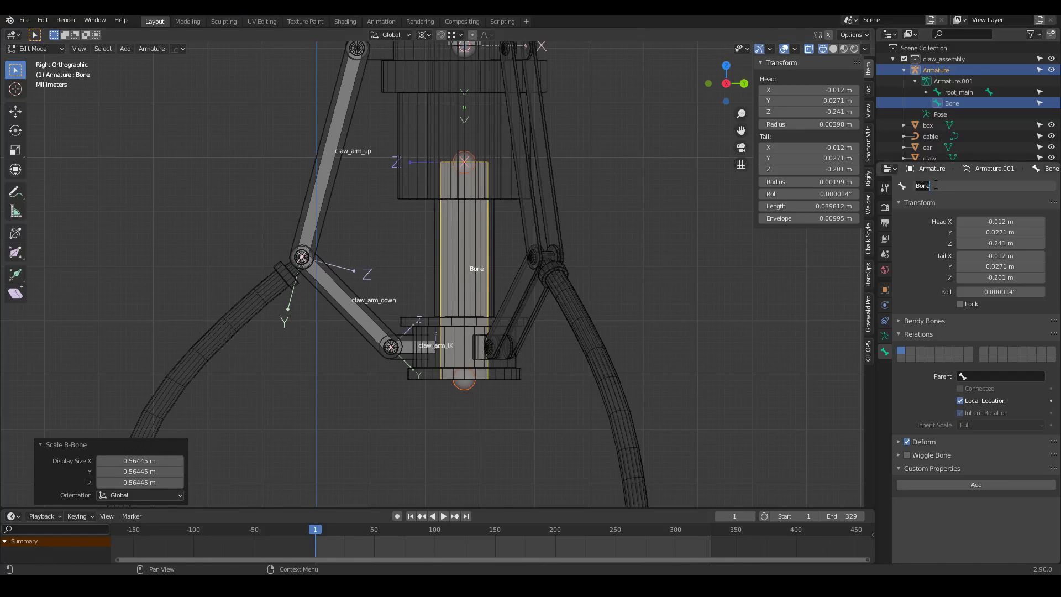
type("claw_shaft")
key("Return")
scroll(607, 420, "down", 4)
key("g")
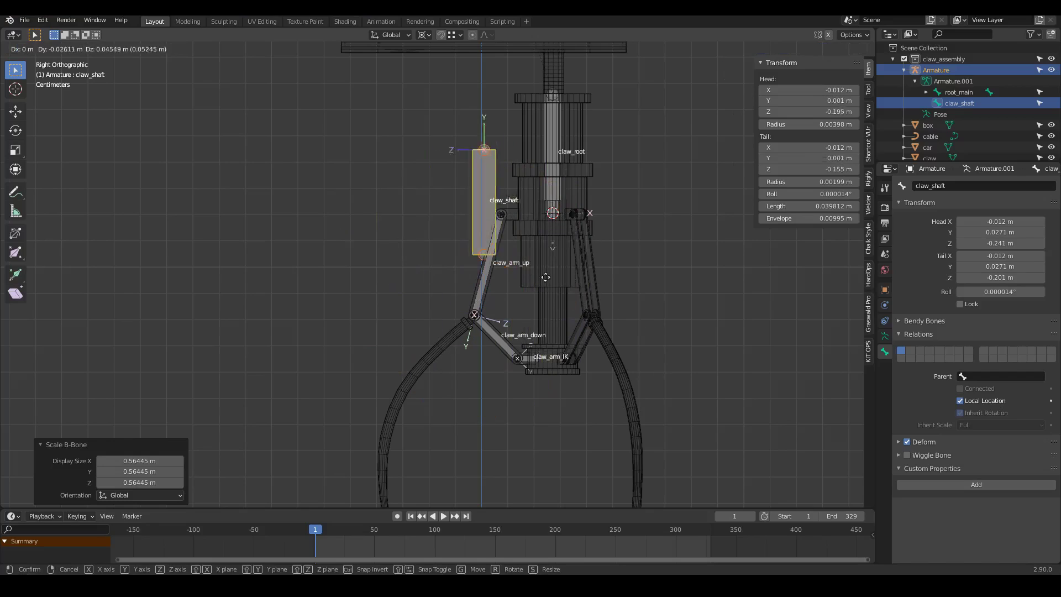
right_click(467, 300)
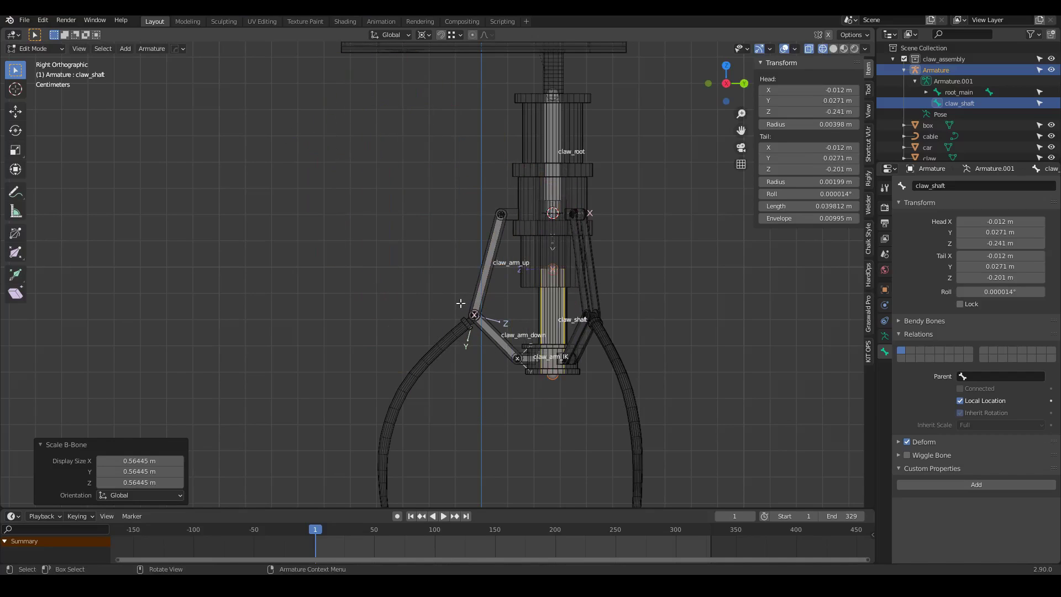
Step: Parent the claw_shaft bone to the claw_root bone, keeping its offset
middle_click_drag(552, 322, 441, 152, "shift")
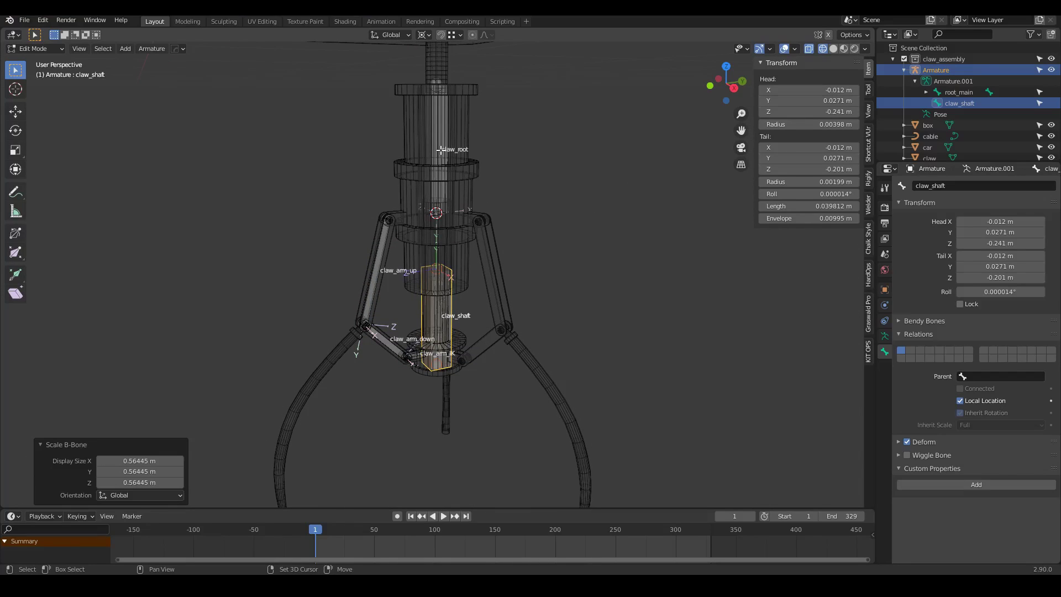
scroll(430, 331, "up", 3)
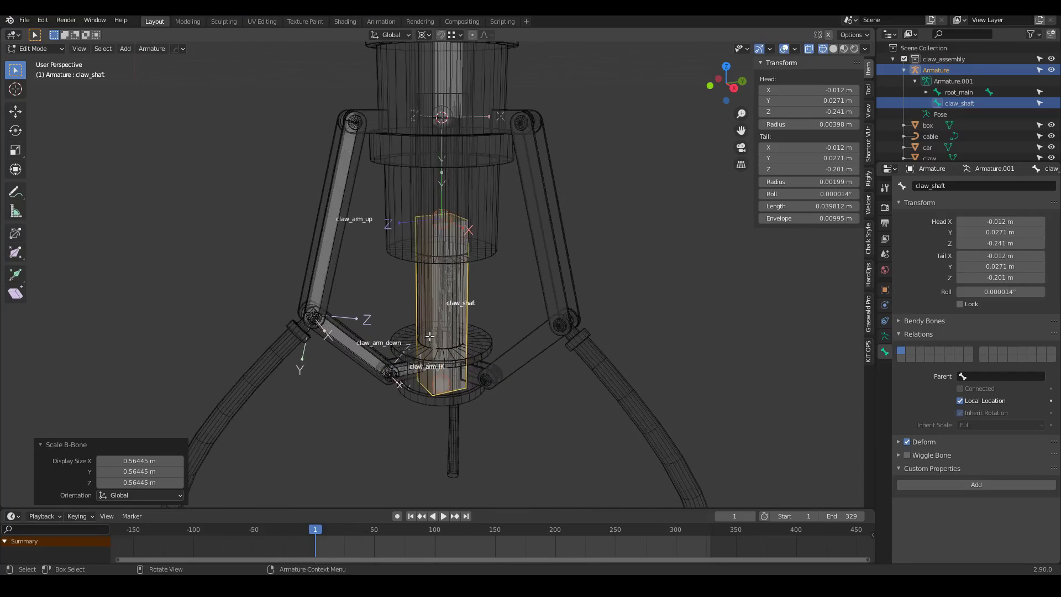
scroll(463, 365, "down", 2)
left_click(456, 128, "shift")
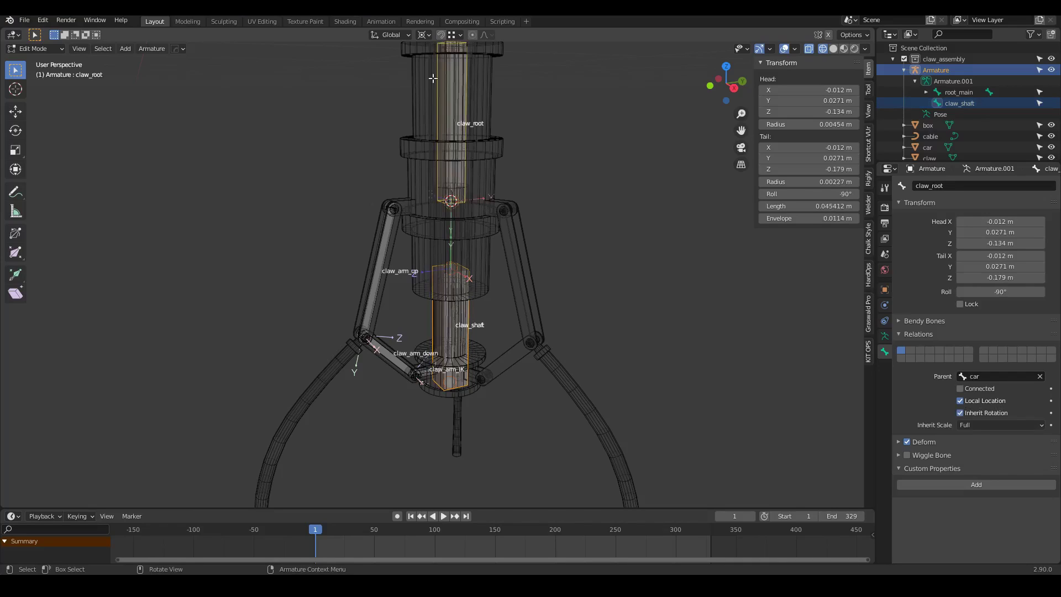
key("ctrl+p")
left_click(445, 117)
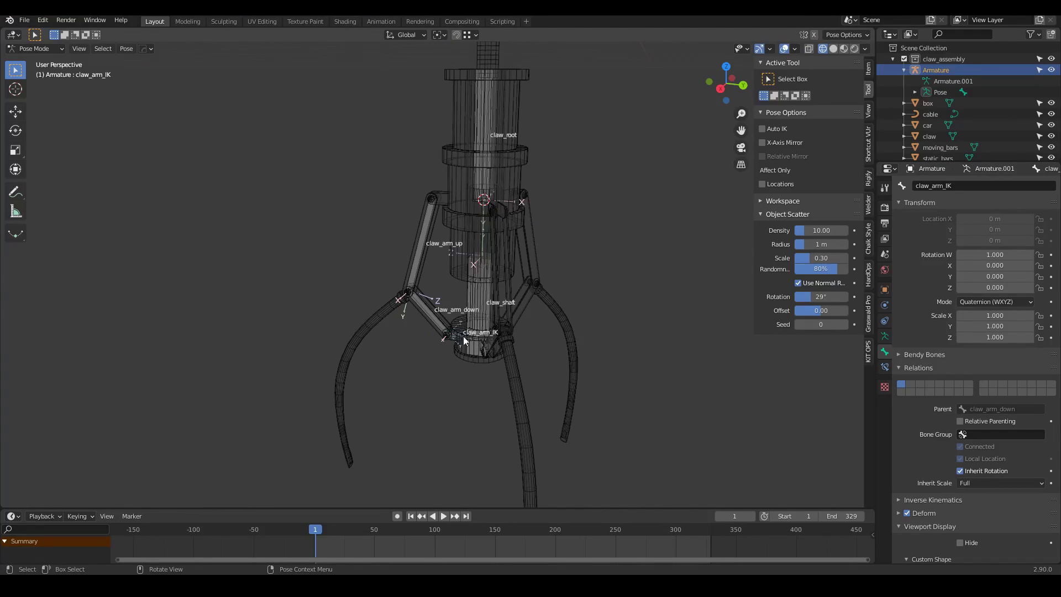
Step: With Auto IK enabled in Pose Mode, try moving the claw_arm_IK bone in the right side view to test the arm chain
mouse_move(463, 336)
middle_mouse_down()
mouse_move(439, 334)
mouse_move(462, 344)
middle_mouse_up()
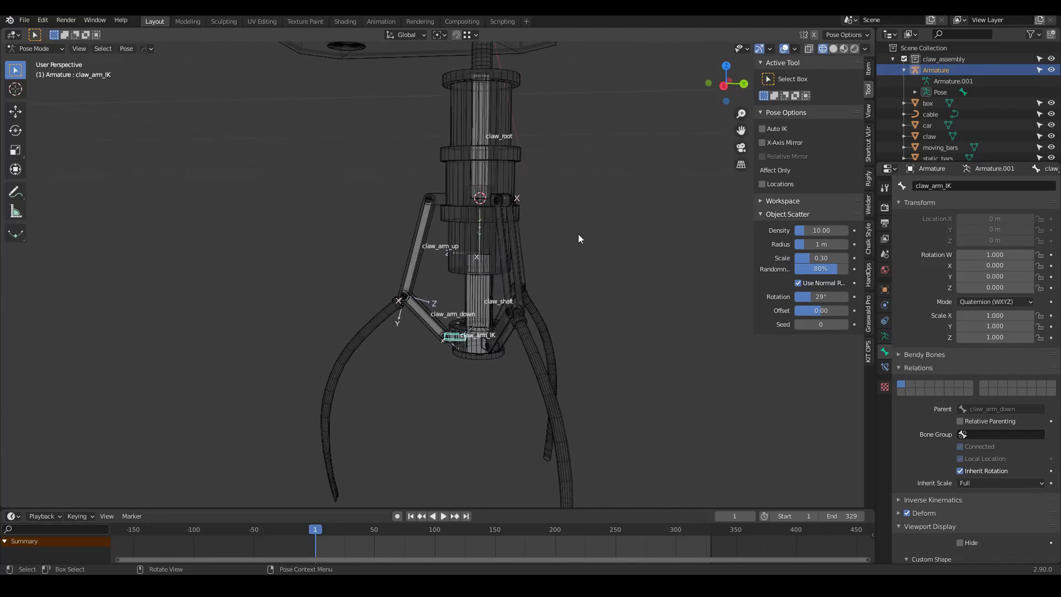
key("KP_3")
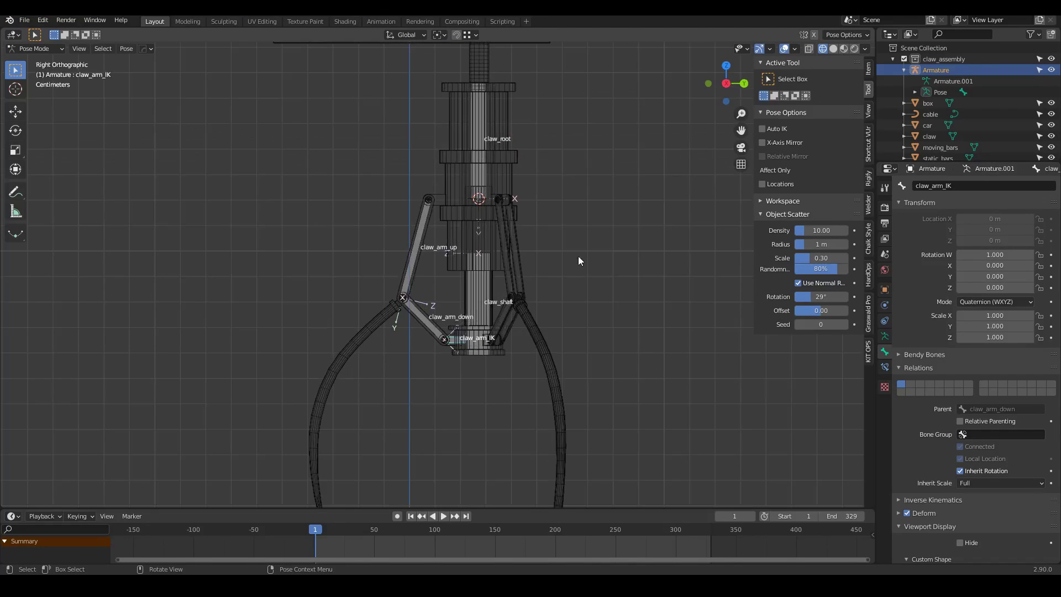
scroll(457, 351, "up", 4)
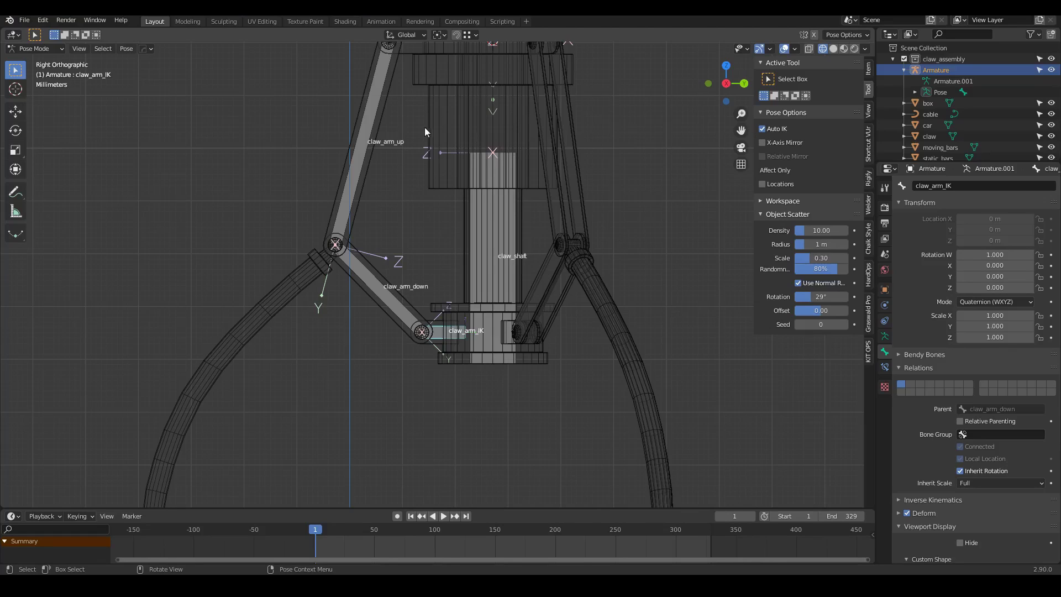
key("g")
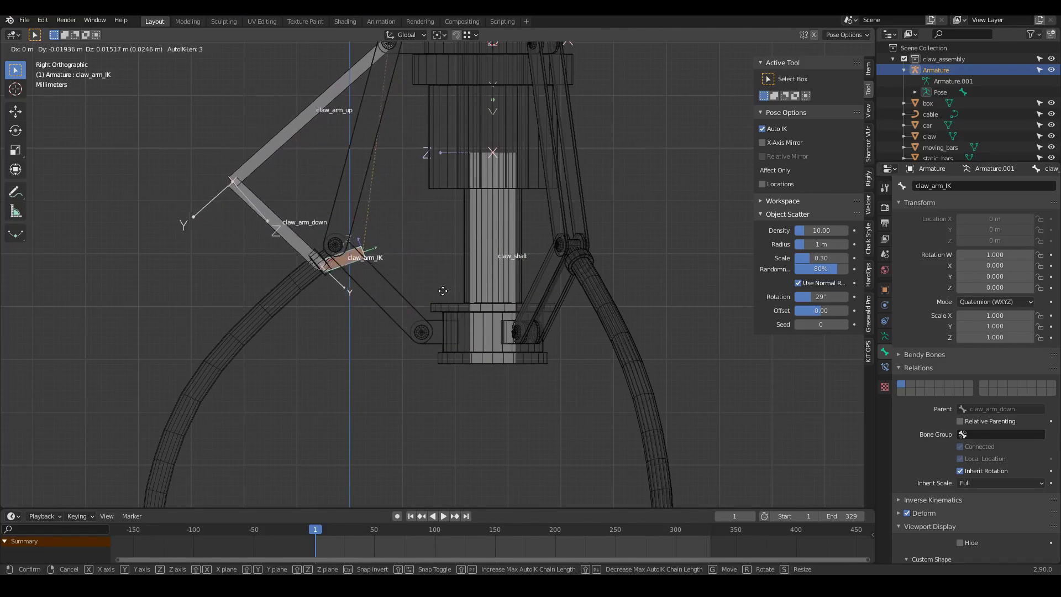
left_click(416, 306)
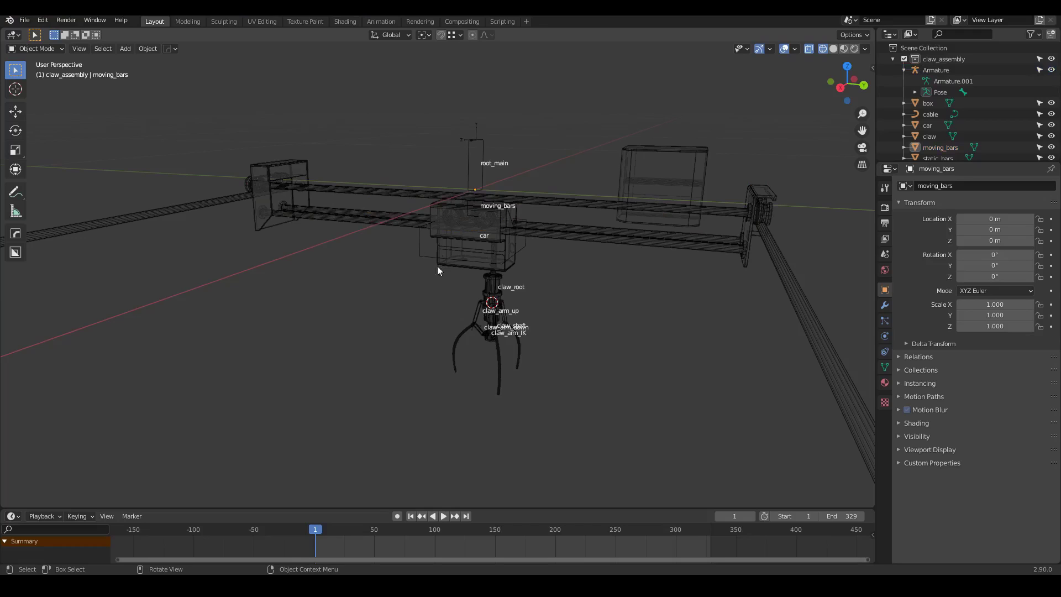
Step: Show the model in solid shading with the armature hidden and select the car object
key("z")
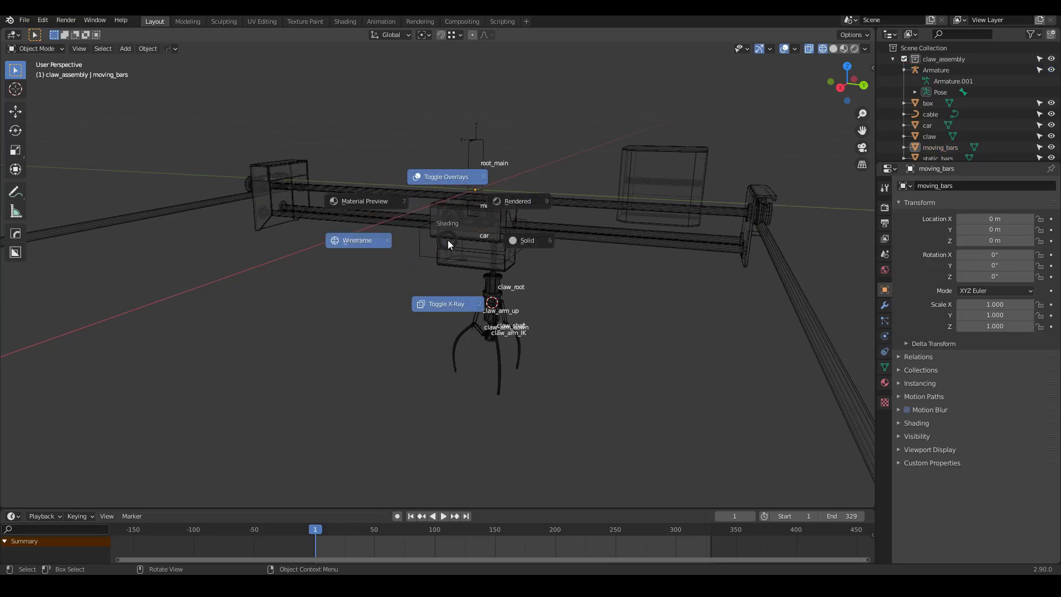
left_click(559, 230)
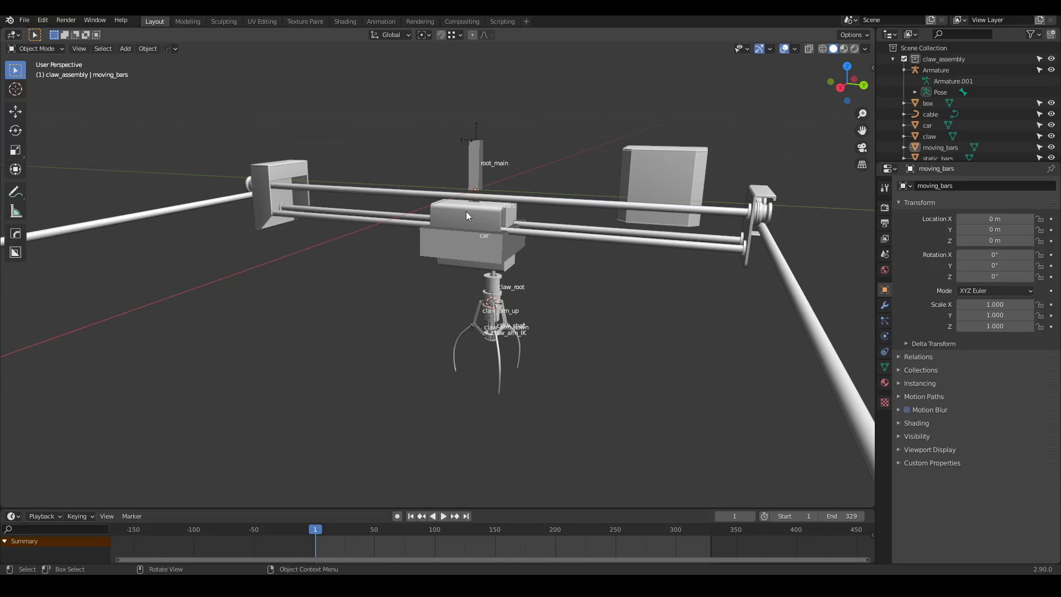
middle_click_drag(466, 211, 500, 241)
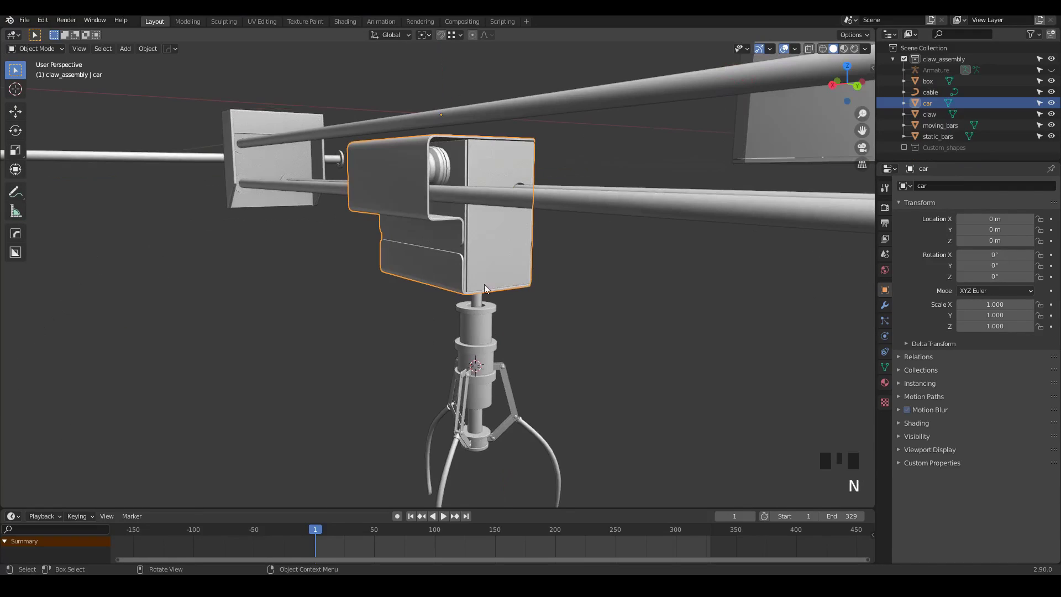
Step: Open the car mesh in Edit Mode with X-ray on to examine its interior parts
middle_click_drag(469, 257, 472, 251)
key("Tab")
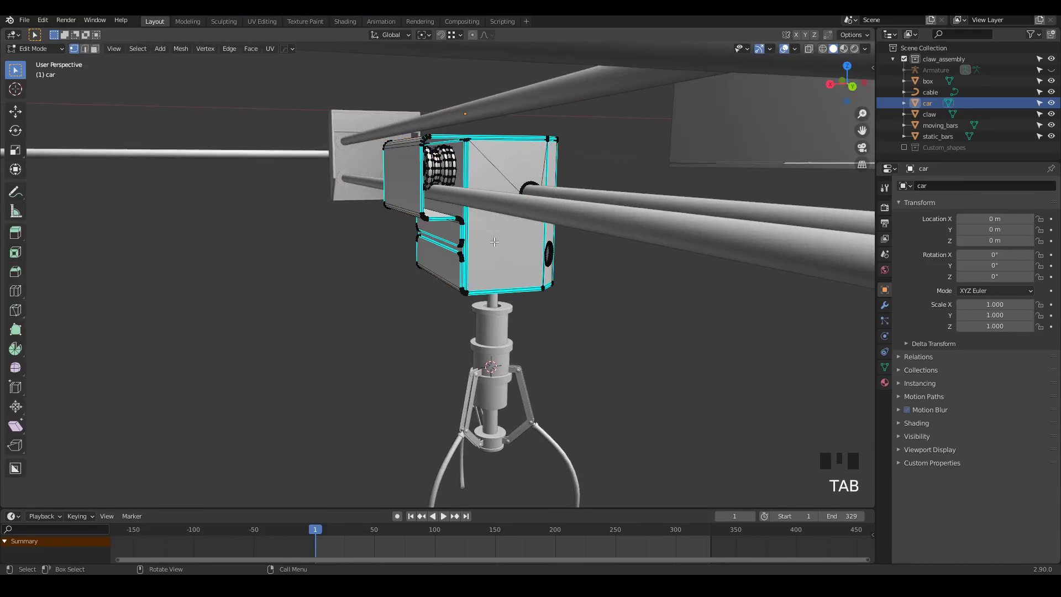
key("z")
left_click(502, 301)
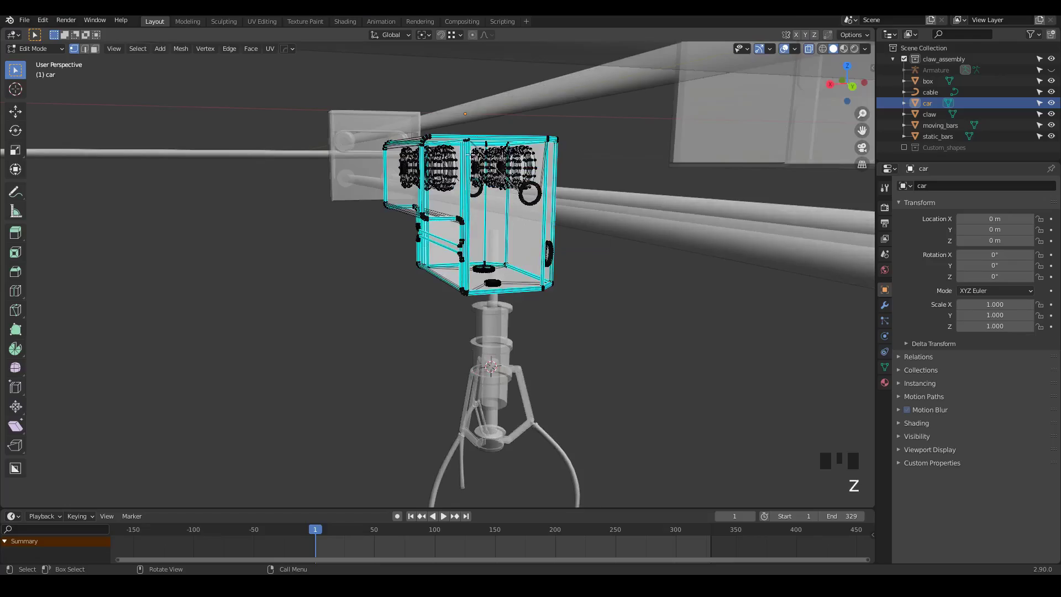
scroll(500, 194, "up", 3)
mouse_move(500, 192)
middle_mouse_down()
mouse_move(487, 191)
mouse_move(480, 161)
middle_mouse_up()
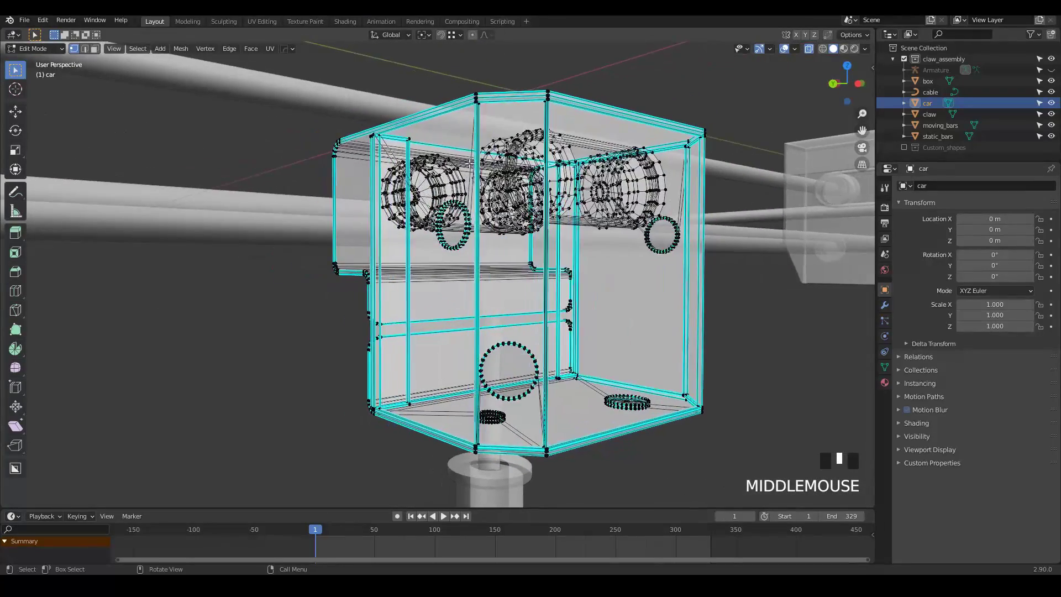
Step: Select the linked geometry of two inner wheels to examine the car's separate pieces, and return to Object Mode with X-ray off
key("a")
key("a")
key("l")
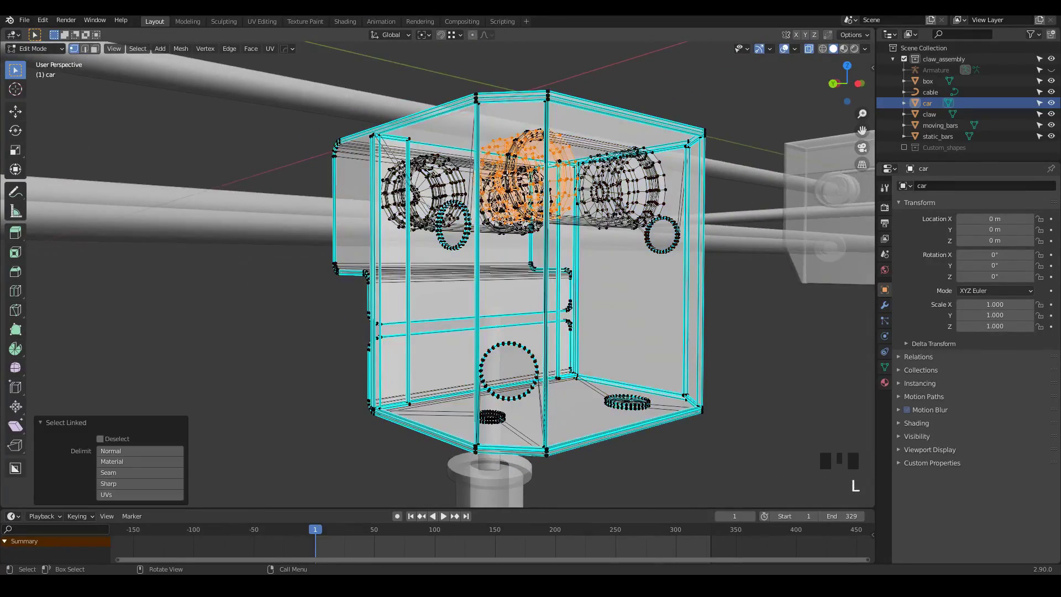
key("l")
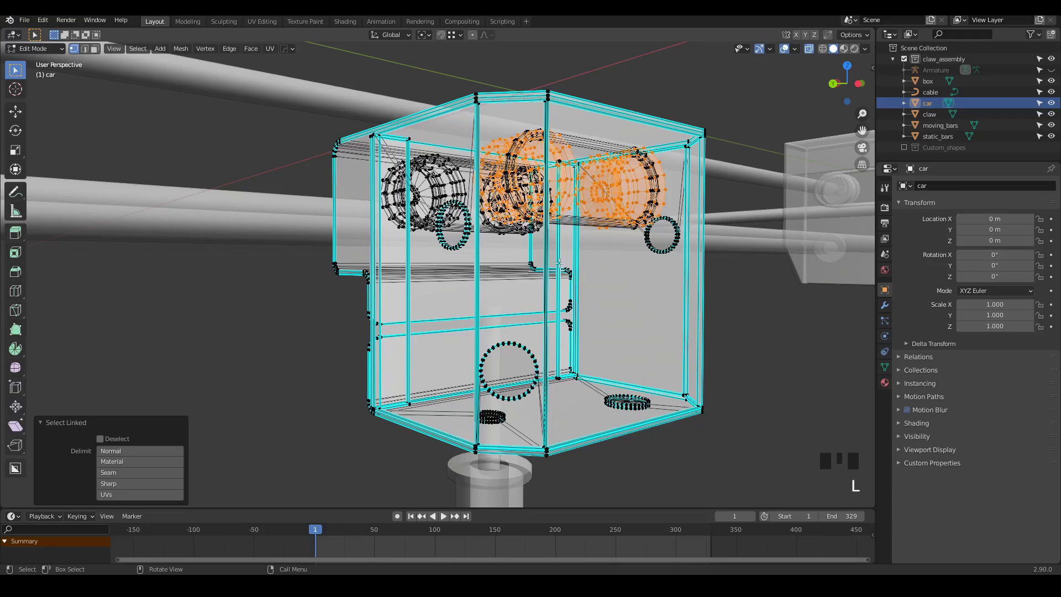
mouse_move(557, 264)
middle_mouse_down()
mouse_move(401, 195)
mouse_move(439, 173)
mouse_move(474, 261)
middle_mouse_up()
scroll(401, 195, "up", 2)
key("Tab")
scroll(439, 172, "down", 5)
key("z")
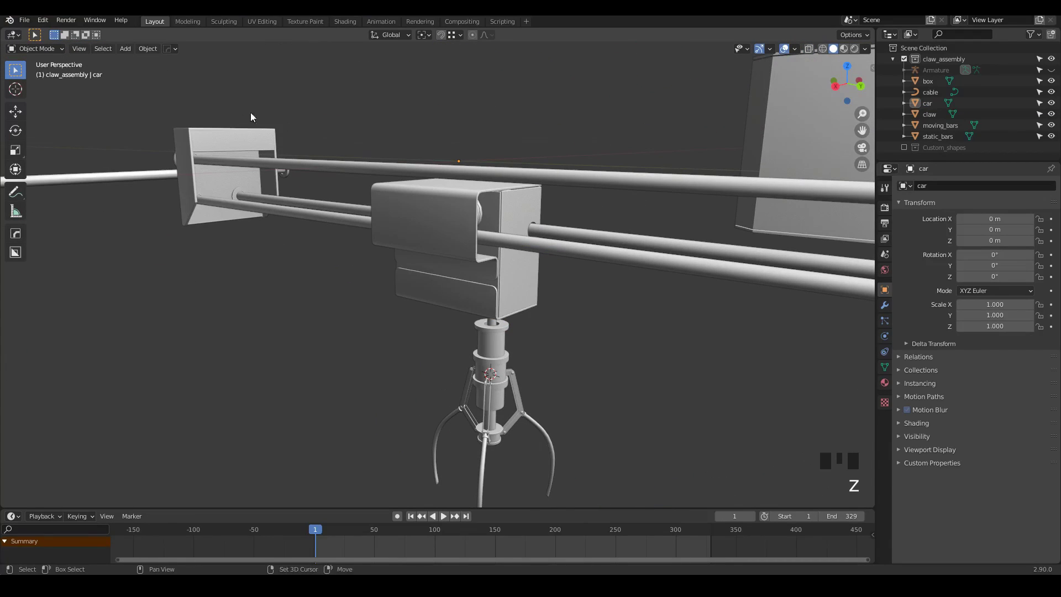
Step: Make the hidden armature visible again around the claw assembly
middle_click_drag(264, 158, 293, 161, "shift")
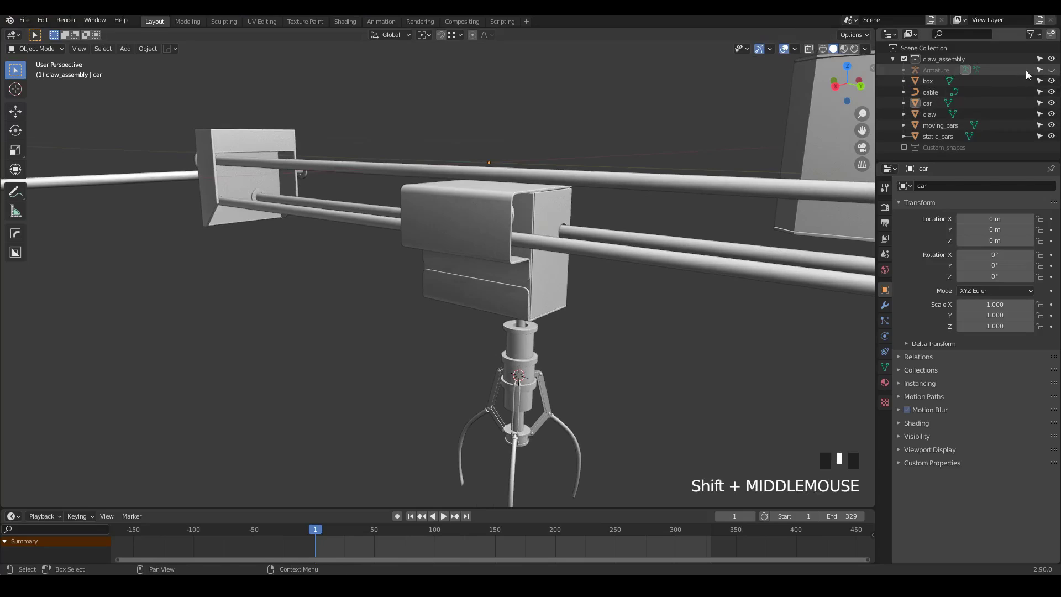
left_click(1051, 69)
middle_click_drag(447, 216, 473, 299)
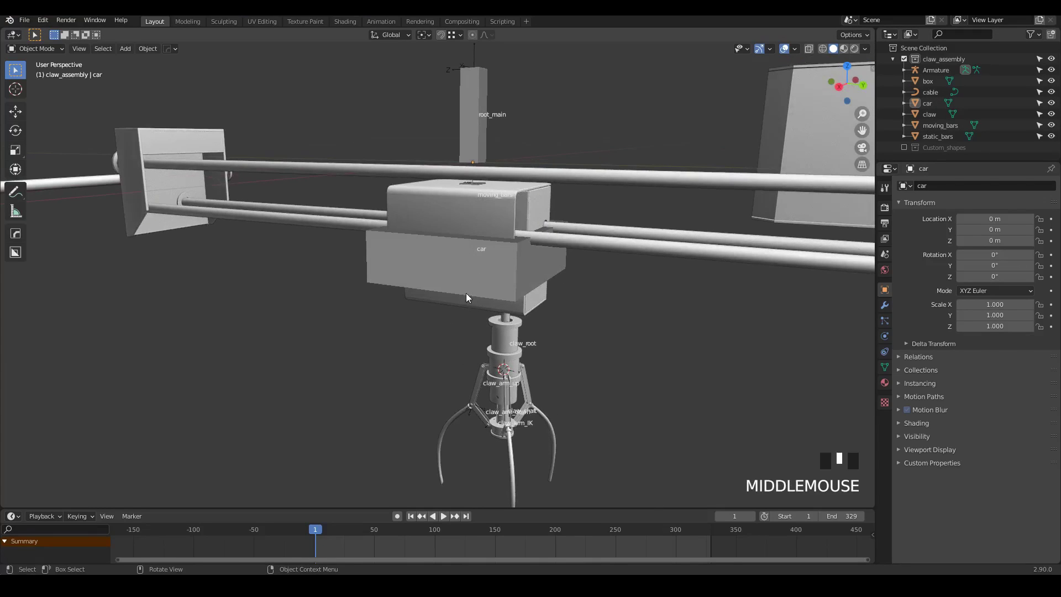
scroll(465, 293, "down", 4)
middle_click_drag(416, 263, 468, 260)
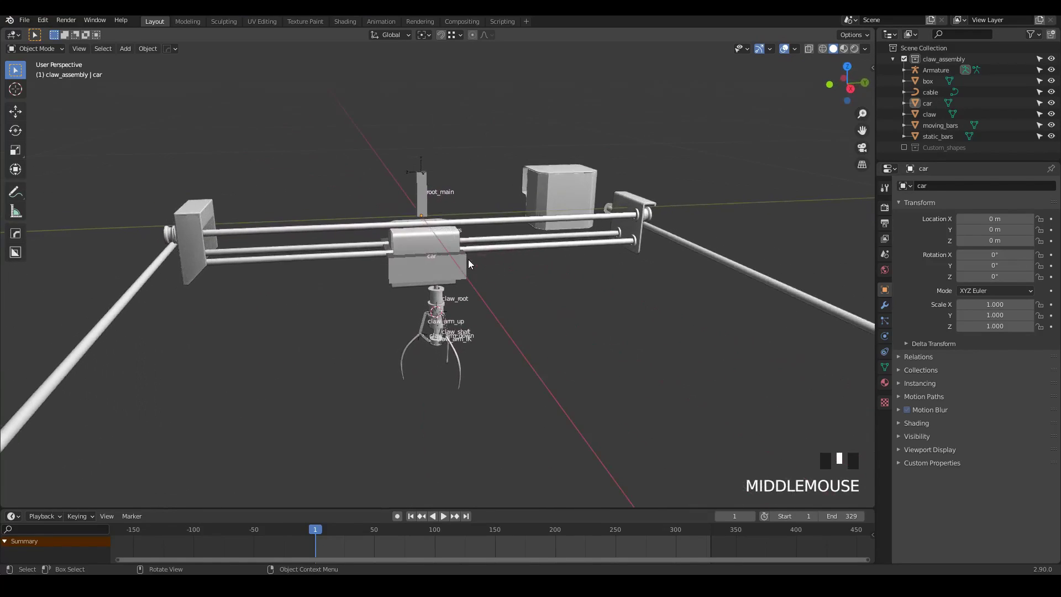
Step: Parent the box object to the armature using Armature Deform With Empty Groups
mouse_move(565, 180)
middle_mouse_down()
mouse_move(408, 177)
mouse_move(549, 191)
middle_mouse_up()
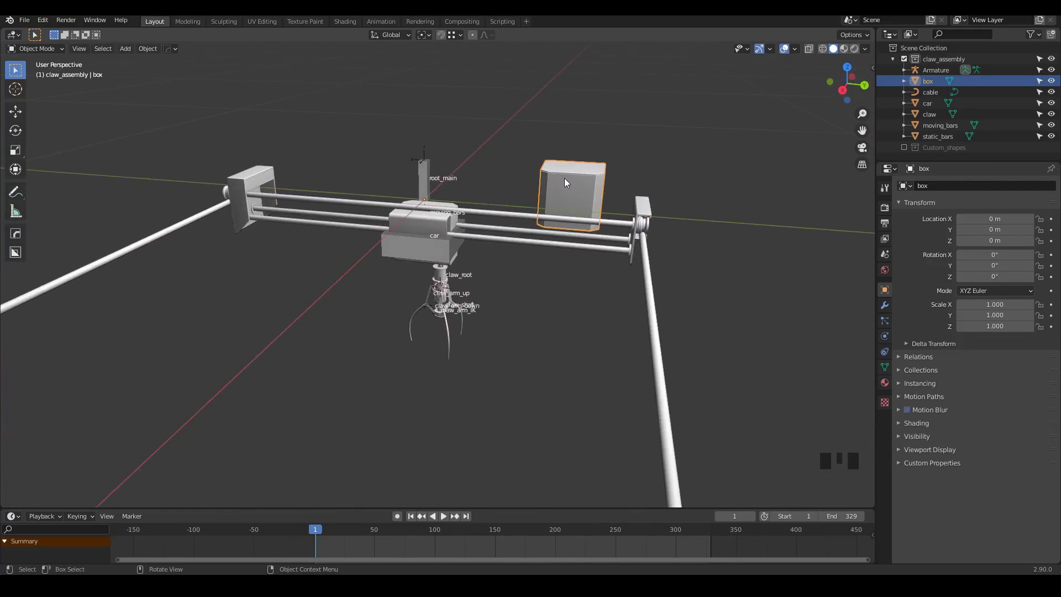
scroll(564, 182, "up", 2)
left_click(335, 177, "shift")
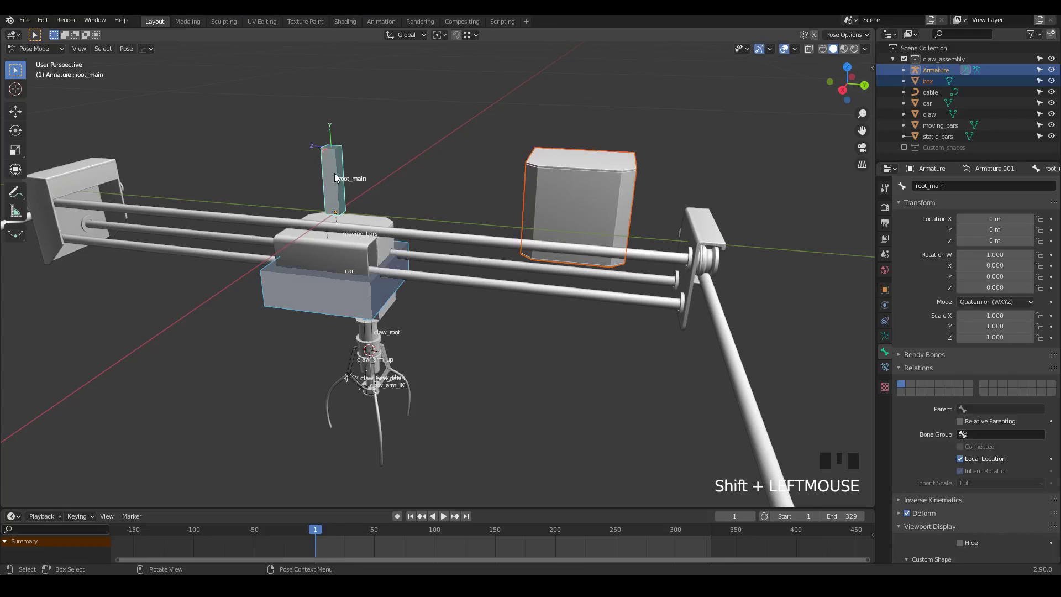
key("ctrl+p")
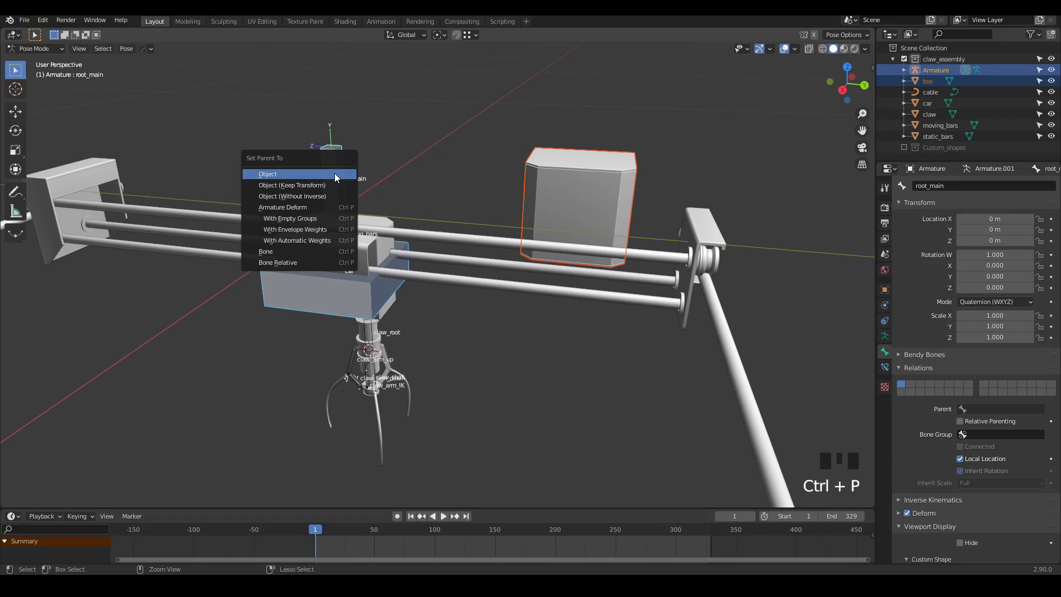
left_click(290, 218)
Step: Remove the claw_shaft and claw_arm_IK vertex groups from the box object
scroll(654, 174, "up", 2)
left_click(654, 173)
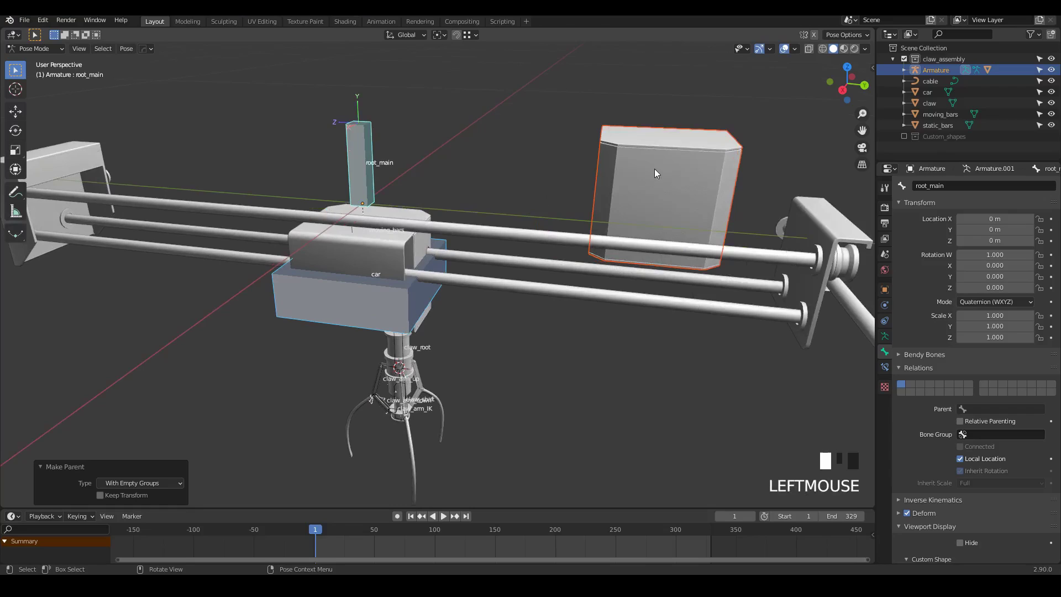
left_click(885, 367)
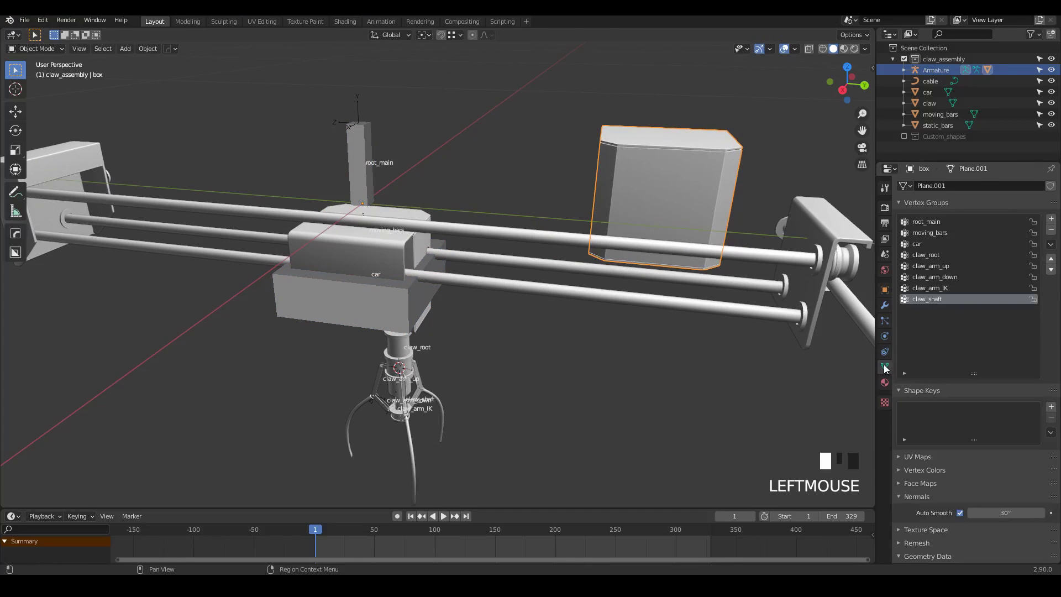
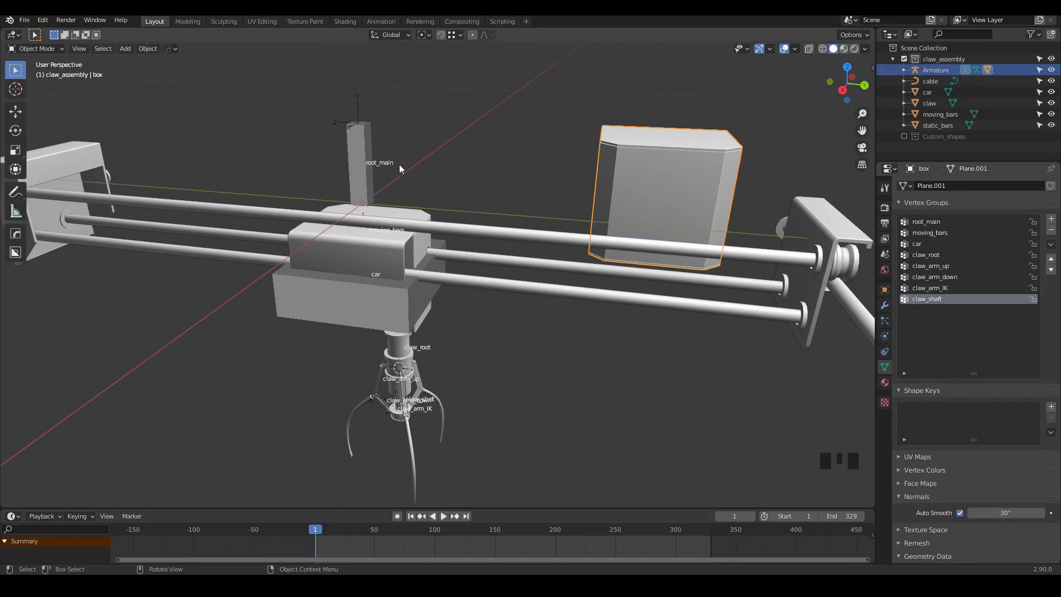
middle_click_drag(376, 338, 381, 257, "shift")
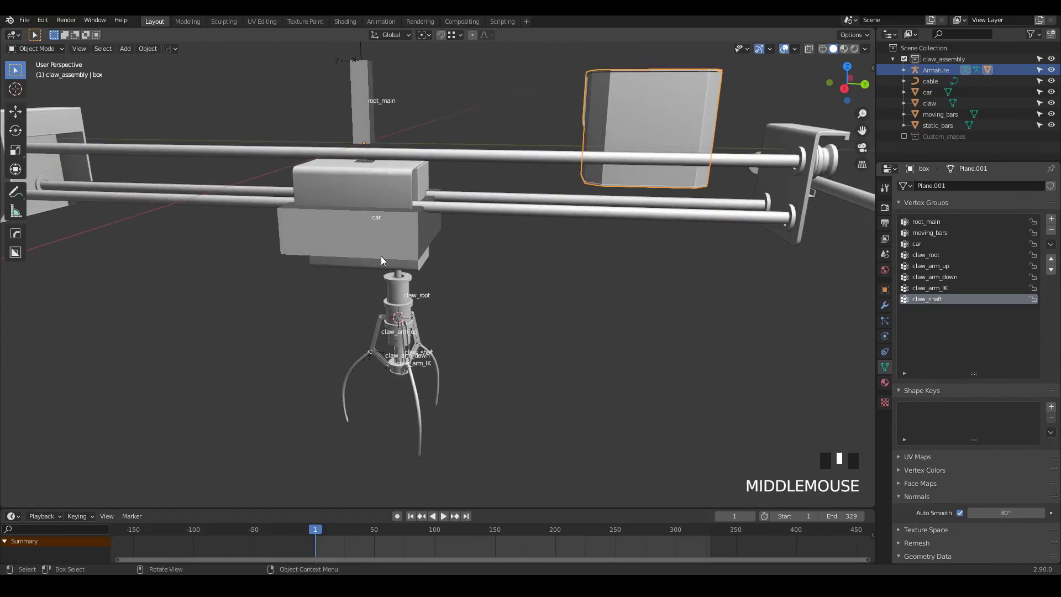
middle_click_drag(572, 72, 575, 179, "shift")
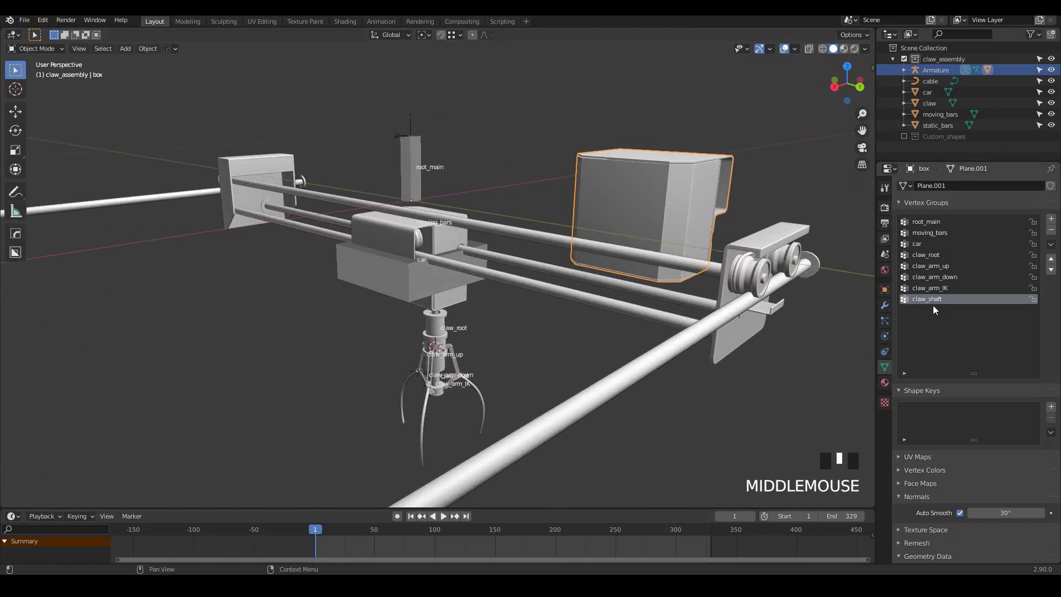
middle_click_drag(628, 212, 584, 217, "shift")
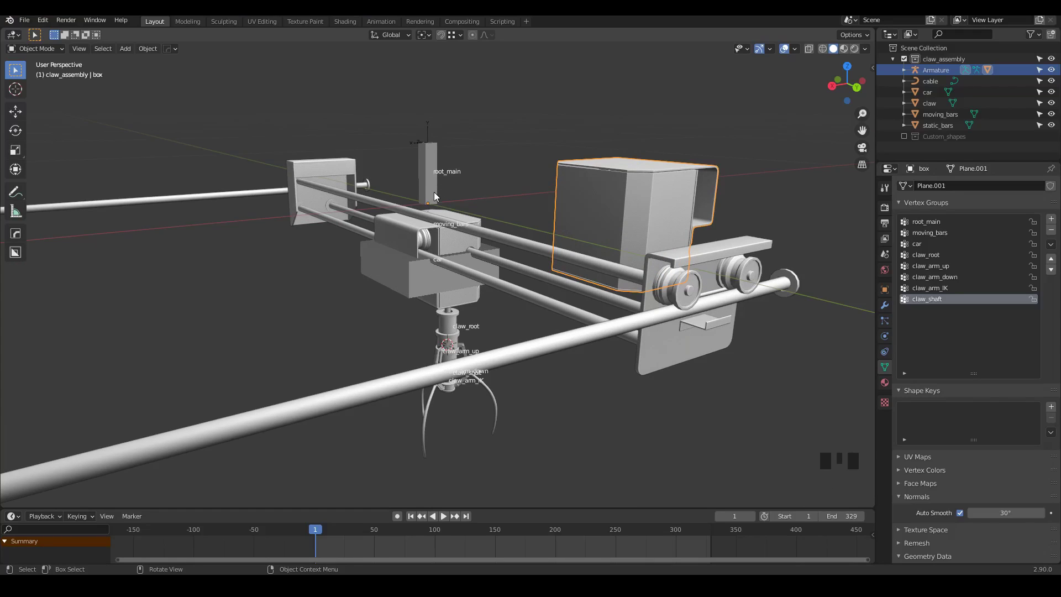
middle_click_drag(588, 205, 566, 260)
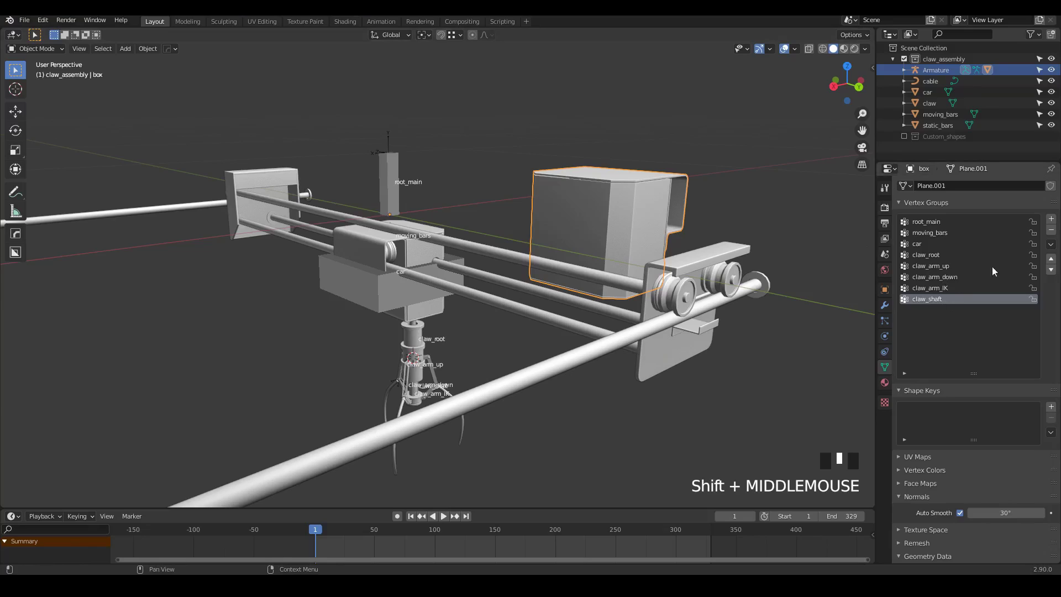
left_click(1051, 231)
left_click(1051, 231)
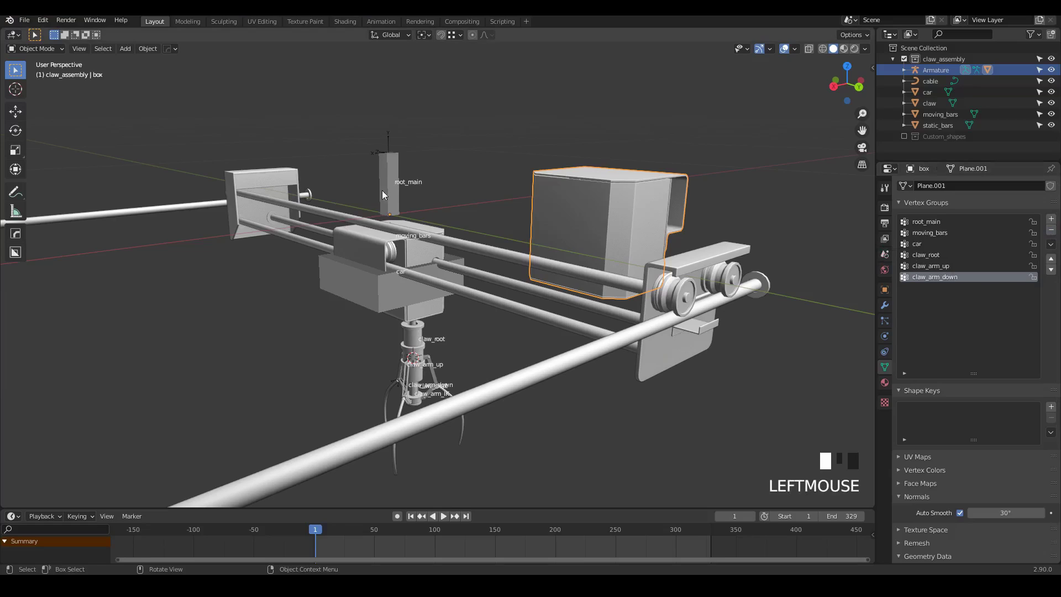
Step: Remove the box's remaining vertex groups except root_main and assign all of its vertices to root_main
left_click(1051, 233)
middle_click_drag(582, 233, 468, 245, "shift")
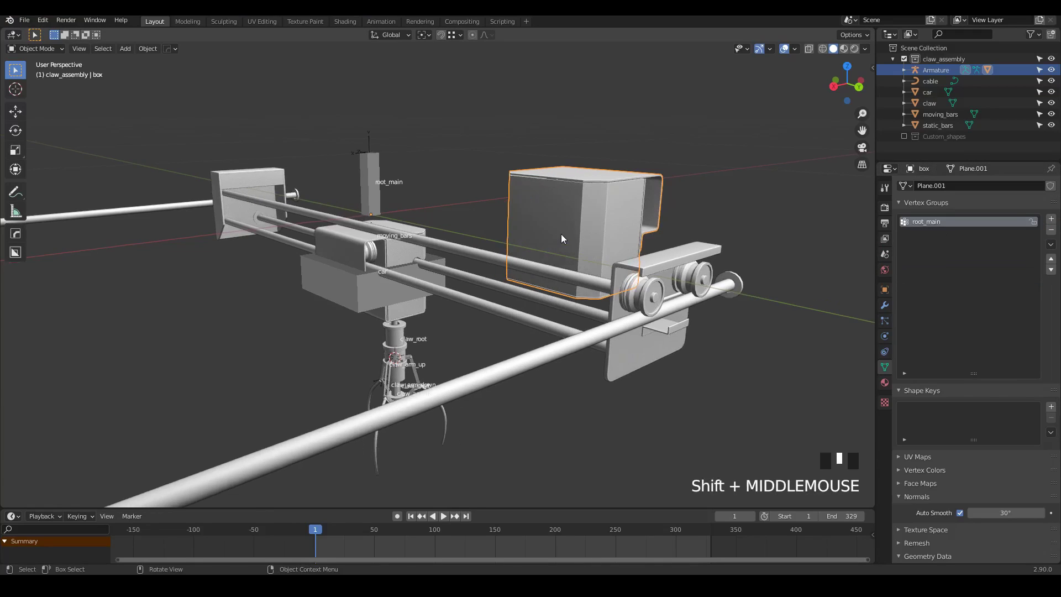
key("Tab")
key("a")
key("a")
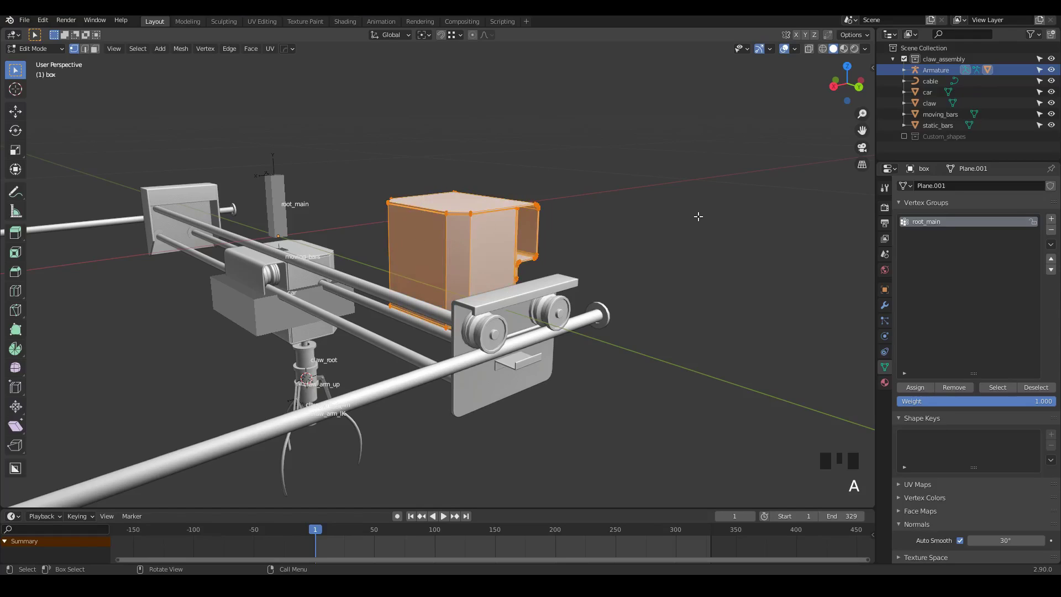
left_click(914, 388)
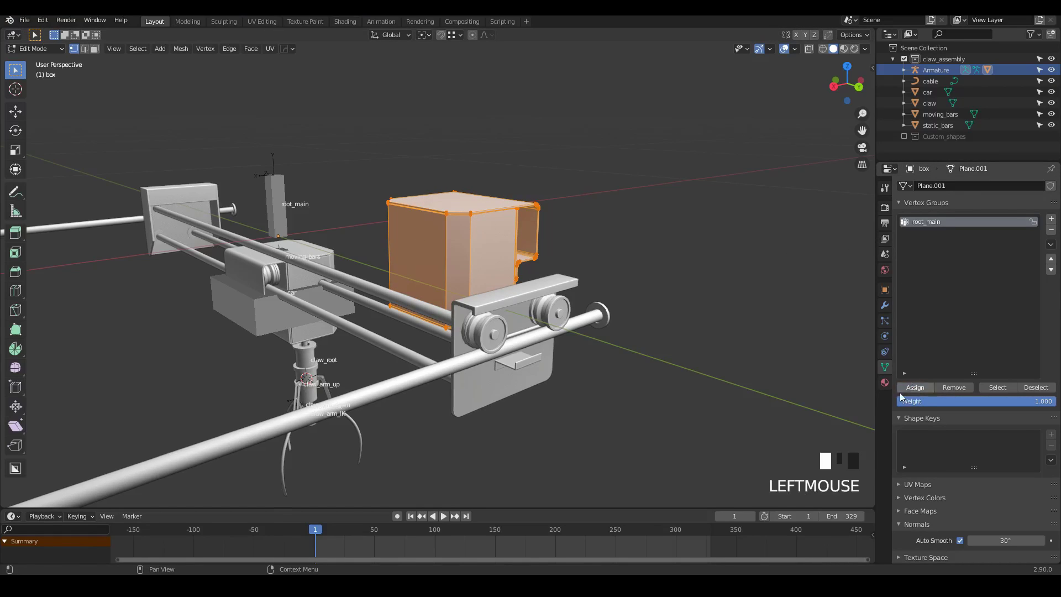
key("Tab")
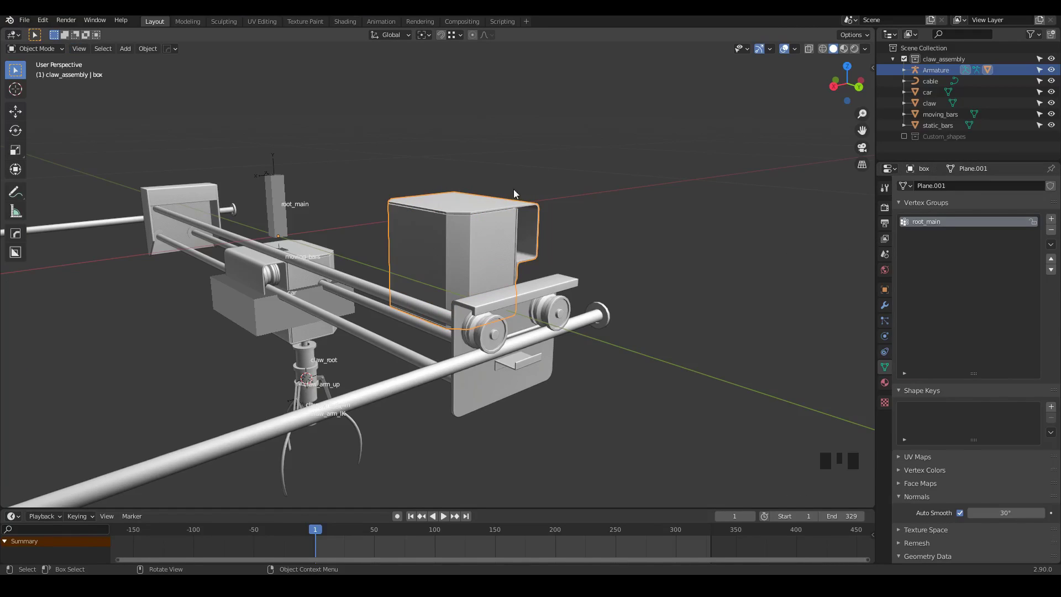
Step: Test the box's binding by rotating the root_main bone and moving it along the X axis, cancelling both transforms
left_click(284, 203)
key("r")
key("r")
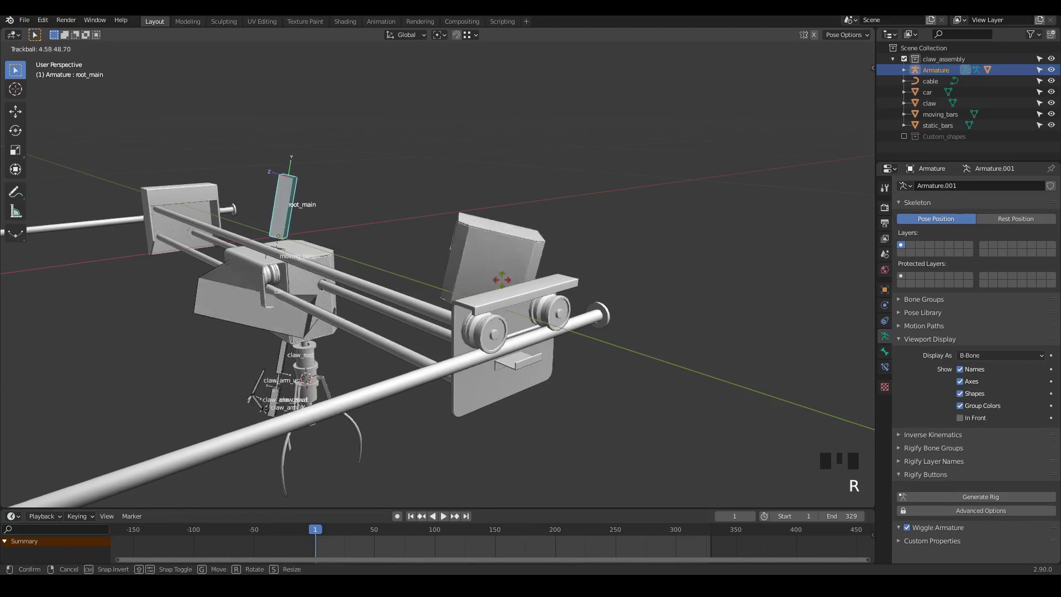
right_click(514, 281)
key("g")
key("x")
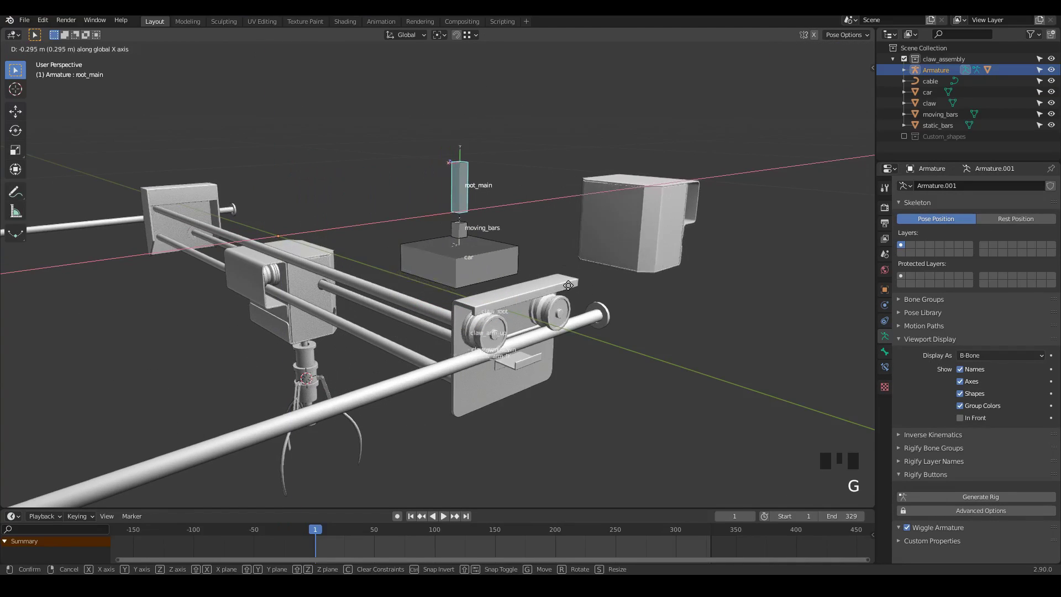
right_click(409, 385)
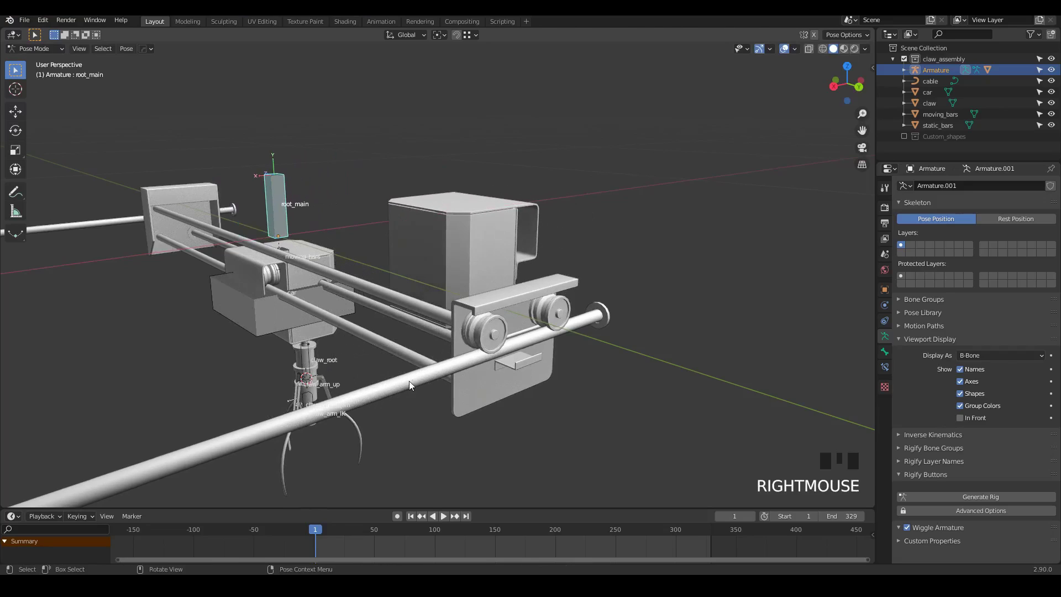
Step: Test-move the car bone to check its effect on the box, cancel the move and reselect the box object
left_click(267, 325)
middle_click_drag(268, 325, 520, 282, "shift")
key("g")
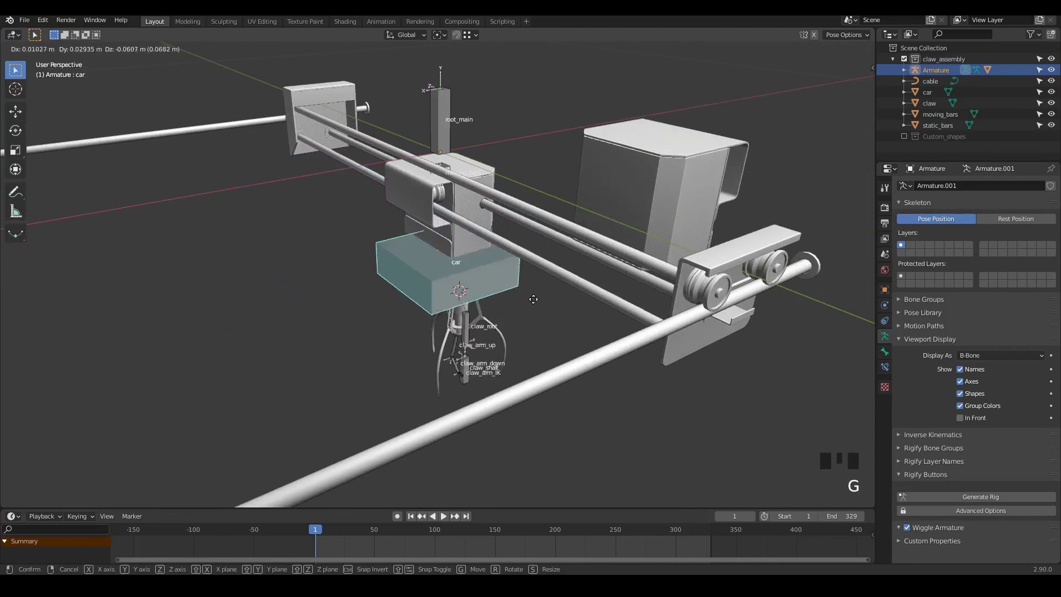
right_click(420, 273)
left_click(695, 213)
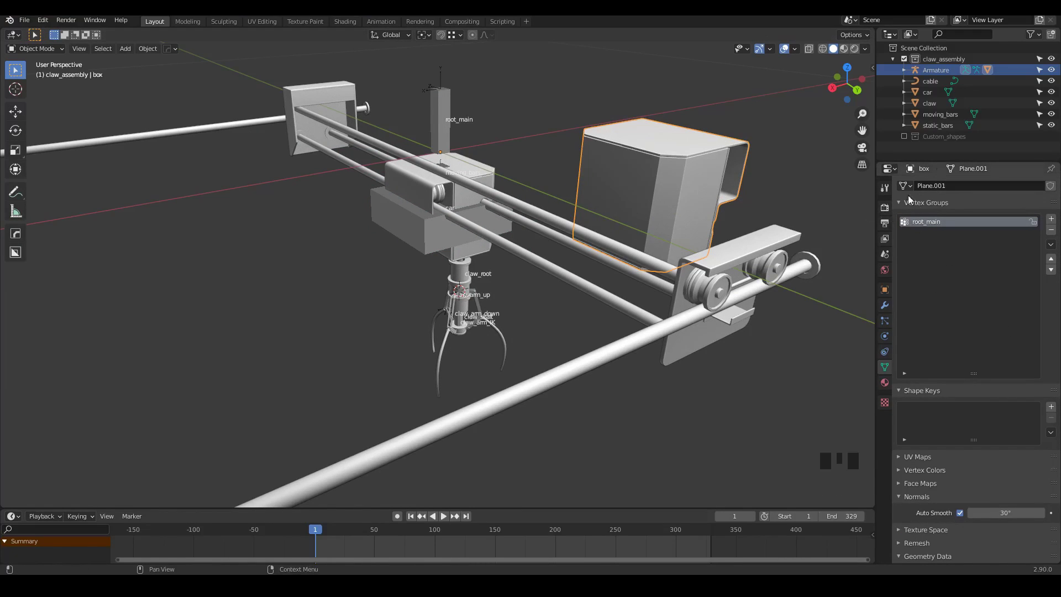
middle_click_drag(585, 223, 459, 251)
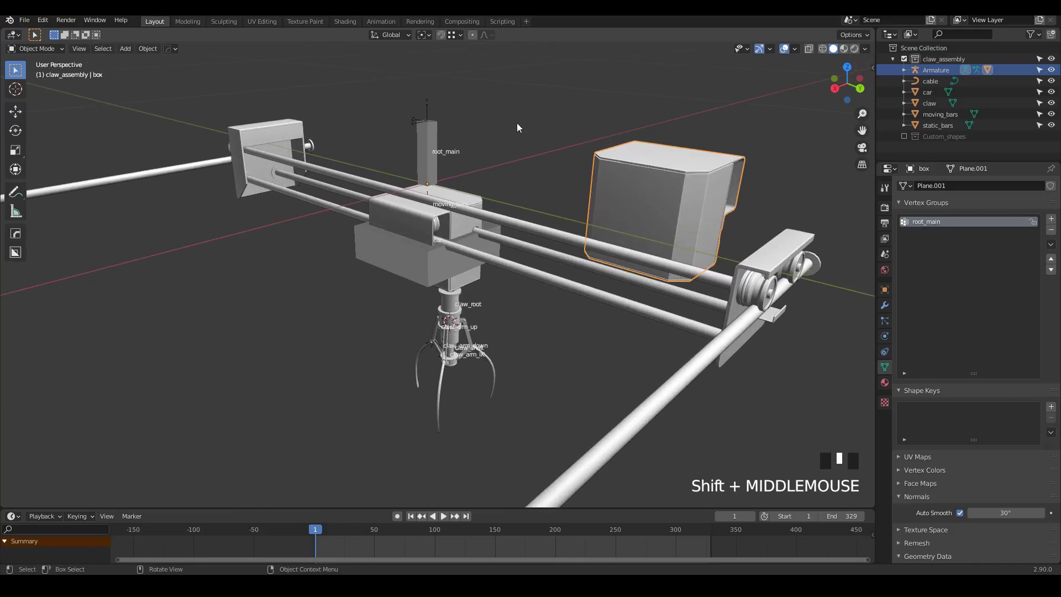
Step: Parent the moving_bars object to the armature using Armature Deform With Empty Groups
left_click(372, 190)
middle_click_drag(328, 188, 369, 152)
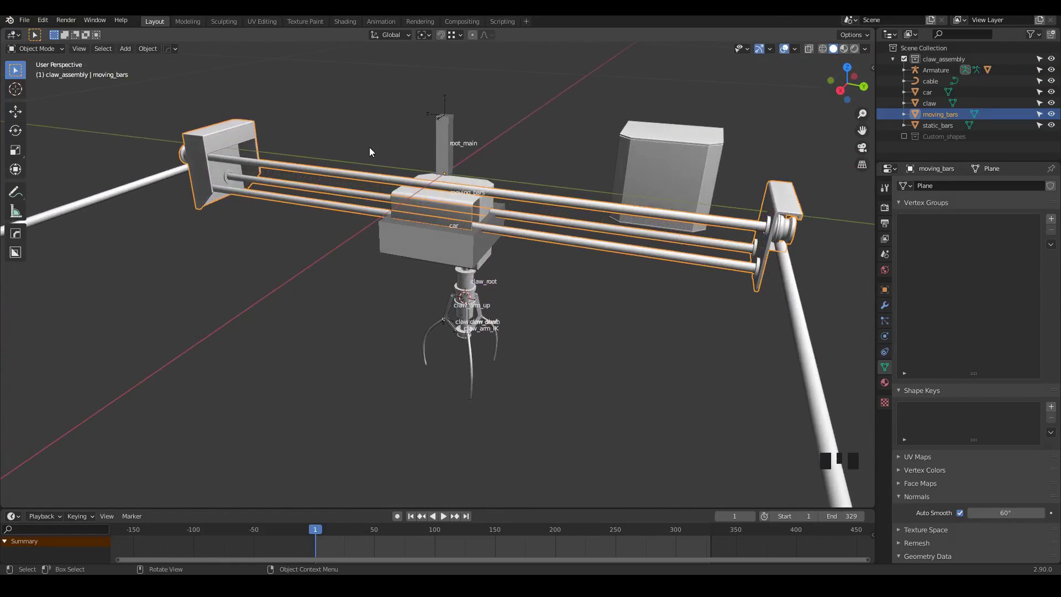
left_click(439, 138, "shift")
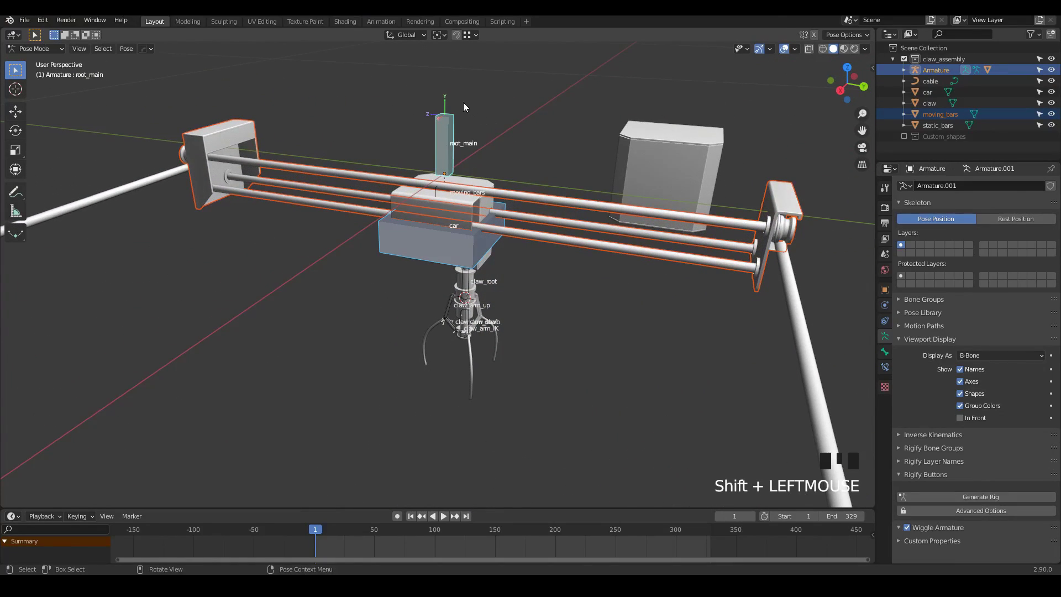
key("ctrl+p")
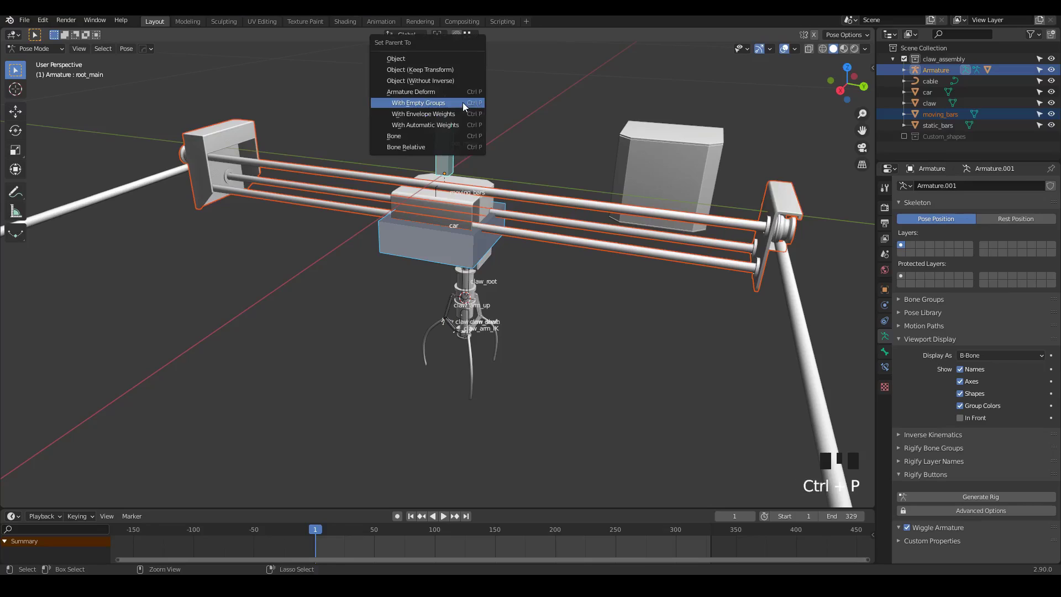
left_click(427, 103)
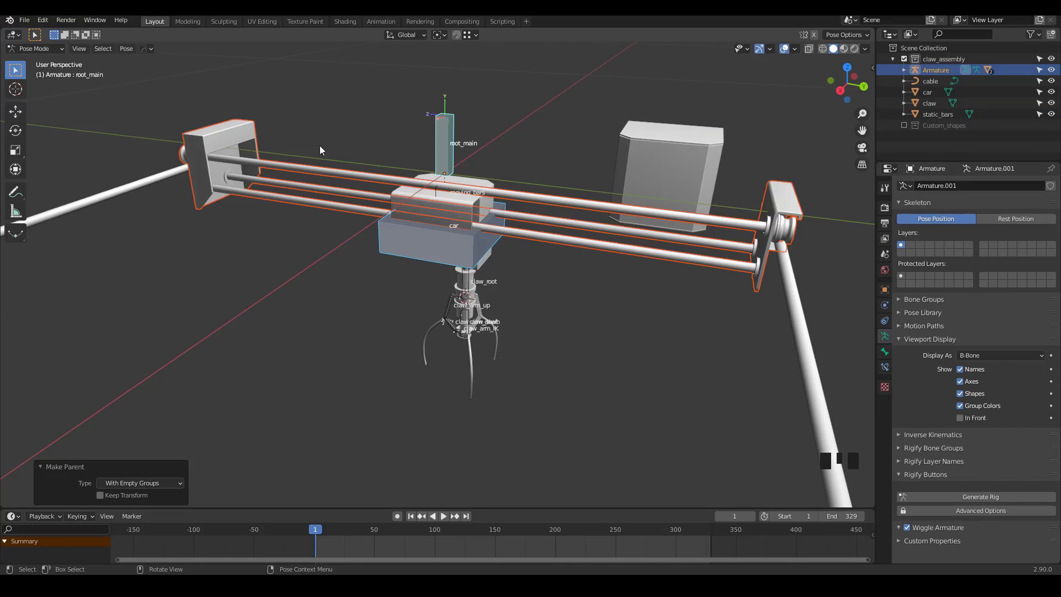
Step: Select the moving_bars object and preview its travel along the X axis, cancelling the move
left_click(563, 203)
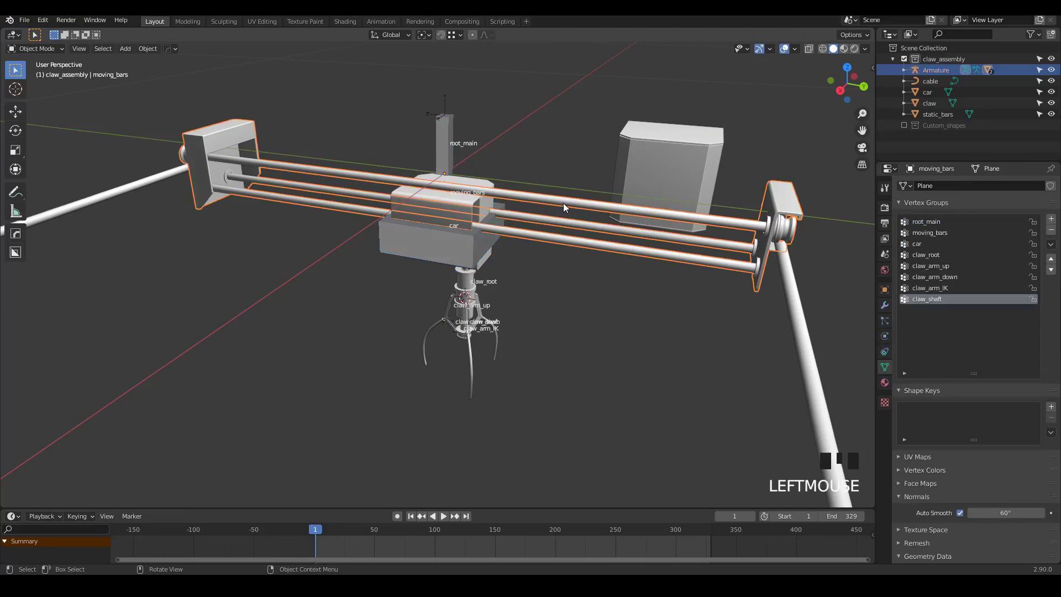
middle_click_drag(562, 203, 444, 166)
scroll(443, 165, "up", 3)
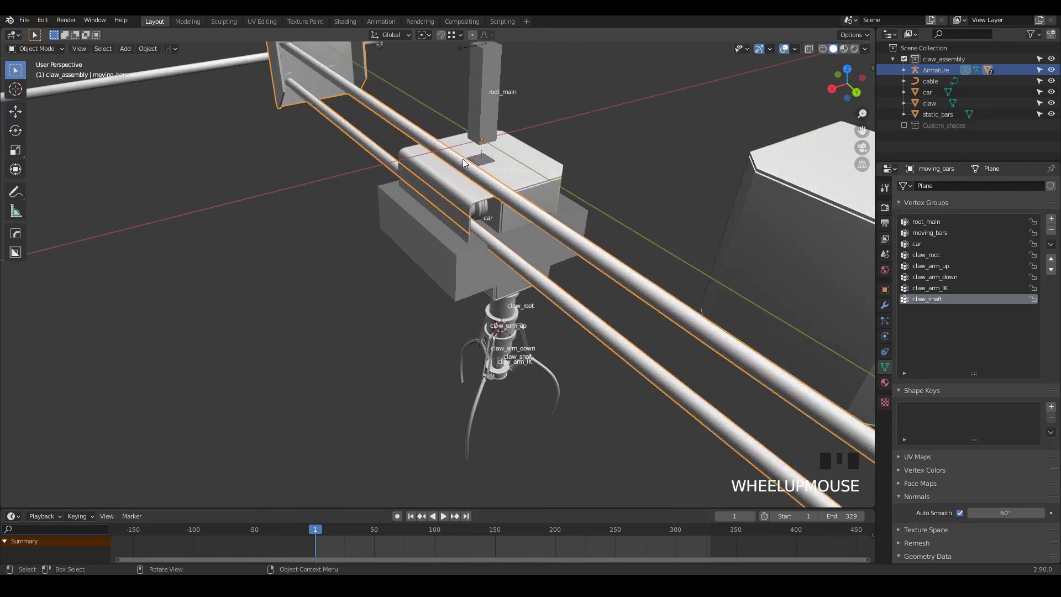
scroll(443, 165, "down", 4)
key("g")
key("x")
right_click(365, 268)
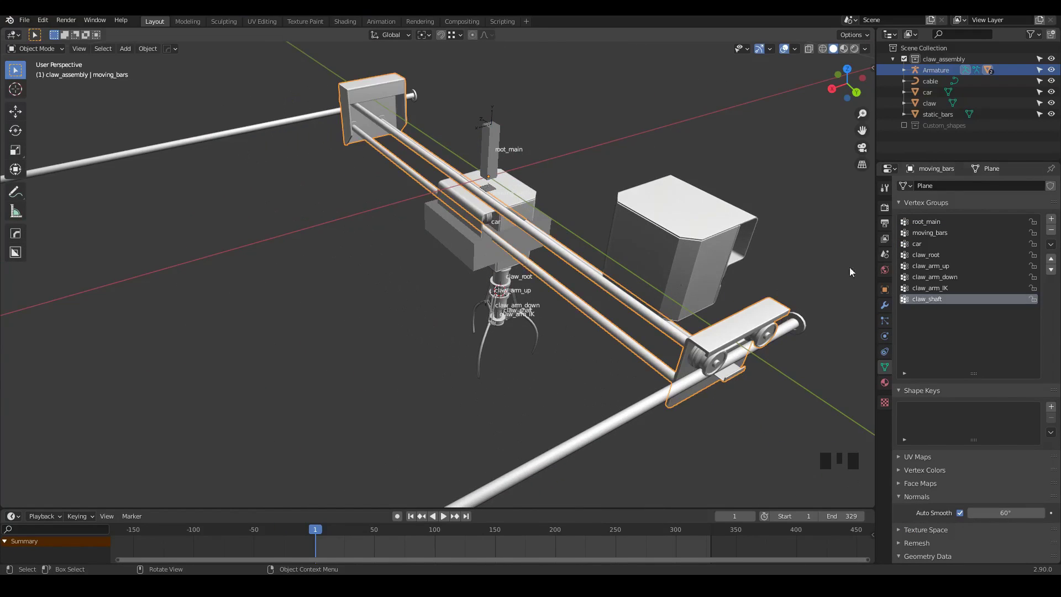
Step: Remove every vertex group except moving_bars from the moving_bars object
left_click(923, 221)
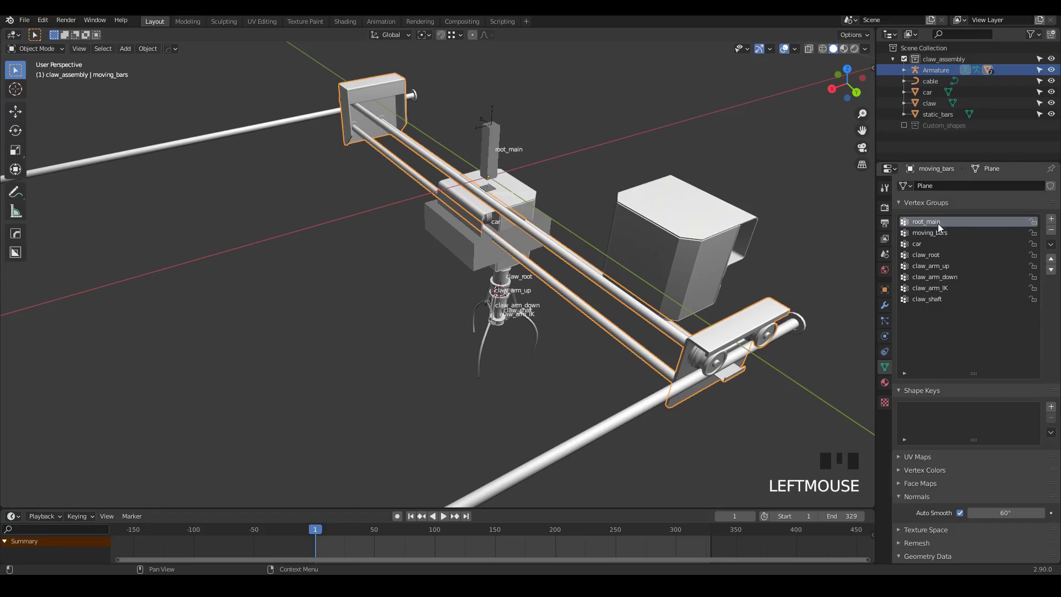
left_click(1051, 230)
left_click(929, 289)
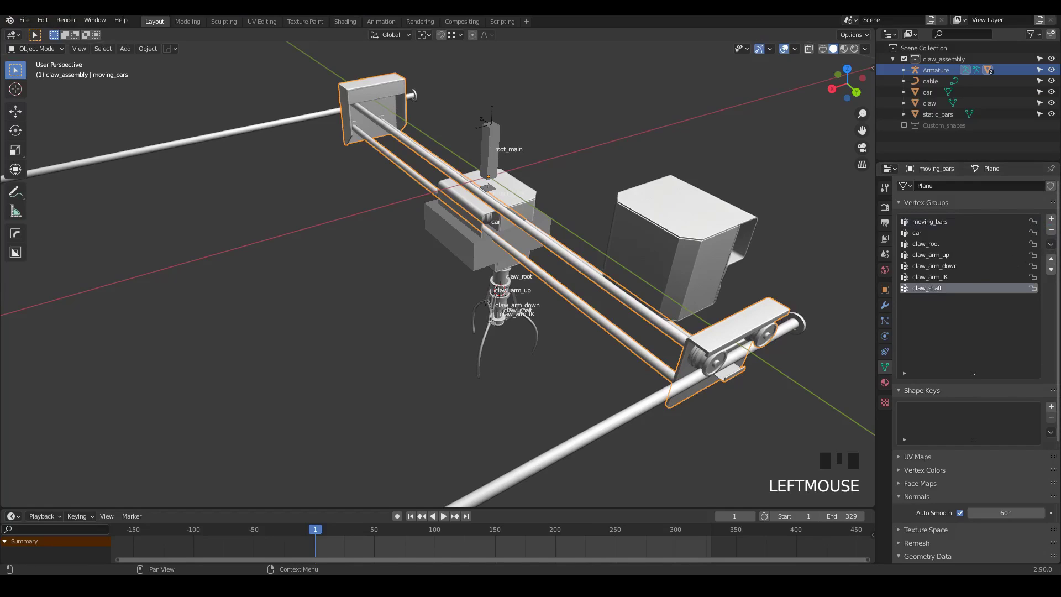
left_click(1052, 230)
left_click(1052, 231)
left_click(1052, 230)
left_click(1052, 230)
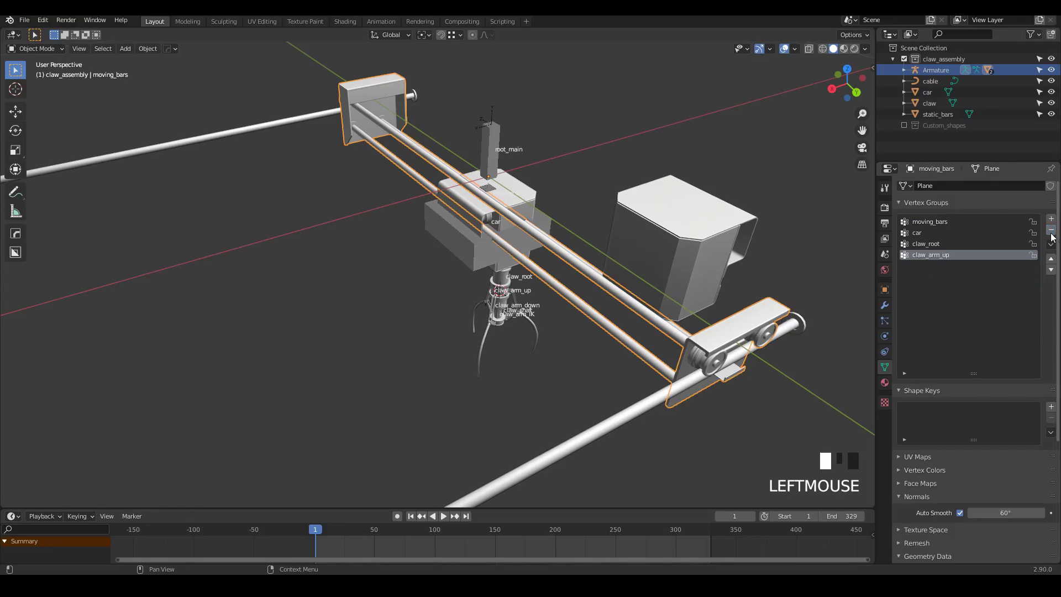
left_click(1051, 230)
left_click(1051, 230)
Step: Assign all vertices of the moving_bars object to the moving_bars vertex group and return to Object Mode
middle_click_drag(555, 282, 559, 259)
key("Tab")
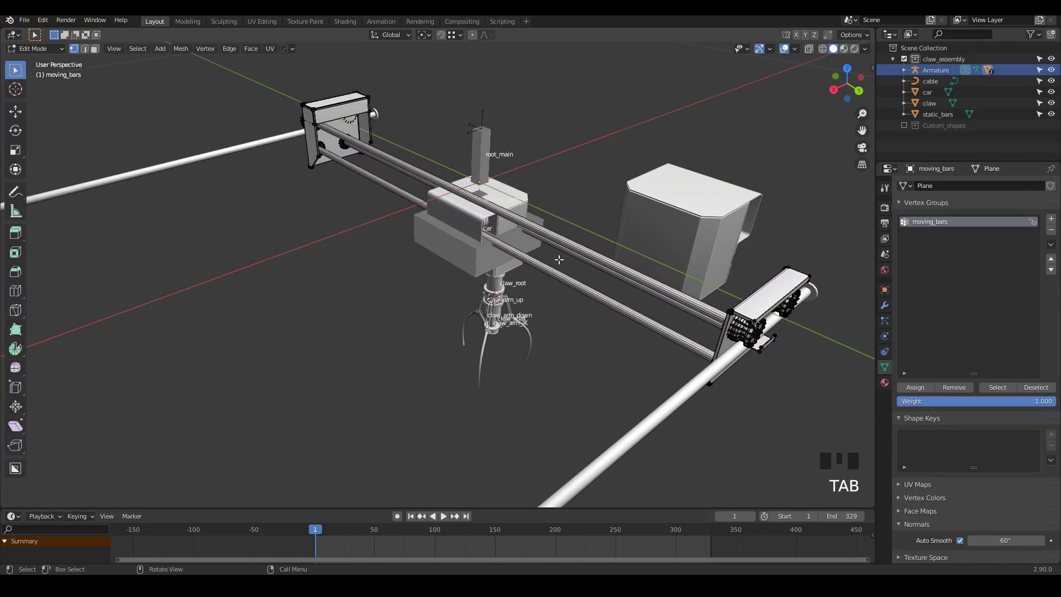
key("a")
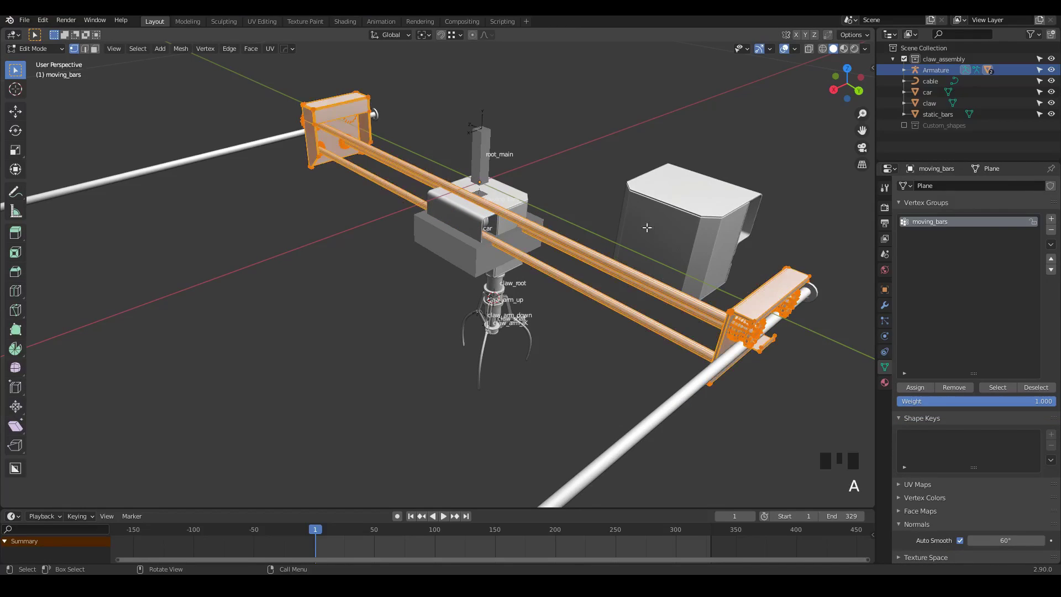
left_click(915, 387)
key("Tab")
Step: Test the bars' binding by moving the moving_bars bone along X and root_main freely, cancelling both moves
left_click(467, 165)
middle_click_drag(517, 193, 479, 206)
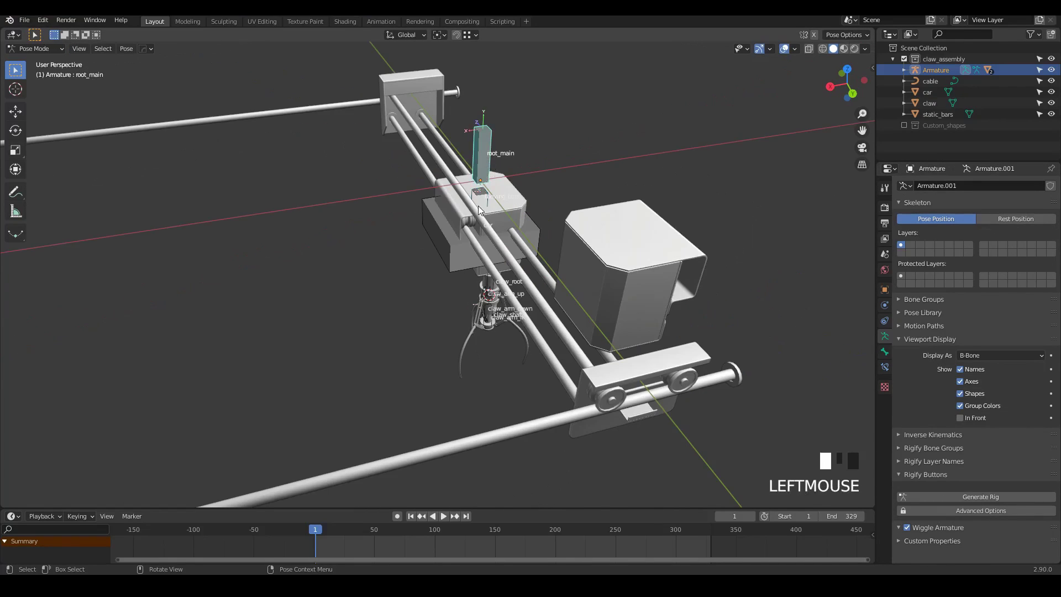
left_click(478, 208)
key("g")
key("x")
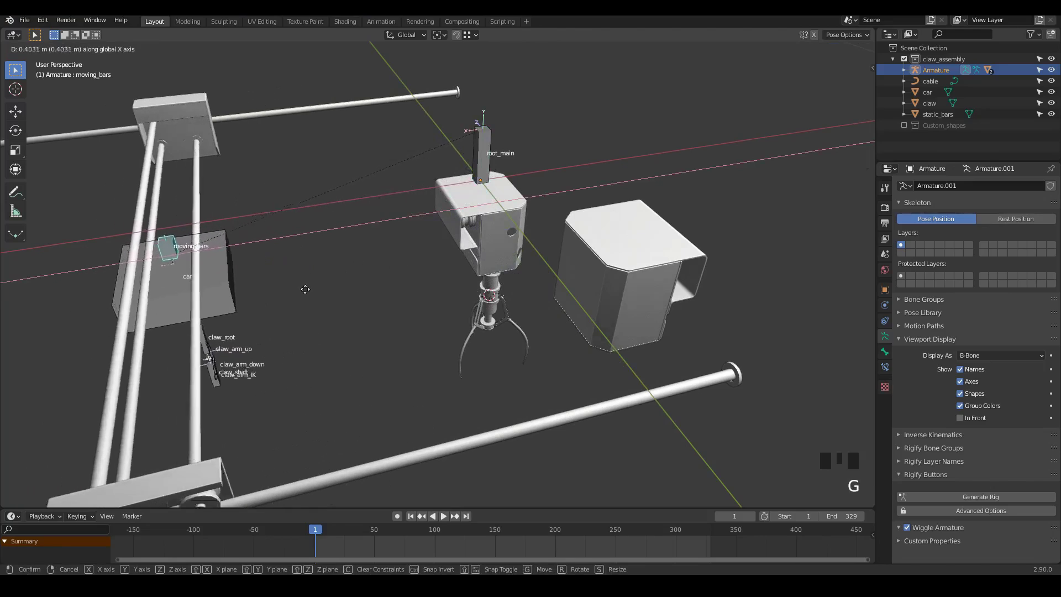
right_click(486, 183)
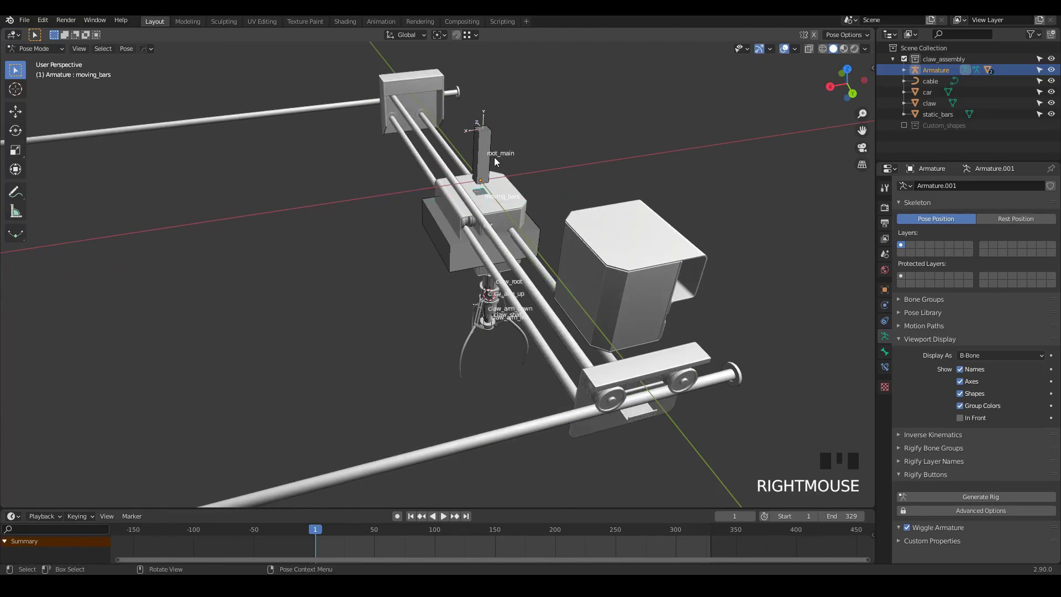
left_click(480, 151)
key("g")
right_click(373, 221)
Step: In the armature's Edit Mode, scale the car bone to about 0.417 and reduce its B-Bone display size
scroll(470, 237, "up", 3)
middle_click_drag(381, 238, 513, 223)
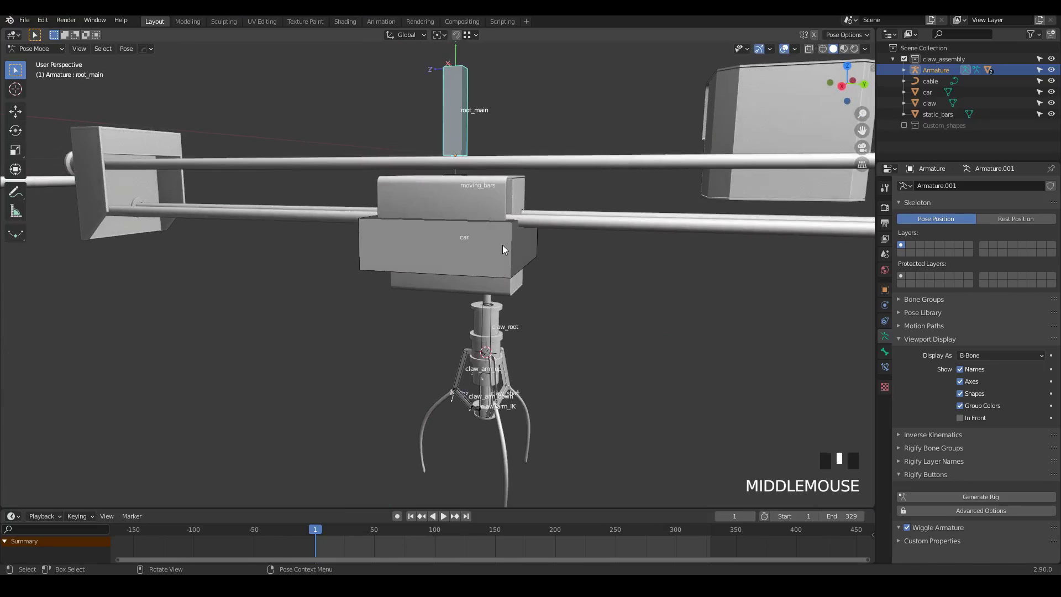
scroll(479, 227, "up", 3)
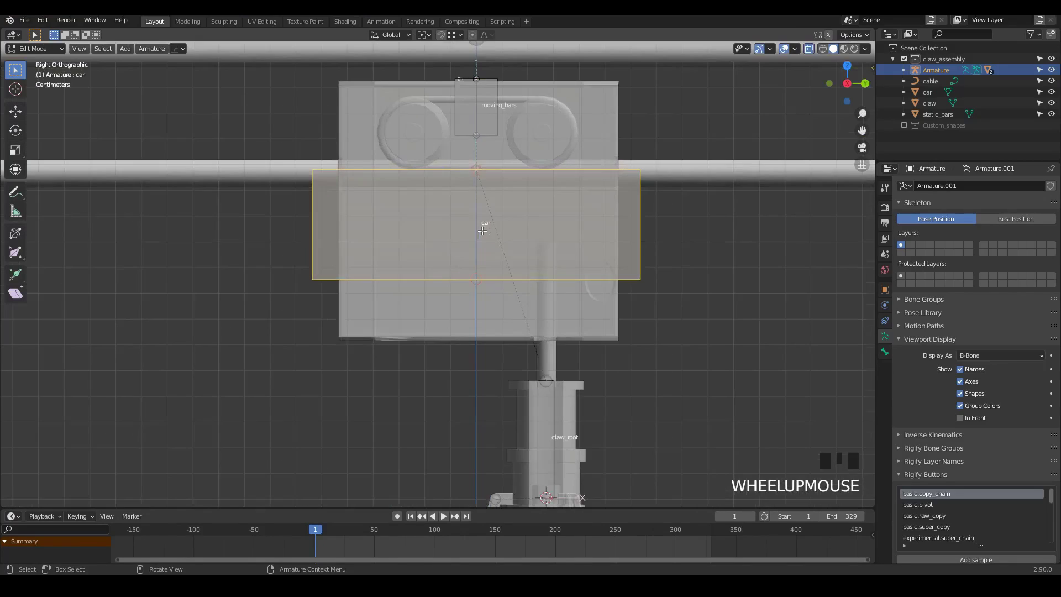
scroll(376, 190, "down", 3)
key("s")
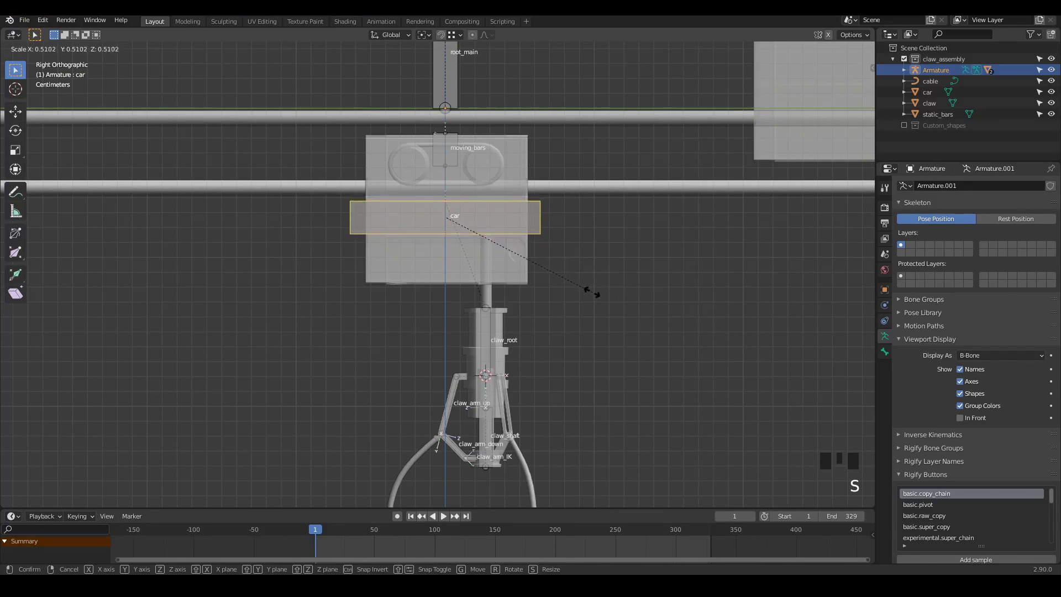
left_click(563, 286)
key("ctrl+alt+s")
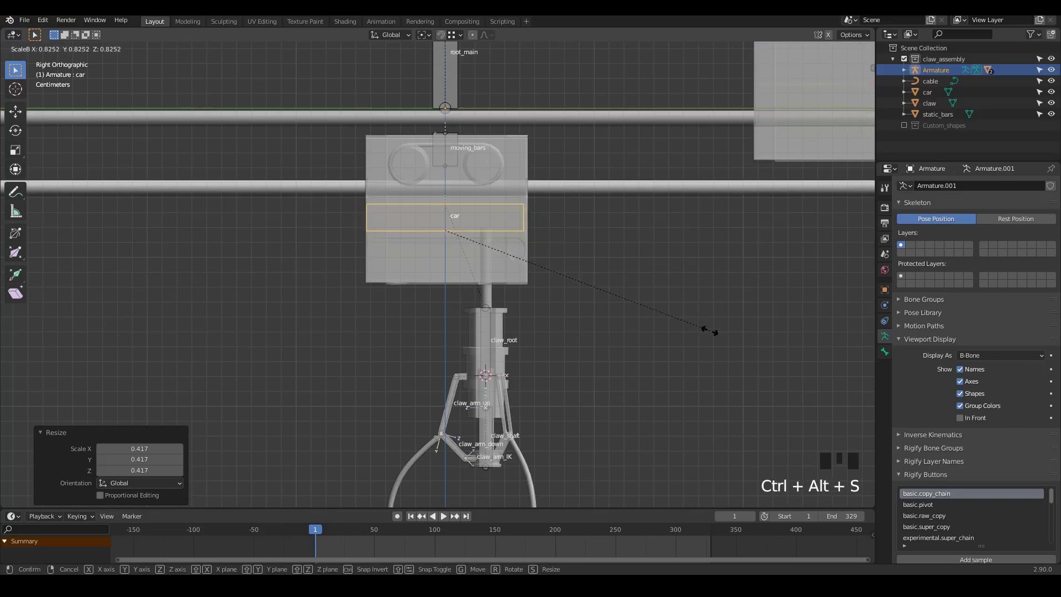
left_click(693, 330)
Step: Parent the car object to the armature using Armature Deform With Empty Groups
middle_click_drag(679, 326, 420, 287)
scroll(402, 283, "down", 2)
scroll(401, 280, "down", 1)
left_click(390, 221)
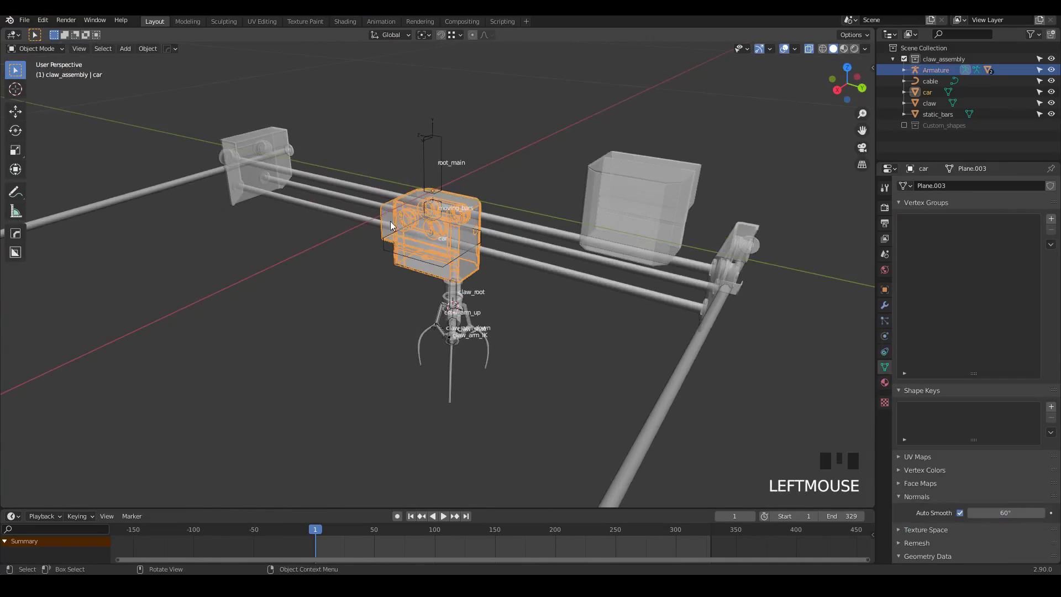
scroll(391, 222, "up", 4)
middle_click_drag(414, 230, 436, 235)
key("Tab")
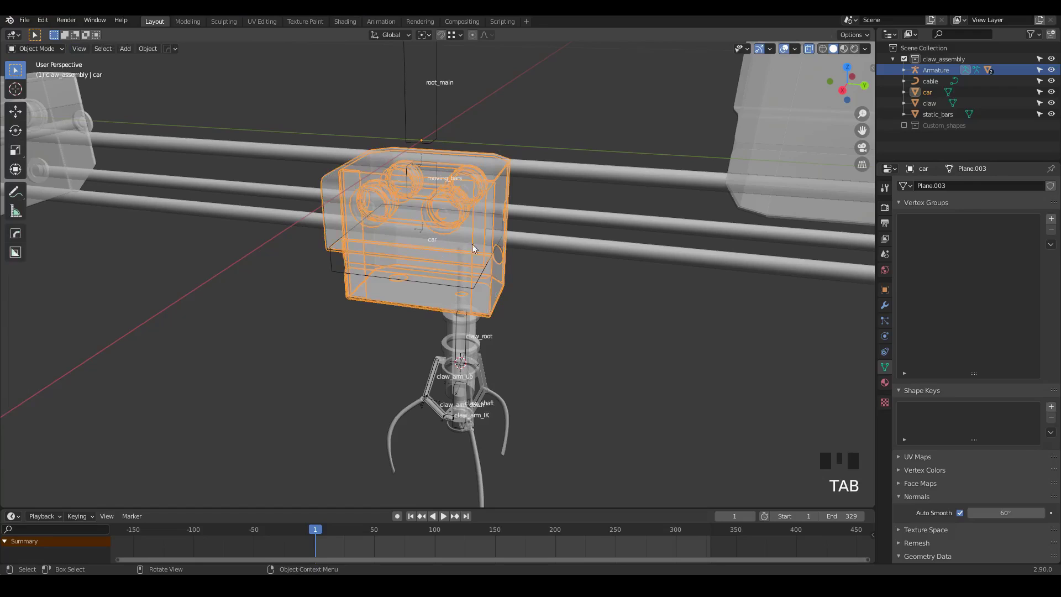
left_click(440, 98, "shift")
key("ctrl+p")
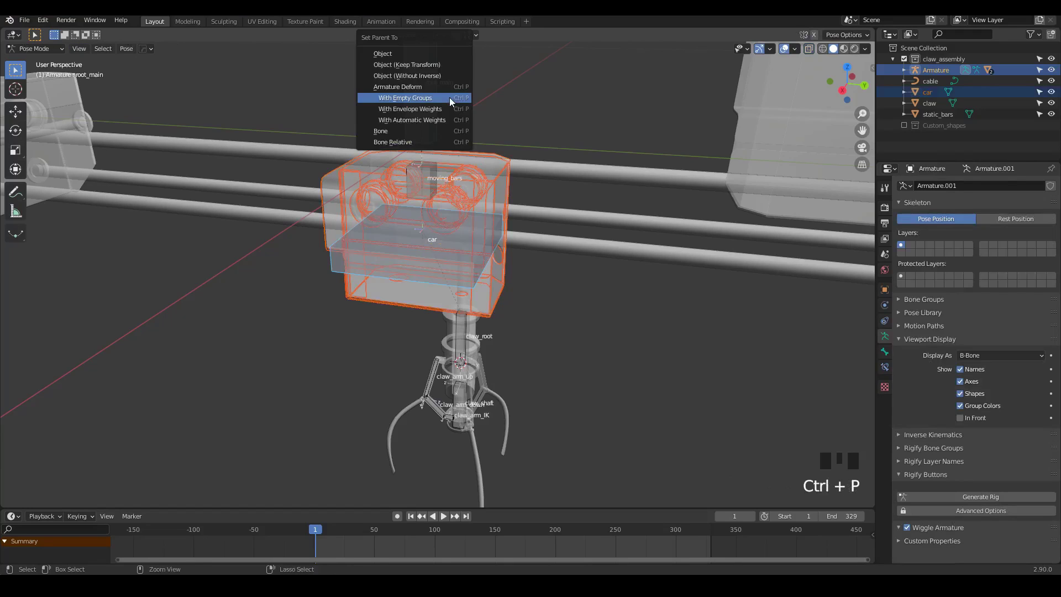
left_click(450, 98)
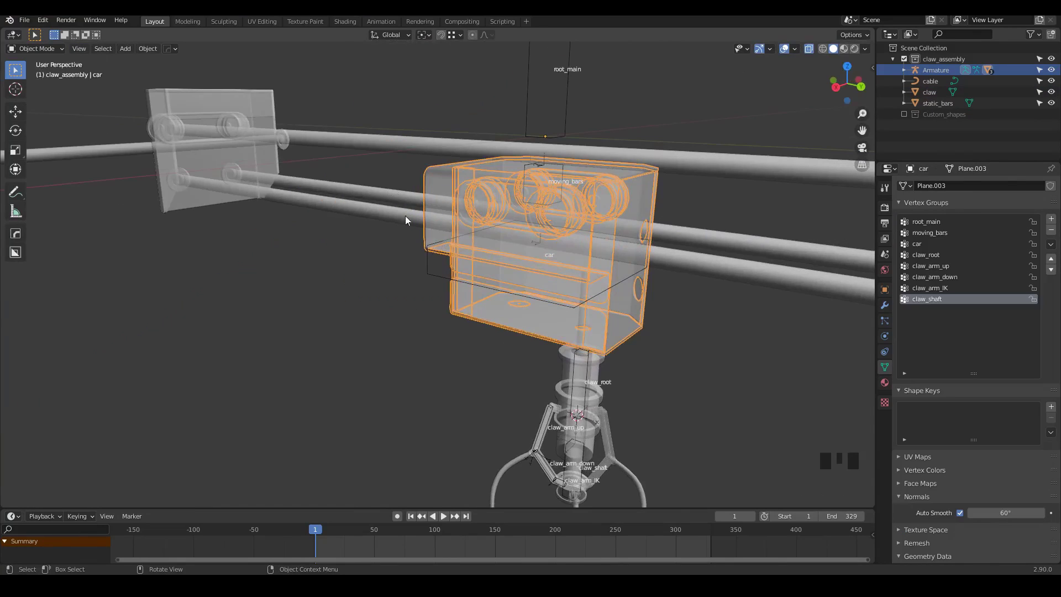
middle_click_drag(406, 215, 380, 237)
middle_click_drag(380, 237, 361, 234, "shift")
scroll(355, 263, "down", 2)
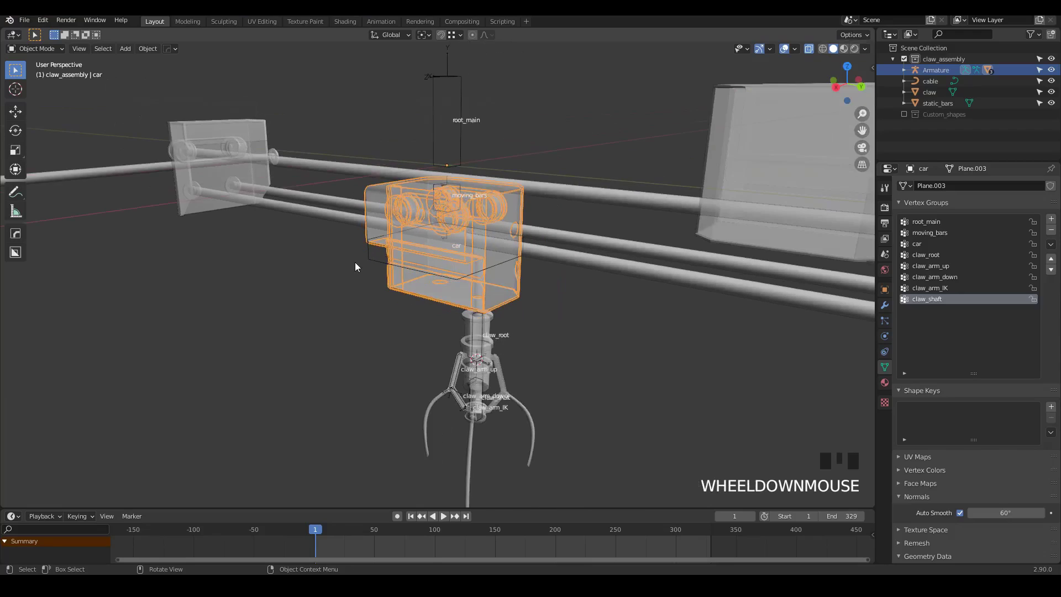
mouse_move(449, 267)
middle_mouse_down()
mouse_move(426, 258)
mouse_move(442, 259)
middle_mouse_up()
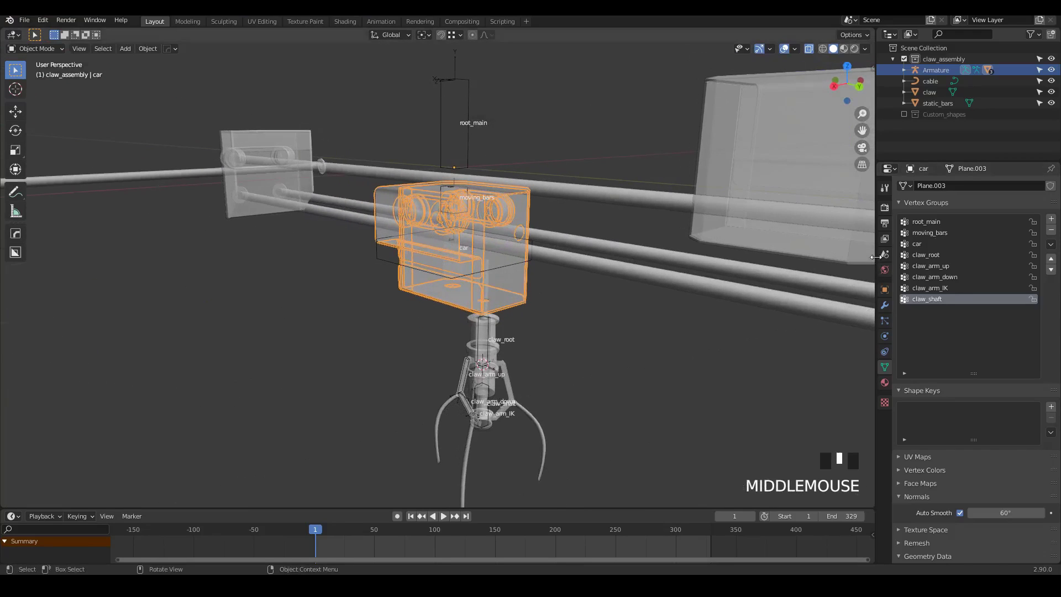
Step: Remove every vertex group from the car object except the car group
left_click(1051, 230)
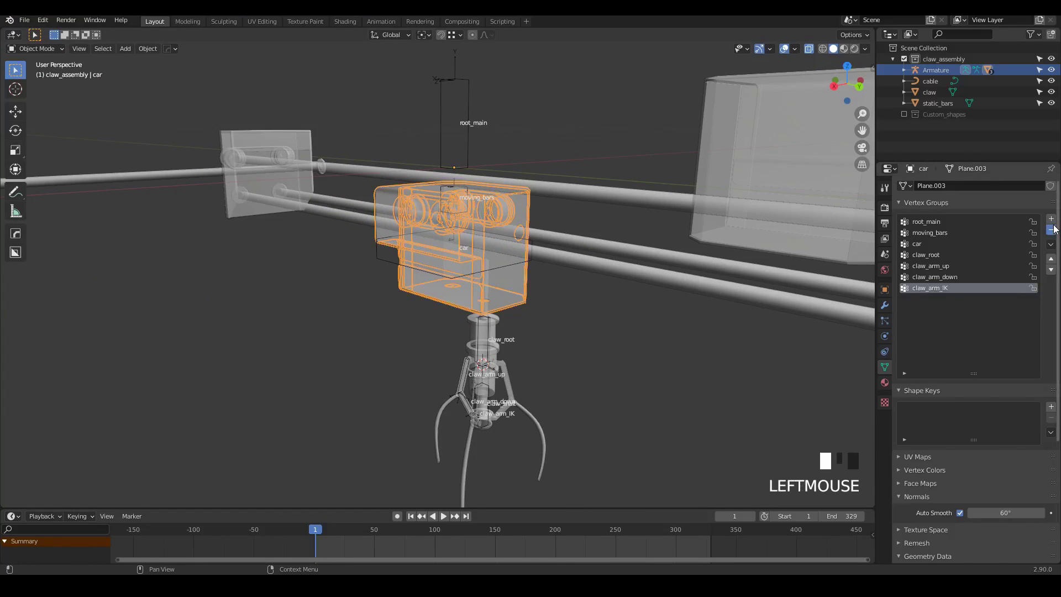
left_click(1051, 230)
left_click(1051, 229)
left_click(1051, 230)
left_click(1051, 230)
middle_click_drag(446, 279, 477, 280)
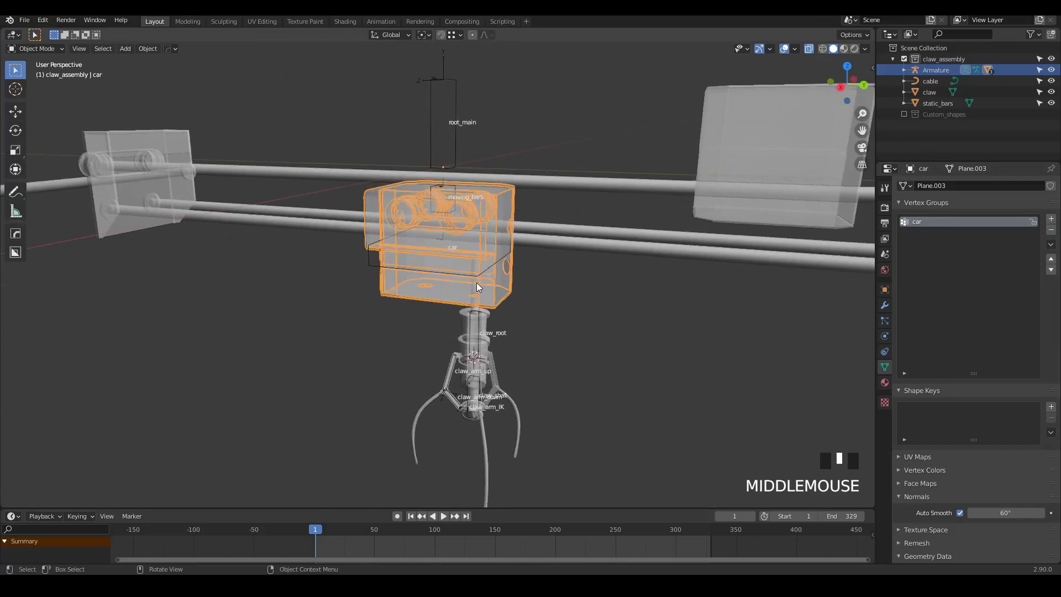
Step: In Edit Mode, assign all vertices of the car object to the car vertex group
key("Tab")
key("a")
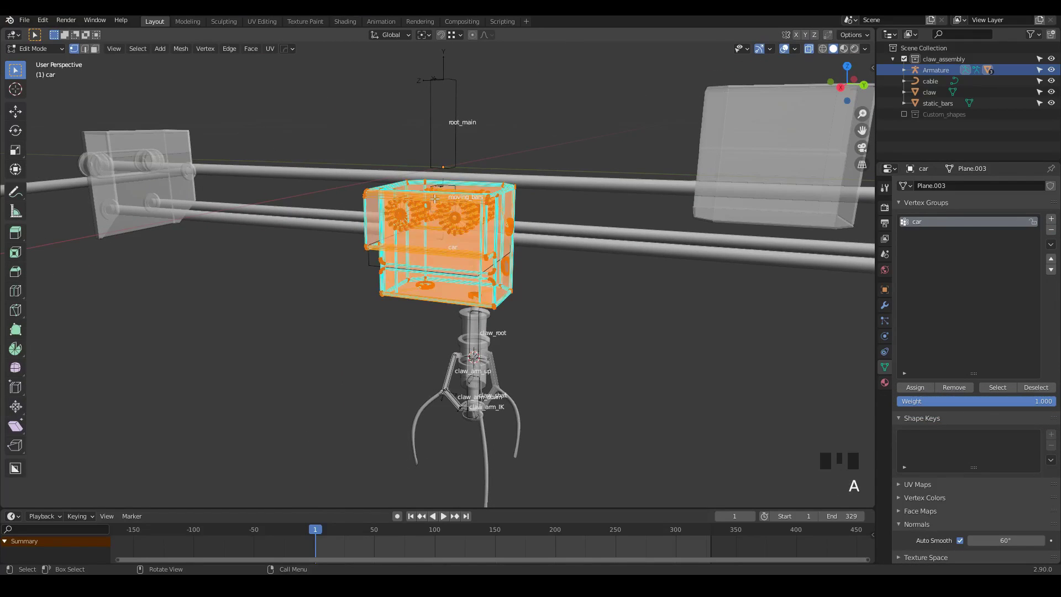
key("a")
key("a")
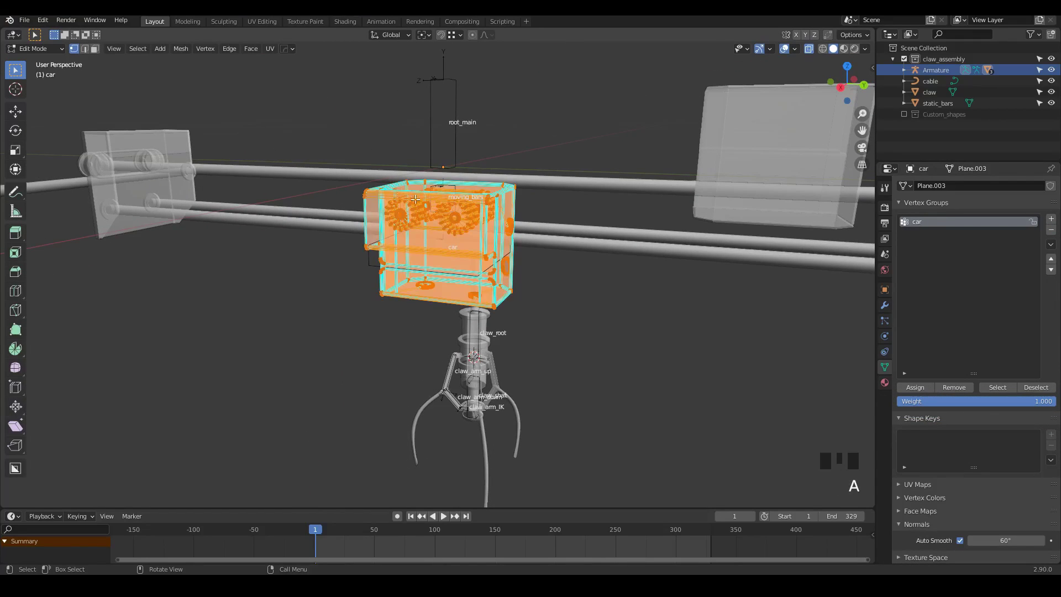
left_click(922, 386)
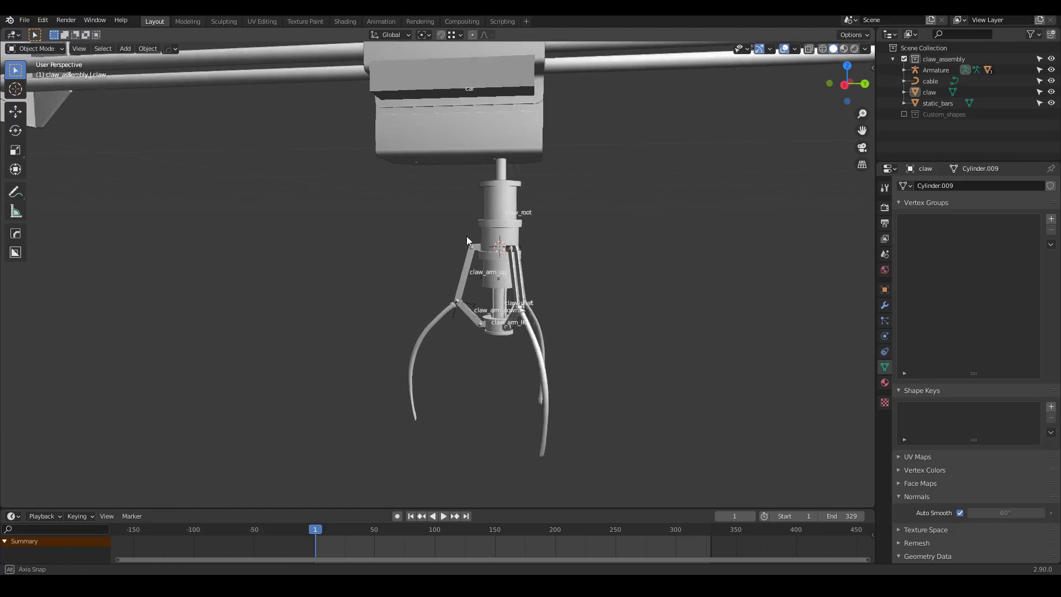
Step: Test the claw_shaft bone by moving it along Z in Pose Mode, cancelling the move
mouse_move(467, 236)
middle_mouse_down()
mouse_move(479, 235)
mouse_move(467, 255)
middle_mouse_up()
left_click(504, 224)
middle_click_drag(449, 294, 502, 299)
scroll(532, 306, "up", 2)
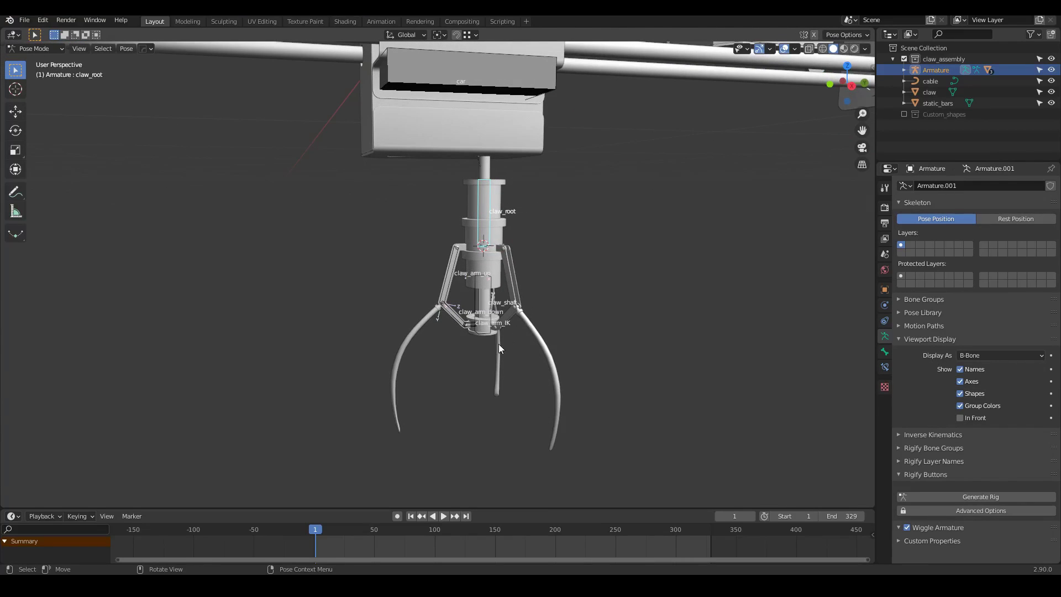
scroll(490, 369, "up", 2)
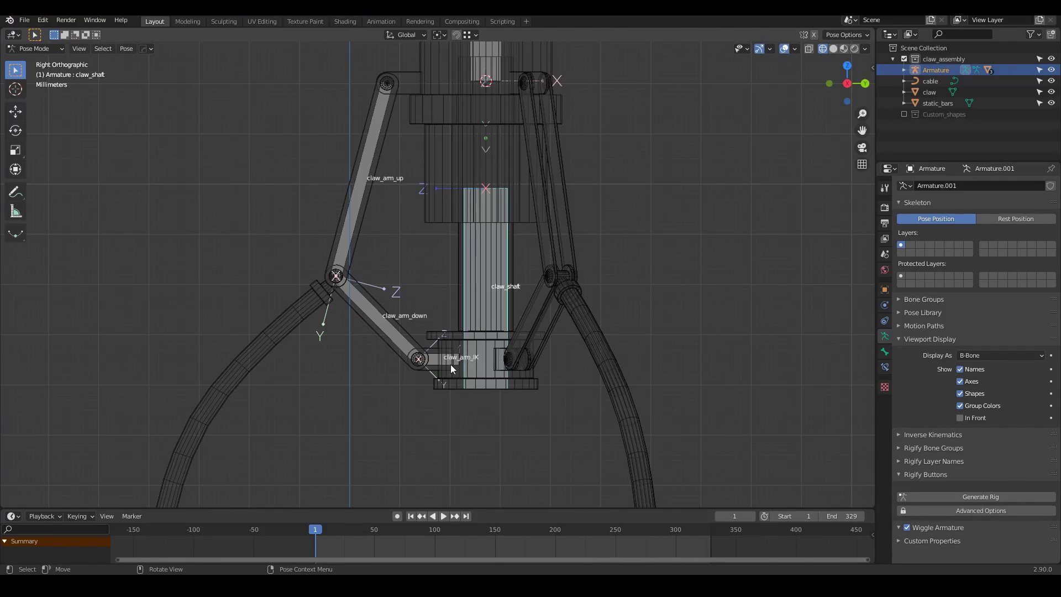
left_click(442, 365)
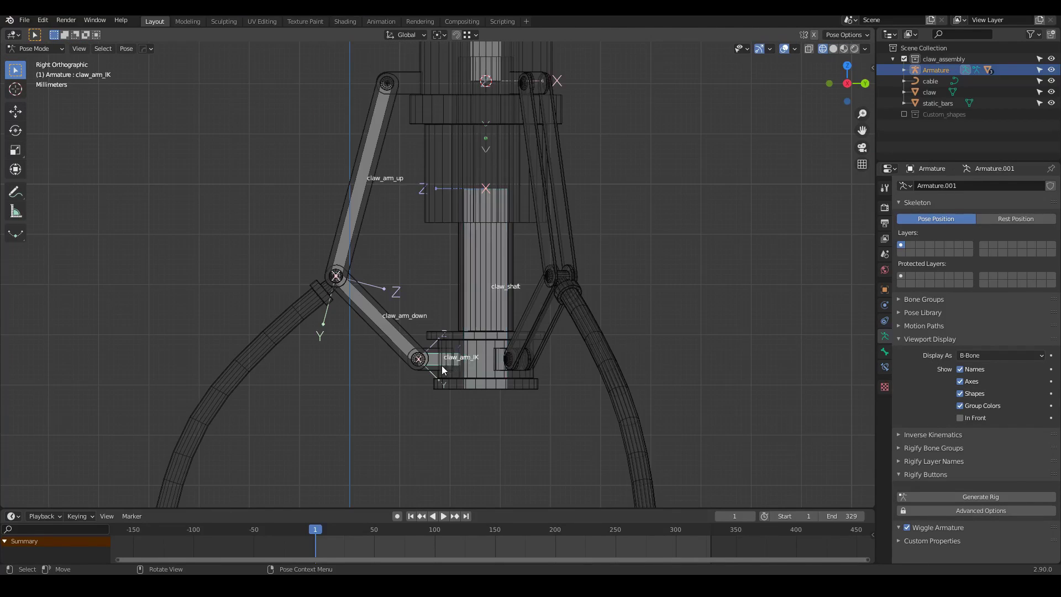
left_click(482, 290)
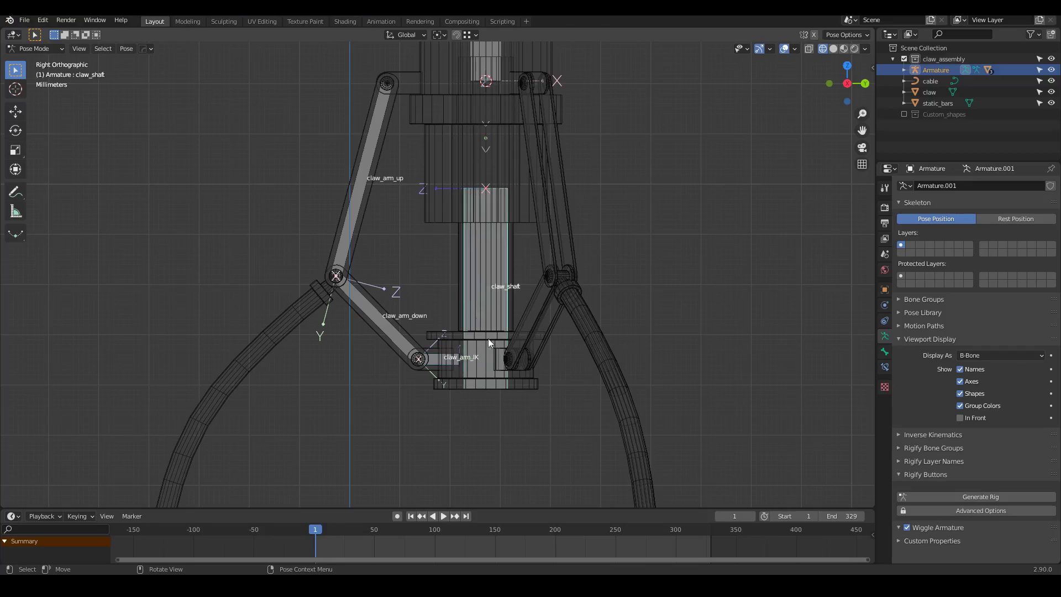
key("g")
key("z")
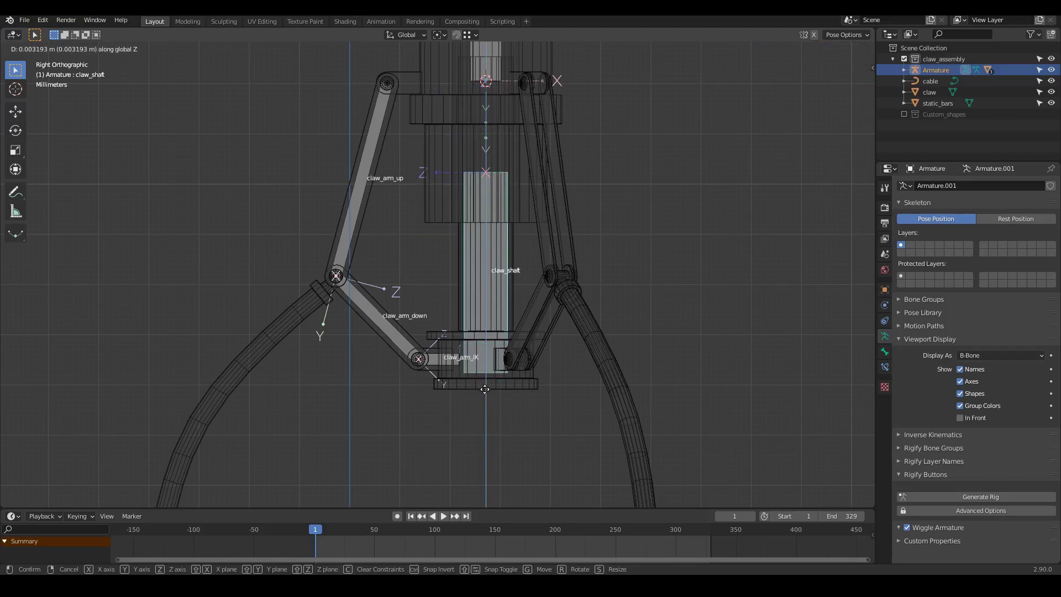
right_click(465, 381)
Step: In the armature's Edit Mode, replace the claw_arm_IK bone's parent with claw_shaft
left_click(435, 367)
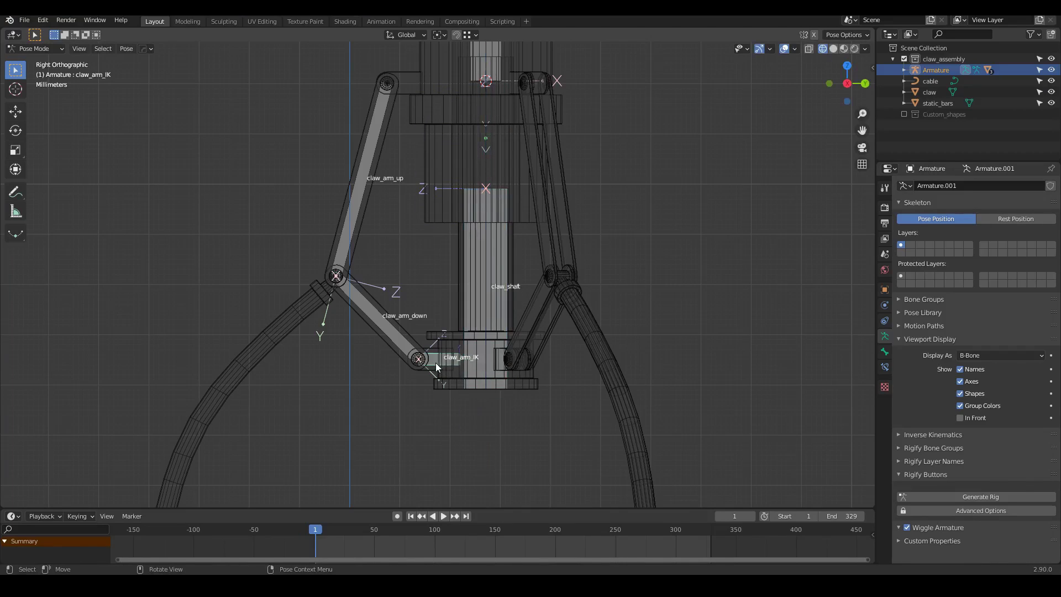
key("Tab")
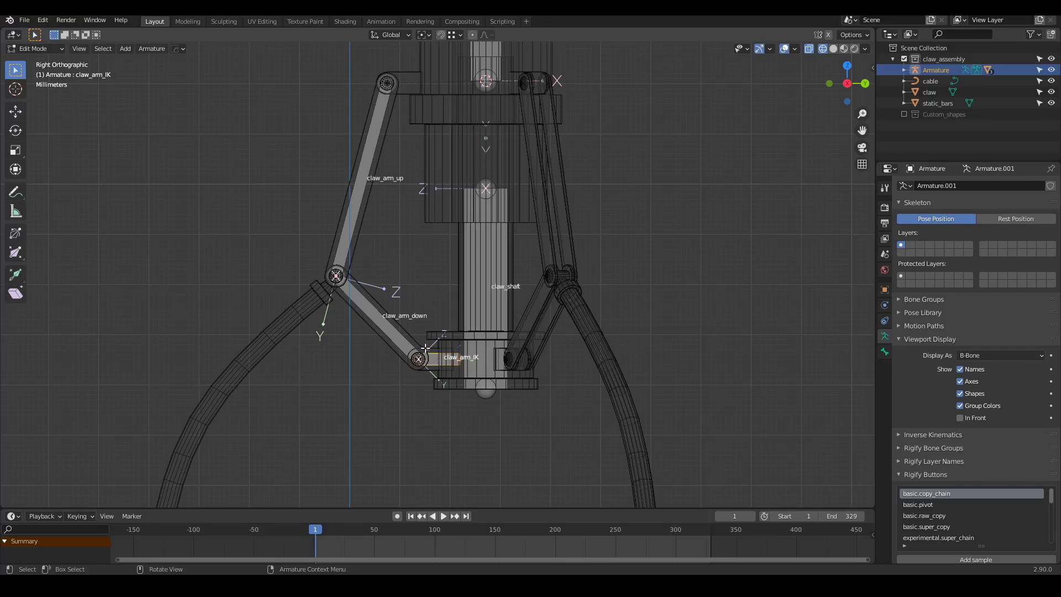
key("g")
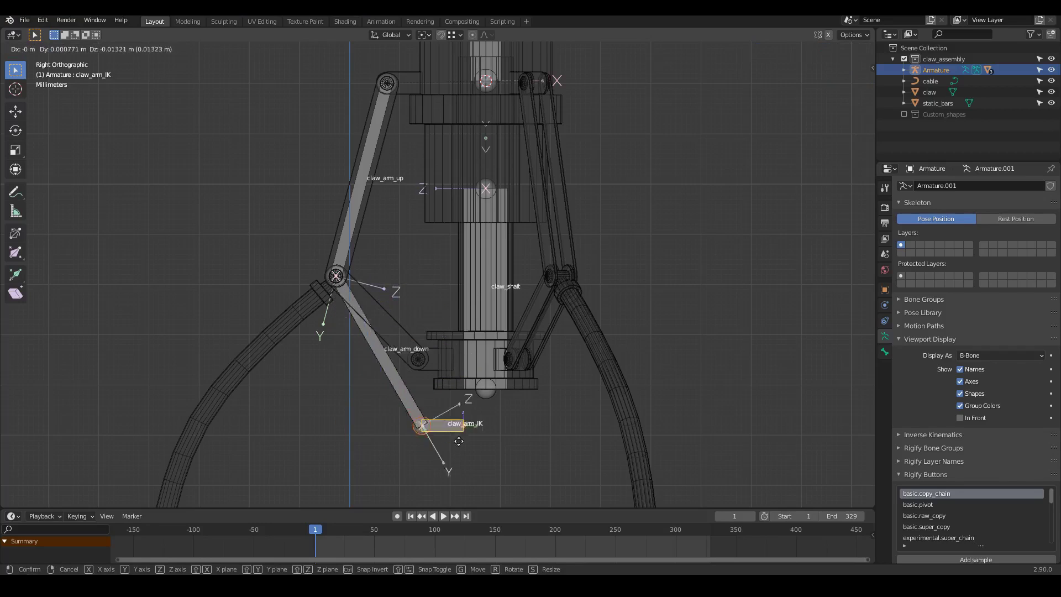
right_click(429, 393)
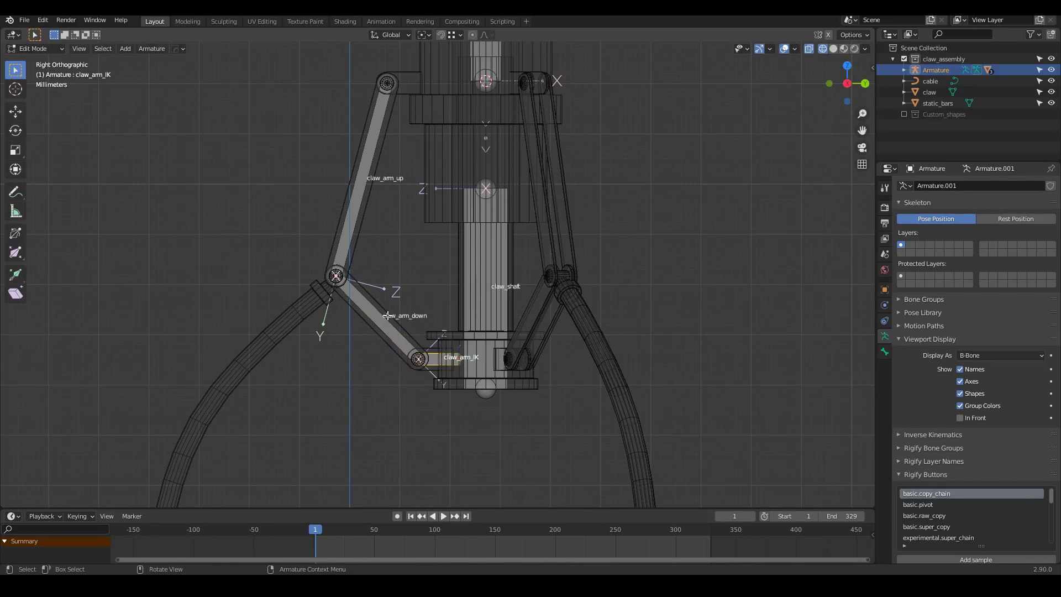
left_click(885, 351)
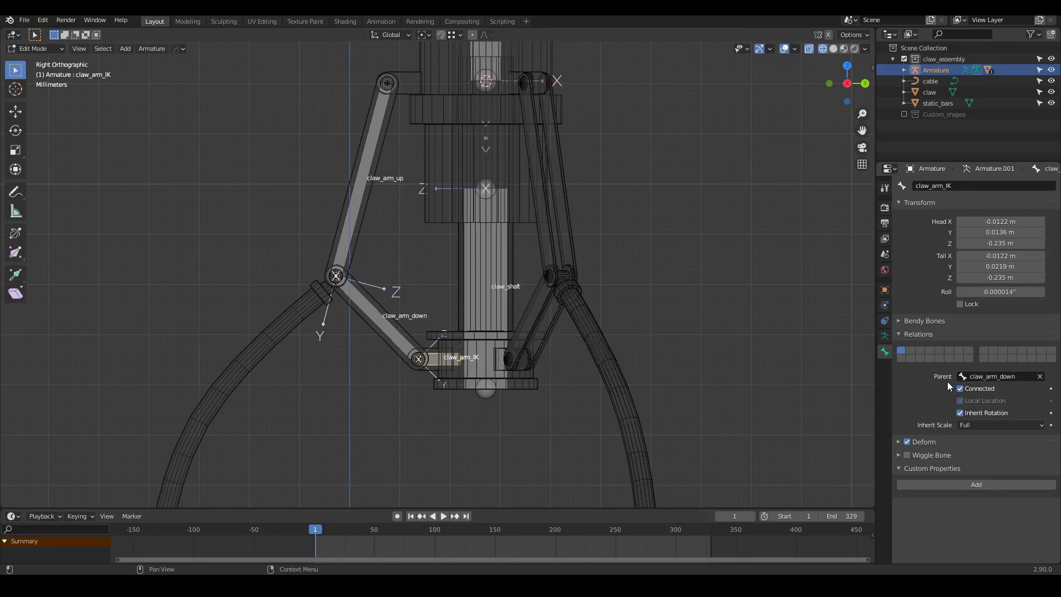
left_click(1039, 377)
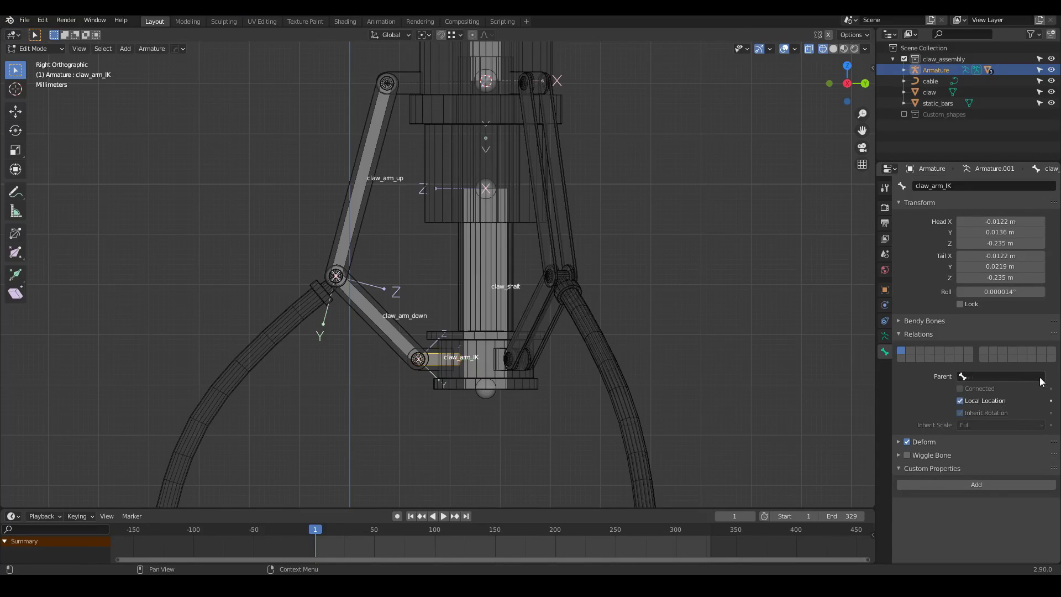
left_click(1030, 376)
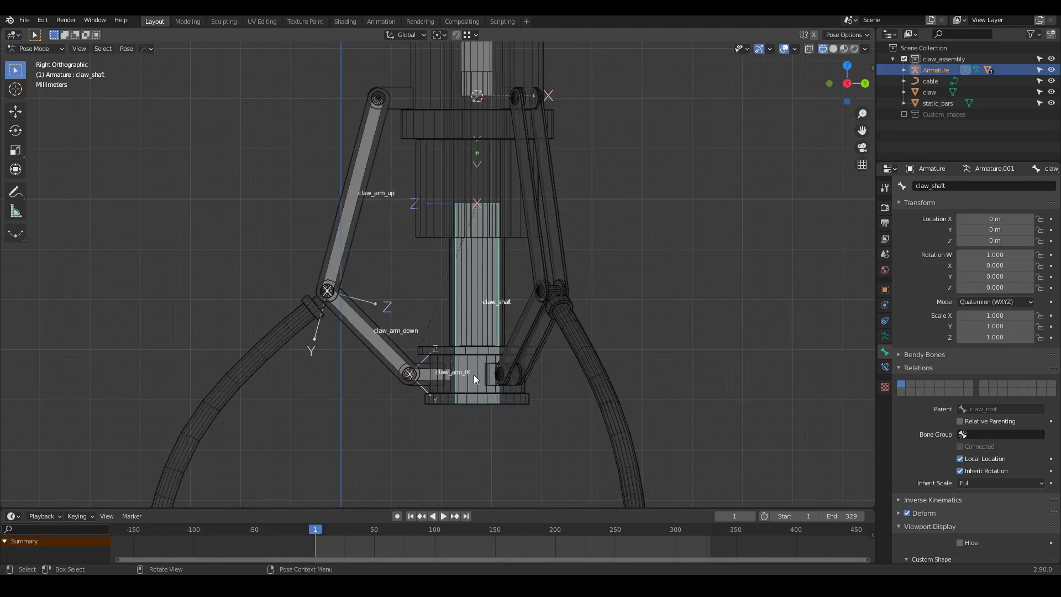
Step: Test the claw_arm_IK bone's new parenting by moving claw_shaft along Z, cancelling the move
key("g")
key("z")
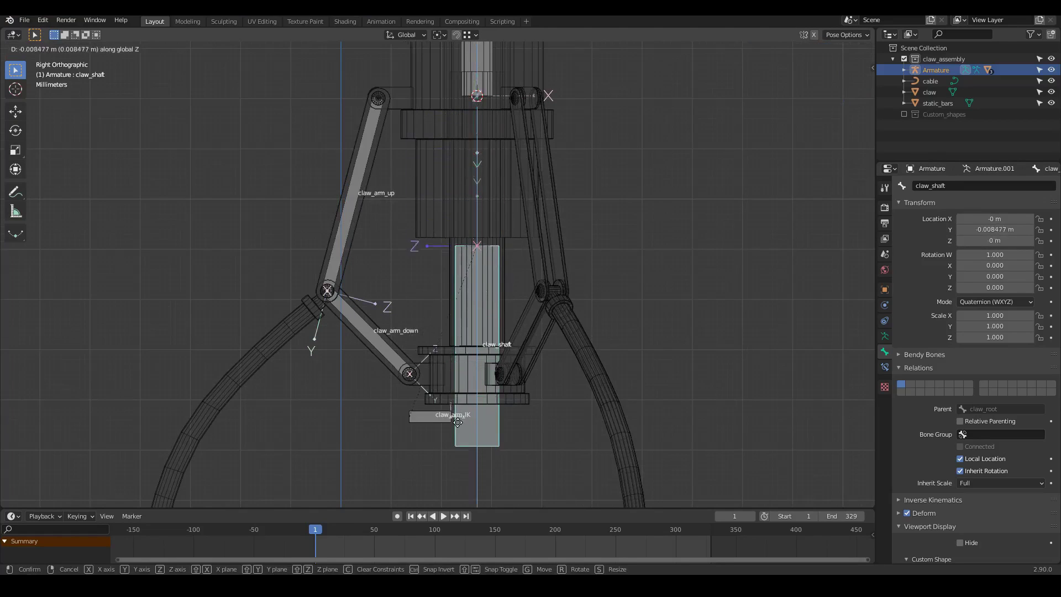
right_click(455, 373)
Step: Examine how the claw_arm_IK, claw_shaft and claw_arm_down bones relate at the claw arm's lower joint
scroll(455, 372, "up", 2)
left_click(447, 373)
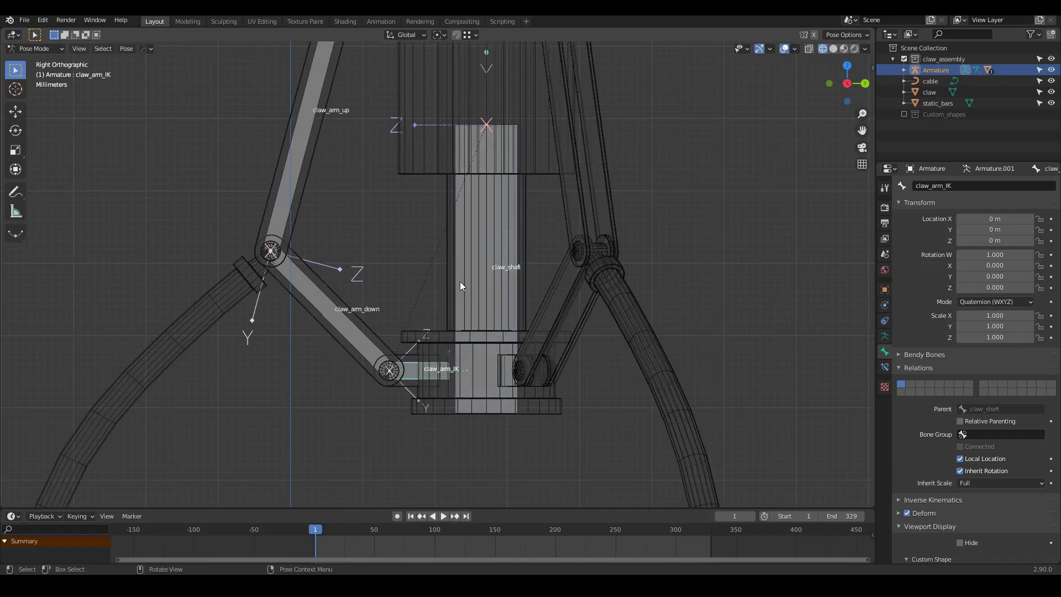
left_click(459, 282)
scroll(491, 377, "down", 2)
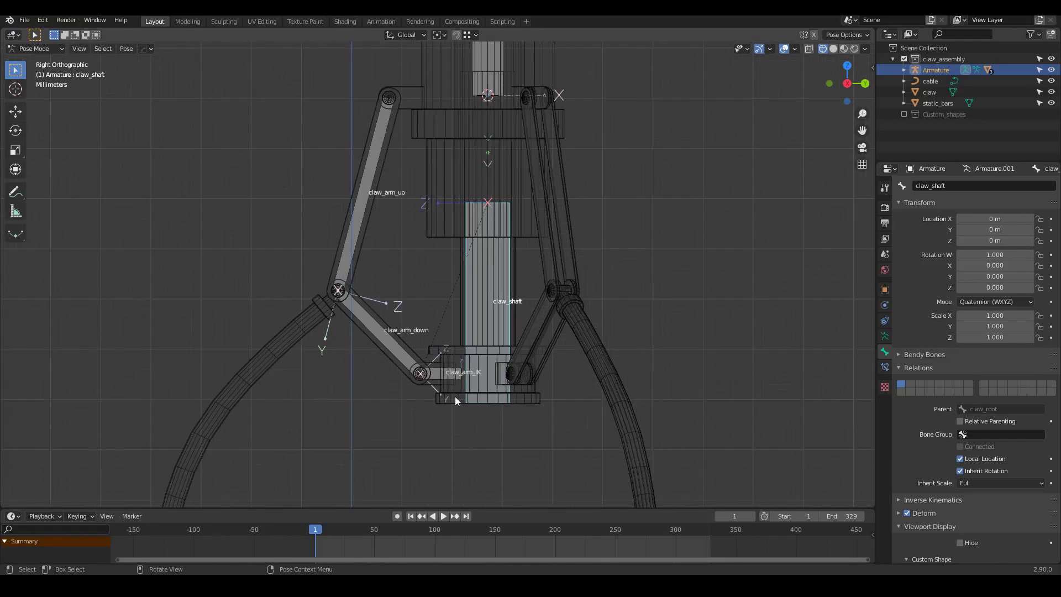
left_click(449, 380)
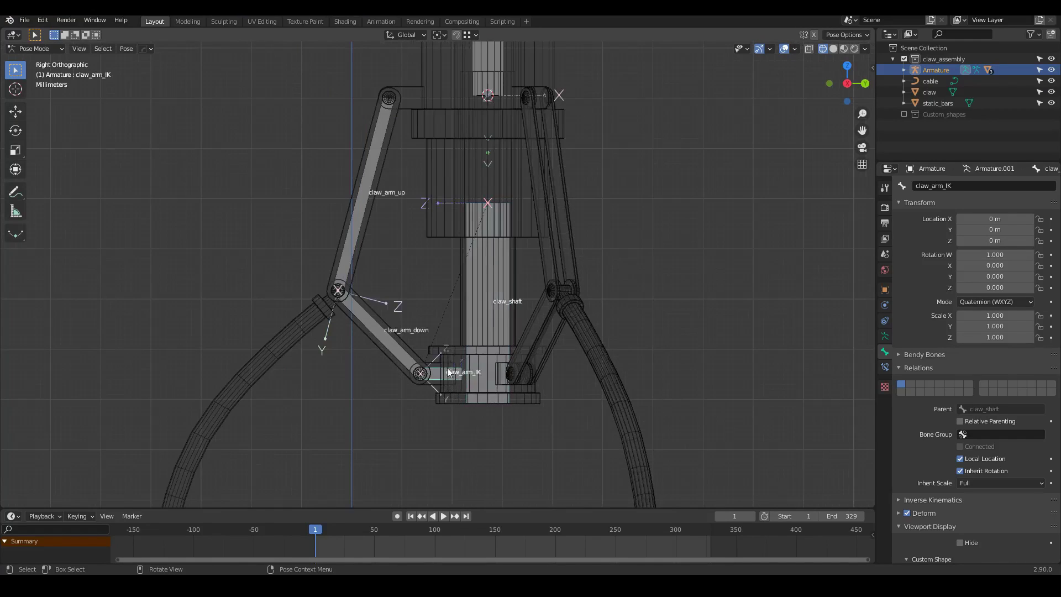
scroll(435, 378, "up", 2)
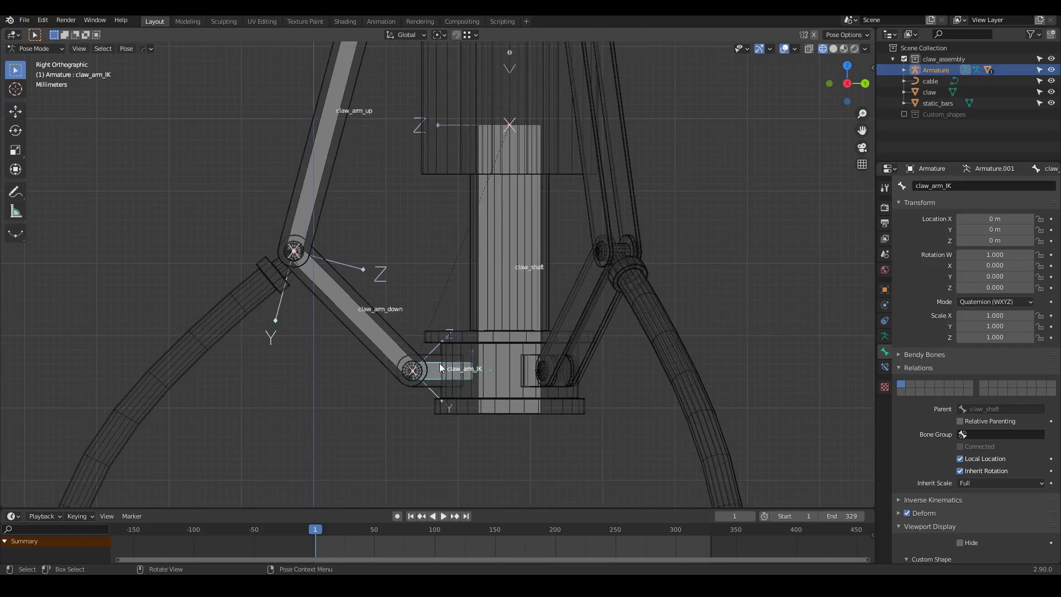
scroll(467, 376, "down", 1)
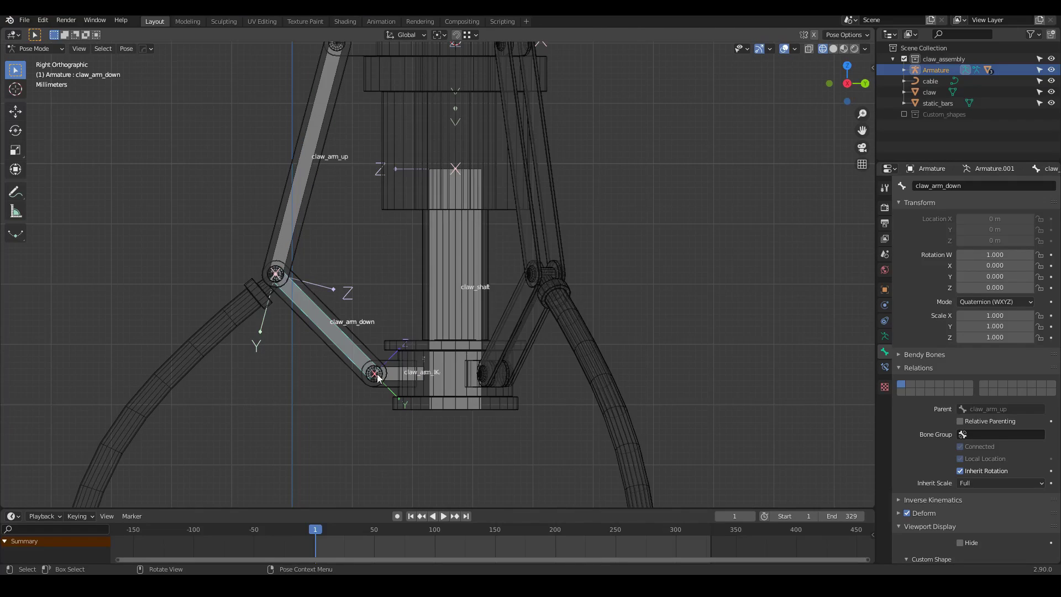
left_click(329, 320)
left_click(419, 375)
scroll(390, 360, "down", 1)
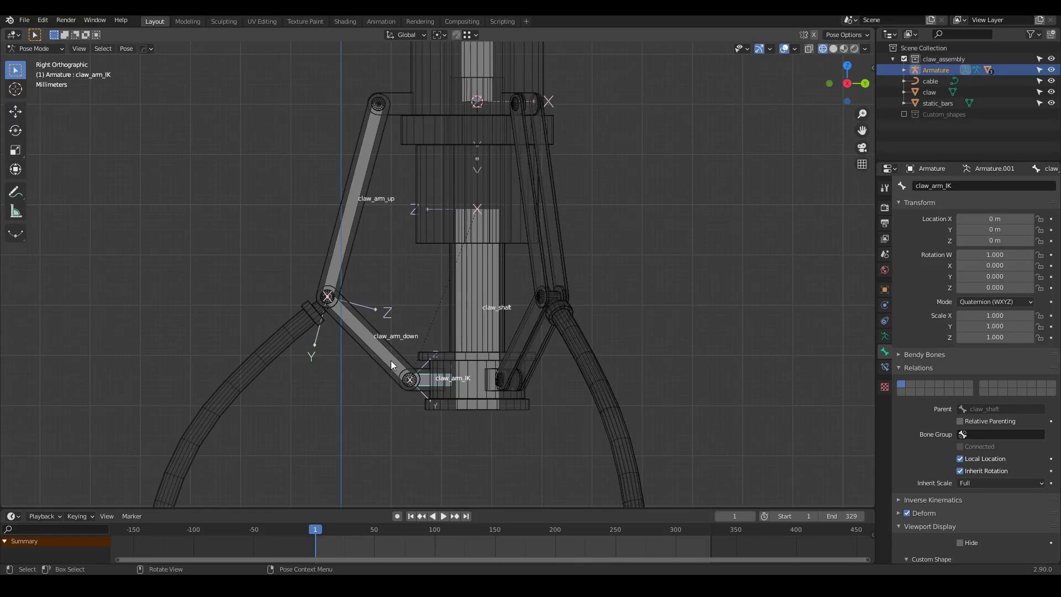
Step: Add an Inverse Kinematics constraint to the claw_arm_down bone, with Armature as target and claw_arm_IK as bone
left_click(390, 360)
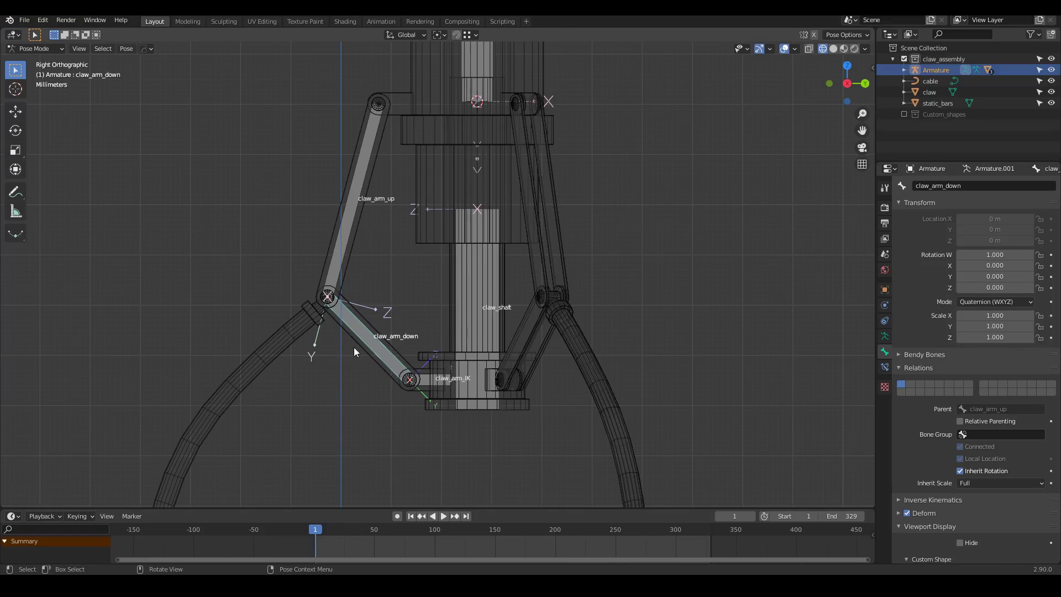
left_click(884, 367)
left_click(971, 187)
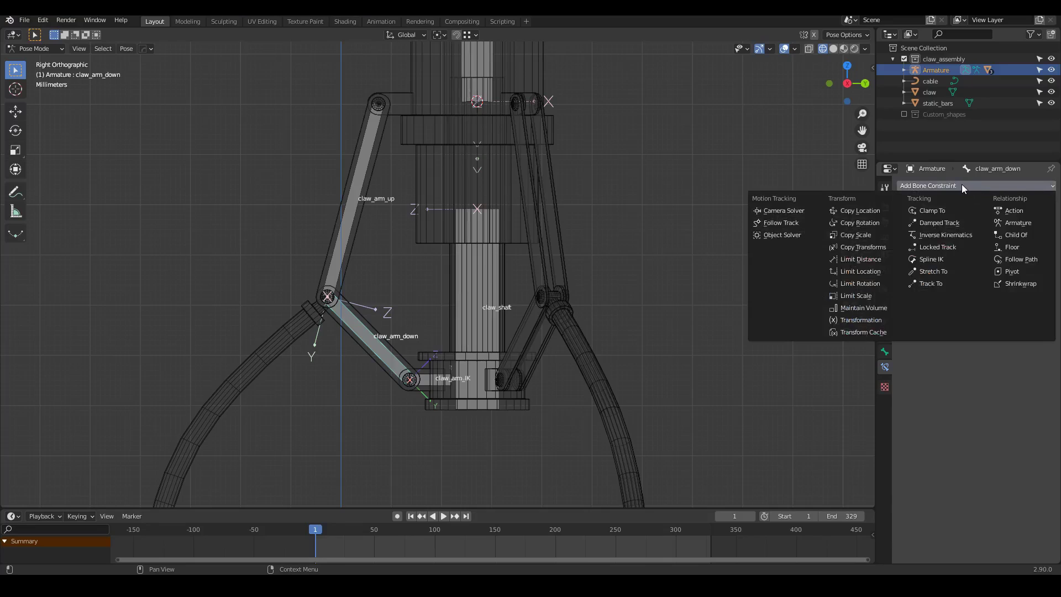
left_click(929, 234)
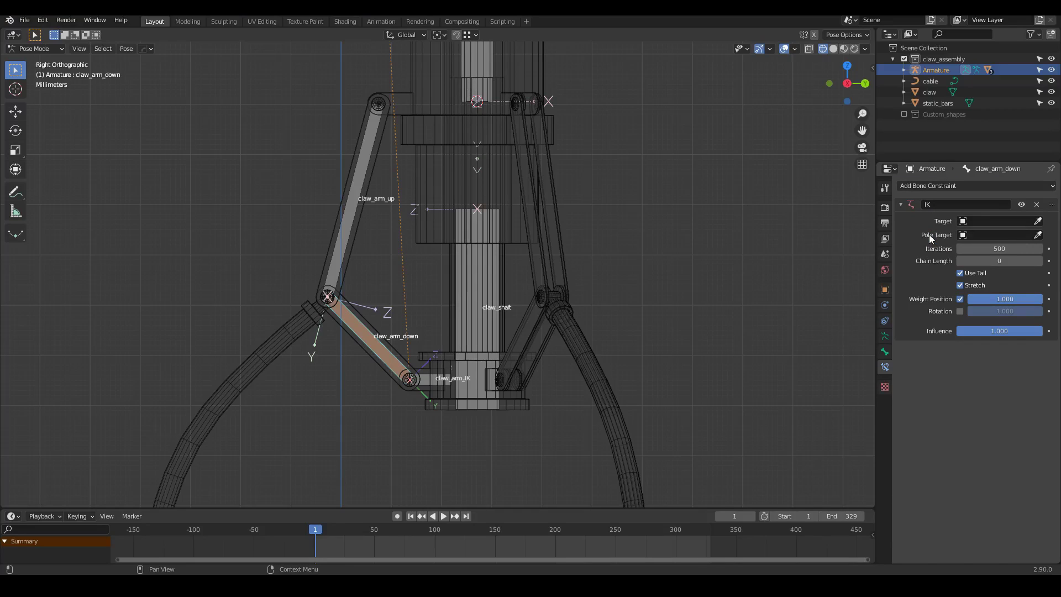
left_click(1038, 221)
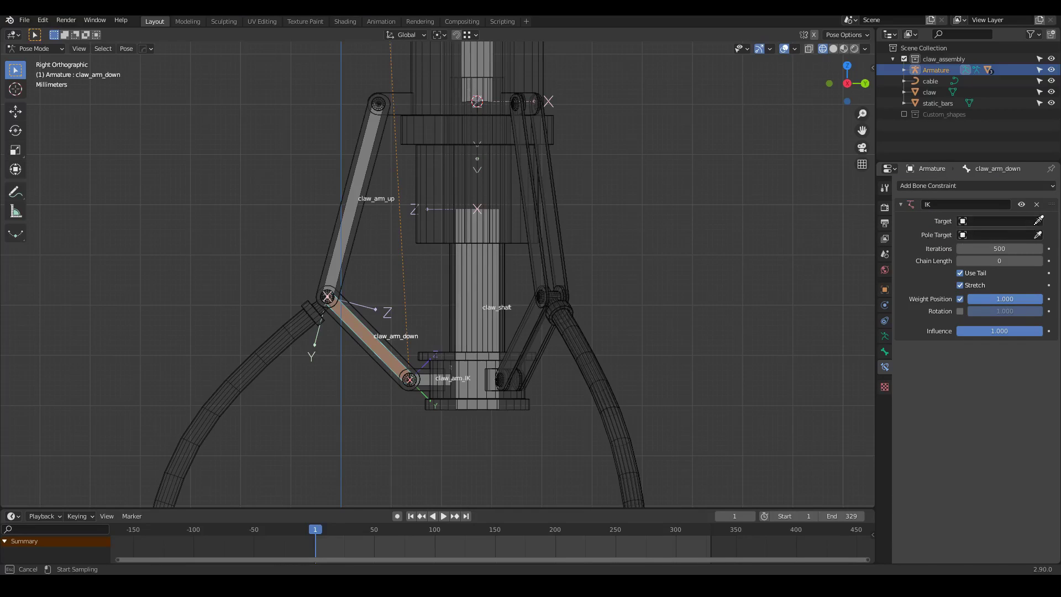
left_click(479, 81)
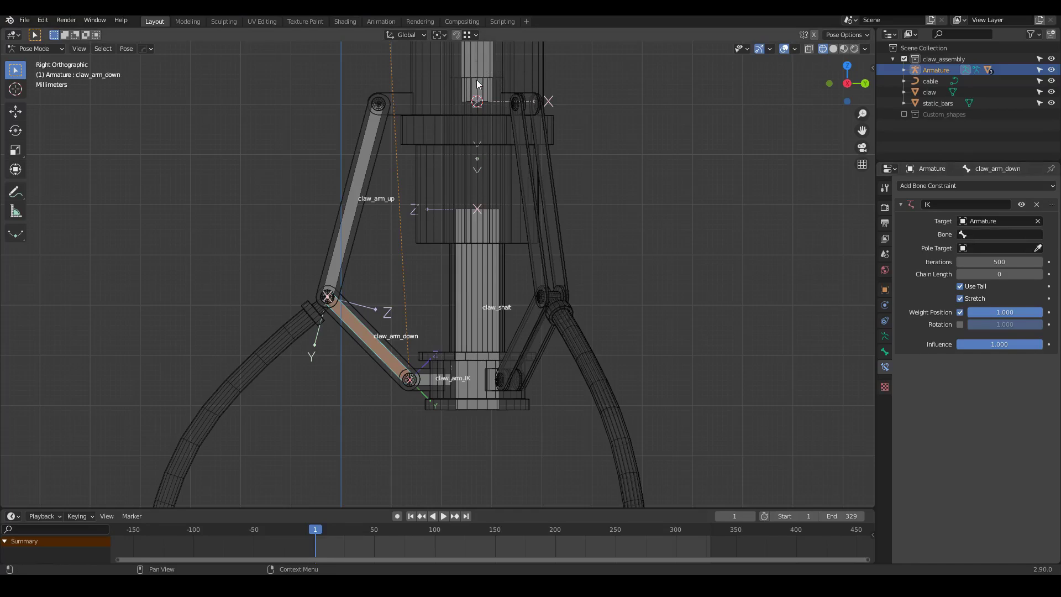
left_click(967, 236)
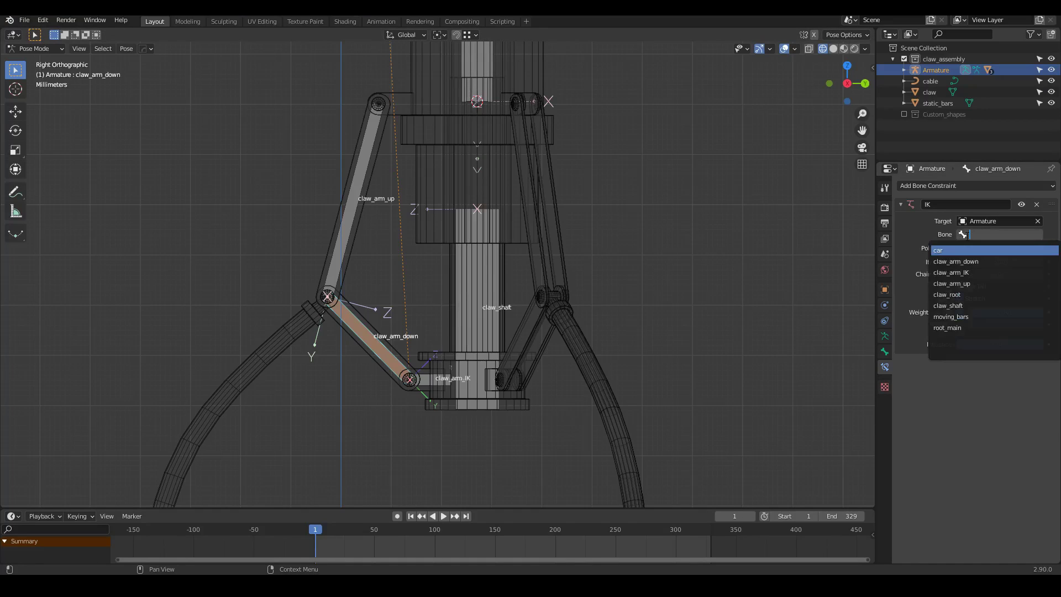
left_click(944, 273)
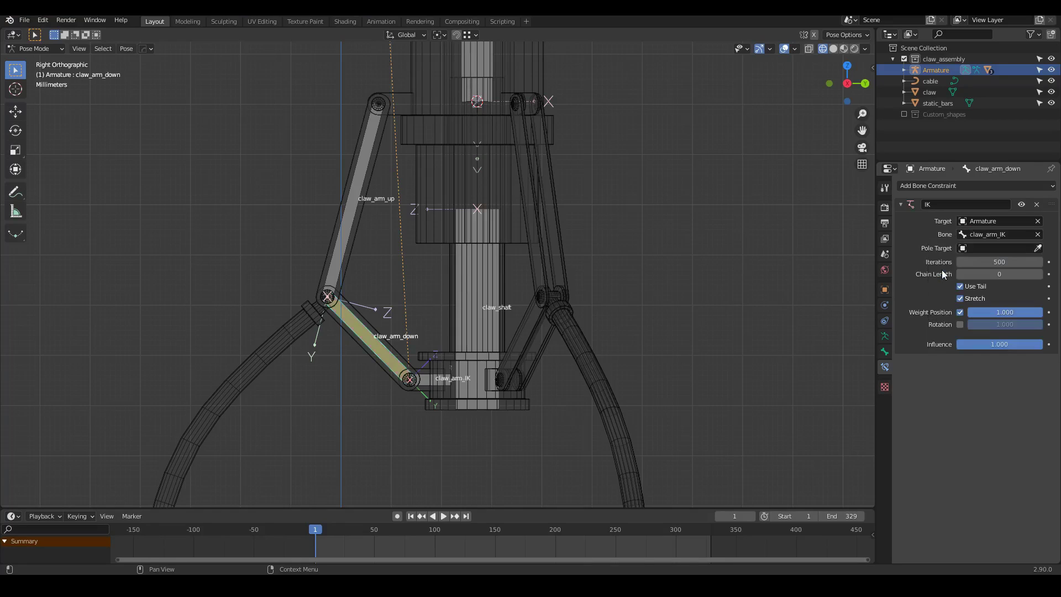
Step: Test the IK constraint by moving the claw_shaft bone along Z, and undo the move
left_click(491, 296)
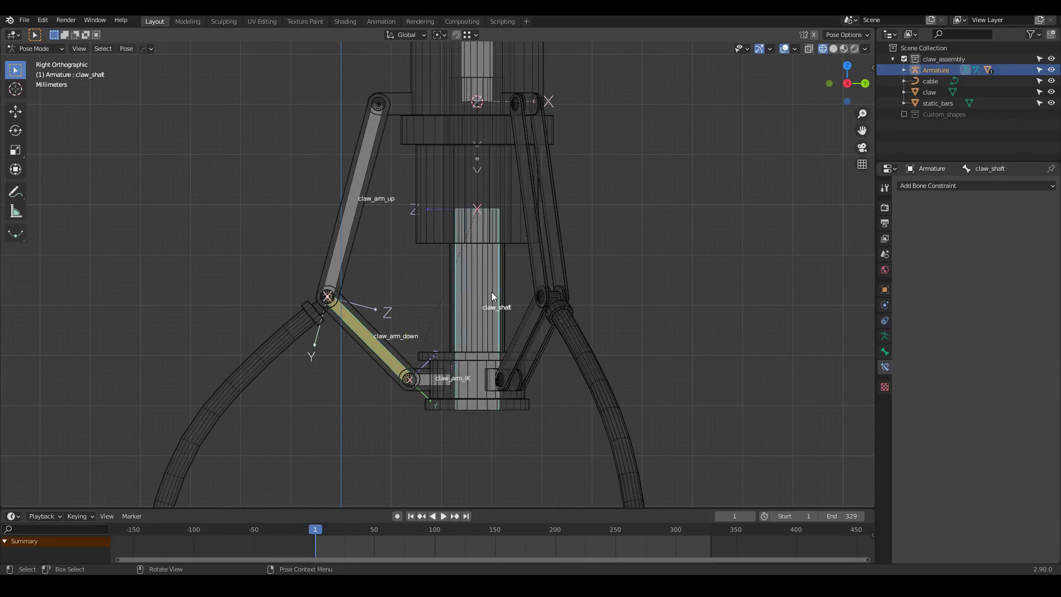
key("g")
key("z")
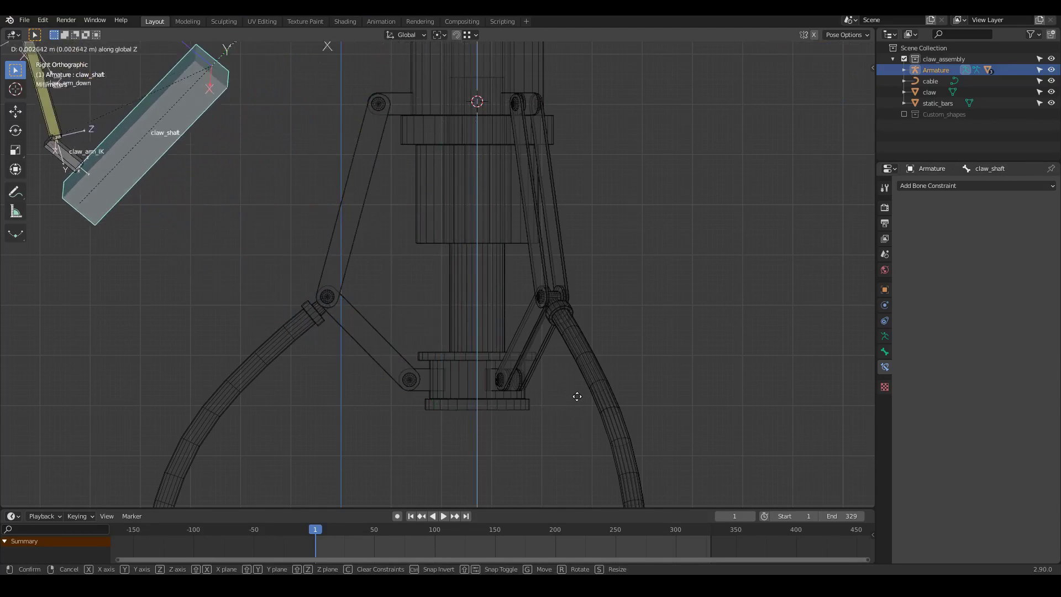
left_click(671, 411)
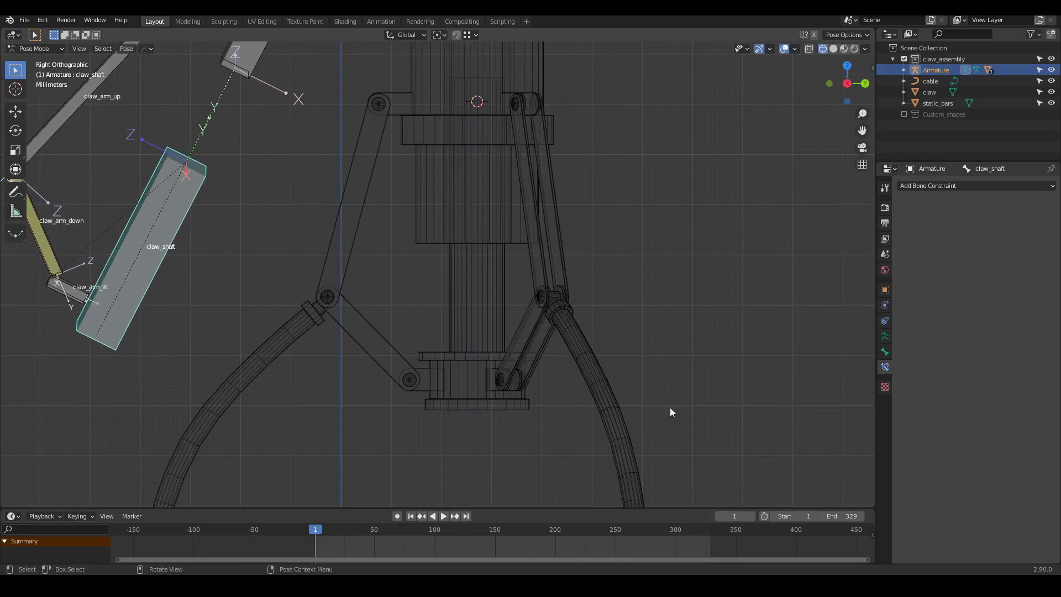
key("ctrl+z")
key("ctrl+z")
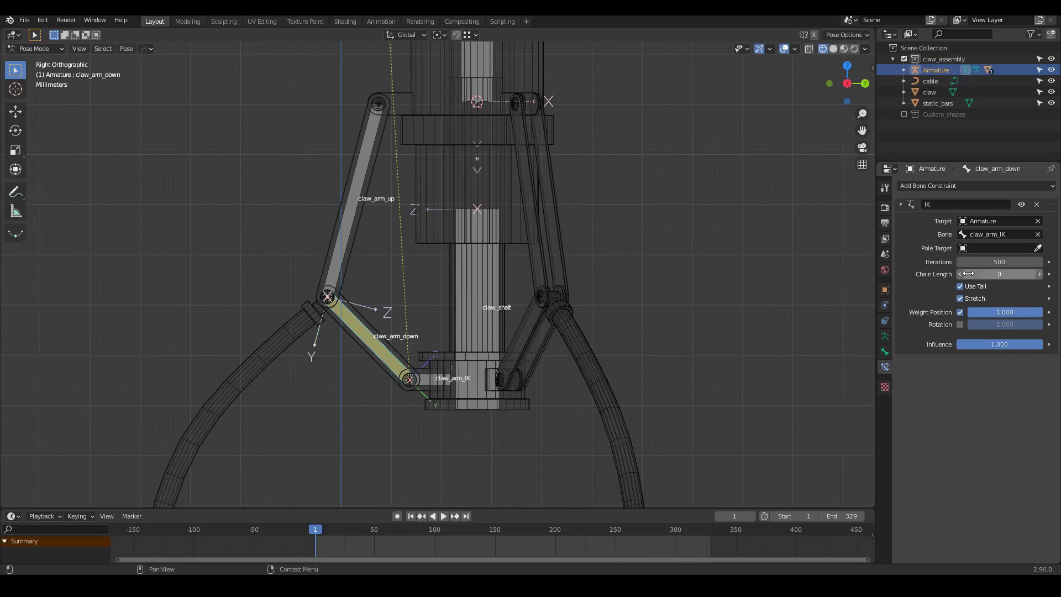
Step: Set the chain length of the claw_arm_down bone's IK constraint to 2
left_click(434, 378)
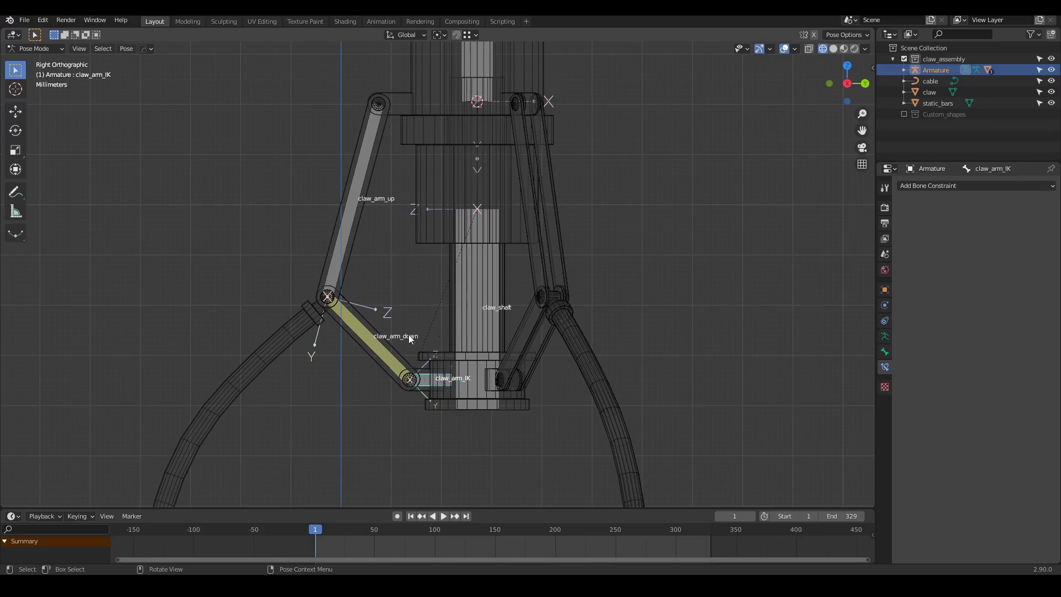
left_click(389, 352, "shift")
key("shift+i")
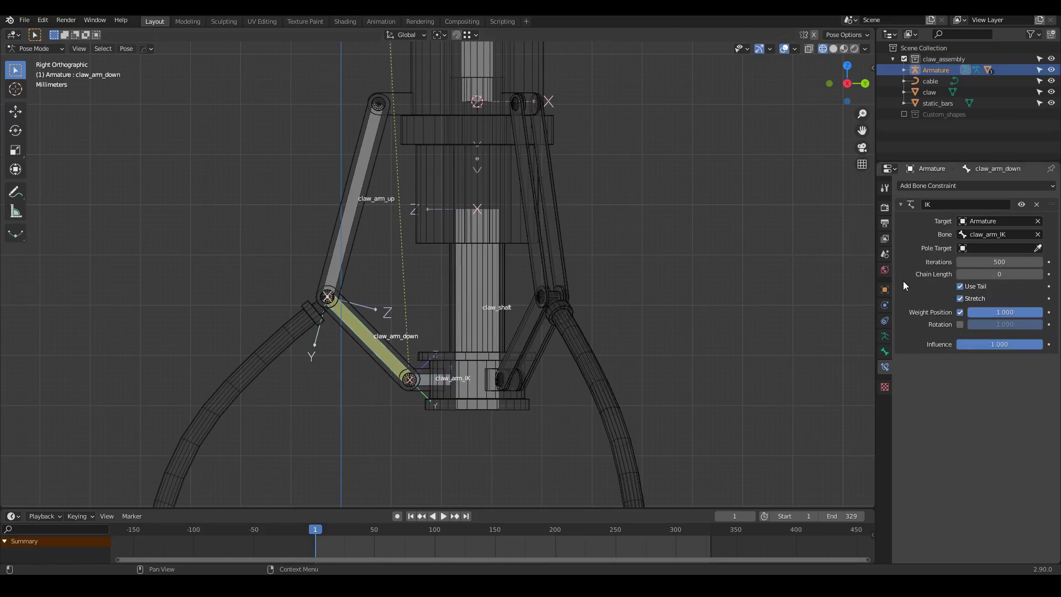
left_click(1039, 274)
left_click(1039, 274)
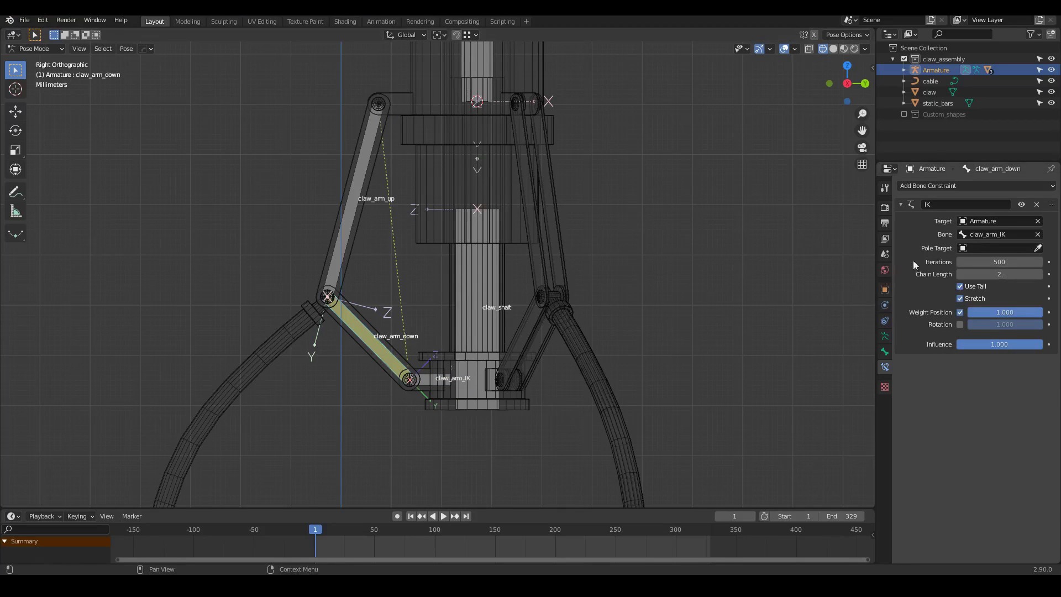
Step: Test the shortened IK chain by moving the claw_shaft bone down along Z, cancelling the move
left_click(483, 312)
key("g")
key("z")
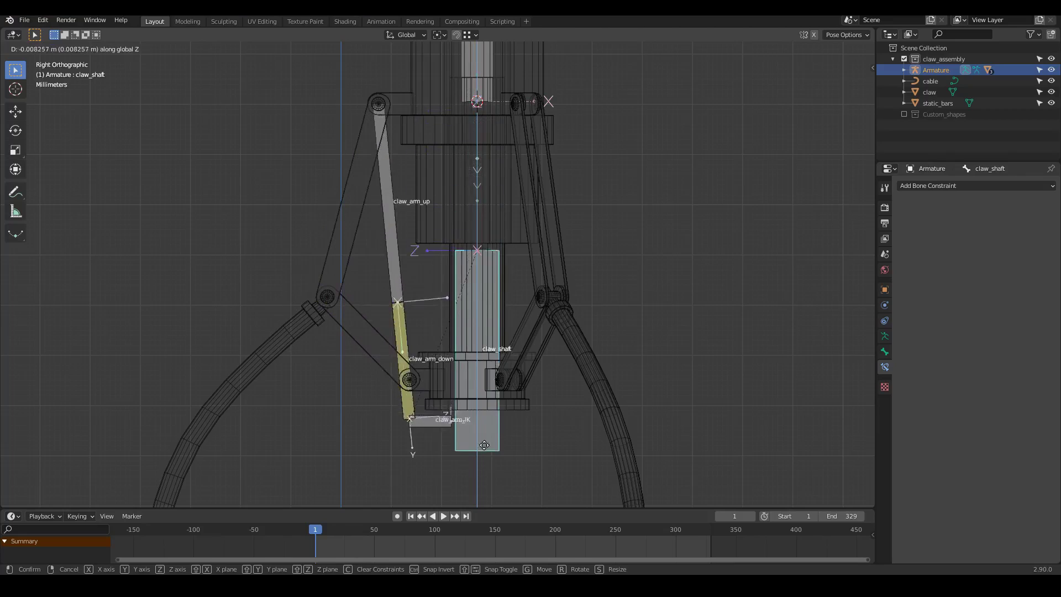
left_click(478, 358)
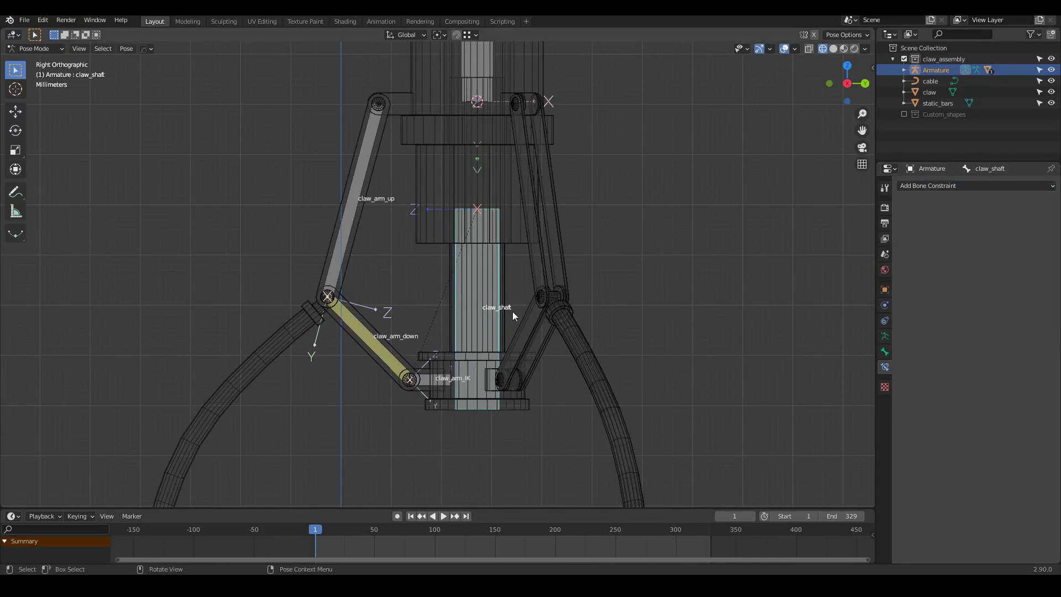
Step: Add a Limit Location constraint to the claw_shaft bone, enabling minimum and maximum Y with Local Space as owner space
left_click(950, 186)
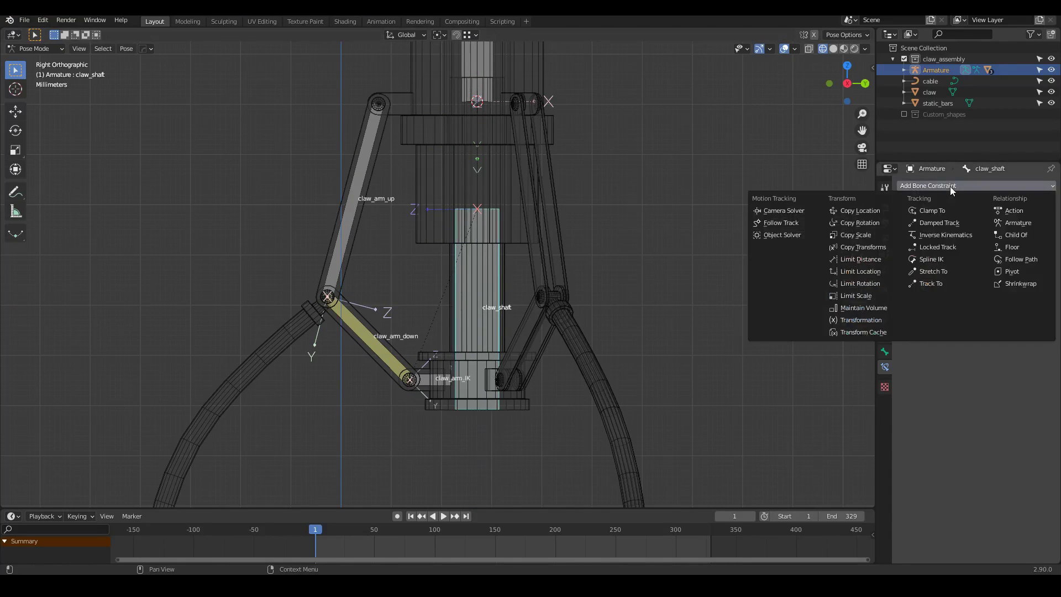
left_click(859, 271)
middle_click_drag(452, 329, 489, 343)
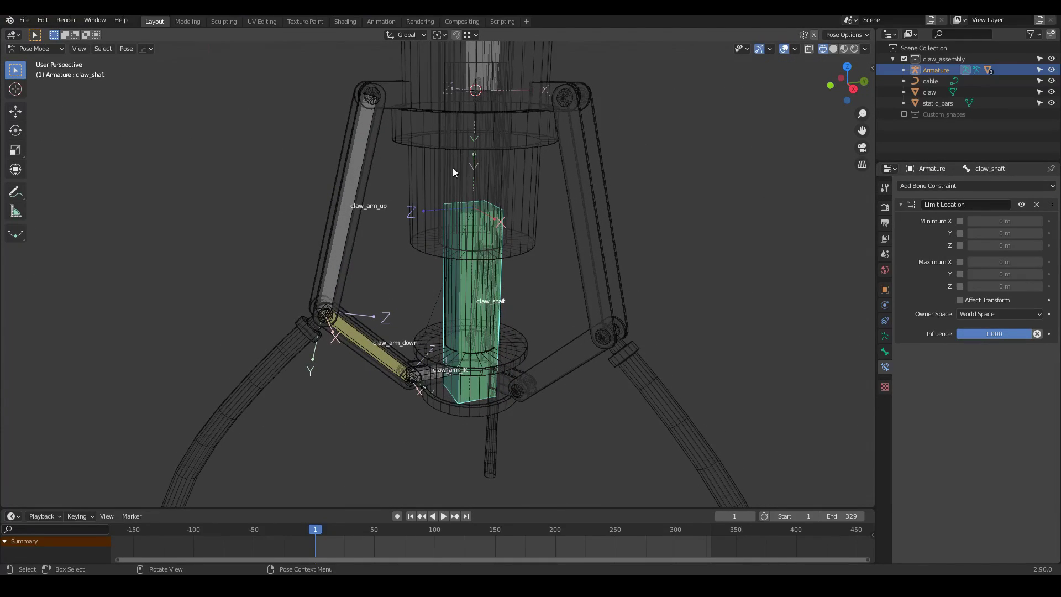
left_click(959, 233)
left_click(960, 274)
left_click(975, 314)
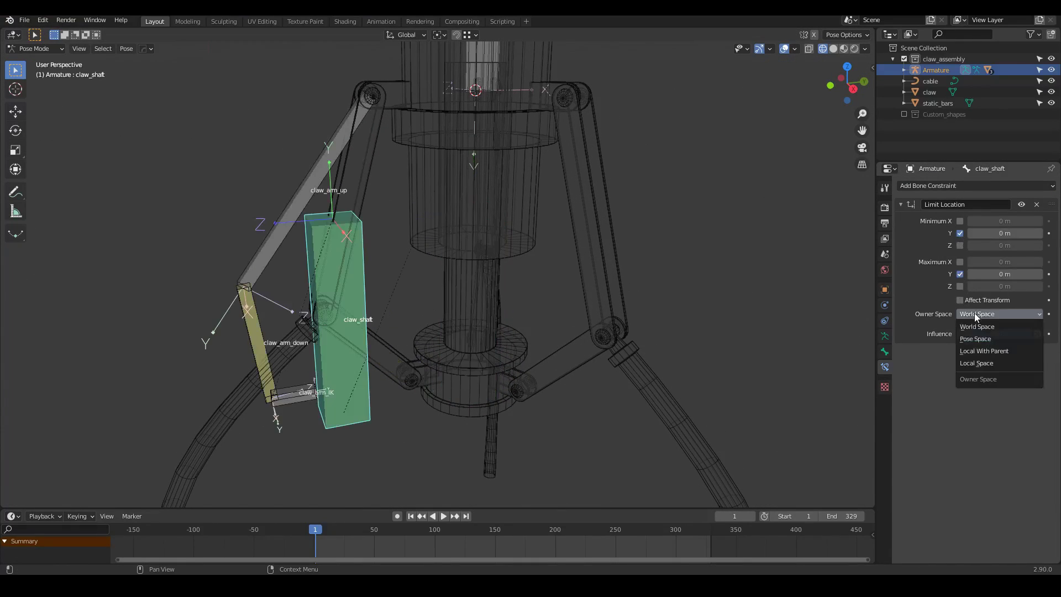
left_click(976, 363)
Step: Switch the claw_shaft bone's rotation mode to XYZ Euler and lock its rotation on all three axes
key("n")
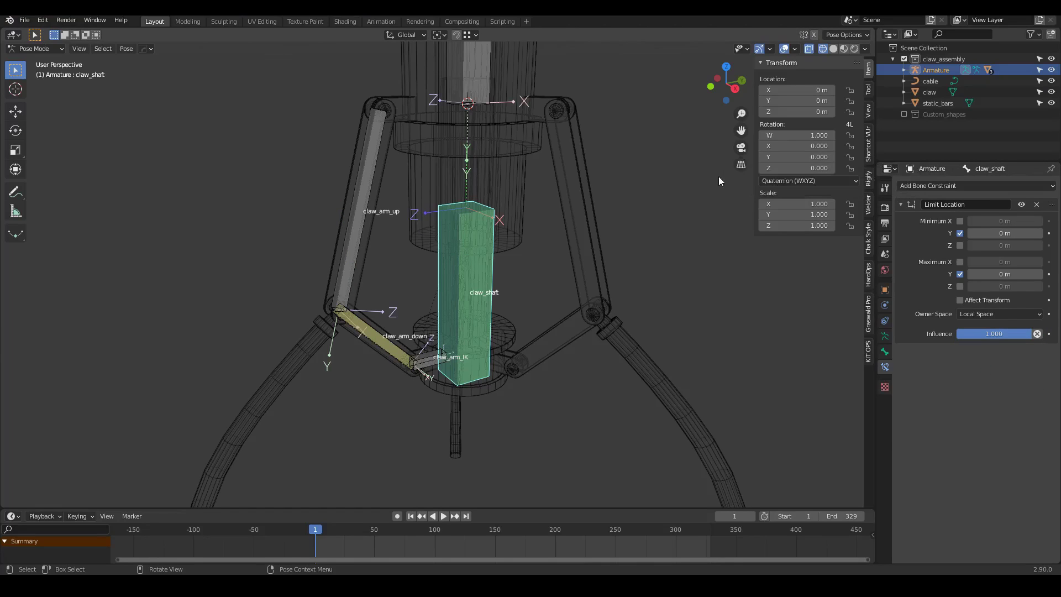
middle_click_drag(544, 287, 514, 325)
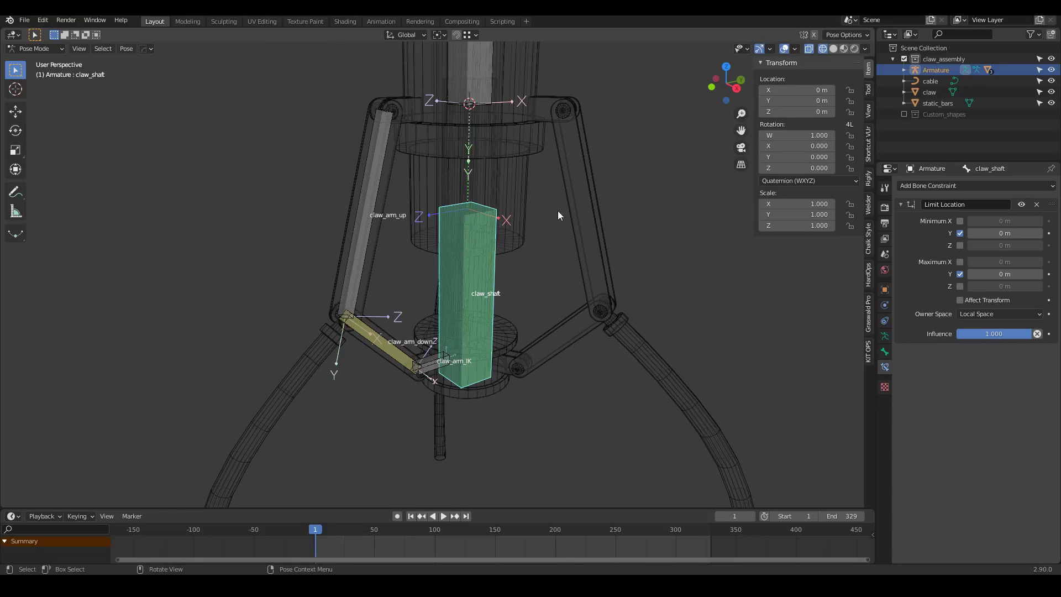
left_click(807, 181)
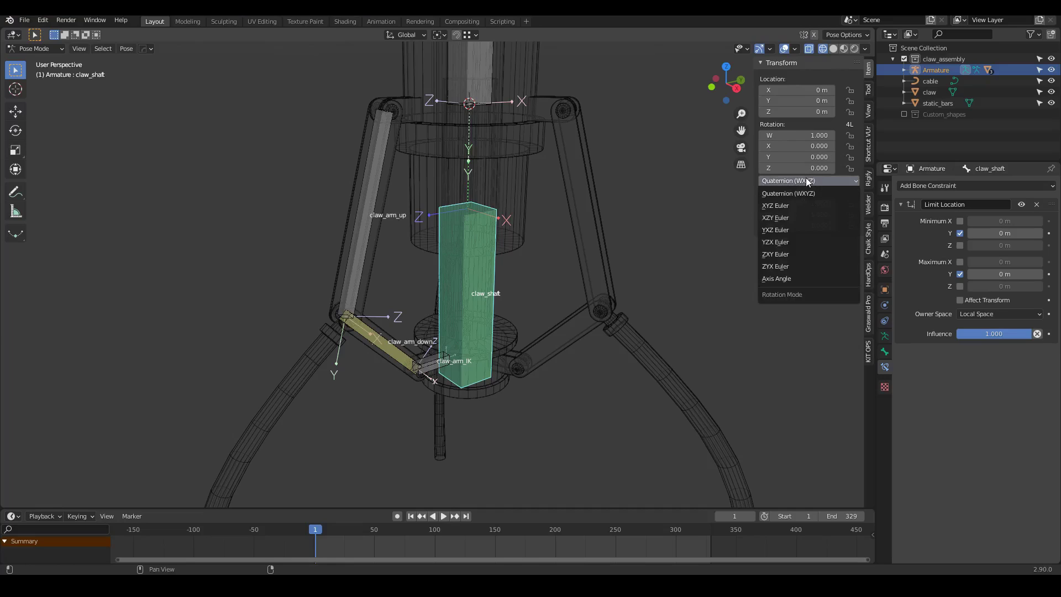
left_click(777, 209)
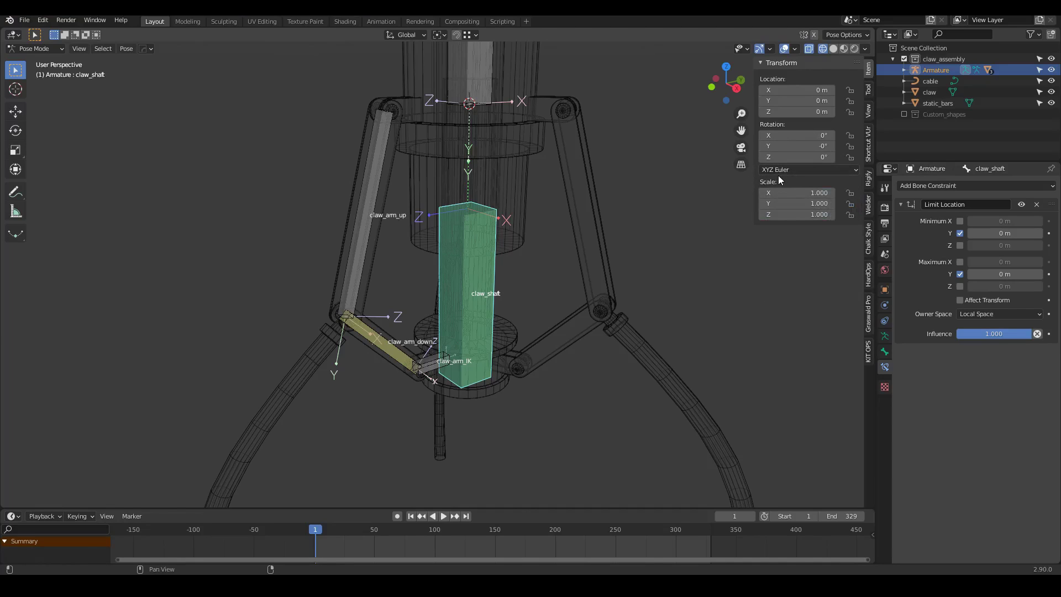
middle_click_drag(482, 293, 452, 381)
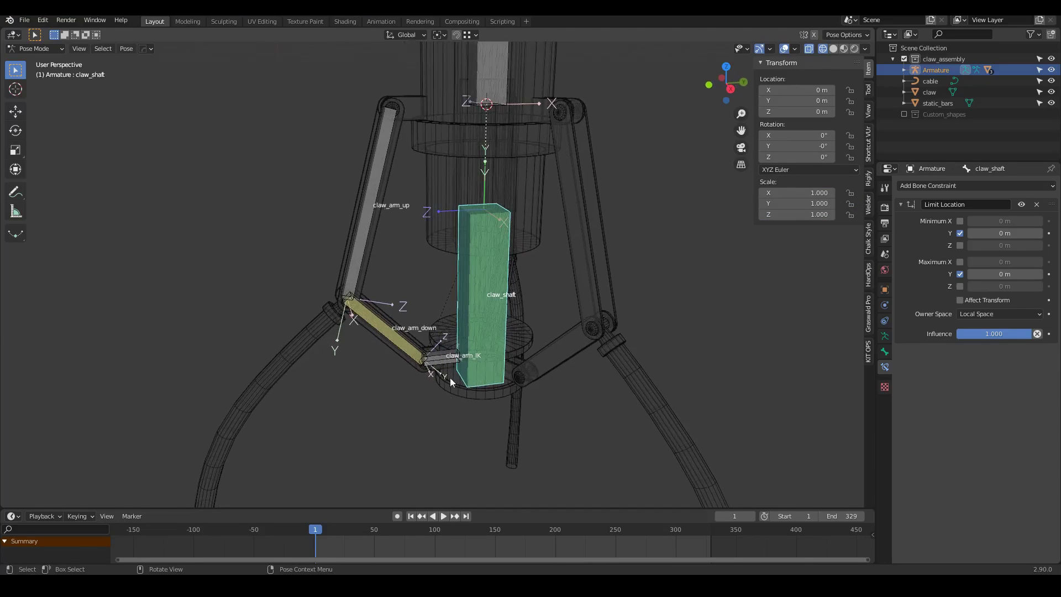
middle_click_drag(408, 201, 478, 263)
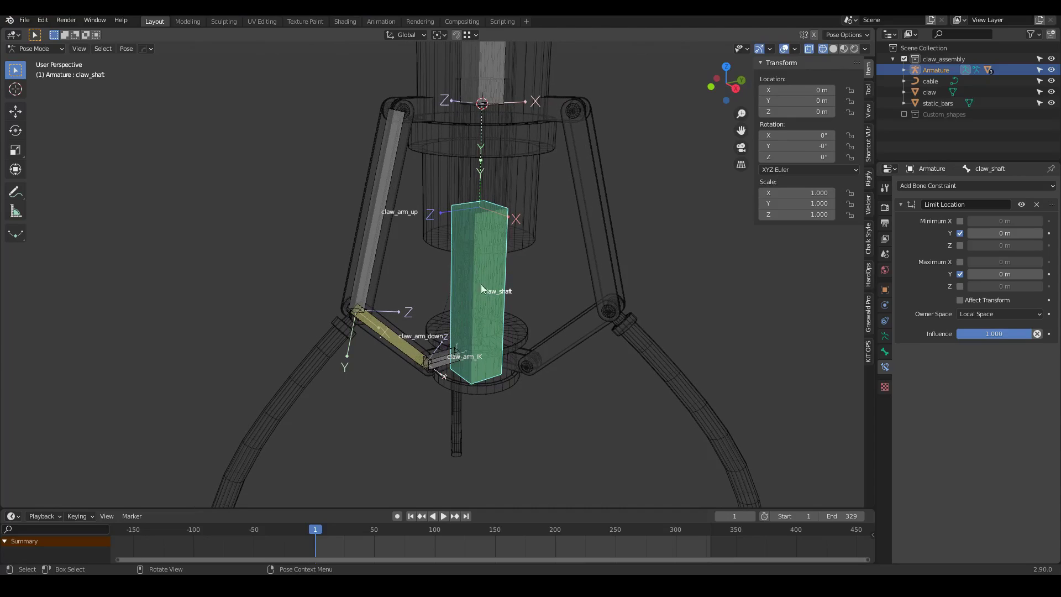
left_click_drag(851, 136, 850, 158)
middle_click_drag(512, 384, 494, 319)
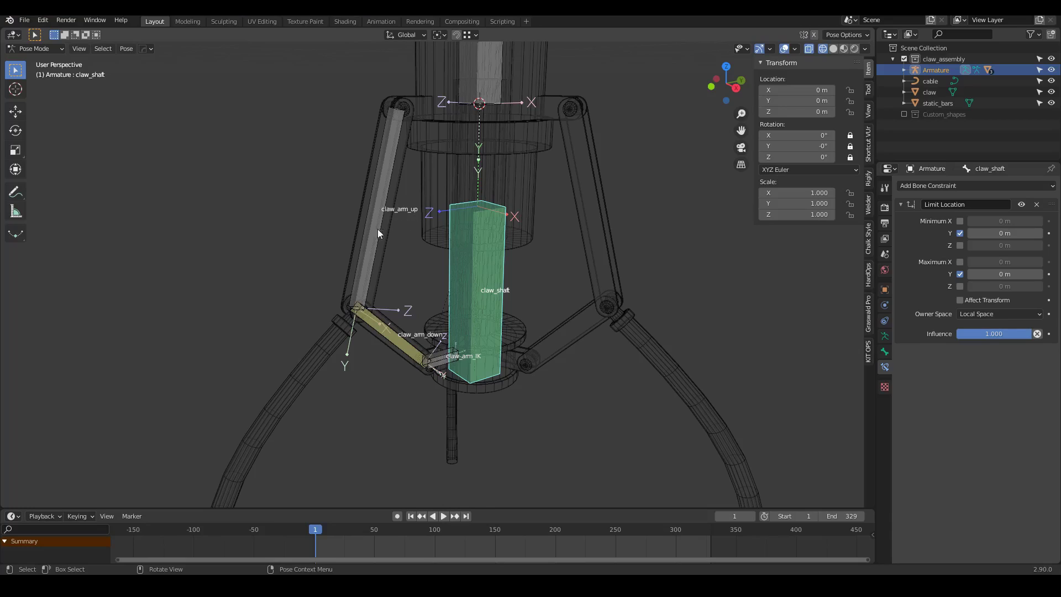
Step: Lock the claw_shaft bone's location on the X and Z axes
middle_click_drag(517, 239, 423, 216)
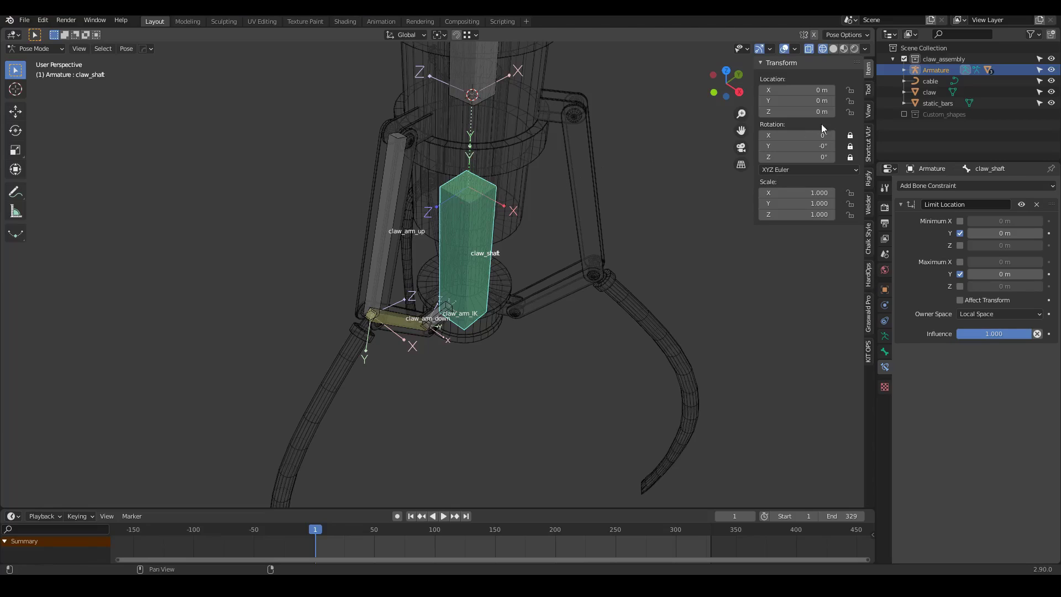
left_click(850, 112)
left_click(849, 90)
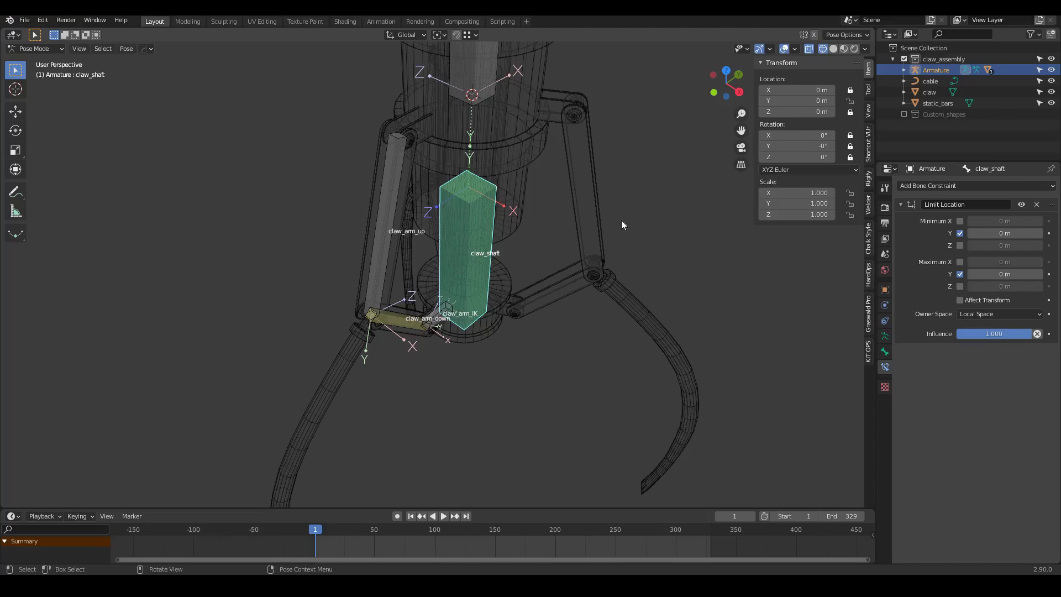
Step: Test the claw_shaft bone's transform locks by moving it with the Limit Location constraint disabled, cancelling the move
middle_click_drag(470, 299, 580, 319)
key("g")
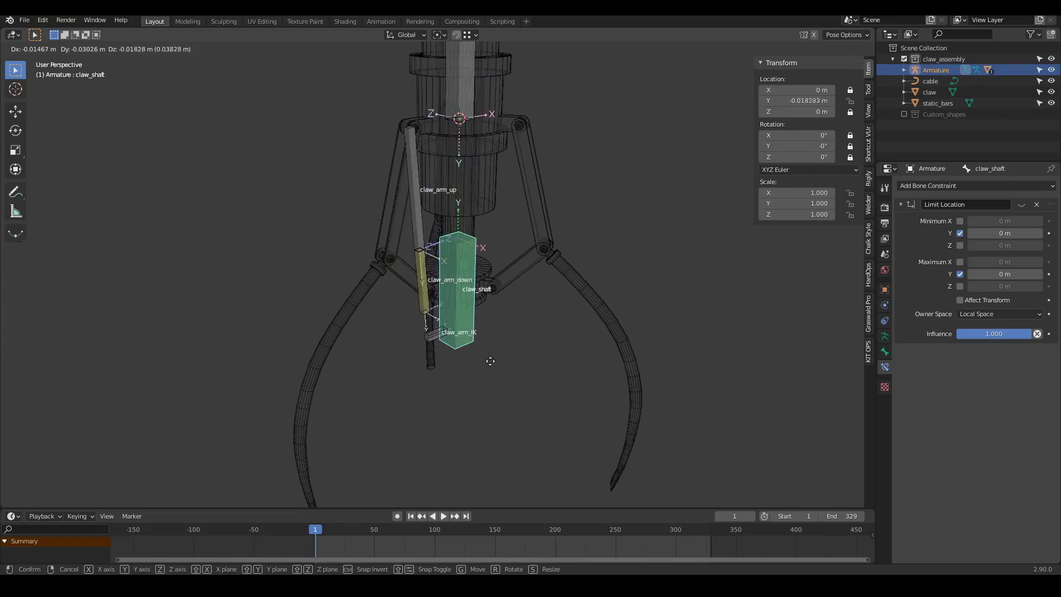
right_click(517, 362)
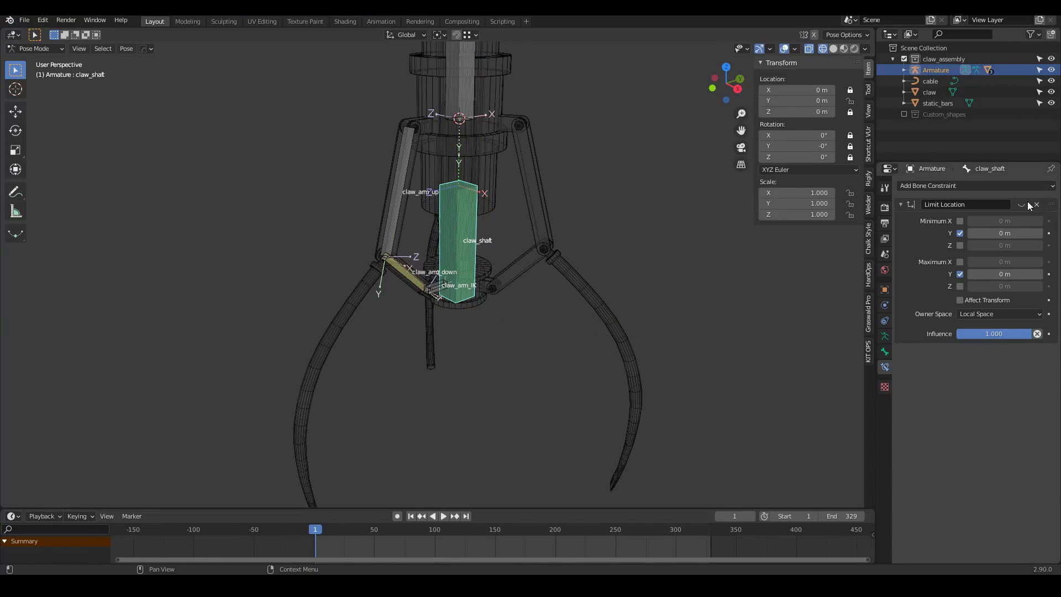
Step: Set the claw_shaft bone's Limit Location range to -0.0075 m minimum Y and 0.02 m maximum Y
key("KP_3")
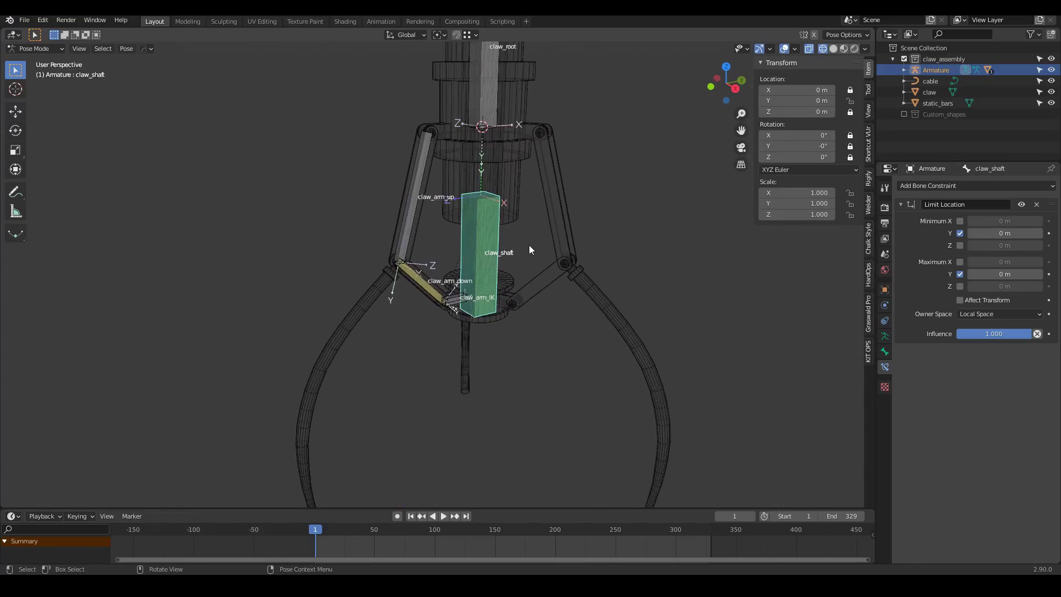
scroll(535, 326, "up", 3)
left_click_drag(997, 233, 1009, 234)
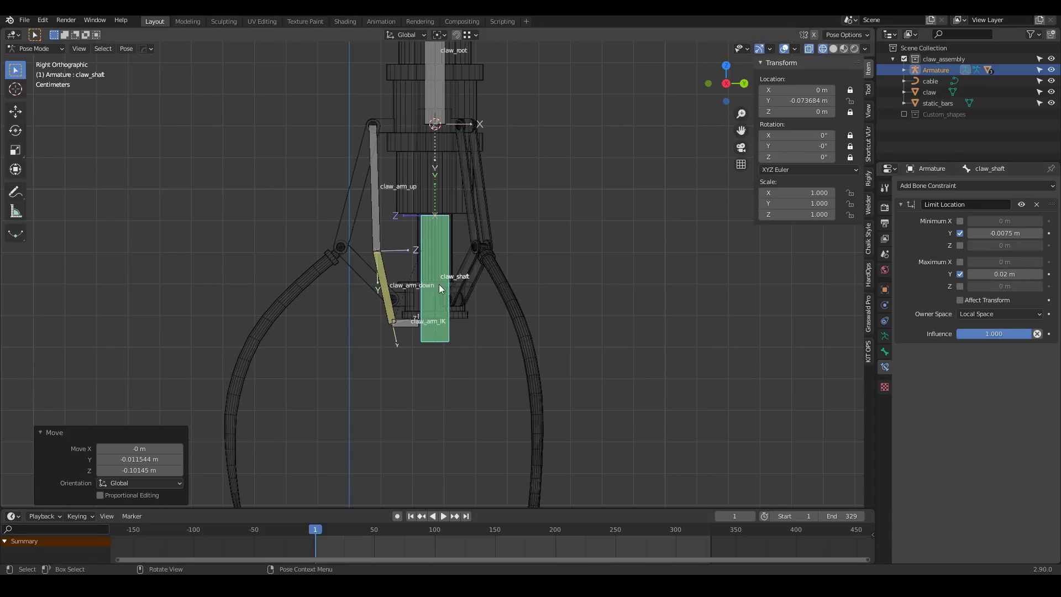
Step: Test the Y location limits by moving the claw_shaft bone upward and viewing the whole claw
key("g")
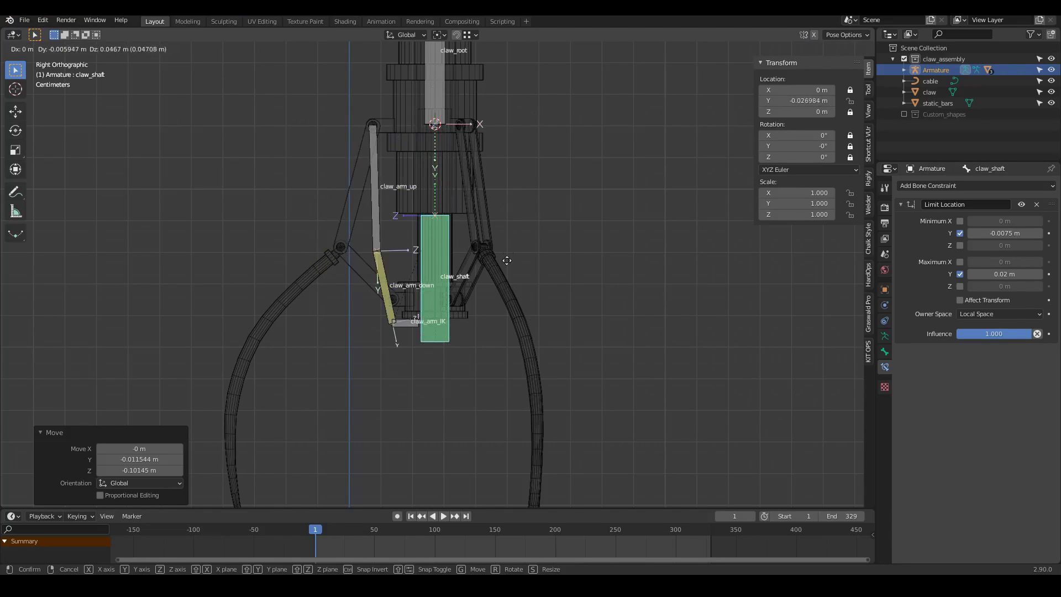
left_click(492, 192)
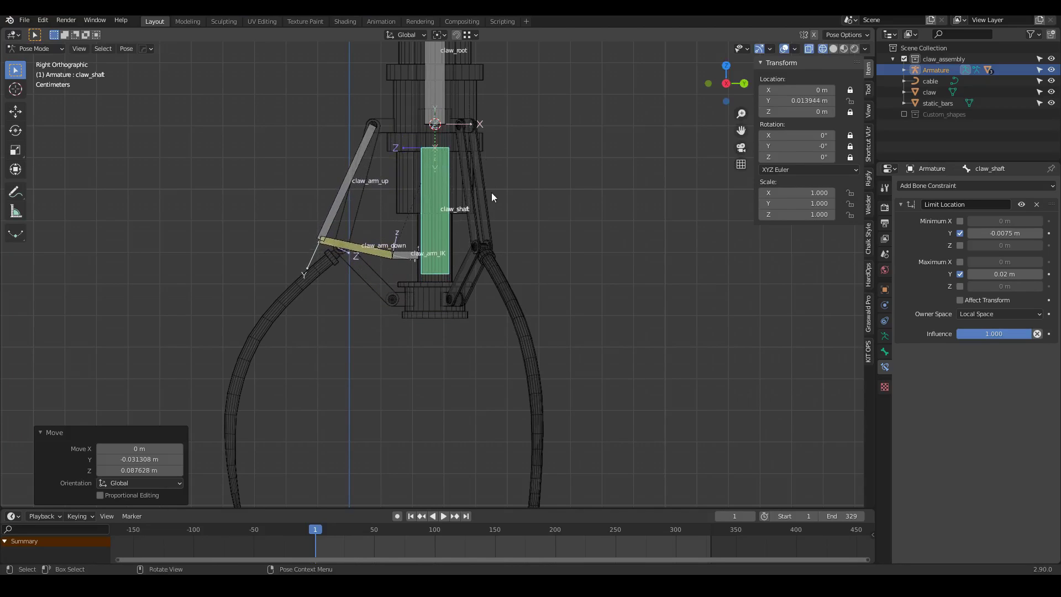
middle_click_drag(492, 192, 403, 247)
scroll(449, 309, "down", 5)
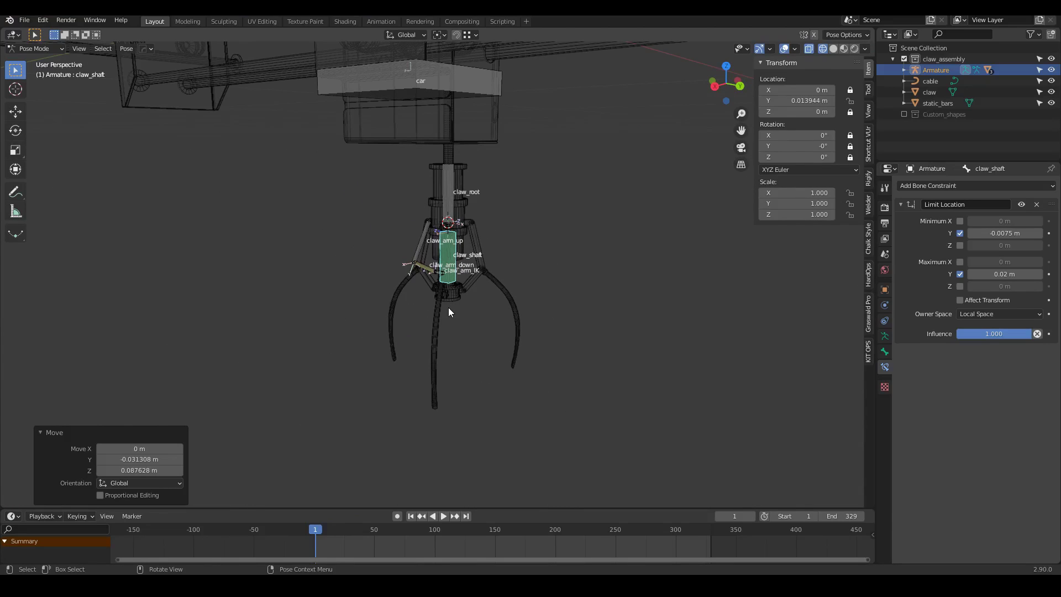
middle_click_drag(448, 312, 452, 279)
Step: Clear the location and rotation of all the armature's bones to restore the rest pose
key("n")
key("a")
key("alt+g")
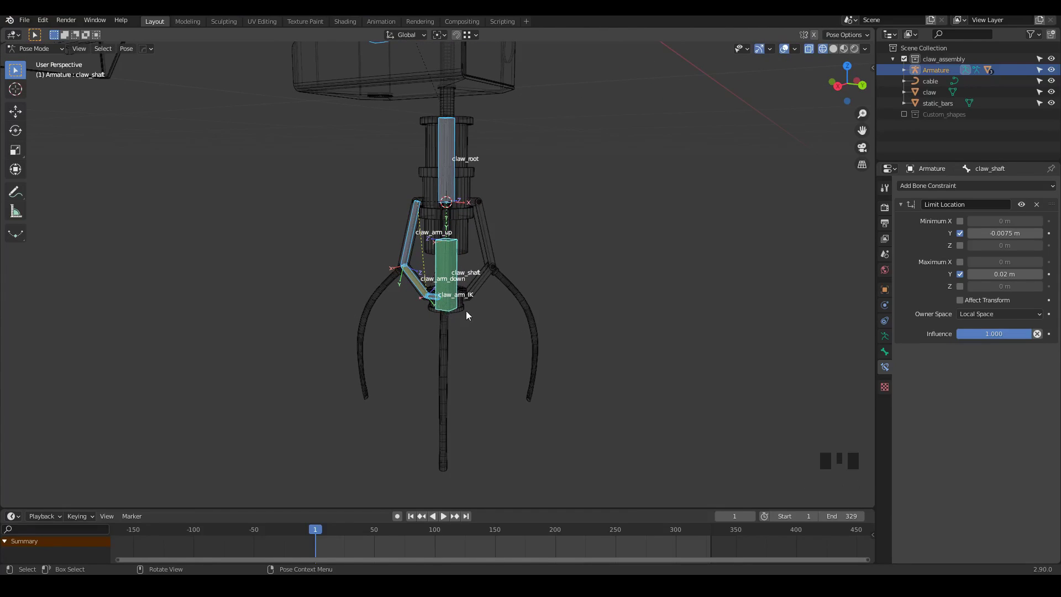
key("alt+r")
scroll(515, 336, "down", 1)
scroll(455, 261, "down", 1)
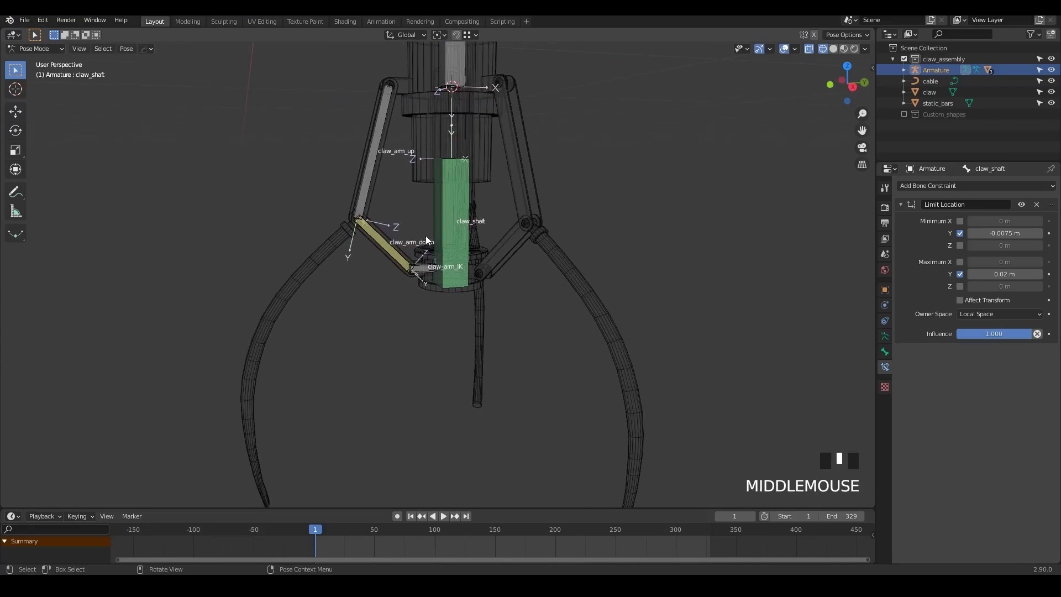
Step: Test the limited claw_shaft travel and the IK arm's response from the rest pose, cancelling the move
middle_click_drag(370, 241, 345, 231)
middle_click_drag(410, 221, 398, 224, "shift")
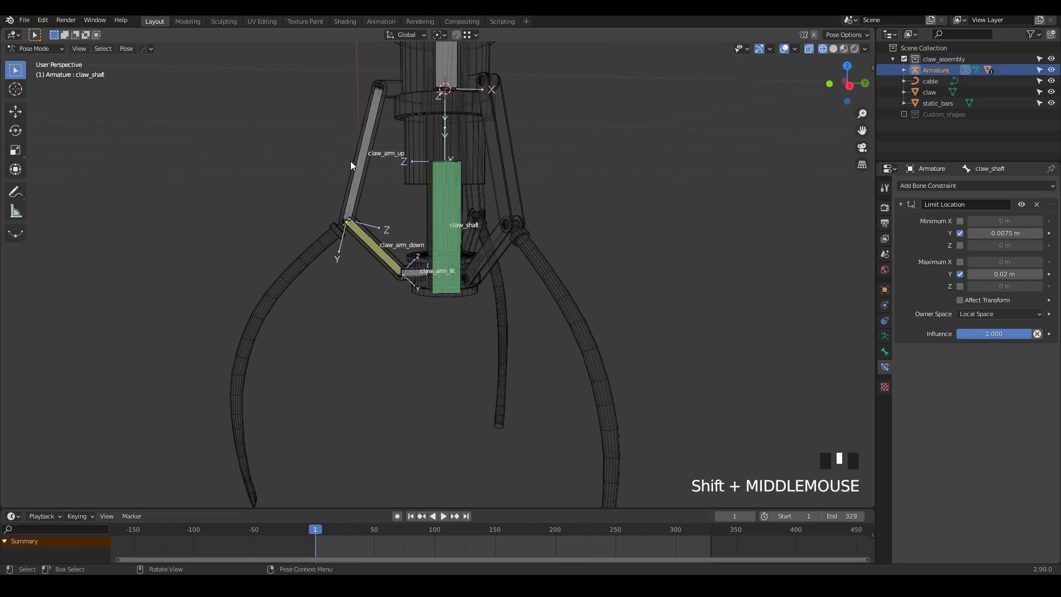
left_click(452, 260)
key("g")
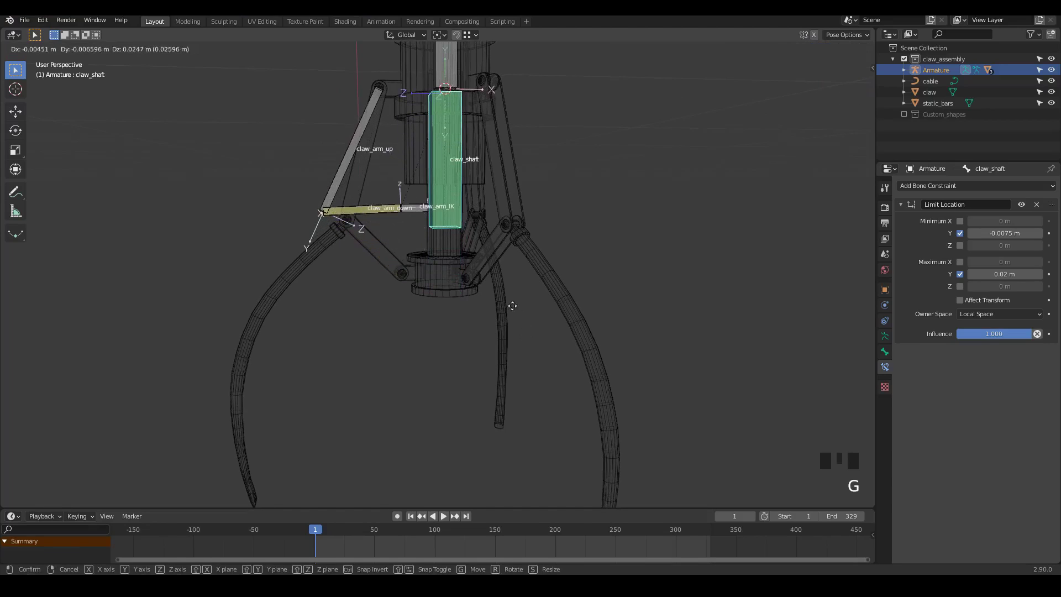
right_click(518, 424)
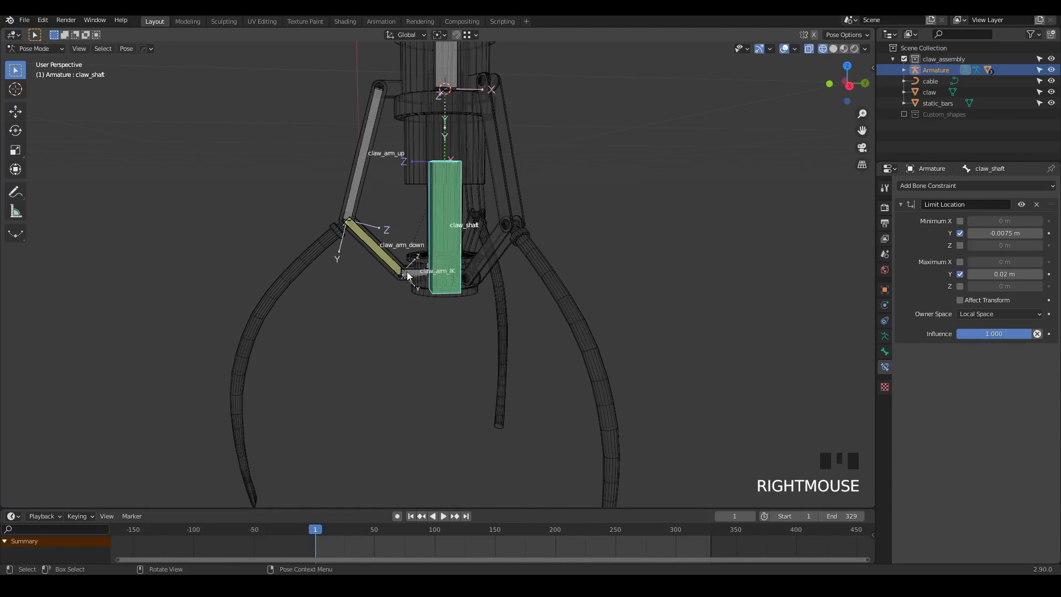
Step: Select the claw_root bone and enter Edit Mode on the armature
middle_click_drag(433, 197, 514, 327)
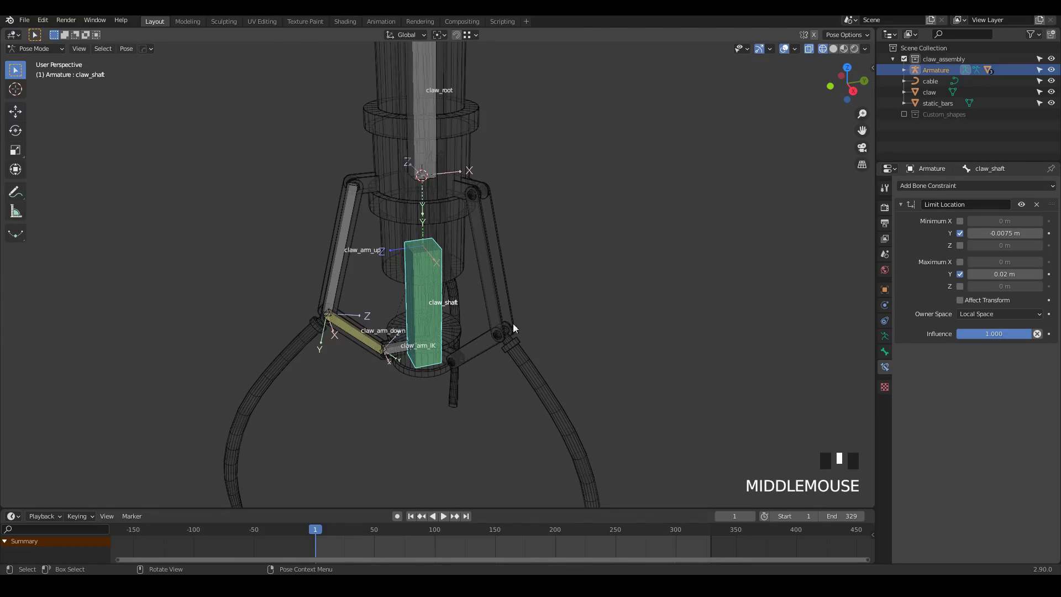
middle_click_drag(579, 333, 399, 227)
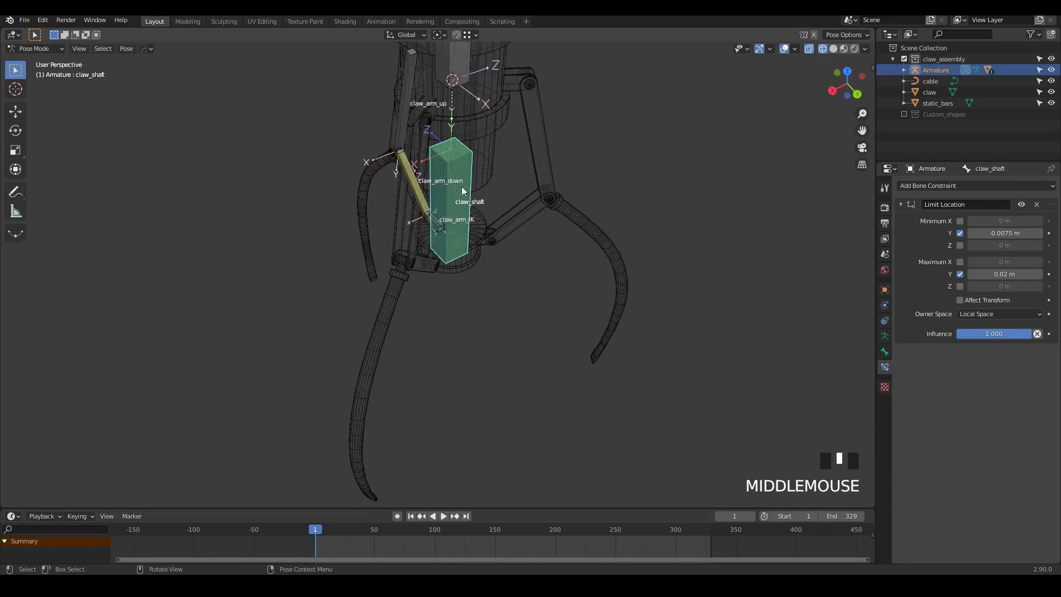
middle_click_drag(440, 178, 450, 170)
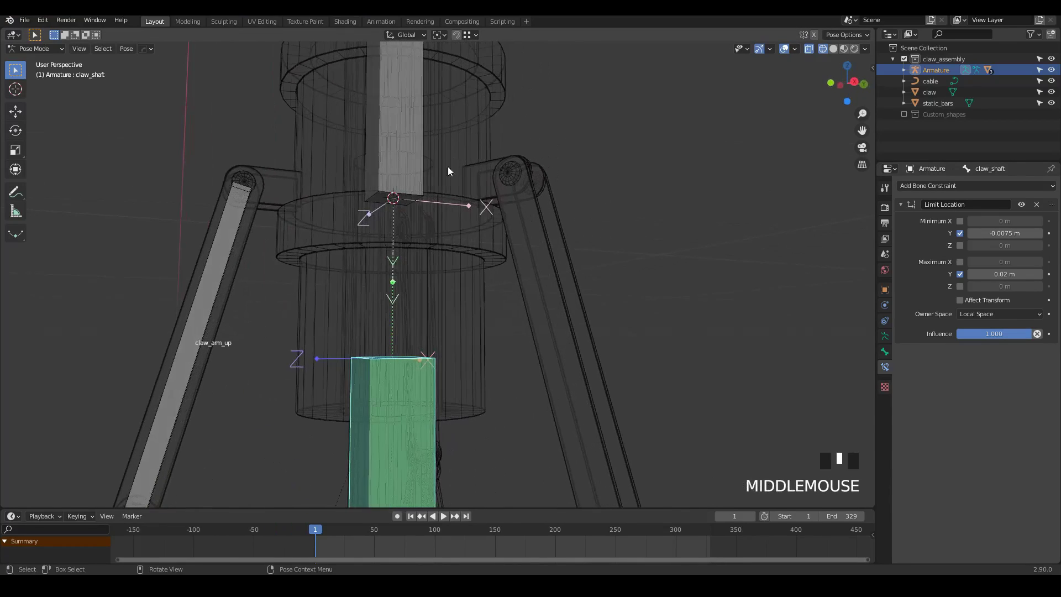
scroll(394, 214, "up", 2)
middle_click_drag(395, 213, 415, 203)
left_click(391, 213)
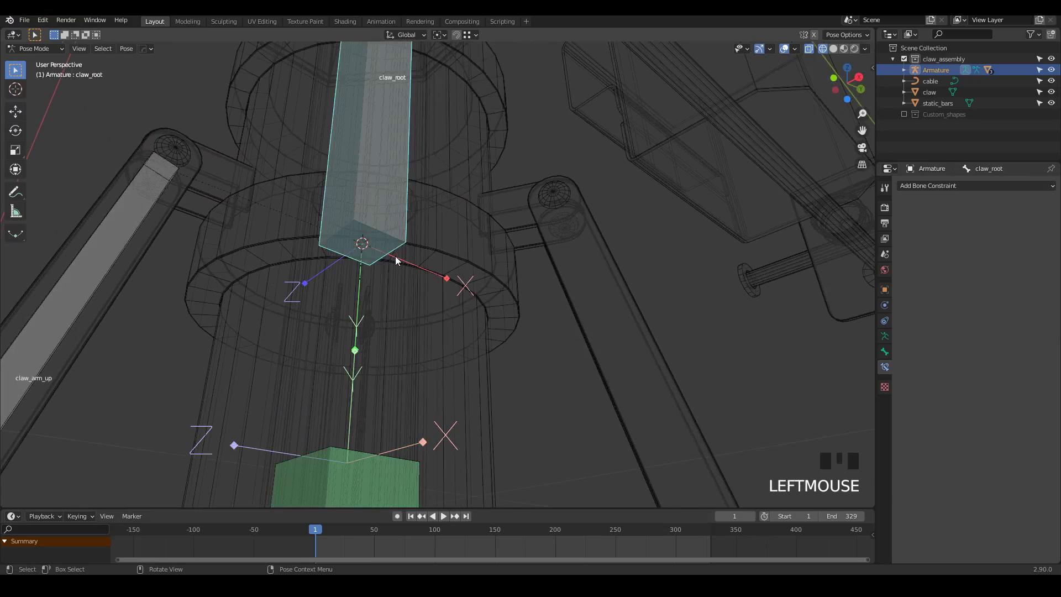
key("Tab")
scroll(393, 195, "down", 5)
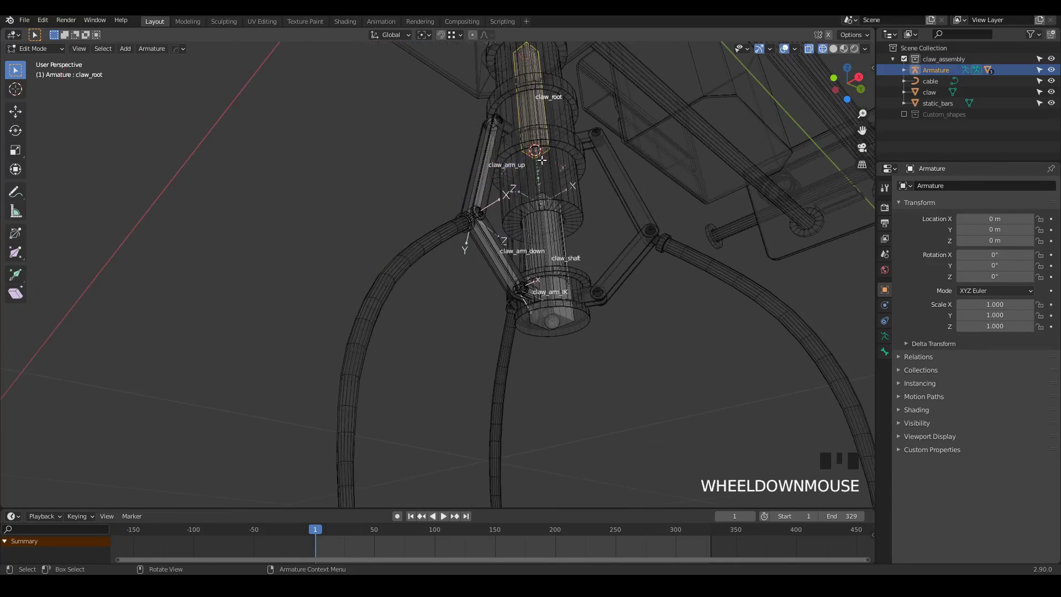
Step: Snap the 3D cursor to the joint at the lower end of the claw_root bone
left_click(538, 149)
scroll(524, 149, "up", 3)
middle_click_drag(523, 149, 447, 227)
scroll(446, 227, "up", 2)
key("shift+s")
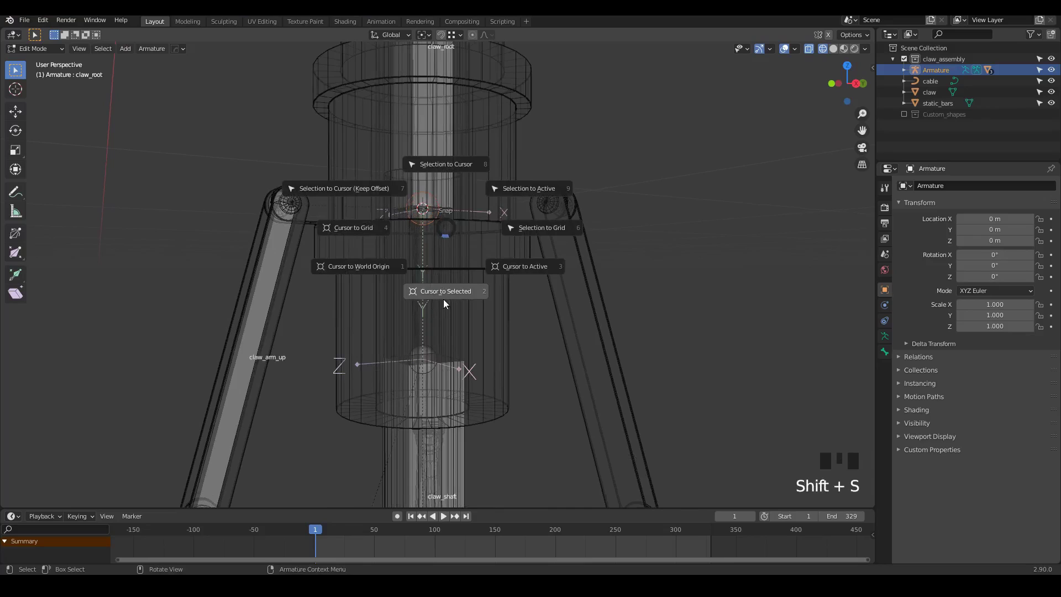
left_click(443, 303)
Step: Select the claw_arm_up, claw_arm_down and claw_arm_IK bones together
scroll(443, 303, "down", 2)
left_click(357, 247)
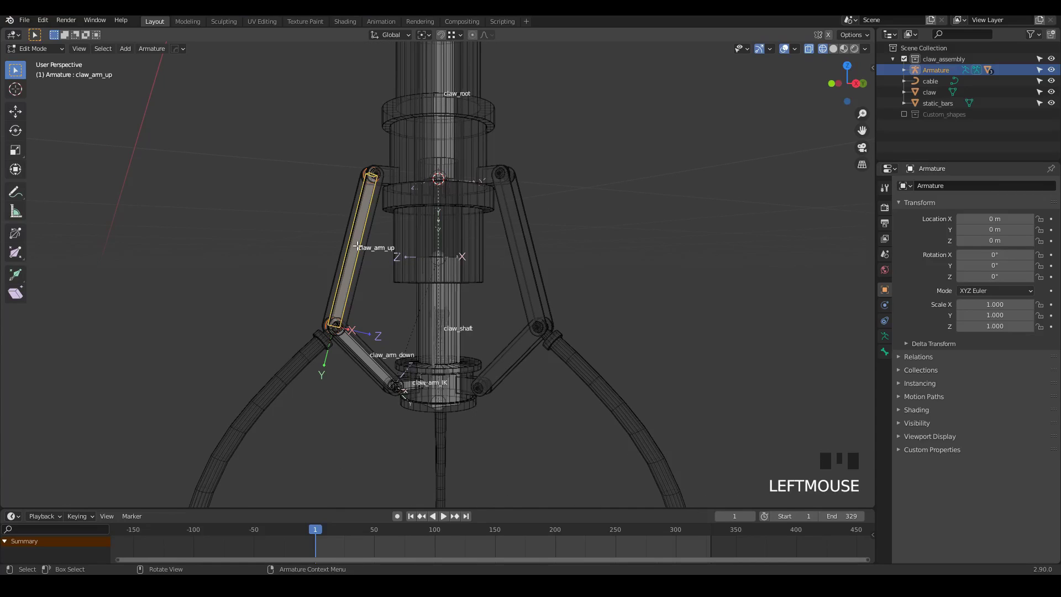
middle_click_drag(357, 247, 402, 314)
scroll(403, 315, "up", 2)
left_click(348, 355, "shift")
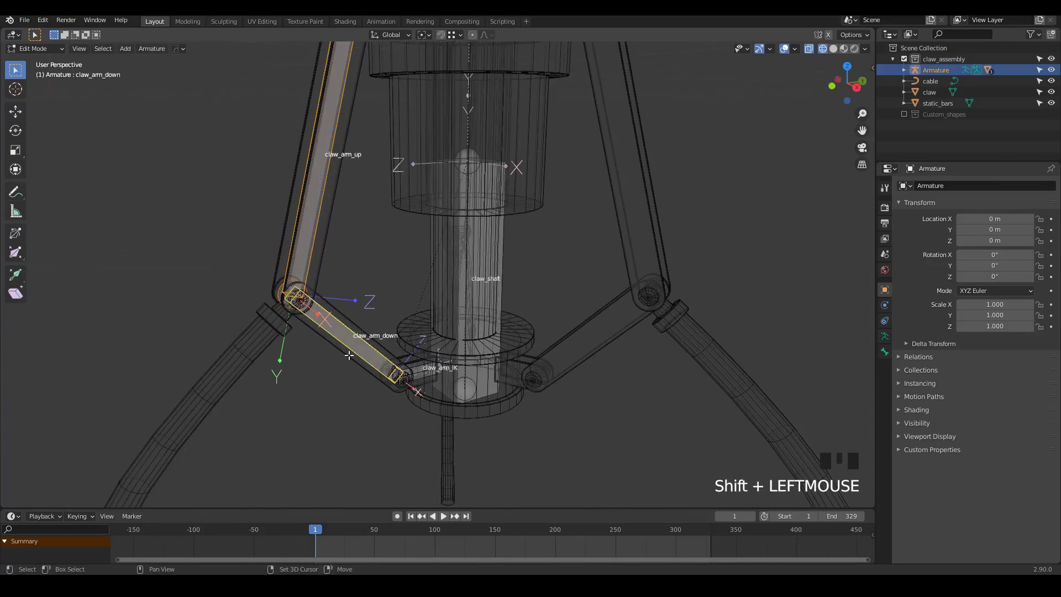
left_click(421, 376, "shift")
middle_click_drag(421, 376, 547, 312, "shift")
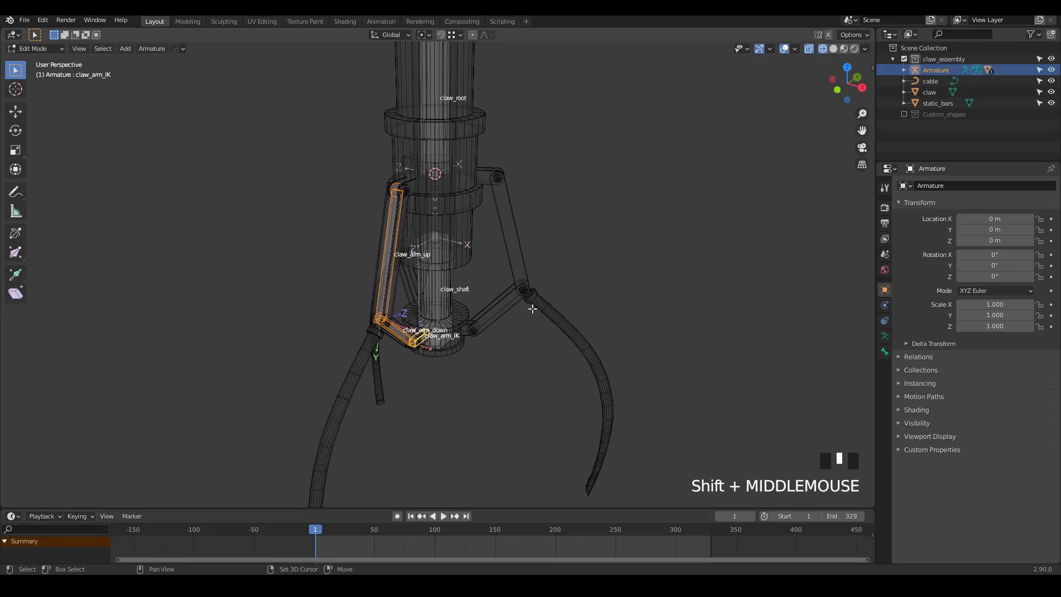
key("shift+d")
key("r")
key("z")
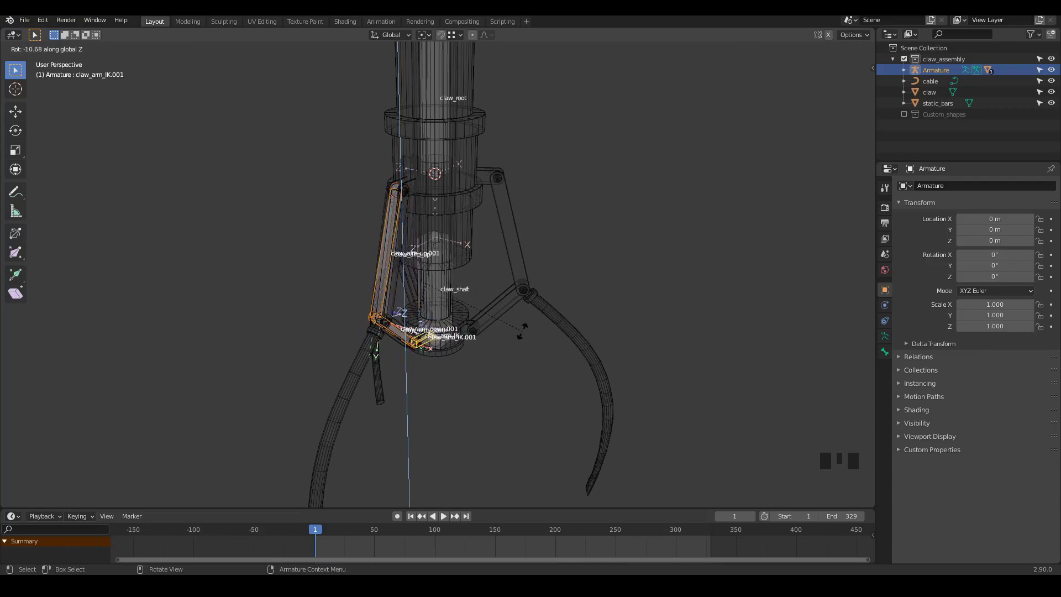
right_click(599, 270)
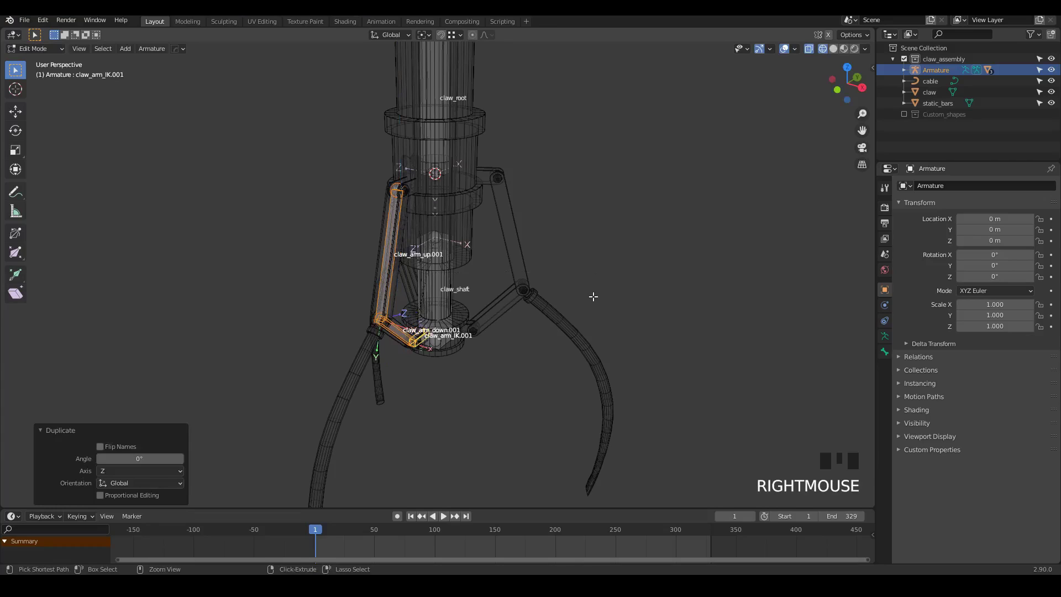
key("ctrl+z")
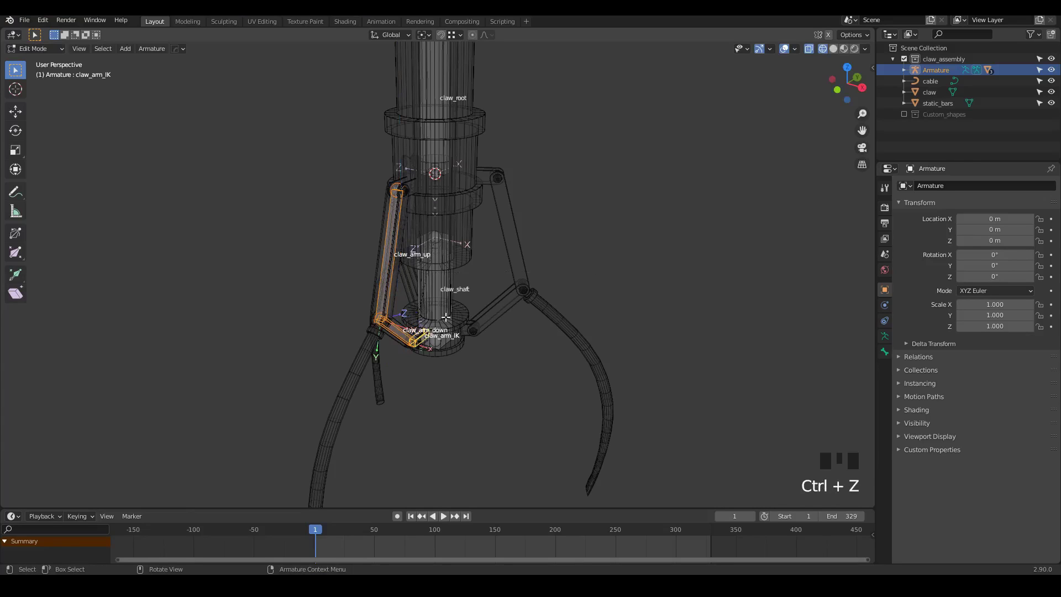
Step: Use the 3D cursor as pivot point and duplicate the three selected arm bones, rotated 120° about the global Z axis
key("period")
left_click(534, 313)
key("ctrl+z")
key("shift+d")
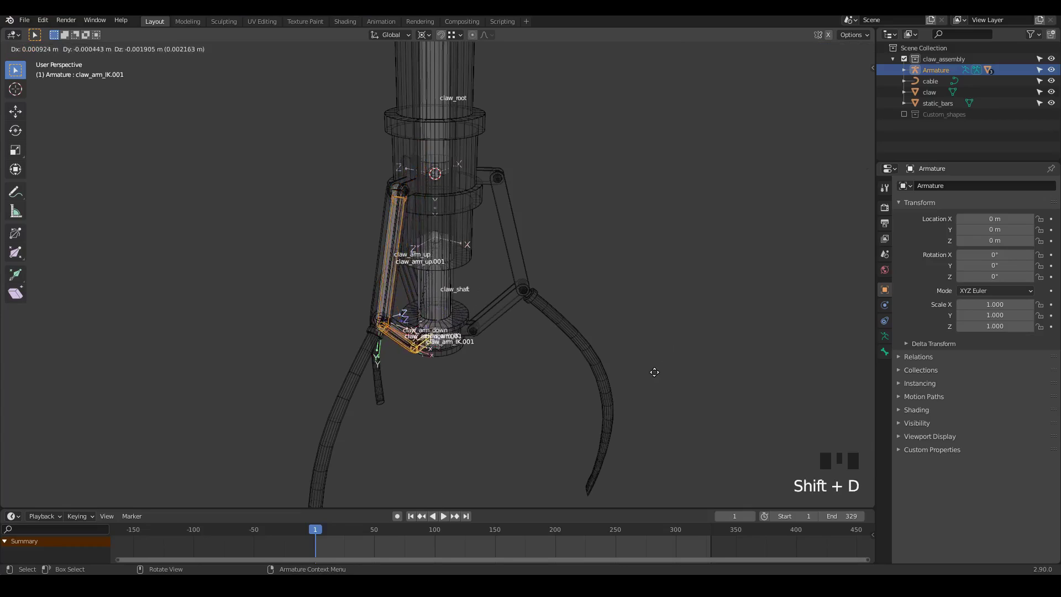
key("r")
key("z")
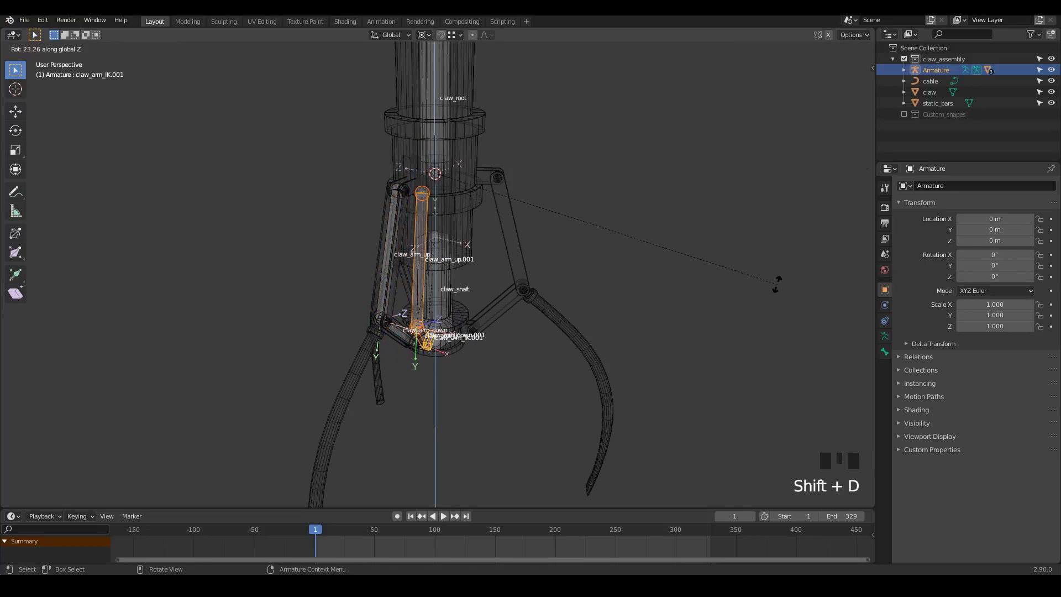
type("120")
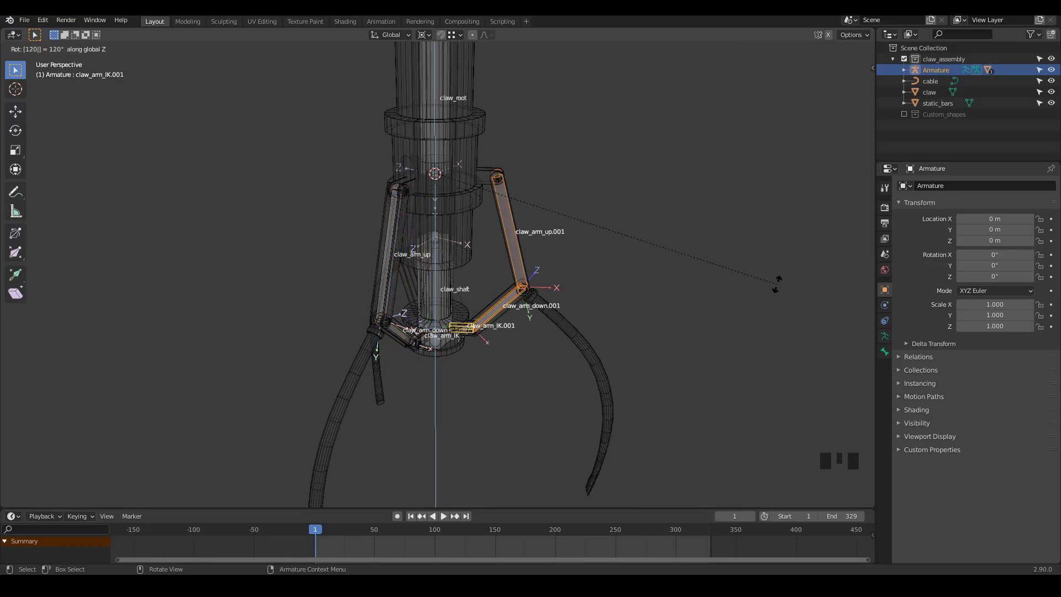
key("KP_Enter")
Step: Repeat the 120° rotated duplication to add the third set of claw arm bones
middle_click_drag(666, 280, 475, 269)
key("shift+r")
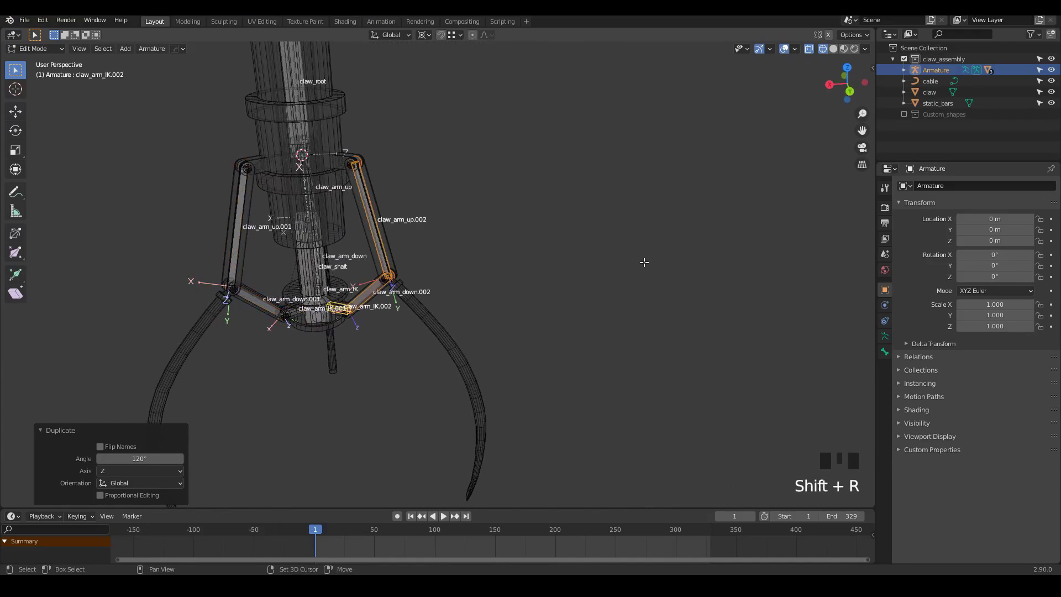
middle_click_drag(316, 283, 441, 262, "shift")
Step: Test all three IK arms in Pose Mode by moving the claw_shaft bone along global Z, cancelling the move
left_click(453, 297)
middle_click_drag(453, 297, 462, 288)
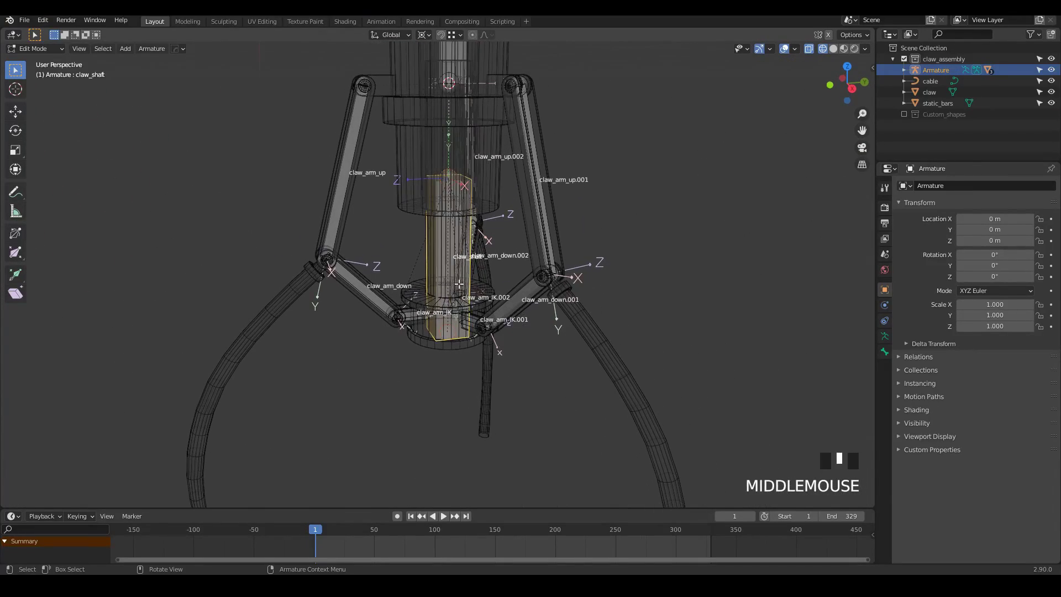
key("Tab")
key("g")
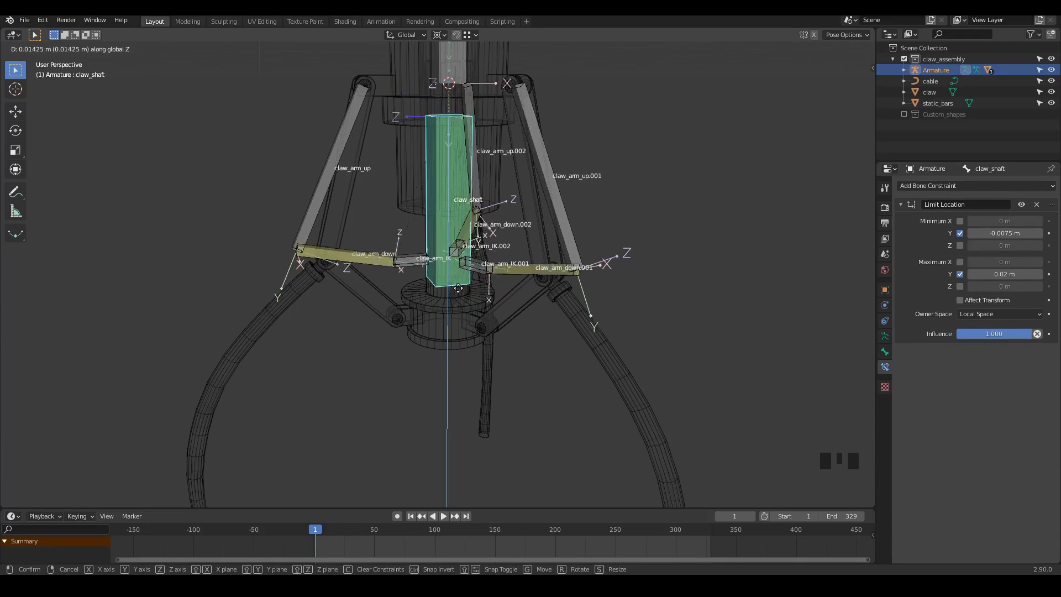
right_click(400, 209)
left_click(401, 209)
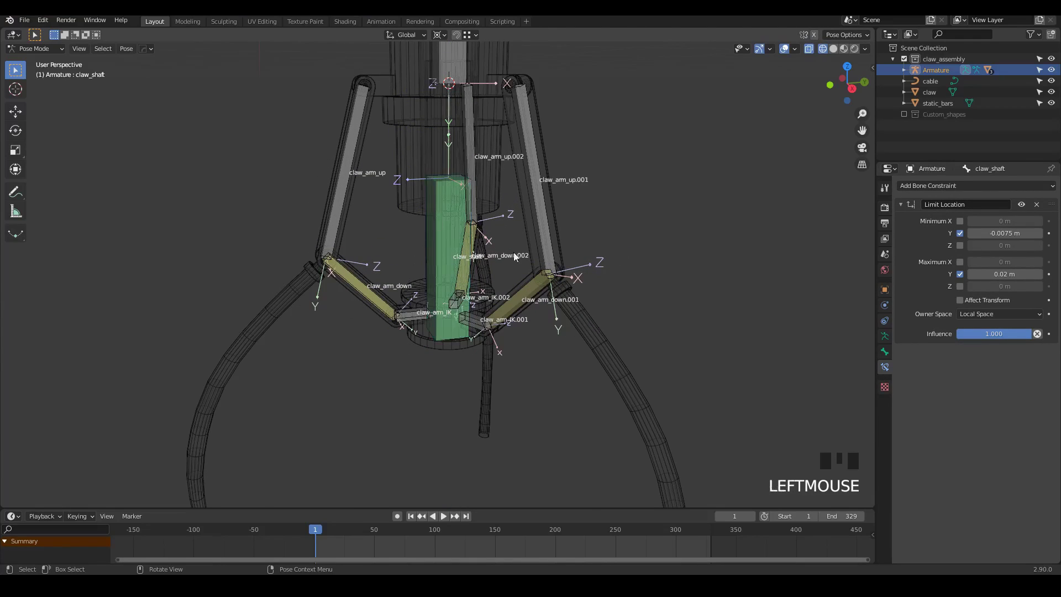
Step: Return to Object Mode, select the claw mesh and show the viewport in solid shading
scroll(514, 254, "down", 3)
left_click(453, 164)
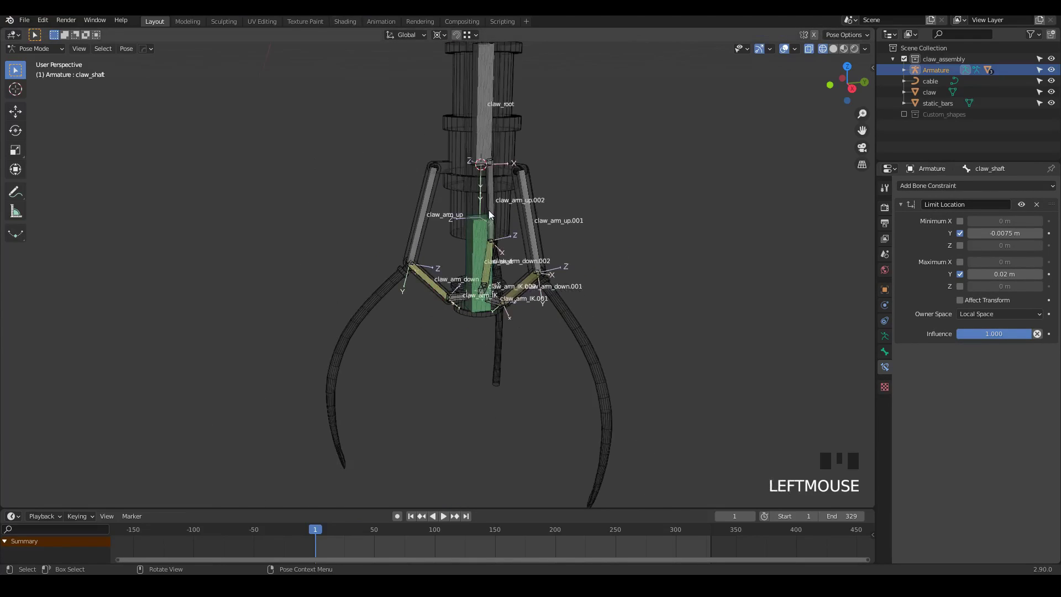
middle_click_drag(465, 273, 467, 336, "shift")
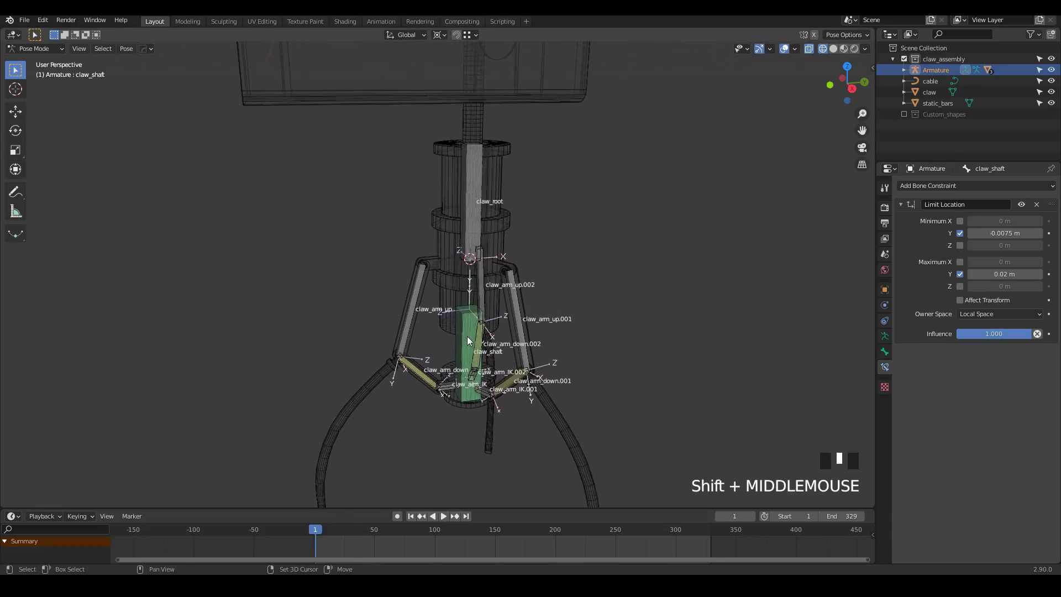
left_click(415, 302)
key("ctrl+Tab")
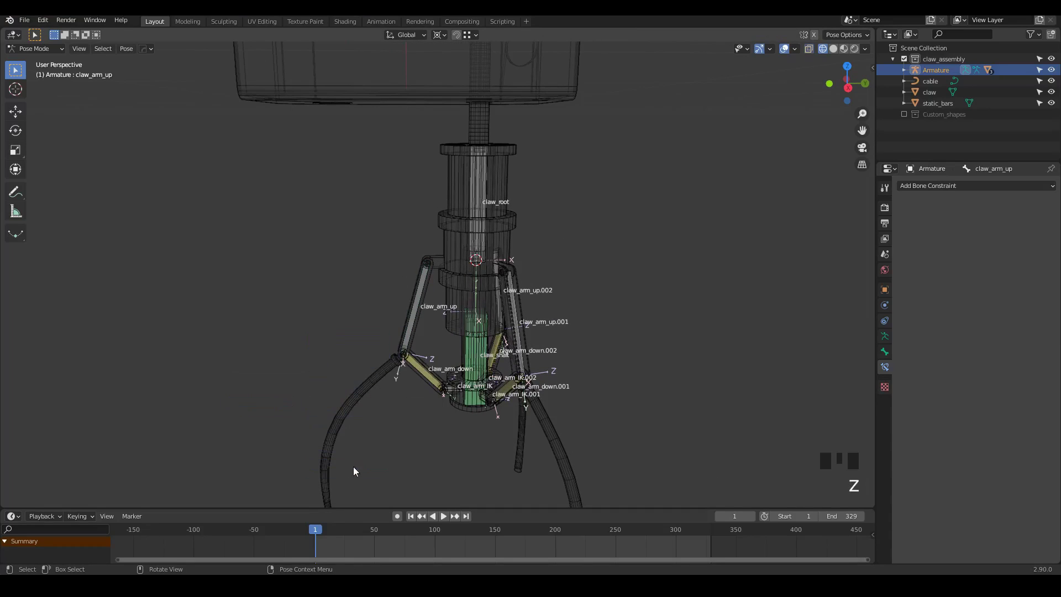
left_click(346, 402)
key("z")
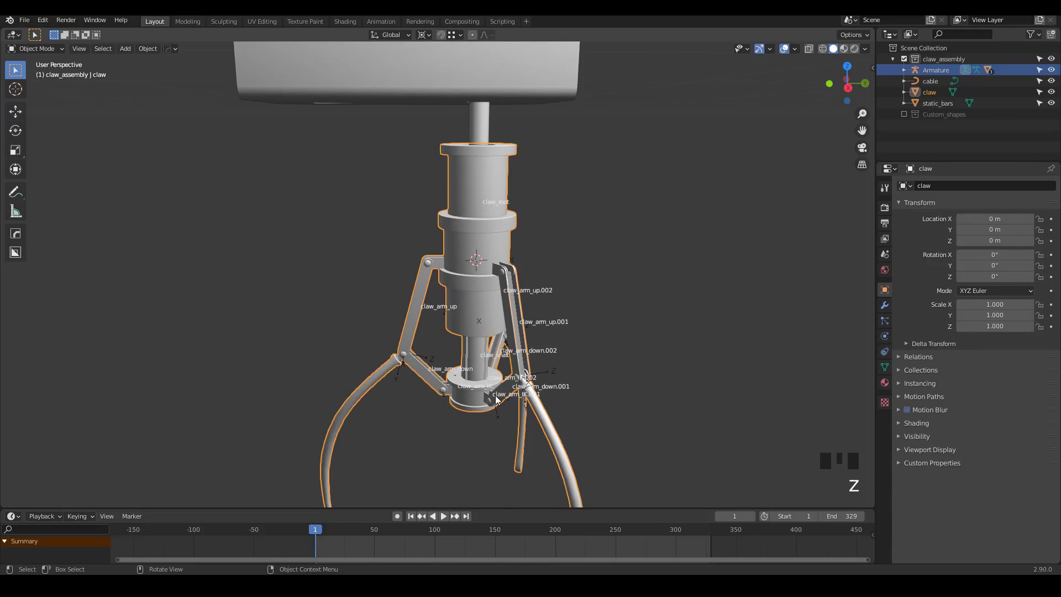
Step: Parent the claw mesh to the armature using Armature Deform With Empty Groups
scroll(495, 399, "down", 2)
left_click(395, 132, "shift")
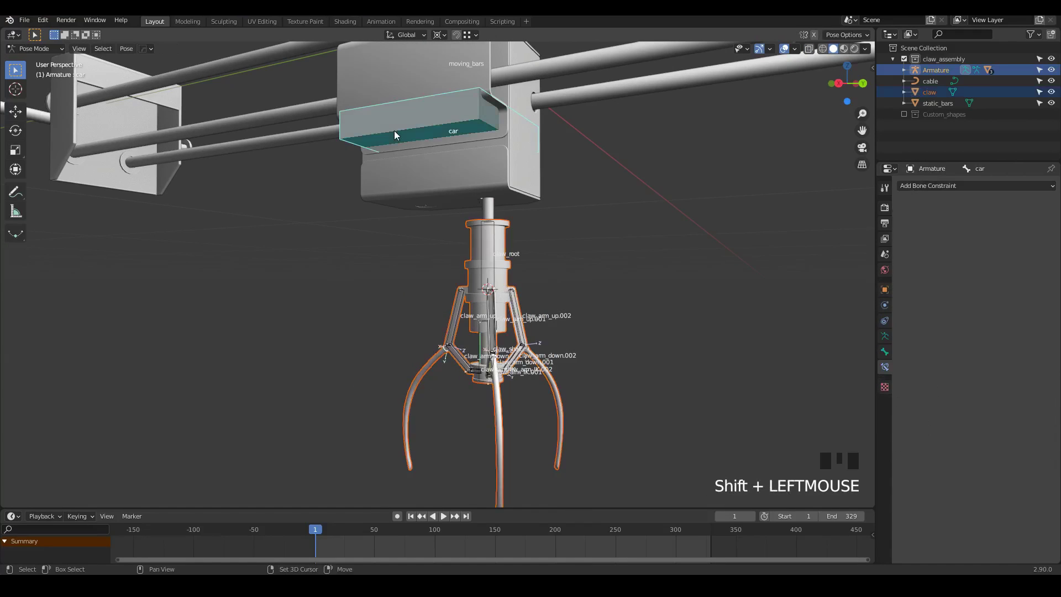
key("ctrl+p")
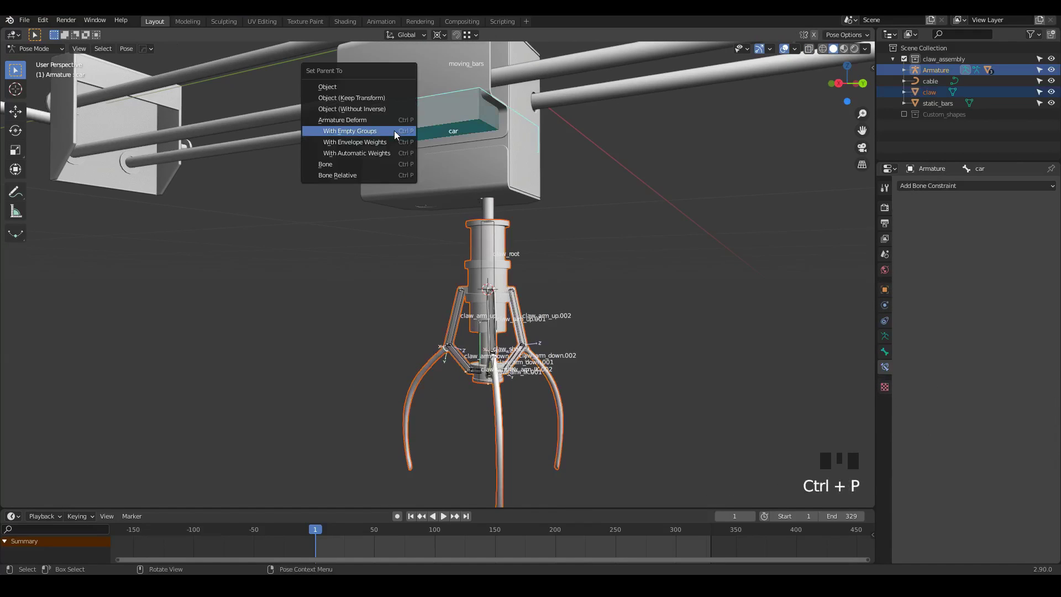
left_click(393, 131)
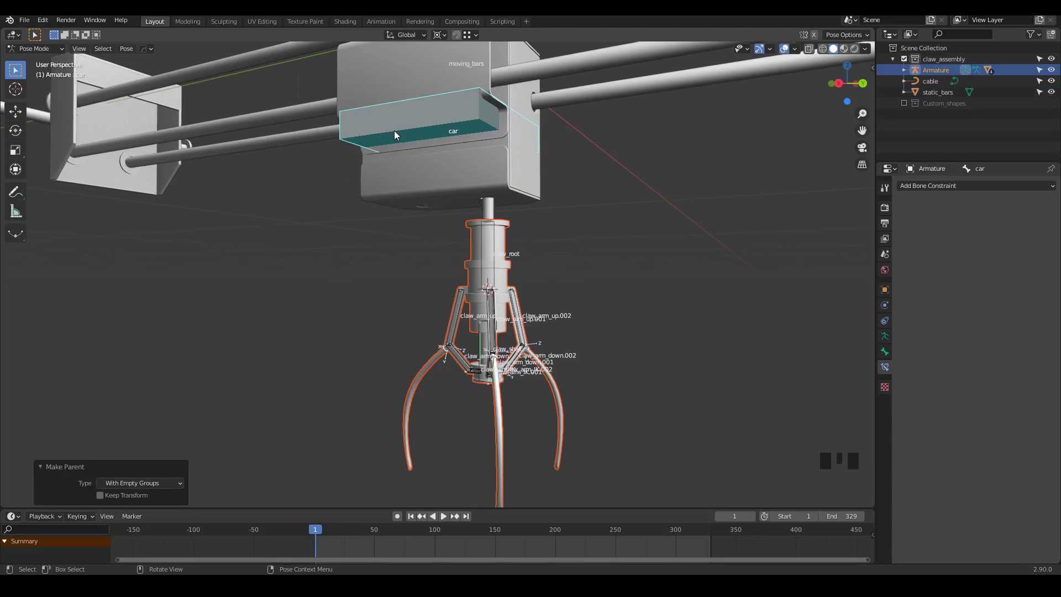
Step: Remove the root_main, moving_bars and car vertex groups from the claw mesh
left_click(465, 232)
middle_click_drag(461, 232, 762, 334)
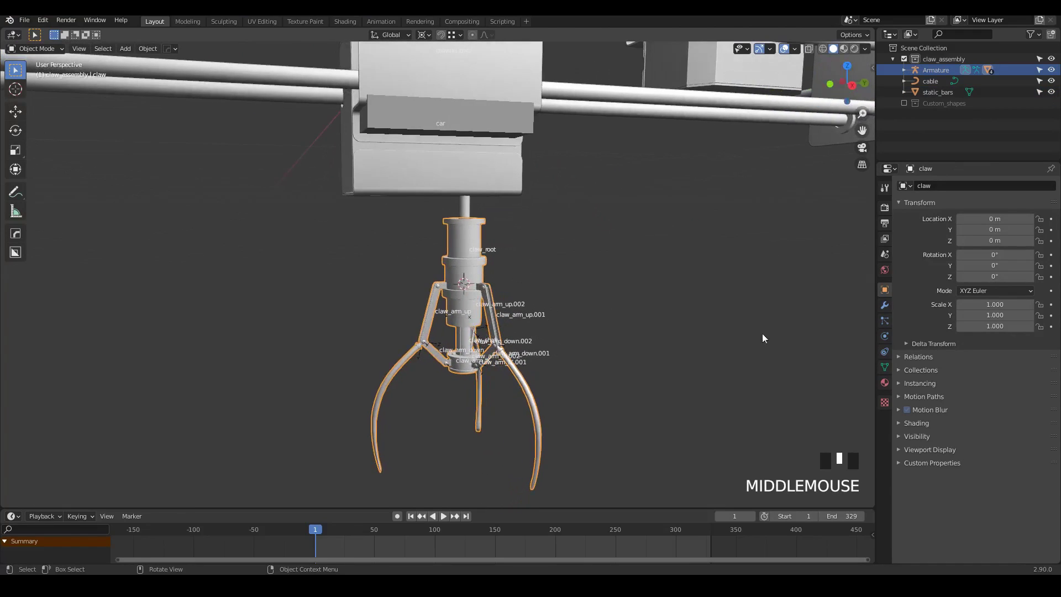
left_click(884, 367)
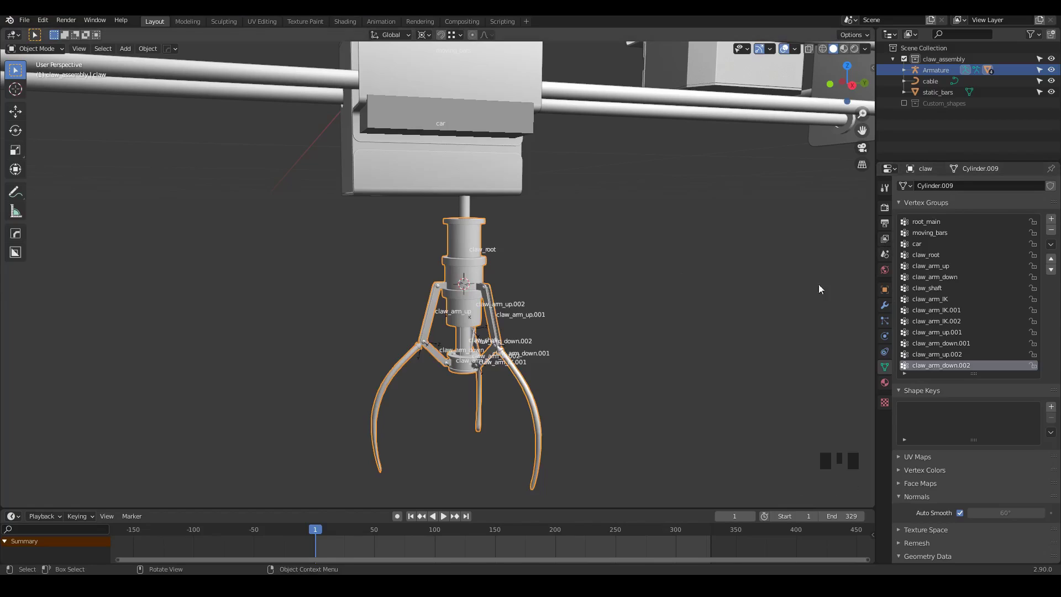
key("ctrl+z")
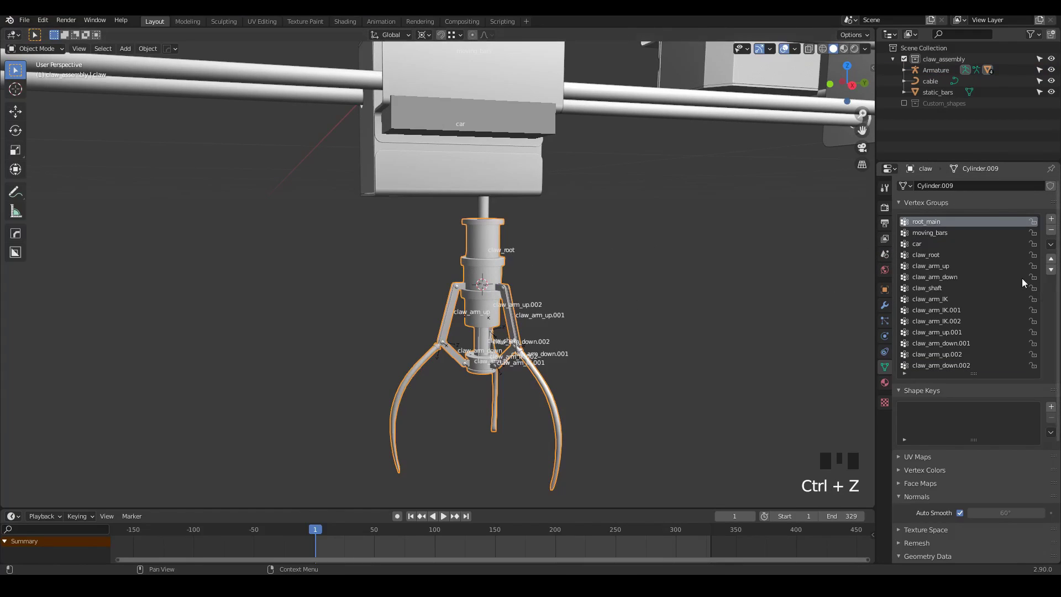
left_click(1051, 230)
left_click(1051, 231)
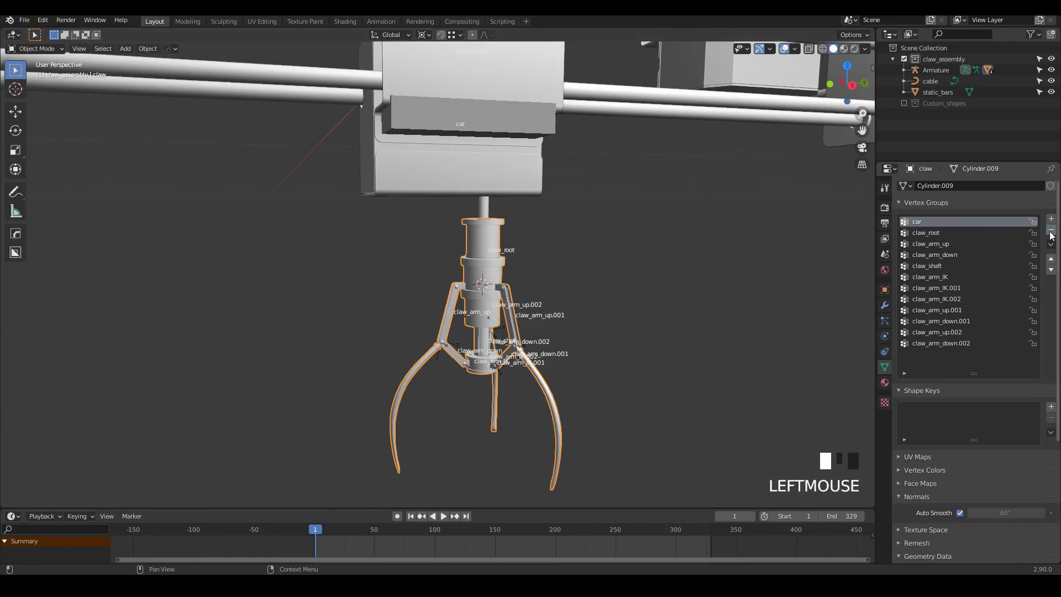
left_click(1050, 231)
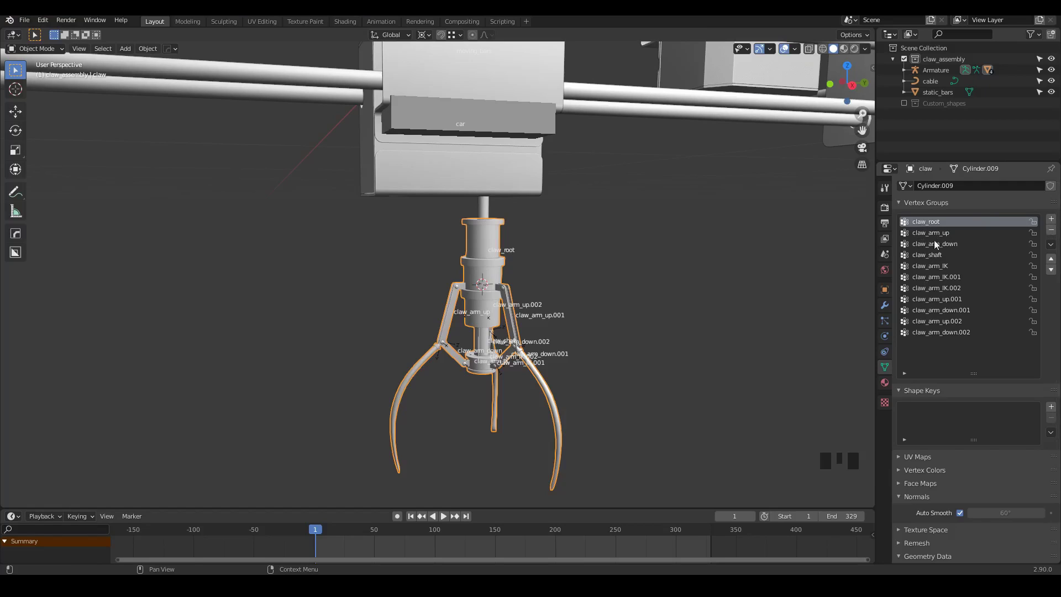
Step: Examine the claw mesh's parts in Edit Mode against the bones, toggling the viewport shading
middle_click_drag(689, 371, 713, 348, "shift")
scroll(712, 348, "up", 3)
key("Tab")
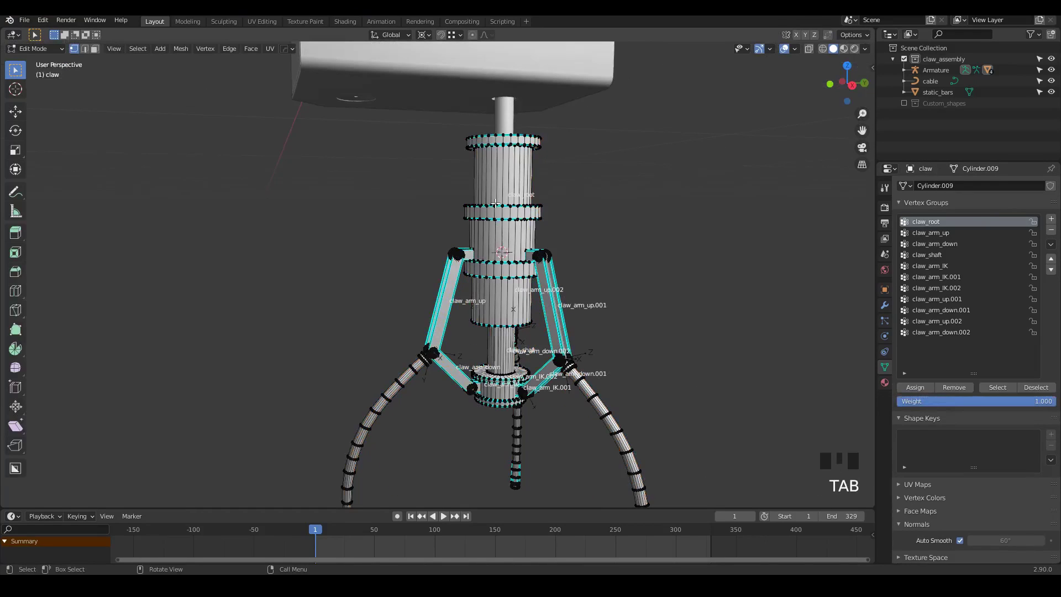
key("a")
mouse_move(493, 225)
middle_mouse_down()
mouse_move(386, 209)
mouse_move(507, 222)
mouse_move(492, 221)
mouse_move(482, 259)
mouse_move(505, 276)
mouse_move(485, 280)
middle_mouse_up()
key("alt+a")
key("l")
key("z")
middle_click_drag(488, 337, 476, 241)
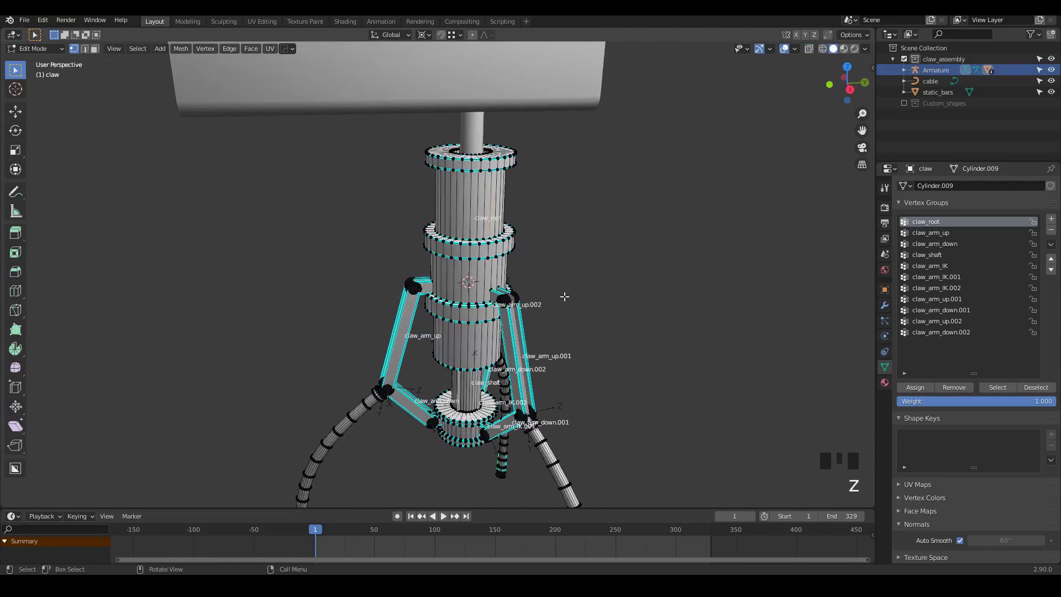
key("z")
middle_click_drag(488, 260, 514, 268)
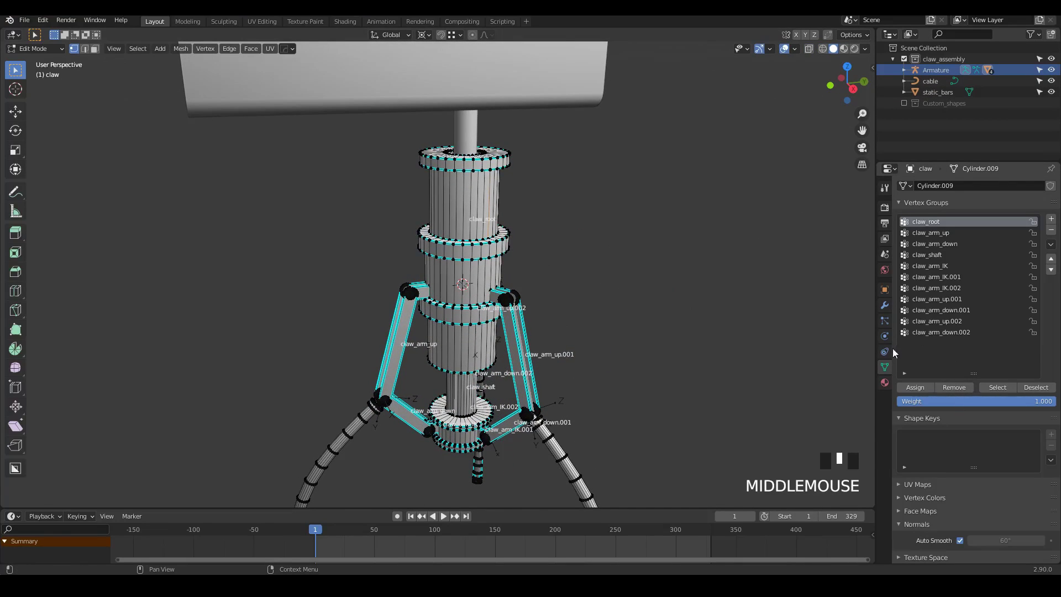
Step: Set the armature to display In Front so its bones show through the claw mesh
left_click(927, 66)
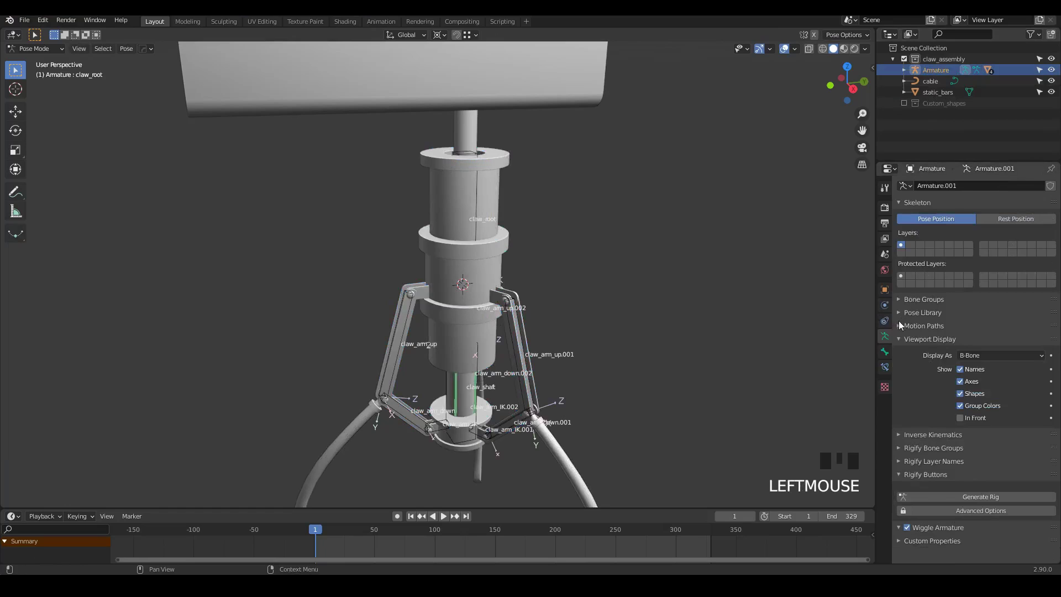
left_click(960, 417)
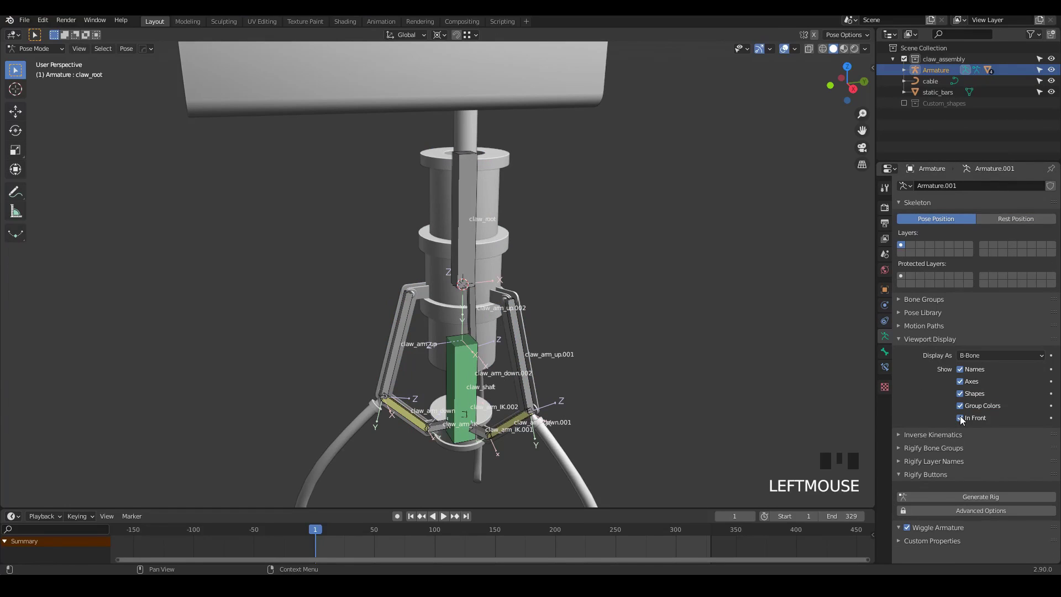
mouse_move(423, 264)
middle_mouse_down()
mouse_move(449, 236)
mouse_move(507, 235)
mouse_move(443, 227)
middle_mouse_up()
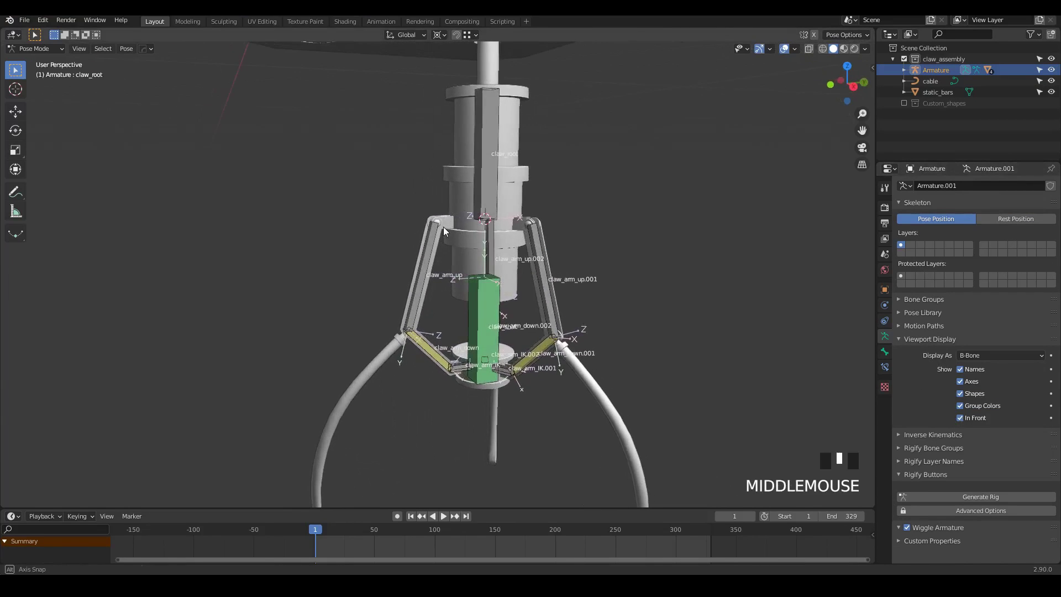
Step: Select the linked geometry of the claw's central cylindrical housing in Edit Mode and choose a vertex group for it
left_click(457, 174)
key("Tab")
key("Tab")
key("a")
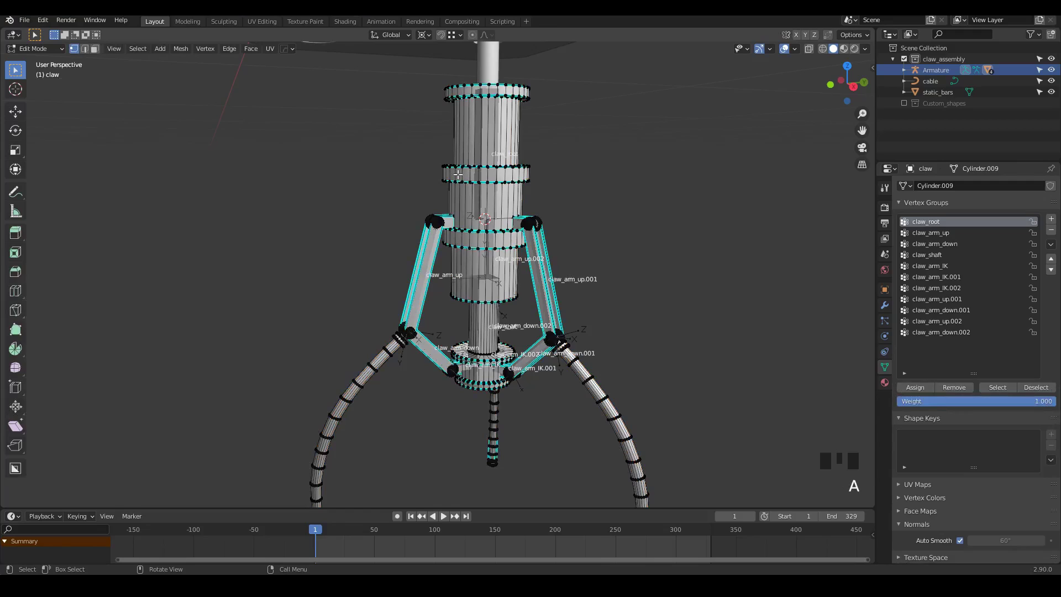
key("l")
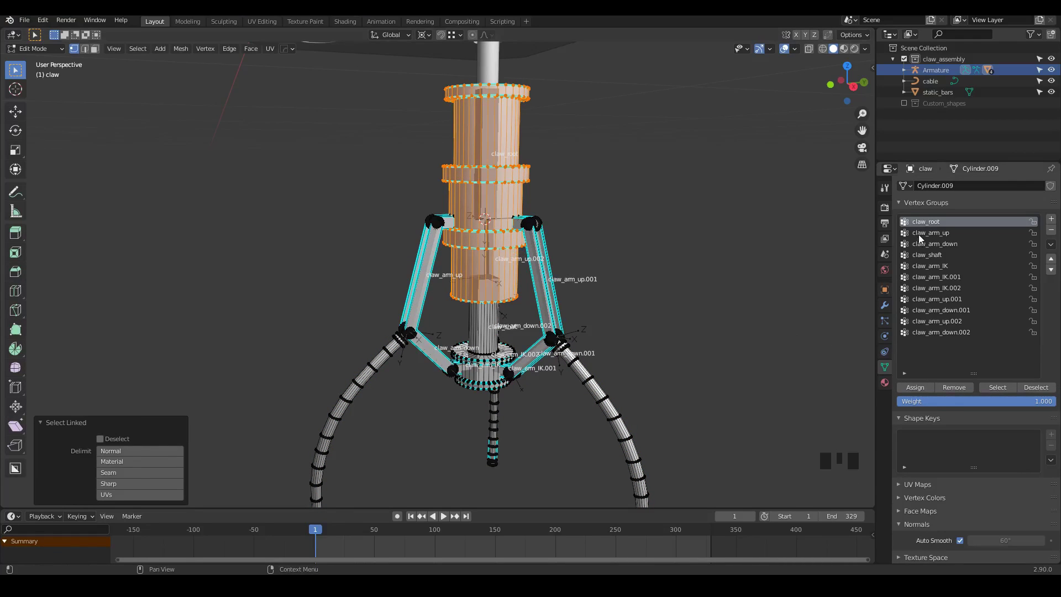
left_click(930, 265)
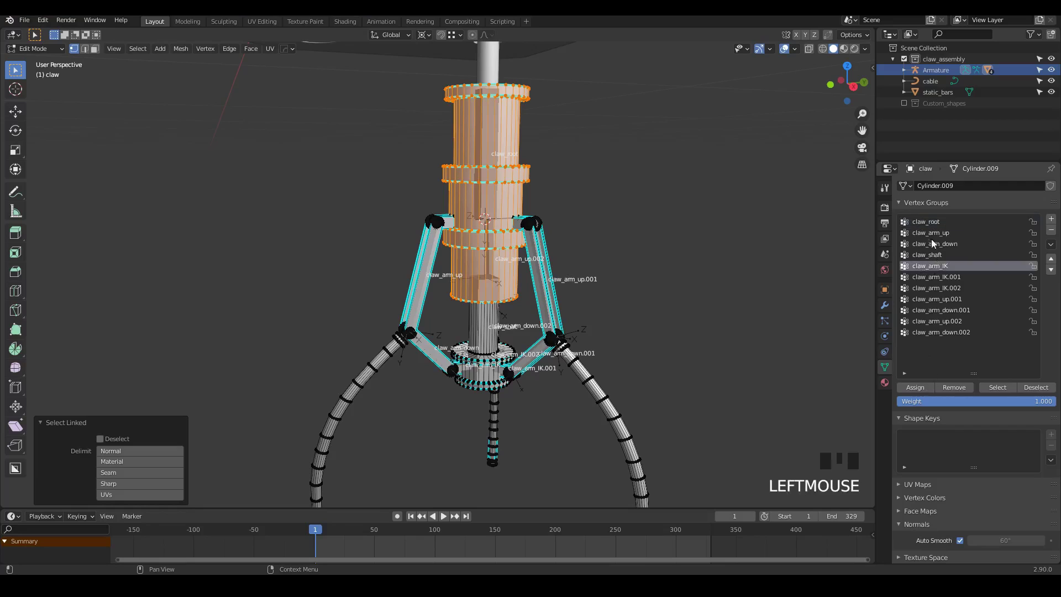
Step: Assign the selected upper cylinder housing to the claw_root vertex group and clear the selection
left_click(919, 220)
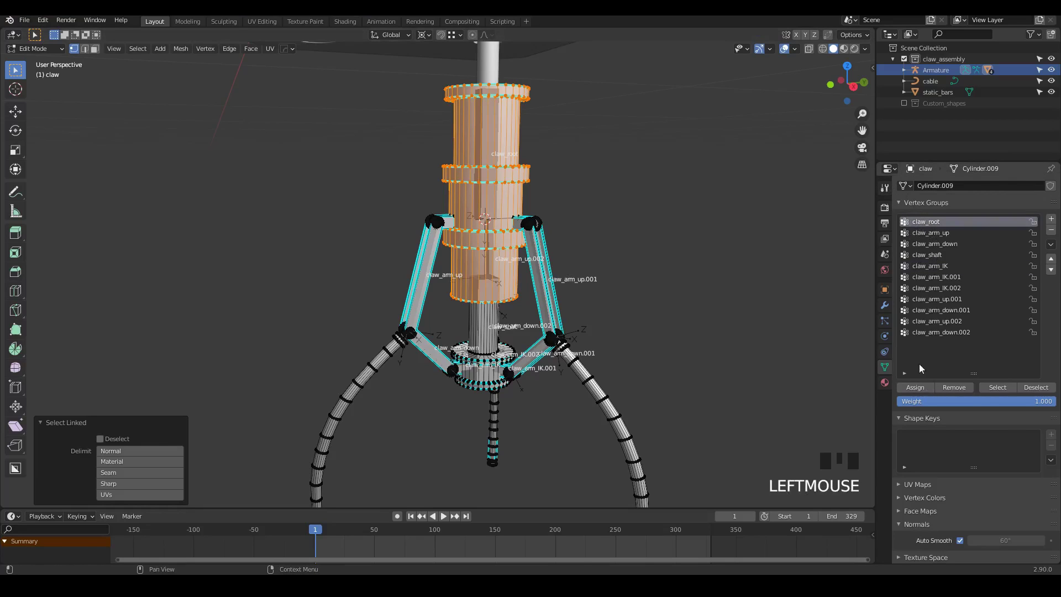
left_click(913, 386)
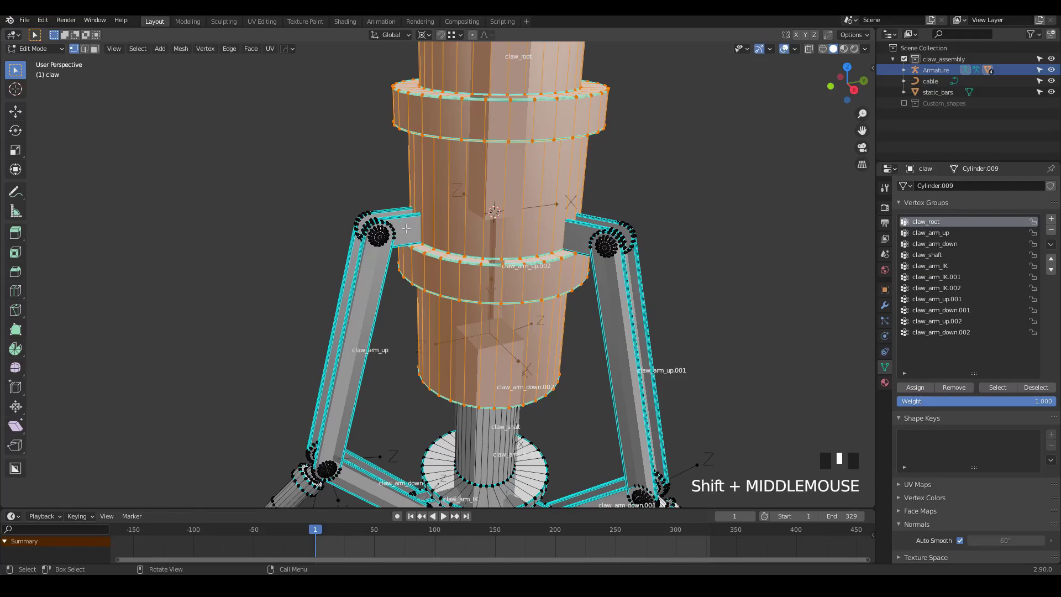
key("a")
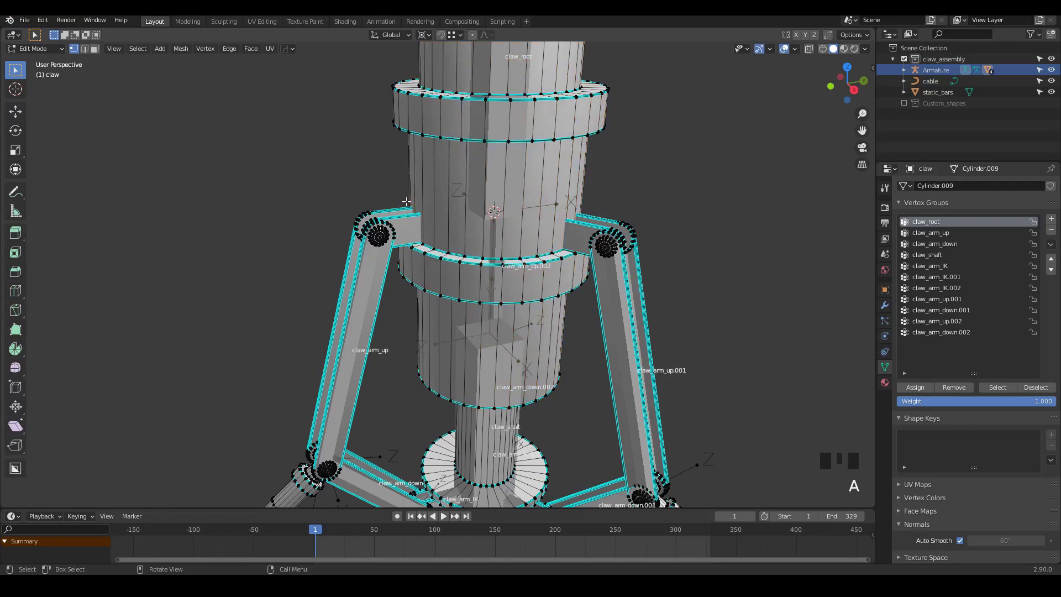
Step: Select the arms' upper hinge brackets and pins on the housing and assign them to the claw_root vertex group
middle_click_drag(407, 202, 413, 204)
scroll(422, 207, "up", 4)
scroll(533, 224, "down", 3)
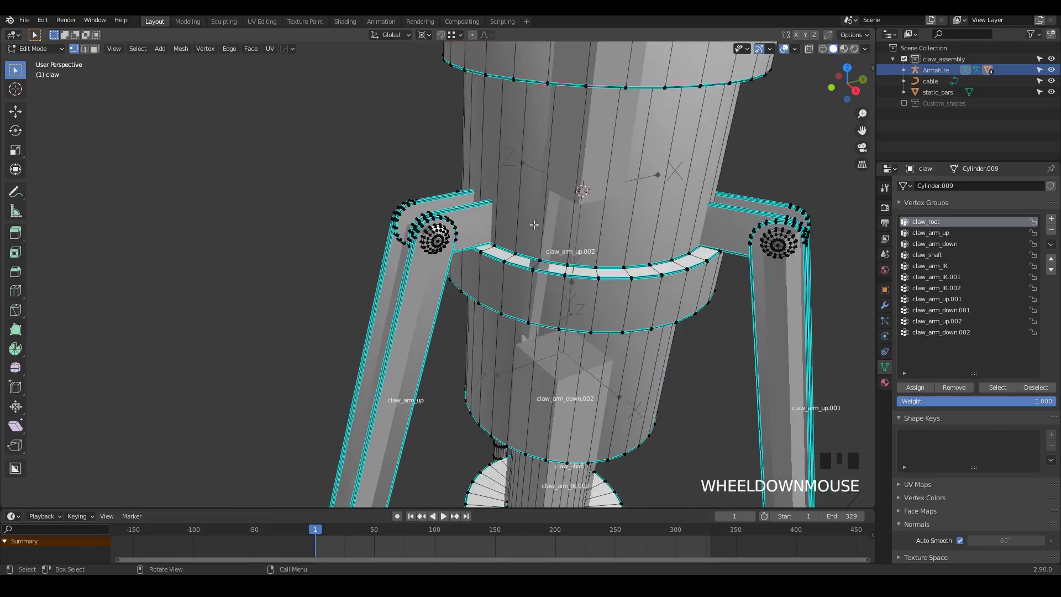
scroll(469, 197, "down", 3)
middle_click_drag(469, 196, 463, 221)
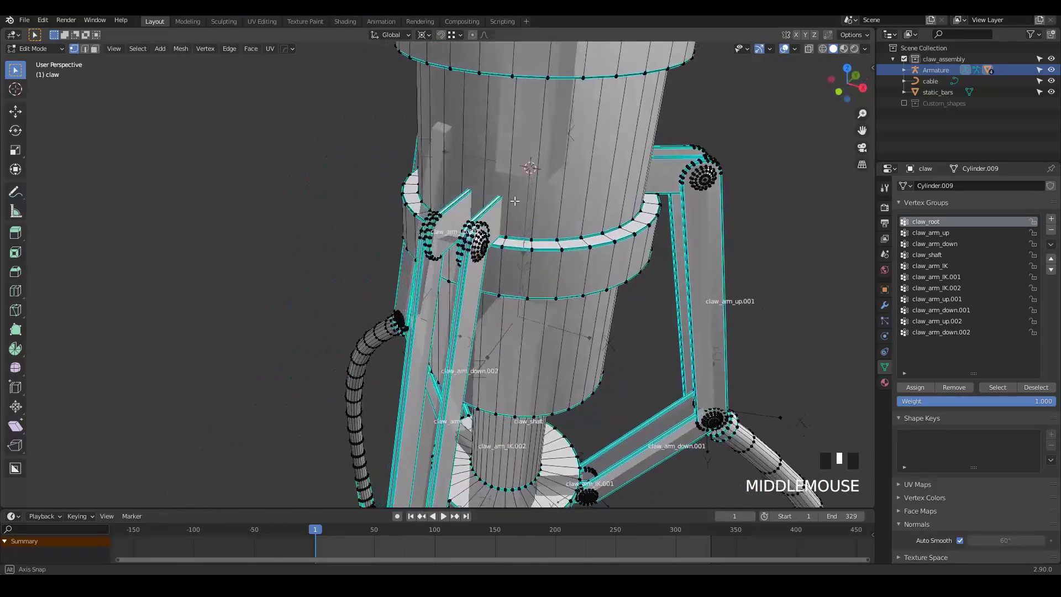
scroll(460, 230, "up", 5)
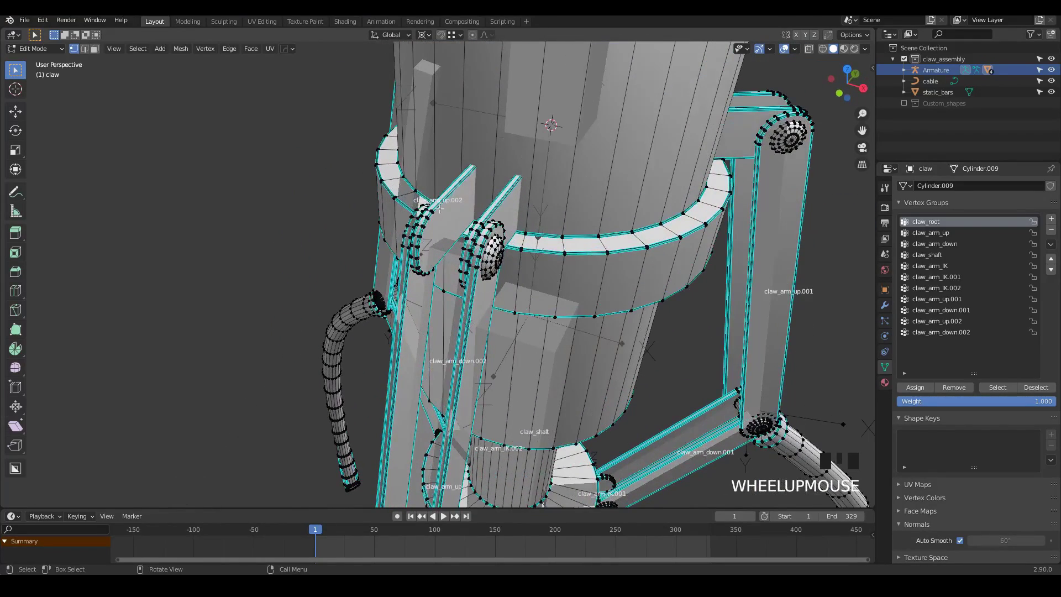
key("l")
key("l")
middle_click_drag(462, 267, 499, 223)
left_click(914, 389)
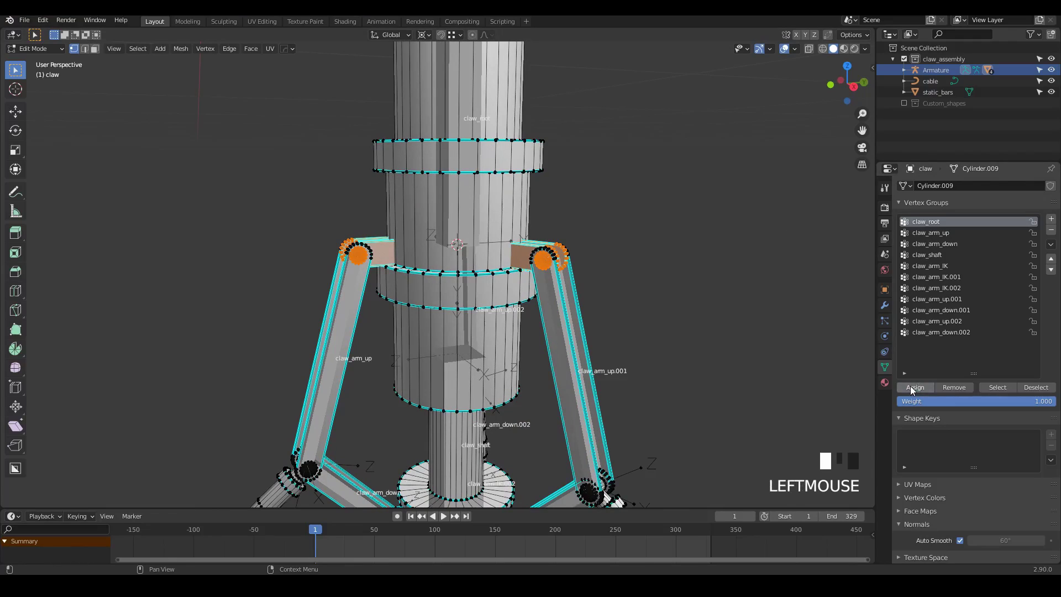
Step: Select the linked geometry of the first upper arm and assign it to the claw_arm_up vertex group
scroll(474, 171, "down", 3)
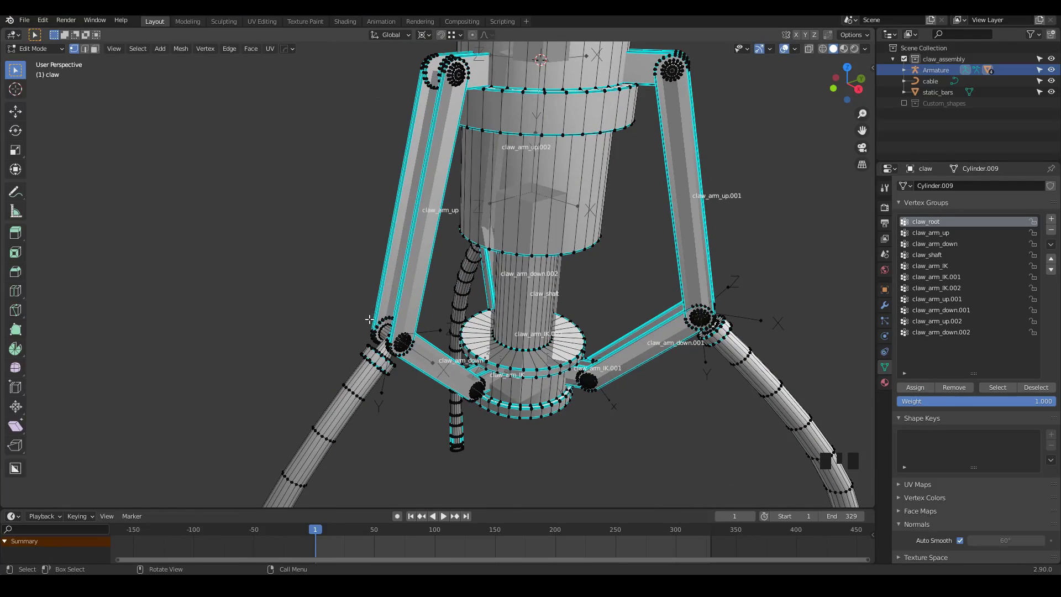
key("l")
scroll(384, 308, "down", 2)
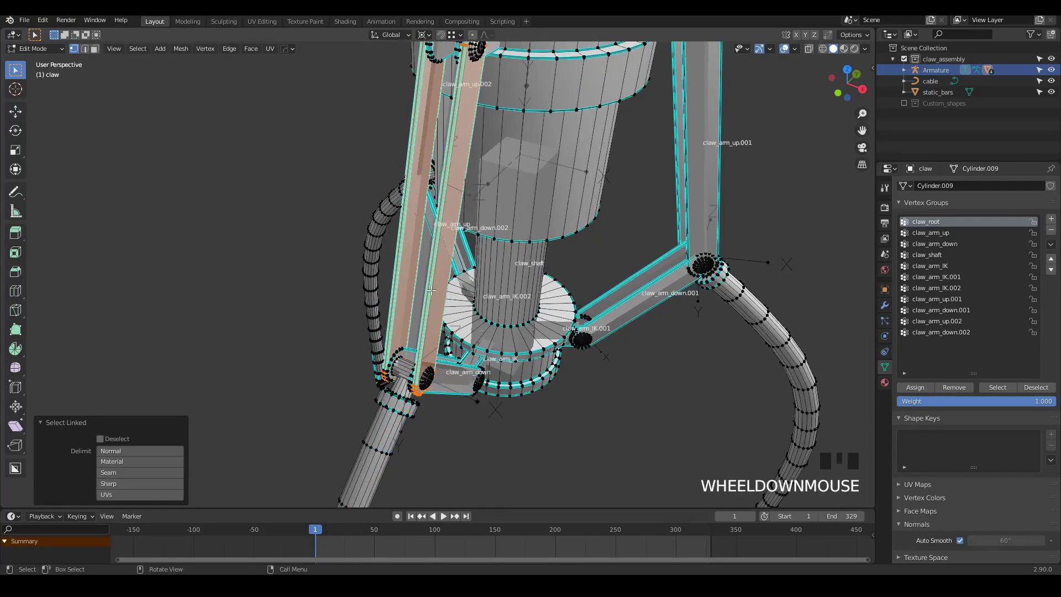
middle_click_drag(431, 290, 444, 301)
left_click(923, 232)
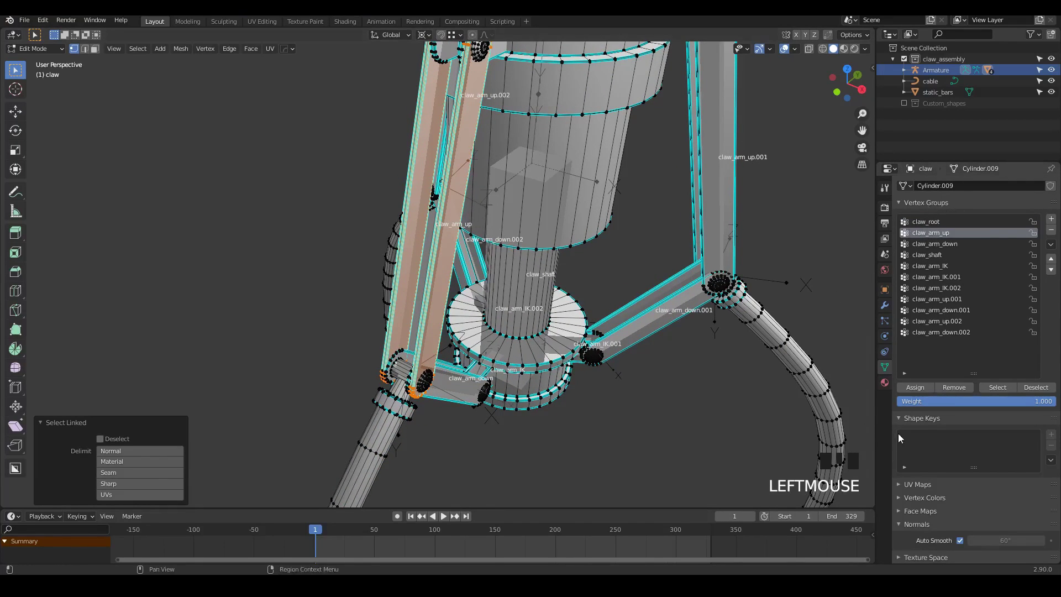
left_click(914, 386)
Step: Select the first lower arm with its elbow hinge pins and assign them to the claw_arm_down vertex group
middle_click_drag(475, 259, 588, 243, "shift")
key("l")
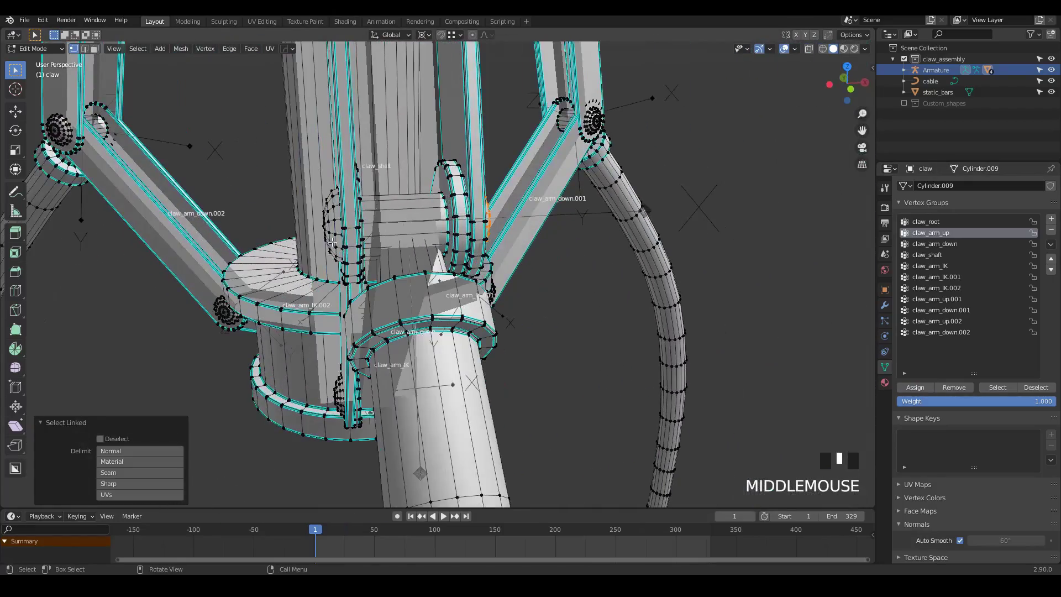
key("l")
middle_click_drag(486, 235, 412, 238)
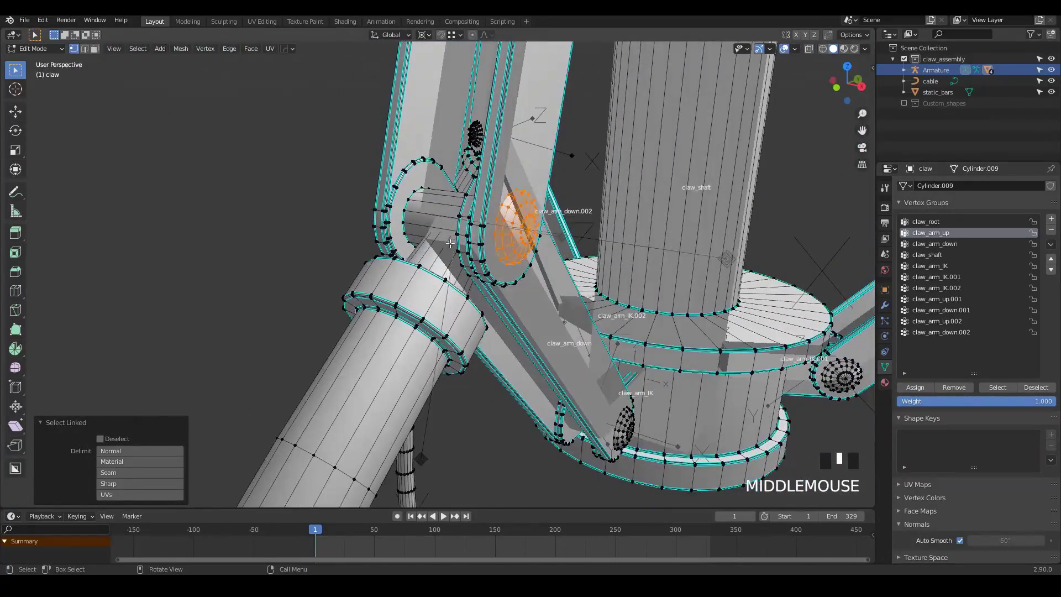
key("l")
key("l")
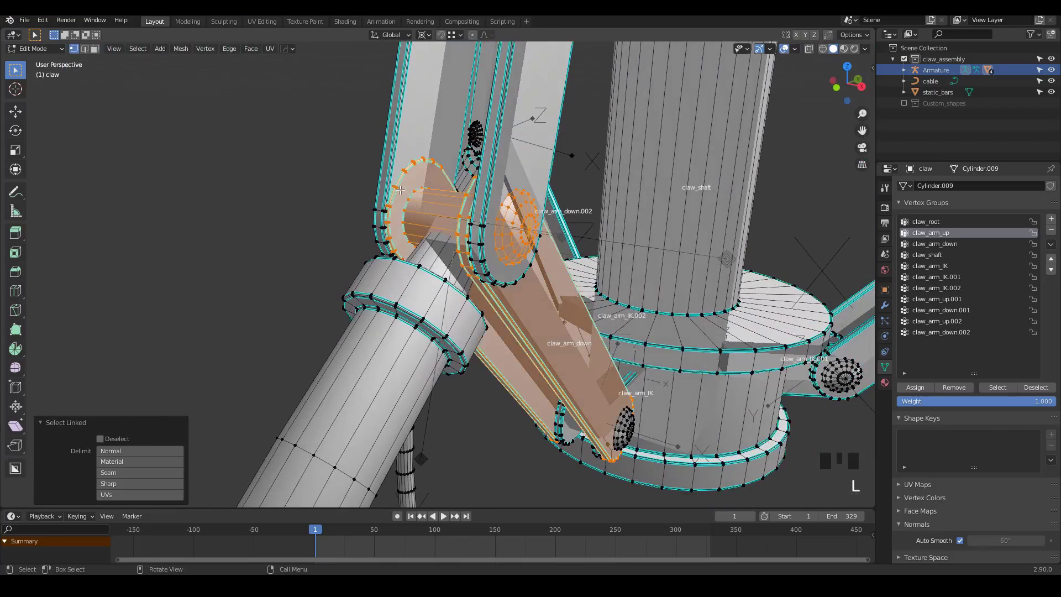
middle_click_drag(409, 198, 430, 203)
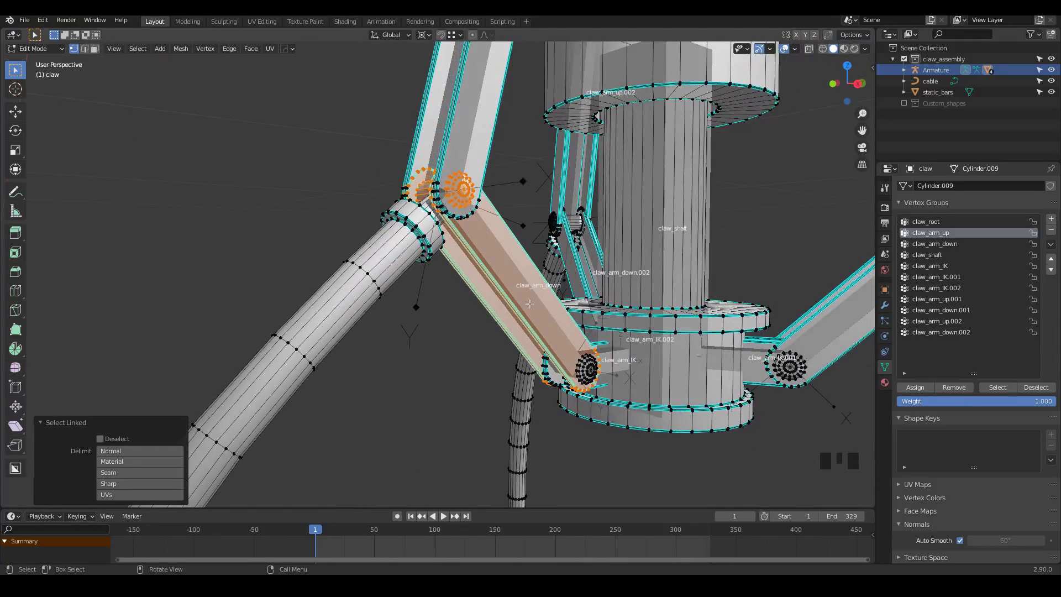
middle_click_drag(529, 287, 550, 290)
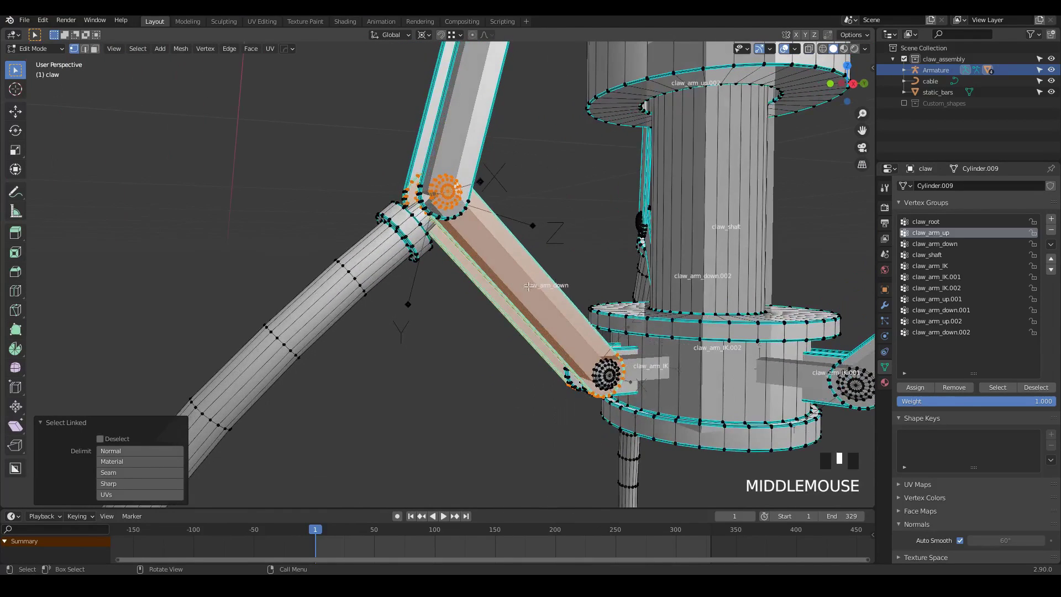
left_click(915, 245)
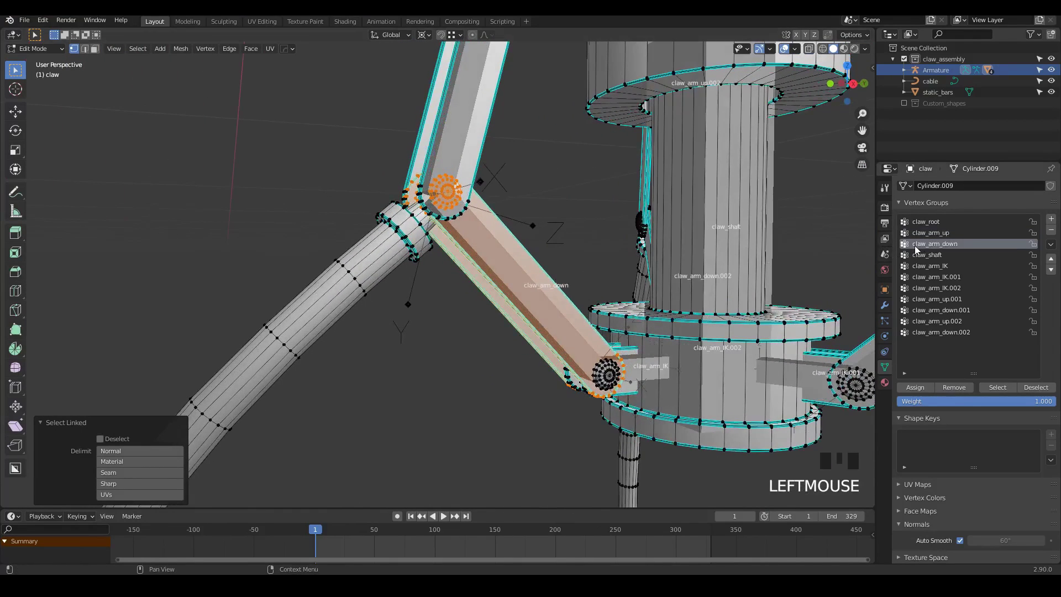
left_click(914, 390)
Step: Select the curved claw finger attached to the first arm and assign it to the claw_arm_up vertex group
scroll(338, 193, "down", 3)
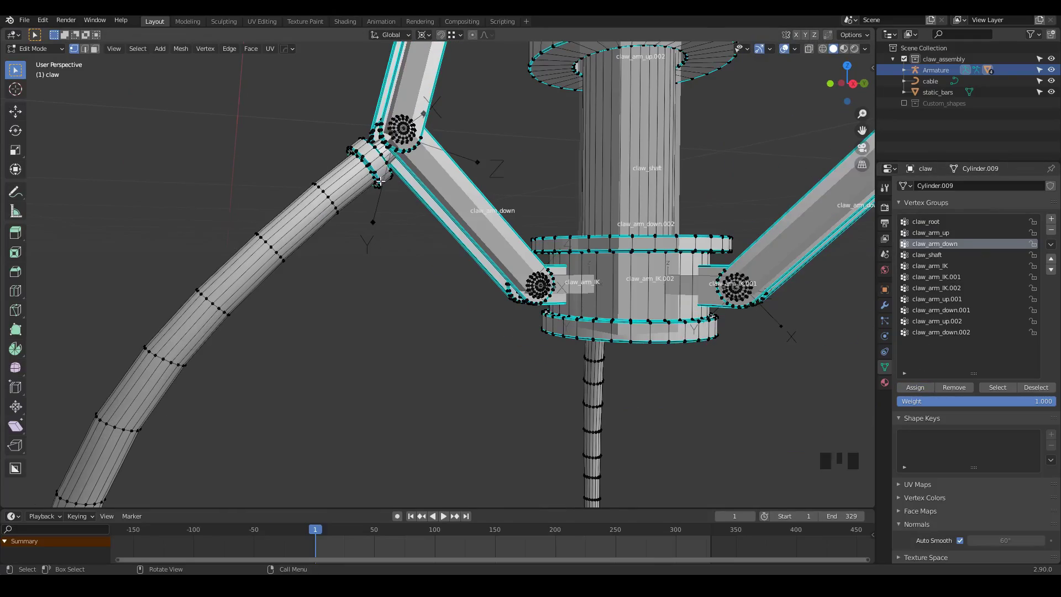
key("l")
middle_click_drag(380, 181, 376, 212)
scroll(376, 212, "up", 2)
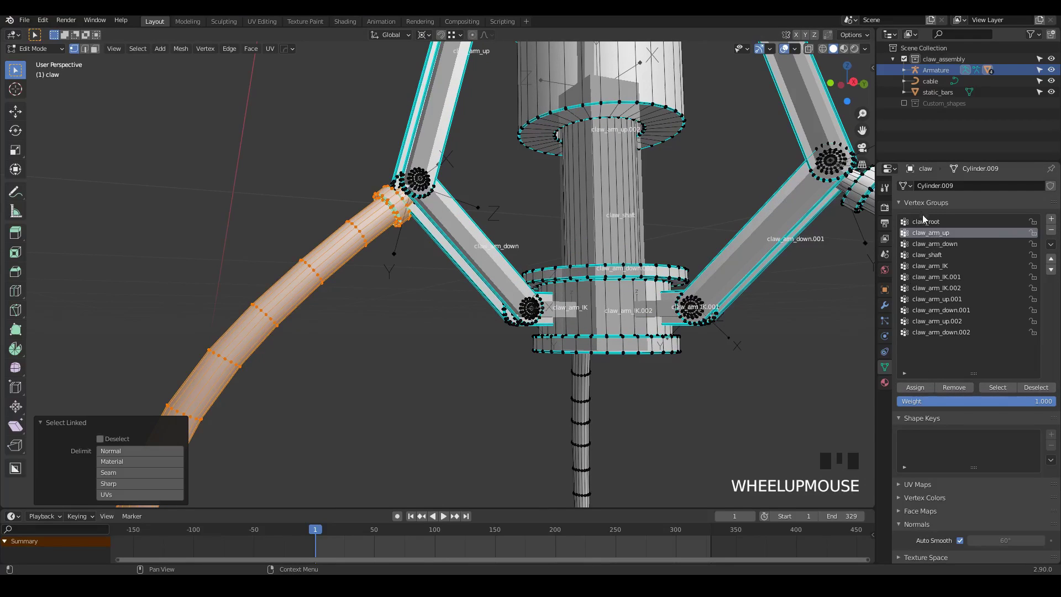
left_click(915, 388)
Step: Test the arm deformation by moving the claw_shaft bone in the right orthographic view, and cancel the move
scroll(345, 278, "down", 2)
scroll(345, 277, "down", 2)
middle_click_drag(345, 278, 509, 225)
key("Tab")
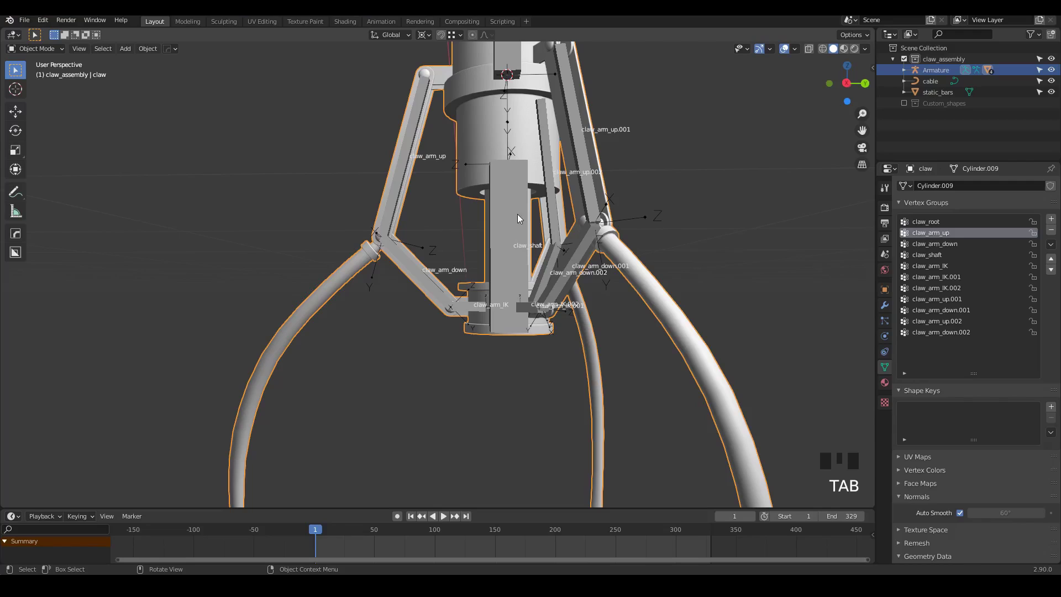
key("KP_3")
left_click(517, 213)
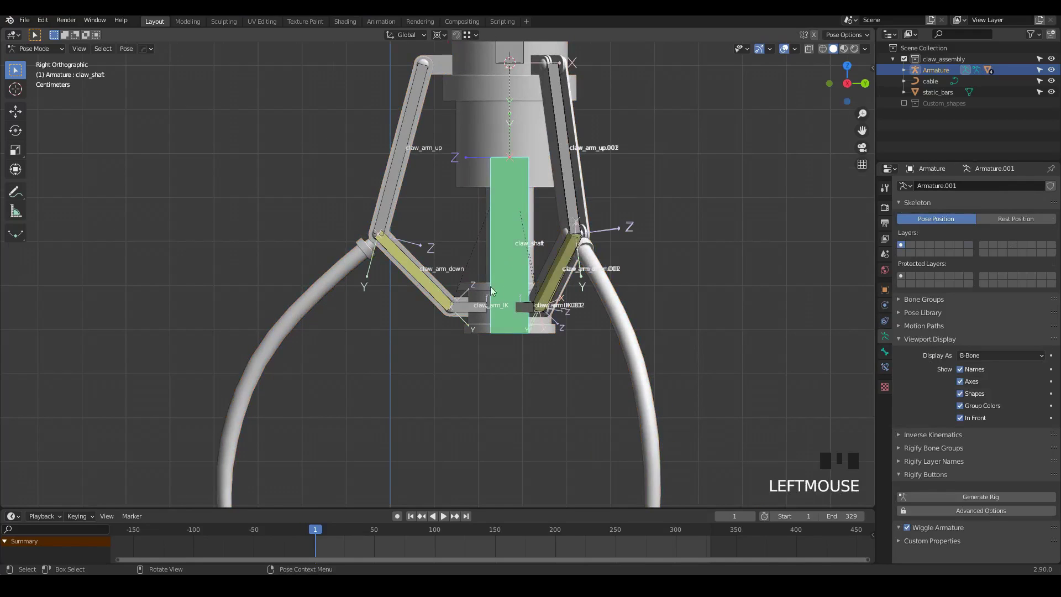
scroll(498, 277, "down", 1)
key("g")
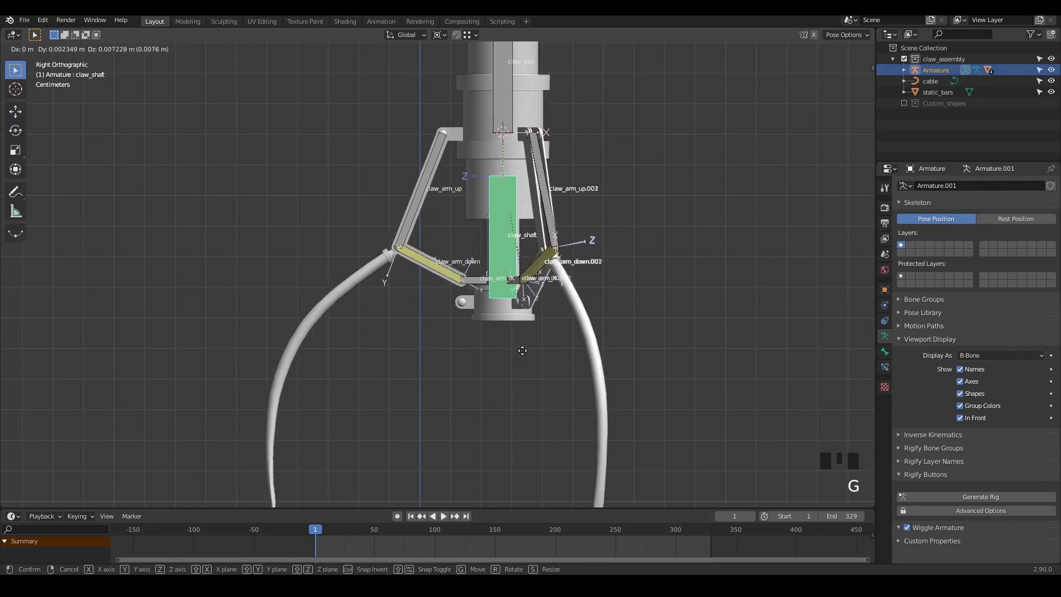
scroll(505, 315, "down", 2)
right_click(533, 273)
Step: Return the claw mesh to Edit Mode and select only the linked geometry of the central shaft and its flanges
scroll(535, 271, "up", 8)
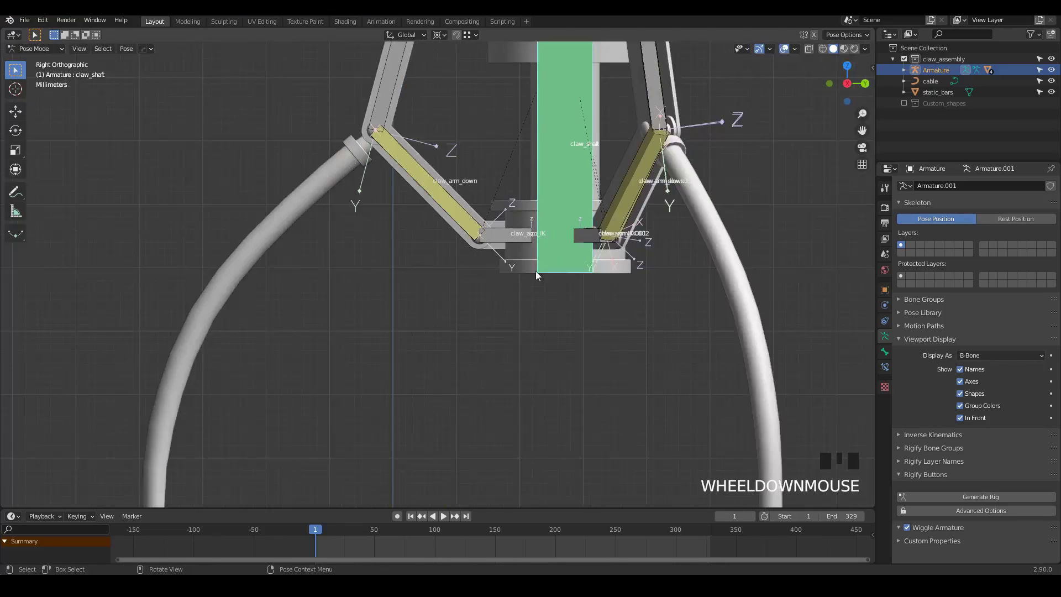
middle_click_drag(531, 214, 520, 264, "shift")
middle_click_drag(477, 220, 500, 249)
left_click(500, 251)
key("Tab")
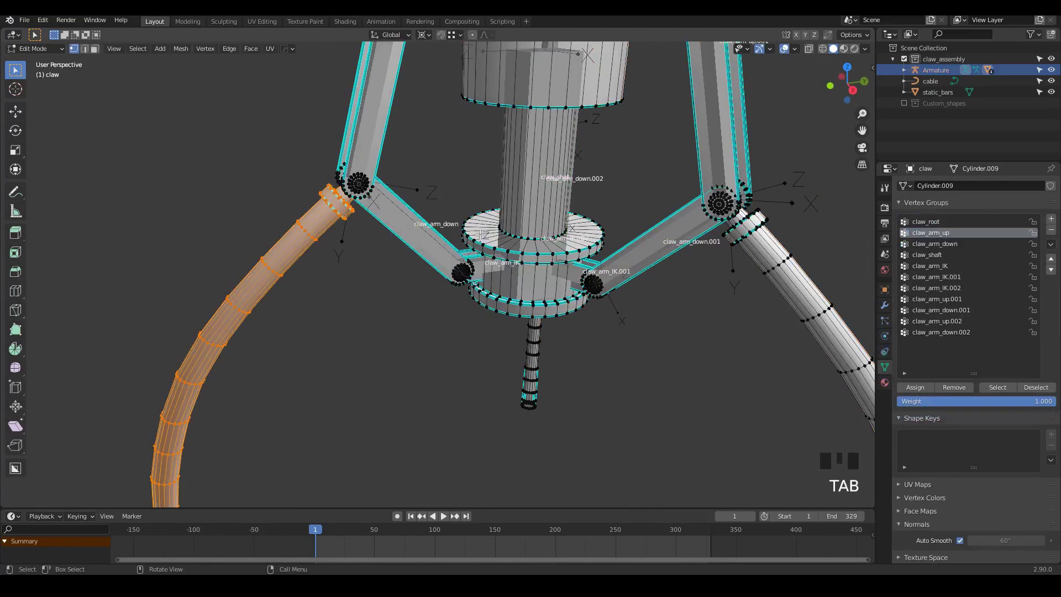
key("a")
key("l")
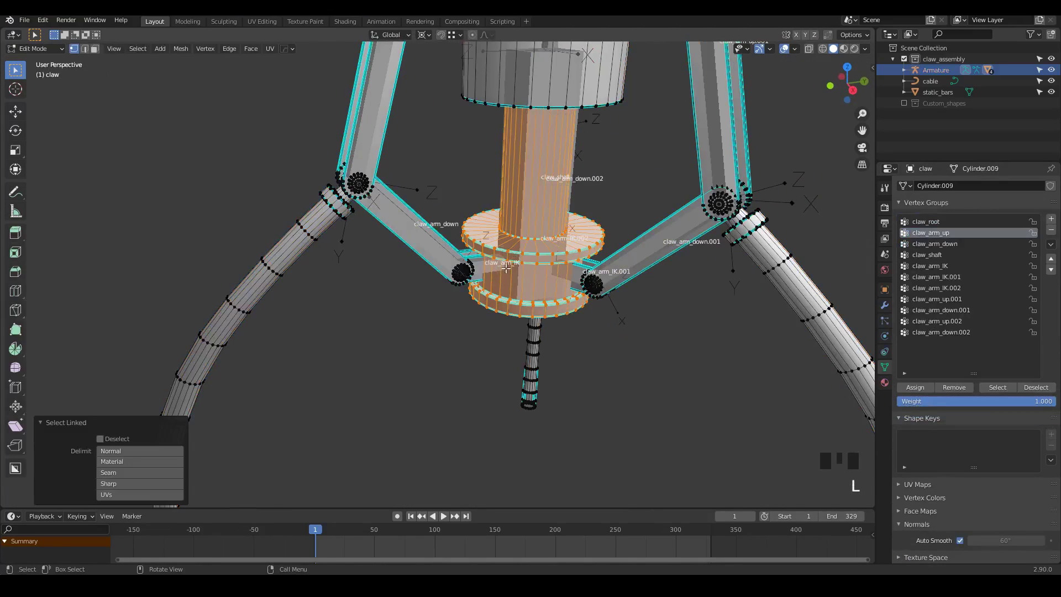
Step: Add the shaft's hinge bracket and its pins at the first lower arm to the selection
middle_click_drag(506, 267, 436, 255)
scroll(431, 256, "up", 4)
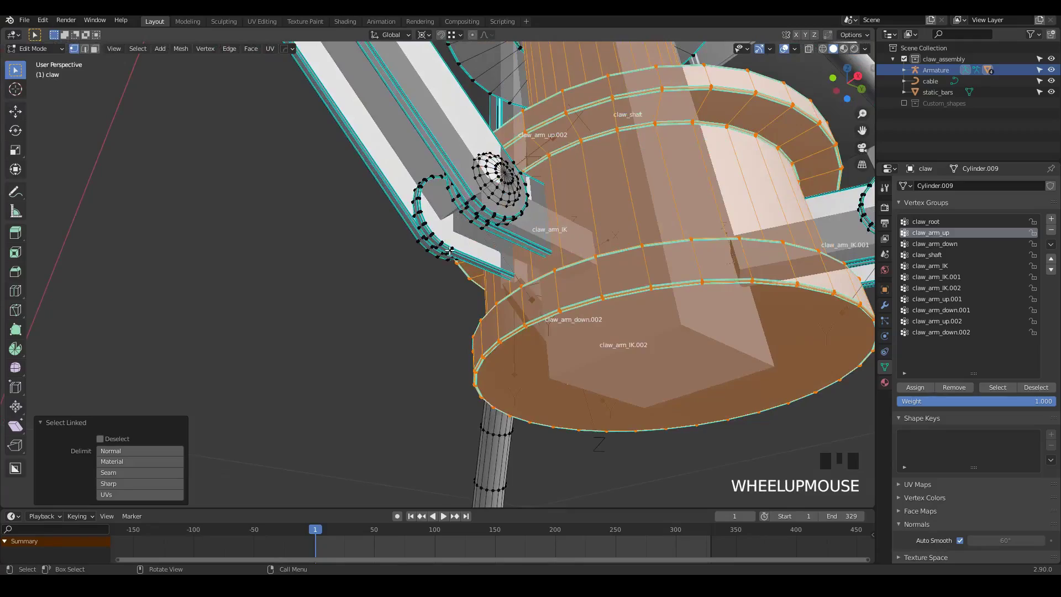
key("l")
key("l")
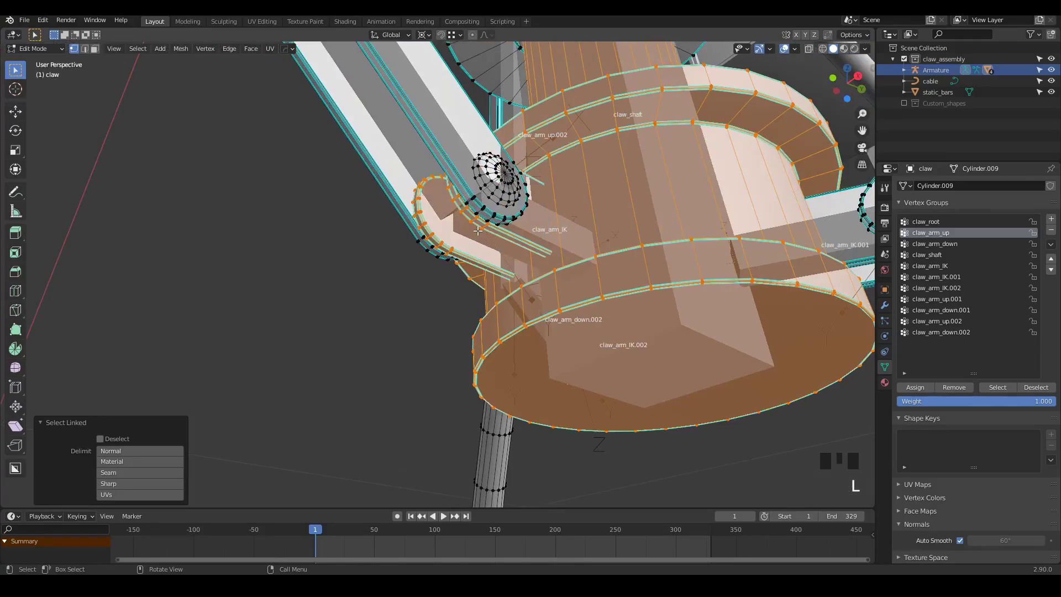
key("l")
middle_click_drag(500, 182, 643, 185)
key("l")
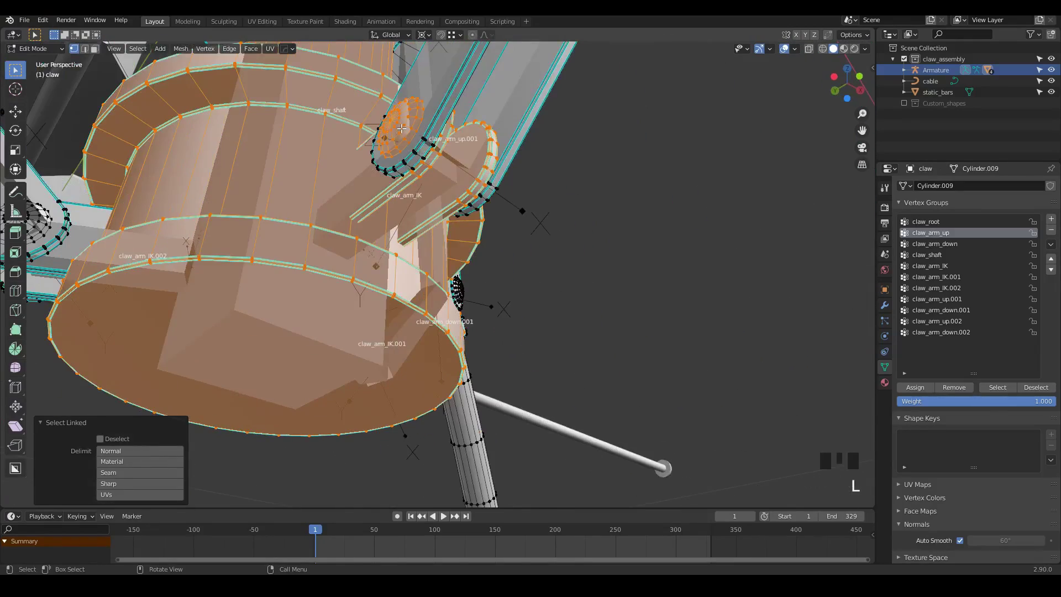
middle_click_drag(388, 129, 305, 152)
scroll(306, 152, "down", 3)
middle_click_drag(442, 232, 471, 327, "shift")
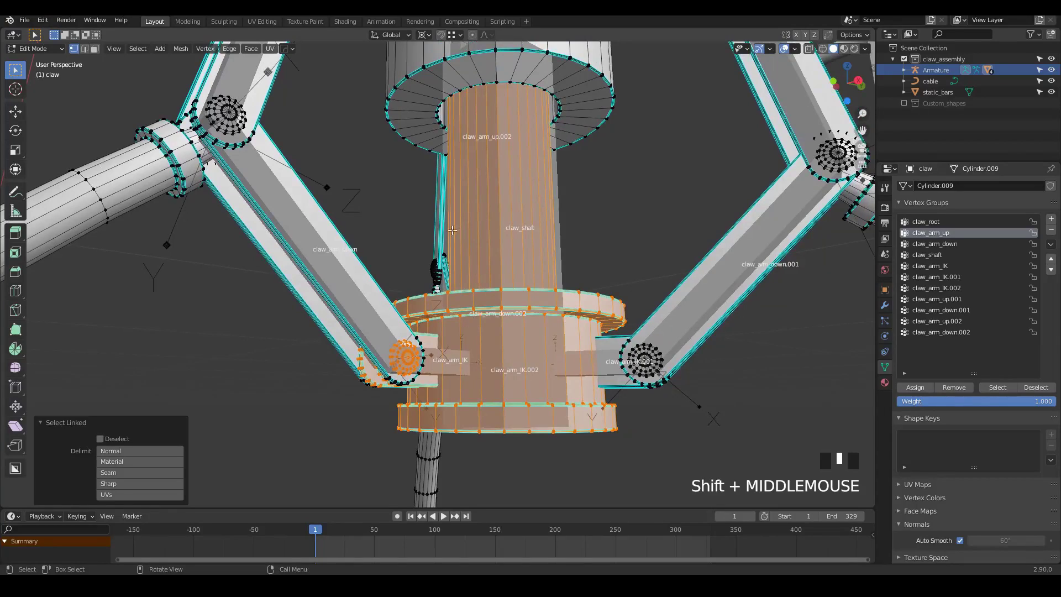
Step: Assign the selected shaft, bracket and pins to the claw_shaft vertex group
left_click(930, 261)
left_click(931, 254)
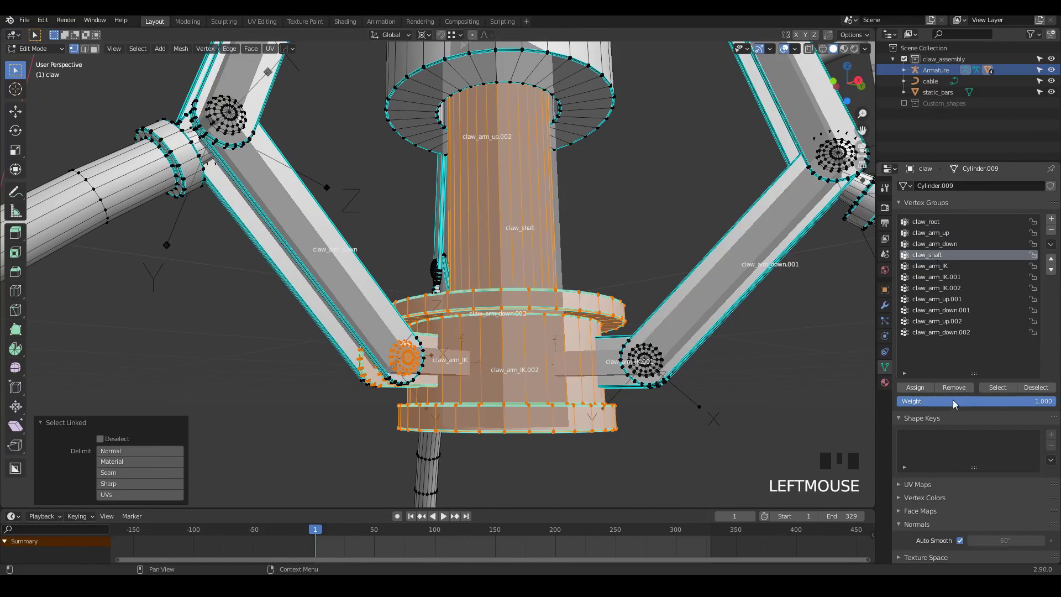
left_click(914, 388)
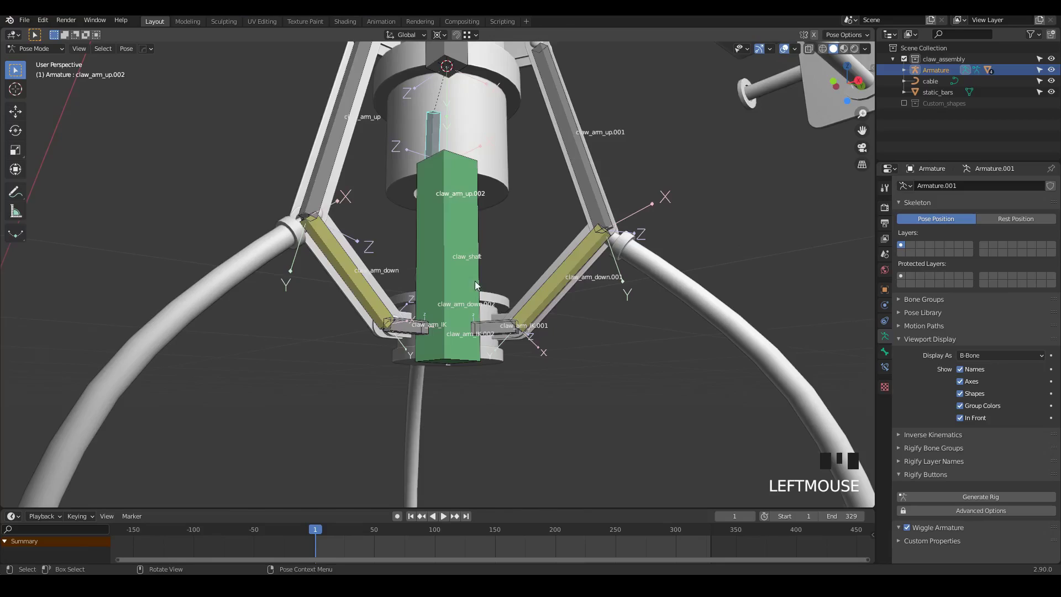
Step: Check the rigged claw in Pose Mode by moving the claw_root bone, and cancel the move
middle_click_drag(475, 281, 446, 286)
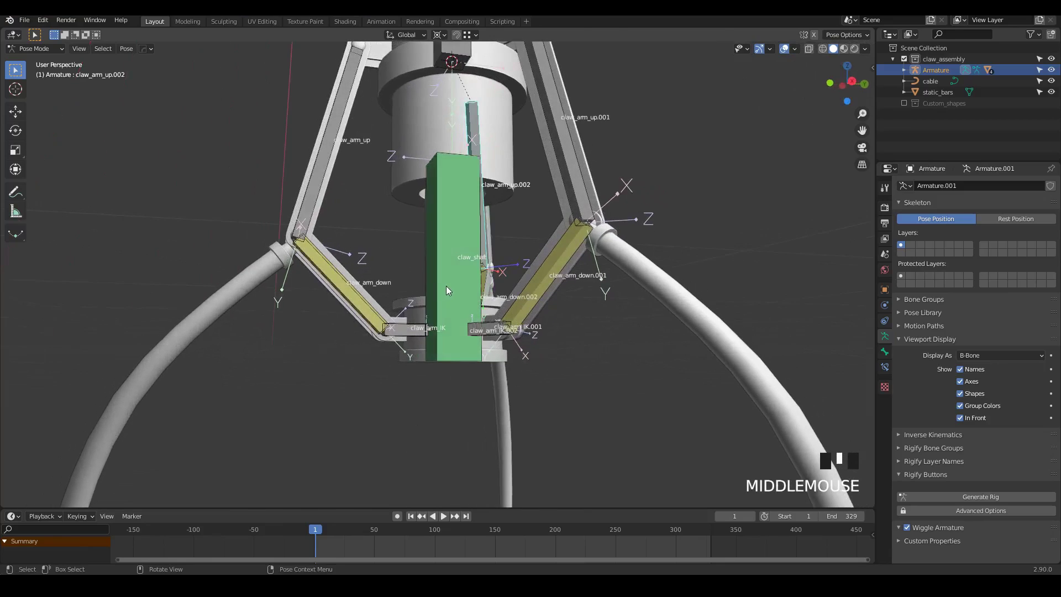
left_click(446, 286)
key("KP_3")
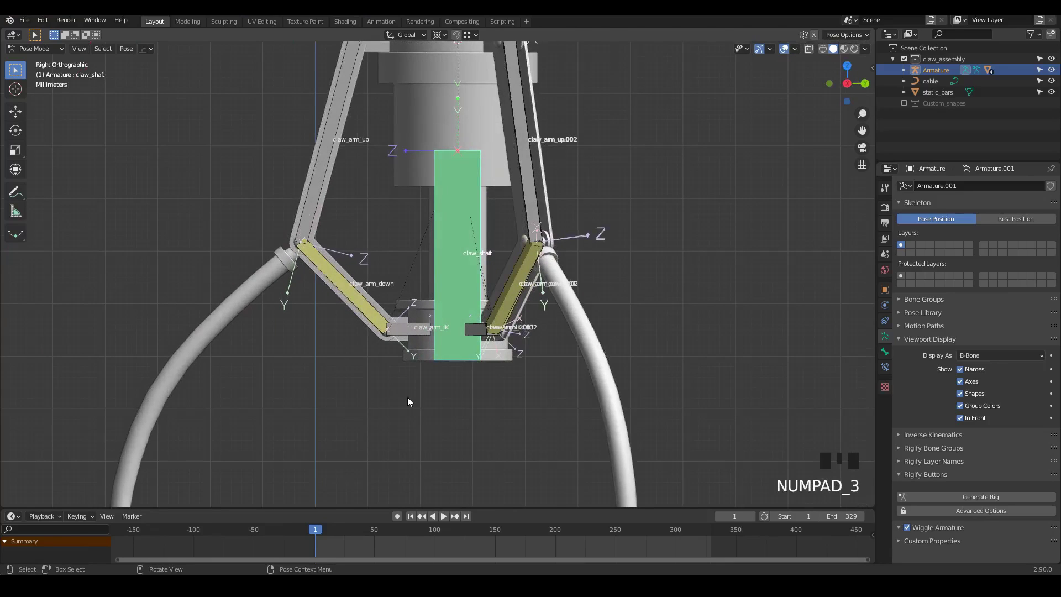
middle_click_drag(408, 401, 442, 221)
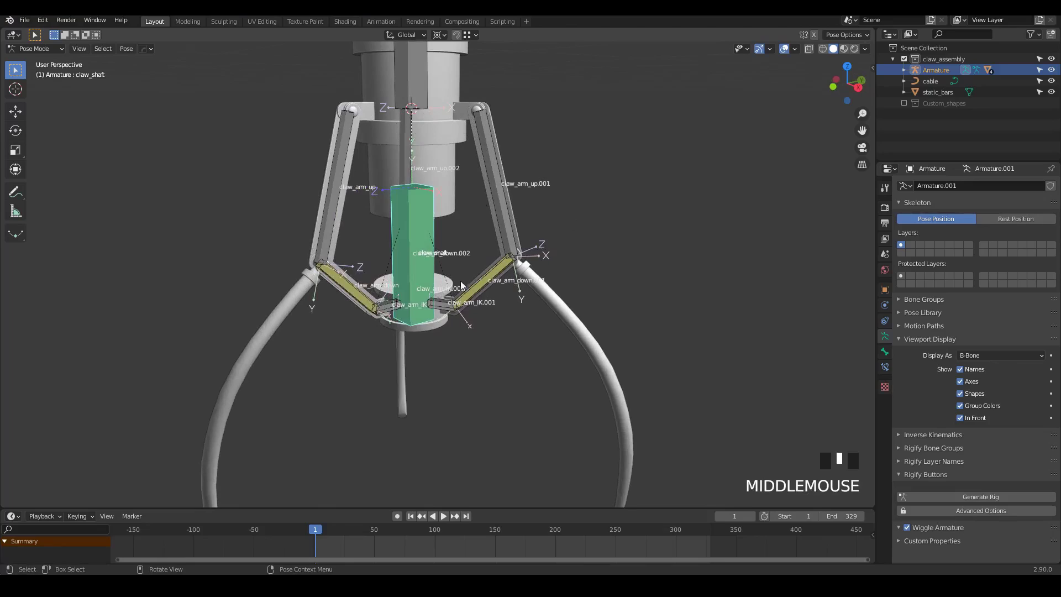
middle_click_drag(462, 285, 454, 308)
scroll(434, 301, "up", 2)
scroll(454, 313, "down", 3)
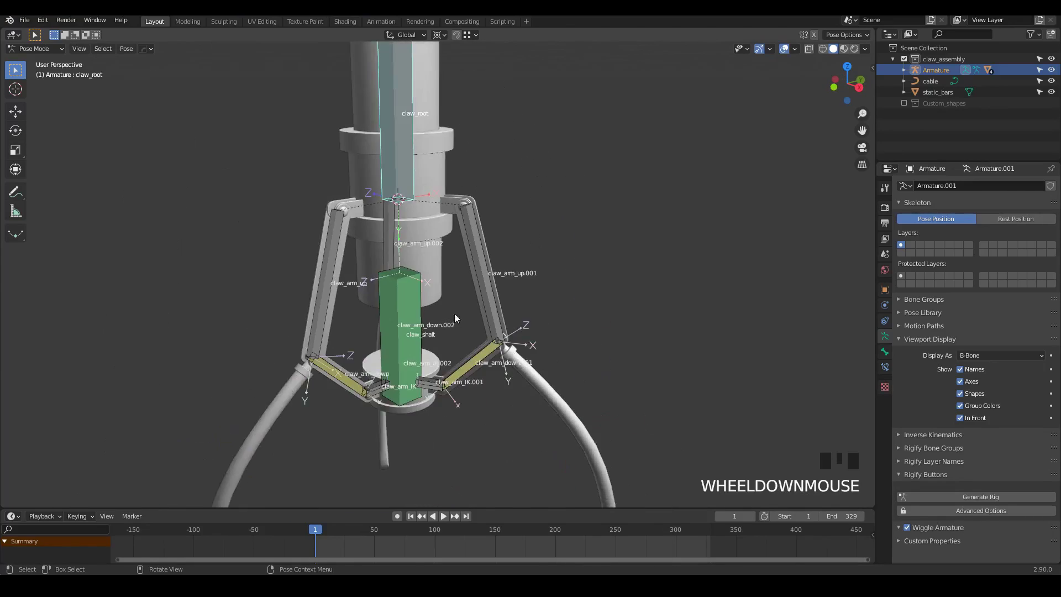
key("g")
right_click(509, 350)
Step: Select the linked upper arm geometry around the claw_arm_up.001 bone in Edit Mode and assign it to the claw_arm_up.001 vertex group
left_click(507, 338)
key("Tab")
scroll(506, 292, "up", 3)
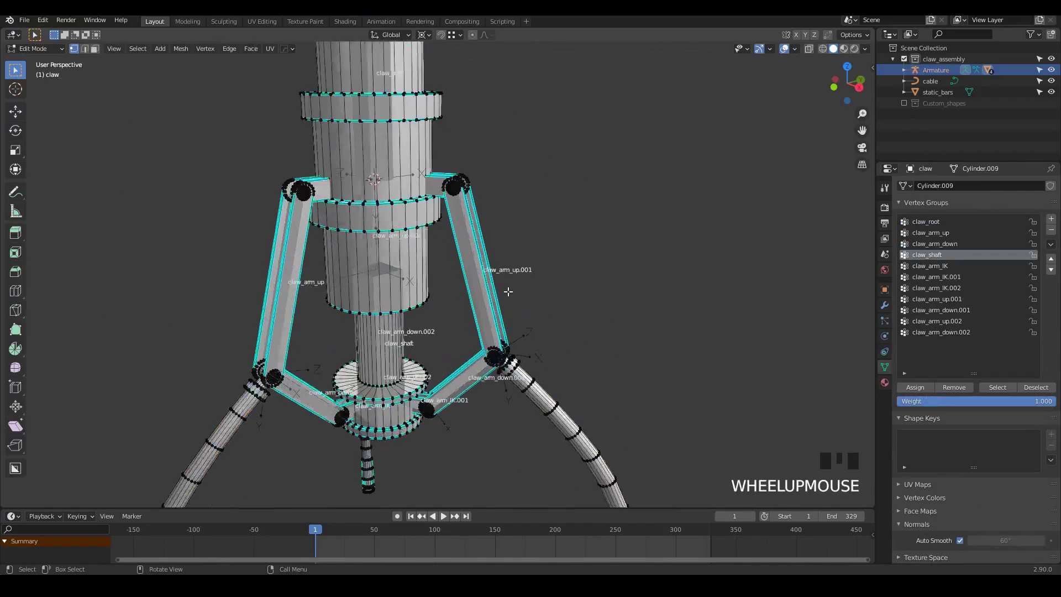
key("z")
key("l")
key("ctrl+z")
scroll(439, 132, "up", 3)
middle_click_drag(439, 132, 409, 182)
key("l")
scroll(409, 188, "down", 4)
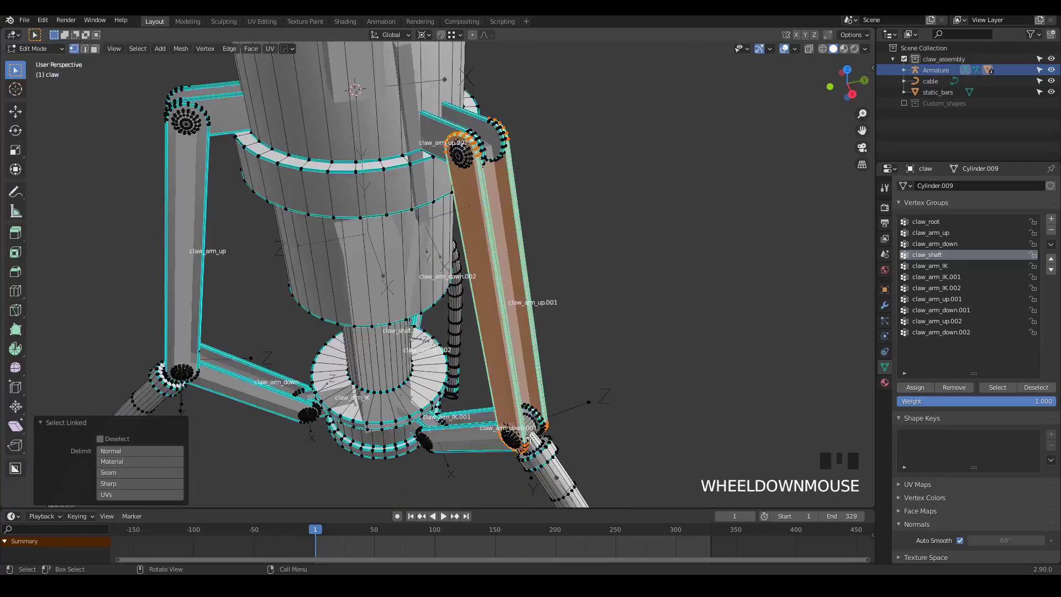
middle_click_drag(486, 255, 469, 229)
left_click(924, 236)
scroll(735, 248, "down", 4)
middle_click_drag(729, 249, 779, 251)
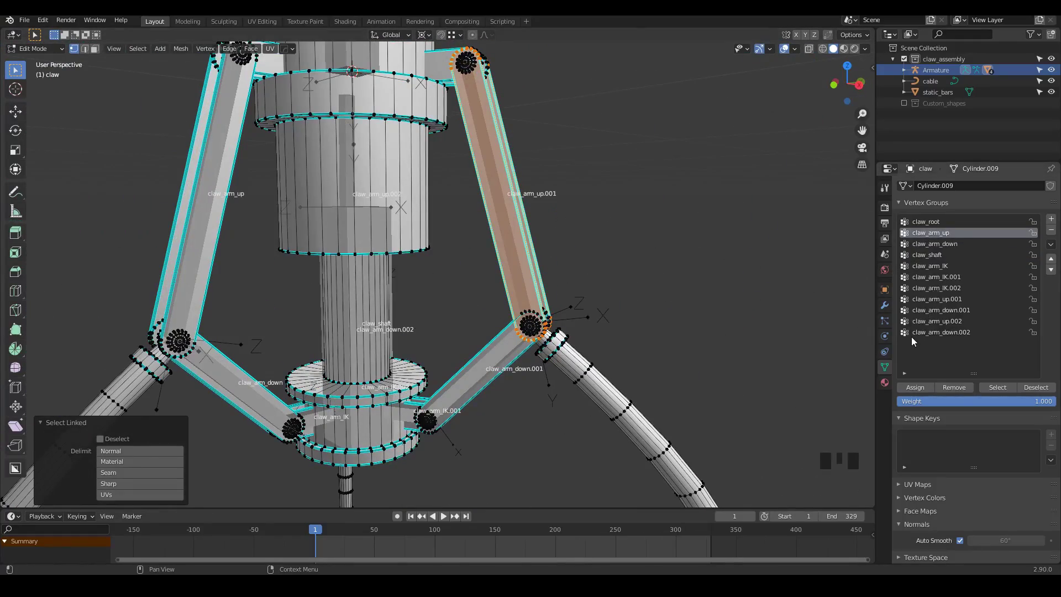
left_click(919, 300)
left_click(919, 388)
Step: Select only the second lower arm and its upper joint pins, and assign them to the claw_arm_down.001 vertex group
left_click(663, 309)
scroll(476, 238, "up", 3)
middle_click_drag(481, 353, 419, 230, "shift")
scroll(476, 238, "up", 2)
key("l")
left_click(939, 310)
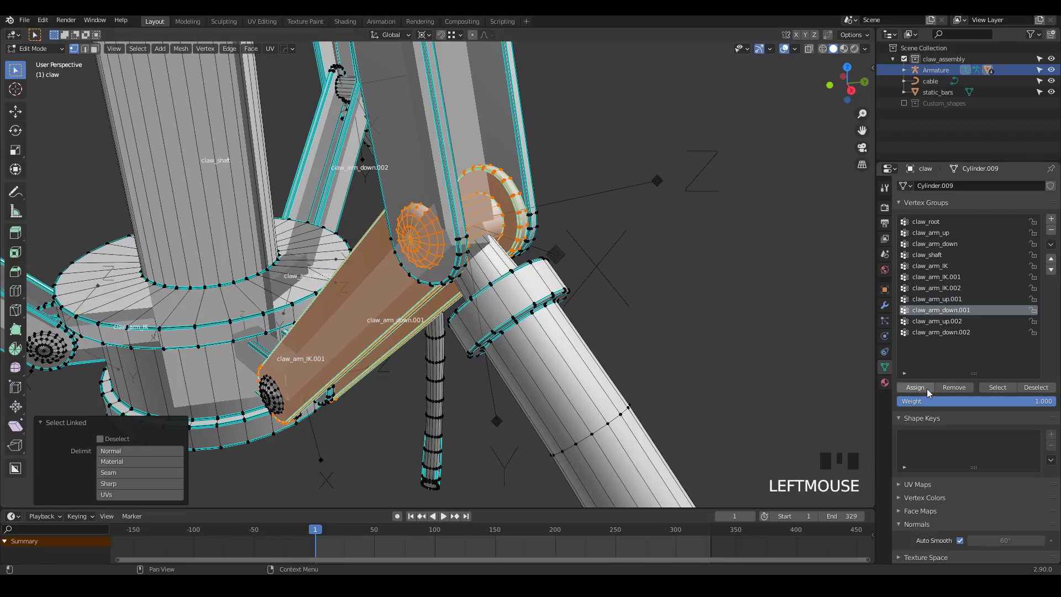
left_click(927, 389)
Step: Assign the curved claw finger at the second arm's elbow to the claw_arm_up.001 vertex group
scroll(552, 249, "down", 3)
middle_click_drag(552, 248, 552, 238)
left_click(937, 298)
left_click(915, 387)
Step: Check the second arm by moving the claw_shaft bone in Pose Mode, and cancel the move
scroll(630, 207, "down", 3)
key("Tab")
left_click(616, 260)
key("g")
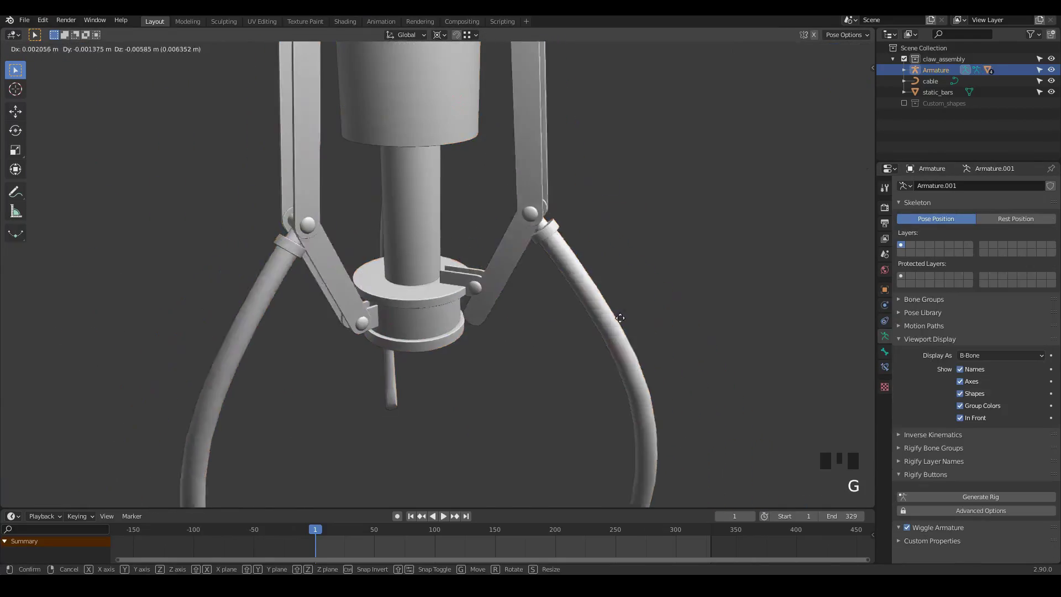
right_click(833, 51)
key("Tab")
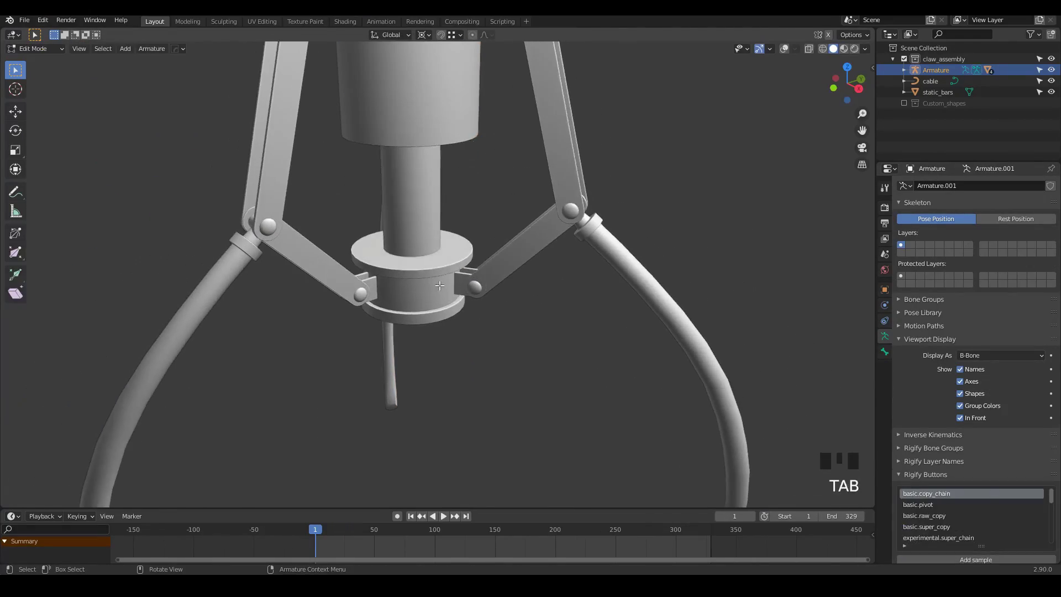
key("Tab")
Step: Select only the hinge bracket and pins at claw_arm_IK.001 on the claw mesh and assign them to the claw_shaft vertex group
left_click(426, 249)
key("Tab")
key("a")
key("a")
middle_click_drag(497, 287, 685, 232)
key("l")
left_click(928, 255)
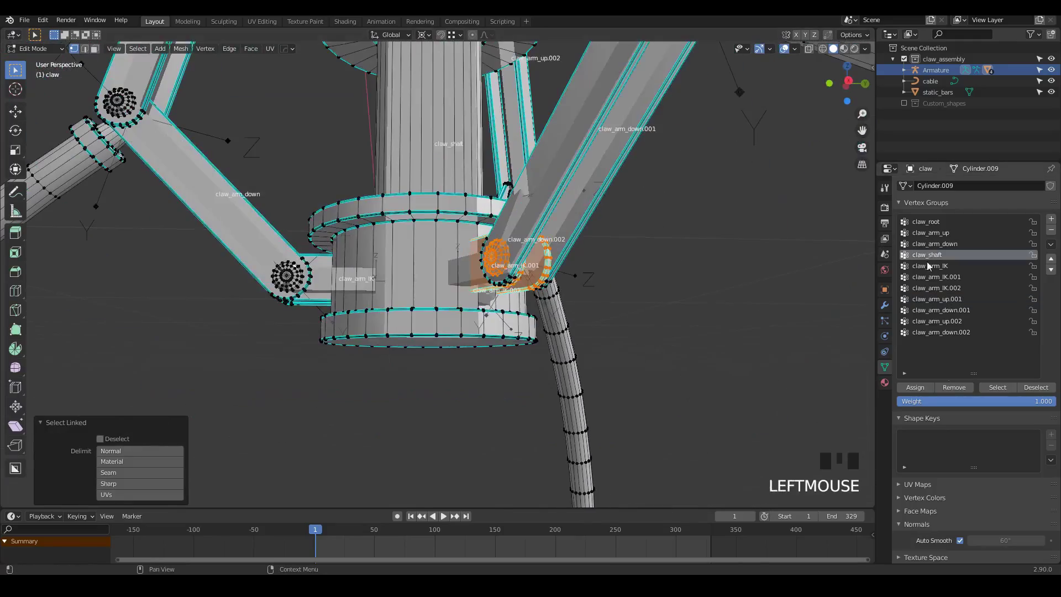
left_click(914, 387)
Step: Select only the third hinge bracket and its pins at claw_arm_IK.002 and assign them to the claw_shaft vertex group
key("Tab")
middle_click_drag(586, 232, 398, 248)
key("Tab")
key("a")
key("a")
key("l")
key("l")
middle_click_drag(440, 293, 332, 282)
key("l")
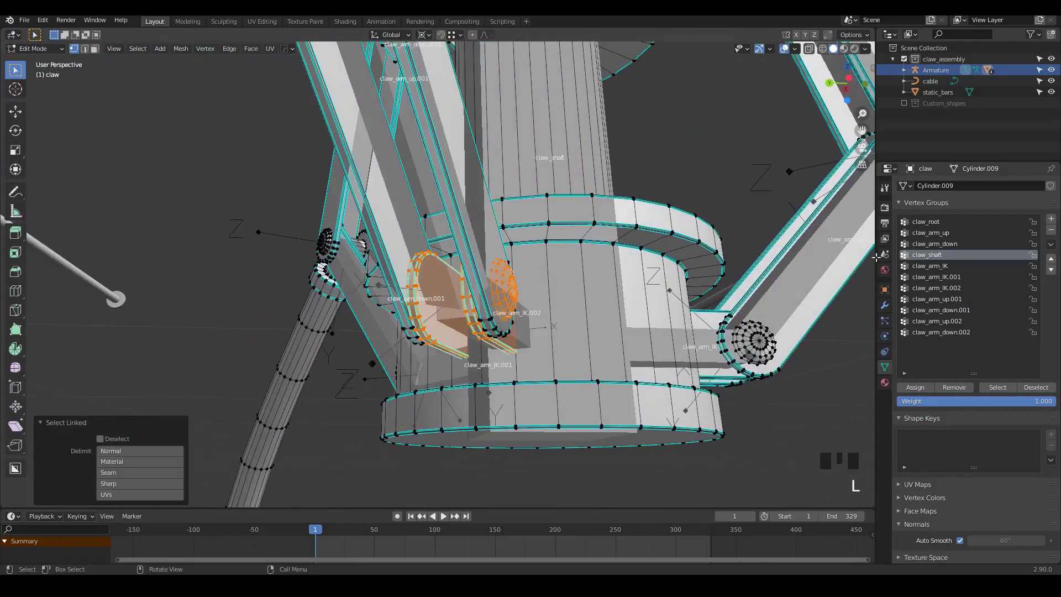
key("Tab")
Step: Select only the third lower arm and its elbow pins, and assign them to the claw_arm_down.002 vertex group
key("Tab")
key("a")
key("a")
middle_click_drag(552, 265, 538, 246)
scroll(301, 191, "up", 4)
key("grave")
key("l")
key("l")
left_click(933, 333)
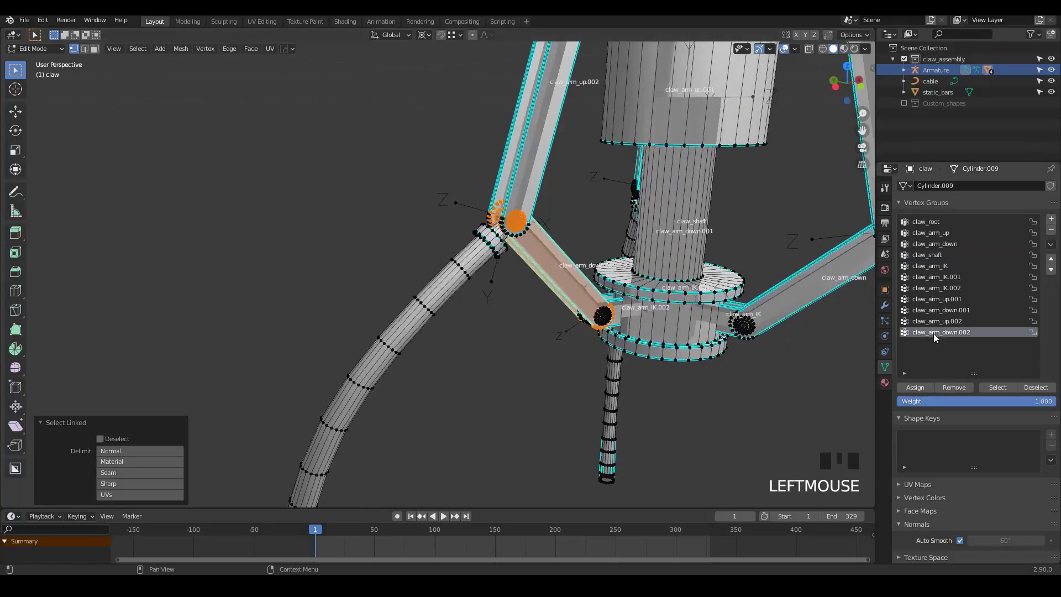
left_click(915, 388)
Step: Select the third upper arm's linked parts and assign them to the claw_arm_up.002 vertex group
key("Tab")
key("Tab")
key("a")
key("a")
key("l")
middle_click_drag(635, 276, 574, 309)
scroll(574, 313, "up", 2)
scroll(574, 314, "up", 5)
key("l")
middle_click_drag(553, 266, 530, 249)
key("l")
scroll(420, 257, "down", 3)
left_click(933, 321)
left_click(914, 387)
Step: Check the third arm by moving the claw_shaft bone with the viewport overlays hidden
scroll(582, 225, "down", 3)
left_click(475, 343)
key("shift+alt+z")
key("g")
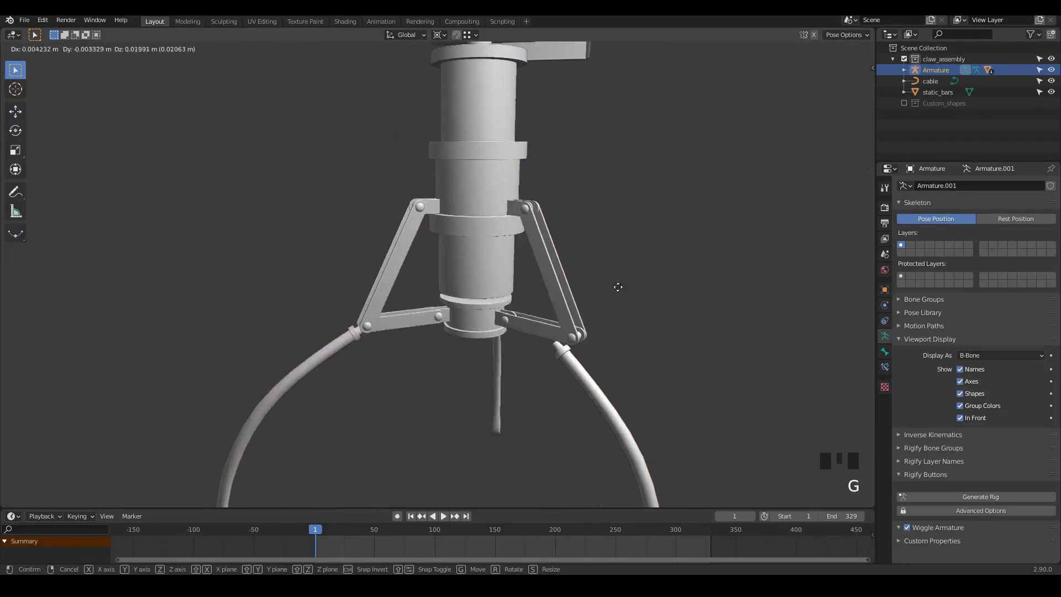
Step: Select the curved claw finger at the third arm's elbow in Edit Mode and assign it to the claw_arm_up.002 vertex group
key("Tab")
key("shift+alt+z")
key("l")
left_click(911, 388)
key("Tab")
Step: Check all three arms and fingers by moving the claw_shaft bone in Pose Mode with the overlays hidden, viewing the claw from different angles
scroll(558, 270, "down", 3)
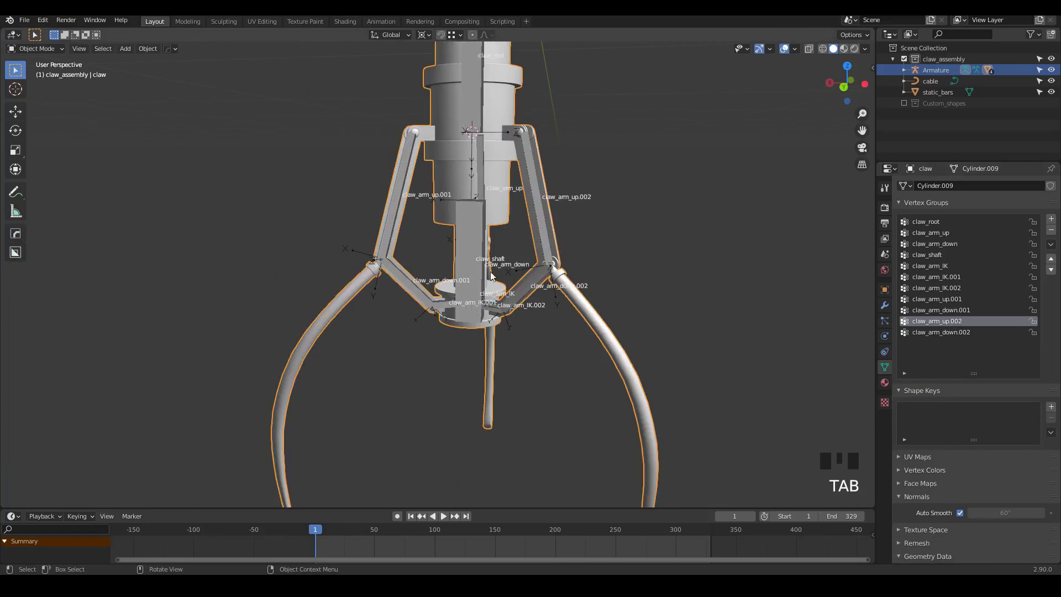
left_click(477, 251)
key("shift+alt+z")
key("g")
middle_click_drag(519, 326, 505, 262, "shift")
key("shift+alt+z")
key("Tab")
key("Tab")
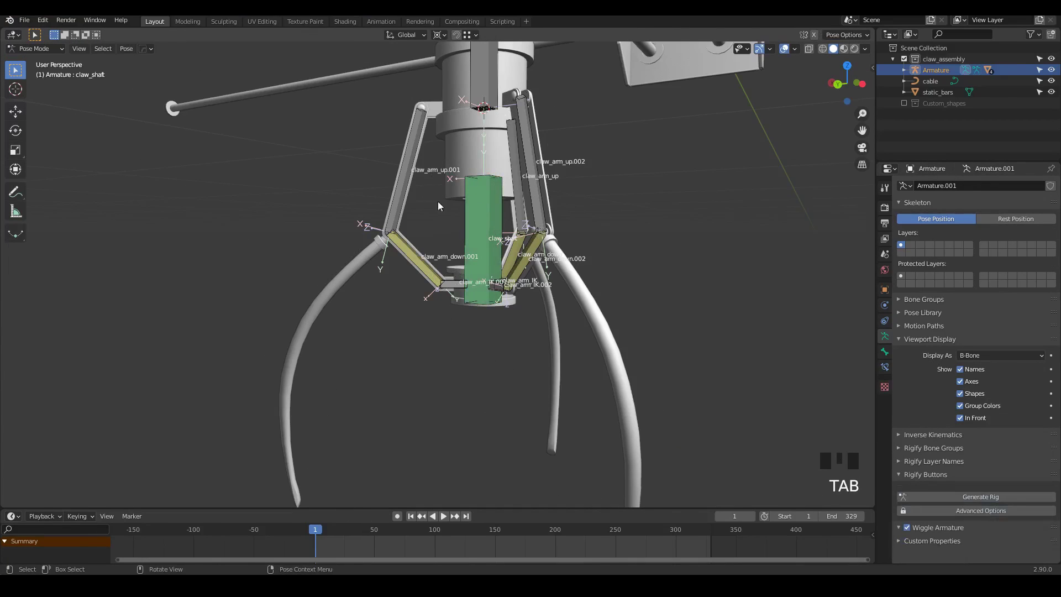
middle_click_drag(401, 190, 372, 81)
middle_click_drag(416, 164, 449, 121)
scroll(470, 205, "down", 2)
key("shift+alt+z")
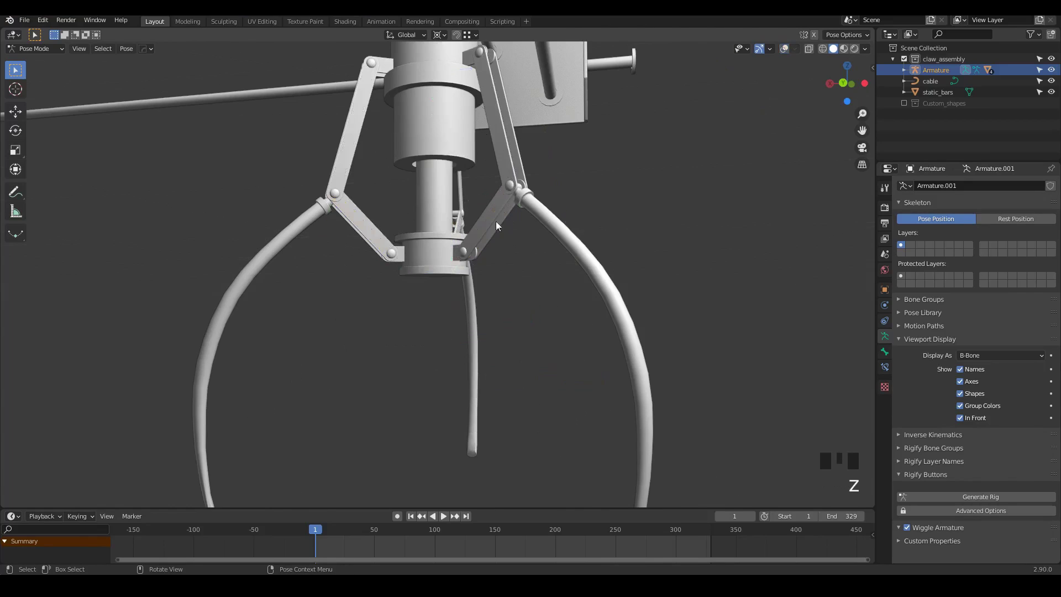
key("g")
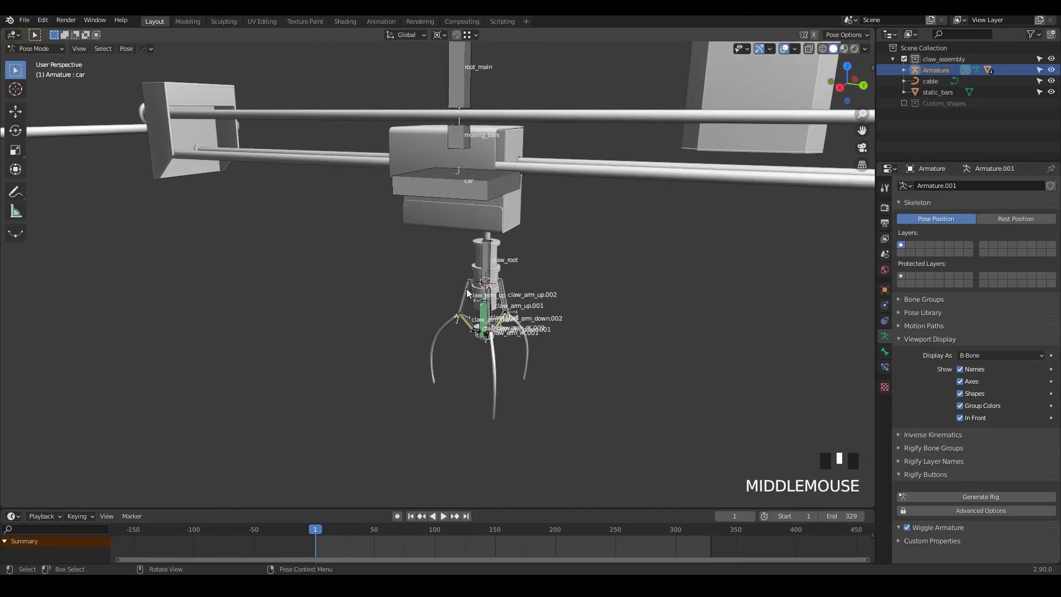
Step: Select the claw_root bone and display its transform properties in the viewport sidebar
scroll(470, 283, "up", 2)
middle_click_drag(458, 215, 382, 155)
mouse_move(430, 180)
middle_mouse_down()
mouse_move(417, 164)
mouse_move(429, 188)
middle_mouse_up()
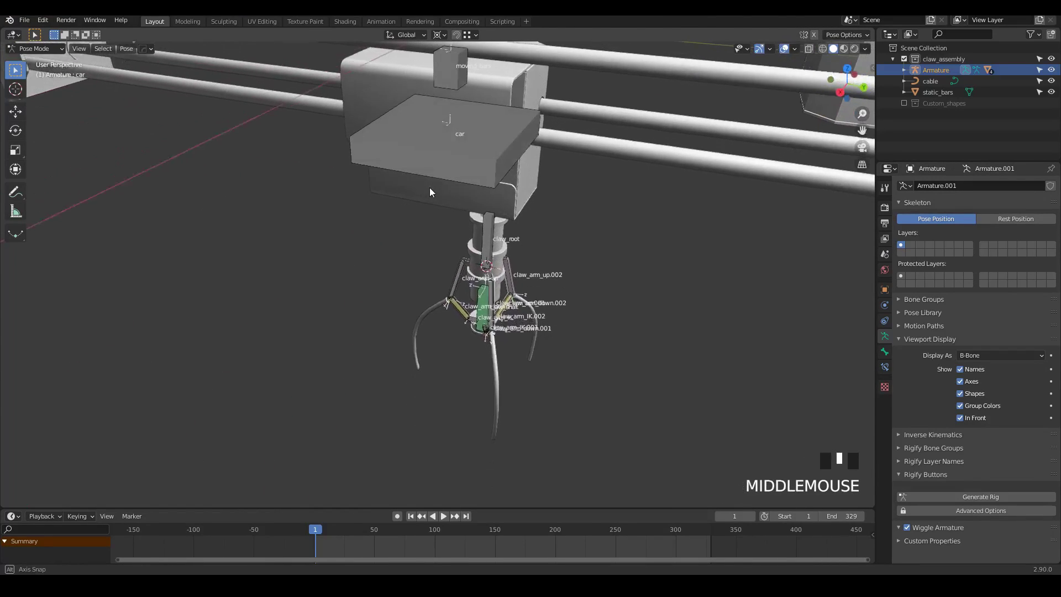
scroll(479, 227, "down", 2)
left_click(478, 227)
key("n")
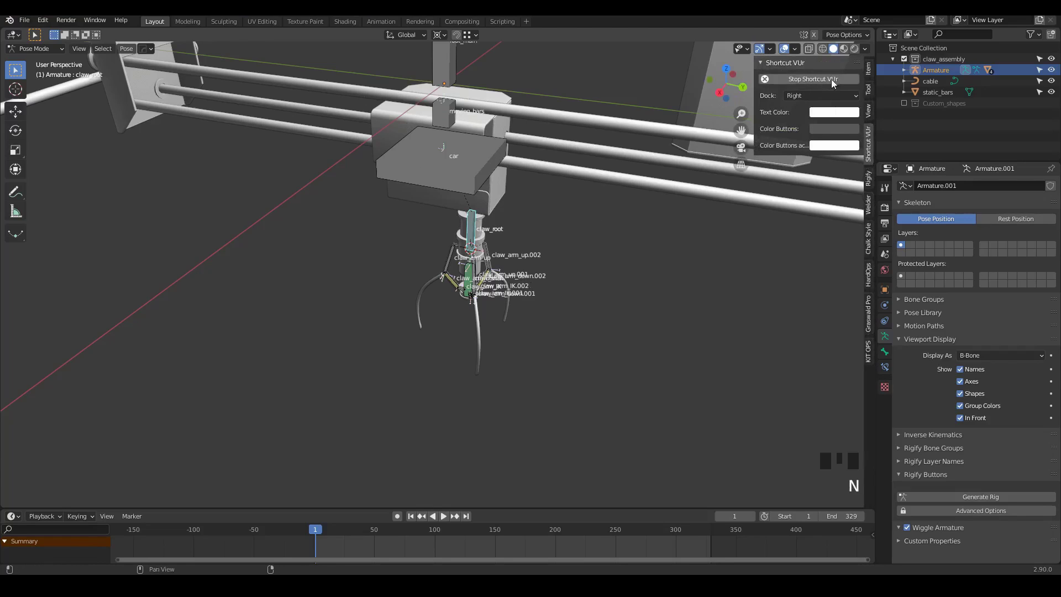
left_click(869, 72)
middle_click_drag(500, 206, 476, 217, "shift")
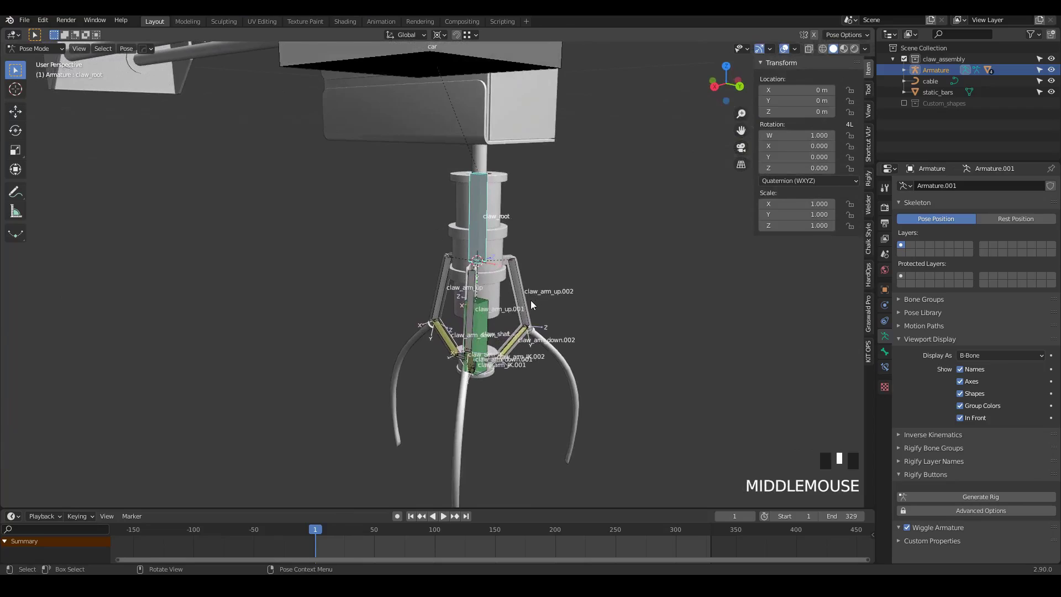
Step: Change the transform pivot point and test free rotation of the claw_root bone before and after the change, cancelling each rotation
key("r")
key("r")
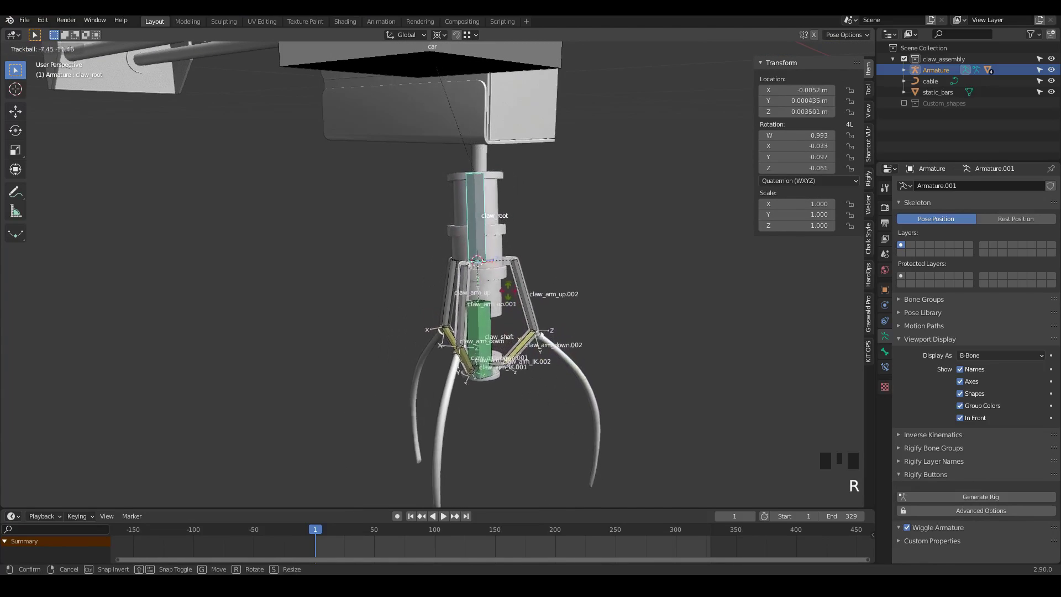
right_click(547, 297)
key("period")
left_click(339, 293)
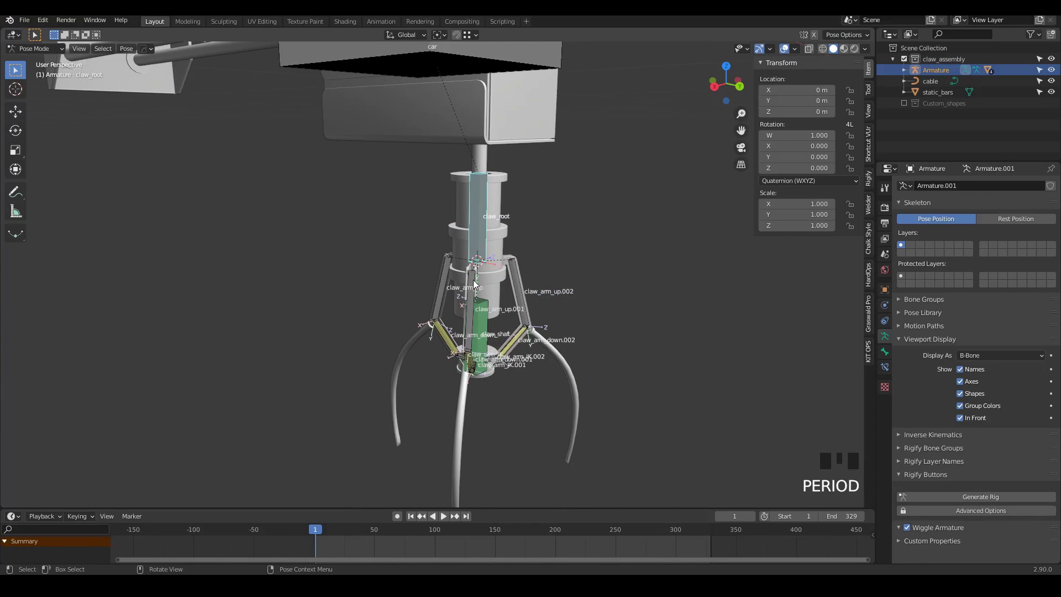
key("r")
key("r")
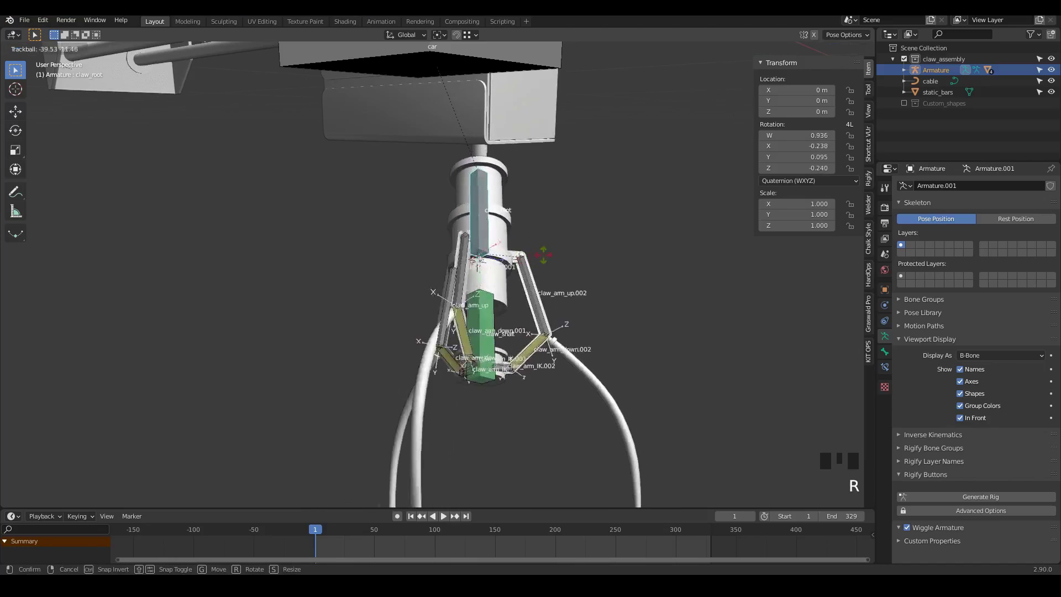
right_click(573, 298)
Step: Test moving the claw_root bone freely away from the cable, and cancel the moves
middle_click_drag(572, 298, 503, 286)
scroll(503, 286, "down", 2)
key("g")
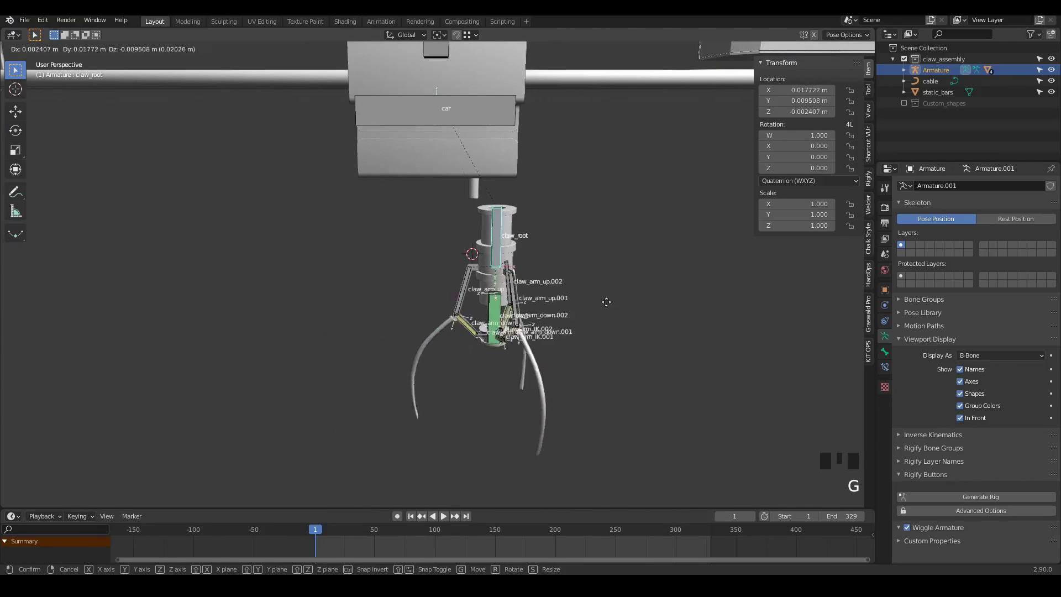
right_click(524, 296)
key("g")
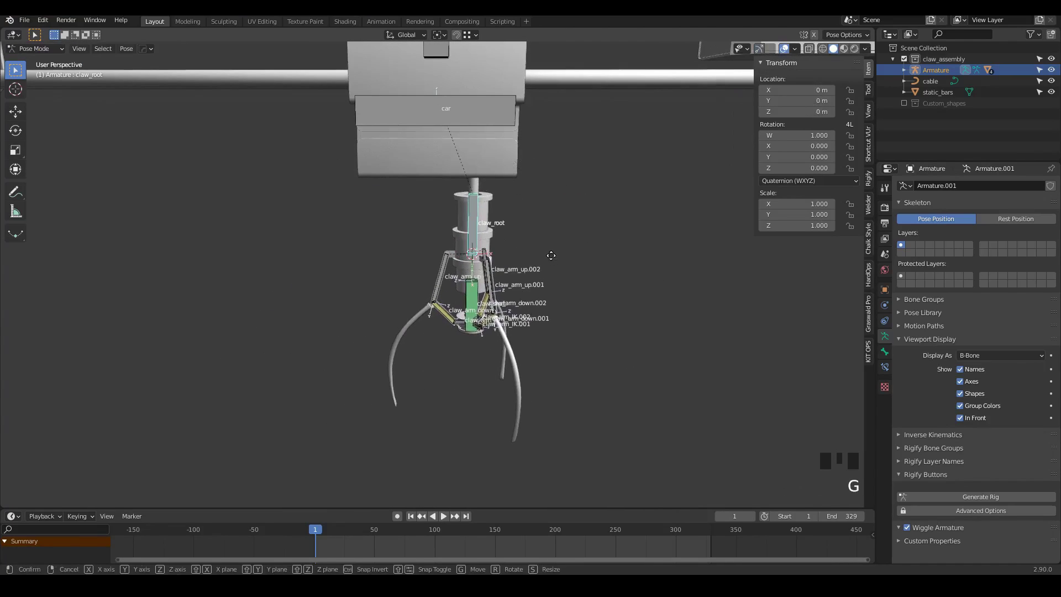
right_click(481, 252)
Step: Lock the claw_root bone's X and Z location, and set its rotation mode to XYZ Euler with all three rotation axes locked
scroll(480, 252, "up", 4)
middle_click_drag(480, 253, 428, 236)
scroll(463, 238, "up", 5)
mouse_move(458, 307)
middle_mouse_down()
mouse_move(457, 289)
mouse_move(451, 308)
middle_mouse_up()
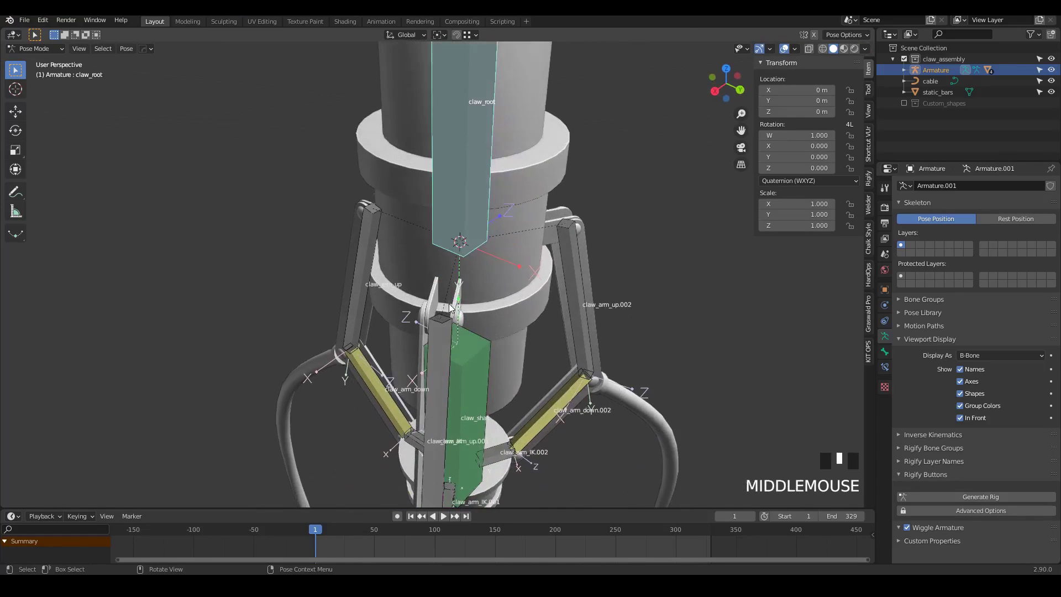
scroll(452, 277, "down", 3)
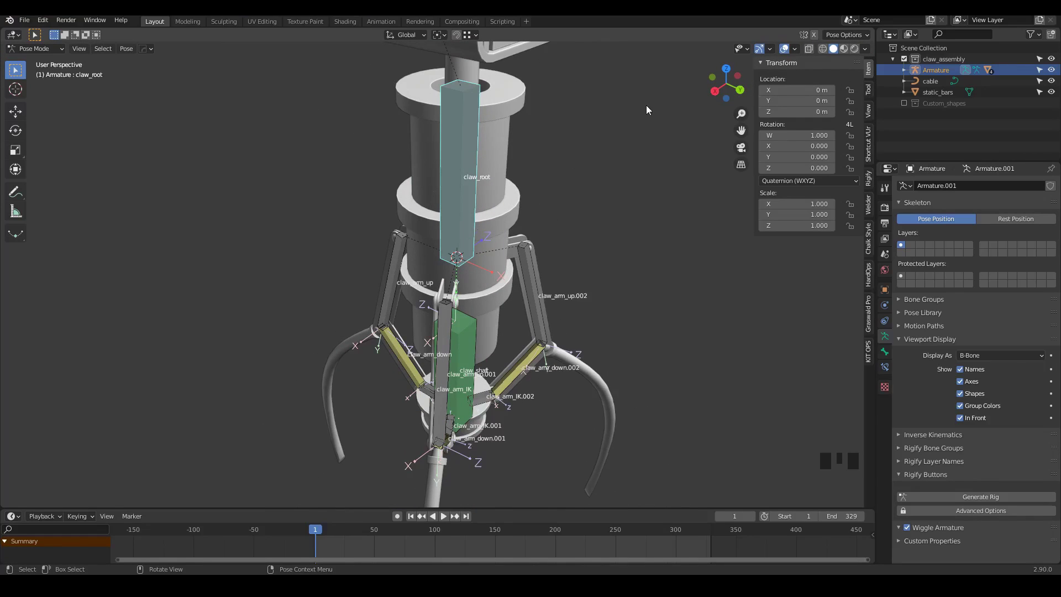
left_click(850, 92)
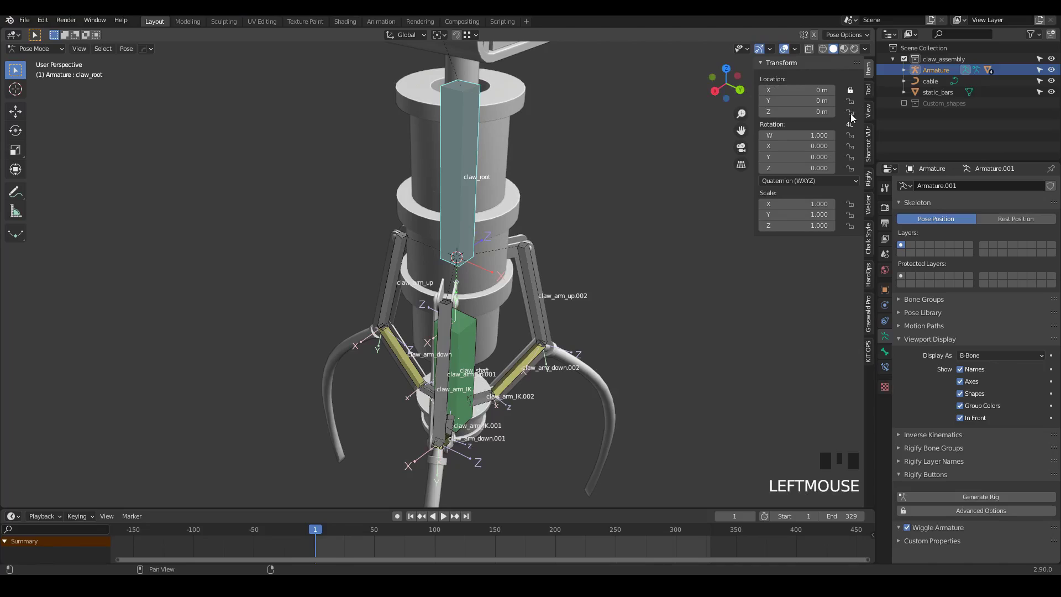
left_click(849, 113)
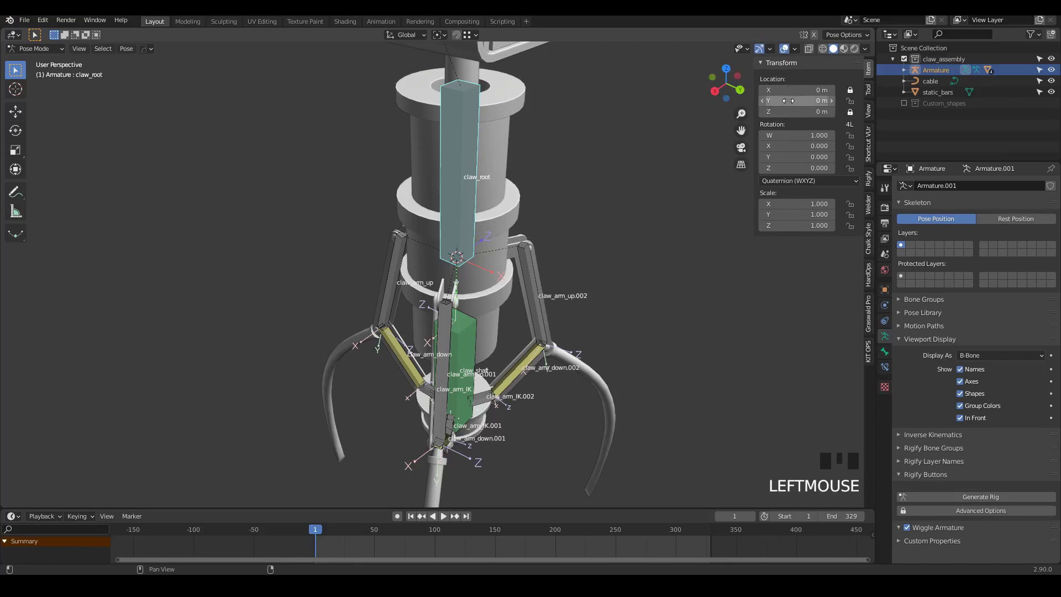
left_click(822, 181)
left_click(803, 205)
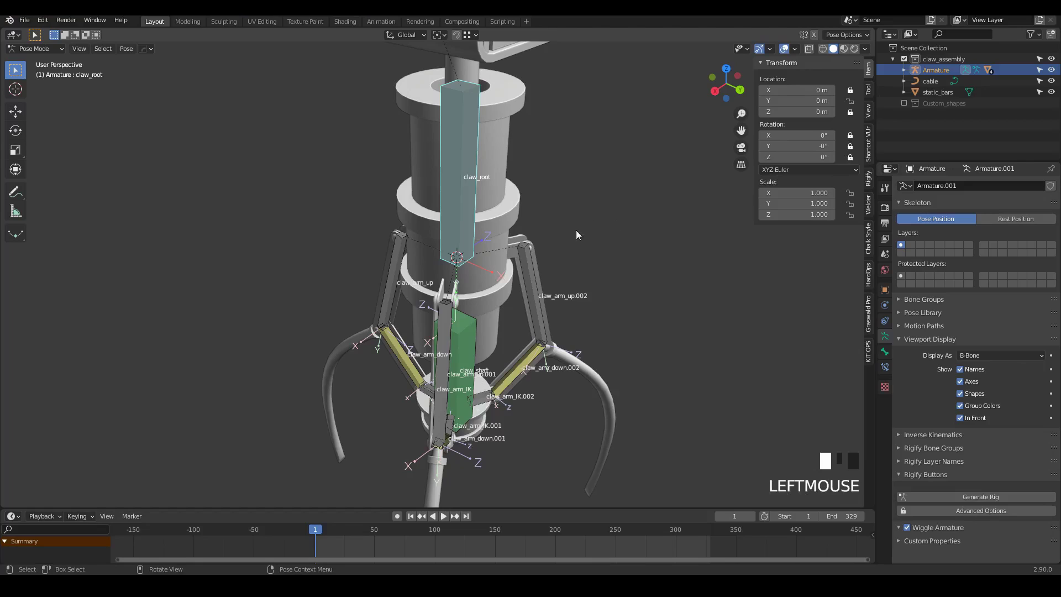
Step: Set the car bone's rotation mode to XYZ Euler, and lock all its rotation axes and its Y location
scroll(489, 288, "down", 5)
left_click(443, 185)
middle_click_drag(443, 190, 409, 201)
scroll(409, 206, "up", 3)
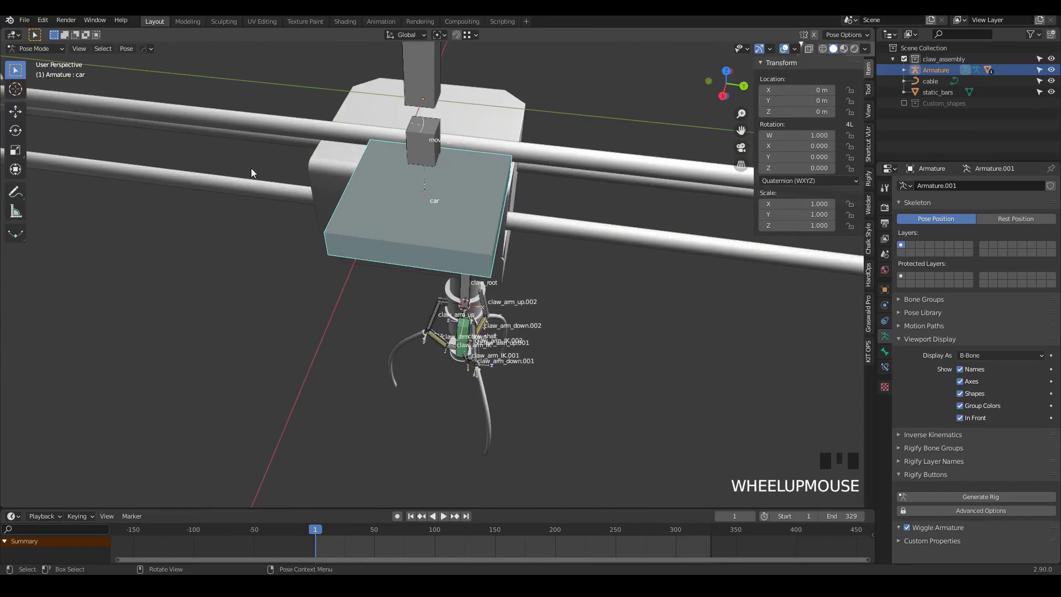
left_click(436, 214)
middle_click_drag(436, 214, 420, 206)
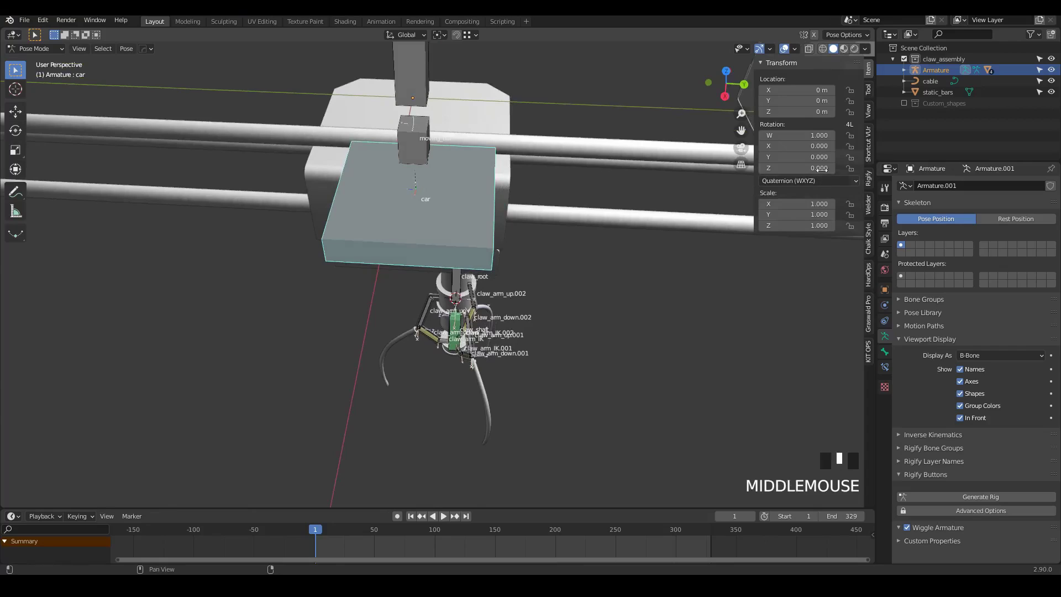
left_click(799, 180)
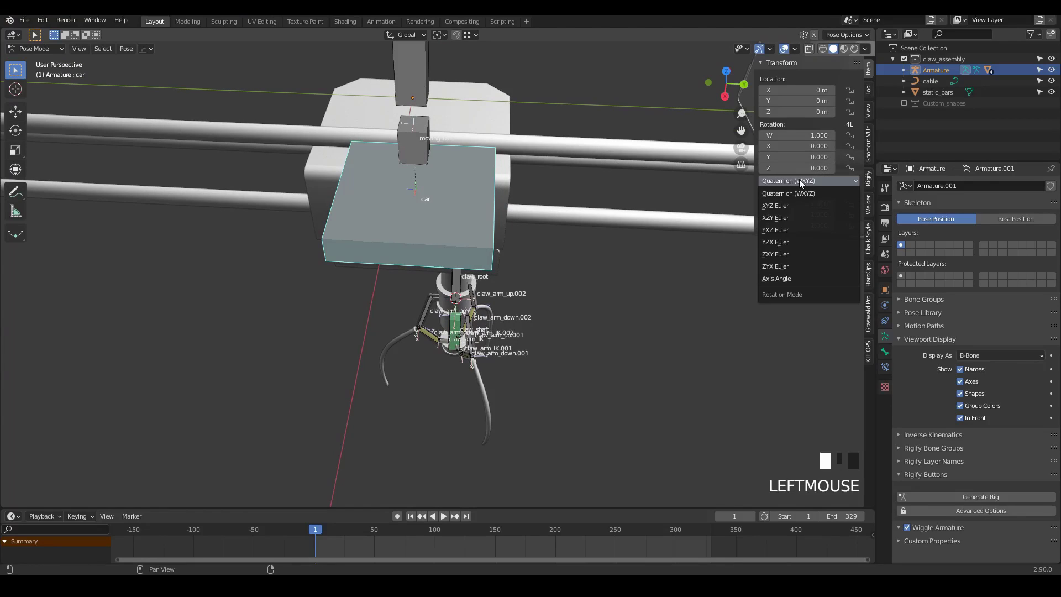
left_click(783, 203)
left_click(850, 135)
left_click(850, 146)
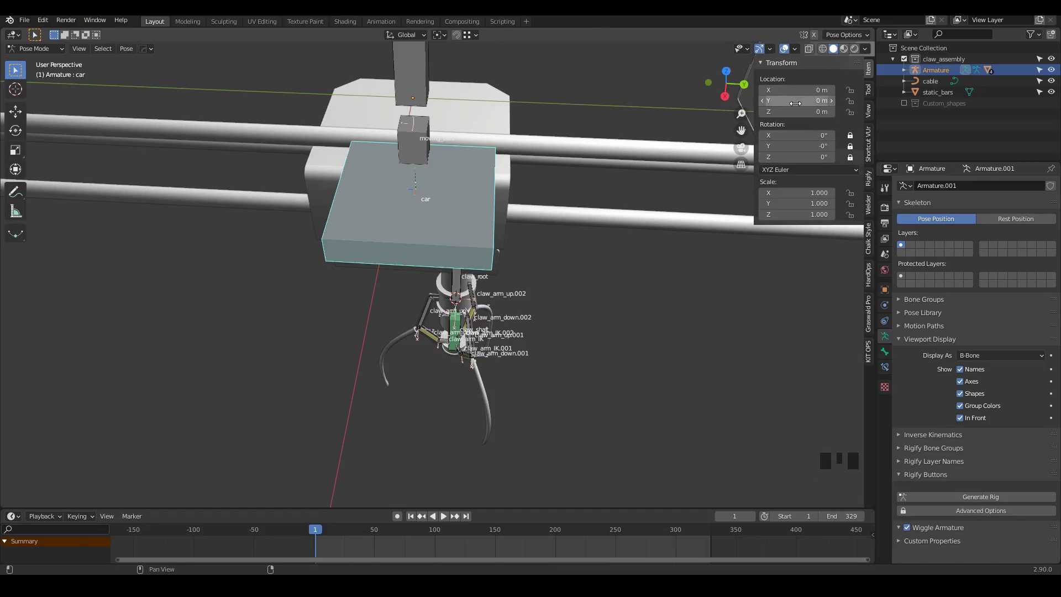
left_click(849, 101)
Step: Select the moving_bars bone and test moving it along the static bars, cancelling the move
scroll(471, 288, "down", 3)
middle_click_drag(471, 288, 438, 247)
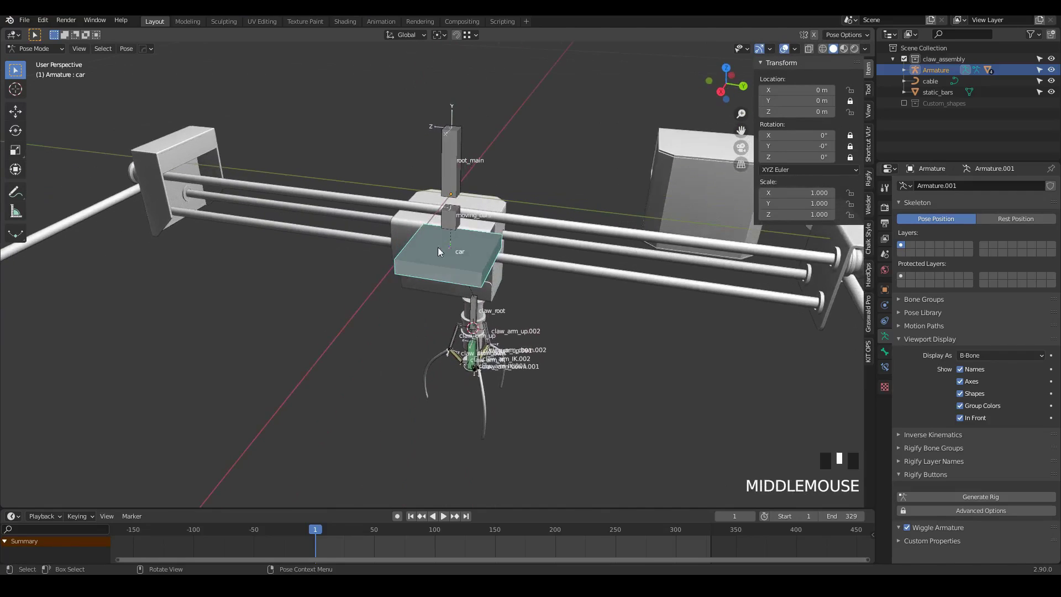
left_click(444, 210)
middle_click_drag(444, 210, 324, 248)
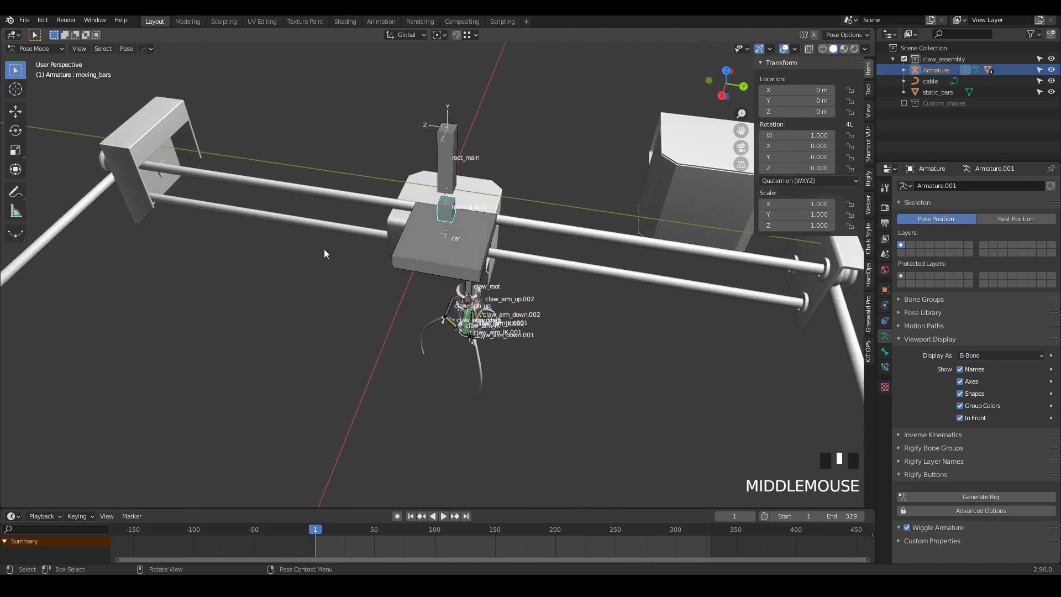
key("g")
right_click(278, 247)
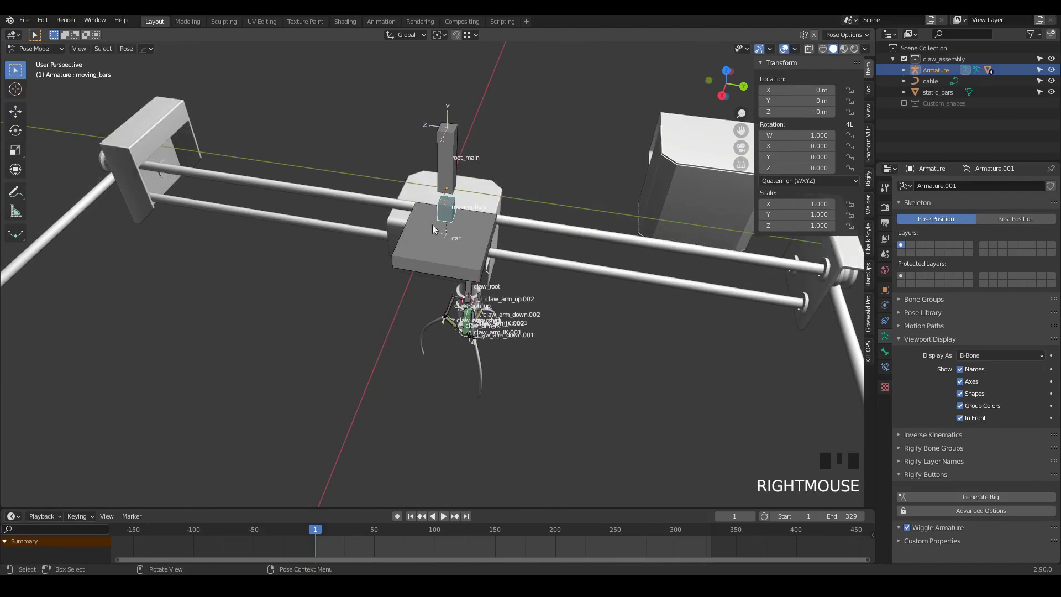
scroll(462, 216, "up", 3)
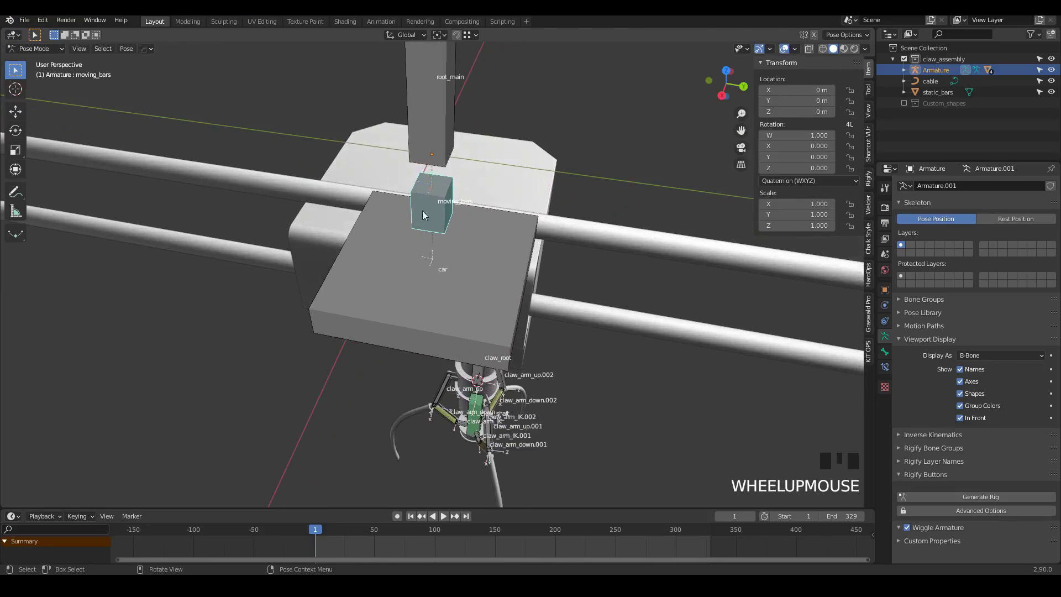
Step: Lock the moving_bars bone's Y and Z location, and test moving it along the remaining axis, cancelling the moves
left_click(850, 112)
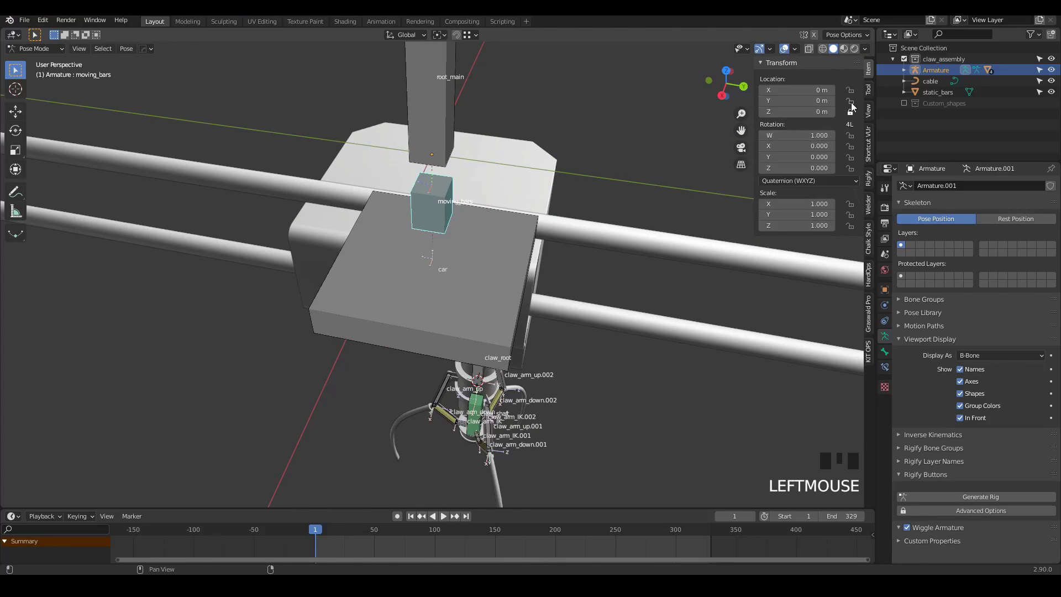
left_click(849, 101)
scroll(459, 293, "down", 3)
key("g")
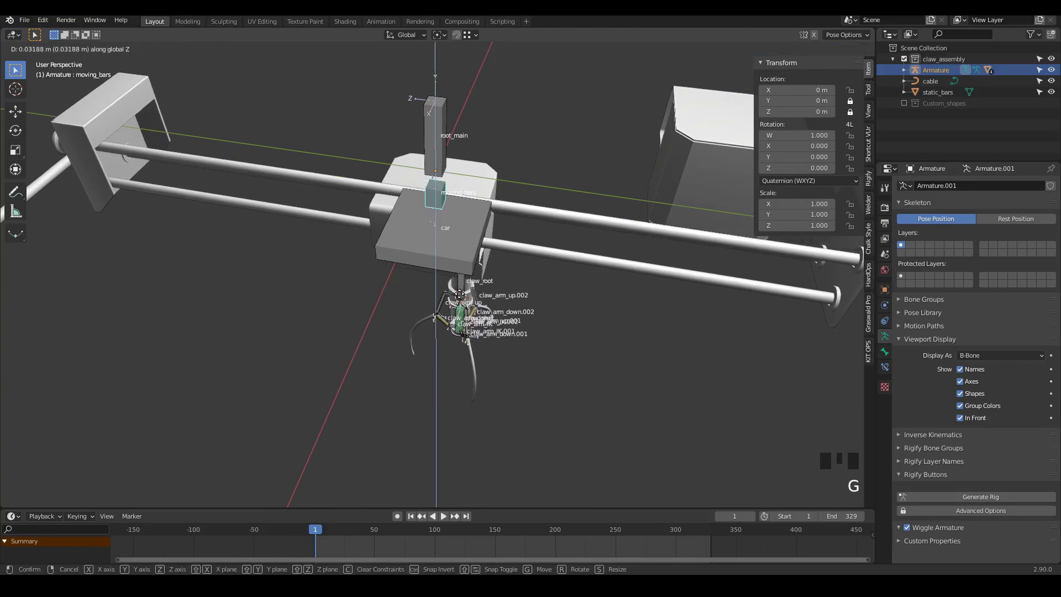
right_click(443, 303)
middle_click_drag(443, 304, 395, 301)
key("g")
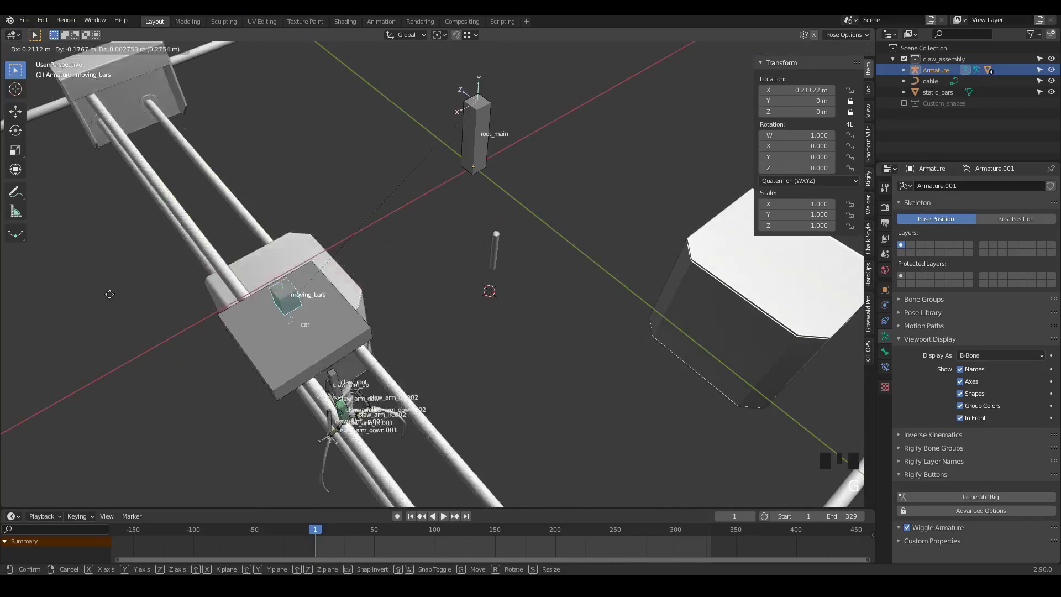
right_click(395, 267)
Step: Set the moving_bars bone's rotation mode to XYZ Euler, and lock all three of its rotation axes
left_click(779, 181)
left_click(777, 213)
middle_click_drag(721, 185, 768, 165)
left_click(850, 135)
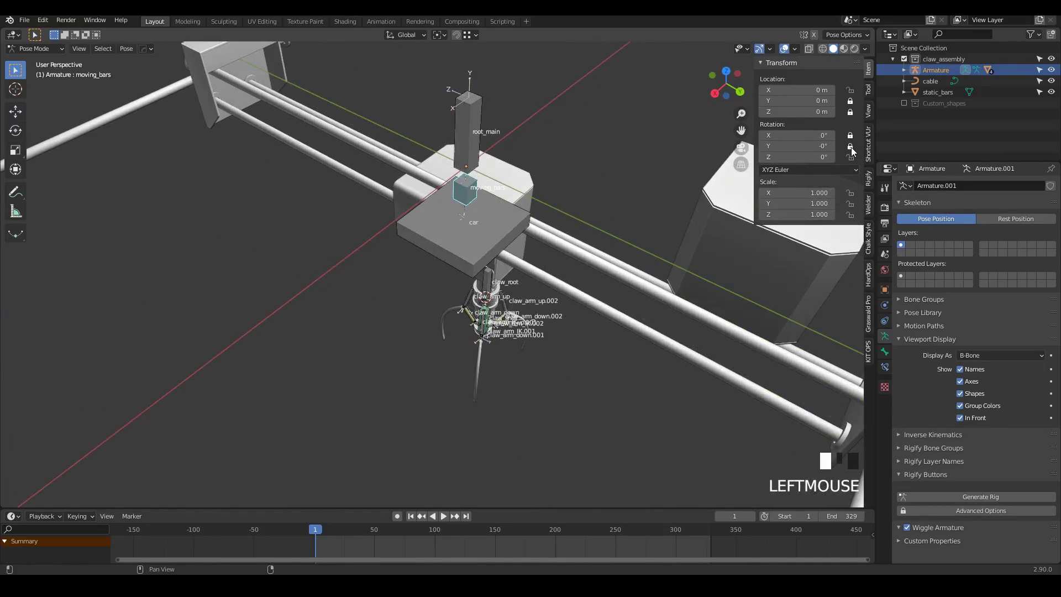
middle_click_drag(512, 204, 453, 204)
Step: Select the car bone and examine how the car sits between the moving bars and the claw
left_click(453, 203)
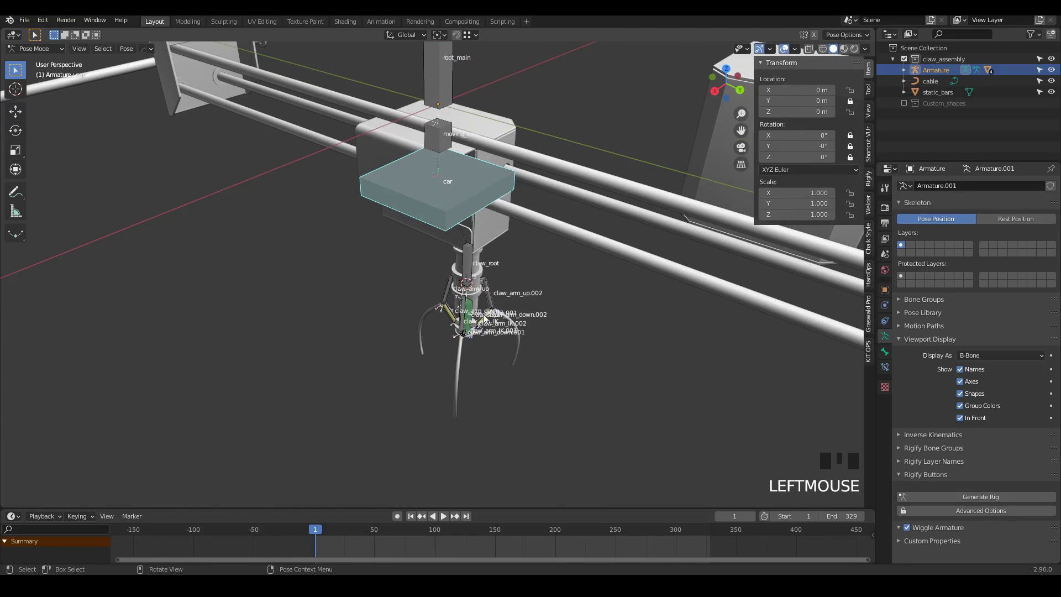
scroll(481, 317, "down", 3)
middle_click_drag(337, 229, 412, 213)
scroll(447, 240, "up", 4)
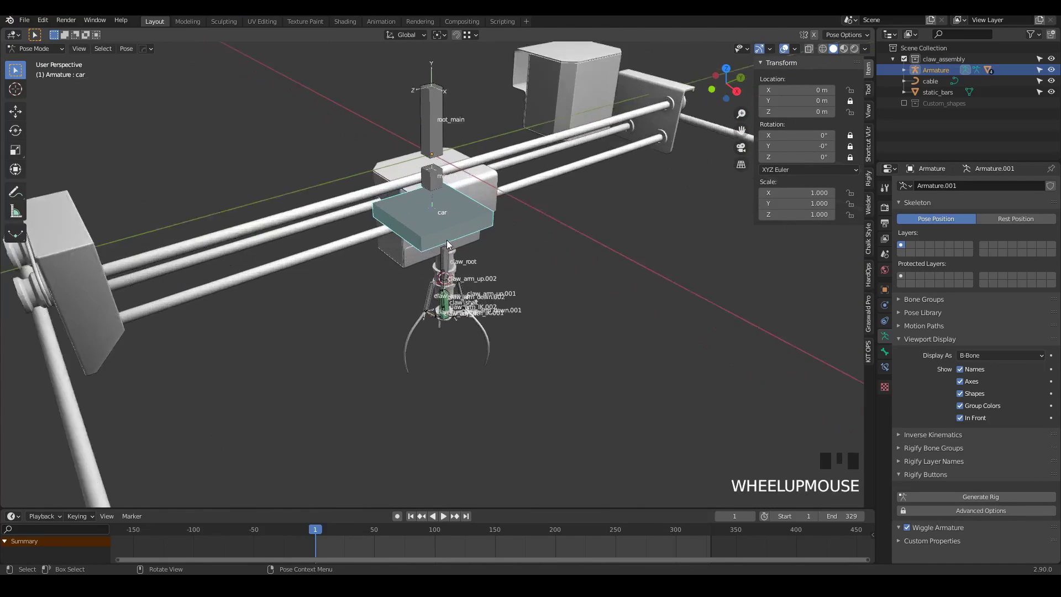
scroll(466, 194, "down", 5)
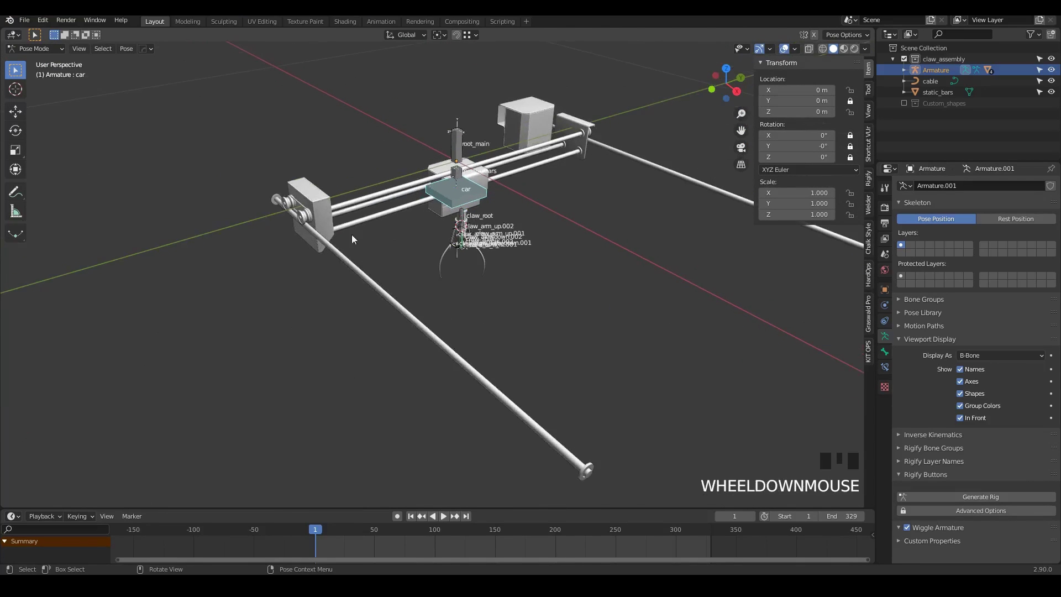
scroll(474, 193, "up", 3)
mouse_move(447, 190)
middle_mouse_down()
mouse_move(466, 194)
mouse_move(410, 181)
mouse_move(447, 183)
middle_mouse_up()
scroll(410, 181, "down", 4)
scroll(431, 183, "up", 4)
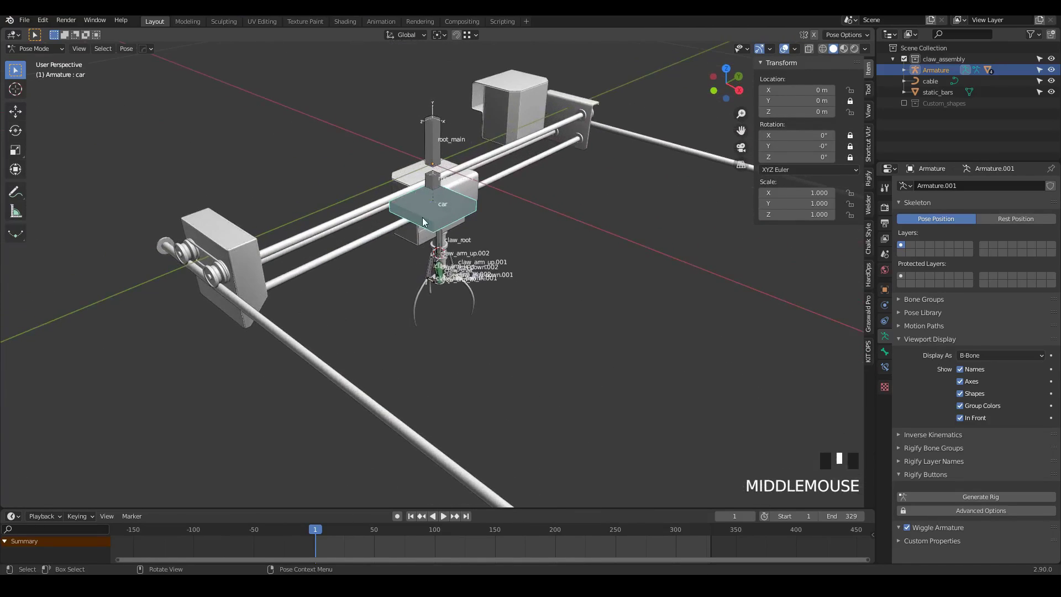
scroll(429, 186, "up", 2)
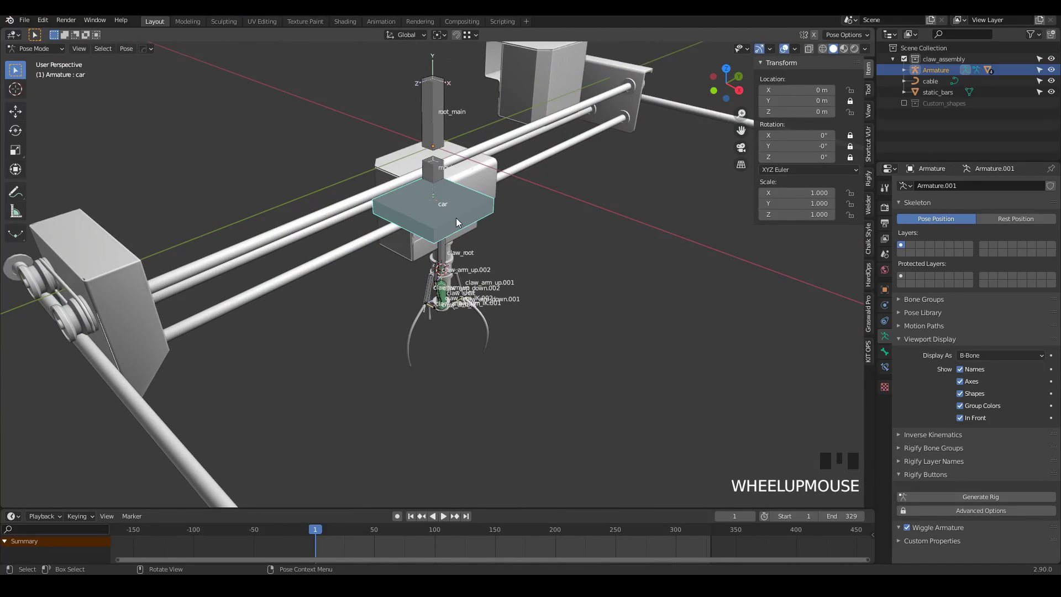
Step: Duplicate the car bone in Edit Mode and place the copy about 0.023 m above the original along Z
key("Tab")
key("KP_3")
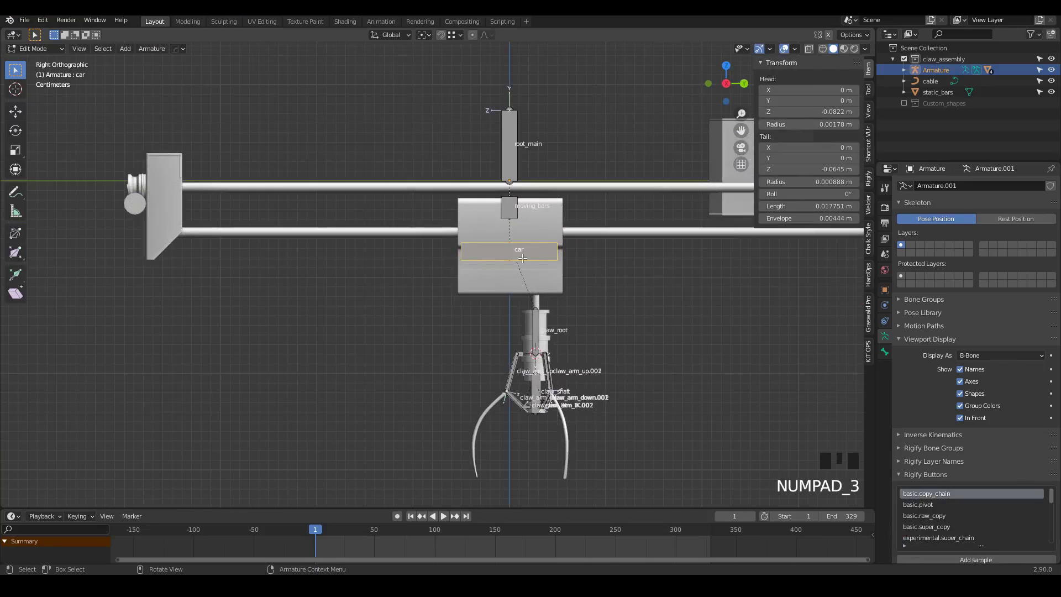
scroll(522, 258, "up", 5)
scroll(485, 238, "down", 1)
scroll(489, 223, "up", 2)
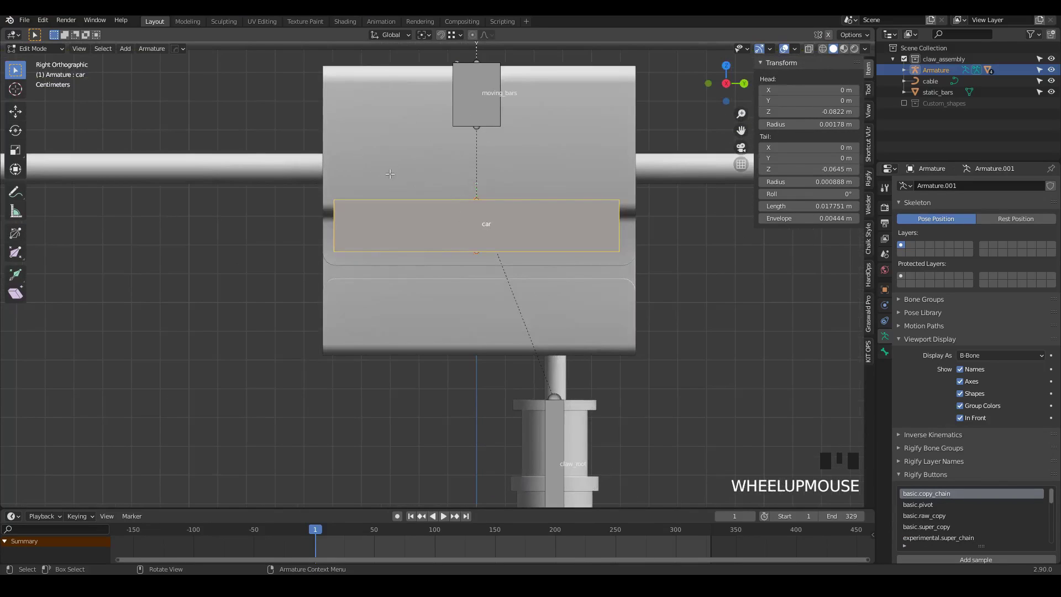
scroll(390, 174, "down", 2)
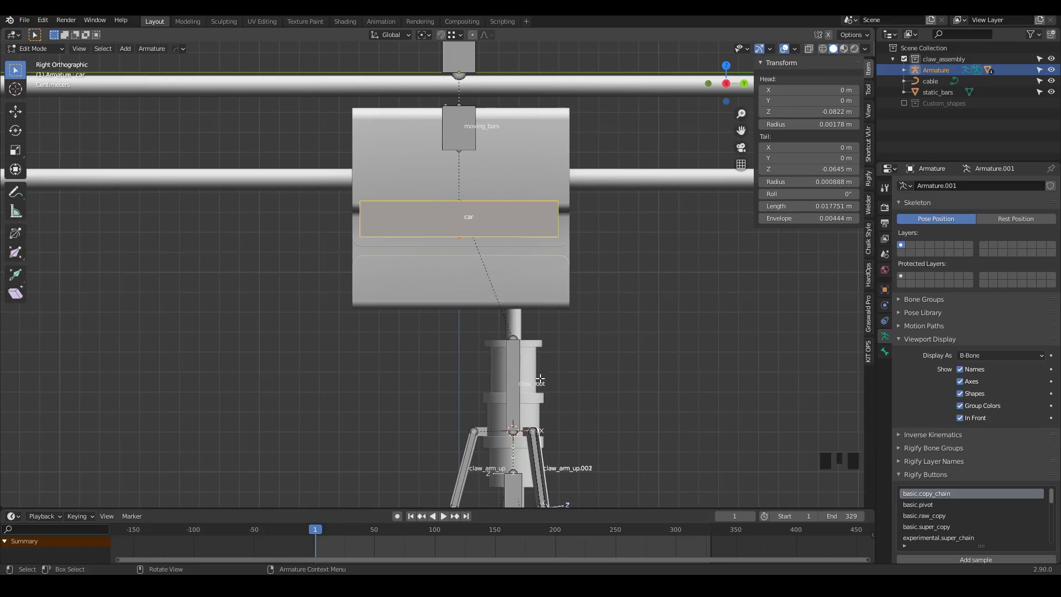
key("shift+d")
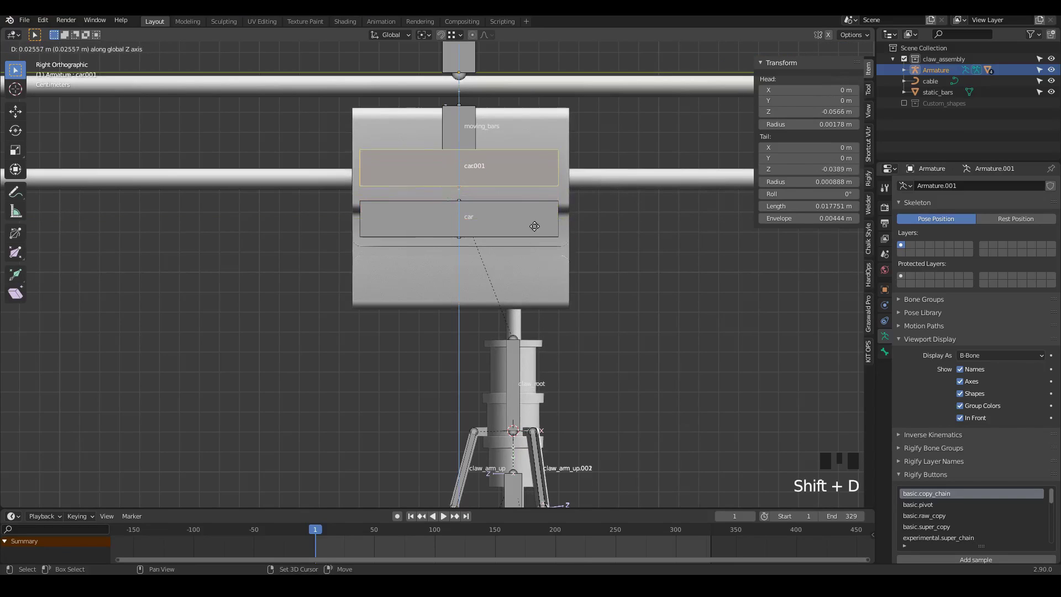
left_click(534, 235, "shift")
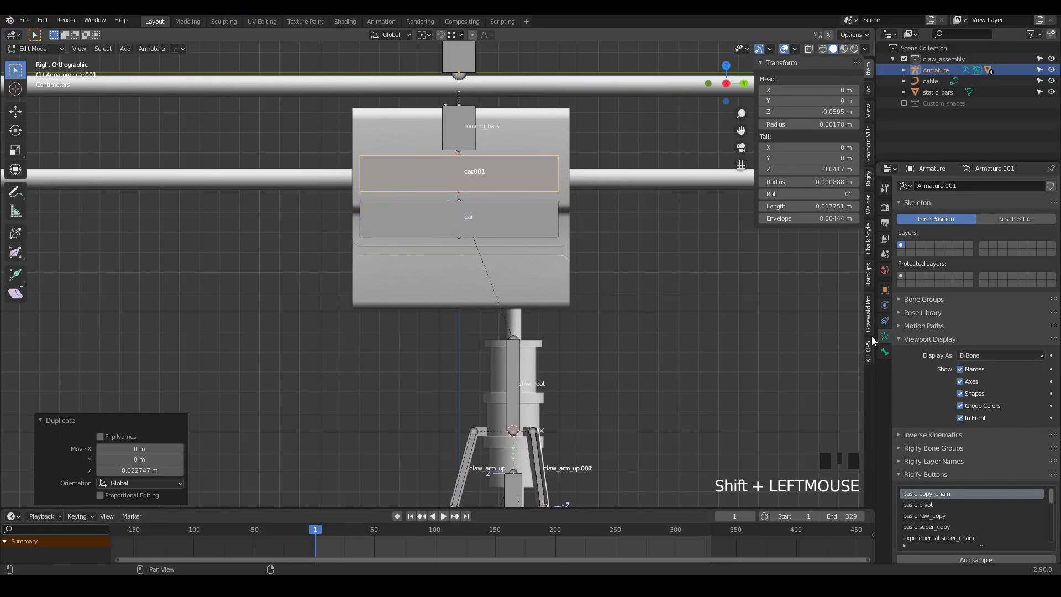
Step: Rename the duplicated bone car_driver and enlarge its B-Bone display size to about 1.45 times
left_click(885, 352)
left_click(947, 185)
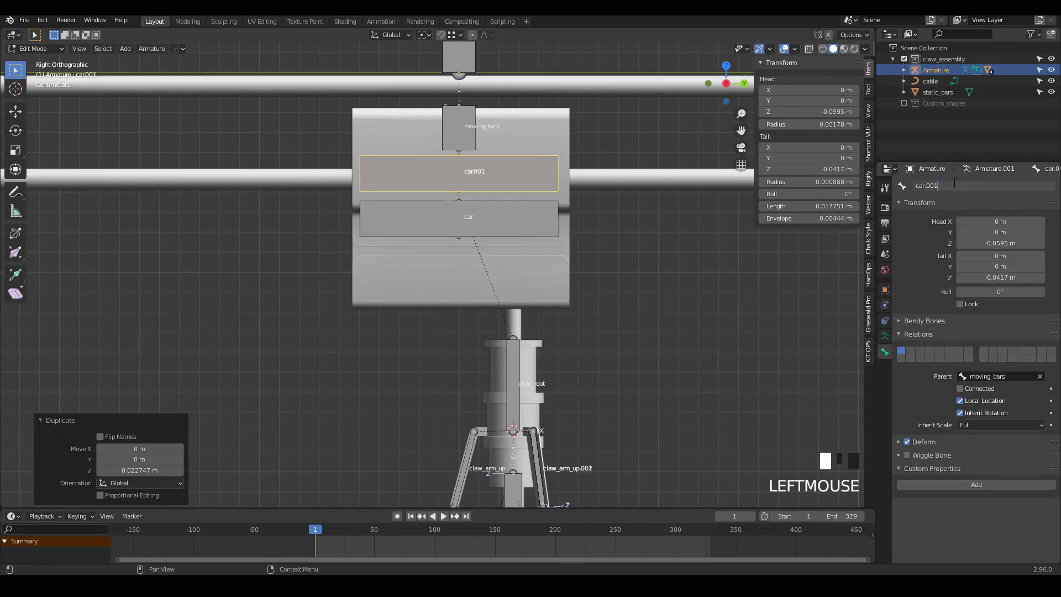
key("BackSpace")
key("BackSpace")
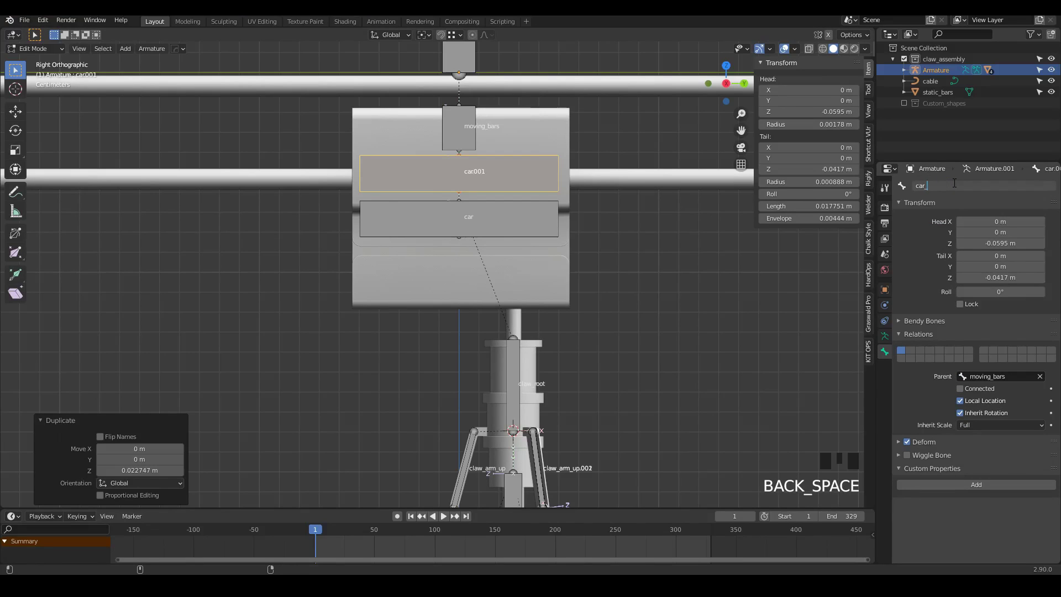
type("driver")
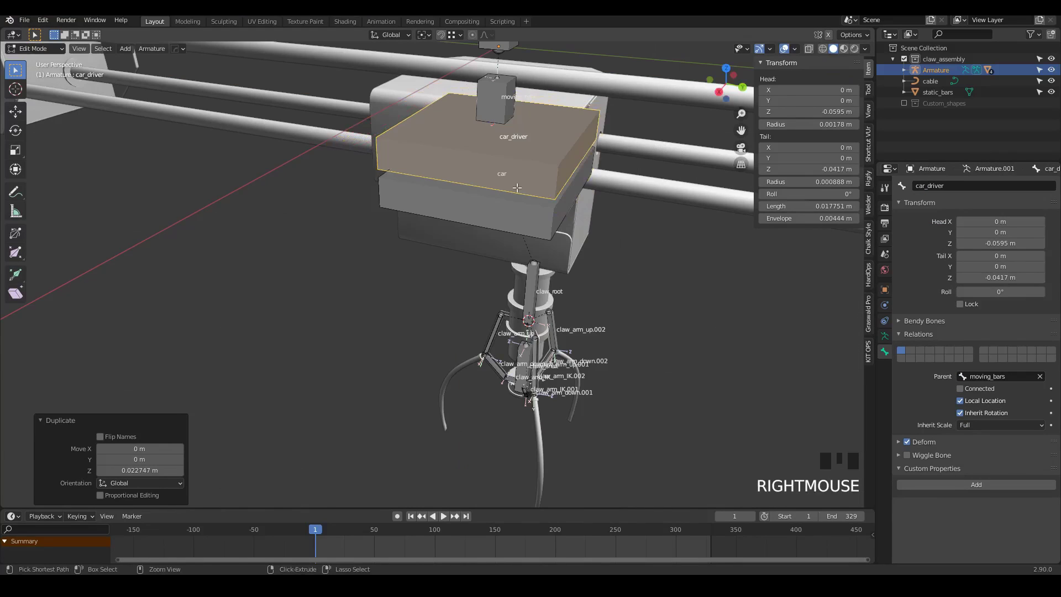
key("ctrl+alt+s")
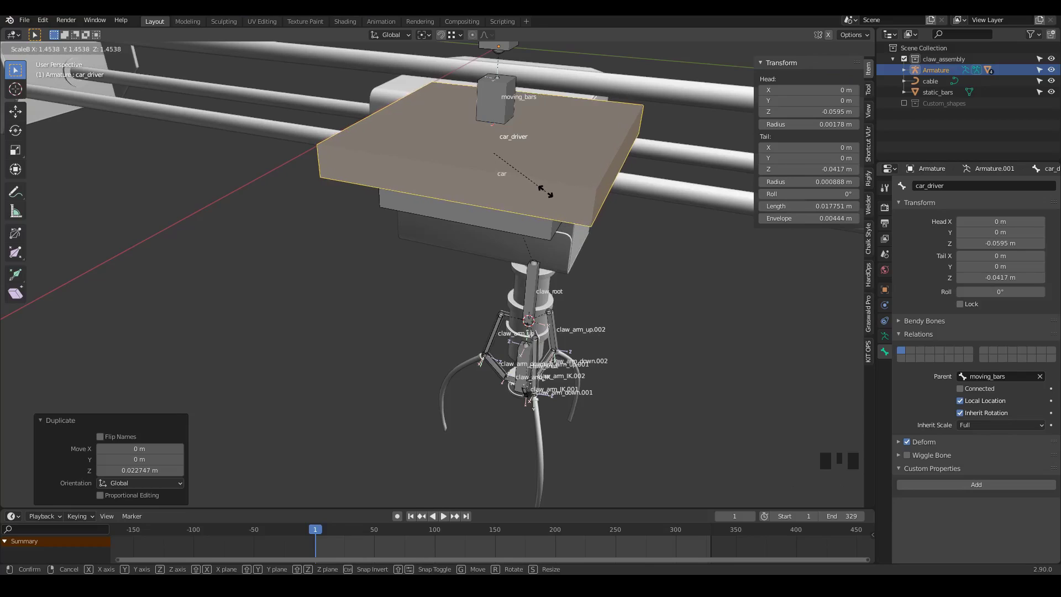
middle_click_drag(541, 190, 530, 193)
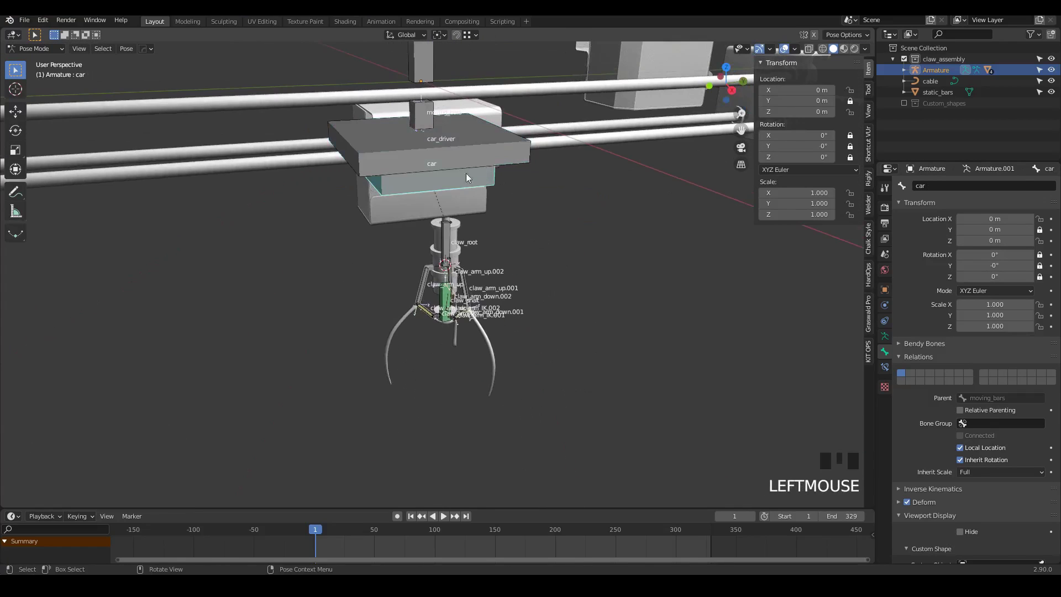
Step: Select the car_driver bone in Pose Mode and test moving it freely, cancelling the move
left_click(480, 155)
middle_click_drag(481, 156, 425, 174)
key("g")
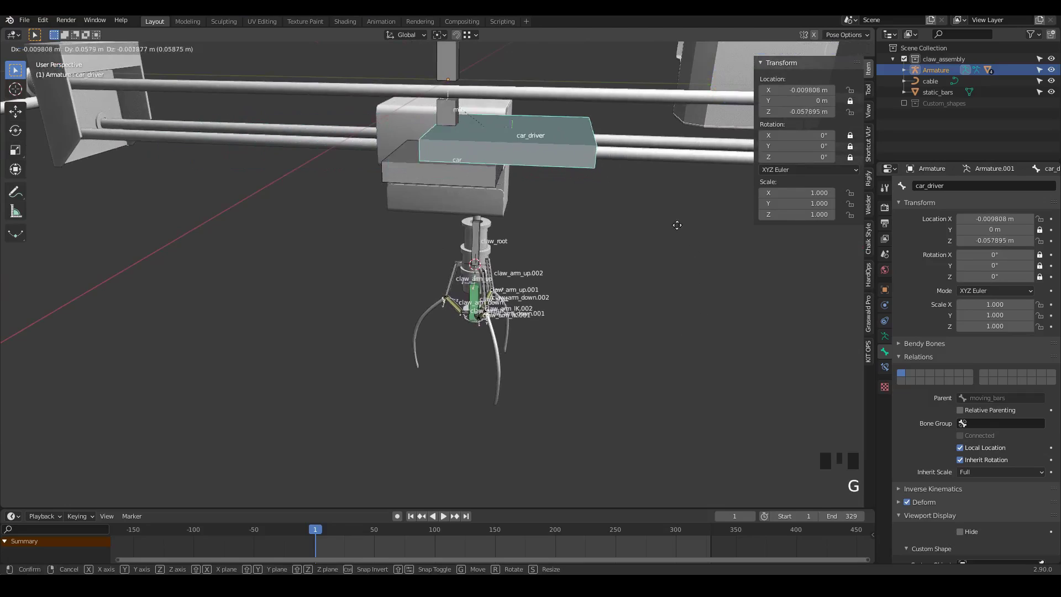
right_click(609, 416)
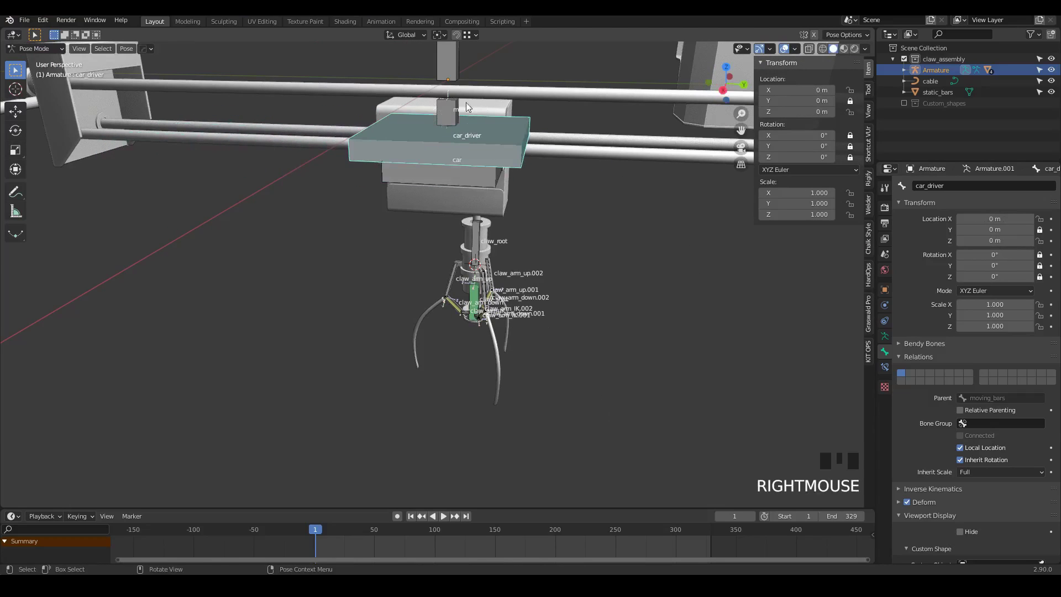
Step: In Edit Mode, clear the car_driver bone's parent and set root_main as its new parent
middle_click_drag(440, 147, 416, 130)
scroll(416, 130, "up", 2)
key("Tab")
middle_click_drag(561, 183, 399, 152)
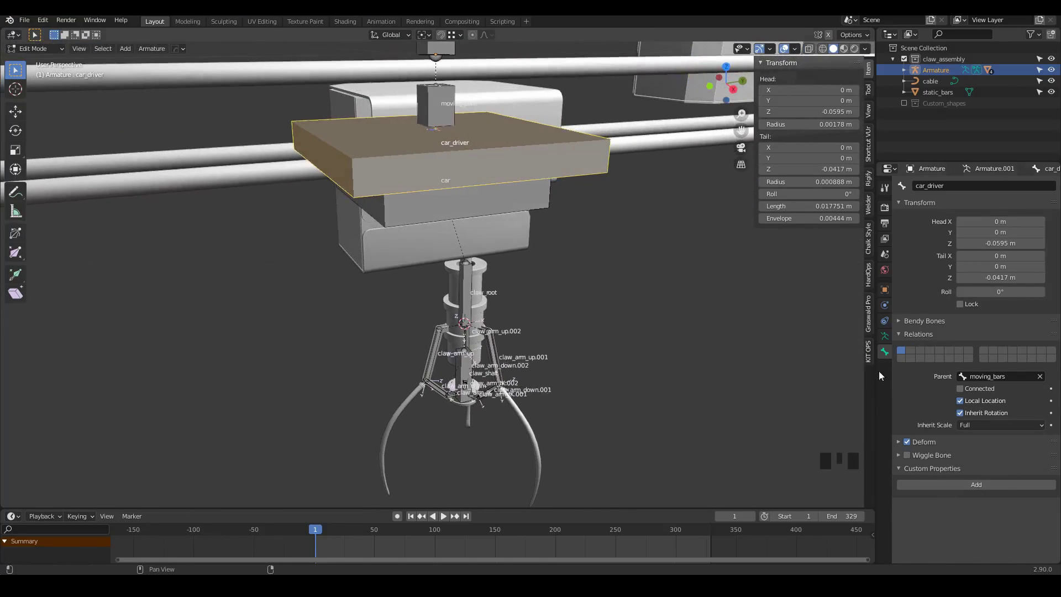
left_click(1040, 377)
scroll(515, 273, "down", 3)
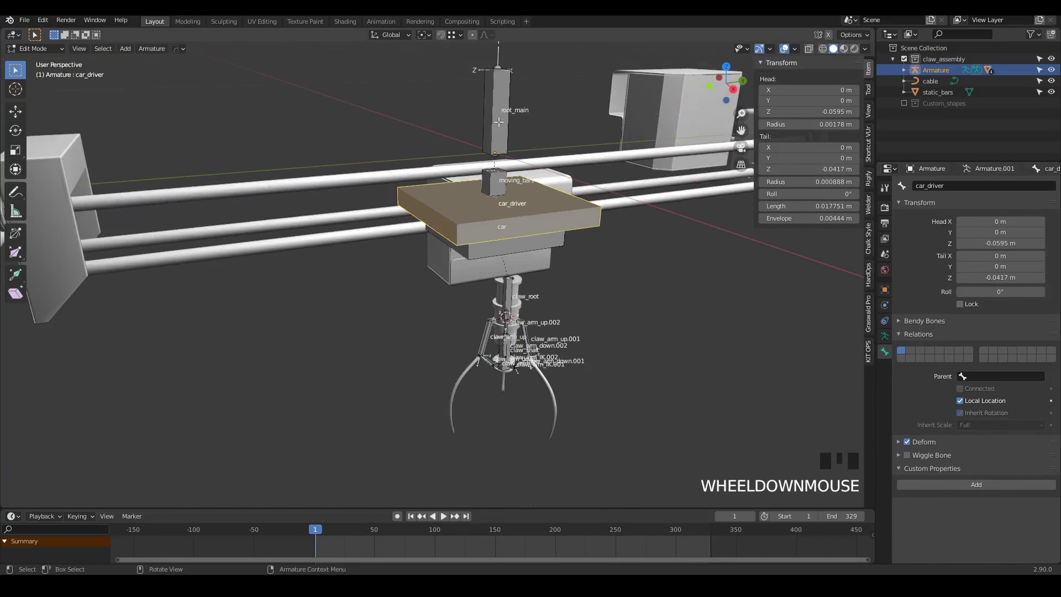
scroll(515, 273, "up", 3)
scroll(515, 272, "down", 1)
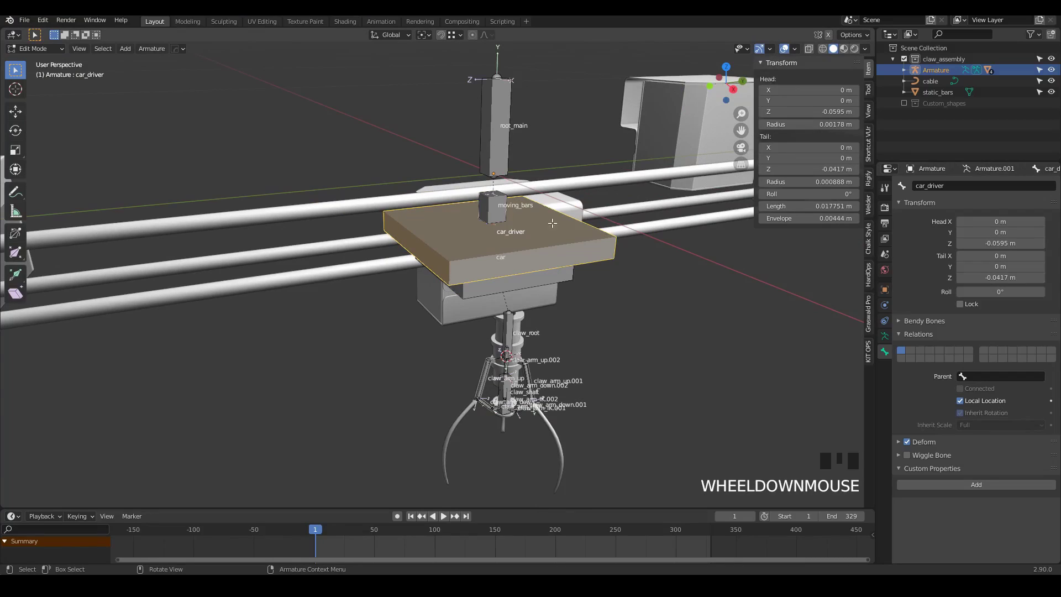
left_click(970, 376)
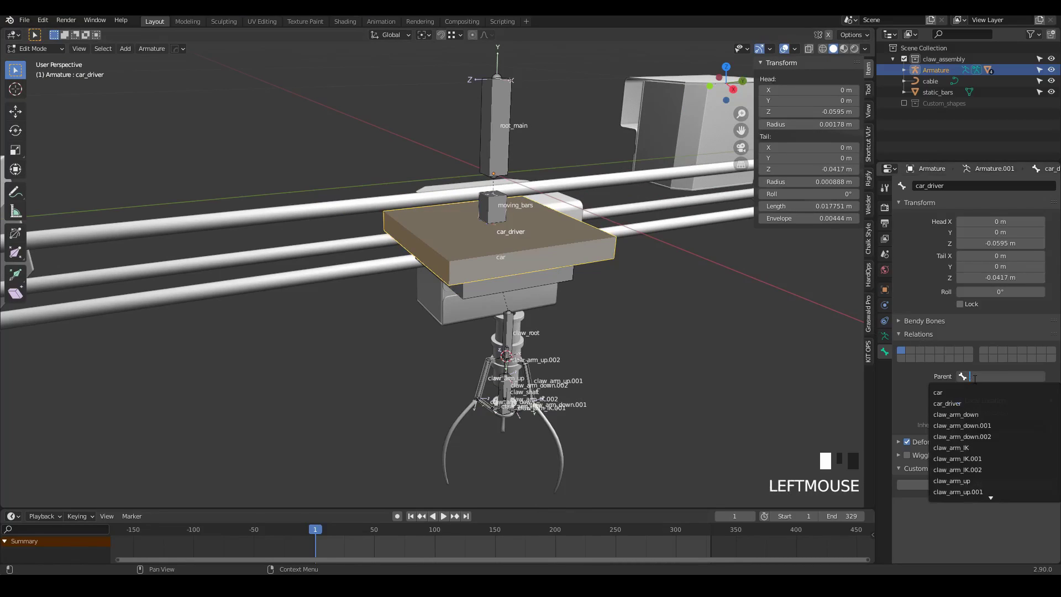
type("ro")
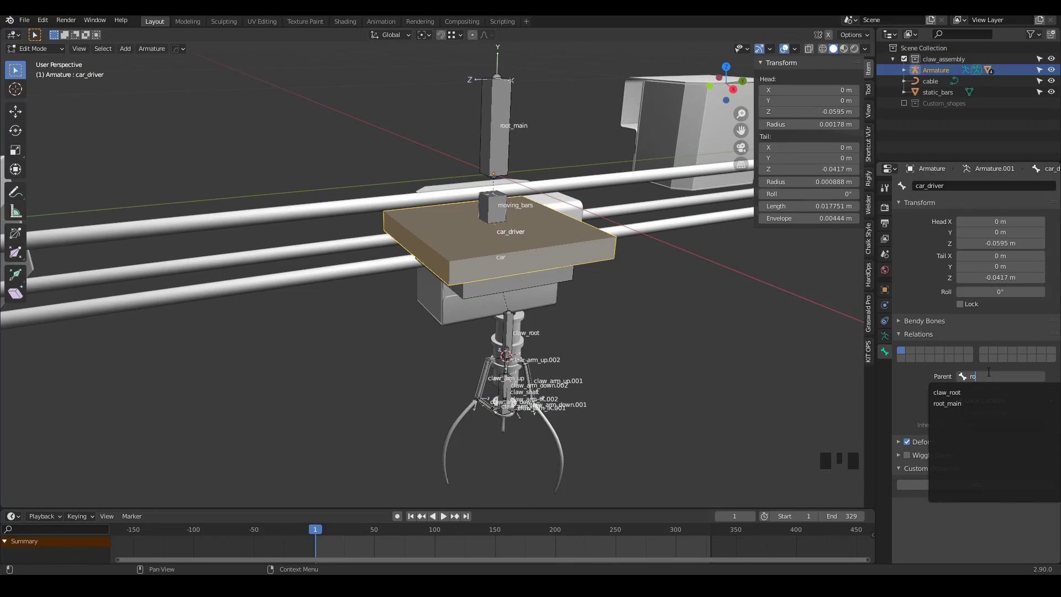
left_click(947, 403)
Step: Return to Pose Mode and examine how the car_driver, car and moving_bars bones relate to the car and bars
key("ctrl+Tab")
left_click(512, 247)
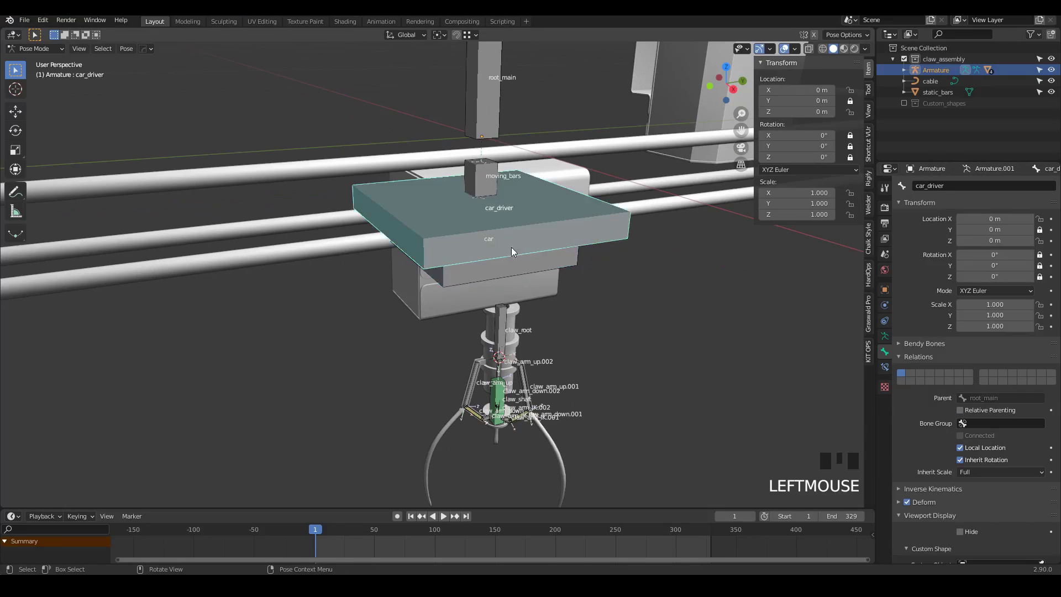
middle_click_drag(512, 247, 490, 230)
left_click(473, 277)
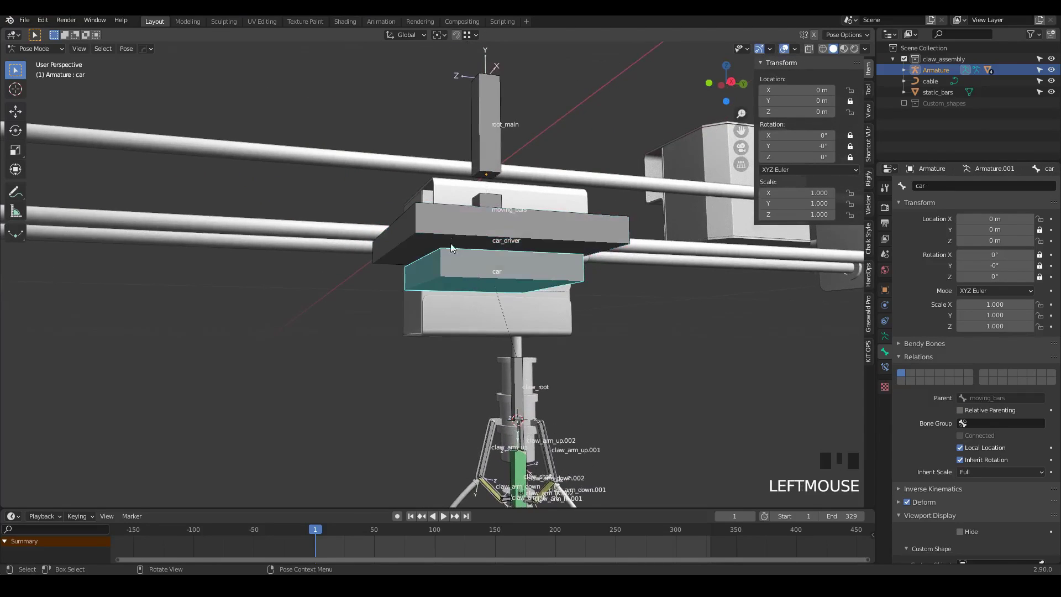
left_click(435, 217)
middle_click_drag(462, 224, 492, 217)
left_click(513, 254)
left_click(498, 230)
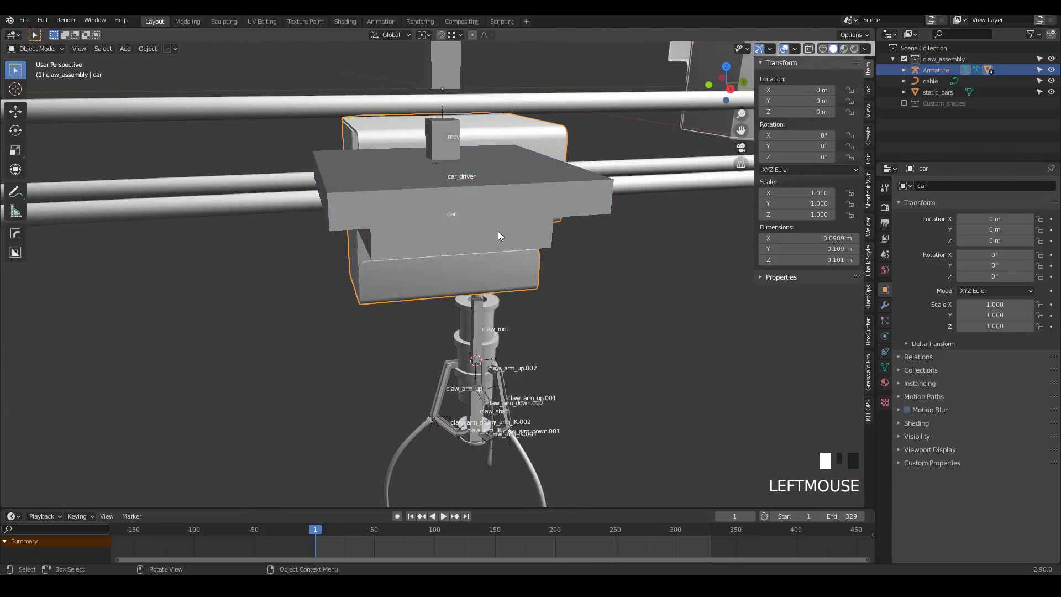
middle_click_drag(400, 165, 394, 168)
left_click(447, 136)
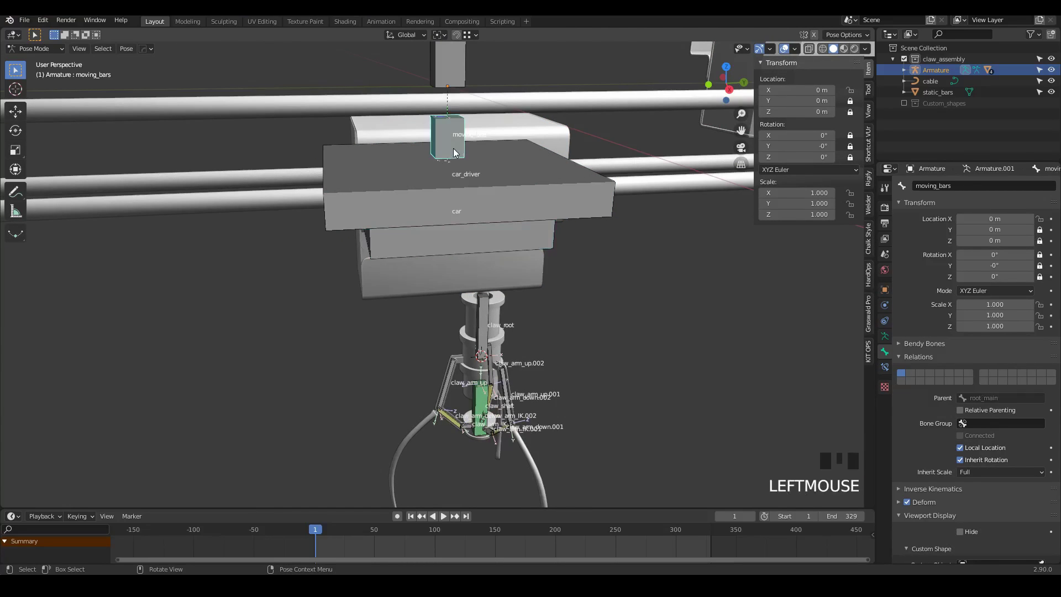
middle_click_drag(447, 135, 360, 165)
scroll(482, 160, "down", 2)
middle_click_drag(483, 160, 492, 154)
scroll(502, 232, "down", 2)
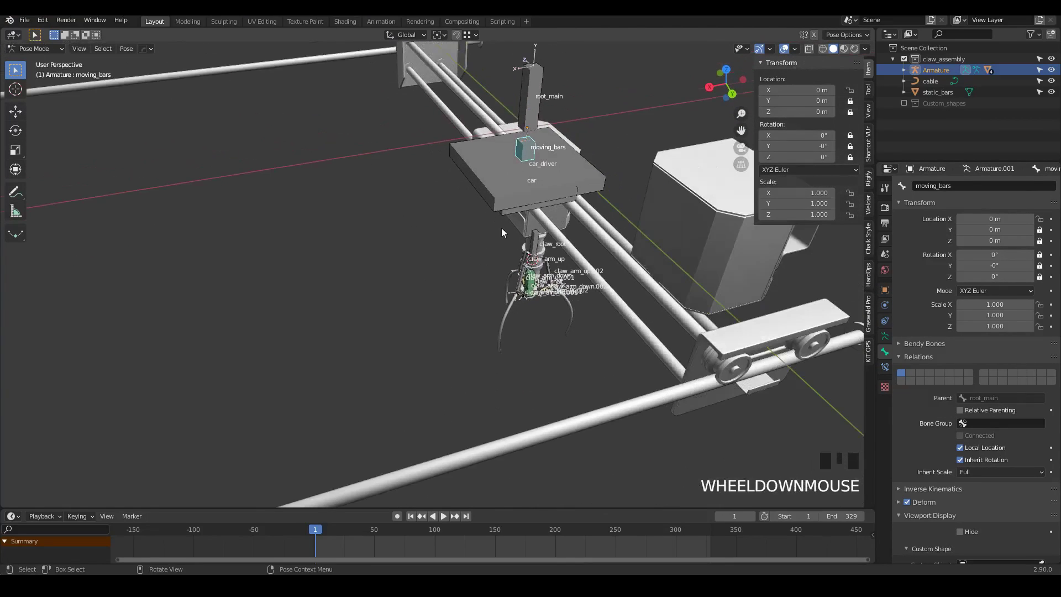
left_click(475, 163)
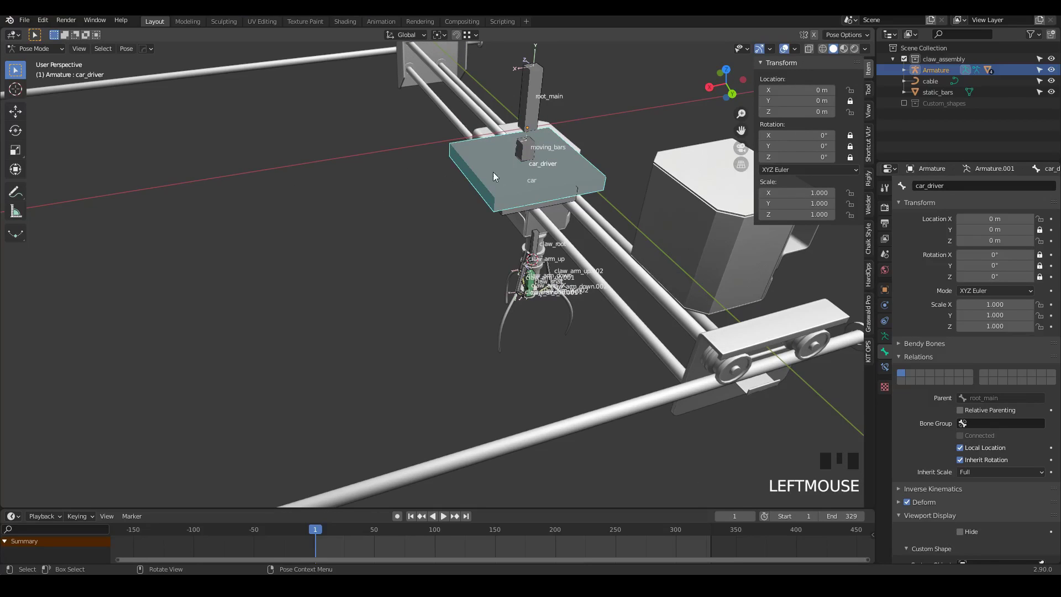
middle_click_drag(492, 171, 398, 181)
Step: Add a Copy Location constraint to the moving_bars bone, targeting the car_driver bone of the Armature
left_click(396, 165)
scroll(397, 181, "up", 2)
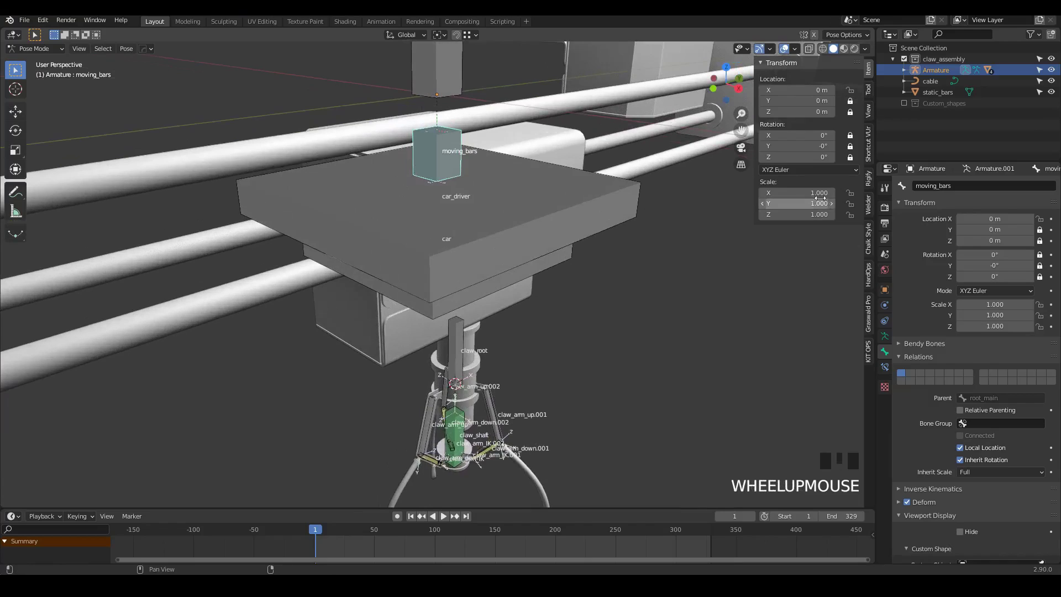
left_click(884, 366)
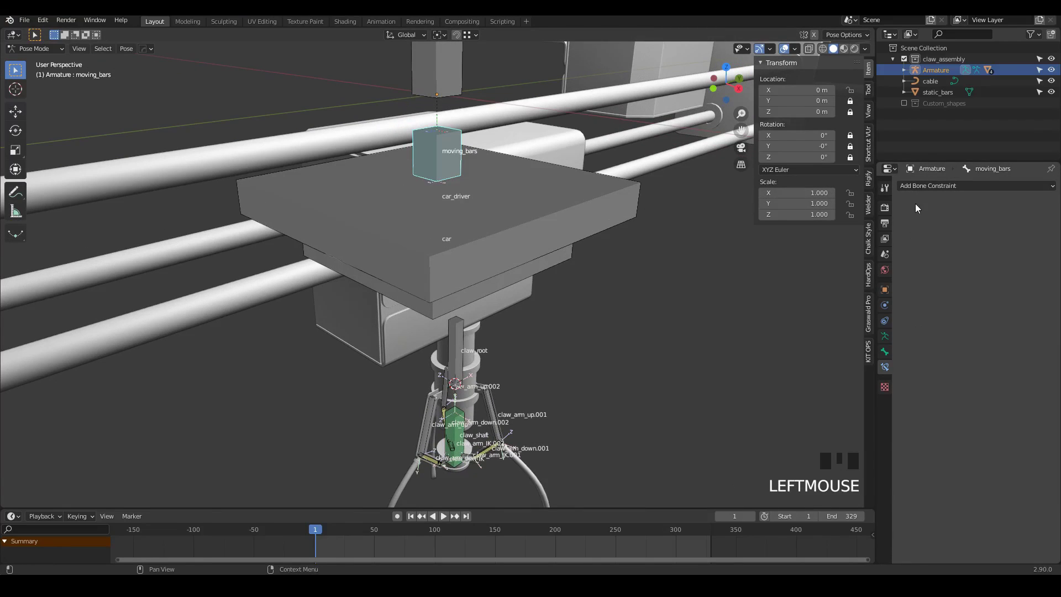
left_click_drag(922, 186, 851, 214)
left_click(1040, 220)
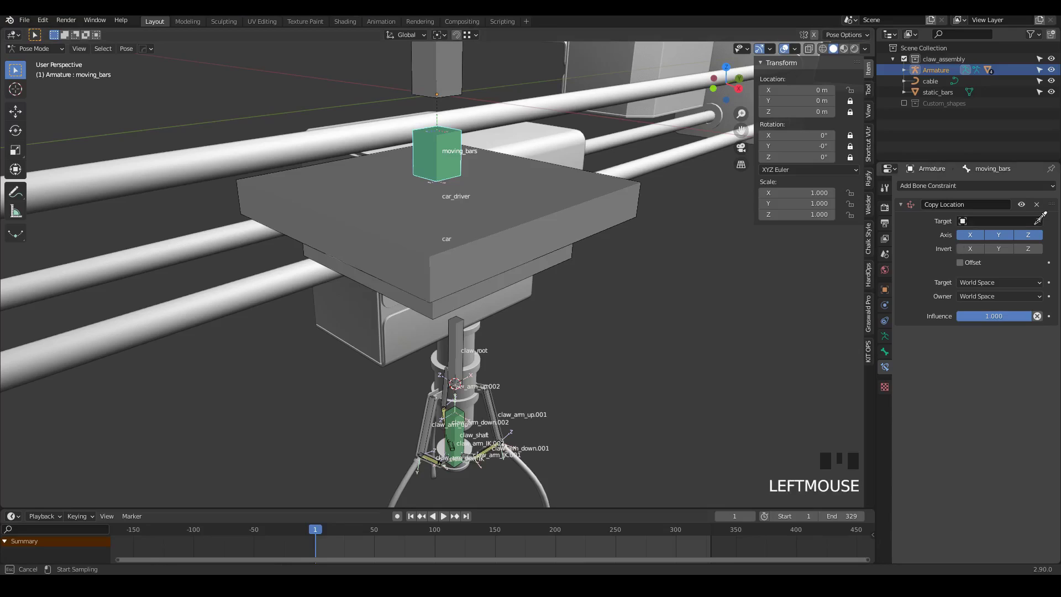
left_click(515, 203)
left_click(973, 235)
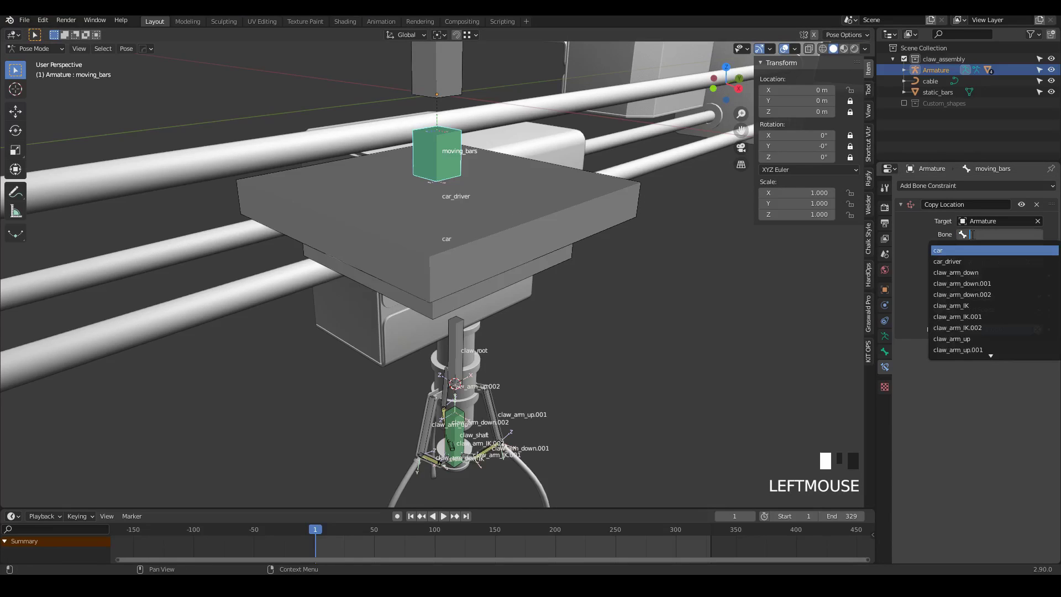
left_click(949, 261)
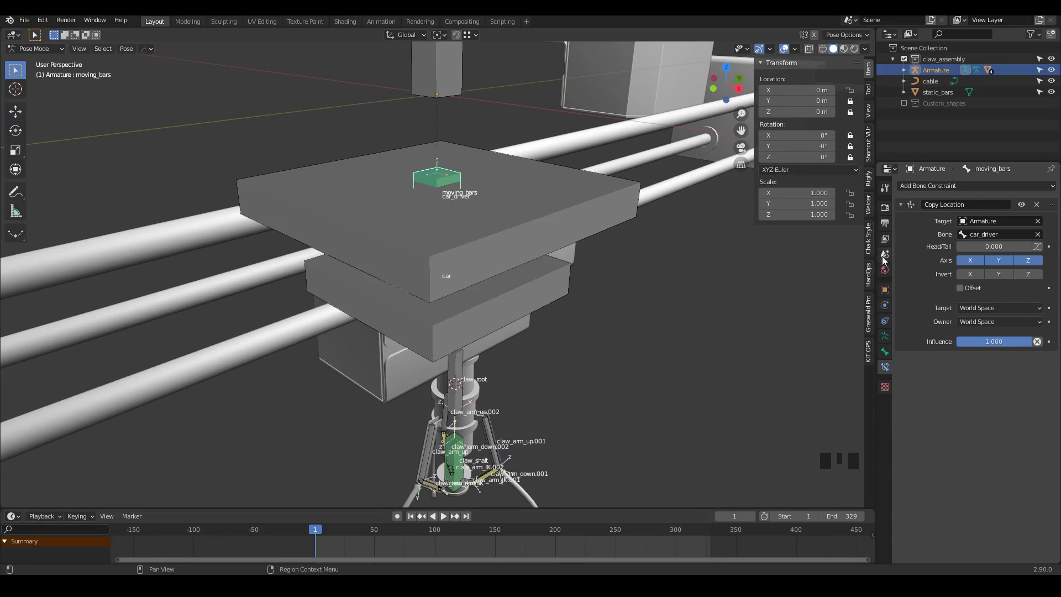
Step: Set the moving_bars constraint's target and owner to Local Space and limit it to the X axis
left_click(981, 308)
left_click(969, 357)
left_click(976, 324)
left_click(960, 370)
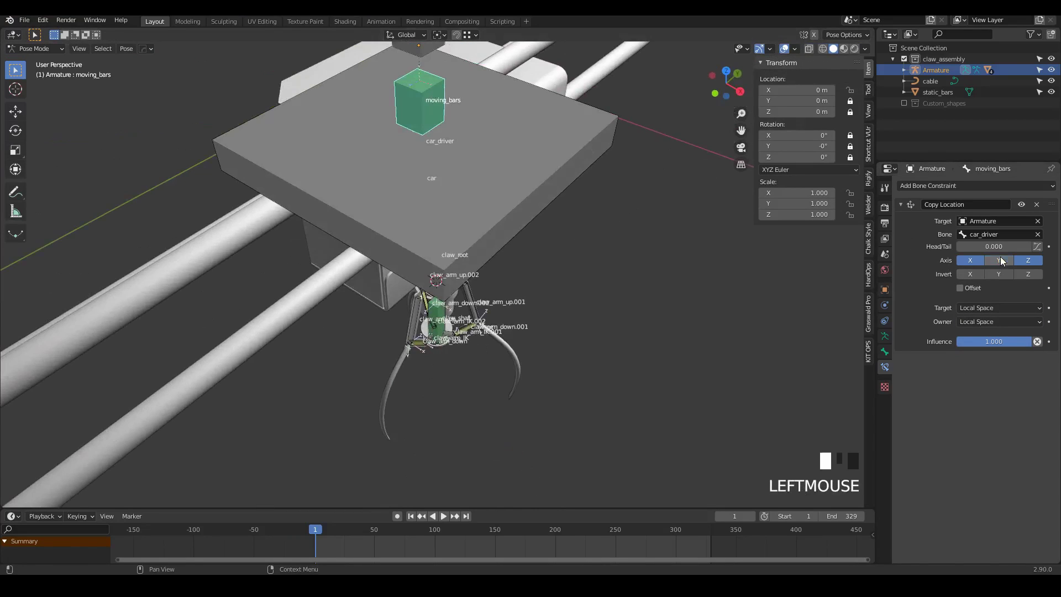
Step: Test-move the car_driver bone to check how the moving bars follow it, and cancel the move
left_click(386, 201)
scroll(502, 318, "down", 8)
key("g")
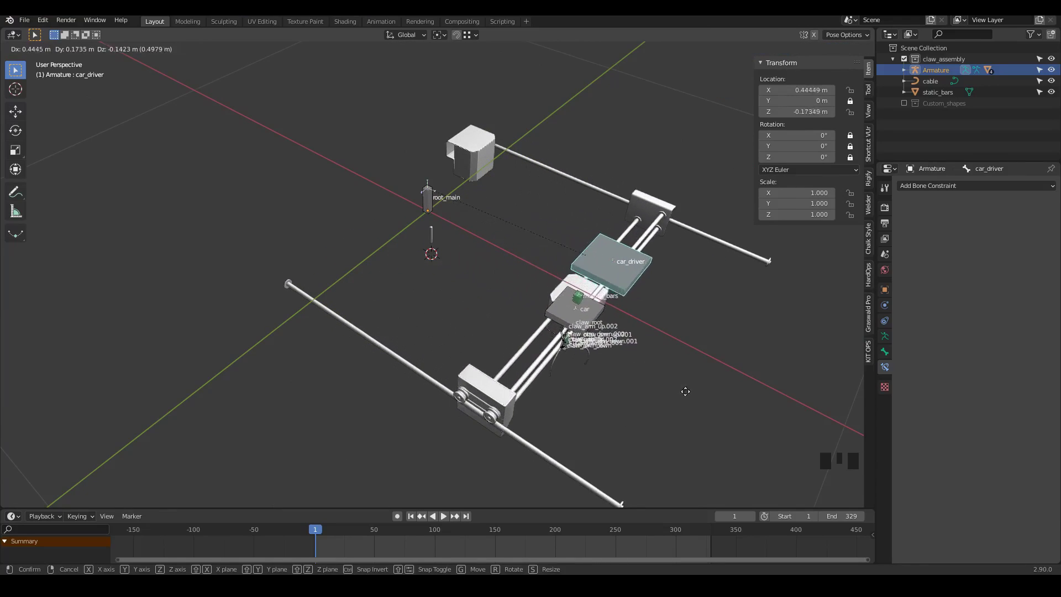
middle_click_drag(454, 221, 369, 169)
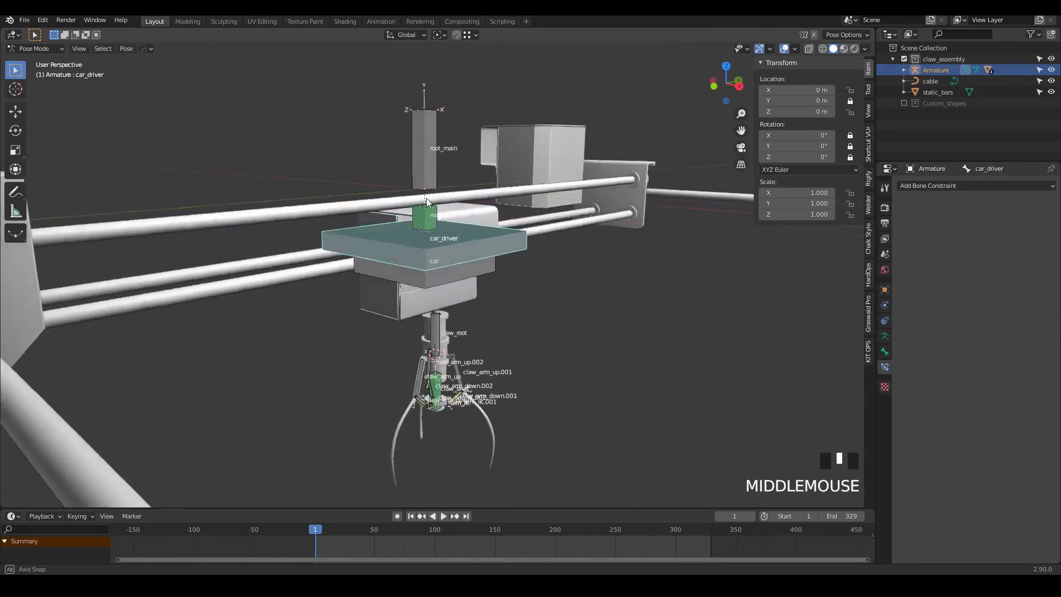
Step: Add a Copy Location constraint to the car bone, targeting the car_driver bone of the Armature
left_click(474, 293)
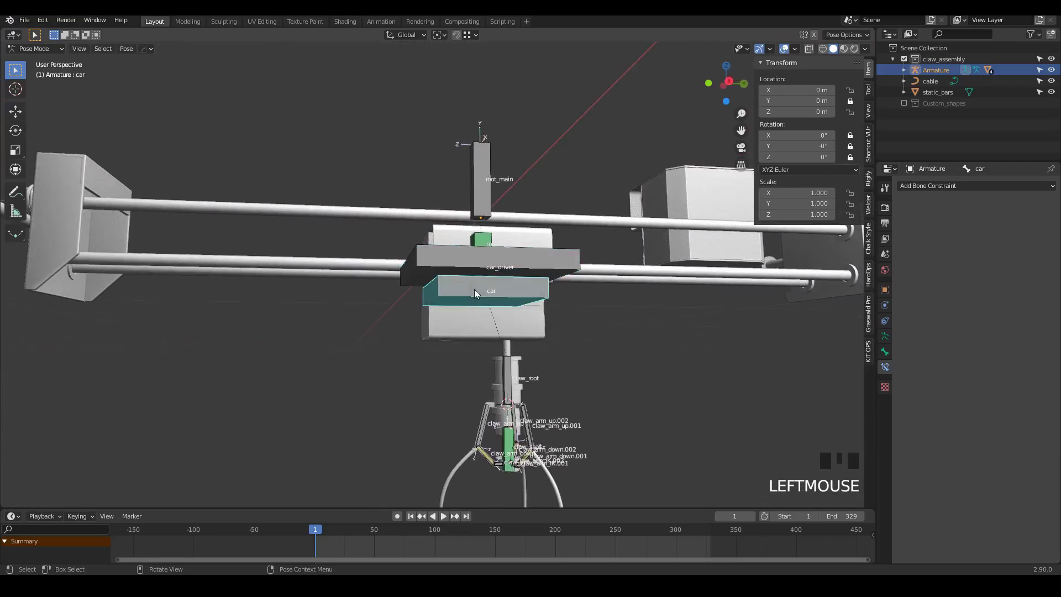
left_click(920, 185)
left_click(856, 210)
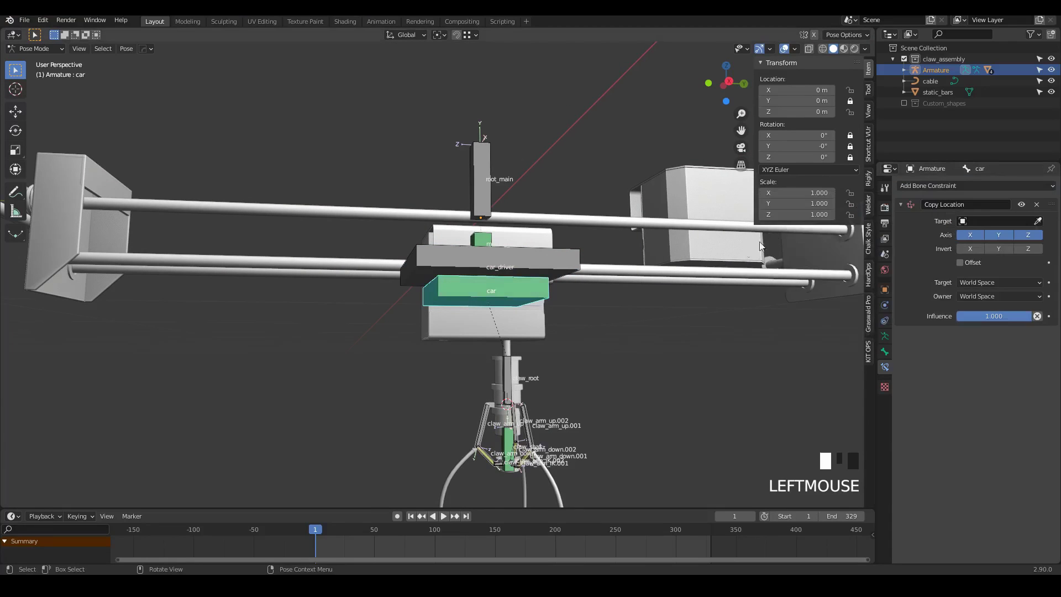
left_click(1037, 221)
left_click(507, 254)
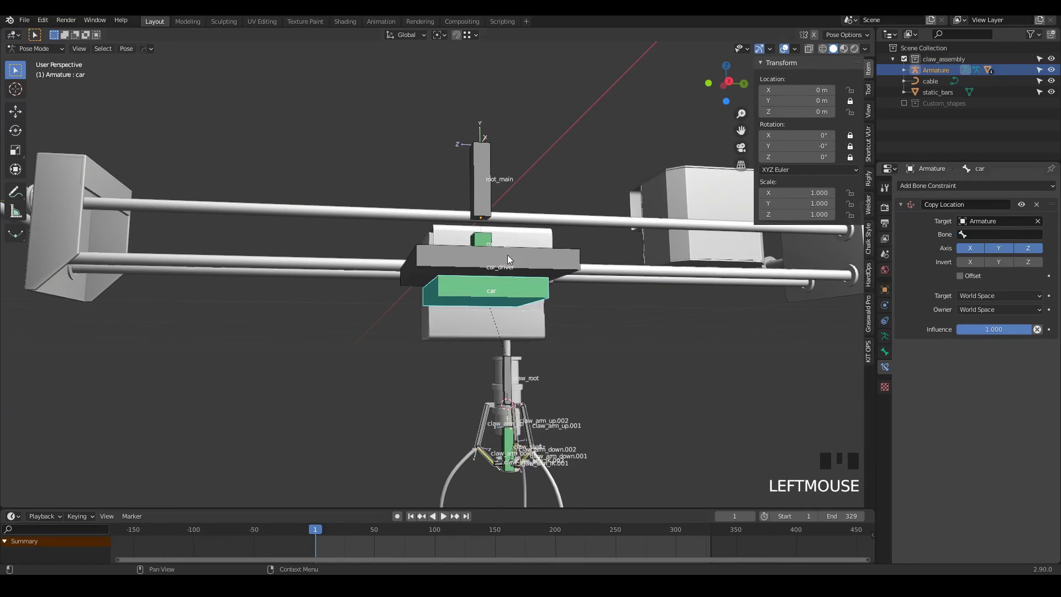
left_click(1003, 240)
left_click(984, 258)
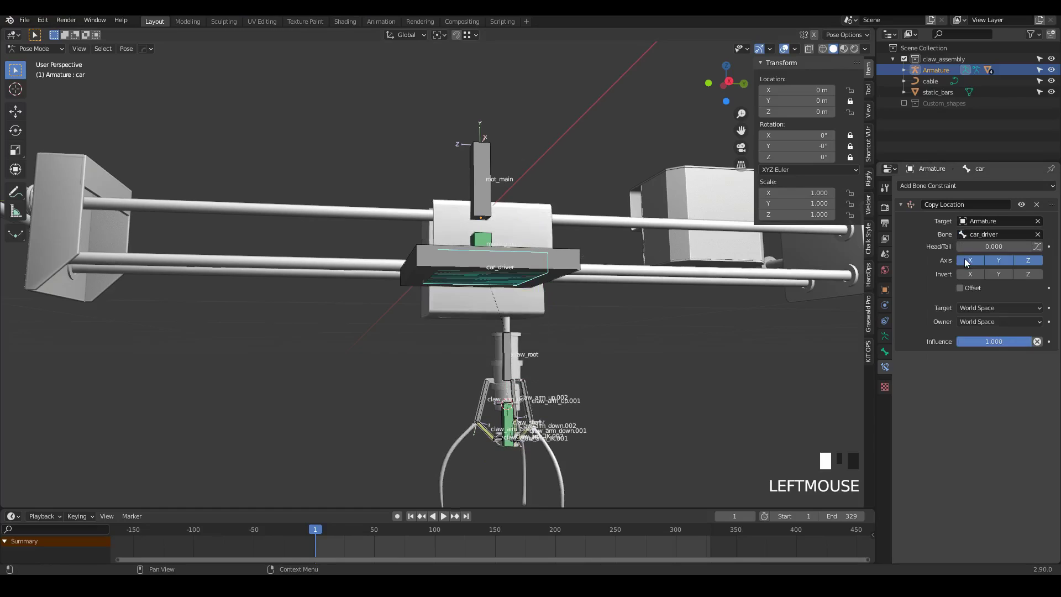
Step: Set both target and owner of the car's Copy Location constraint to Local Space
left_click(992, 308)
left_click(976, 357)
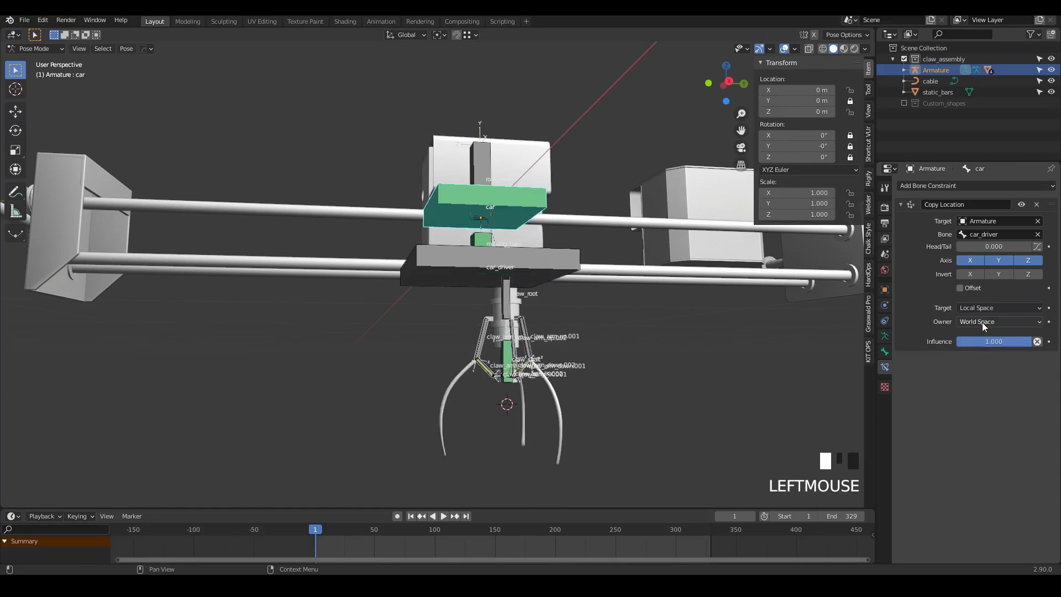
left_click(994, 322)
left_click(977, 370)
Step: Inspect the car bone in wireframe shading and disable the Y axis of its Copy Location constraint
middle_click_drag(825, 378, 508, 299)
scroll(400, 289, "up", 3)
scroll(539, 449, "up", 4)
scroll(495, 221, "down", 4)
scroll(437, 174, "down", 5)
middle_click_drag(438, 174, 459, 180)
scroll(443, 168, "up", 5)
key("z")
left_click(415, 134)
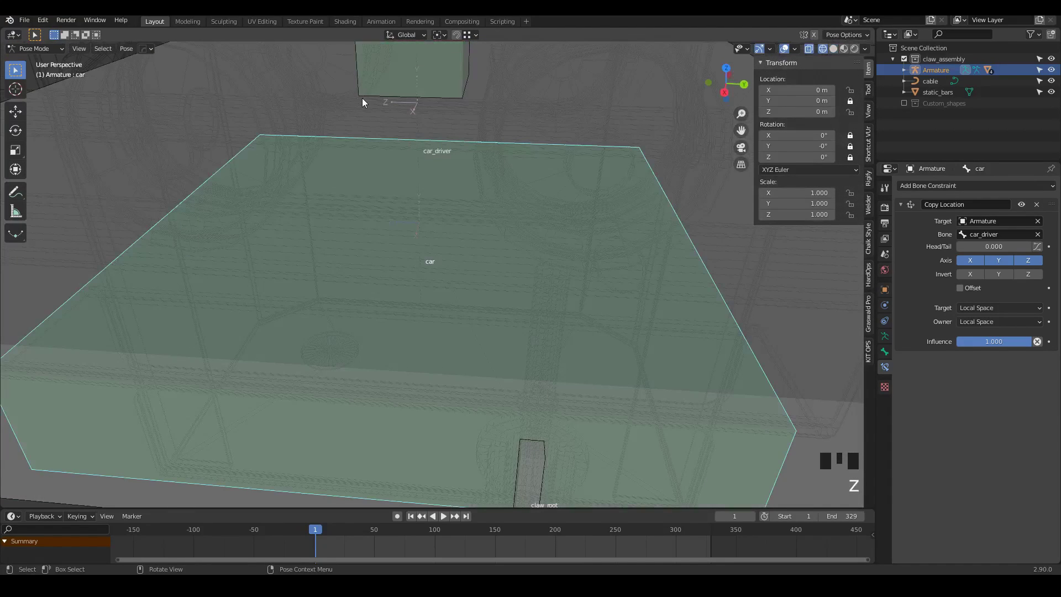
scroll(354, 184, "down", 6)
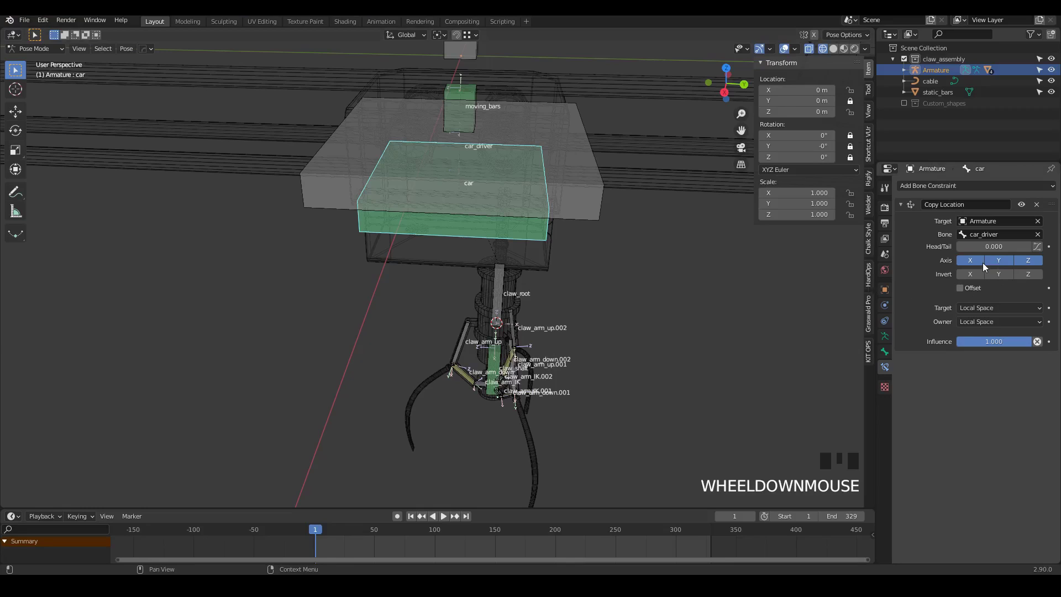
left_click(992, 263)
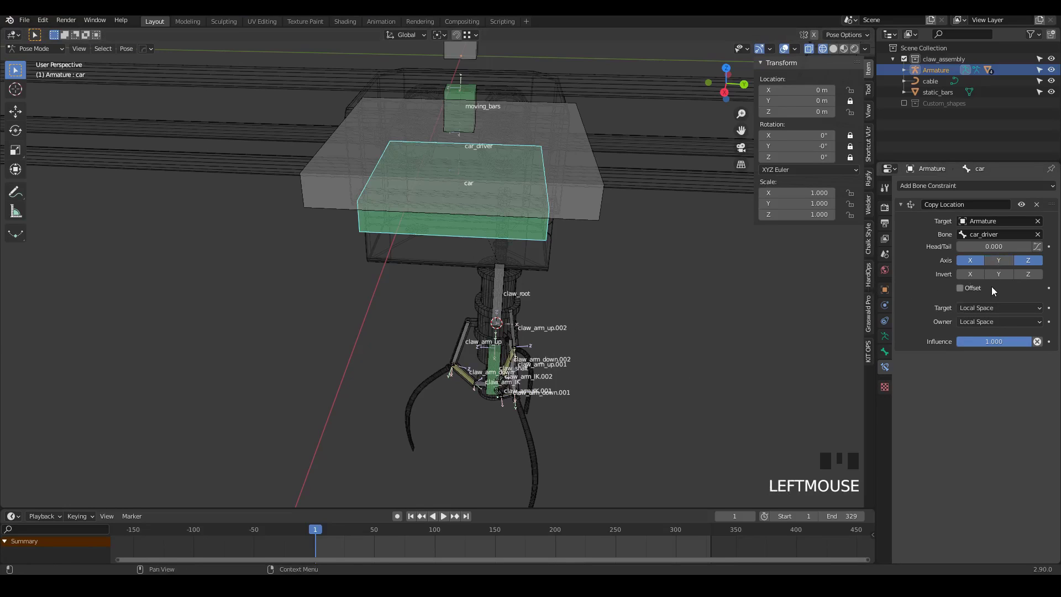
Step: Return to solid shading, test-move the car_driver bone, and select the car bone to examine how it follows
left_click(442, 173)
scroll(440, 170, "down", 3)
key("z")
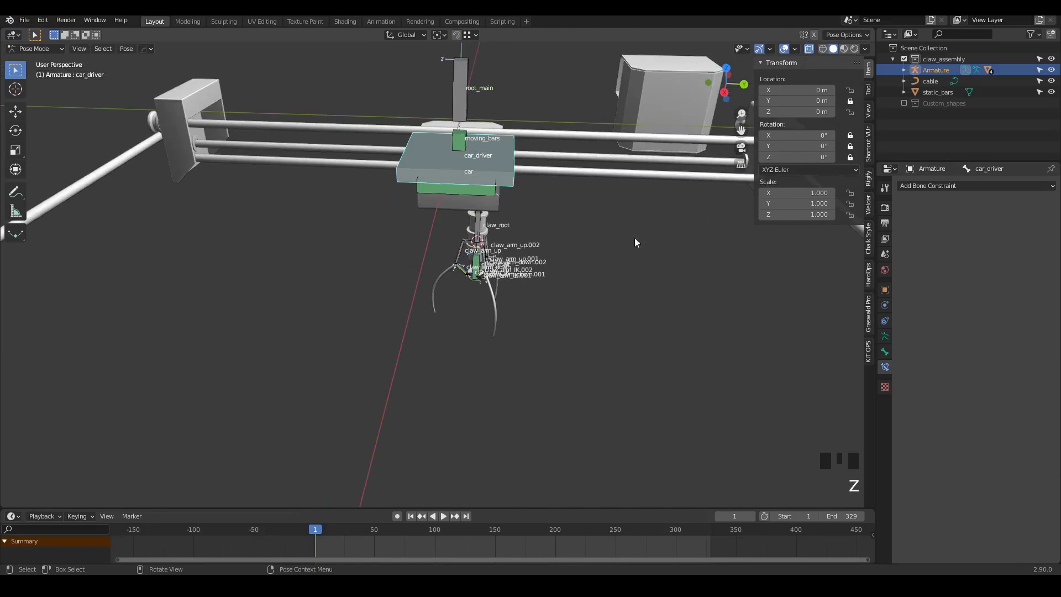
middle_click_drag(634, 238, 532, 189)
key("g")
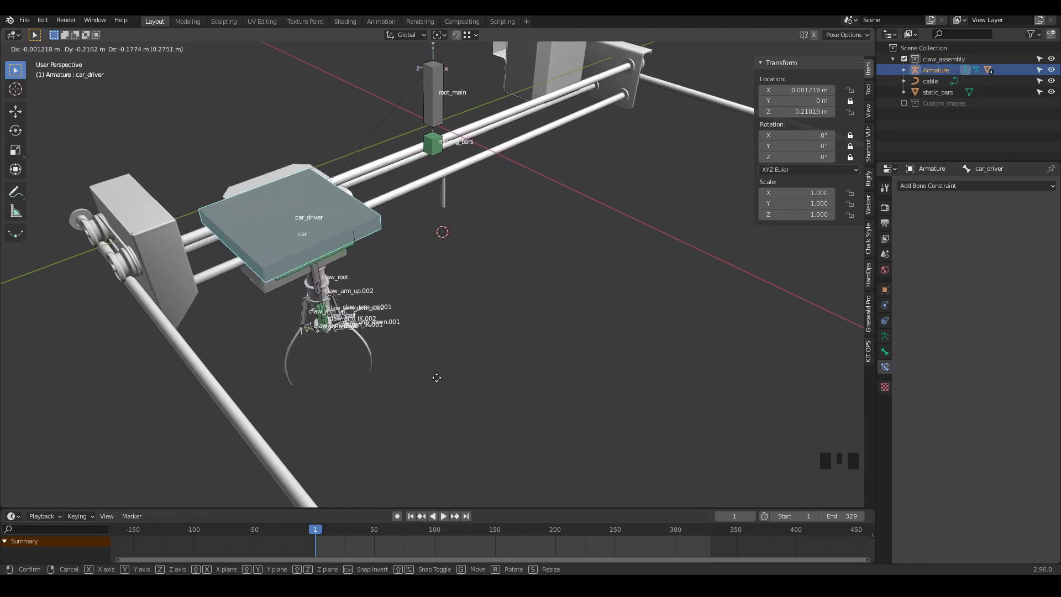
left_click(575, 257)
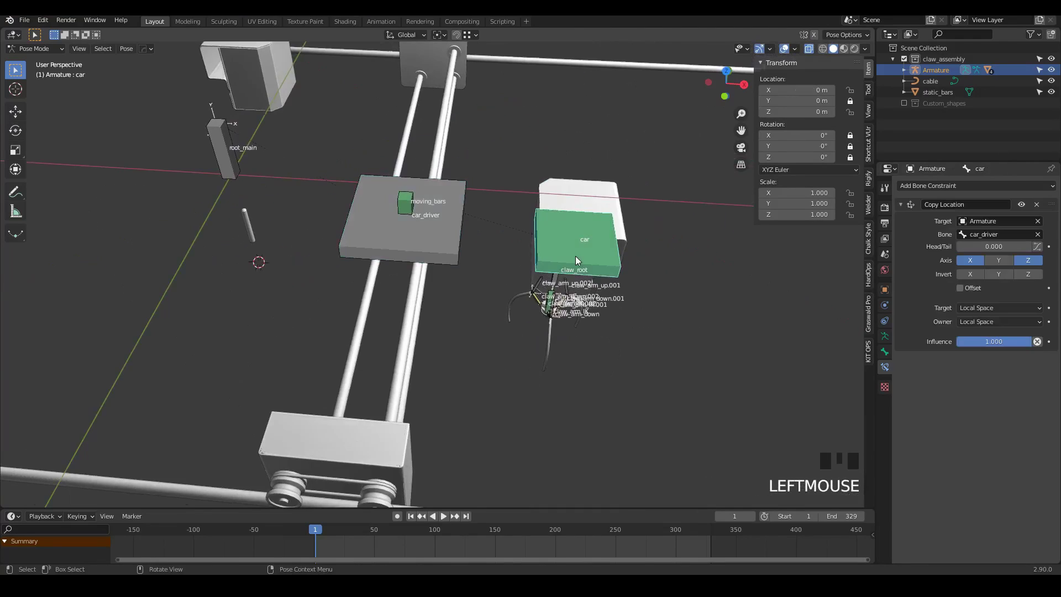
middle_click_drag(575, 256, 535, 263)
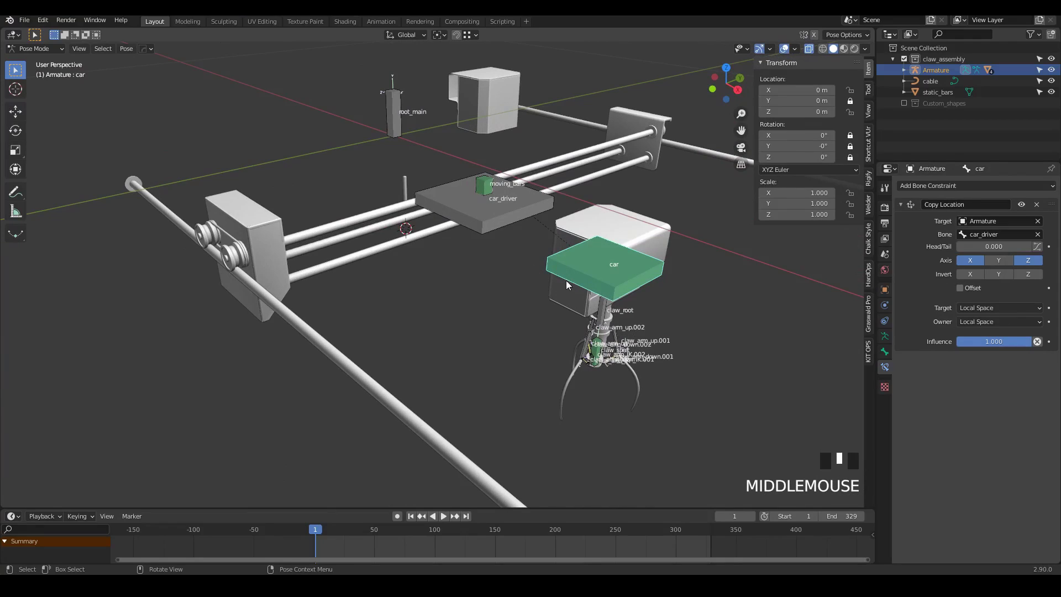
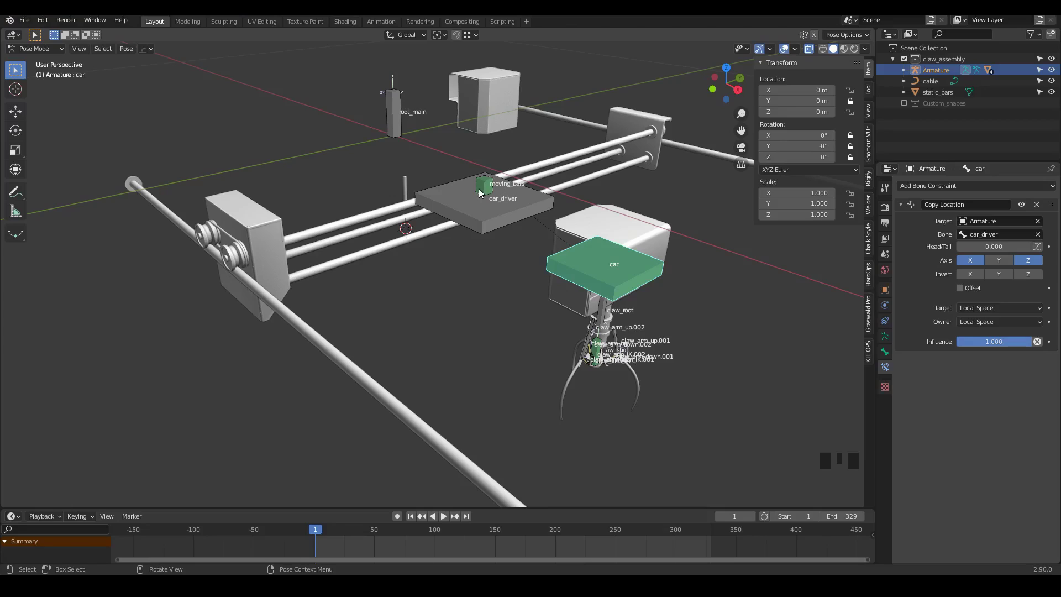
Step: Select all bones and clear their pose location, rotation and scale
left_click(579, 257)
key("a")
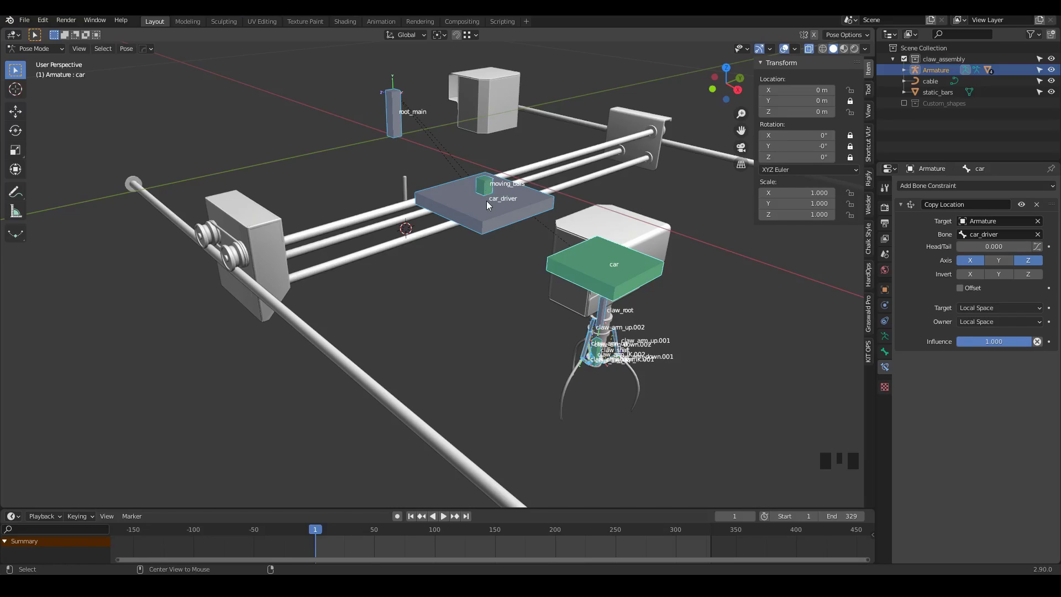
key("alt+g")
key("alt+r")
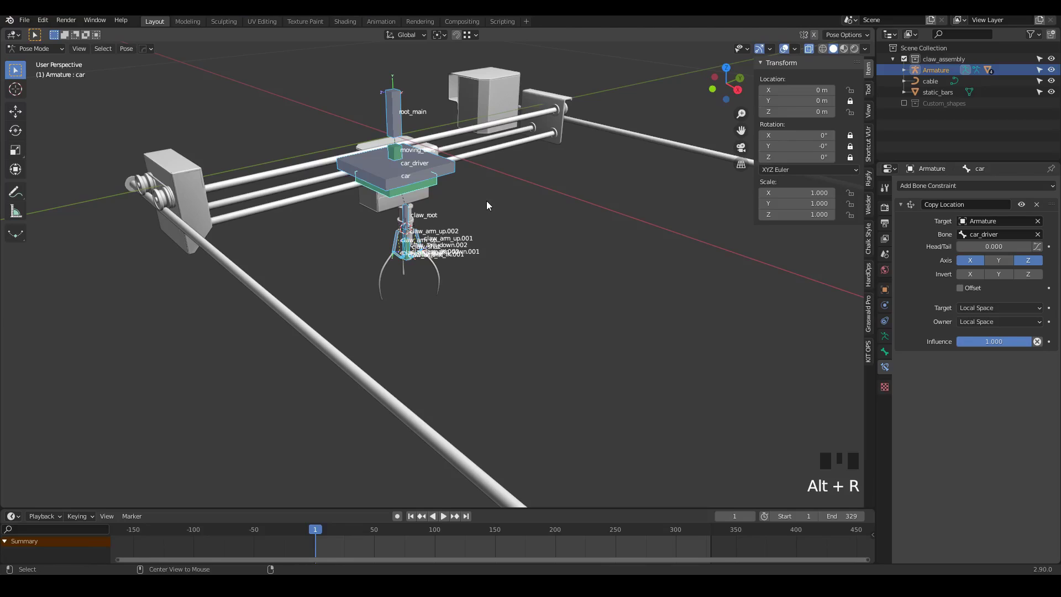
key("alt+s")
Step: In Edit Mode, clear the car bone's parent and set car_driver as its parent
key("Tab")
scroll(386, 178, "up", 6)
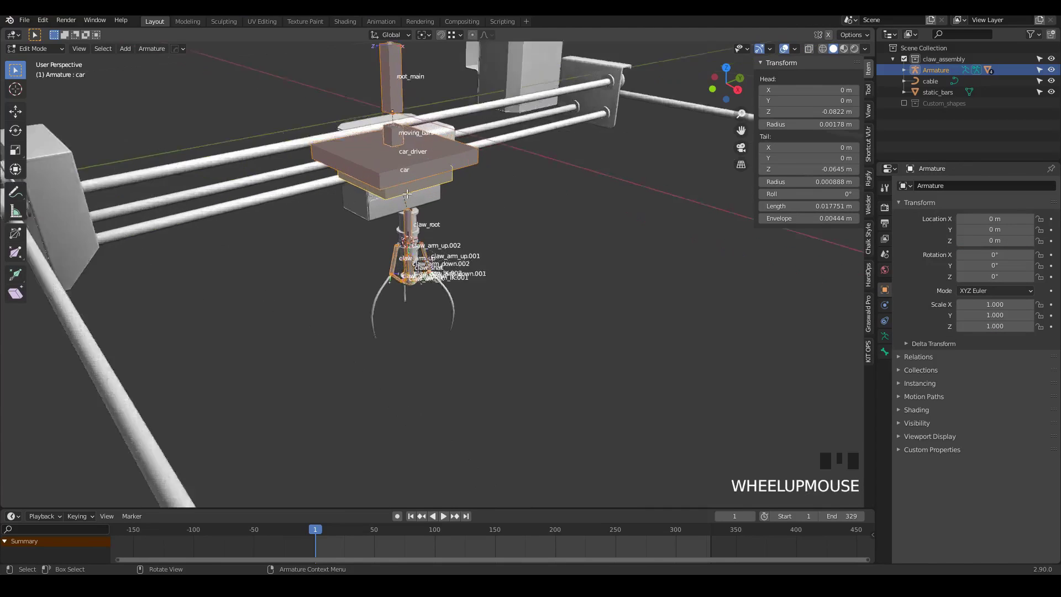
mouse_move(386, 178)
middle_mouse_down()
mouse_move(368, 137)
mouse_move(371, 177)
middle_mouse_up()
left_click(883, 353)
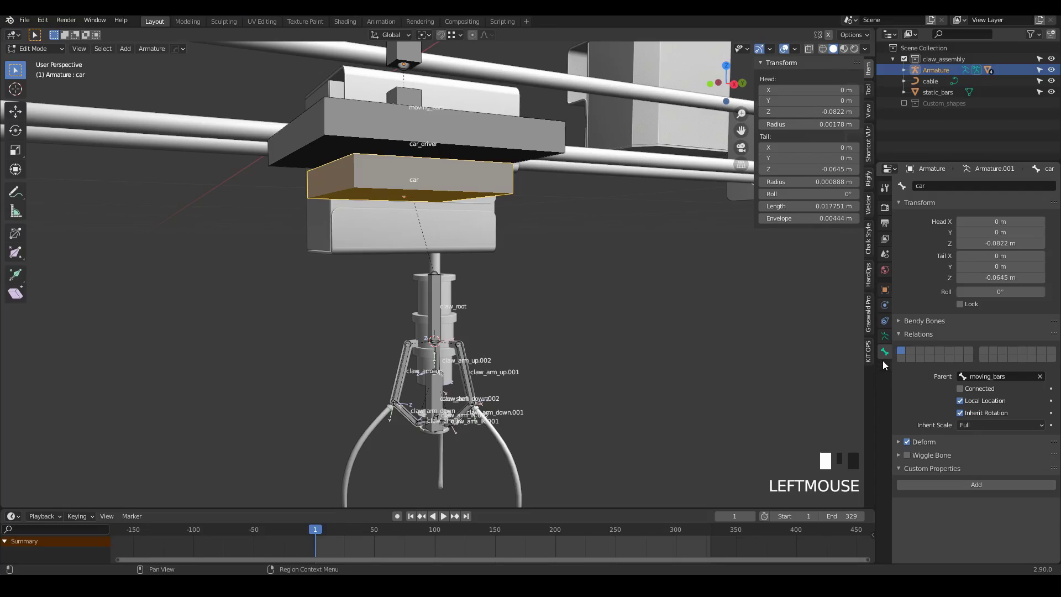
key("ctrl+z")
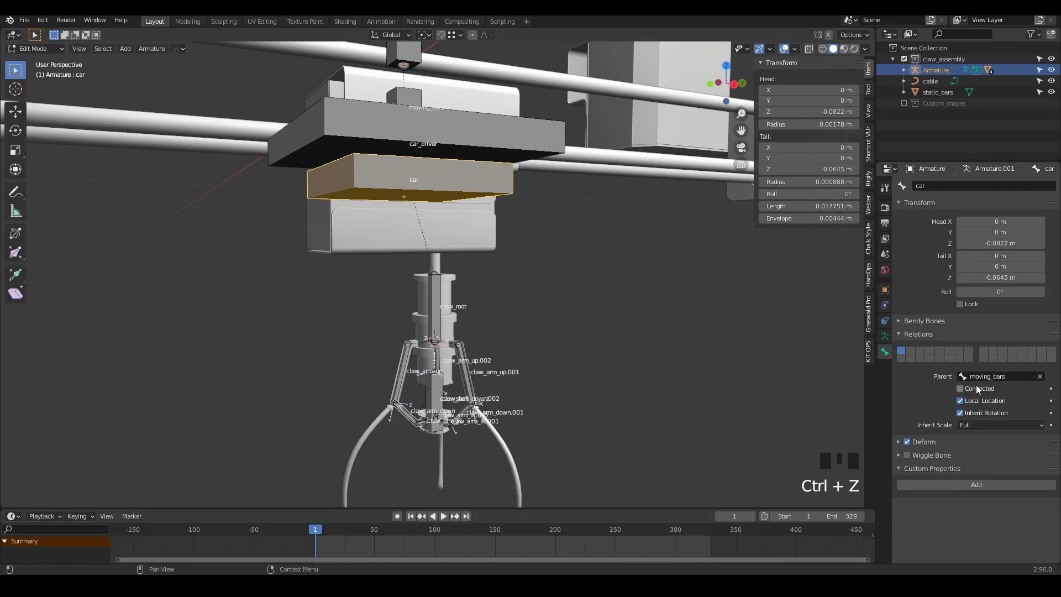
left_click(1027, 376)
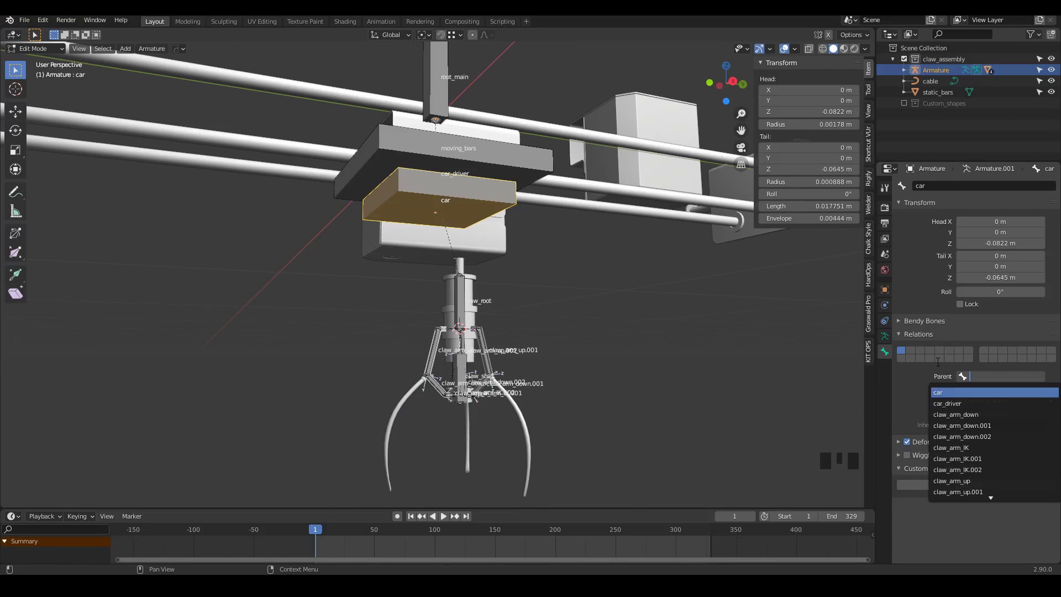
left_click(913, 375)
left_click(983, 378)
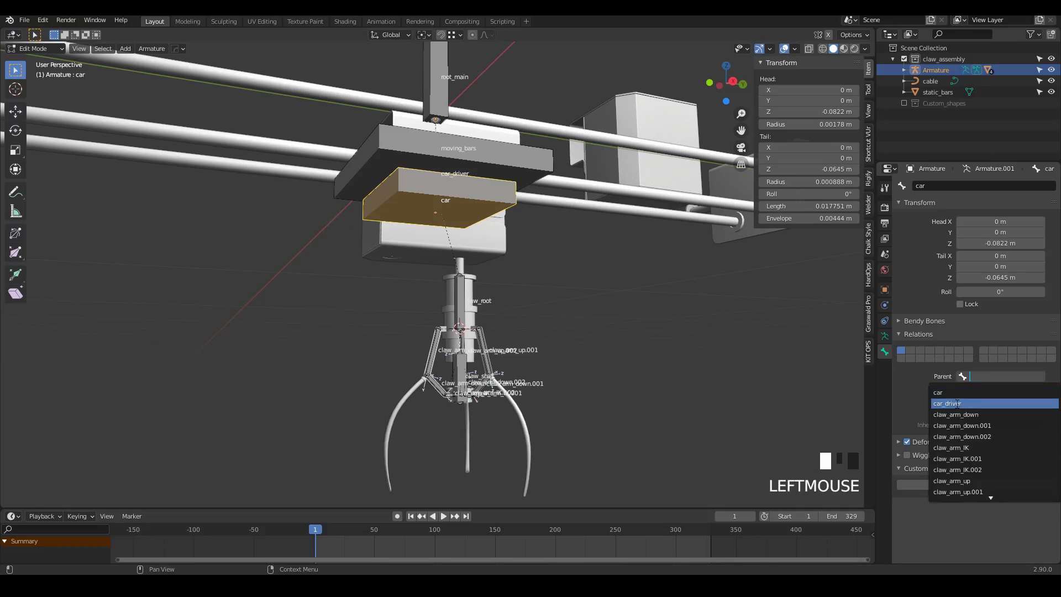
left_click(956, 403)
scroll(457, 270, "down", 3)
middle_click_drag(457, 269, 480, 241)
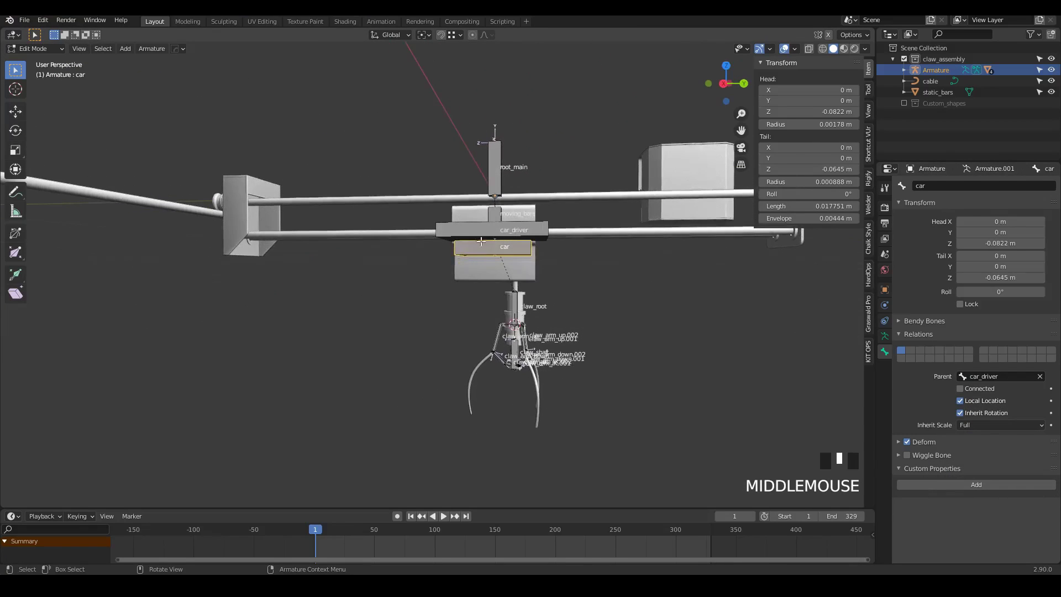
Step: Change the car bone's parent to root_main
key("ctrl+Tab")
left_click(499, 179)
key("r")
key("r")
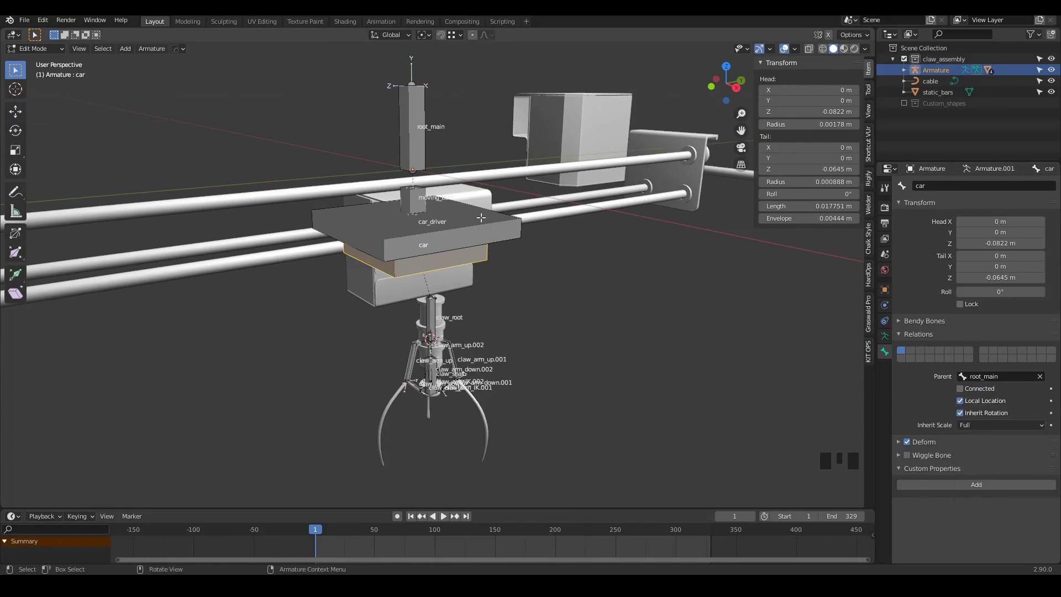
Step: Clear the moving_bars bone's parent, set root_main as its parent, and return to Pose Mode
left_click(967, 383)
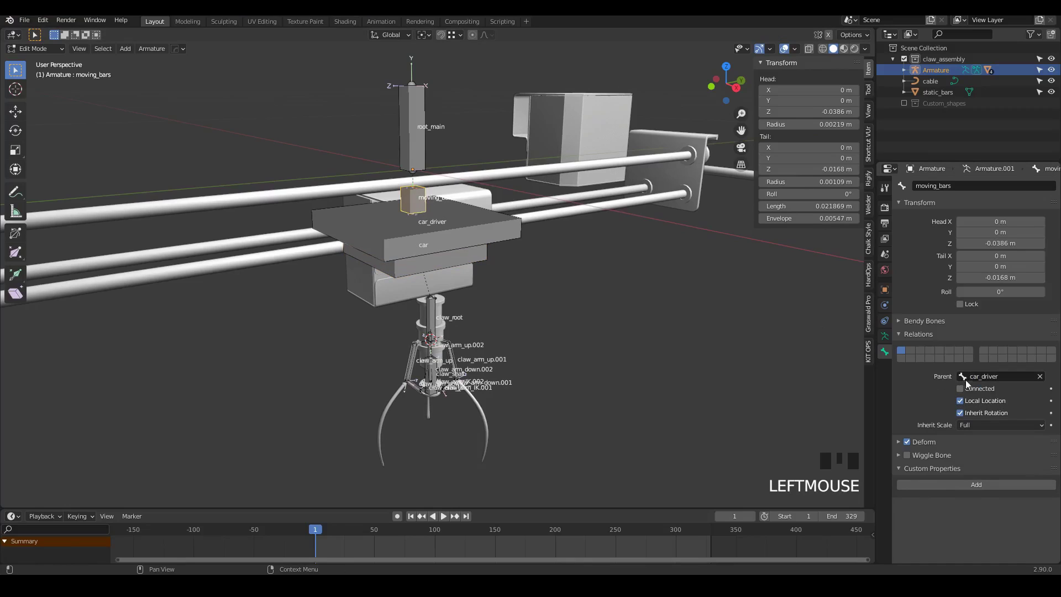
left_click(1039, 376)
left_click(1006, 377)
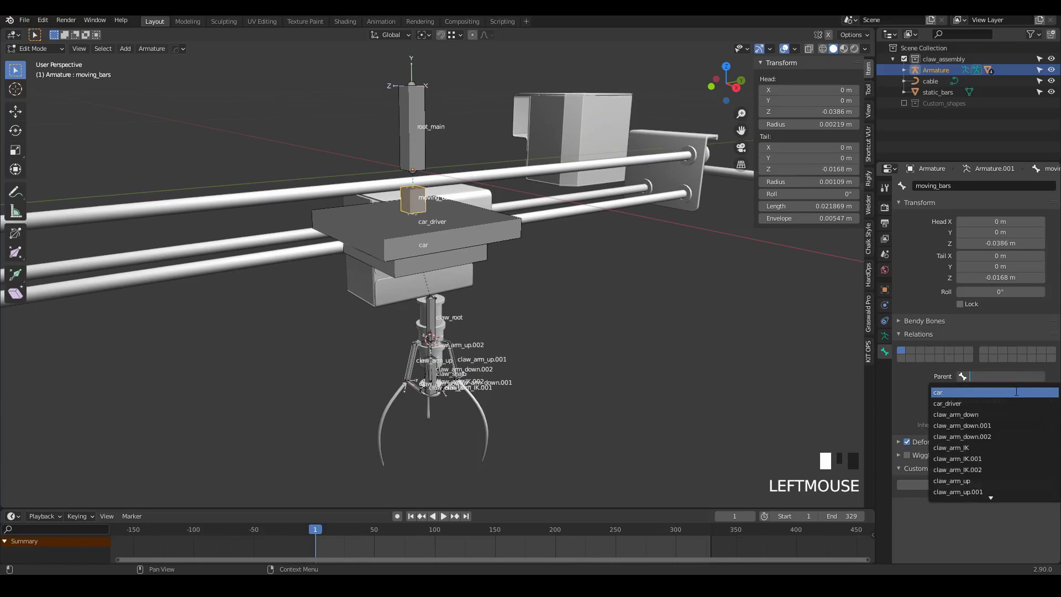
key("Escape")
key("Tab")
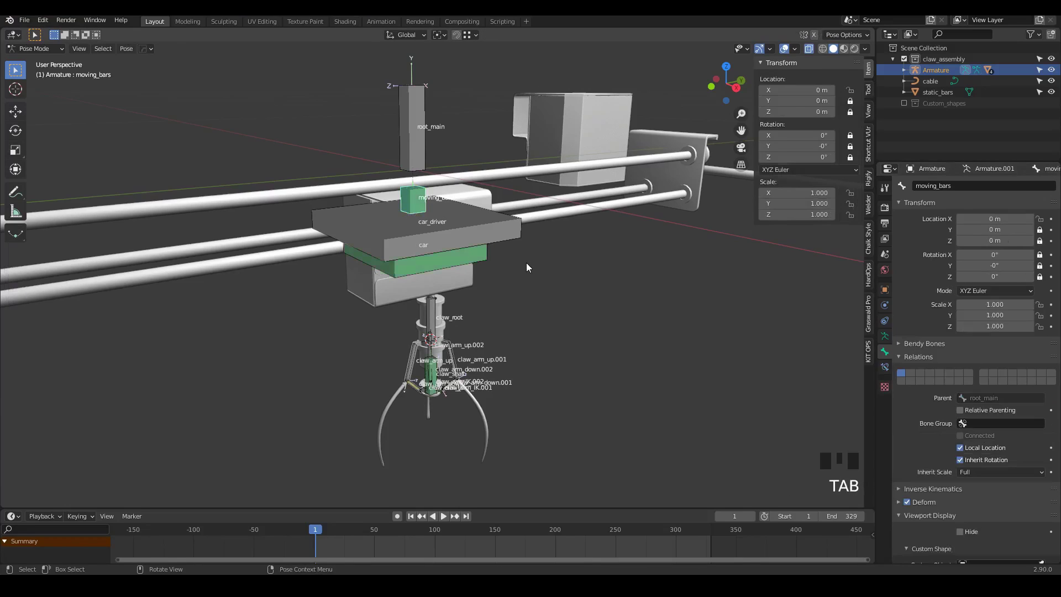
Step: Test-move the car_driver bone along the global X axis to check the car and bars, and cancel the move
left_click(422, 278)
scroll(421, 277, "down", 4)
middle_click_drag(421, 278, 450, 315)
key("g")
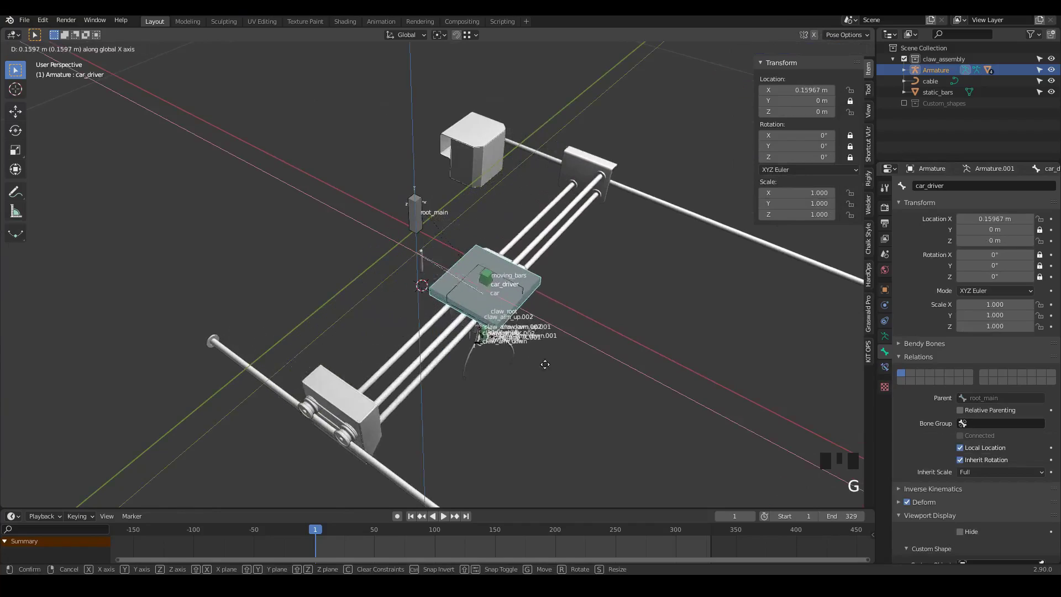
right_click(561, 374)
middle_click_drag(562, 374, 417, 315)
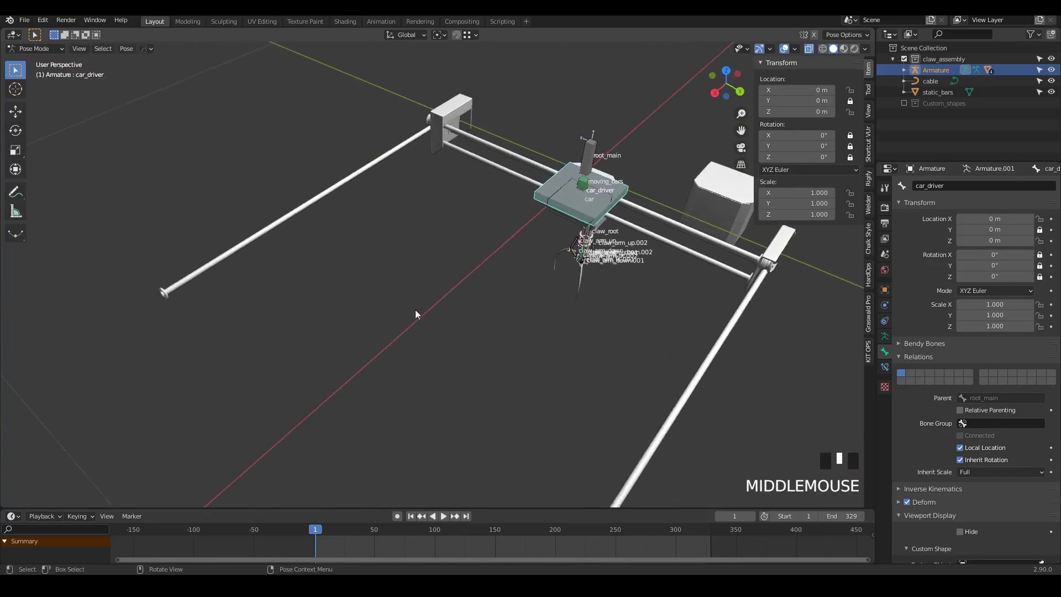
Step: Test-move the car_driver bone once more to check how the assembly follows, and cancel the move
key("g")
key("g")
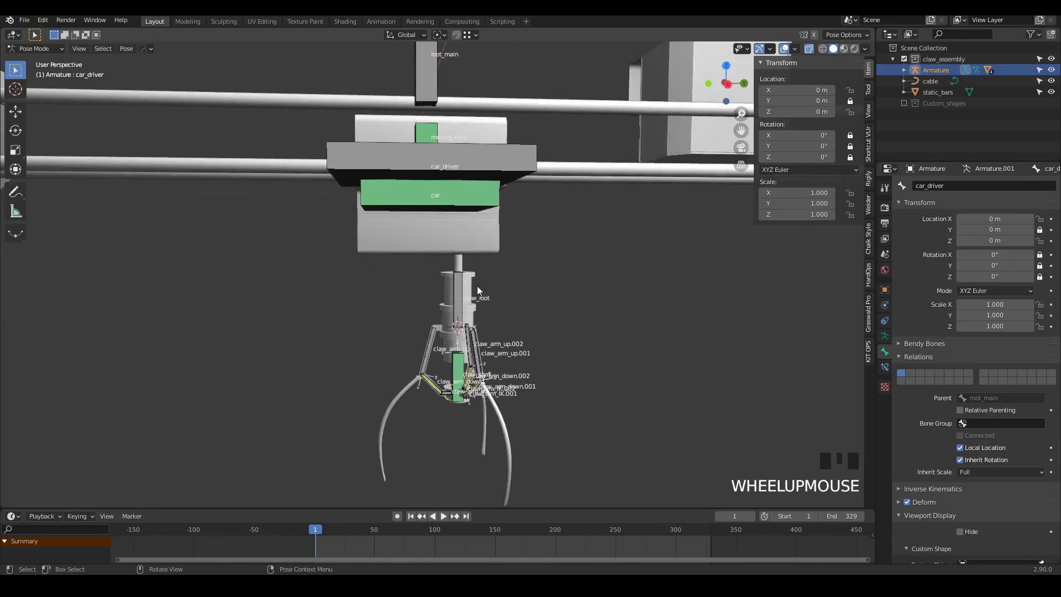
Step: Select the cable curve between the car and the claw in Object Mode and enter Edit Mode on it
mouse_move(457, 440)
middle_mouse_down()
mouse_move(448, 247)
mouse_move(473, 300)
middle_mouse_up()
scroll(480, 276, "up", 3)
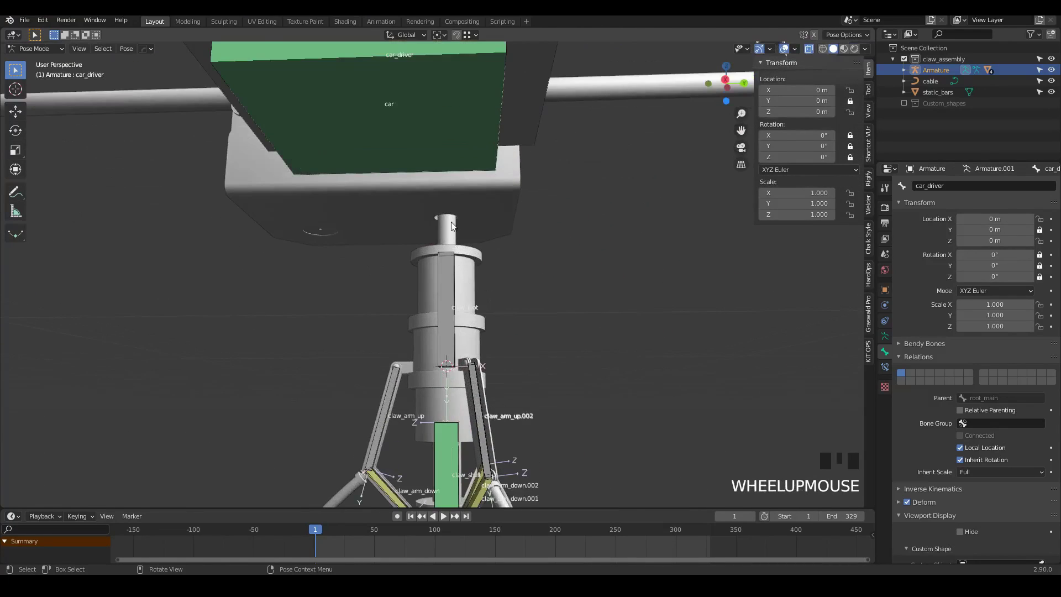
mouse_move(486, 260)
middle_mouse_down()
mouse_move(509, 230)
mouse_move(453, 285)
mouse_move(469, 309)
mouse_move(482, 302)
middle_mouse_up()
key("z")
left_click(513, 381)
left_click(500, 224)
left_click(450, 241)
scroll(450, 241, "down", 4)
scroll(498, 323, "up", 5)
key("Tab")
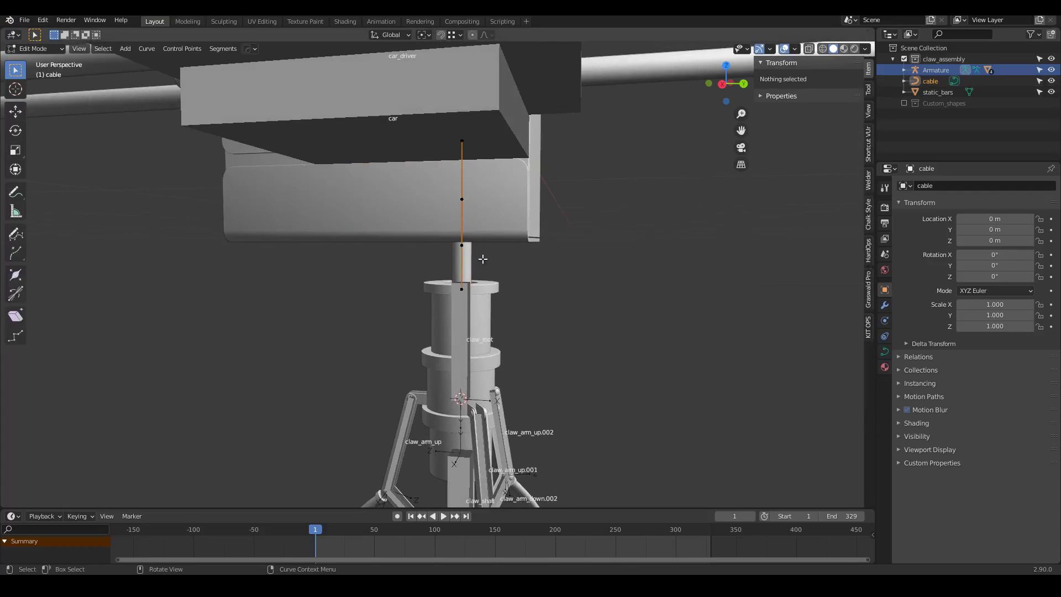
Step: Test-move the cable's control point just above the claw to see how it bends the cable, and cancel
left_click(463, 245)
key("g")
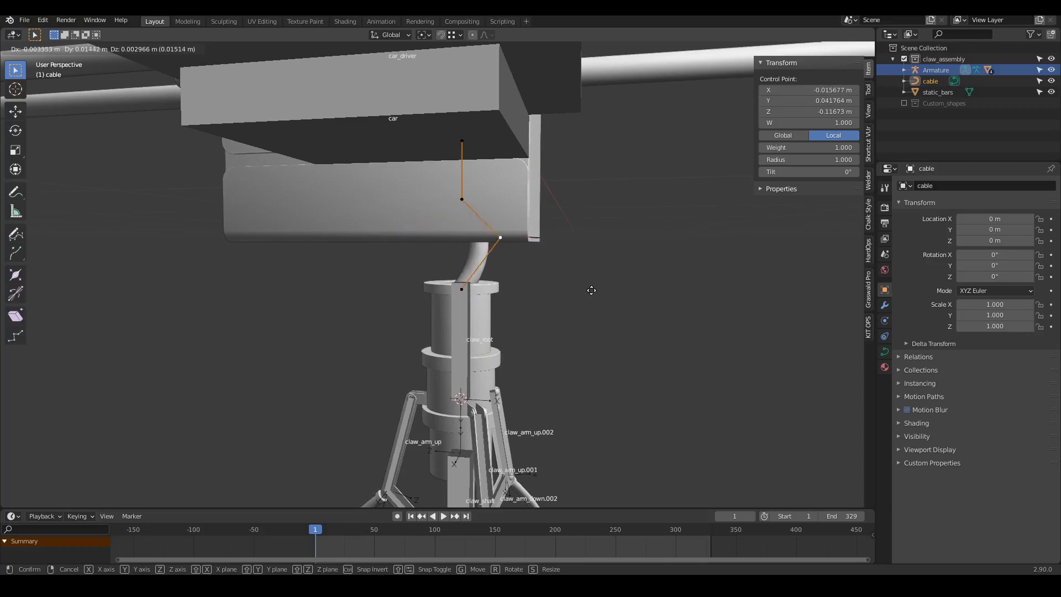
left_click(549, 285)
middle_click_drag(549, 286, 499, 263)
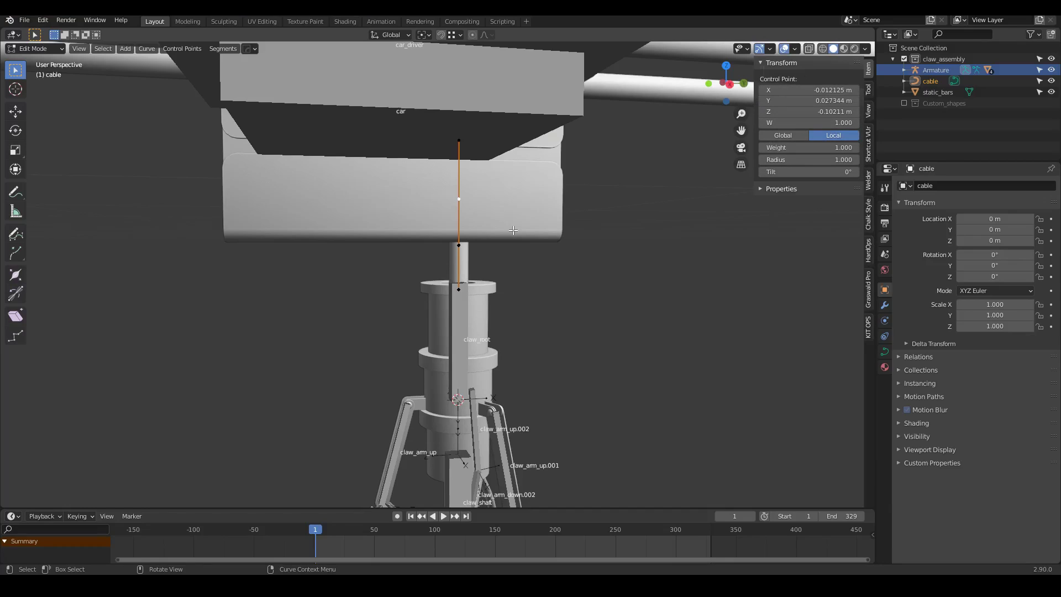
Step: Edit the armature and duplicate the claw_root bone about 0.06 m upward along Z
key("Tab")
left_click(479, 100)
key("Tab")
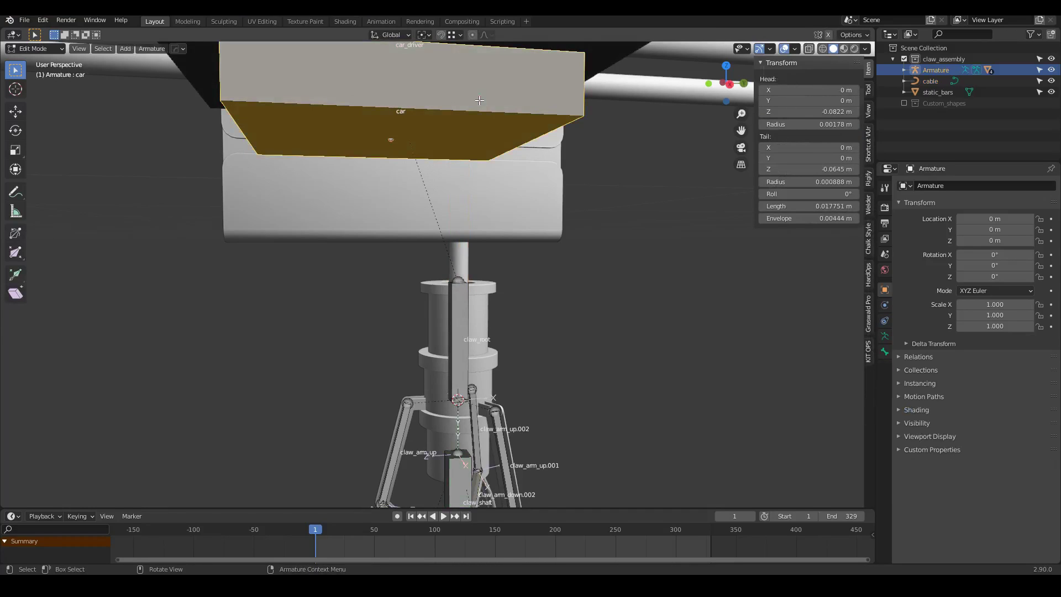
key("KP_3")
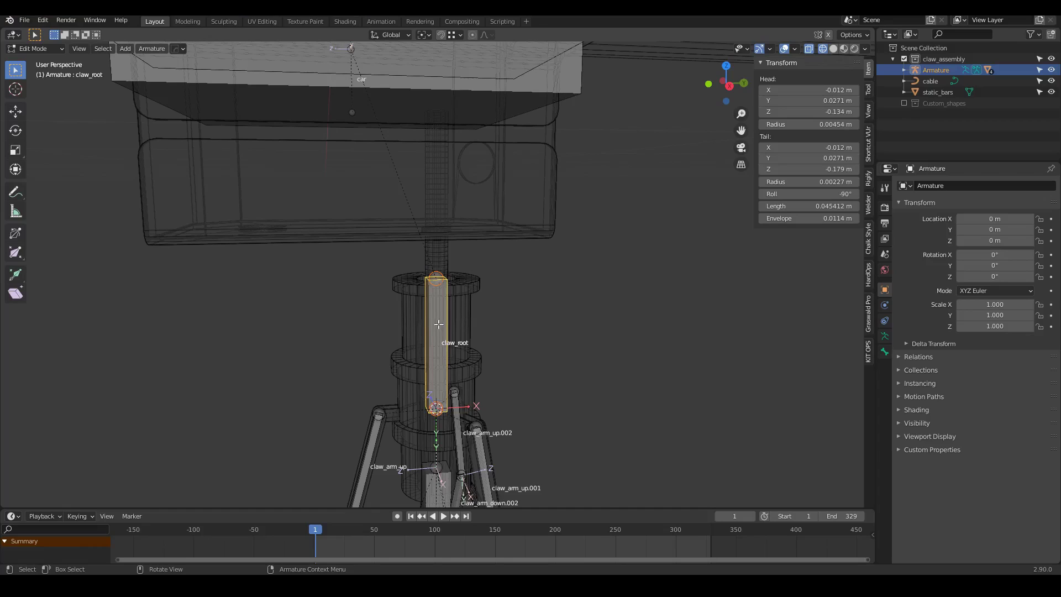
mouse_move(440, 324)
middle_mouse_down()
mouse_move(468, 310)
mouse_move(427, 324)
mouse_move(435, 325)
mouse_move(432, 306)
middle_mouse_up()
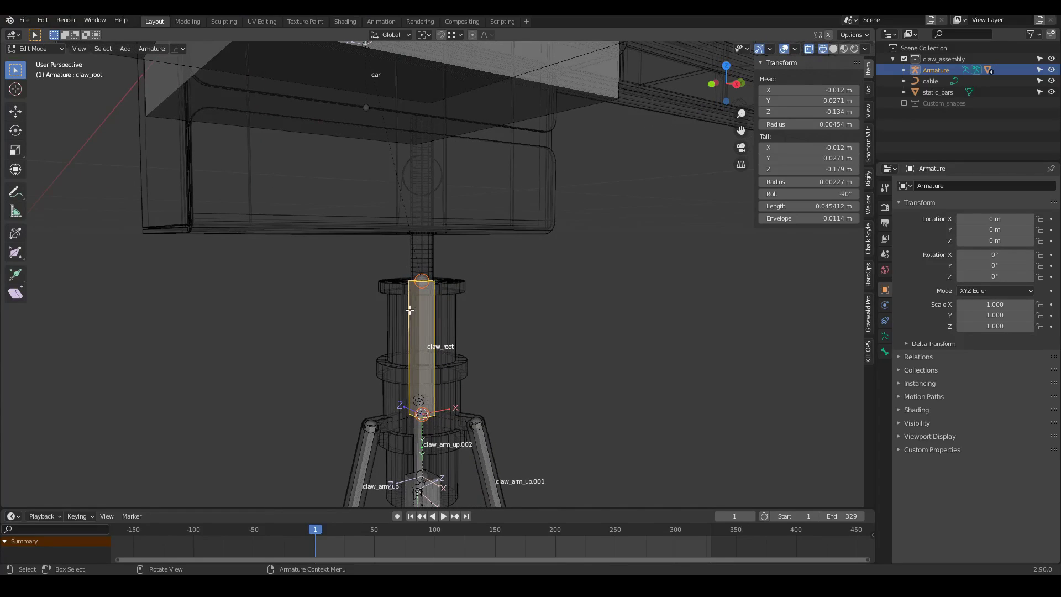
key("shift+d")
key("z")
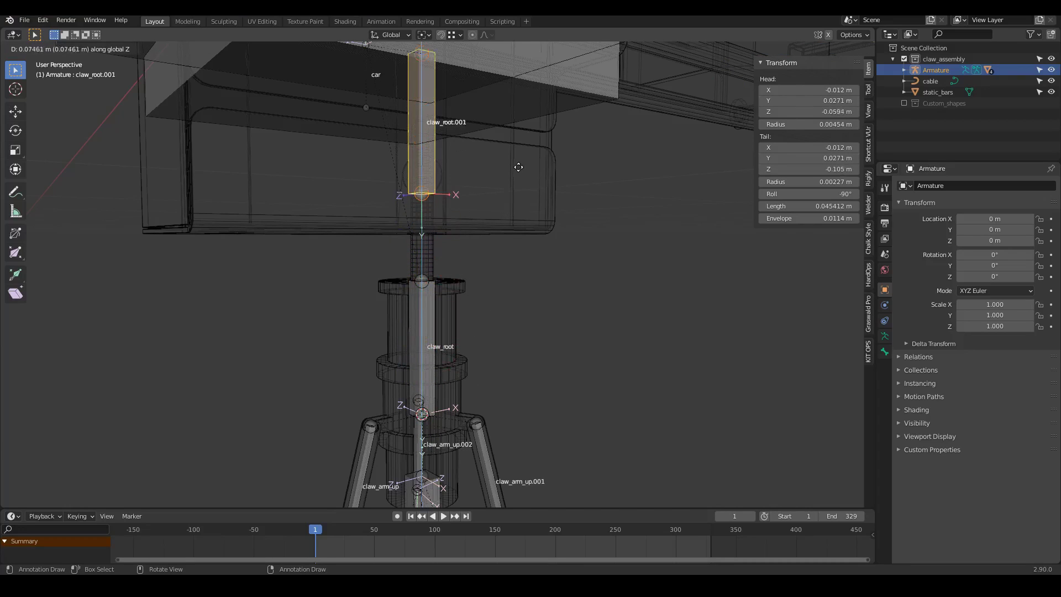
left_click(518, 242)
Step: In right view, scale the duplicated bone down to about 0.009 m long and its B-Bone display size by about 0.286
middle_click_drag(416, 145, 475, 251)
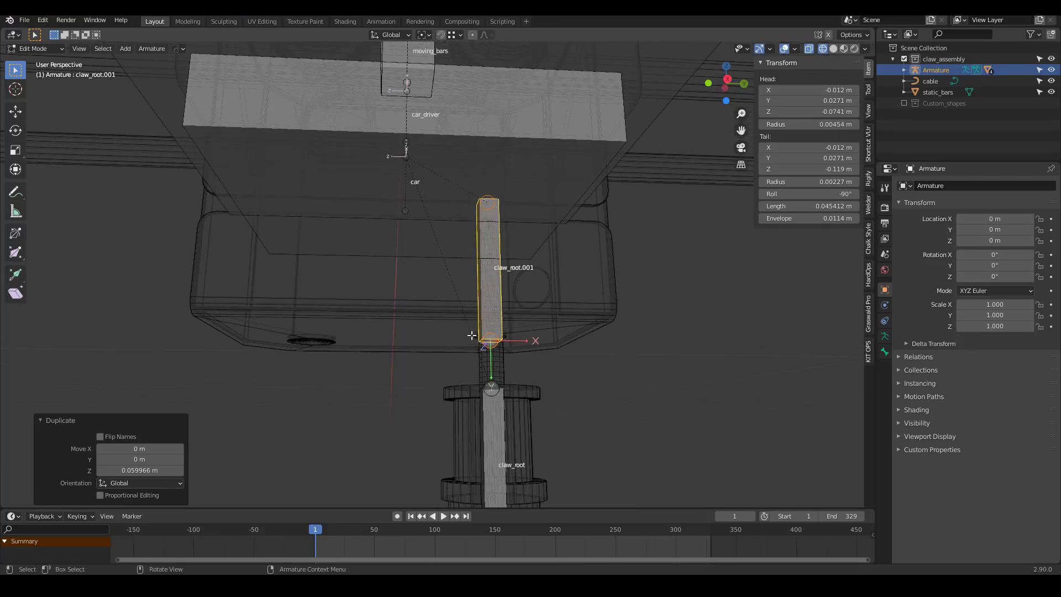
key("KP_3")
key("s")
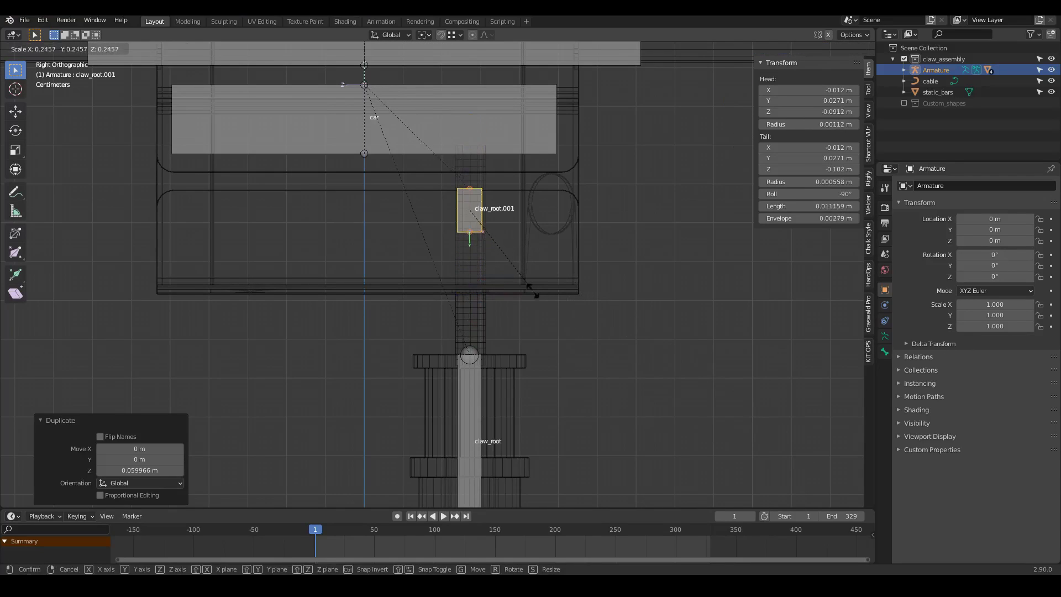
left_click(521, 276)
key("ctrl+alt+s")
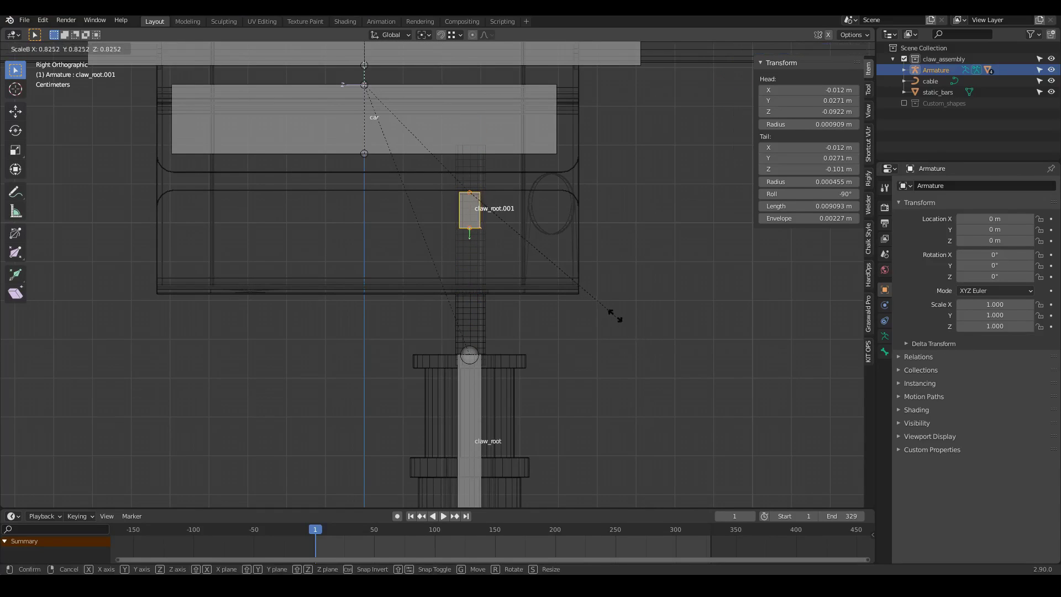
left_click(513, 242)
Step: Raise the small duplicated bone along Z to the cable's upper end, with its head at about Z -0.0767 m
scroll(499, 245, "up", 3)
middle_click_drag(524, 272, 514, 376, "shift")
key("g")
key("z")
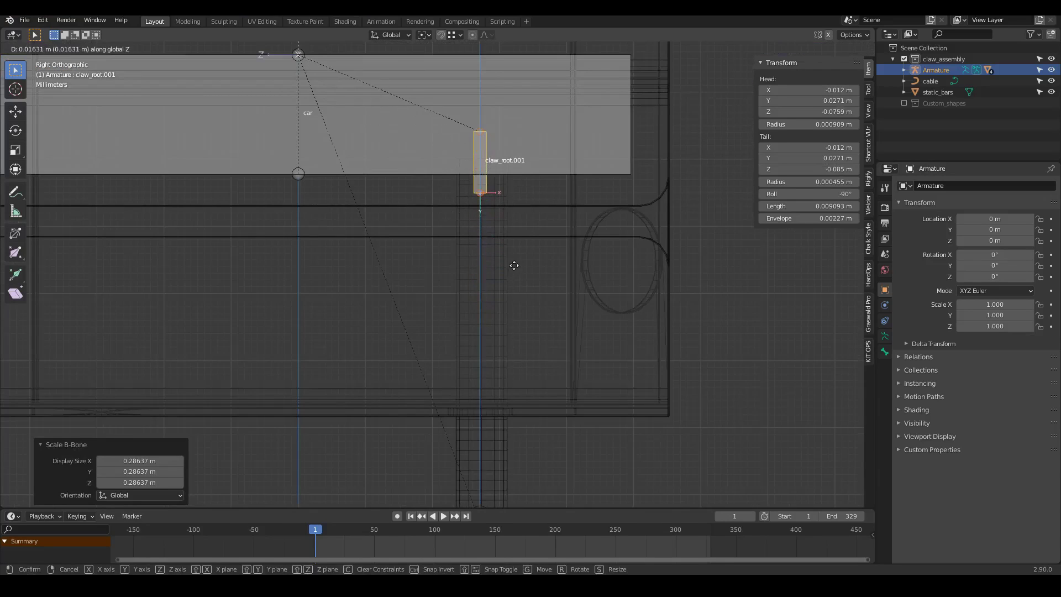
left_click(509, 270)
scroll(486, 242, "down", 2)
Step: Edit the cable curve and snap the 3D cursor to its topmost control point
key("Tab")
left_click(451, 391)
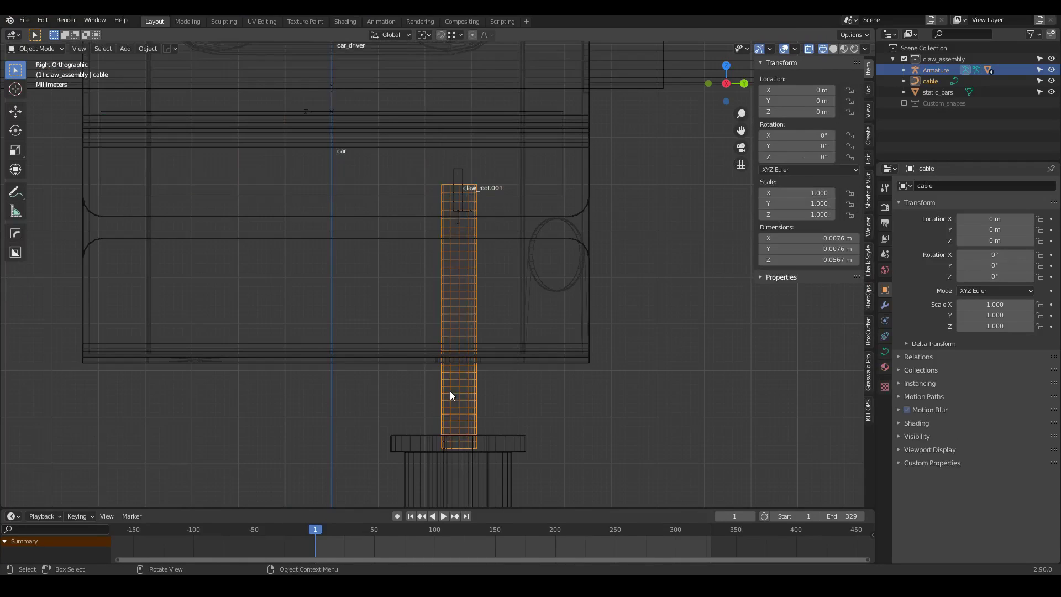
key("Tab")
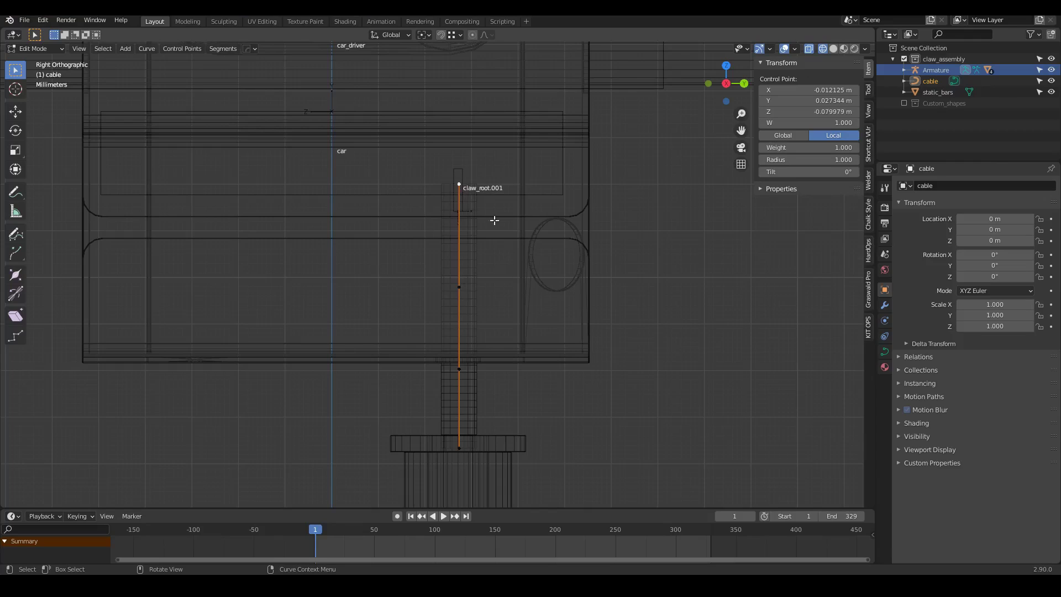
middle_click_drag(570, 246, 559, 272, "shift")
scroll(411, 279, "up", 2)
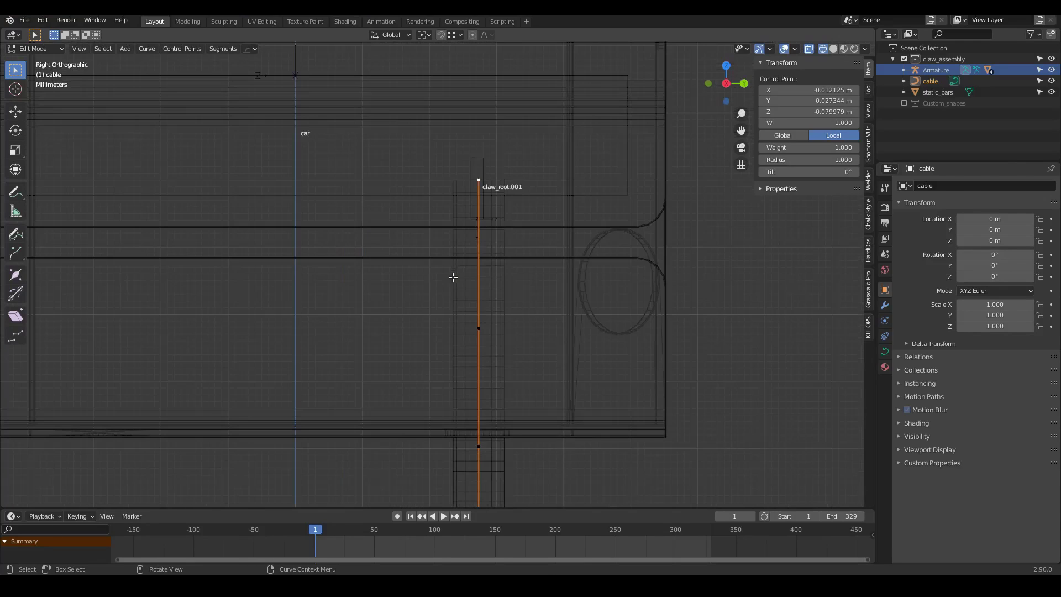
scroll(396, 300, "down", 1)
middle_click_drag(471, 237, 435, 268, "shift")
scroll(436, 270, "up", 2)
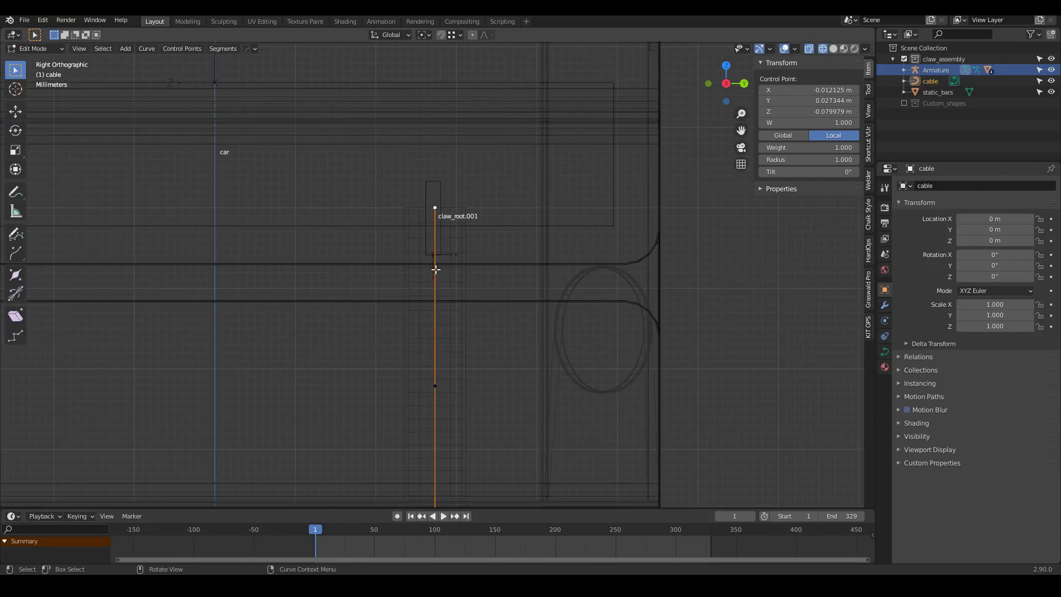
key("shift+s")
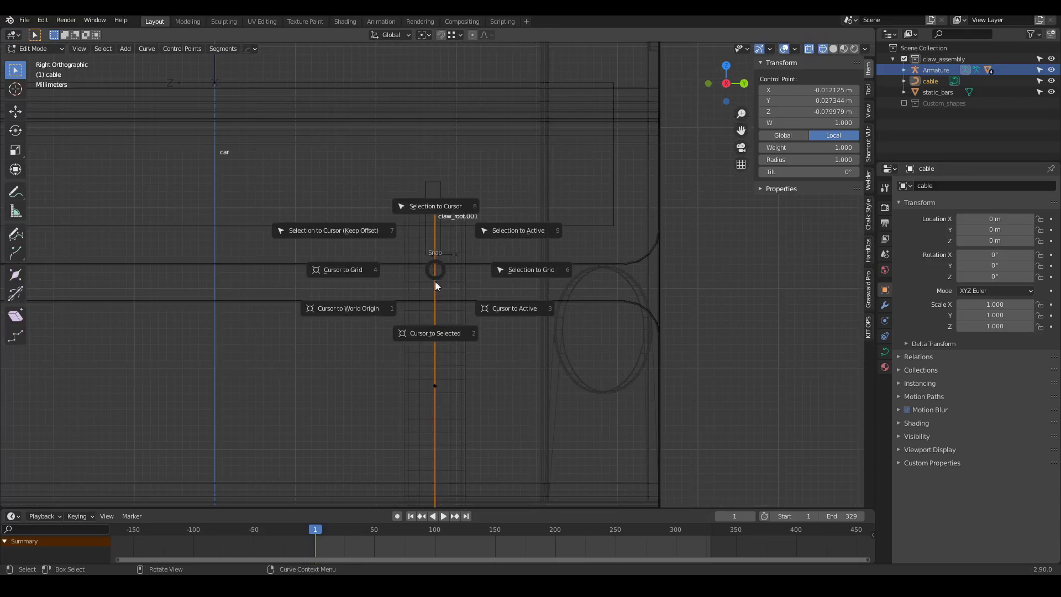
left_click(439, 333)
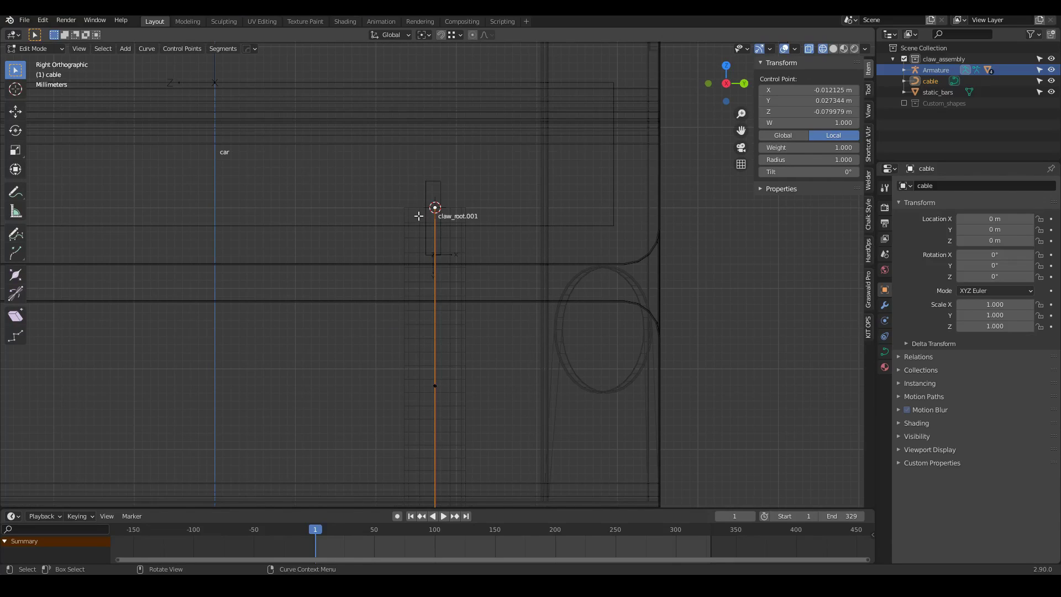
Step: Return to editing the armature and snap the claw_root.001 bone to the 3D cursor
key("Tab")
left_click(423, 193)
key("Tab")
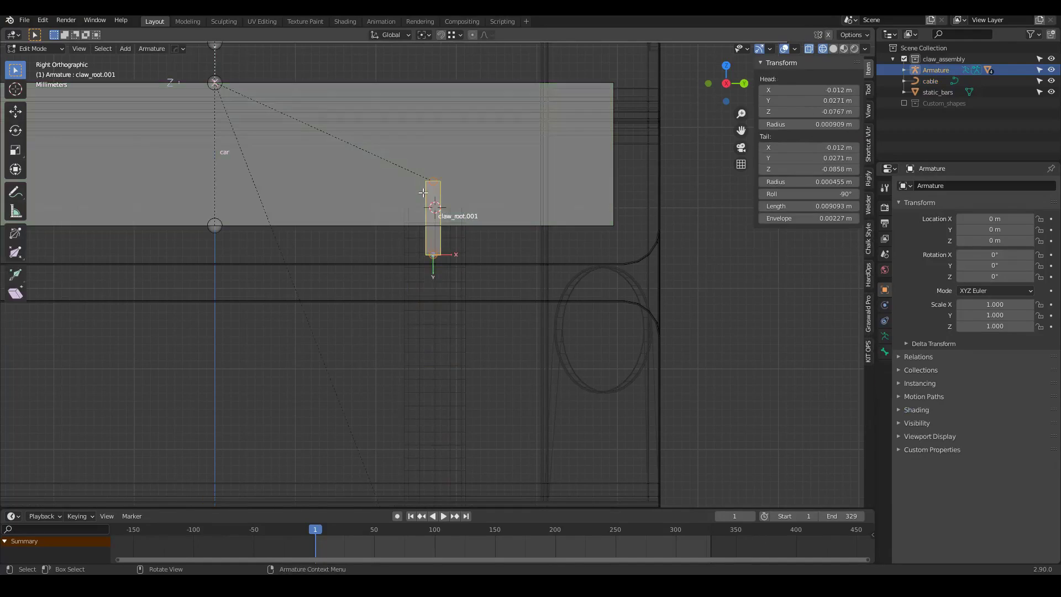
key("shift+s")
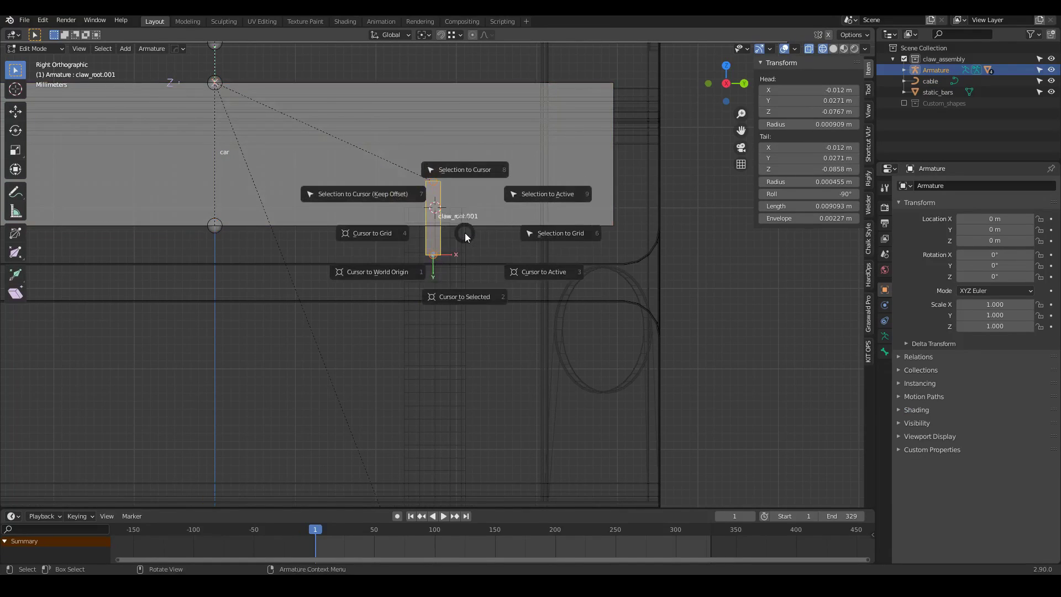
left_click(464, 299)
key("shift+s")
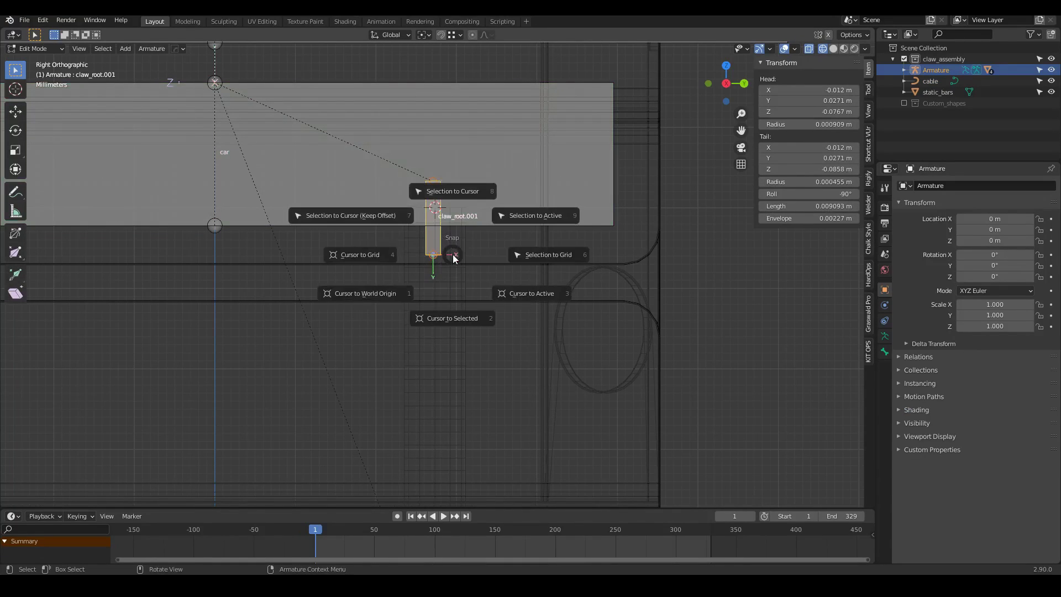
left_click(447, 192)
Step: Move the claw_root.001 bone's tail along Z to shorten the bone to about 0.0077 m
key("g")
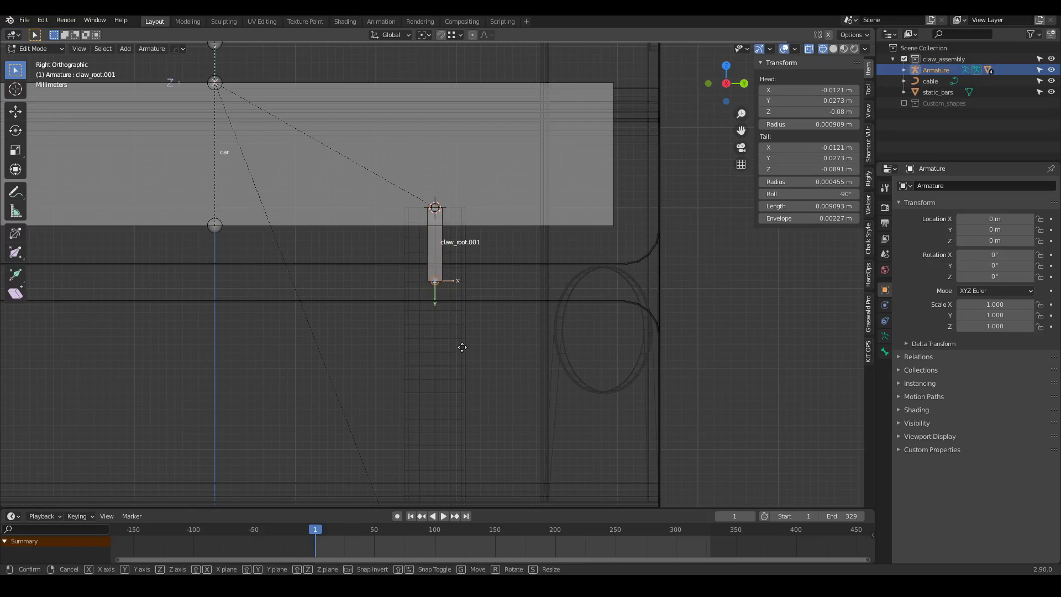
key("z")
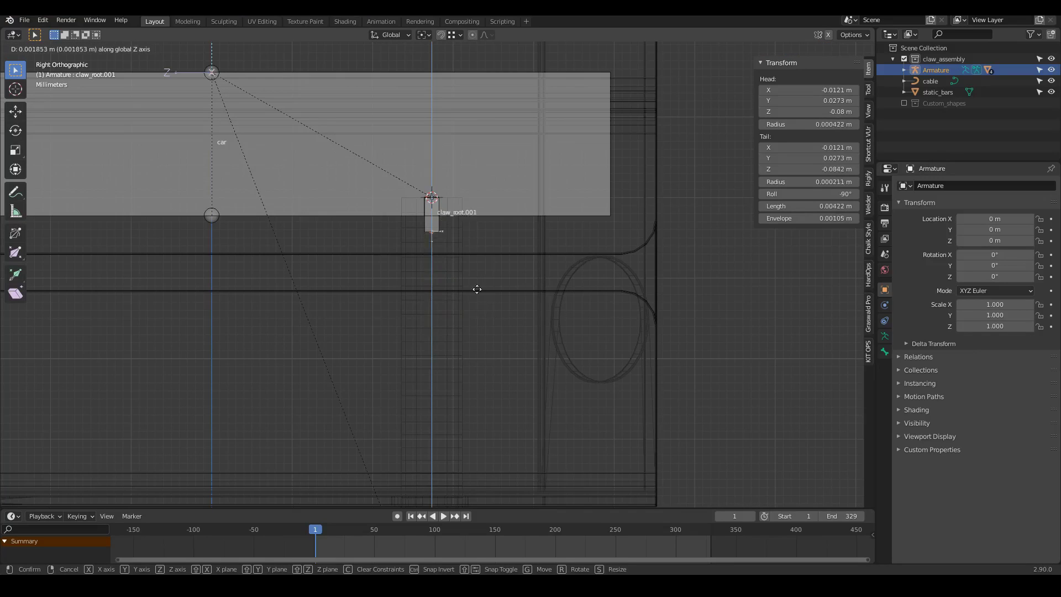
left_click(472, 310)
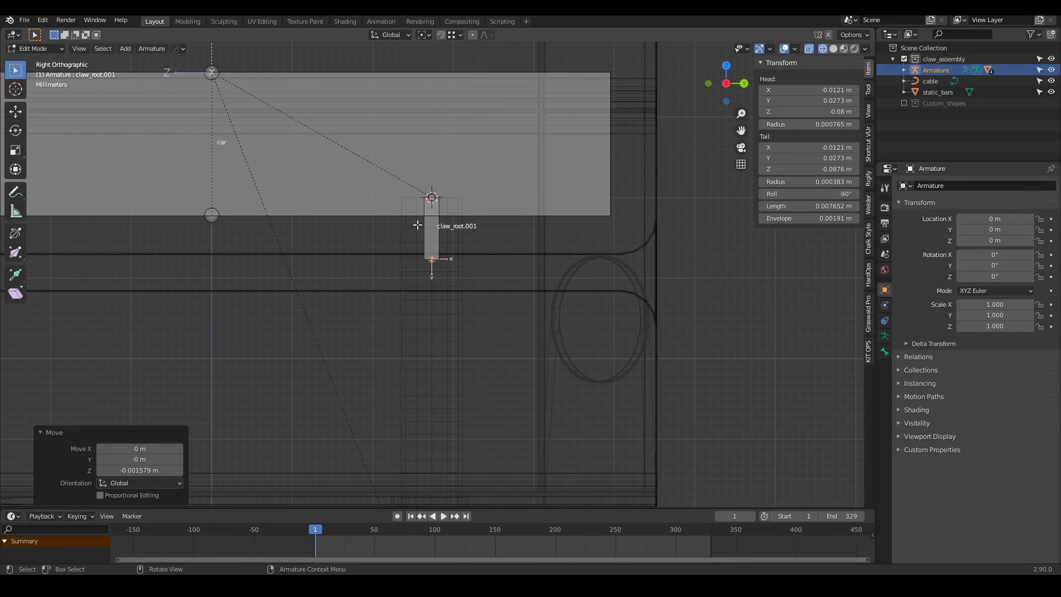
Step: Rename the claw_root.001 bone to cable_01
key("ctrl+Tab")
key("Tab")
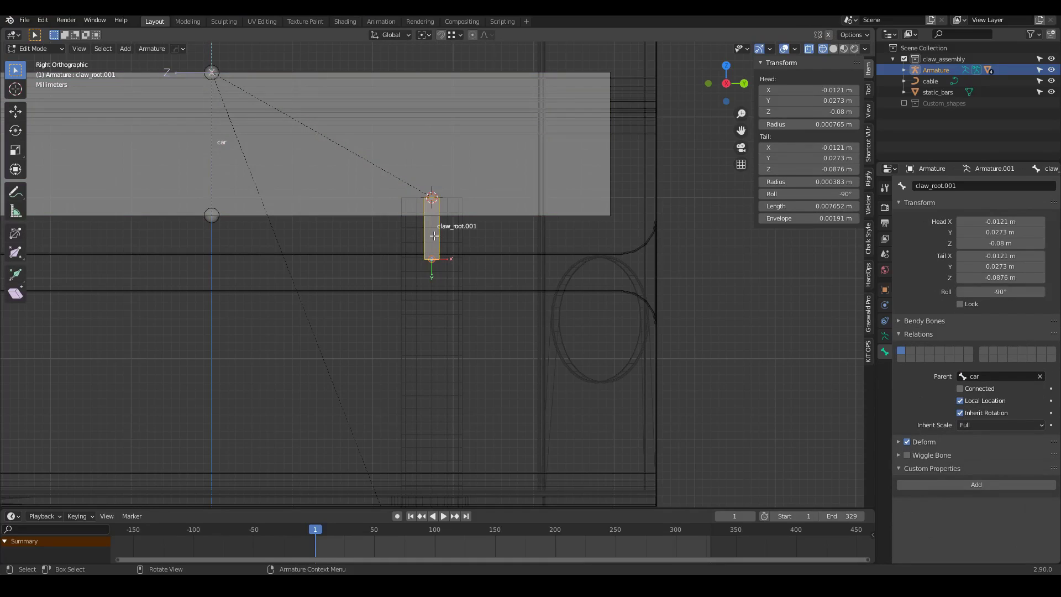
left_click(937, 186)
type("cable_01")
key("Return")
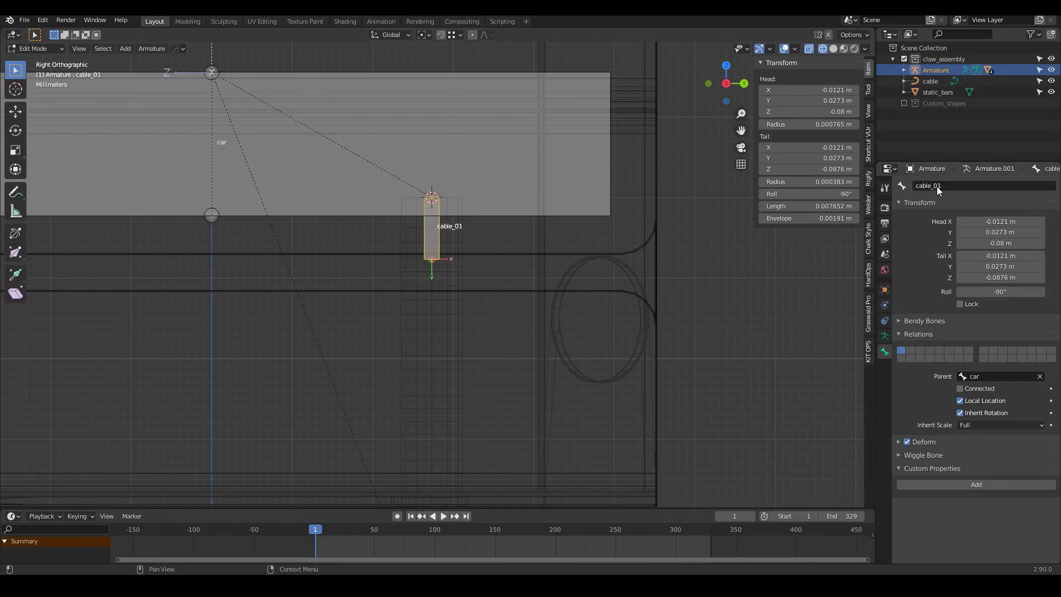
Step: Duplicate cable_01 about 0.01 m downward and set cable_01 as the copy's parent
middle_click_drag(455, 255, 470, 203, "shift")
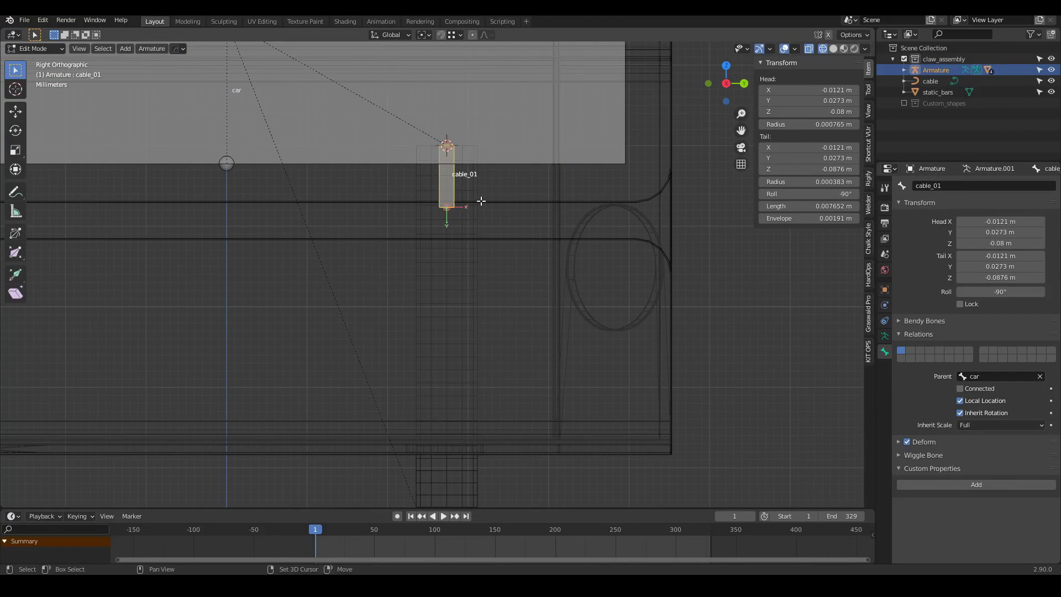
key("shift+d")
left_click(480, 254)
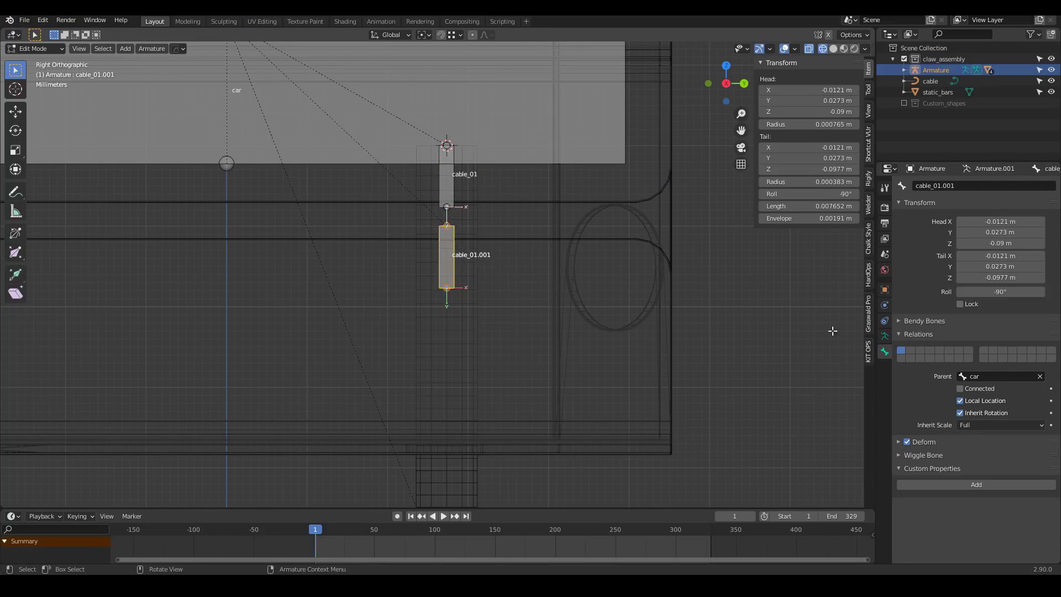
left_click(1001, 375)
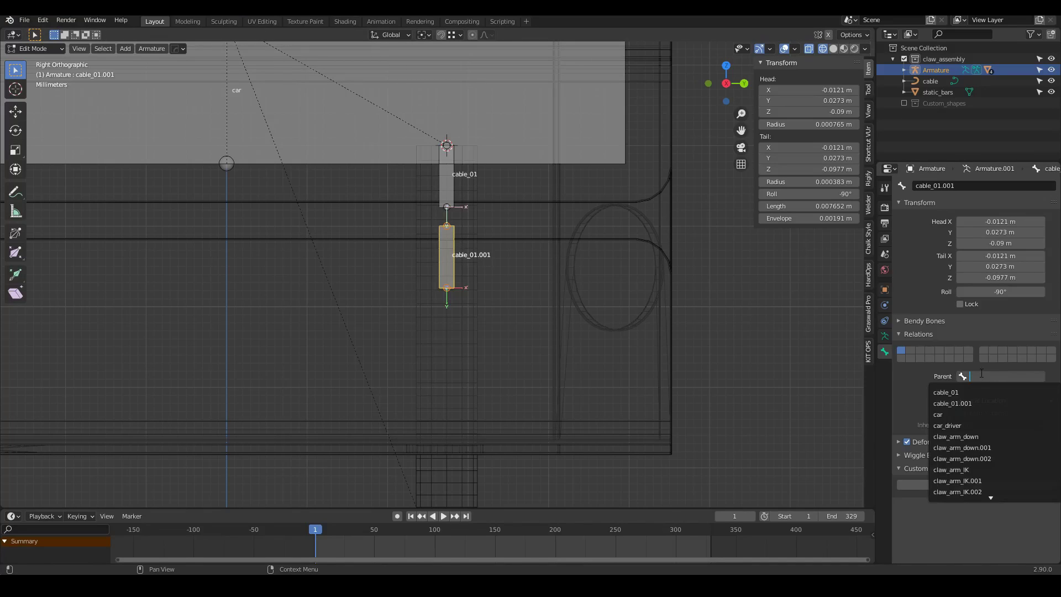
left_click(956, 393)
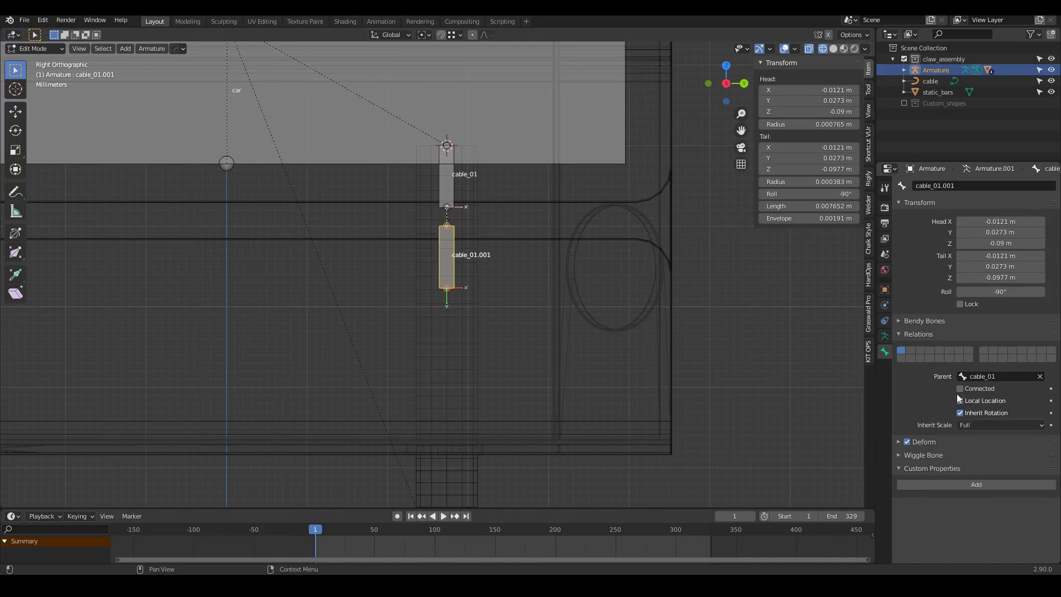
Step: Rename the cable_01.001 bone to cable_02
left_click(974, 187)
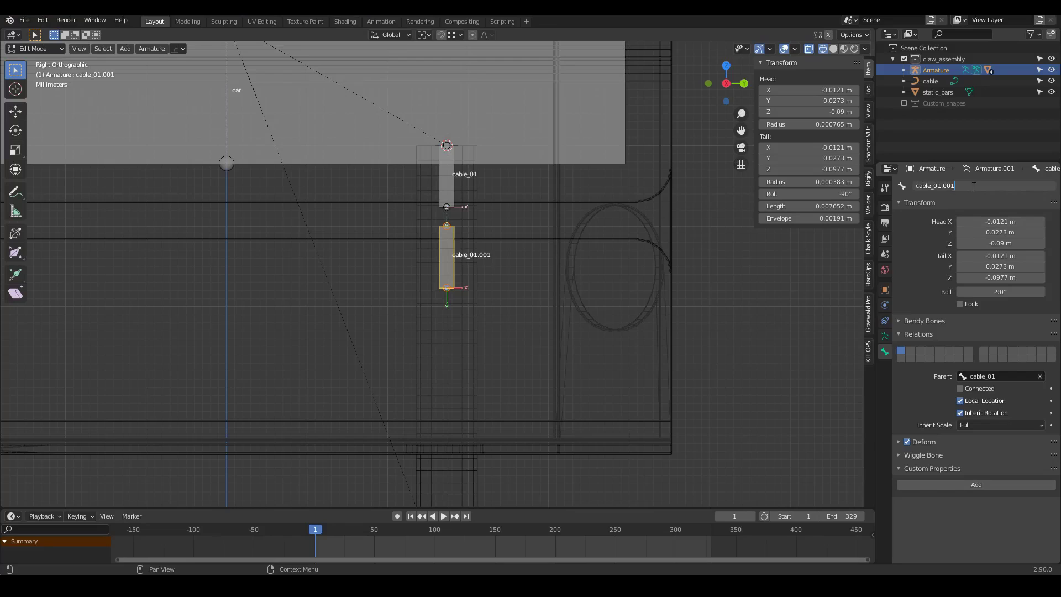
type("2")
key("Return")
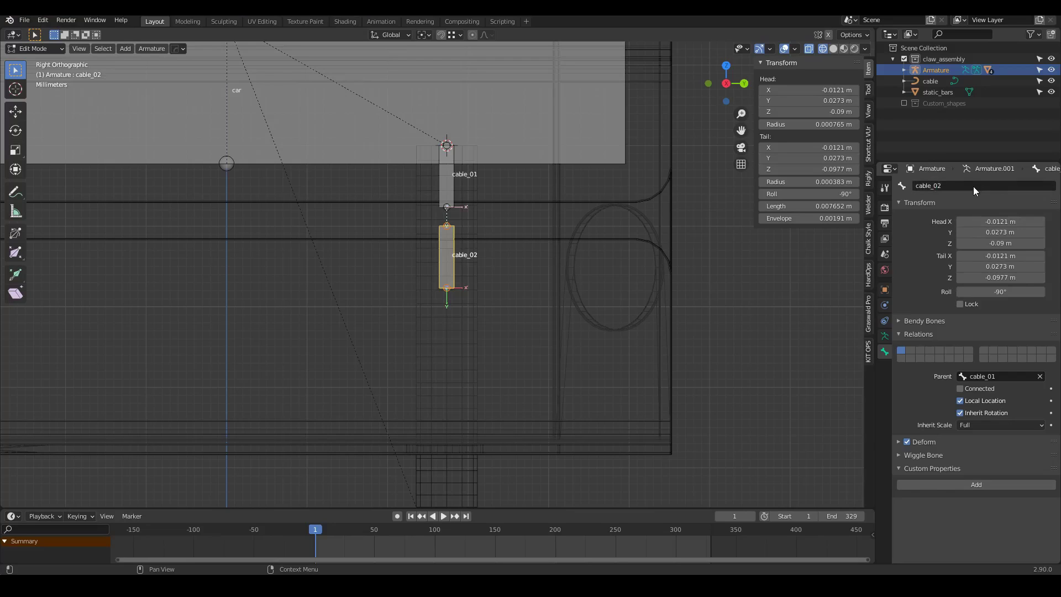
Step: Place the 3D cursor on the cable curve's second control point from the upper end
key("ctrl+Tab")
key("ctrl+Tab")
left_click(441, 317)
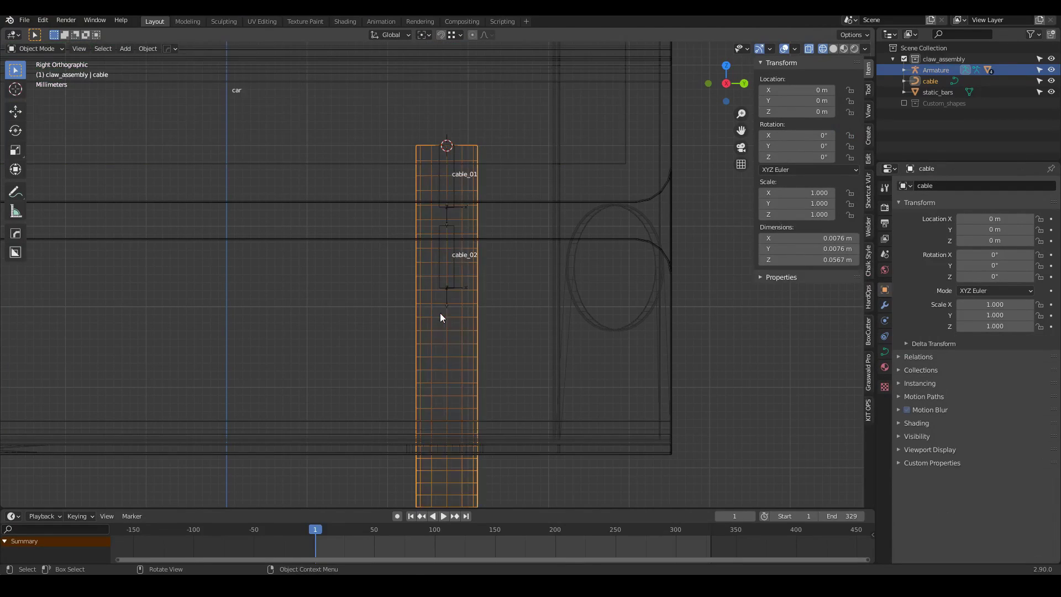
key("Tab")
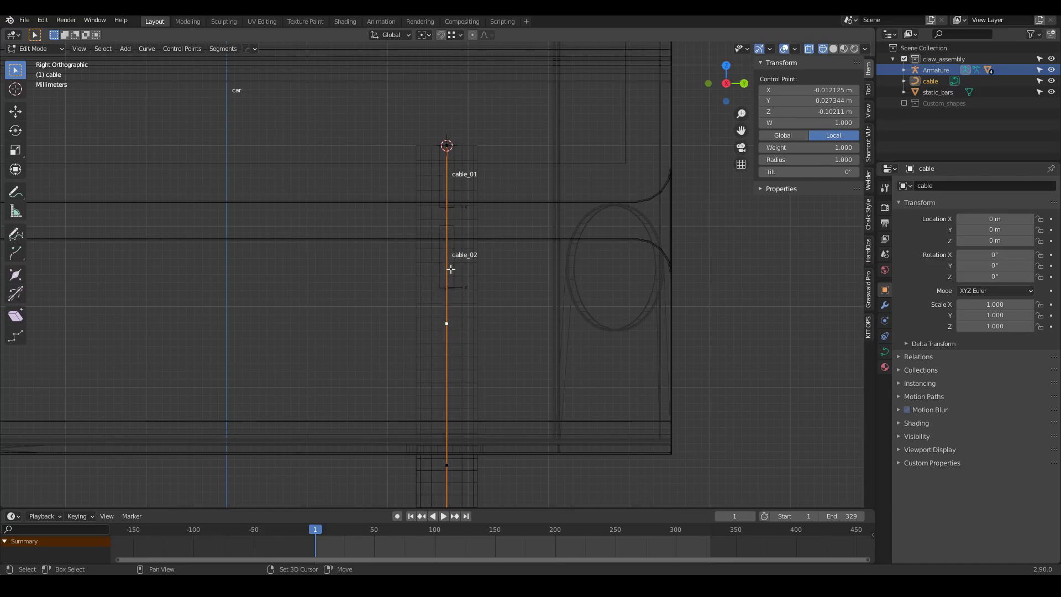
key("ctrl+Tab")
left_click(456, 326)
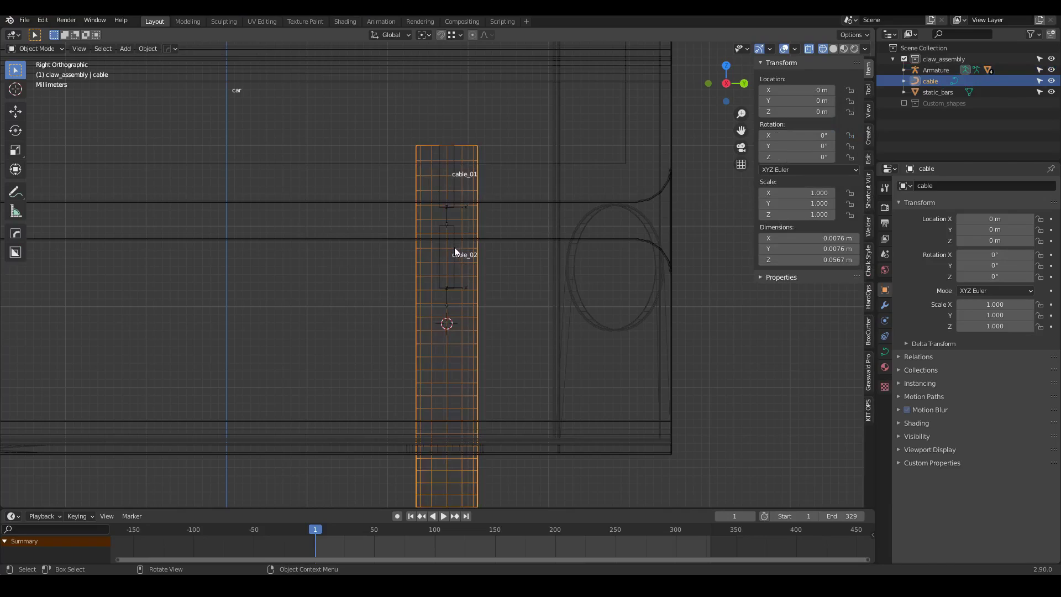
Step: Snap the cable_02 bone to the 3D cursor
left_click(455, 247)
key("Tab")
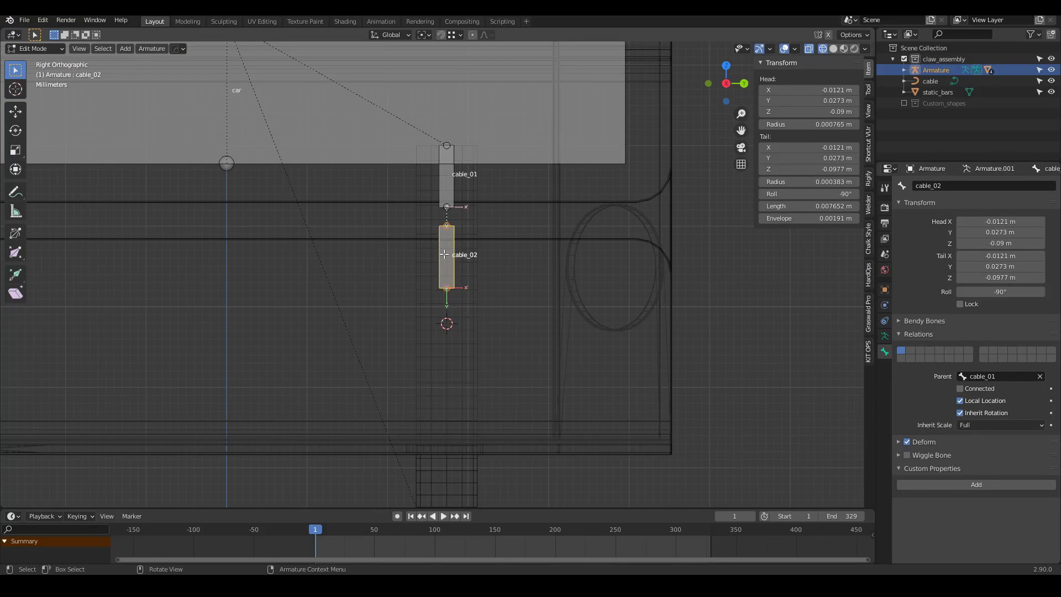
key("shift+s")
left_click(439, 196)
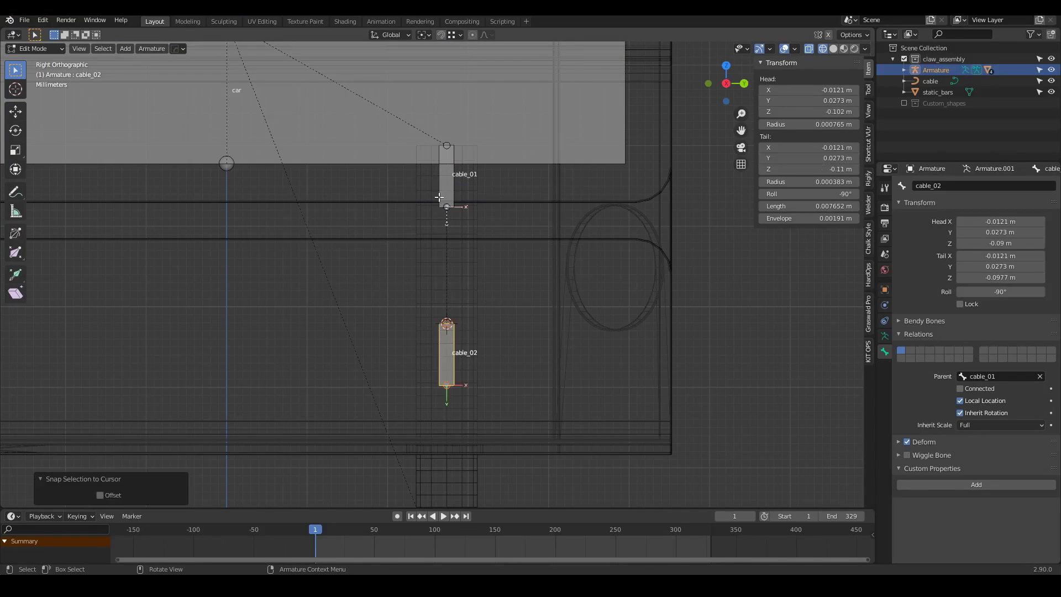
Step: Duplicate cable_02 about 0.014 m downward and set cable_02 as the copy's parent
middle_click_drag(488, 362, 494, 151, "shift")
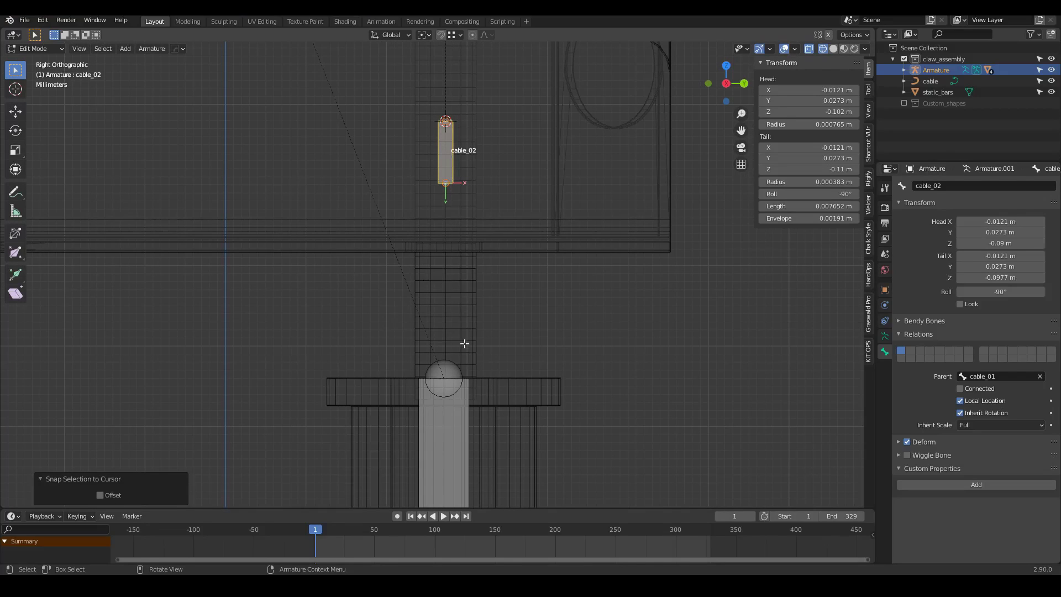
key("shift+d")
left_click(480, 277)
left_click(1034, 376)
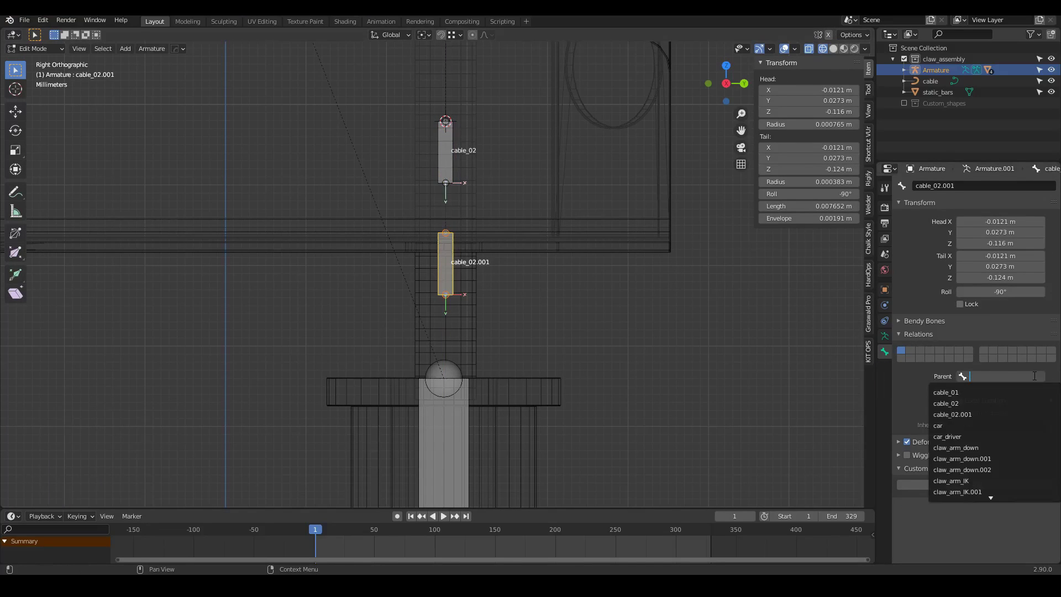
left_click(946, 404)
Step: Rename the cable_02.001 bone to cable_03
left_click(965, 187)
type("3")
key("Return")
Step: Snap the cable_03 bone to the cable curve's third control point using the 3D cursor
key("Tab")
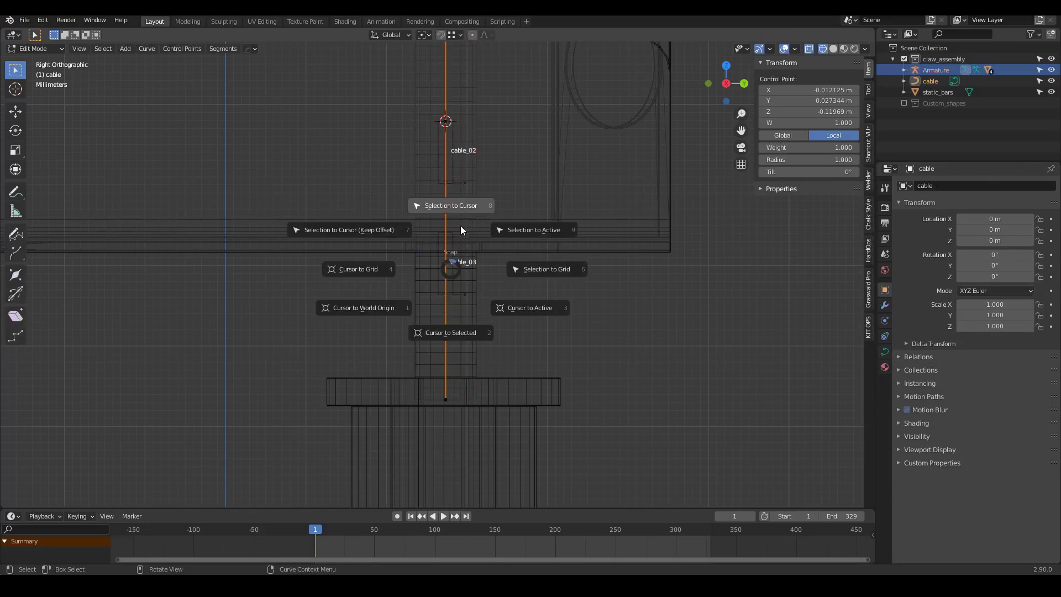
left_click(448, 280)
left_click(448, 282)
key("Tab")
key("shift+s")
left_click(455, 238)
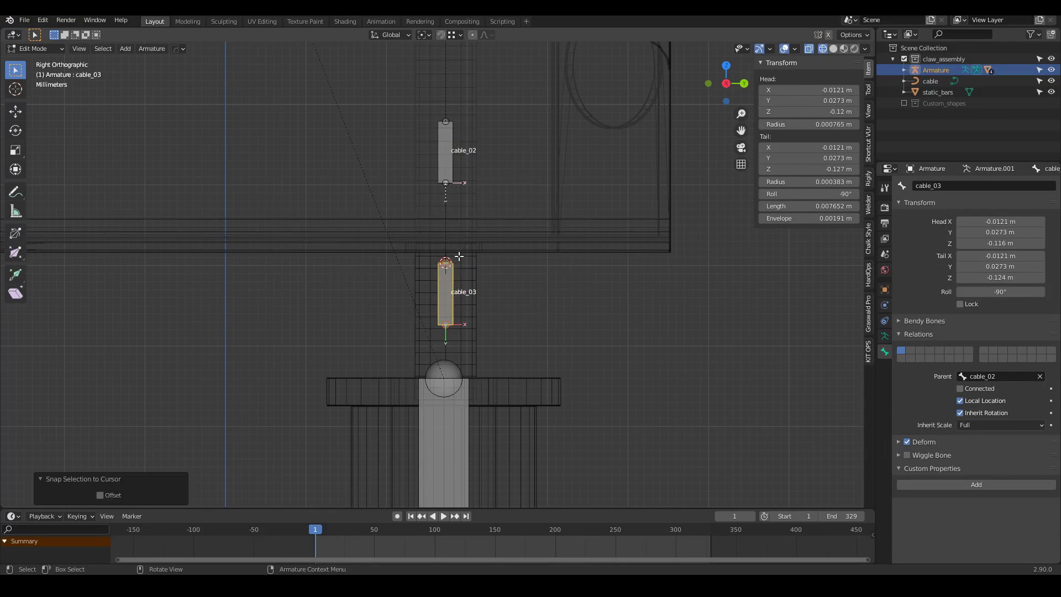
Step: Duplicate cable_03 about 0.013 m downward along Z and set cable_03 as the copy's parent
key("shift+d")
key("z")
left_click(523, 418)
left_click(1038, 376)
left_click(1008, 377)
Step: Rename the cable_03.001 bone to cable_04
left_click(965, 186)
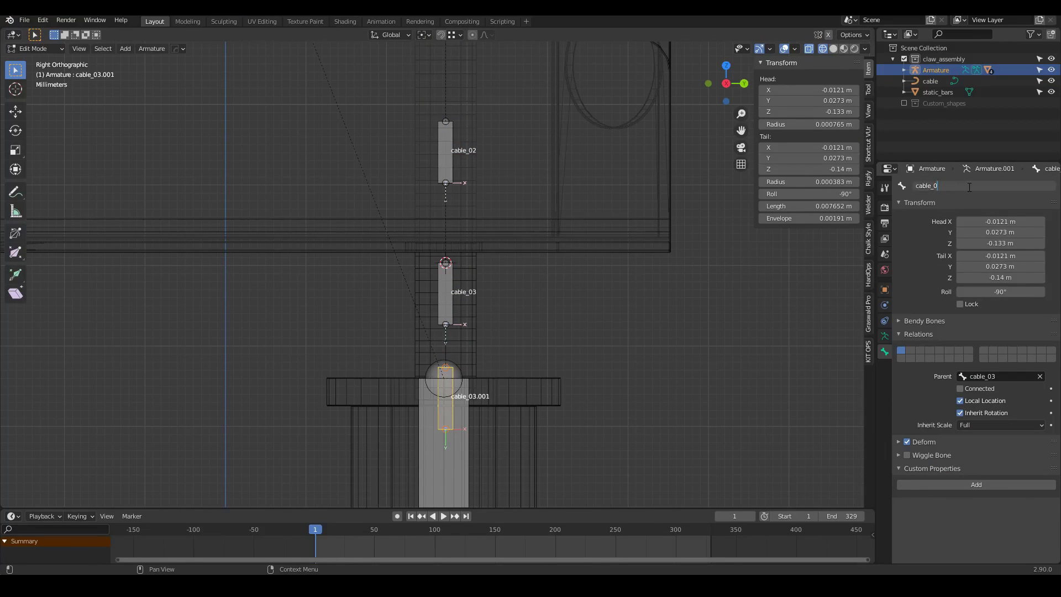
type("4")
key("Return")
Step: Snap the cable_04 bone to the cable curve's lowest control point using the 3D cursor
key("Tab")
left_click(468, 360)
key("Tab")
key("shift+s")
left_click(452, 407)
key("Tab")
left_click(451, 407)
key("Tab")
key("shift+s")
left_click(451, 343)
scroll(453, 271, "down", 4)
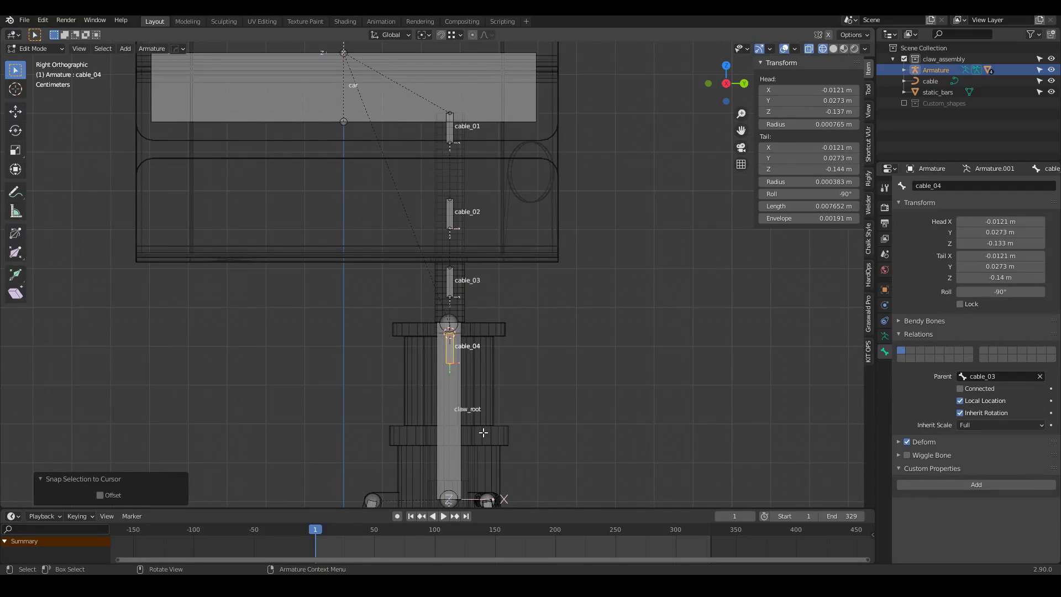
Step: Open the cable curve for editing and add a Hook modifier to it
key("ctrl+Tab")
scroll(452, 398, "up", 1)
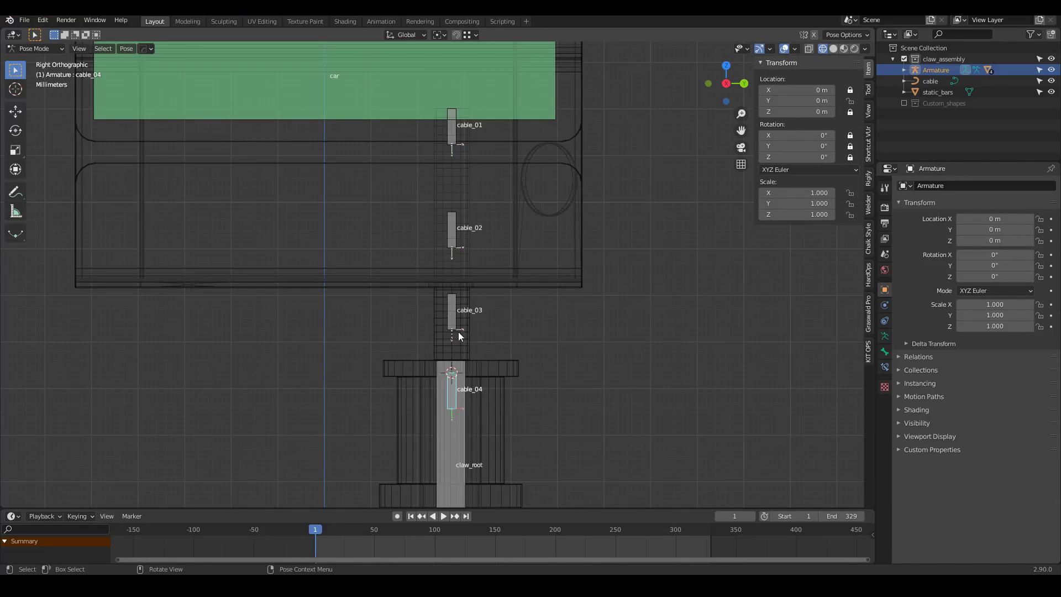
left_click(468, 270)
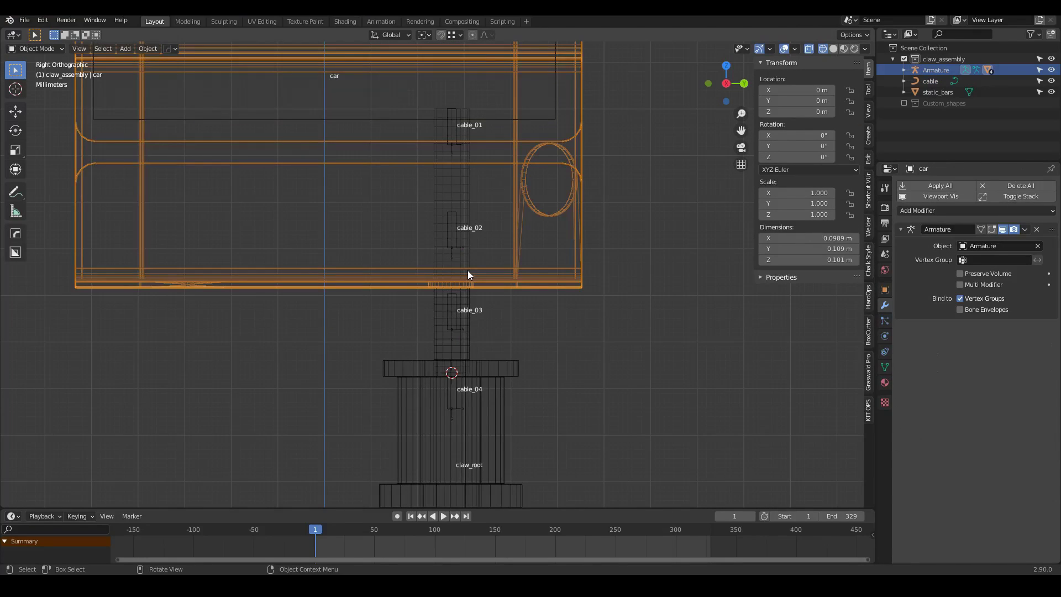
left_click(467, 285)
key("Tab")
left_click(451, 212)
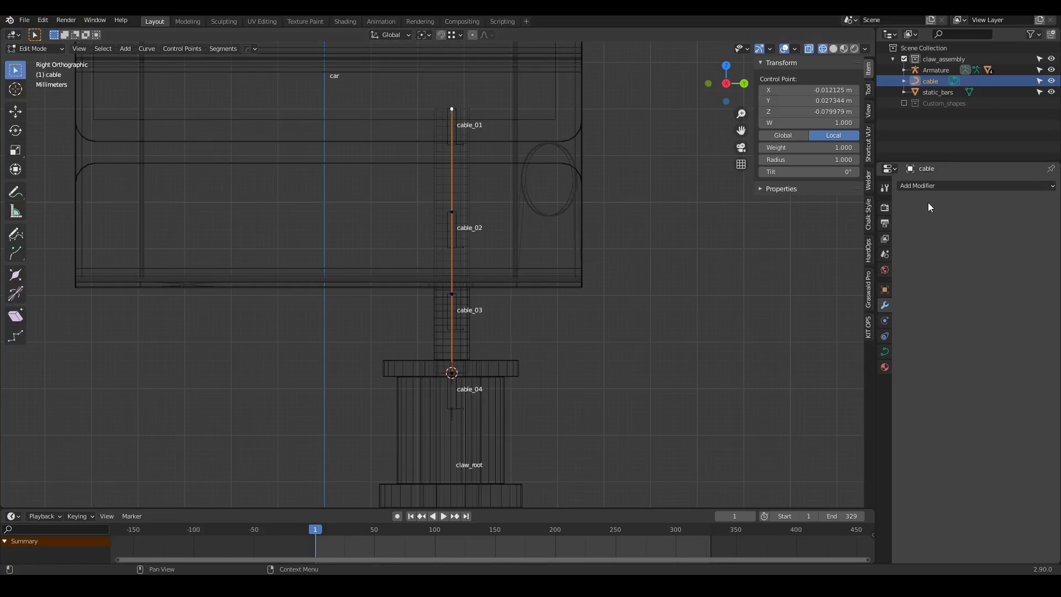
left_click(990, 186)
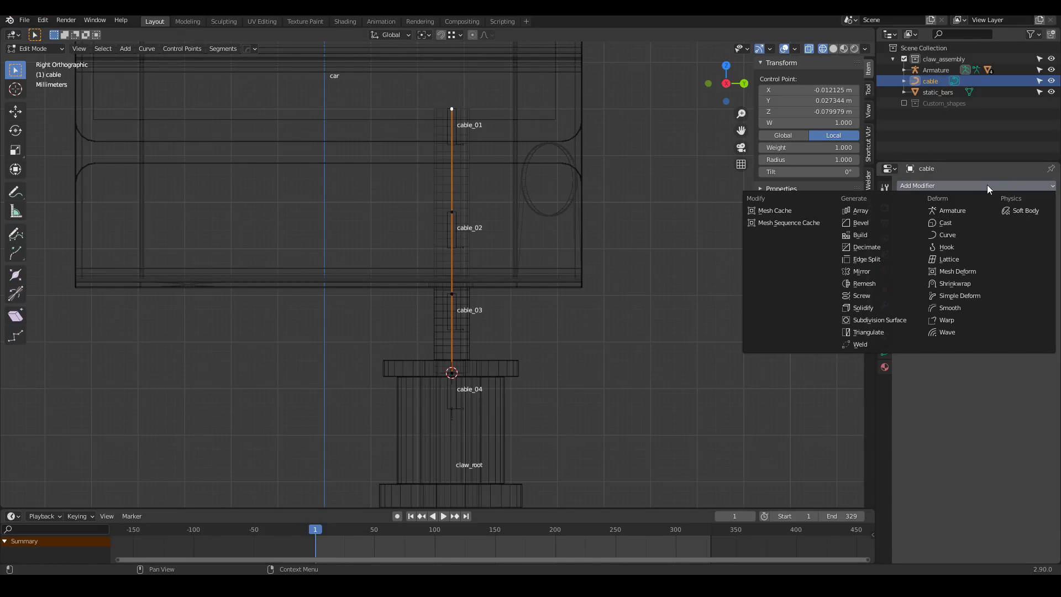
left_click(936, 248)
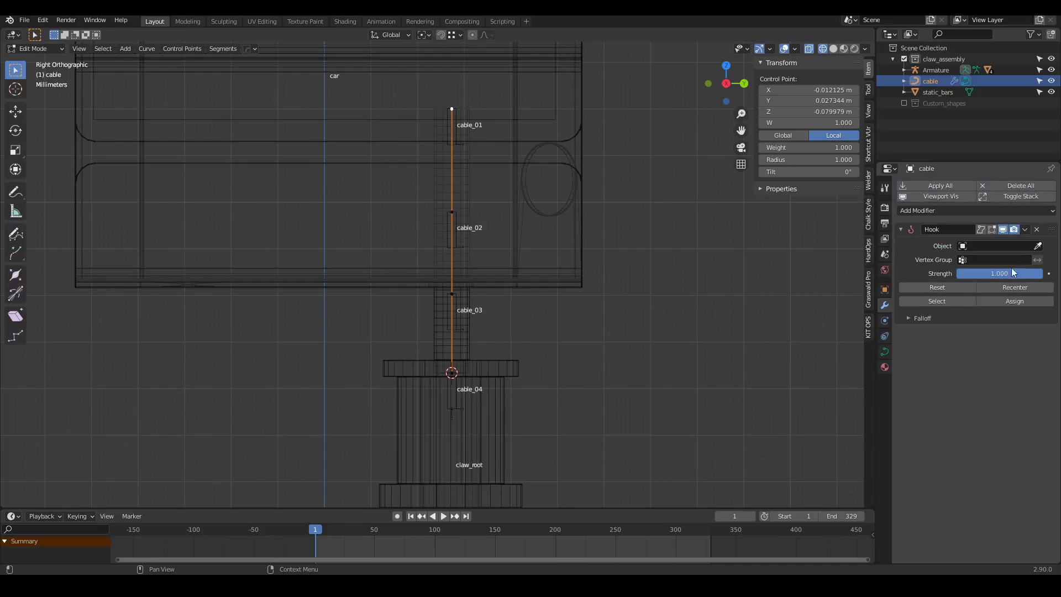
Step: Set the hook's target object to Armature and its bone to cable_01
left_click(1037, 248)
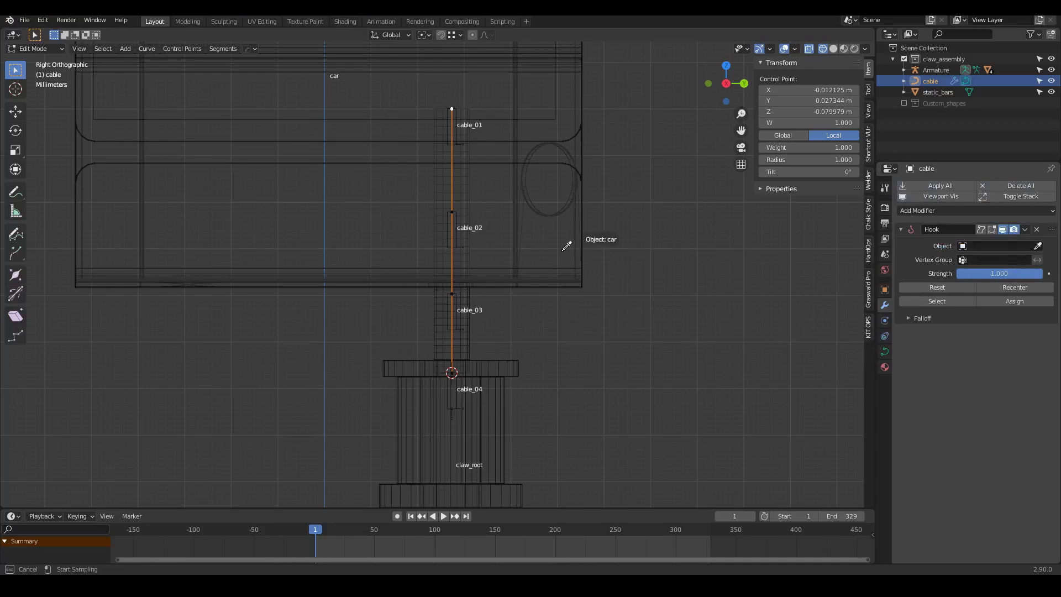
left_click(452, 236)
left_click(979, 260)
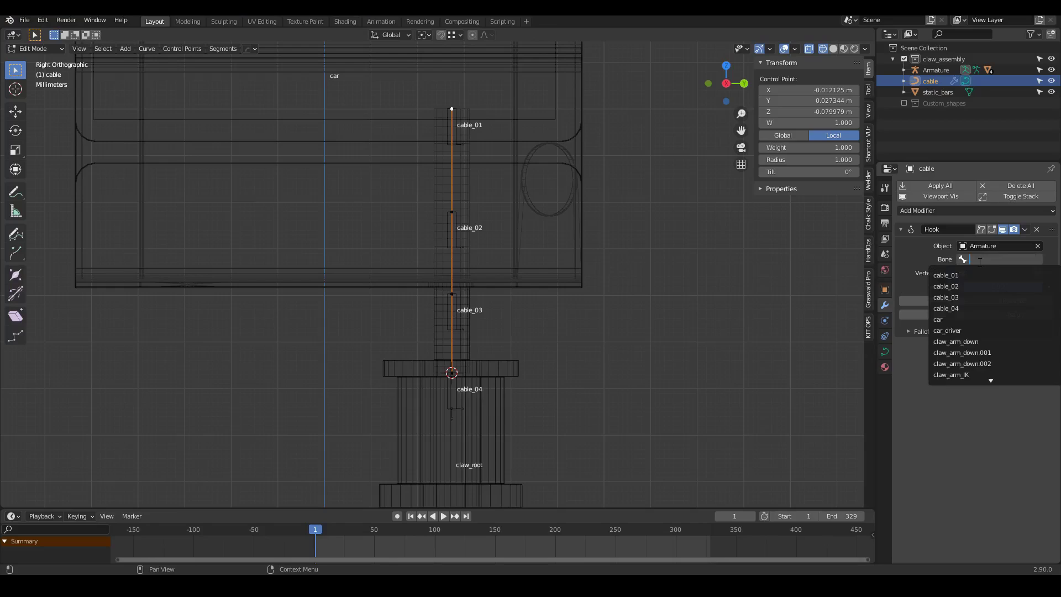
left_click(958, 275)
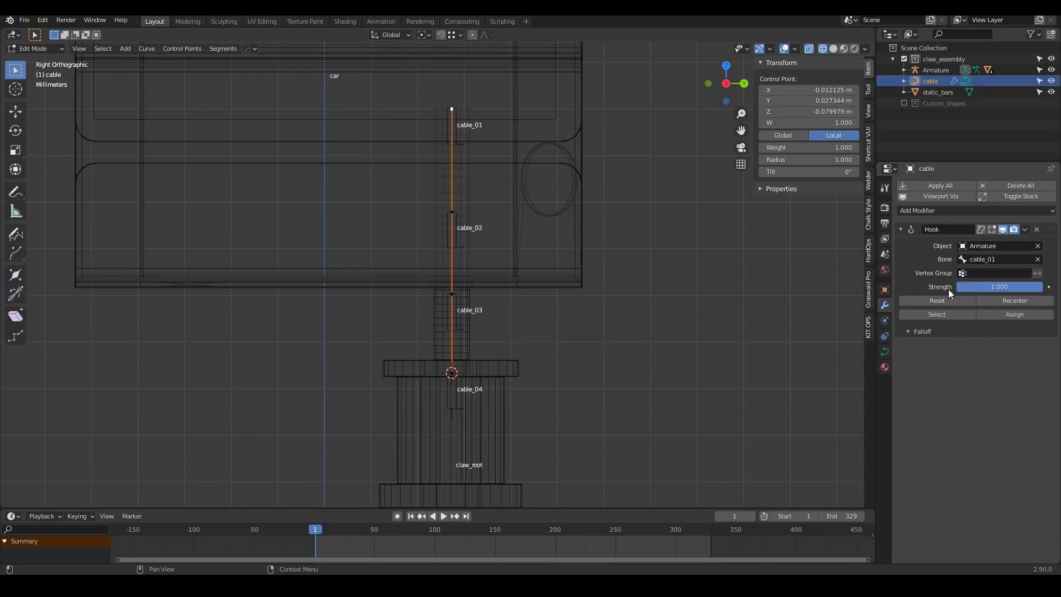
Step: Duplicate the cable_01 Hook modifier and set the copy's bone to cable_02
left_click(1029, 229)
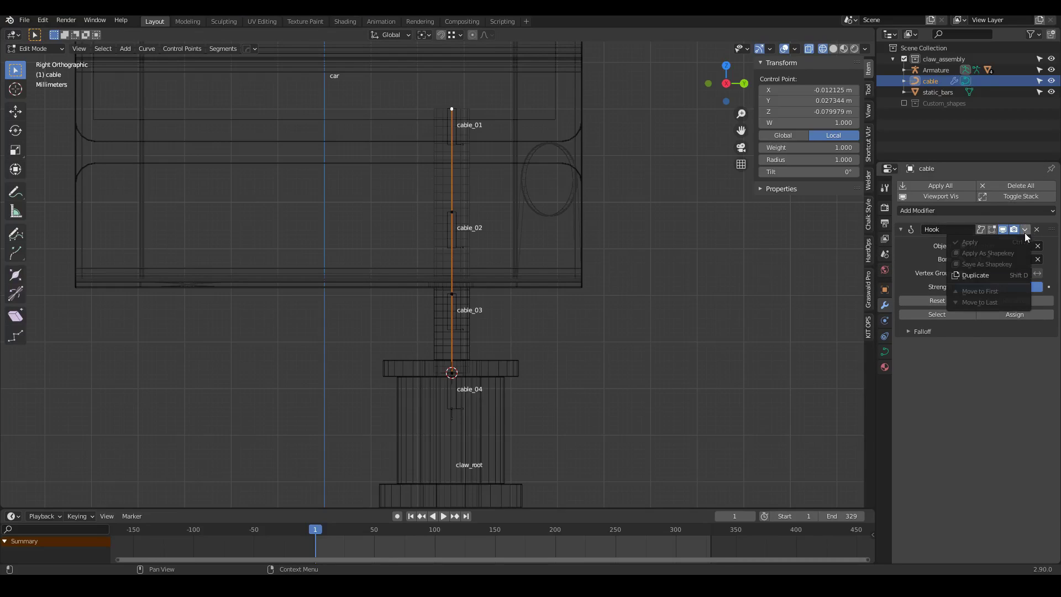
left_click(984, 271)
left_click(988, 376)
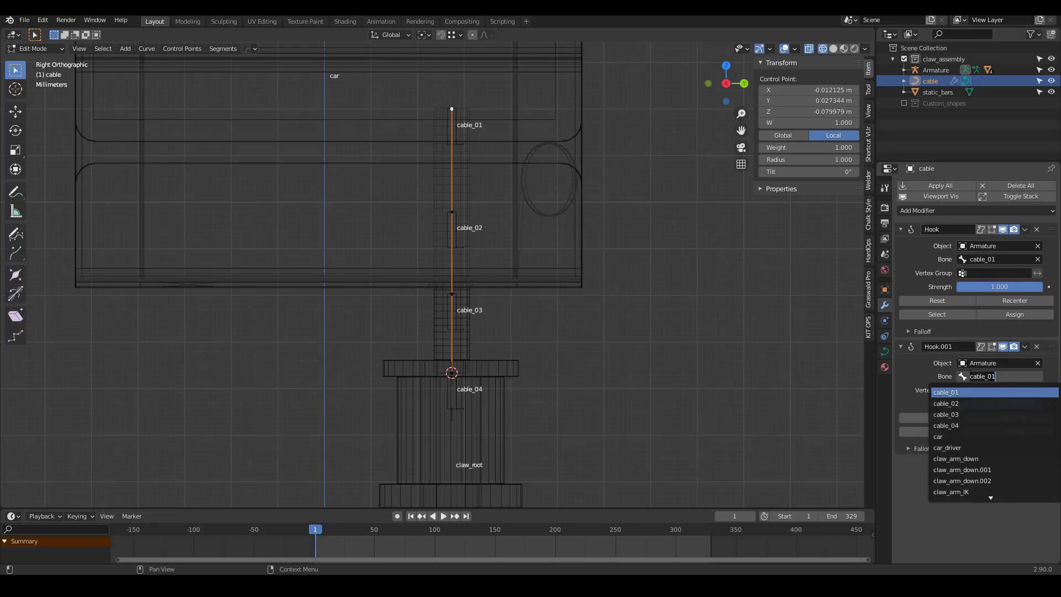
left_click(991, 399)
Step: Duplicate the cable_02 Hook modifier and set the copy's bone to cable_03
left_click(1024, 346)
left_click(984, 392)
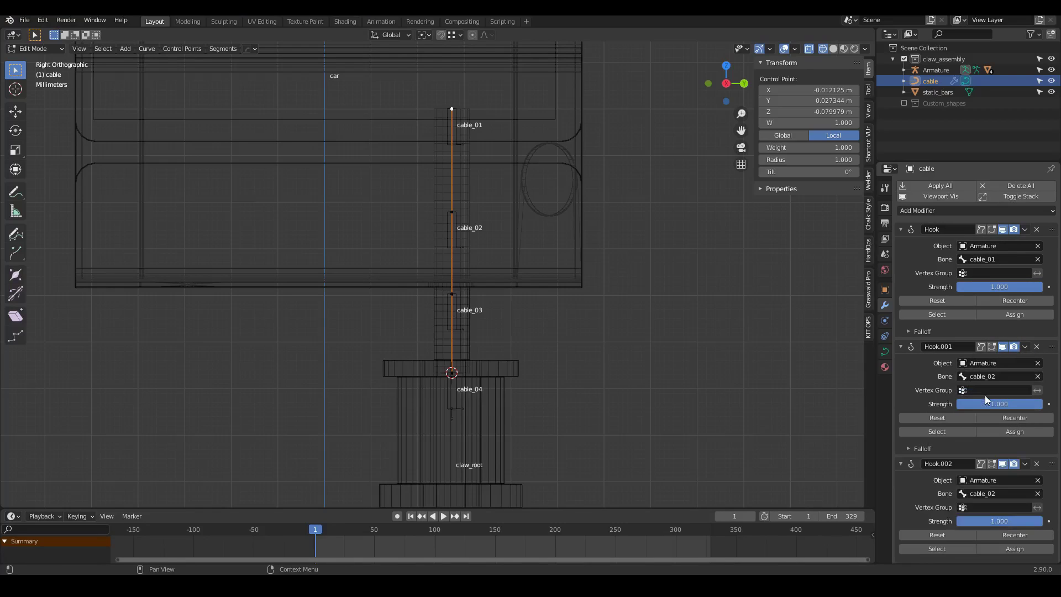
left_click(975, 494)
left_click(964, 412)
Step: Duplicate the cable_03 Hook modifier and set the copy's bone to cable_04
scroll(962, 403, "down", 1)
left_click(1025, 455)
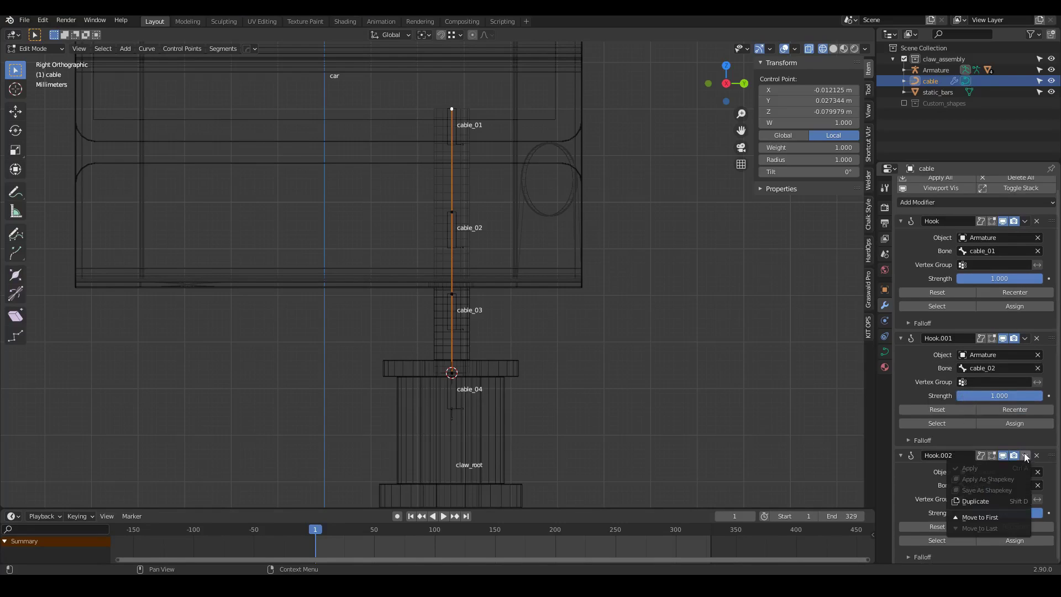
left_click(970, 496)
scroll(974, 489, "down", 4)
scroll(973, 489, "down", 1)
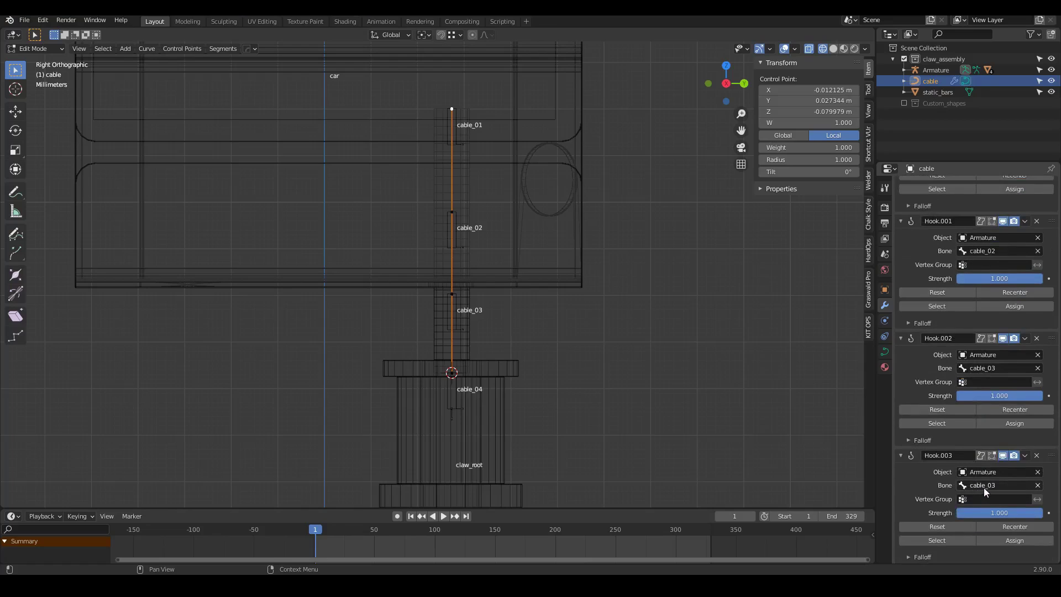
left_click(983, 486)
left_click(986, 403)
Step: Assign the cable's four control points, from top to bottom, to the hooks of cable_01 through cable_04
scroll(984, 395, "up", 6)
left_click_drag(459, 95, 424, 128)
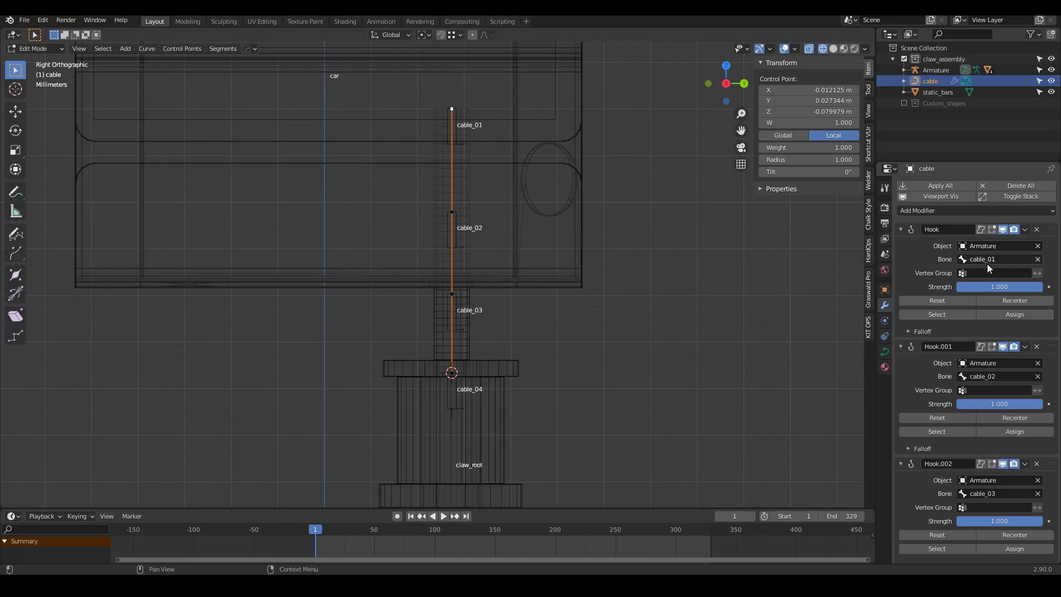
left_click(1015, 315)
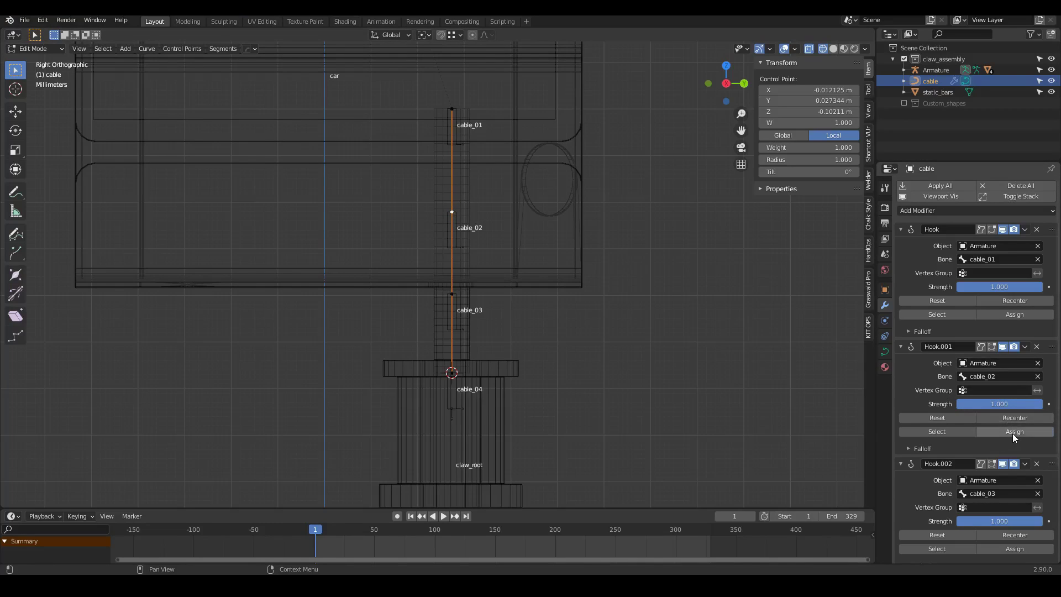
left_click(451, 293)
scroll(983, 398, "down", 5)
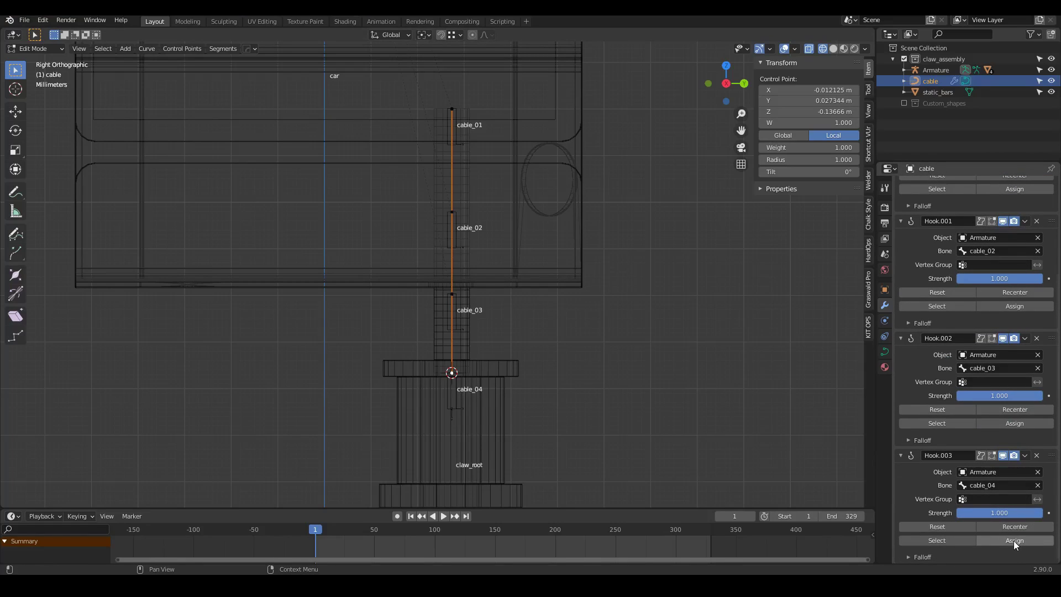
key("Tab")
Step: Unlock the X and Y location of the cable_03 bone in Pose Mode and test-move it
left_click(449, 309)
key("ctrl+Tab")
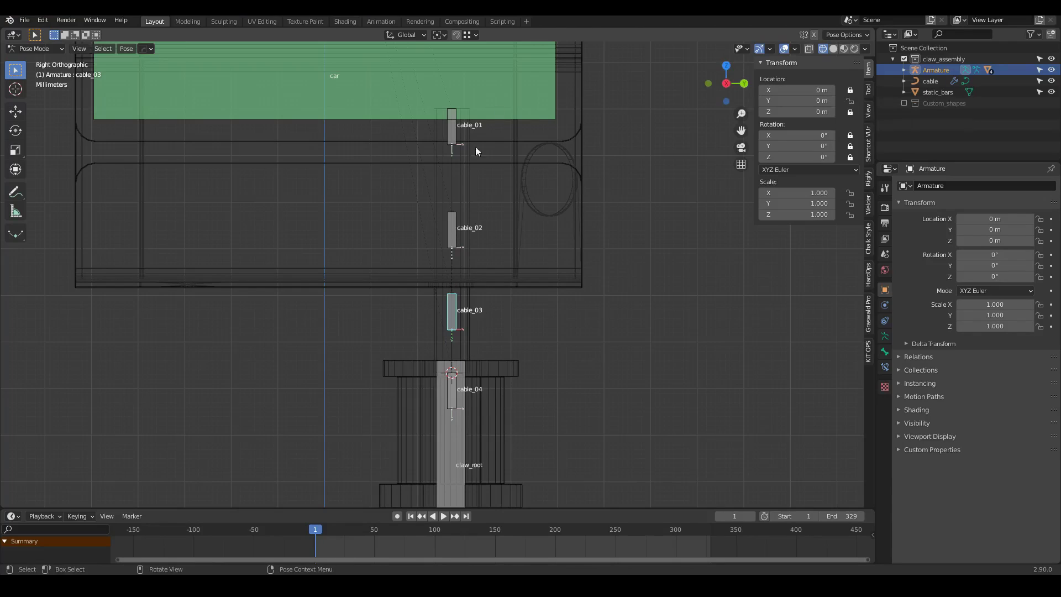
left_click_drag(849, 90, 849, 100)
key("g")
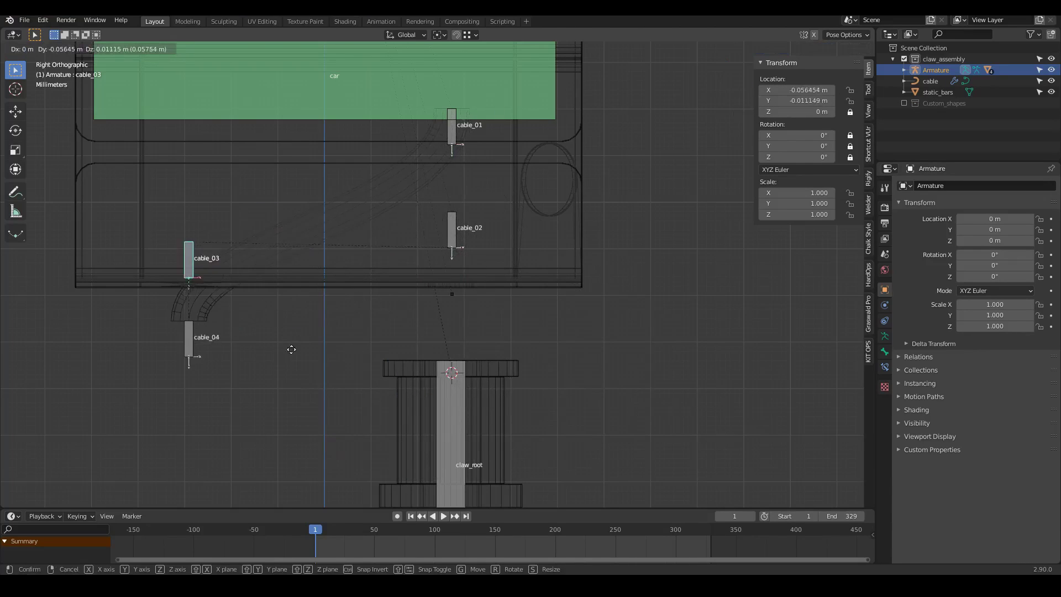
right_click(452, 381)
Step: Test-move the claw_root bone to check how the cable responds
left_click(467, 424)
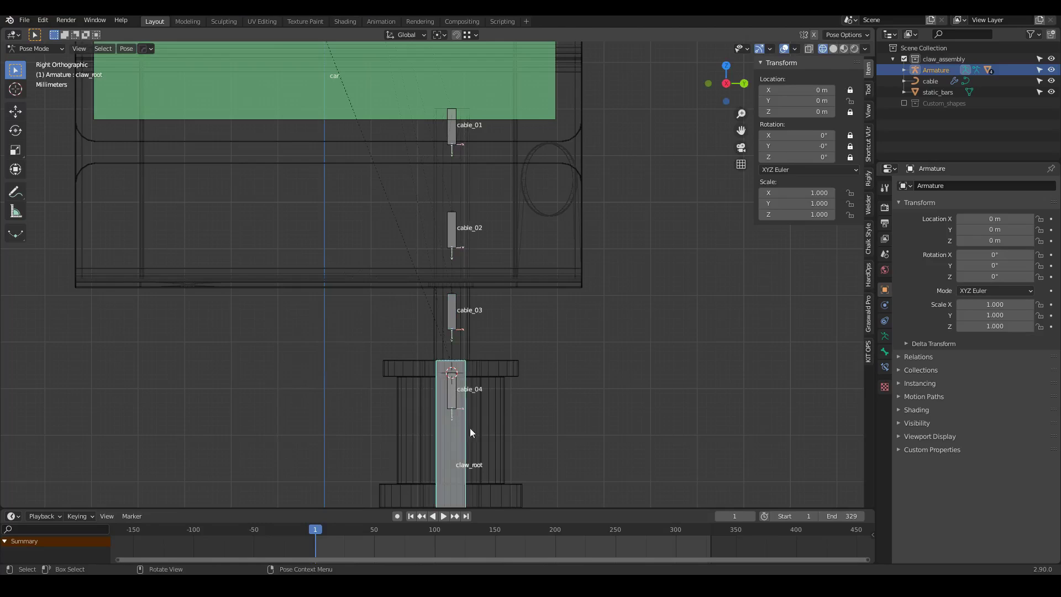
key("g")
right_click(494, 383)
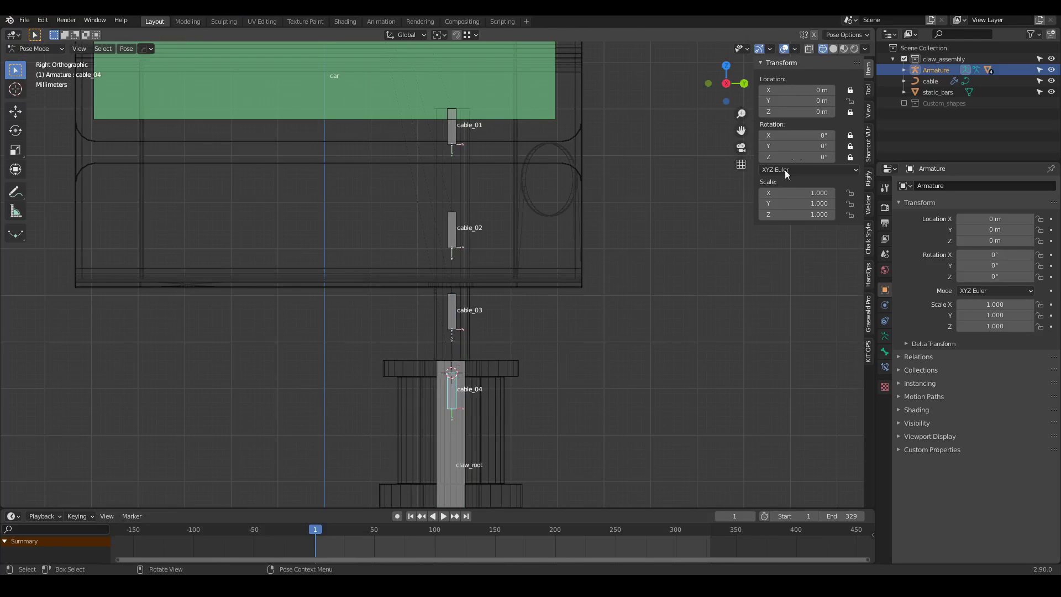
Step: Unlock the X and Y location of the cable_04 bone and test-move it
left_click(849, 90)
middle_click_drag(561, 451, 577, 392, "shift")
key("g")
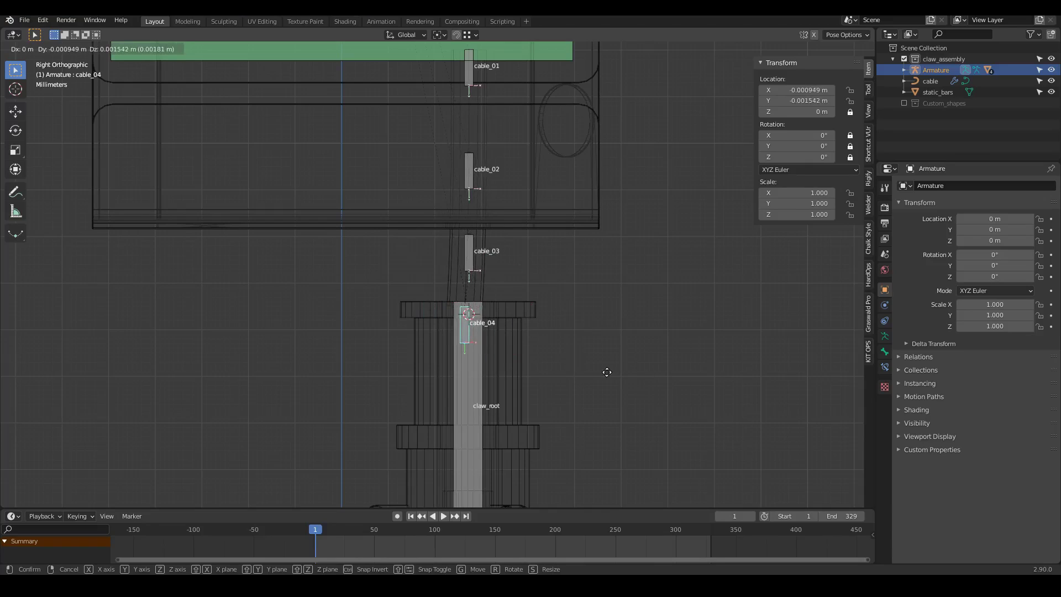
right_click(634, 374)
Step: Change the parent of the cable_04 bone to claw_root in the armature's Edit Mode
key("Tab")
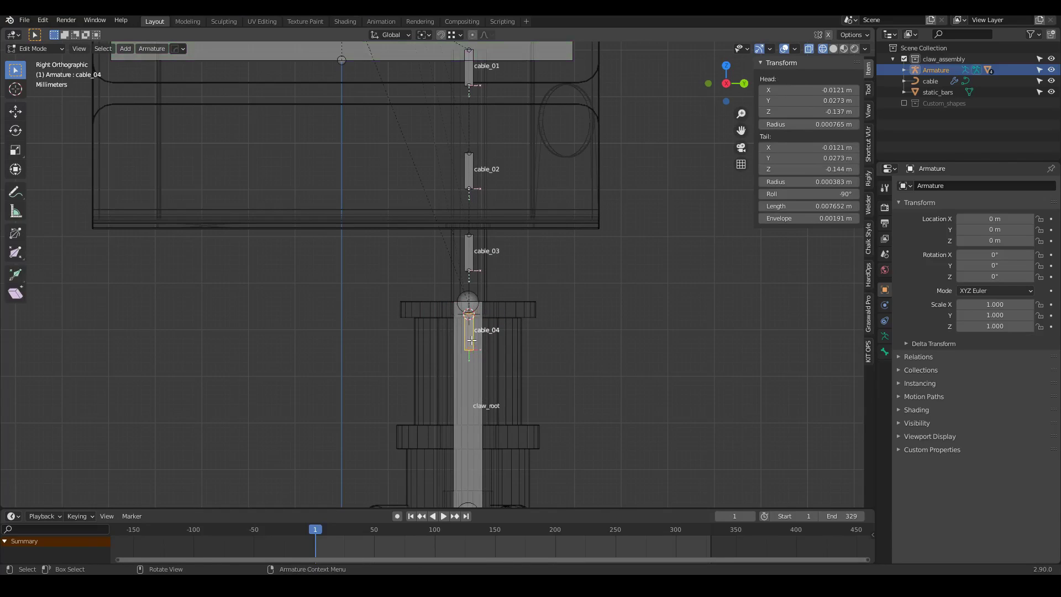
left_click(465, 393)
left_click(471, 340)
left_click(885, 352)
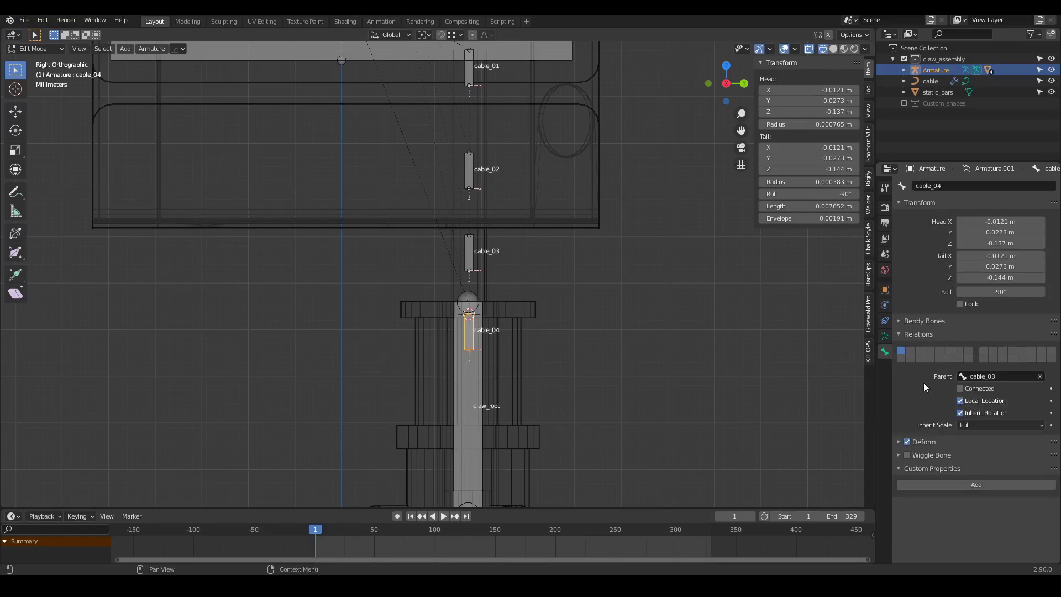
left_click(1039, 376)
left_click(1024, 377)
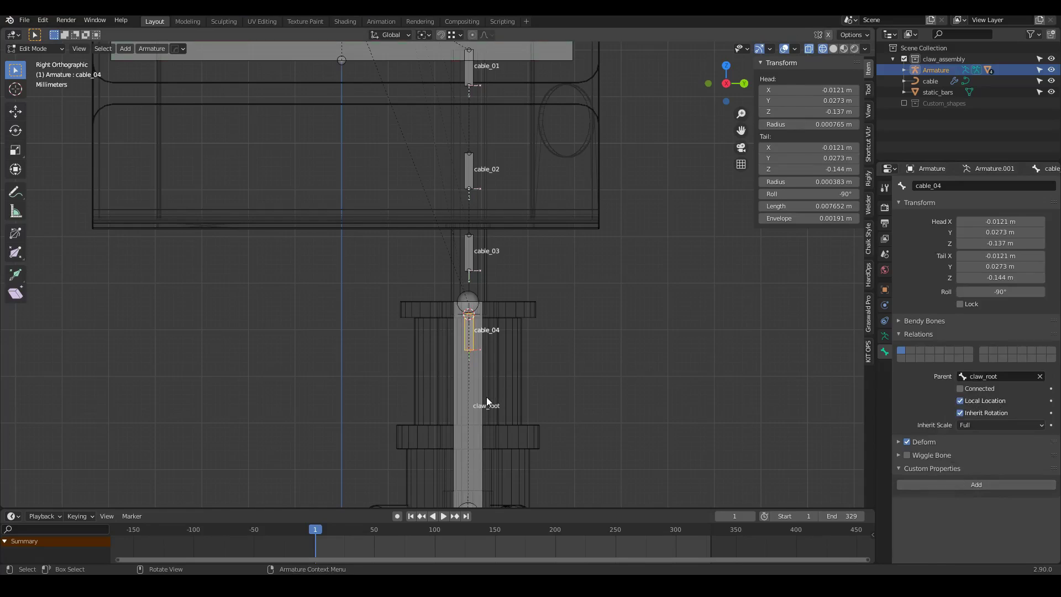
Step: Test-move the claw_root bone in Pose Mode with the viewport overlays hidden, and restore the overlays
key("Tab")
left_click(482, 394)
scroll(494, 204, "down", 7)
middle_click_drag(465, 284, 432, 300)
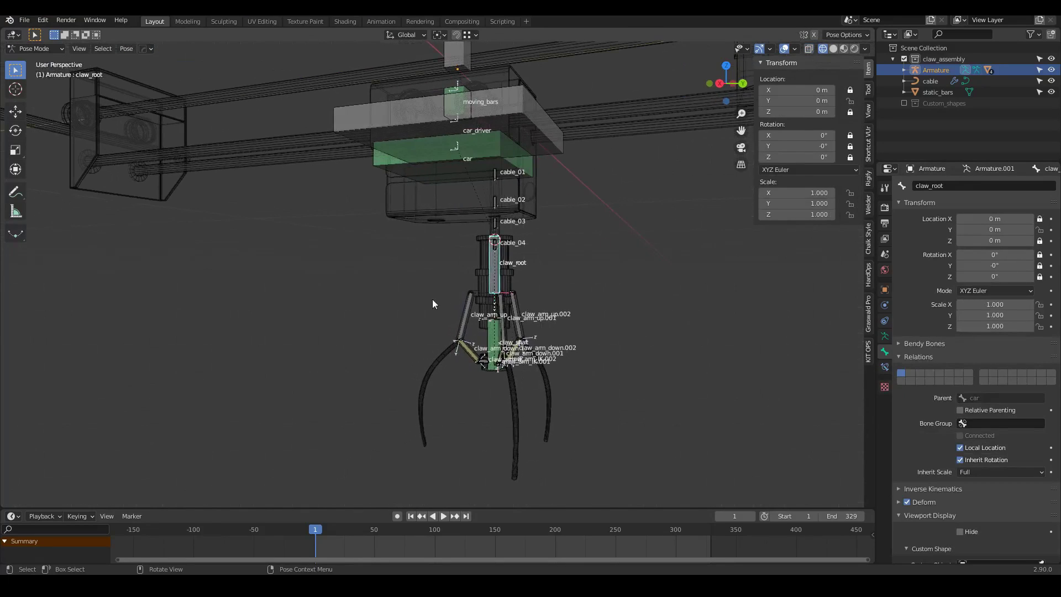
key("shift+alt+z")
key("g")
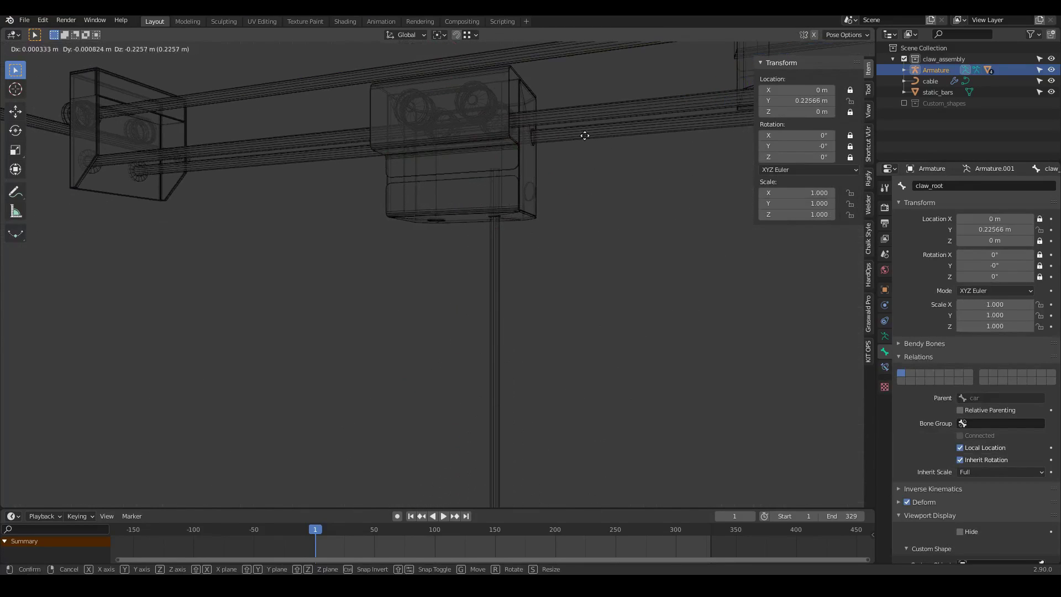
right_click(584, 306)
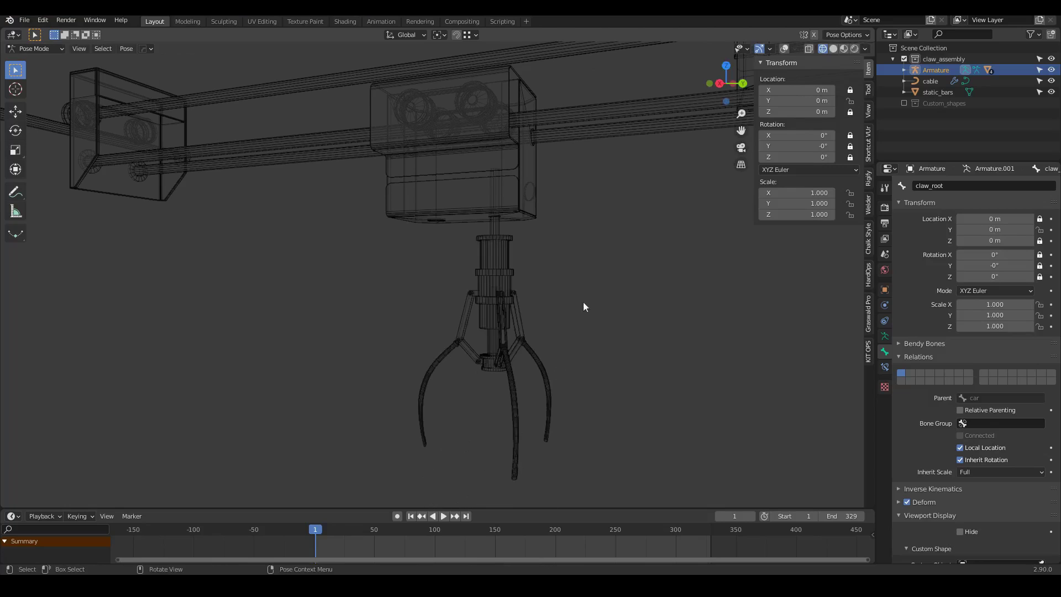
scroll(584, 307, "down", 5)
key("shift+alt+z")
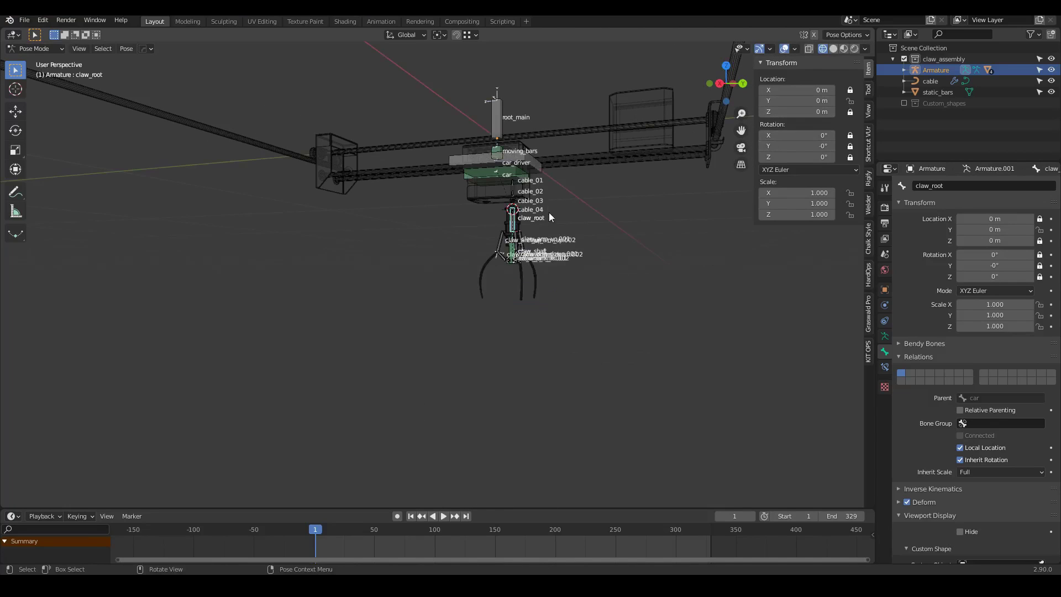
scroll(549, 212, "up", 3)
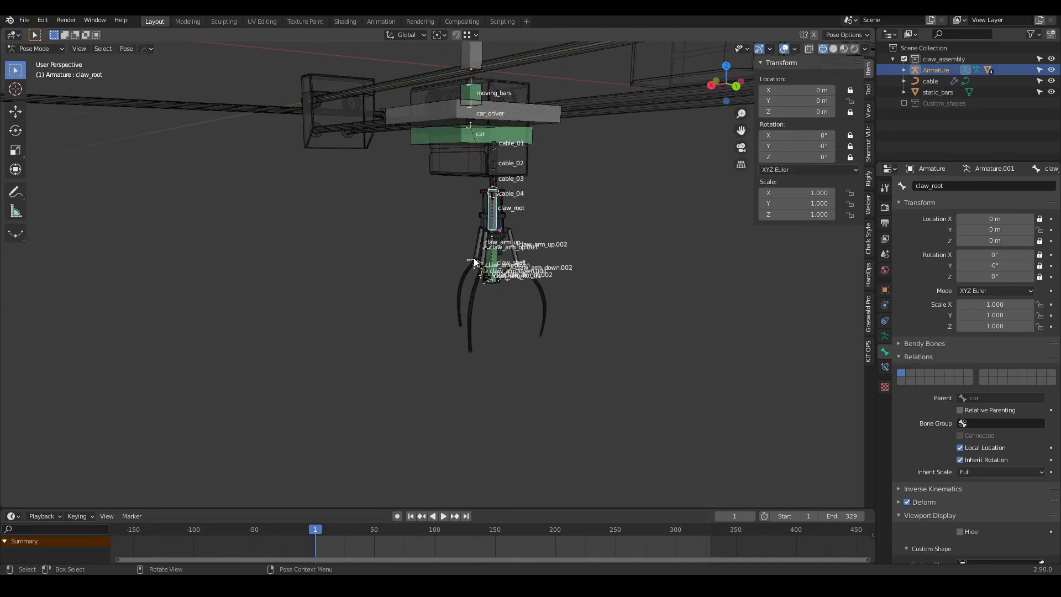
Step: Unlock all location and rotation axes of the claw_root bone, and move and rotate the claw to swing it sideways
left_click(850, 113)
left_click_drag(850, 135, 850, 157)
key("g")
left_click(429, 373)
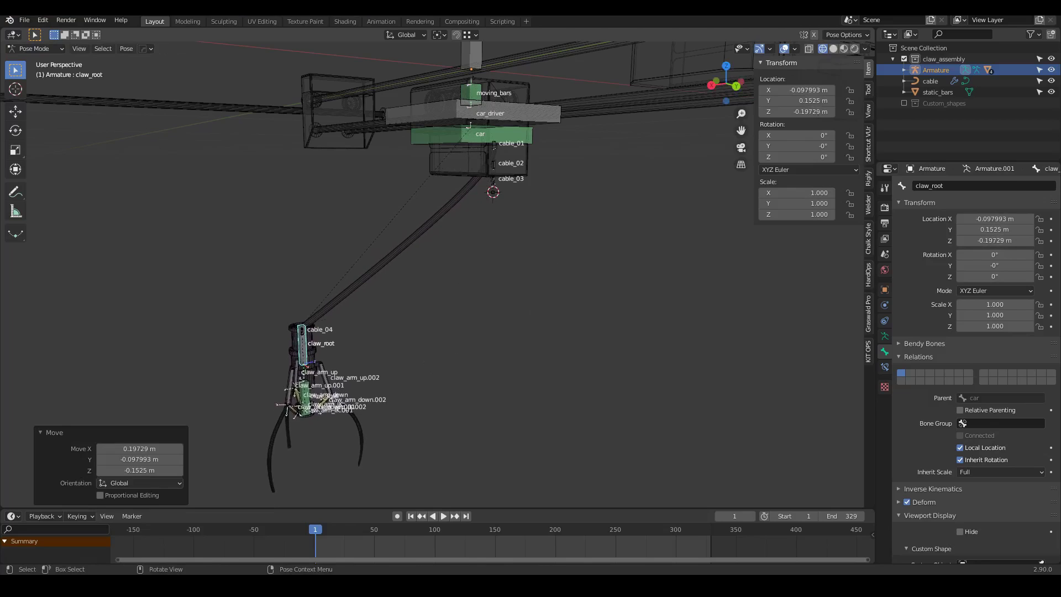
key("r")
left_click(395, 430)
key("g")
left_click(444, 442)
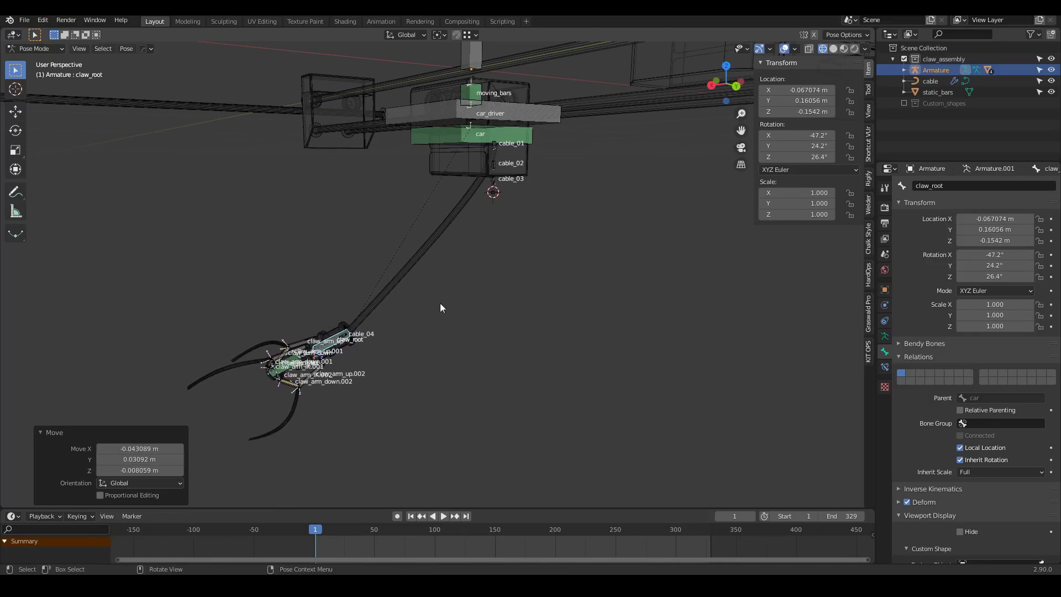
Step: Move the cable_03 bone down between the car and the tilted claw to bend the cable
left_click(494, 192)
key("g")
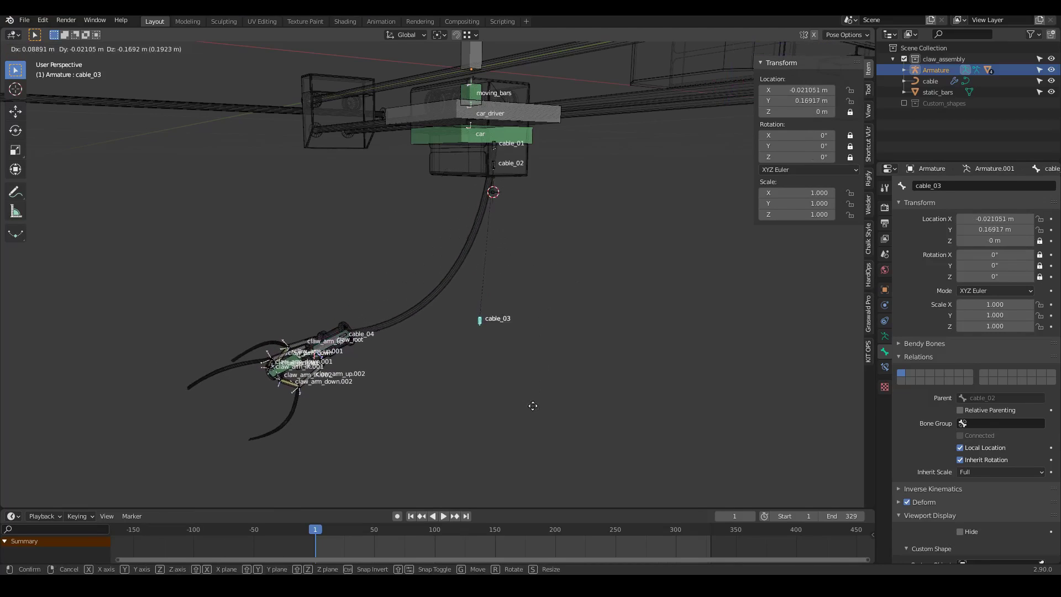
left_click(589, 348)
middle_click_drag(589, 348, 446, 296)
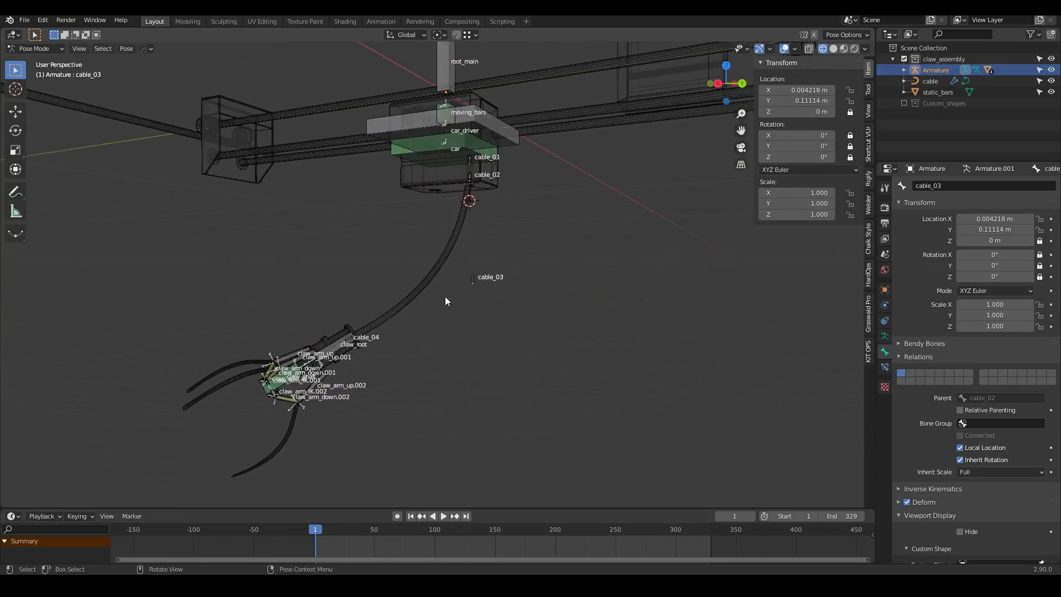
Step: Clear the location and rotation of all bones in the armature
key("a")
key("alt+g")
key("alt+r")
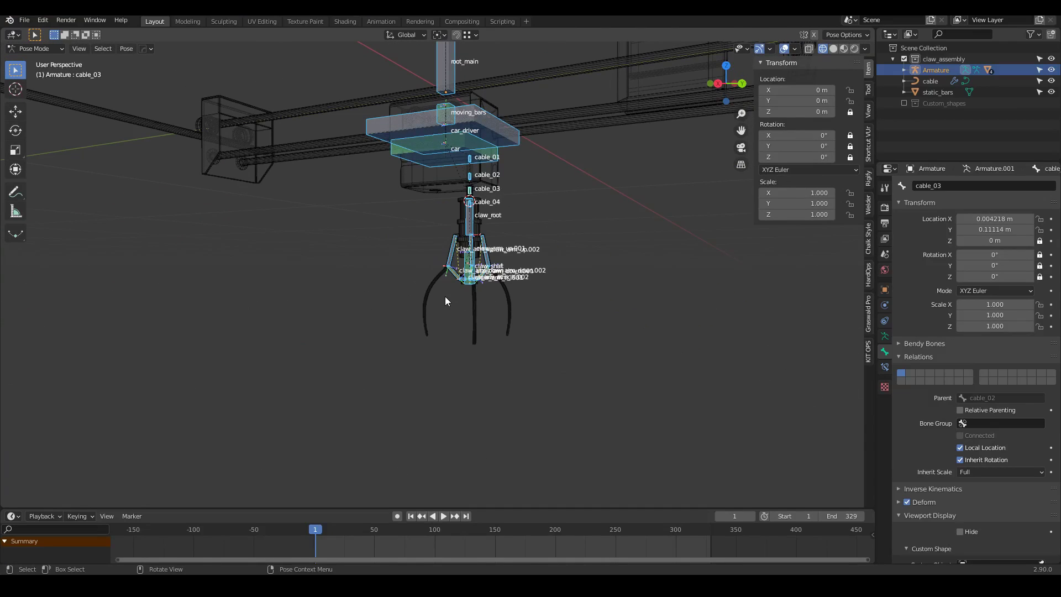
middle_click_drag(442, 312, 446, 260)
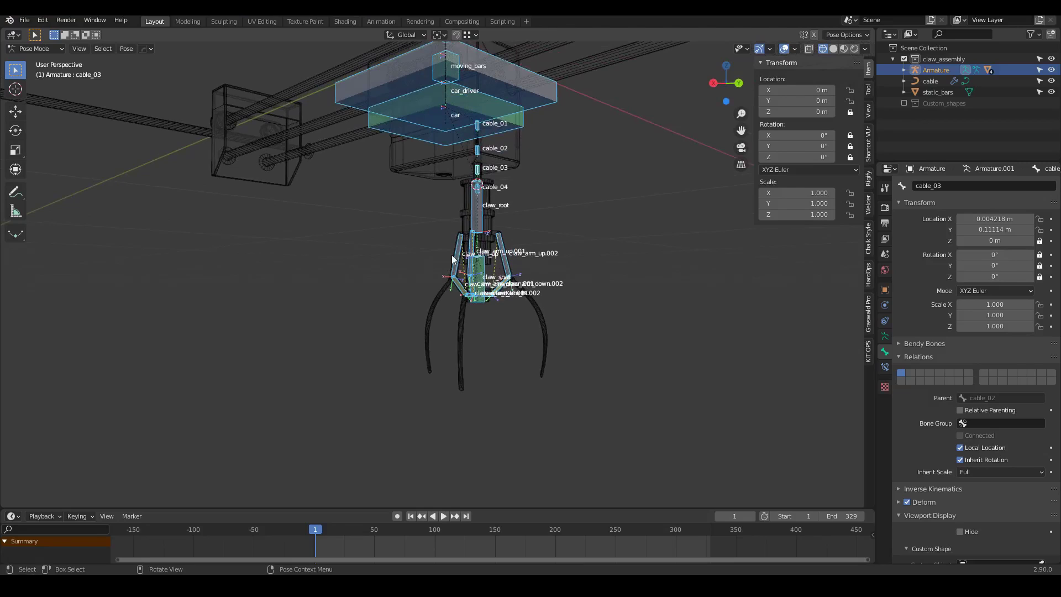
Step: Lock the claw_root bone's X and Z location and all its rotation axes, and test-move it
left_click(472, 290)
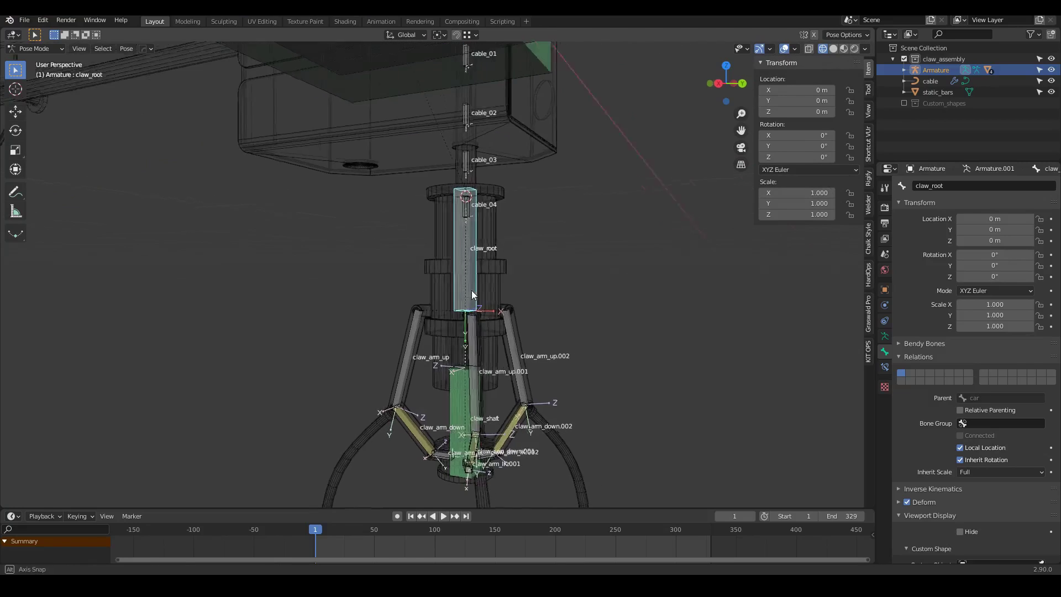
middle_click_drag(472, 290, 489, 288)
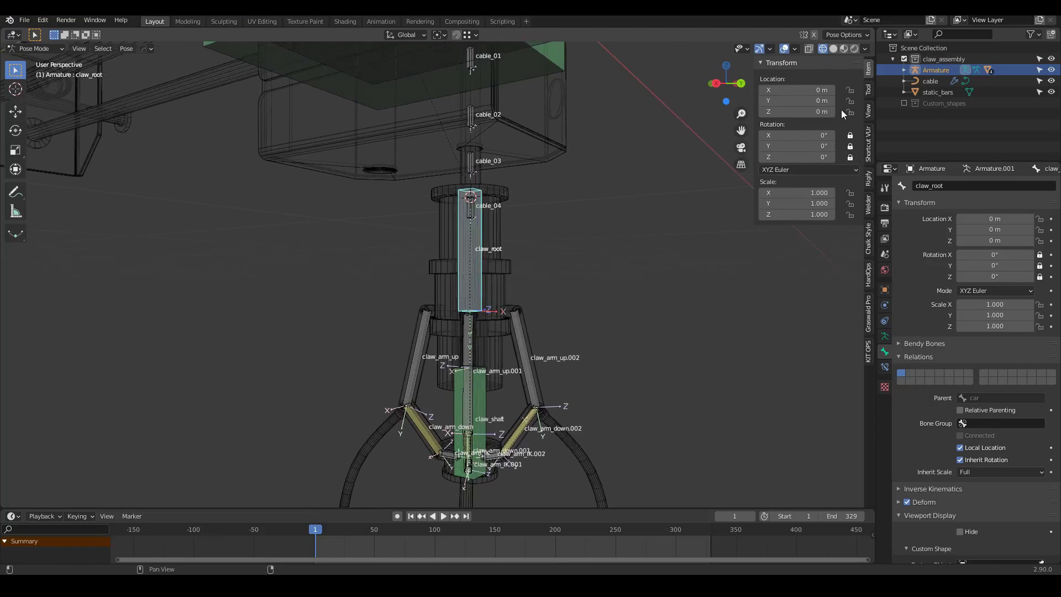
middle_click_drag(470, 235, 525, 218)
scroll(473, 213, "up", 4)
scroll(487, 206, "down", 9)
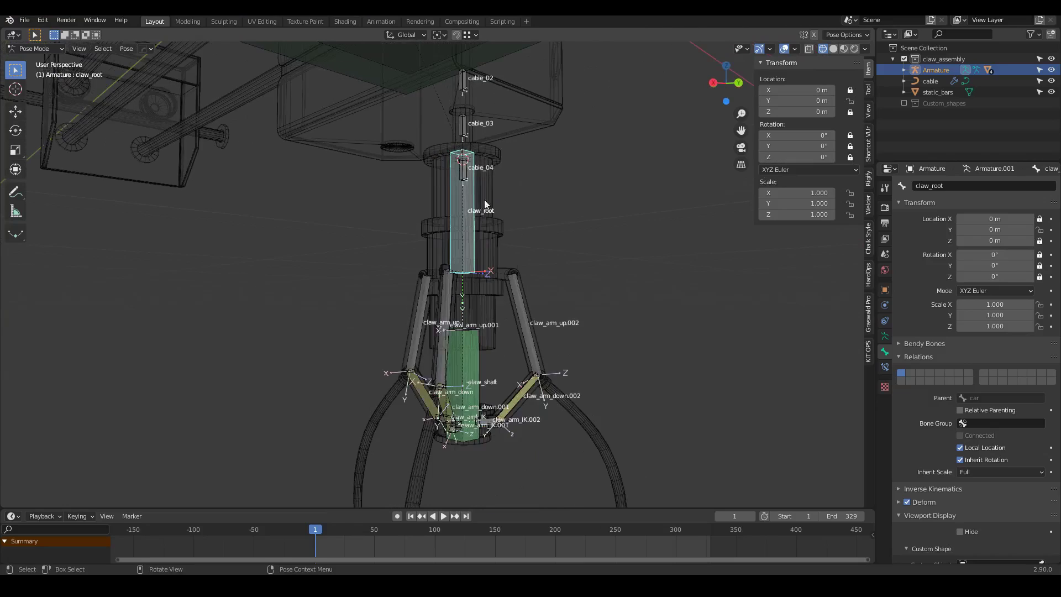
key("g")
right_click(485, 249)
Step: Switch the viewport to solid shading and test-move the car_driver bone
scroll(481, 249, "down", 4)
middle_click_drag(439, 247, 492, 270)
key("shift+z")
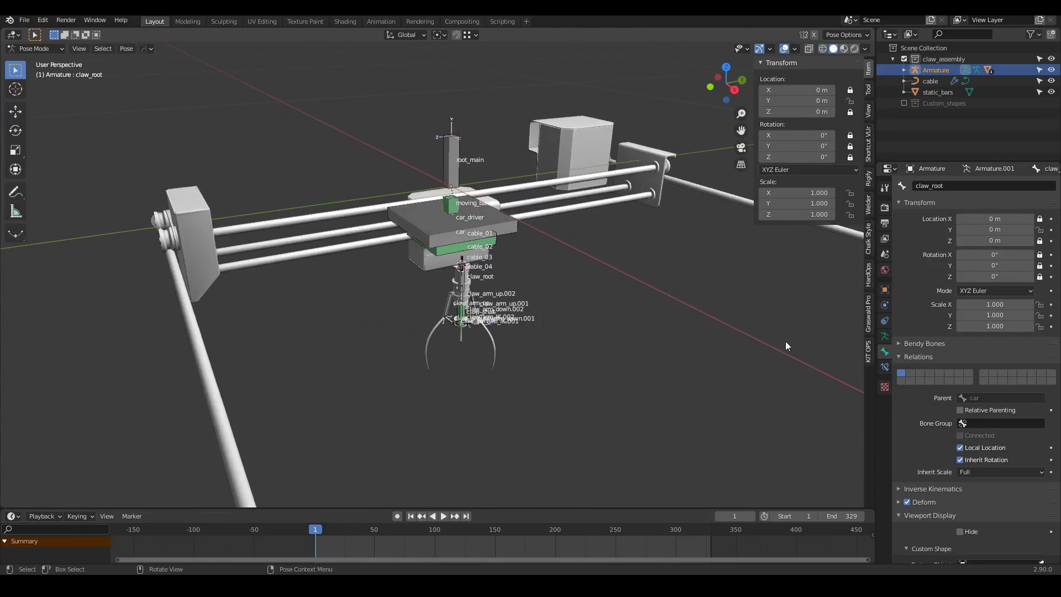
left_click(425, 236)
middle_click_drag(424, 237, 493, 316)
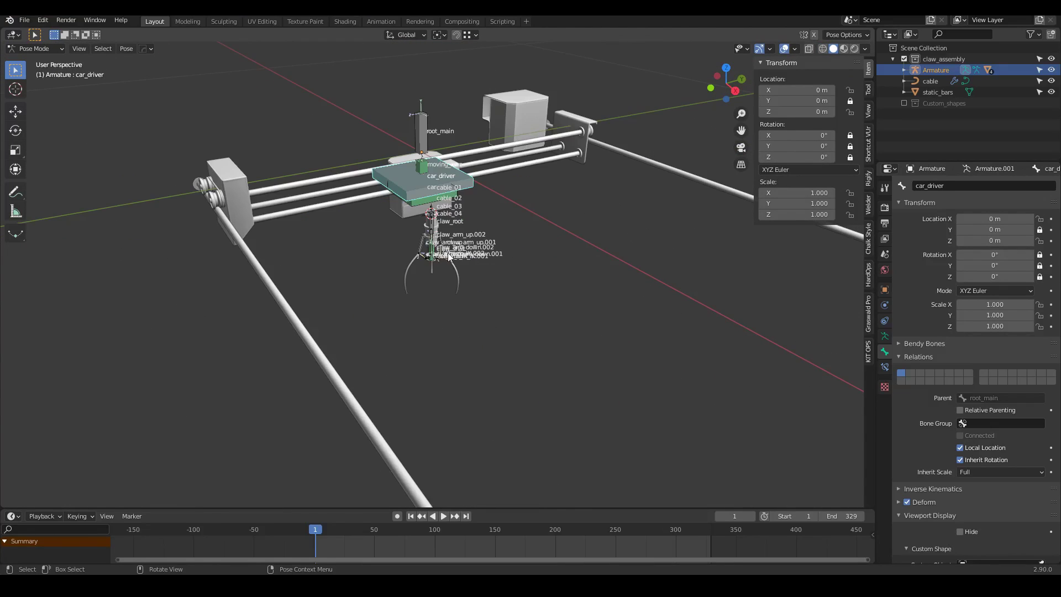
key("g")
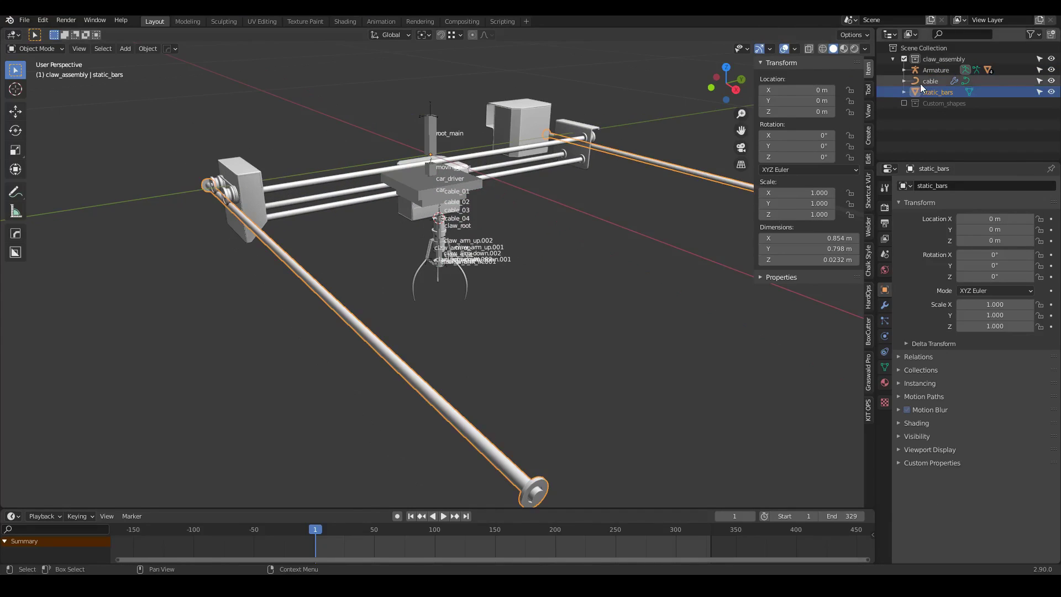
Step: Test-rotate the root_main bone freely in Pose Mode to check whether the static bars follow it
left_click(936, 70)
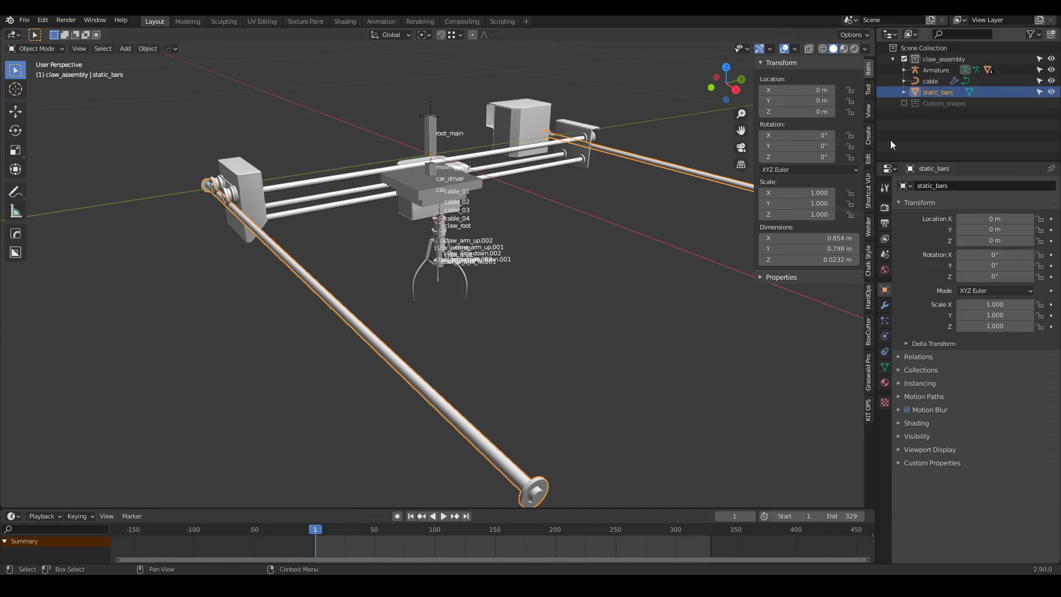
key("ctrl+Tab")
key("r")
key("r")
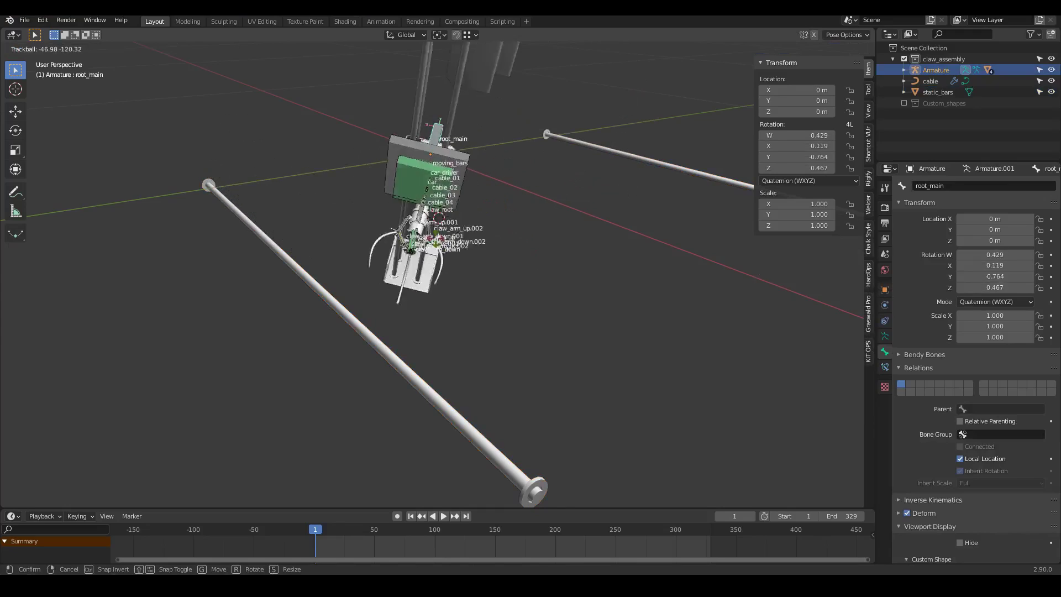
key("Escape")
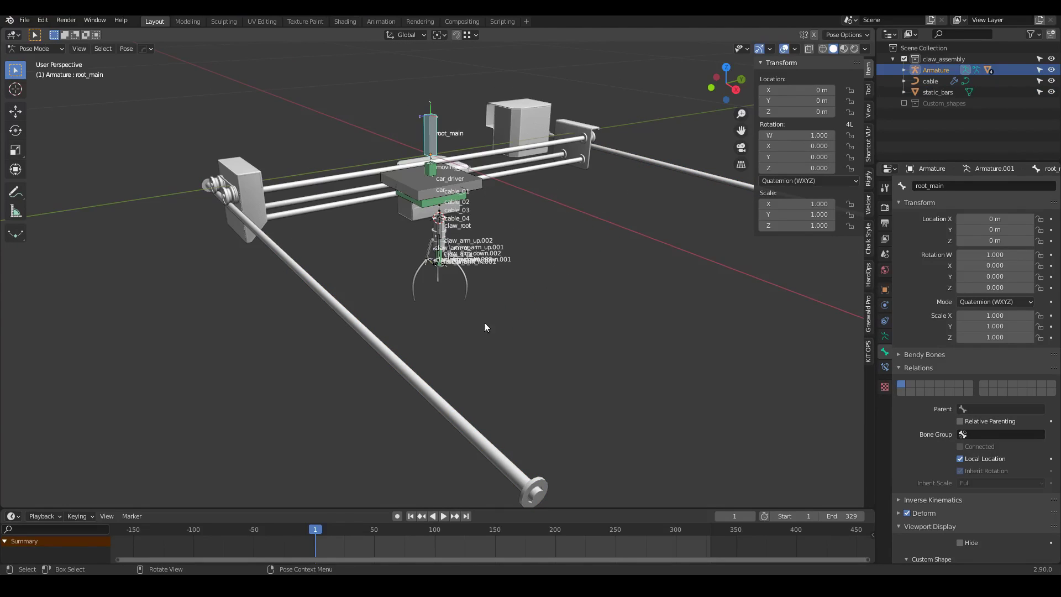
Step: Parent the static_bars object to the armature using Armature Deform With Empty Groups
key("ctrl+Tab")
left_click(361, 316)
left_click(431, 131, "shift")
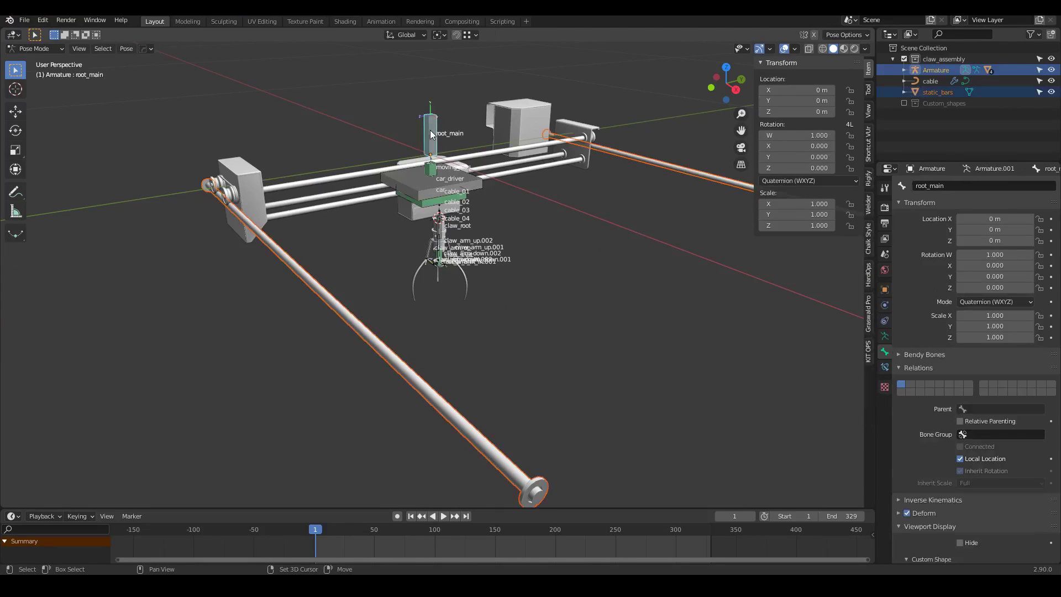
key("ctrl+p")
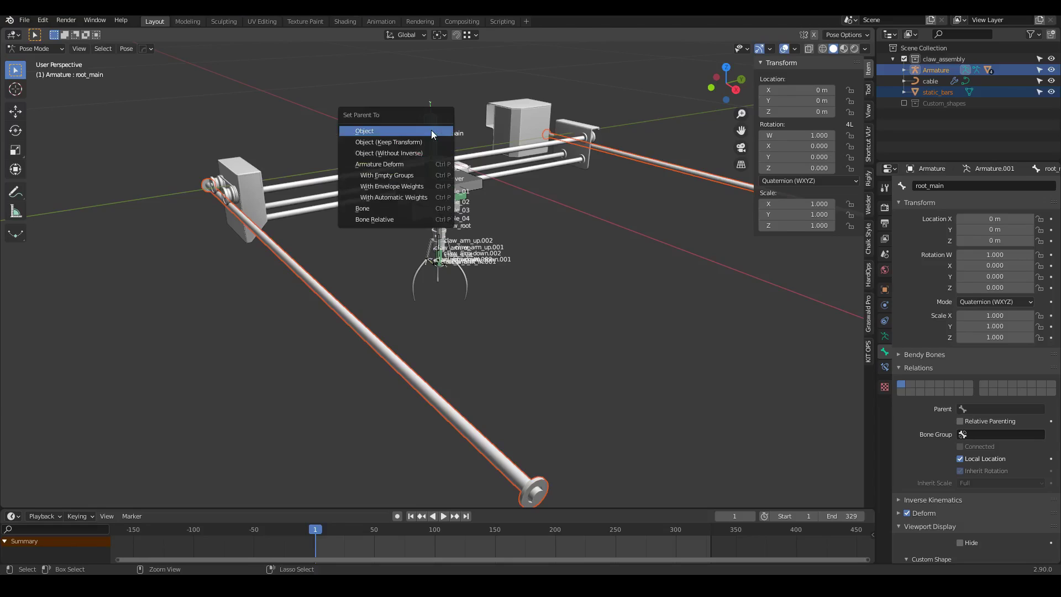
left_click(376, 174)
Step: Remove every vertex group from static_bars except root_main
key("ctrl+Tab")
left_click(393, 357)
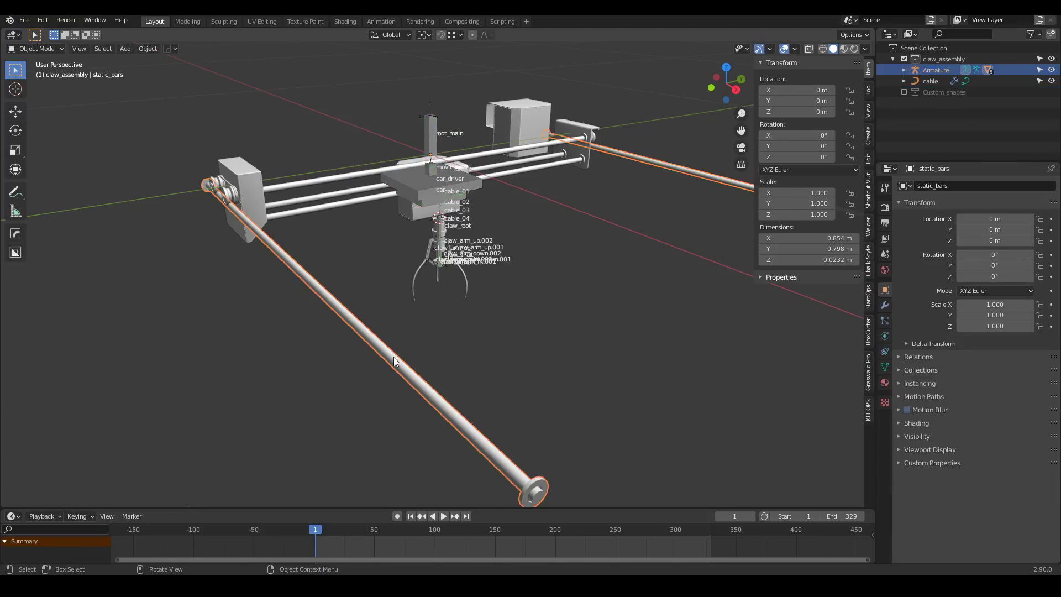
left_click(884, 367)
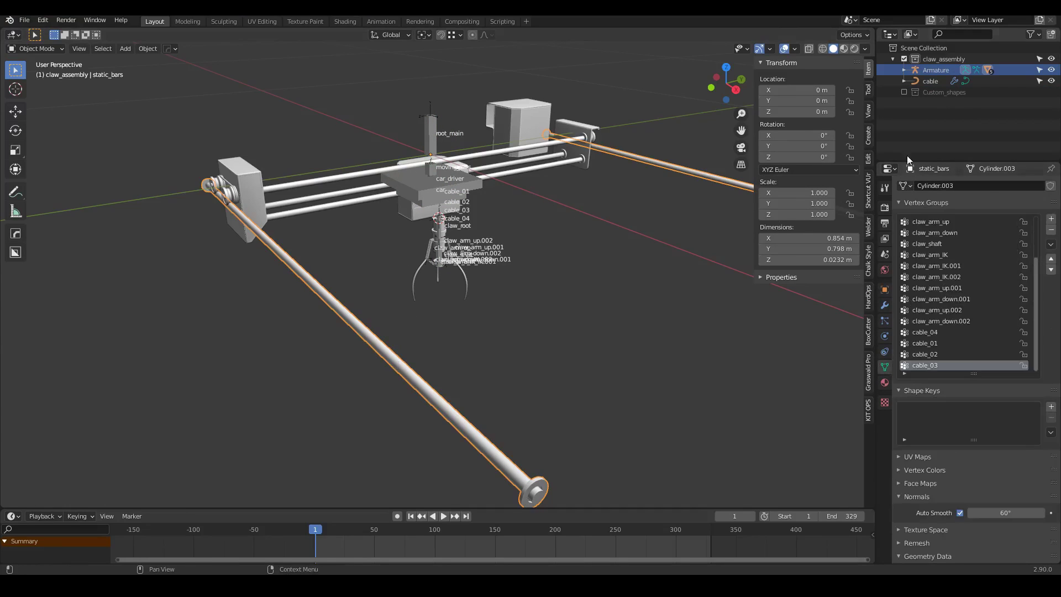
scroll(924, 314, "up", 5)
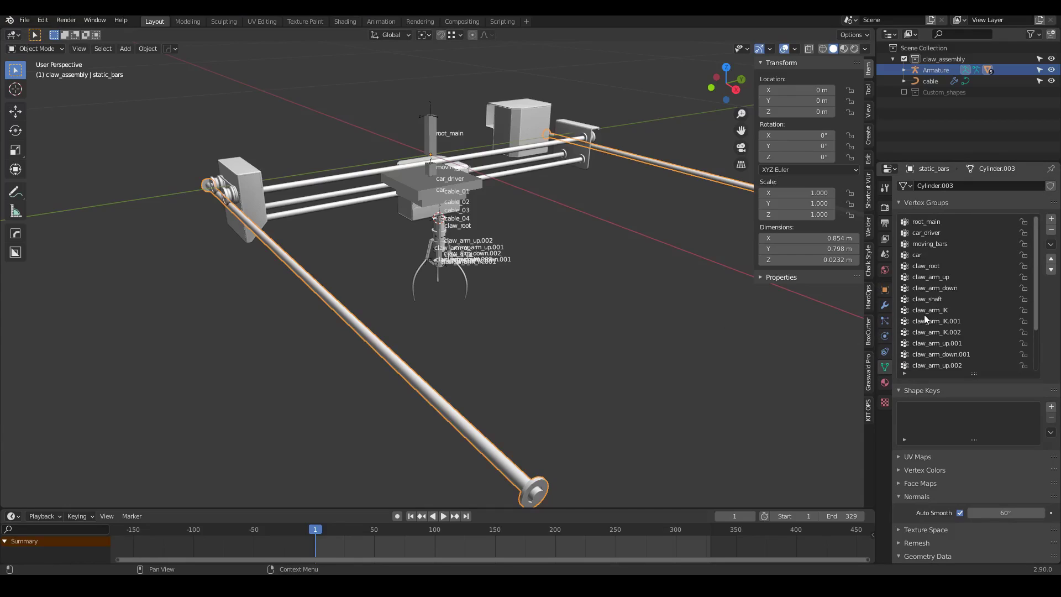
scroll(959, 343, "down", 4)
left_click(968, 367)
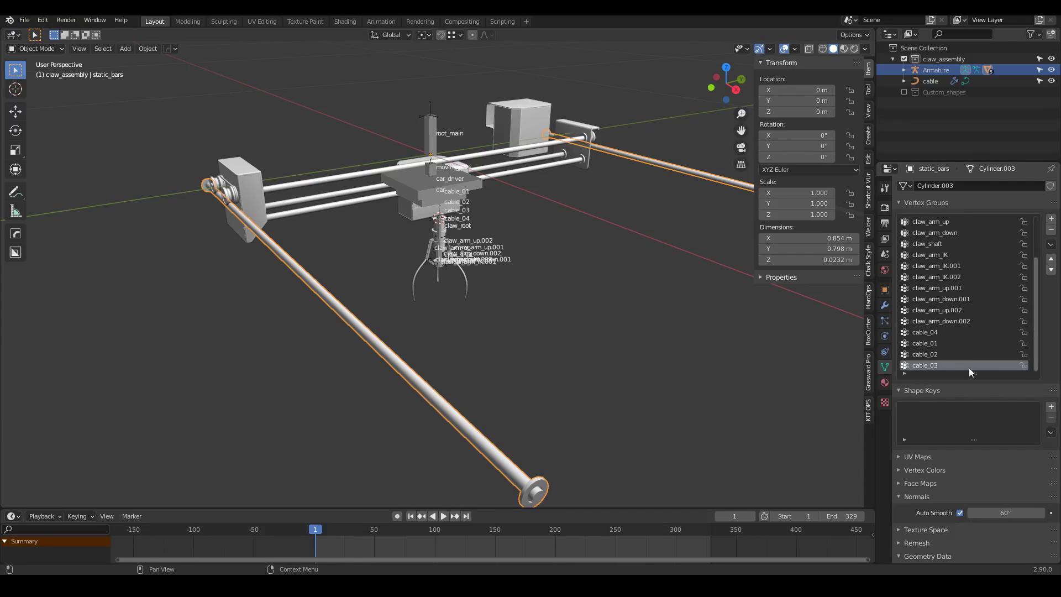
left_click(1051, 230)
left_click(1052, 231)
left_click(1051, 231)
left_click(1051, 231)
left_click(1051, 231)
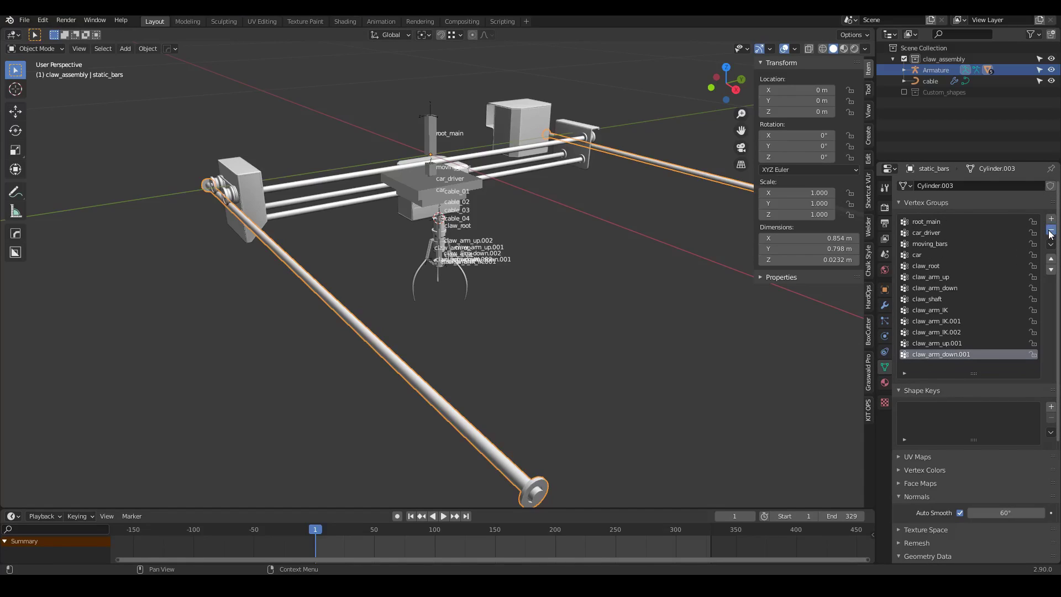
left_click(1052, 231)
left_click(1051, 231)
left_click(1051, 231)
left_click(1051, 231)
left_click(1051, 231)
Step: Assign all vertices of static_bars to the root_main vertex group with weight 1.000 in Edit Mode
key("Tab")
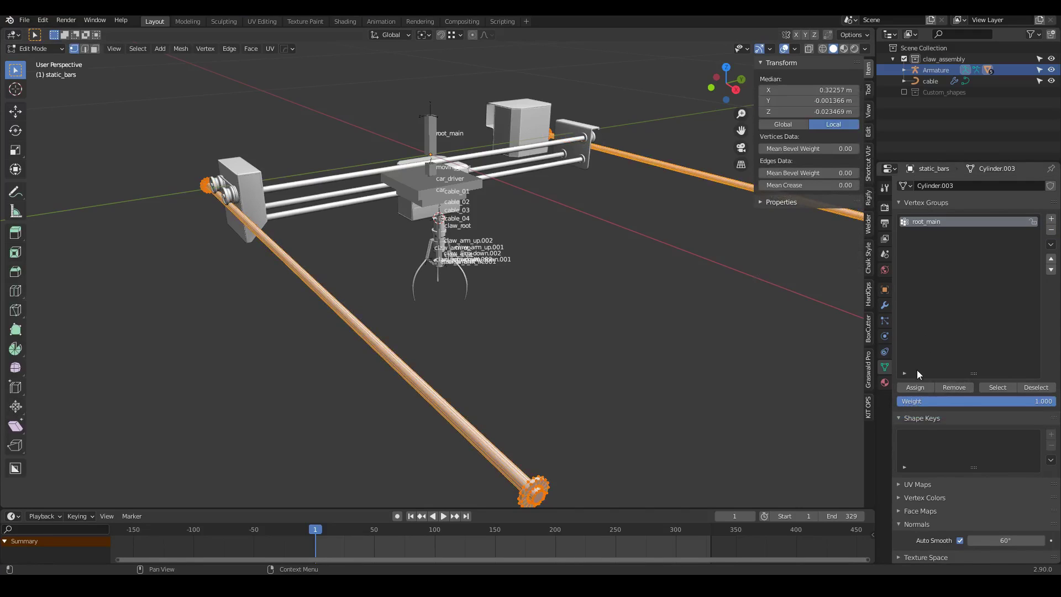
left_click(915, 386)
key("Tab")
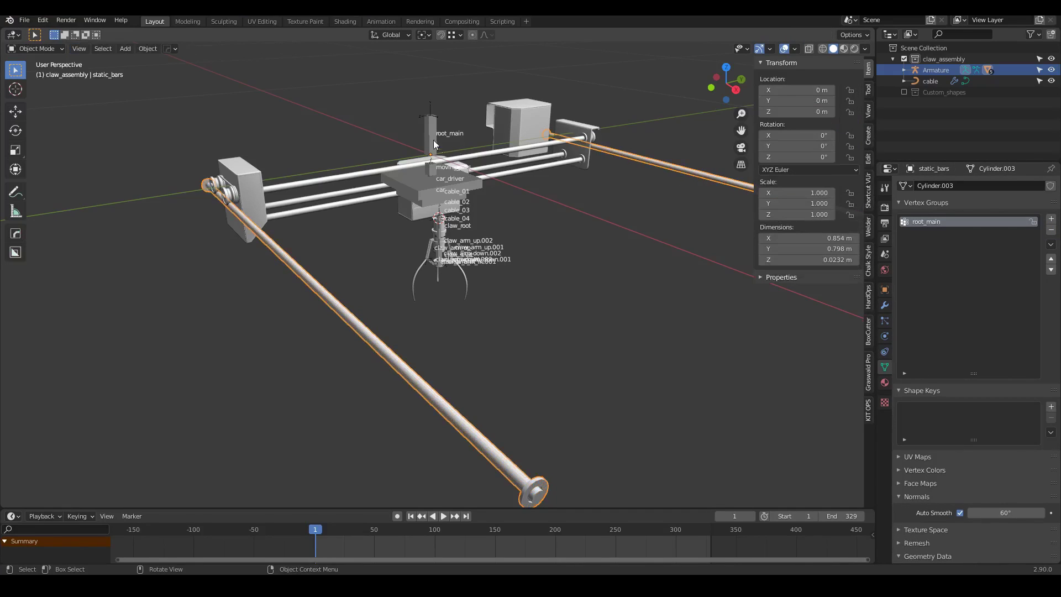
Step: Test-rotate the root_main bone freely to check that the static bars follow the rig
left_click(431, 138)
key("r")
key("r")
right_click(407, 172)
Step: Test-move the car_driver bone along the X axis and freely to check the moving bars and car
middle_click_drag(406, 172, 475, 249, "shift")
left_click(419, 189)
key("g")
key("x")
right_click(677, 265)
middle_click_drag(608, 310, 481, 282)
scroll(470, 303, "up", 4)
middle_click_drag(459, 321, 446, 226, "shift")
scroll(437, 264, "down", 5)
middle_click_drag(439, 266, 431, 232)
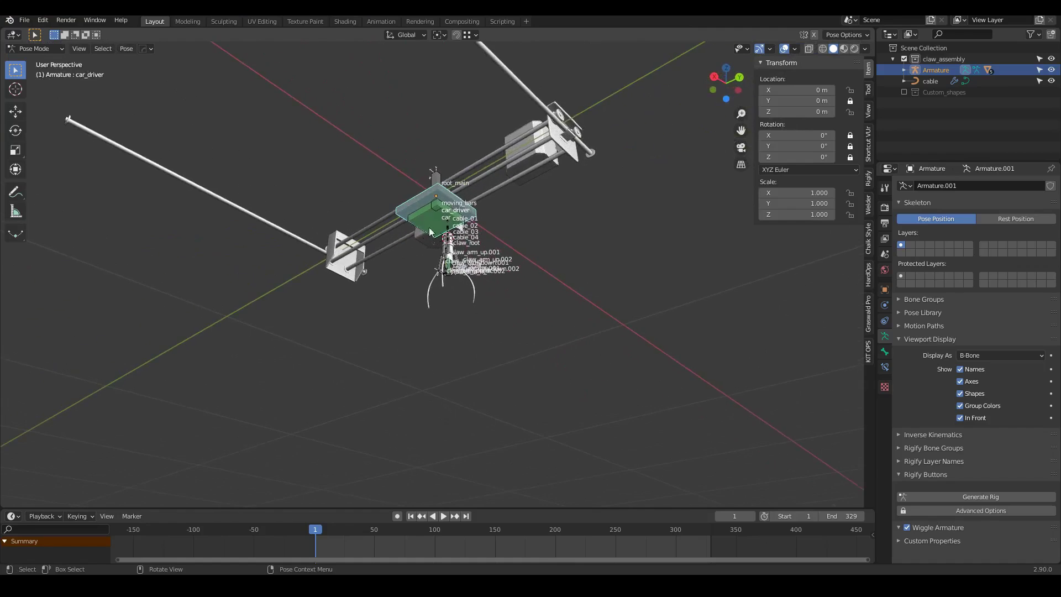
scroll(431, 231, "up", 5)
key("g")
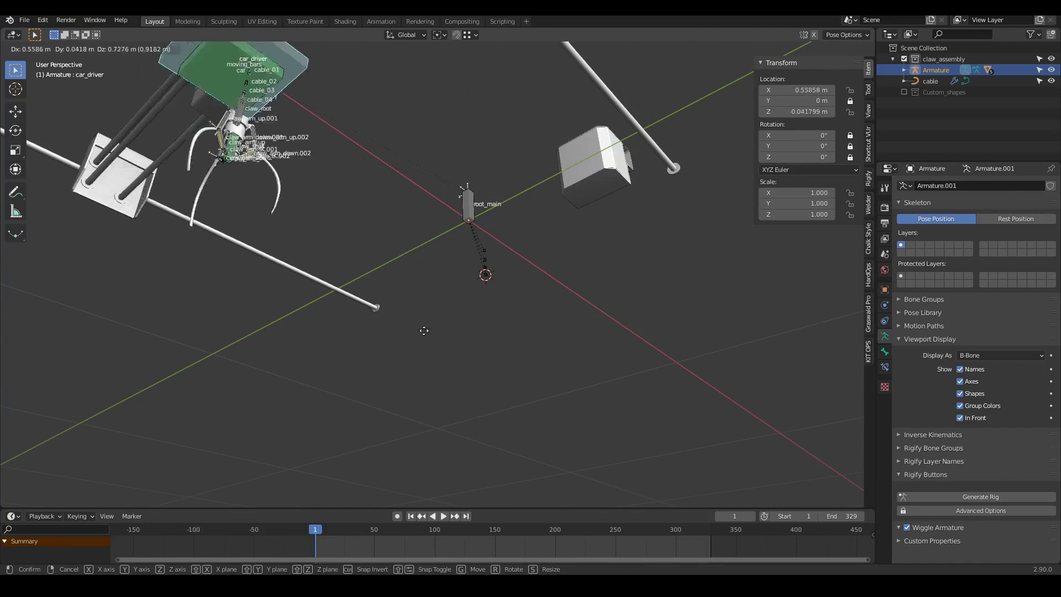
right_click(449, 62)
Step: Test-move the claw_root bone to check how the claw lowers on its cable in solid shading
scroll(486, 310, "up", 4)
middle_click_drag(511, 348, 482, 271)
left_click(461, 231)
middle_click_drag(463, 234, 427, 288)
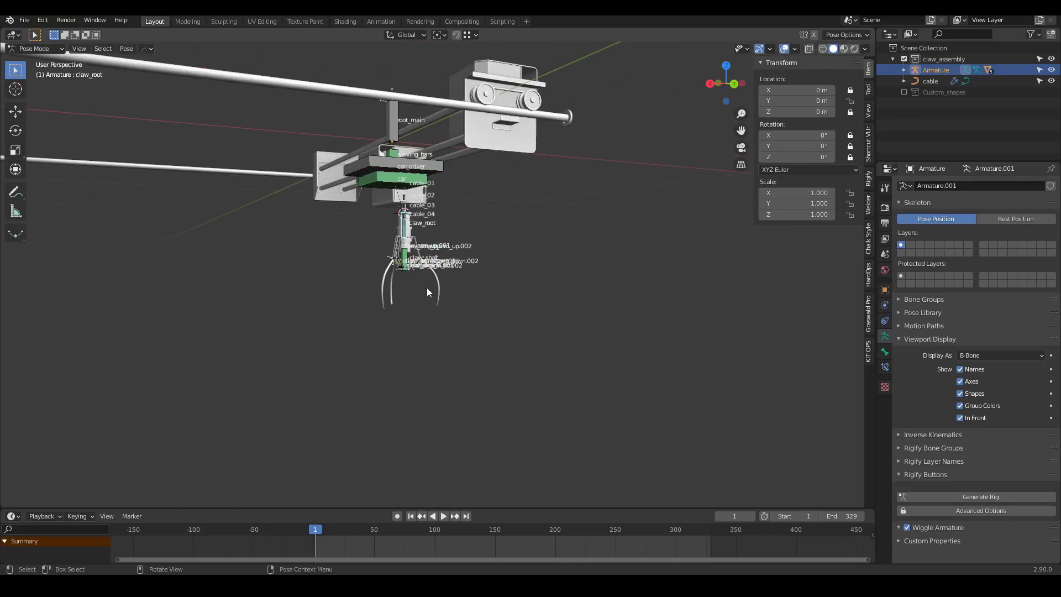
key("g")
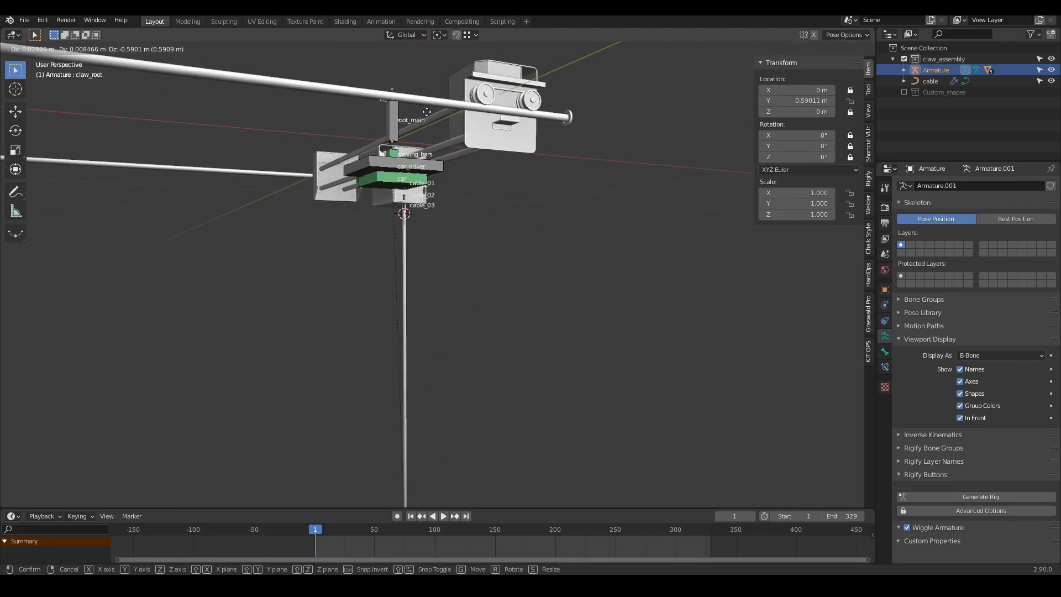
right_click(395, 267)
Step: Test-move the claw_shaft bone to check how it opens and closes the claw arms
scroll(395, 268, "up", 5)
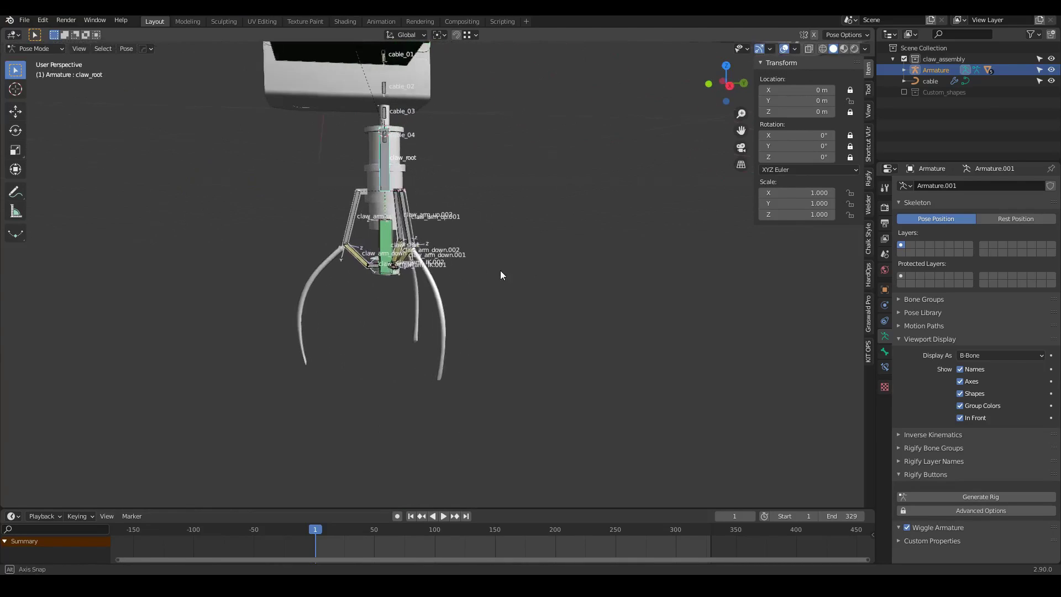
scroll(381, 270, "up", 4)
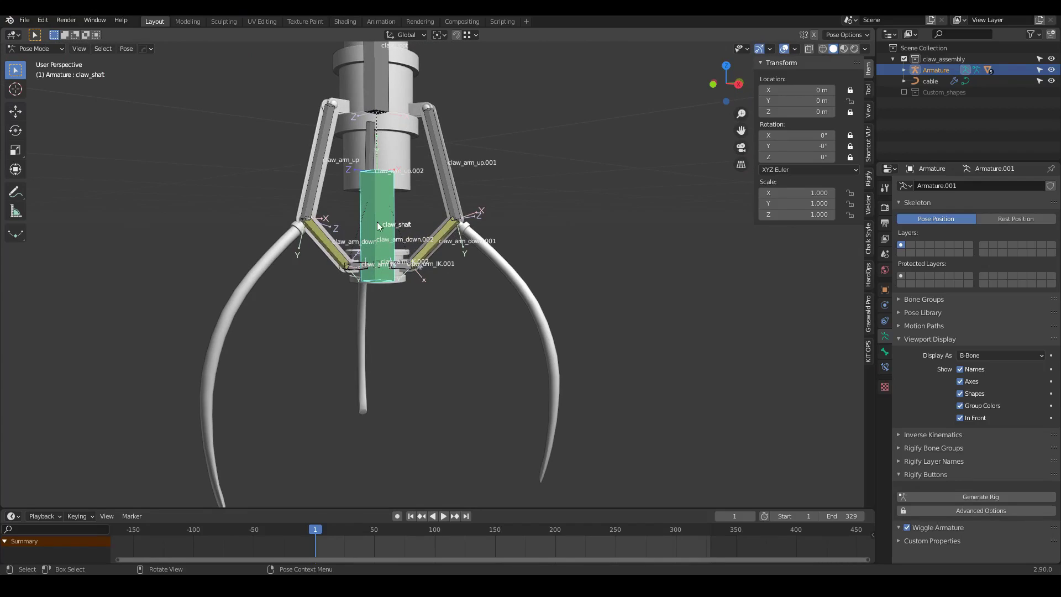
scroll(377, 226, "down", 5)
key("g")
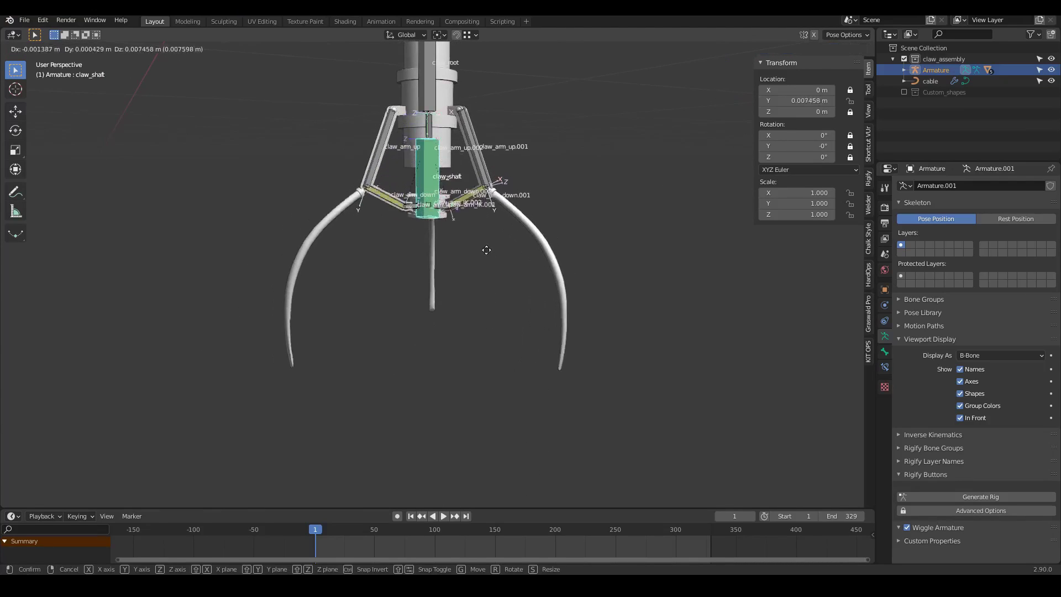
right_click(590, 336)
key("ctrl+z")
Step: Enable the Custom_shapes collection and inspect its arrow, Circle and Circle.002 objects one by one
middle_click_drag(440, 187, 413, 251, "shift")
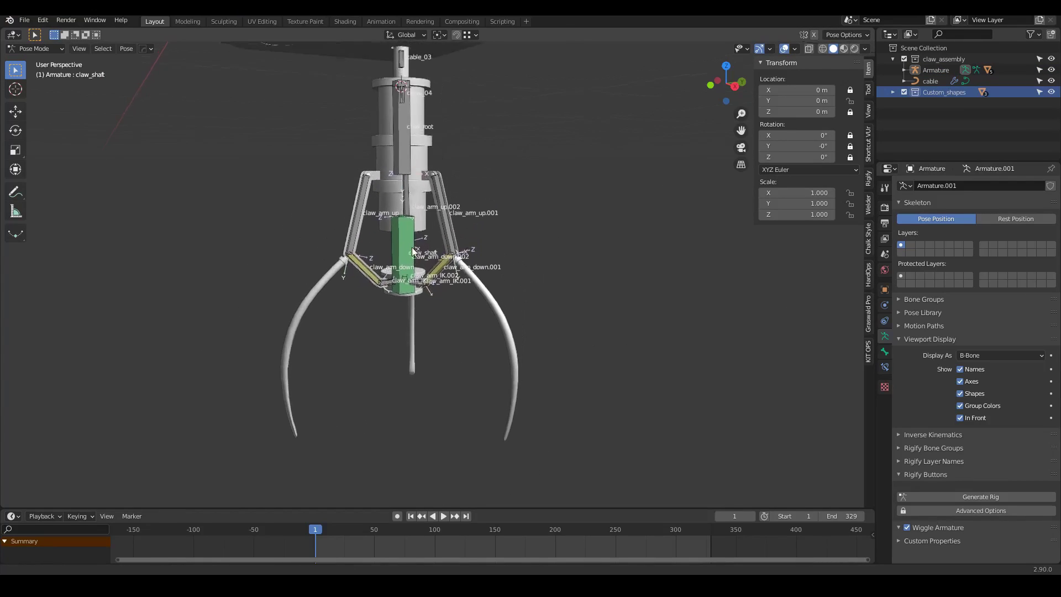
scroll(413, 250, "down", 3)
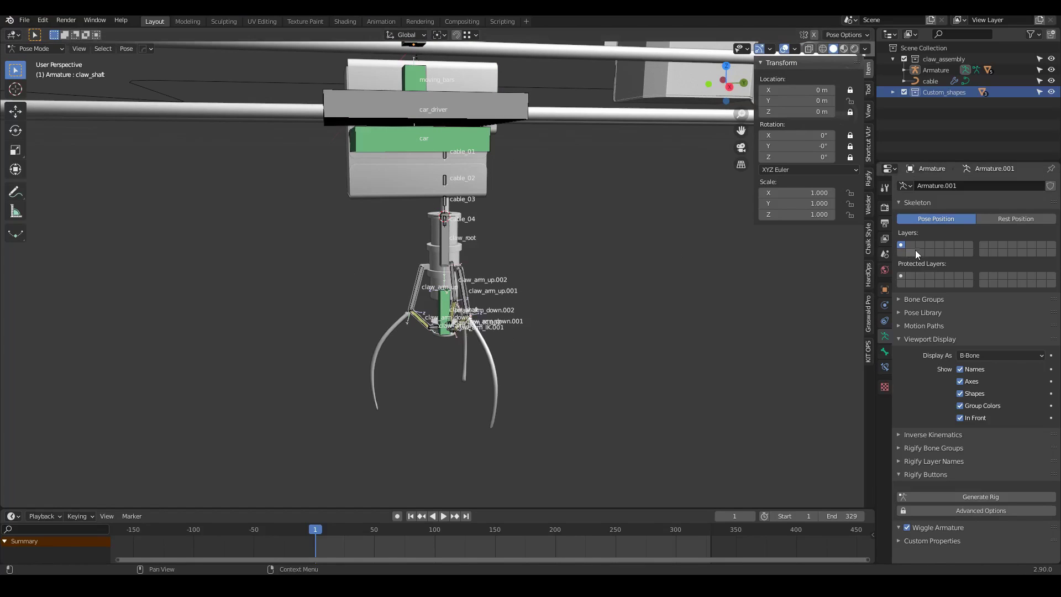
scroll(542, 183, "down", 2)
middle_click_drag(541, 180, 473, 231)
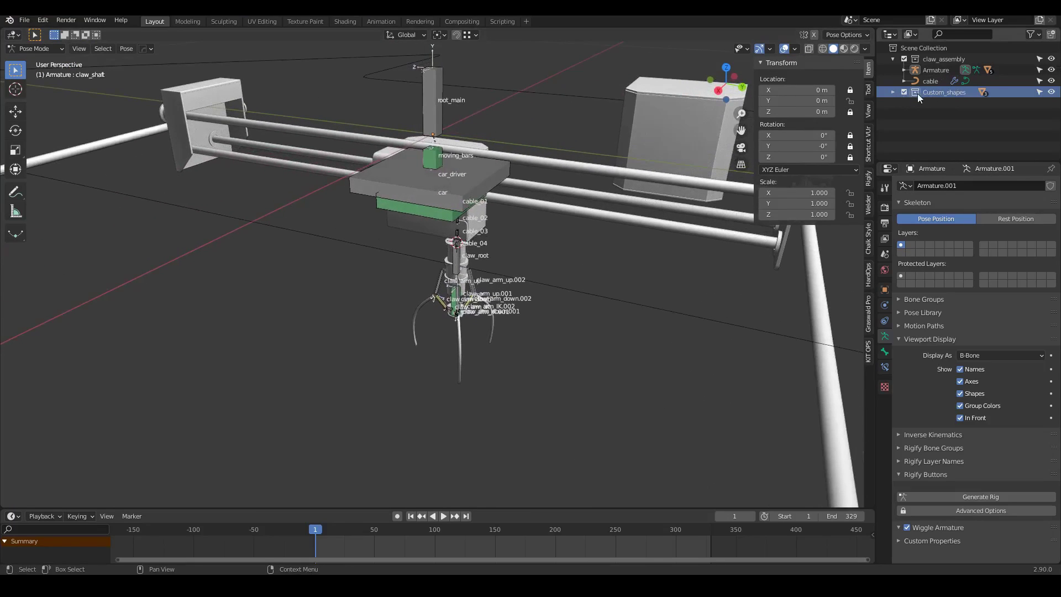
left_click(891, 92)
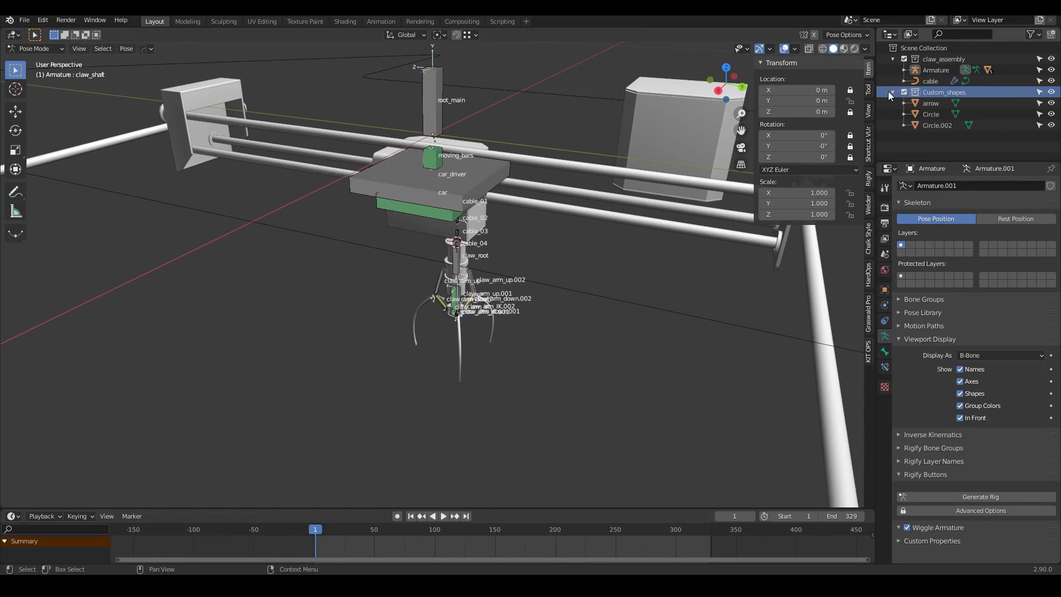
left_click(926, 101)
middle_click_drag(530, 312, 586, 292)
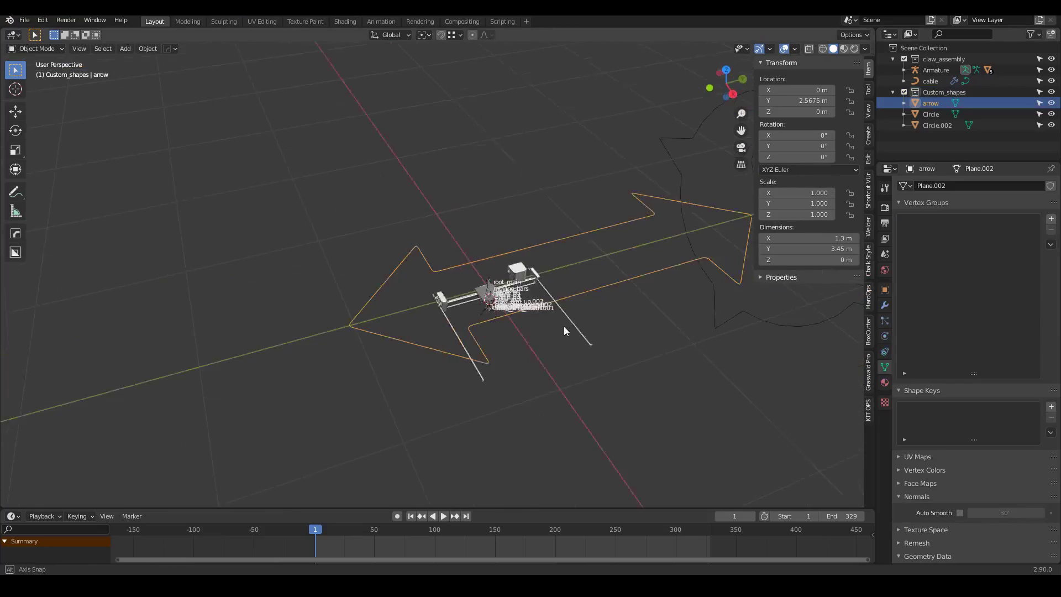
scroll(586, 292, "up", 2)
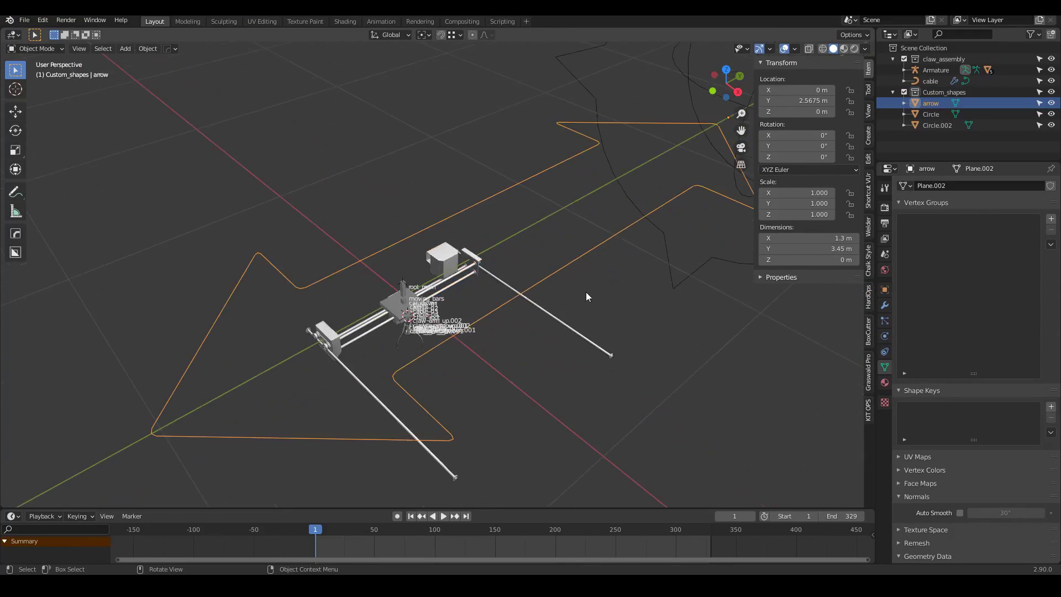
middle_click_drag(583, 243, 361, 318, "shift")
scroll(362, 318, "down", 4)
left_click(930, 115)
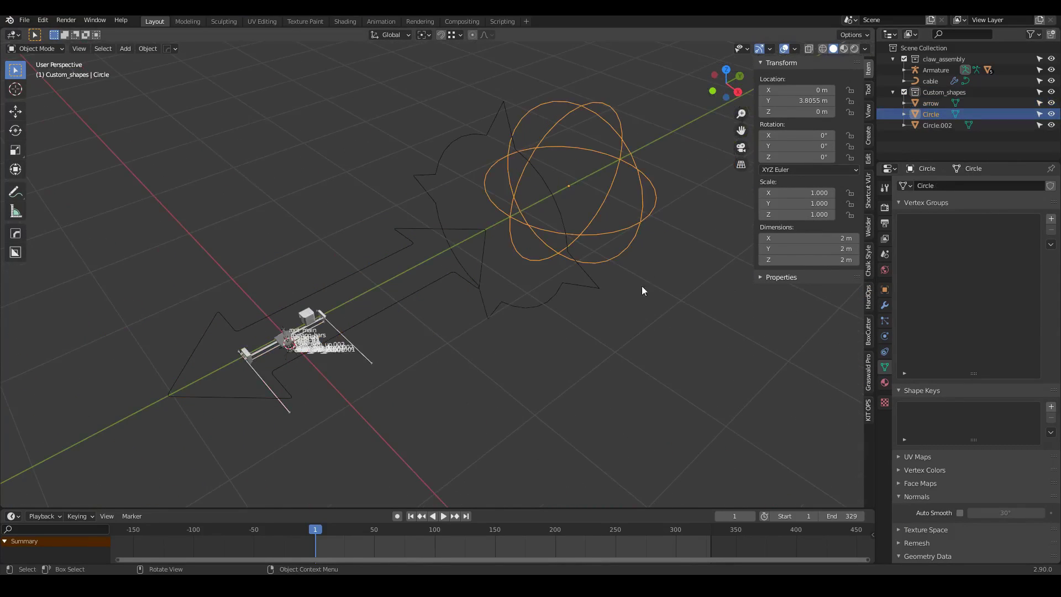
left_click(563, 221)
middle_click_drag(563, 221, 468, 300)
Step: Assign Circle.002 as the custom shape object of the car_driver bone in Pose Mode
scroll(377, 310, "up", 10)
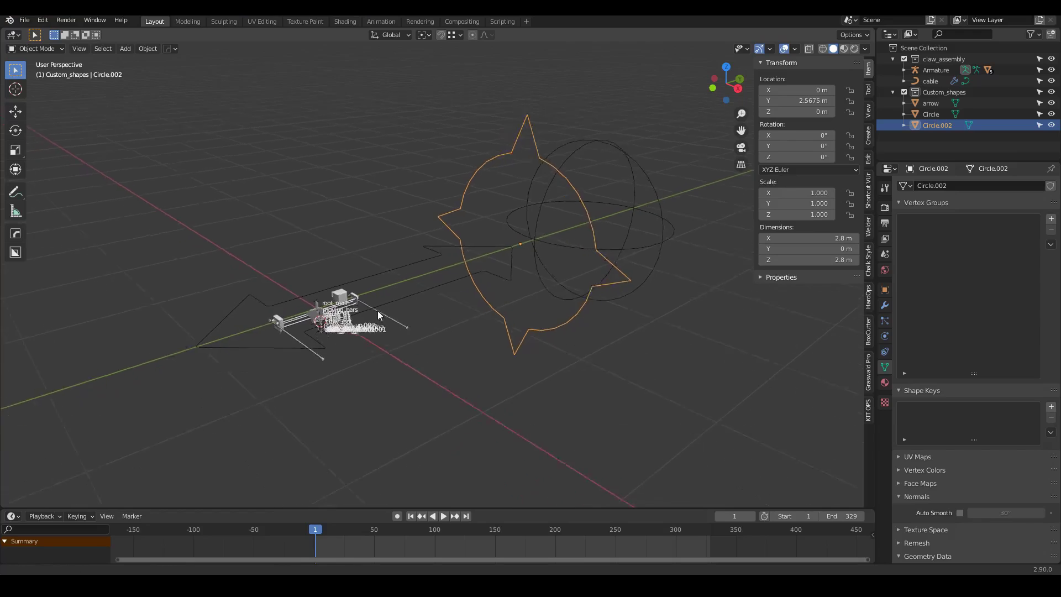
scroll(394, 220, "up", 3)
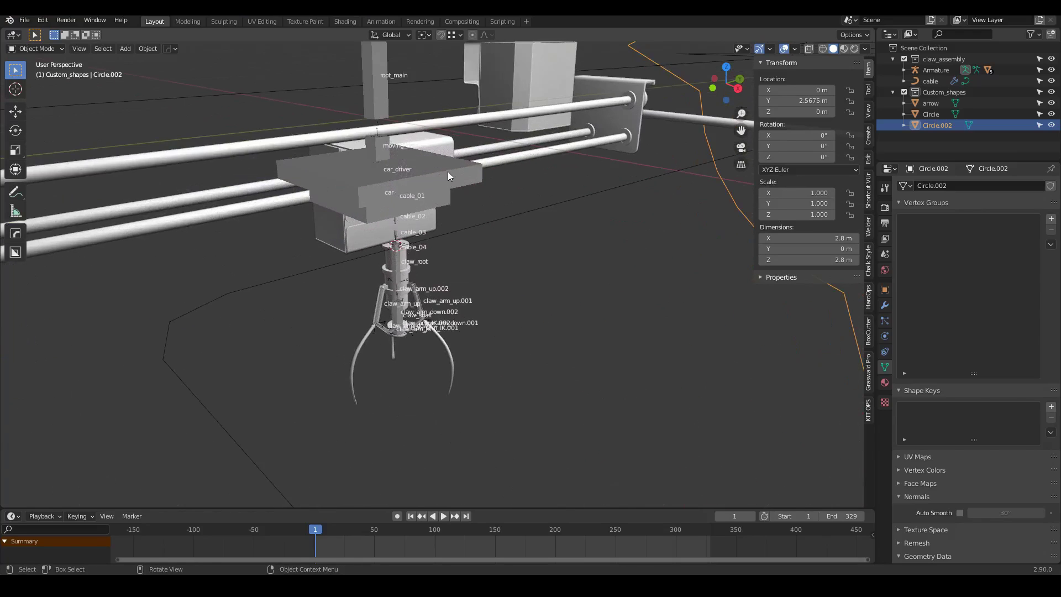
left_click(448, 171)
key("ctrl+Tab")
middle_click_drag(428, 179, 412, 292)
scroll(367, 337, "down", 7)
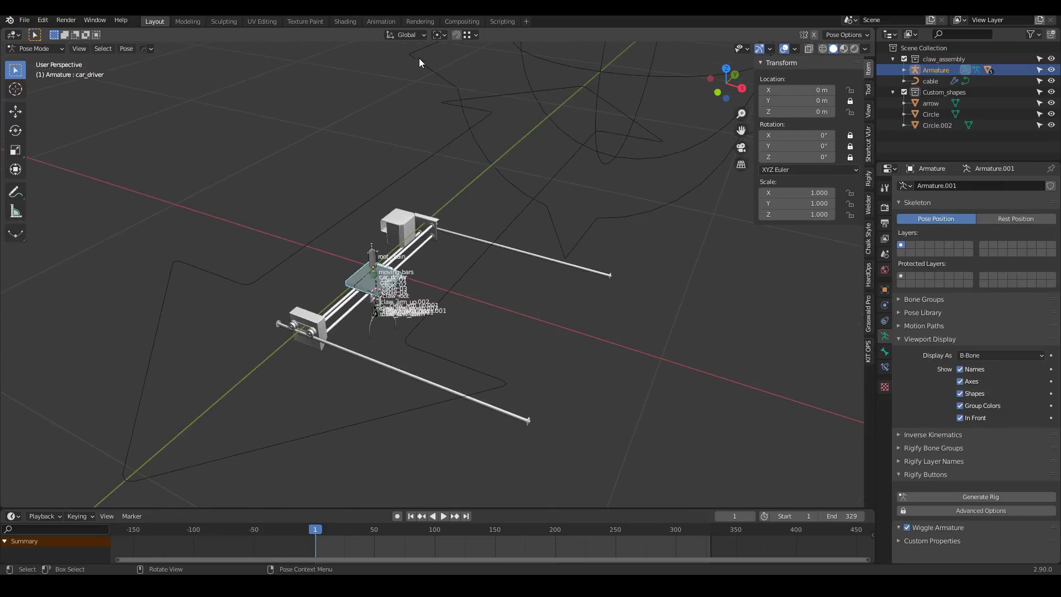
left_click(884, 352)
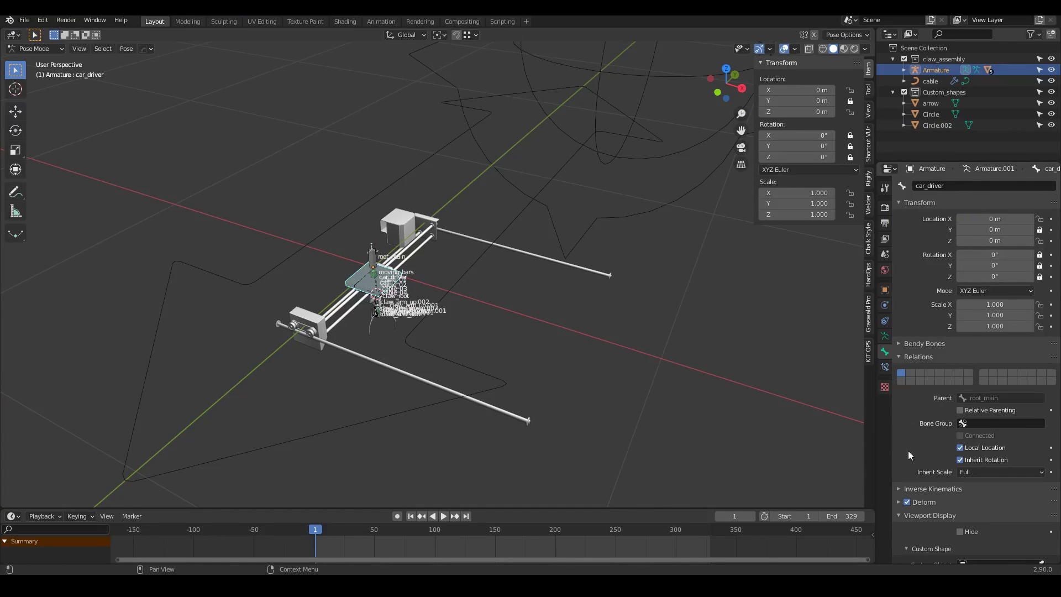
scroll(909, 449, "down", 5)
scroll(928, 442, "down", 2)
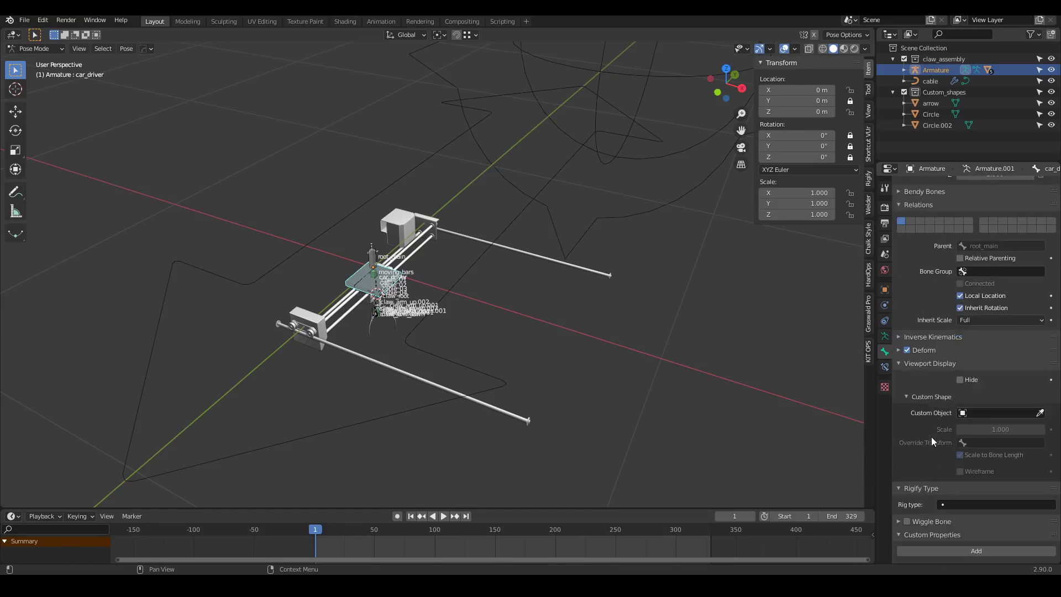
scroll(903, 402, "up", 4)
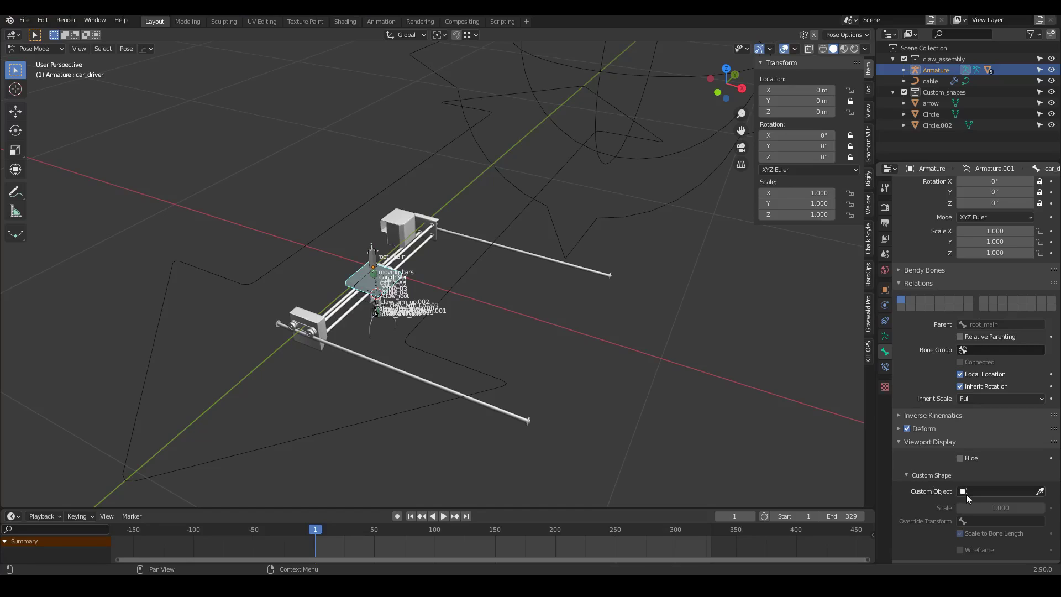
left_click(1039, 491)
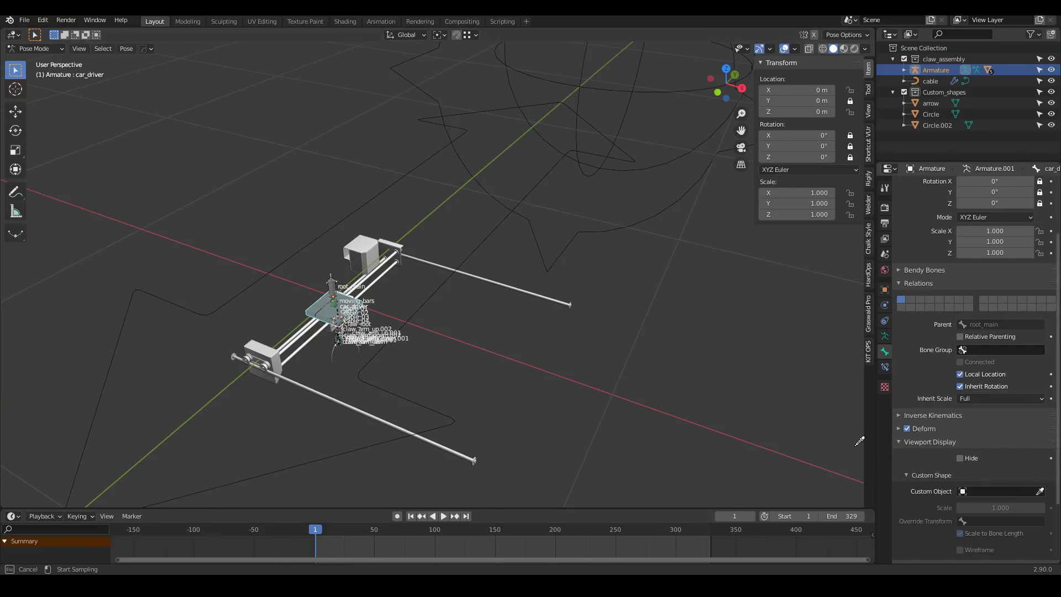
left_click(420, 84)
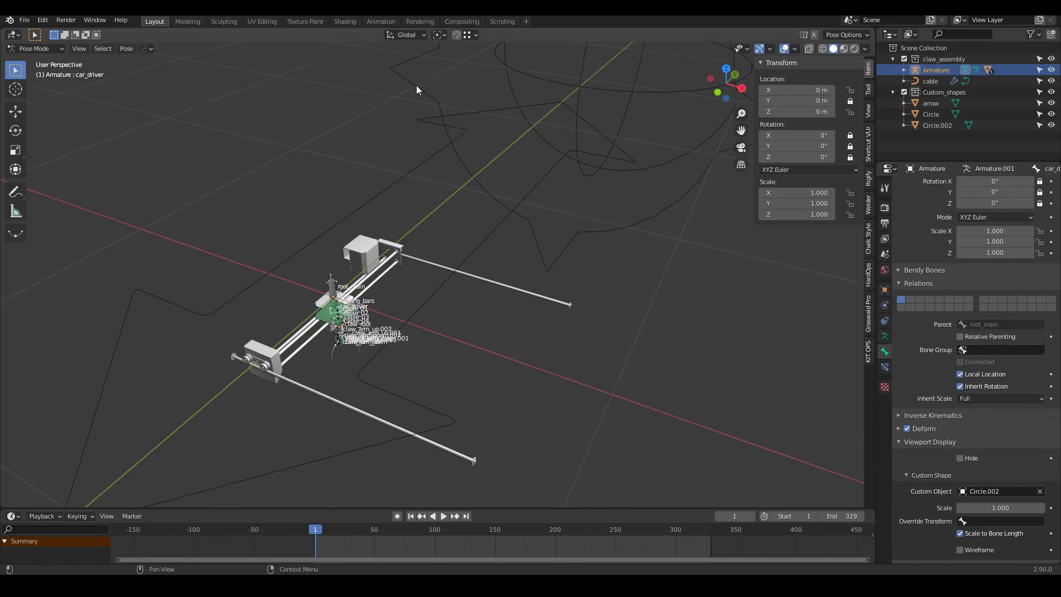
Step: Set the car_driver bone's custom shape scale to 4.750 and test-move the bone
scroll(350, 309, "up", 5)
middle_click_drag(350, 313, 451, 293)
scroll(446, 260, "down", 2)
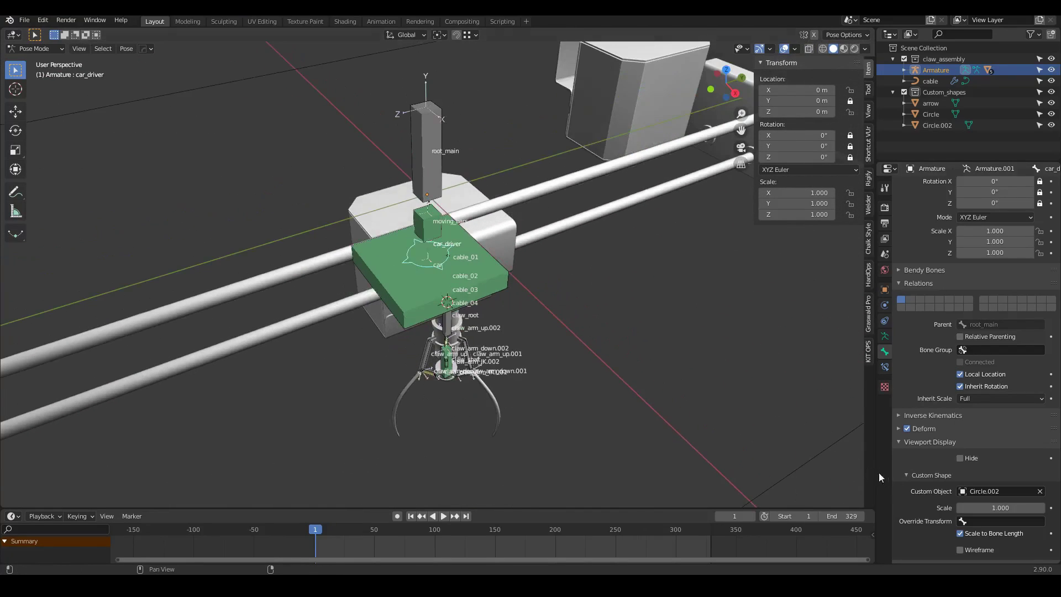
left_click_drag(979, 509, 1038, 509)
scroll(393, 294, "down", 3)
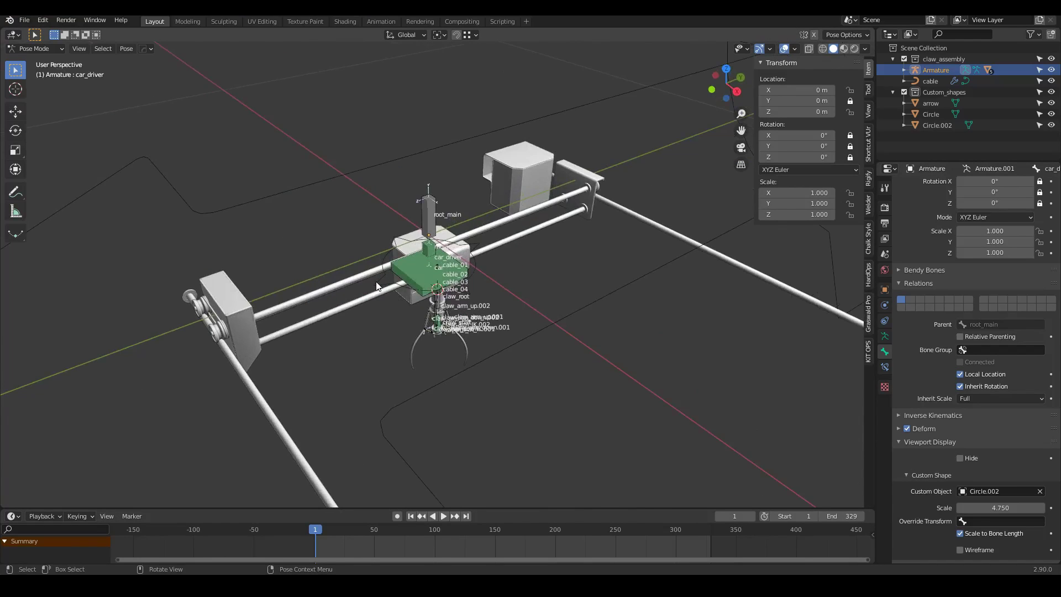
middle_click_drag(377, 285, 410, 348)
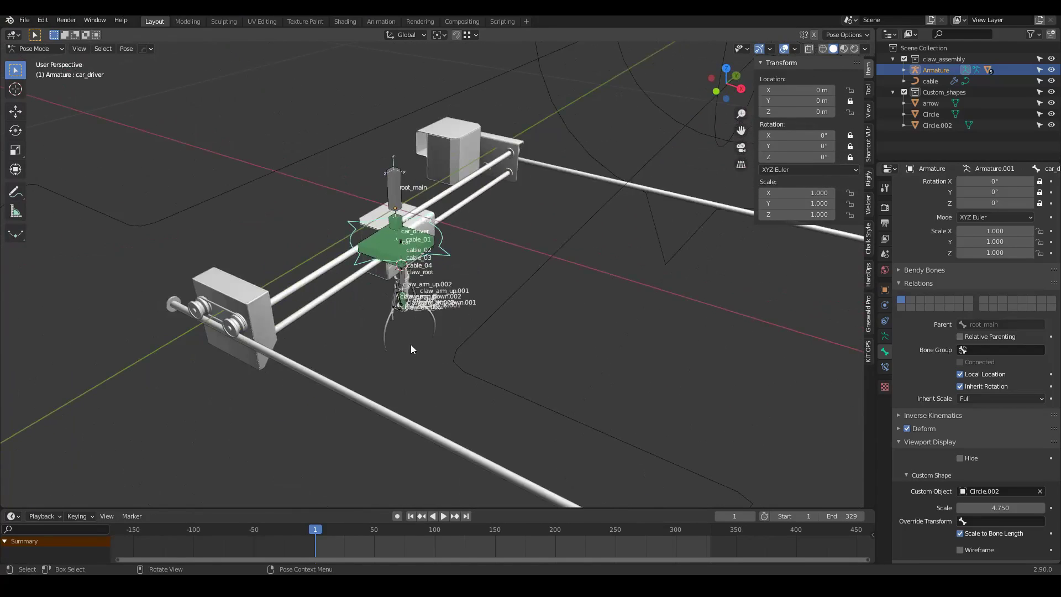
key("g")
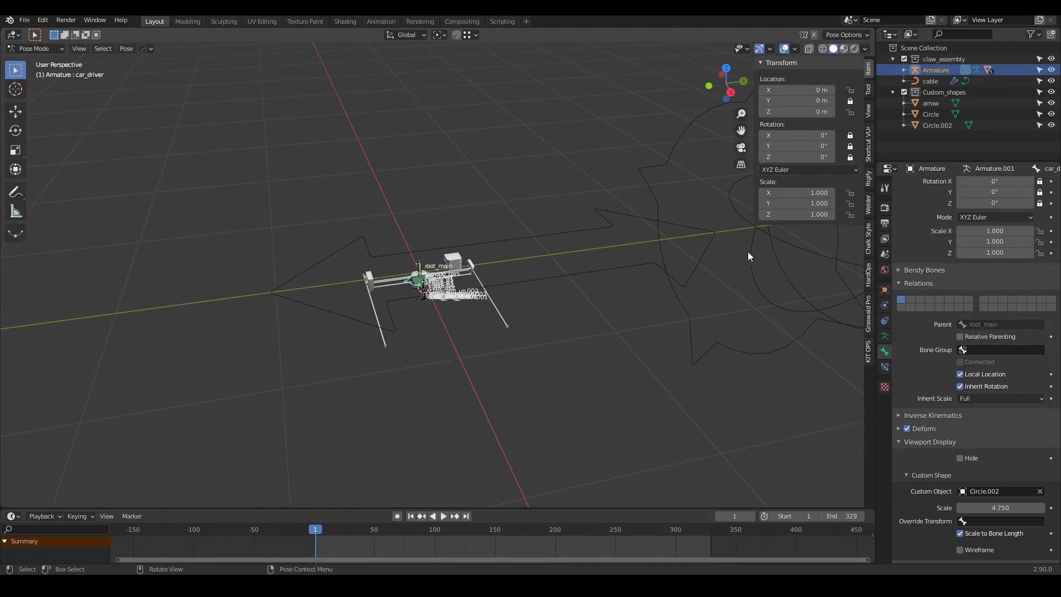
Step: Assign the Circle object as the custom shape of the claw_root bone
scroll(415, 337, "up", 5)
scroll(390, 209, "up", 5)
middle_click_drag(387, 210, 476, 172)
left_click(459, 303)
scroll(419, 309, "down", 6)
middle_click_drag(418, 307, 402, 306)
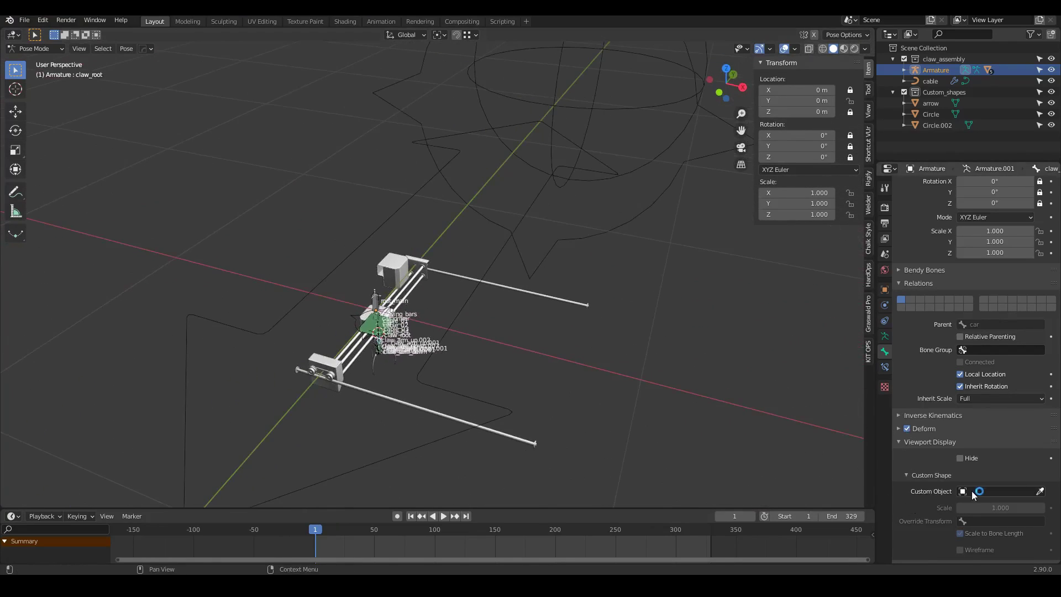
left_click(1039, 491)
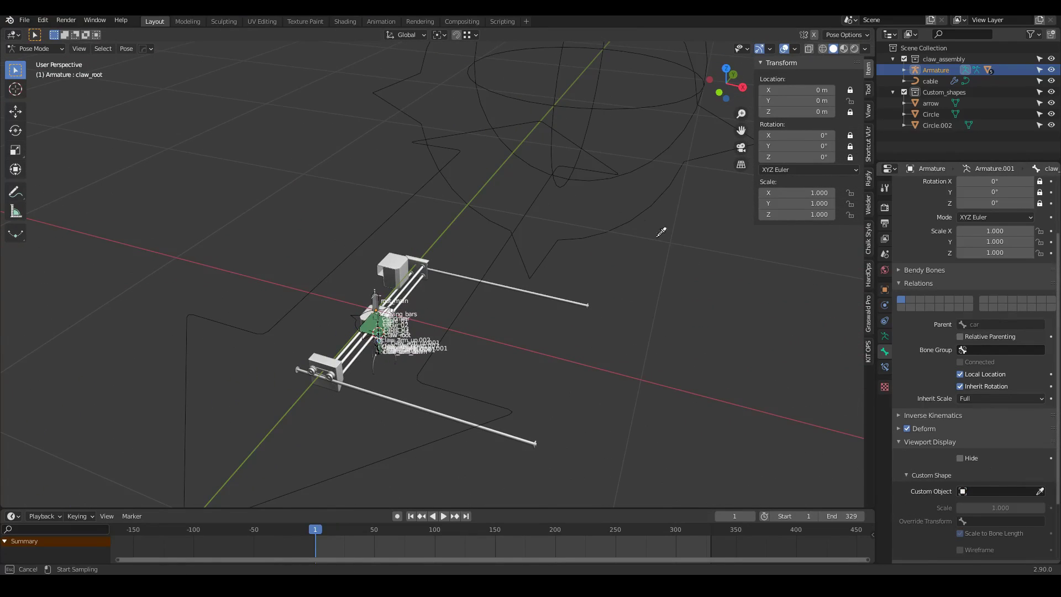
left_click(655, 107)
Step: Scale the claw_root bone's custom shape to 0.470
key("KP_Decimal")
middle_click_drag(655, 108, 569, 58)
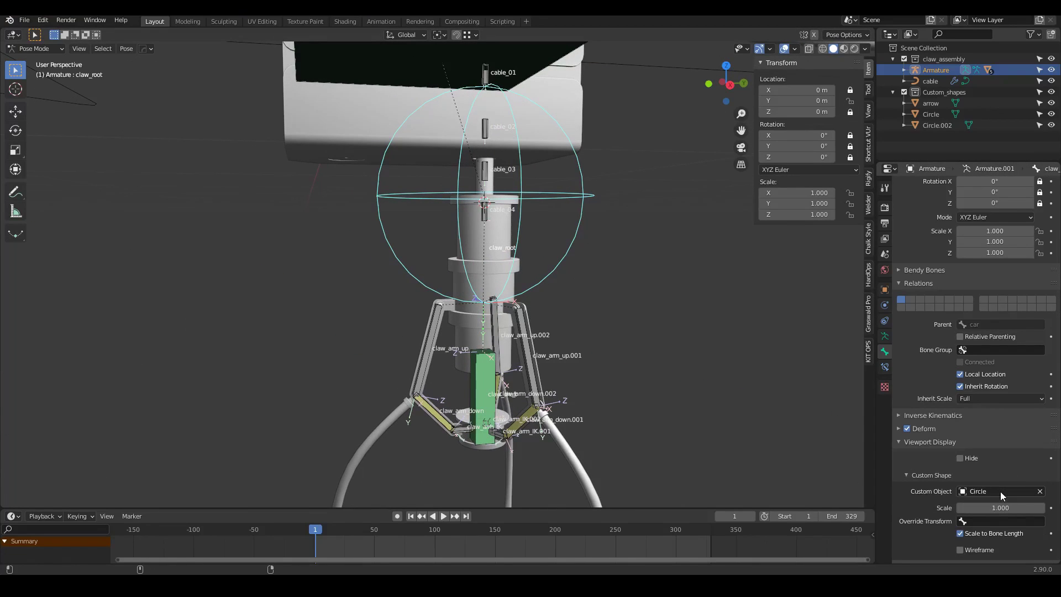
left_click_drag(1000, 507, 945, 507)
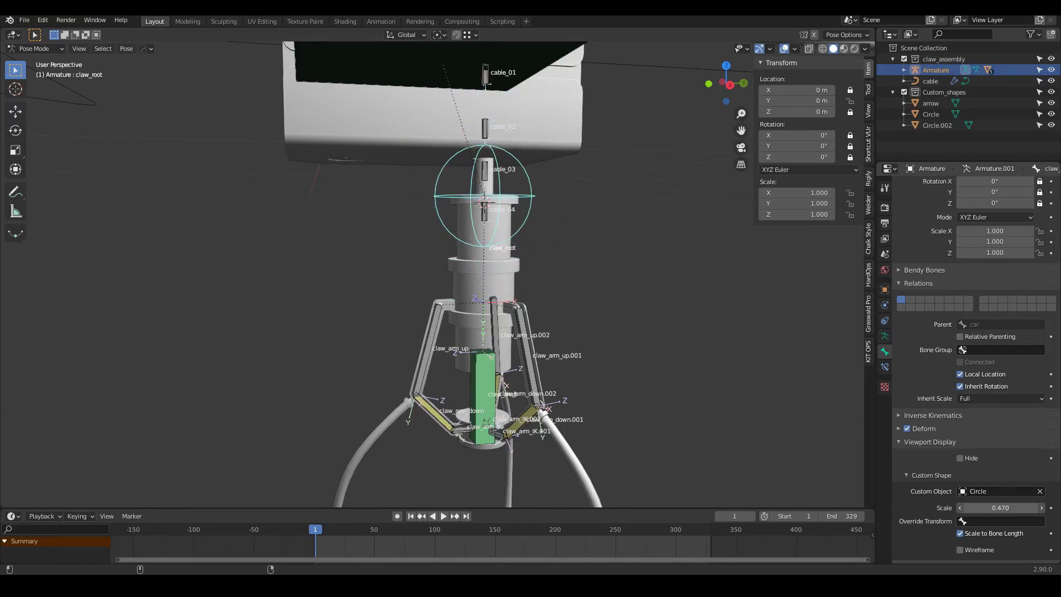
Step: Select all vertices of the Circle shape in Edit Mode and try moving them along the Y axis
scroll(505, 265, "down", 5)
middle_click_drag(492, 265, 433, 343, "shift")
scroll(428, 294, "down", 9)
middle_click_drag(420, 294, 458, 290)
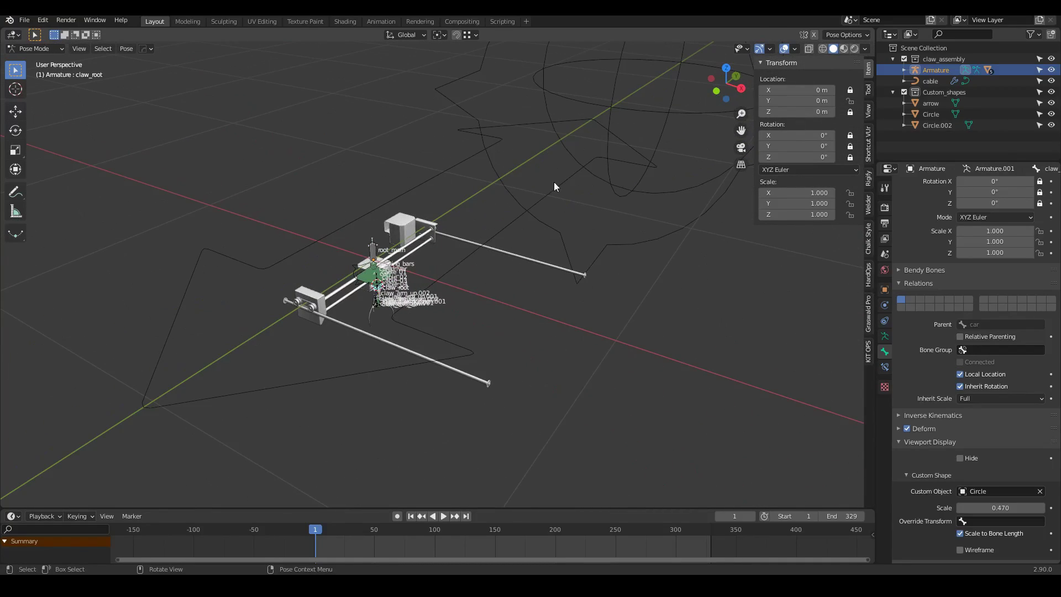
left_click(579, 101)
middle_click_drag(589, 281, 525, 288)
scroll(525, 289, "down", 5)
middle_click_drag(354, 282, 433, 326, "shift")
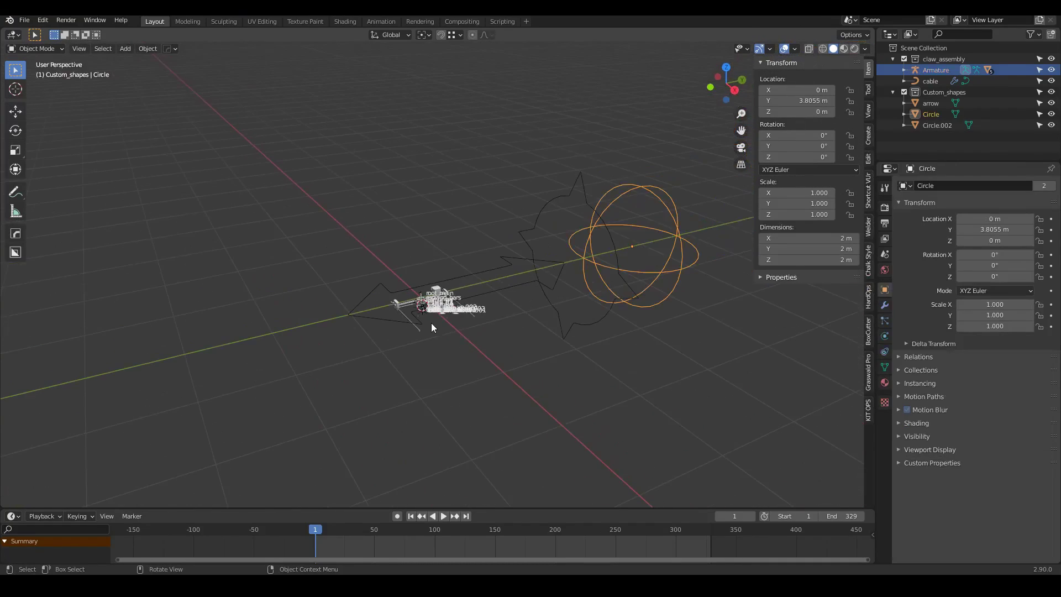
key("Tab")
scroll(716, 293, "up", 2)
key("alt+a")
key("a")
key("g")
key("y")
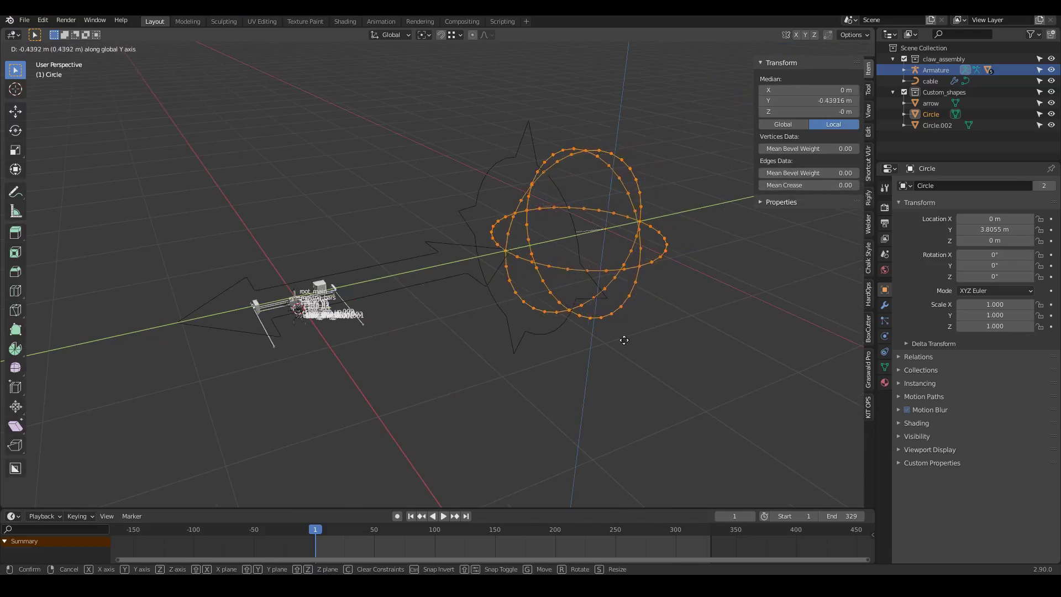
right_click(684, 266)
Step: Move the Circle mesh's vertices along the Y axis so claw_root's sphere surrounds the claw's upper cylinder
scroll(296, 317, "up", 10)
middle_click_drag(299, 318, 481, 280)
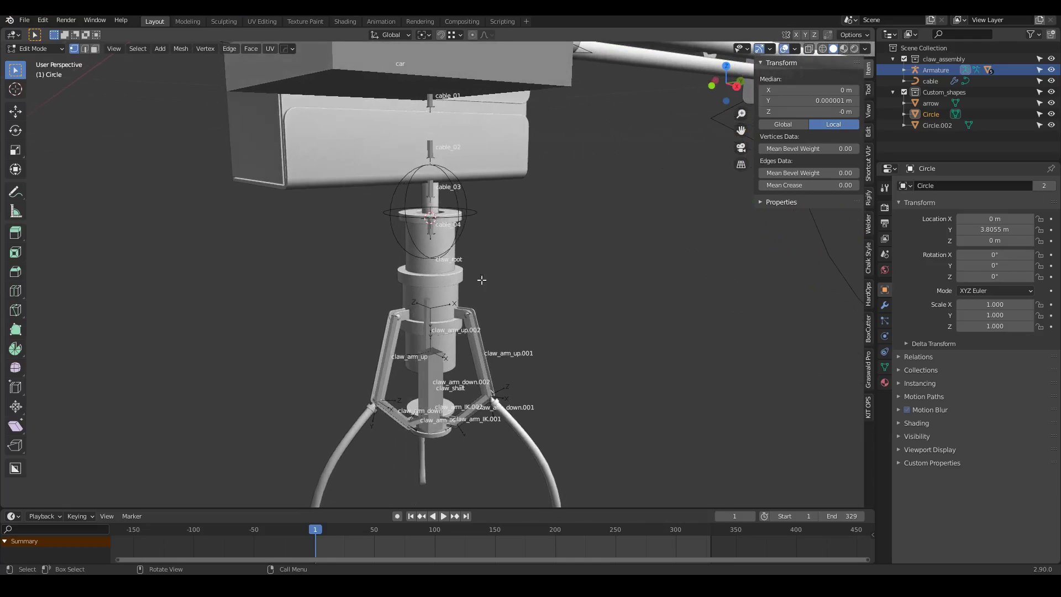
middle_click_drag(625, 298, 562, 240)
middle_click_drag(422, 229, 514, 289)
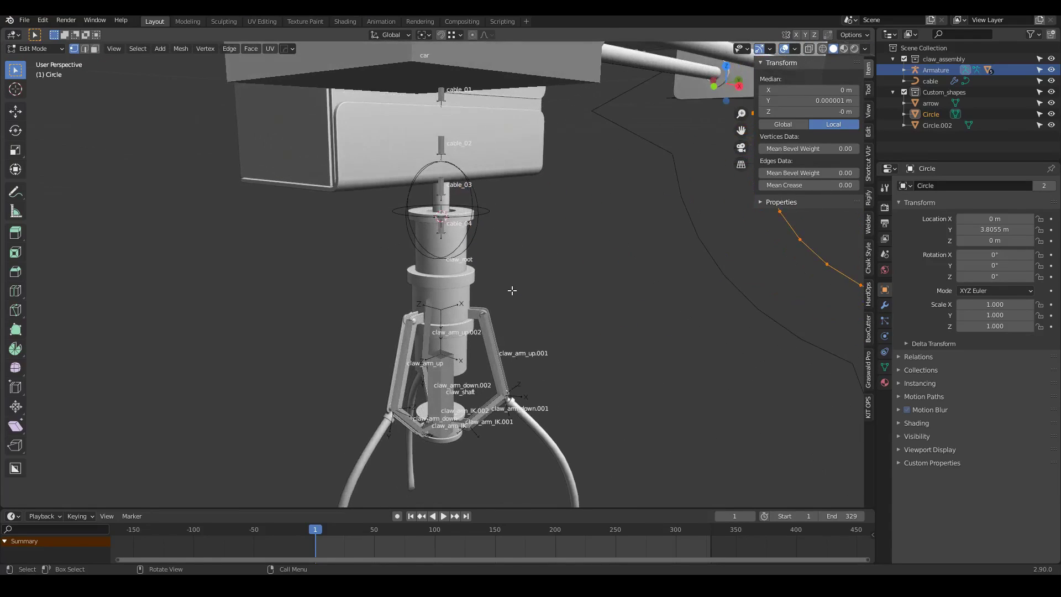
key("g")
key("y")
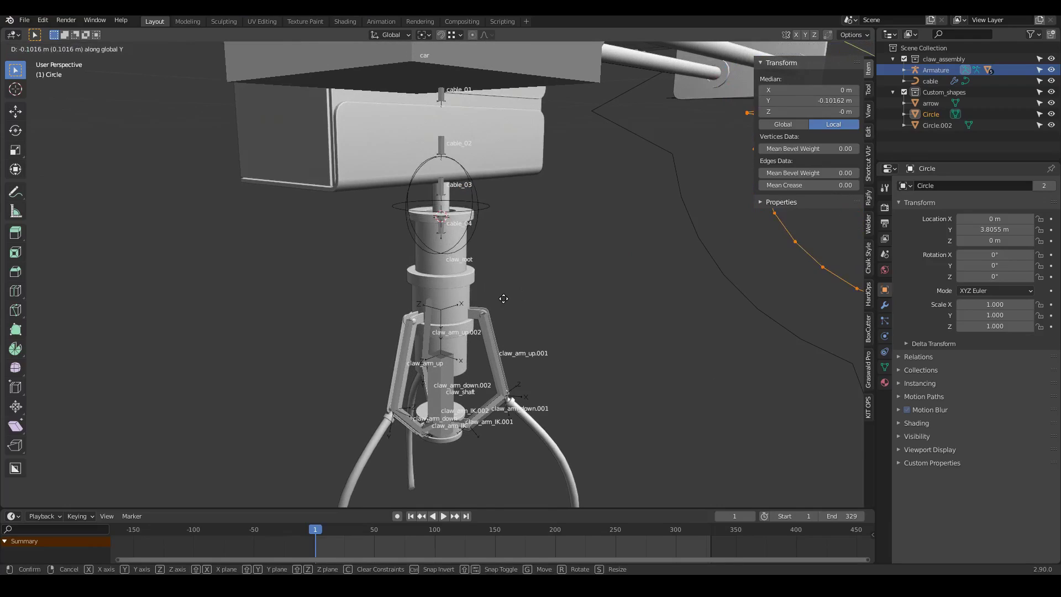
left_click(722, 234)
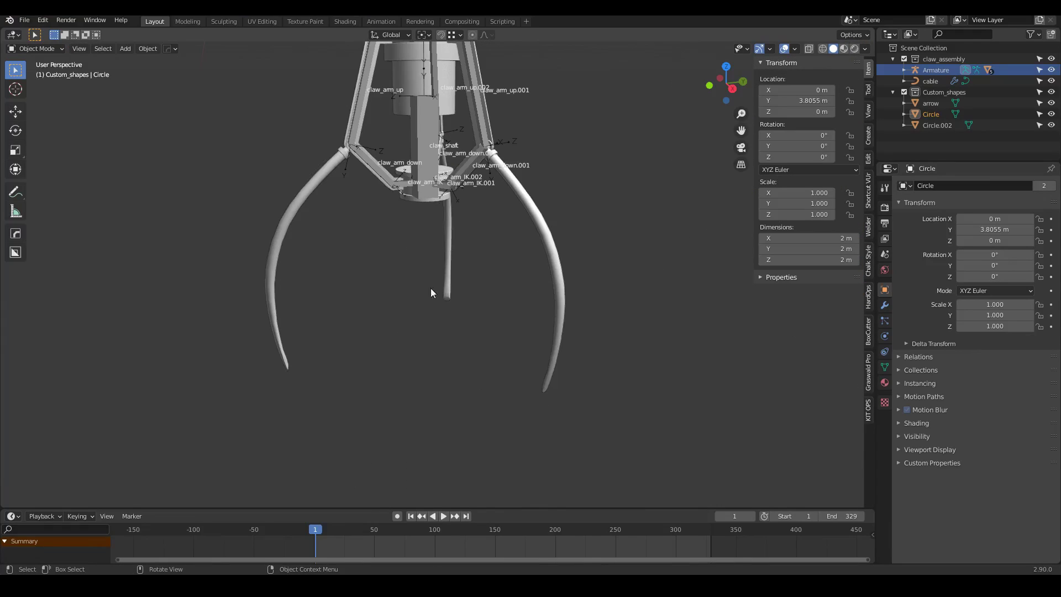
Step: Assign the arrow object as the custom shape of the claw_shaft bone
mouse_move(433, 291)
middle_mouse_down()
mouse_move(437, 501)
mouse_move(439, 309)
middle_mouse_up()
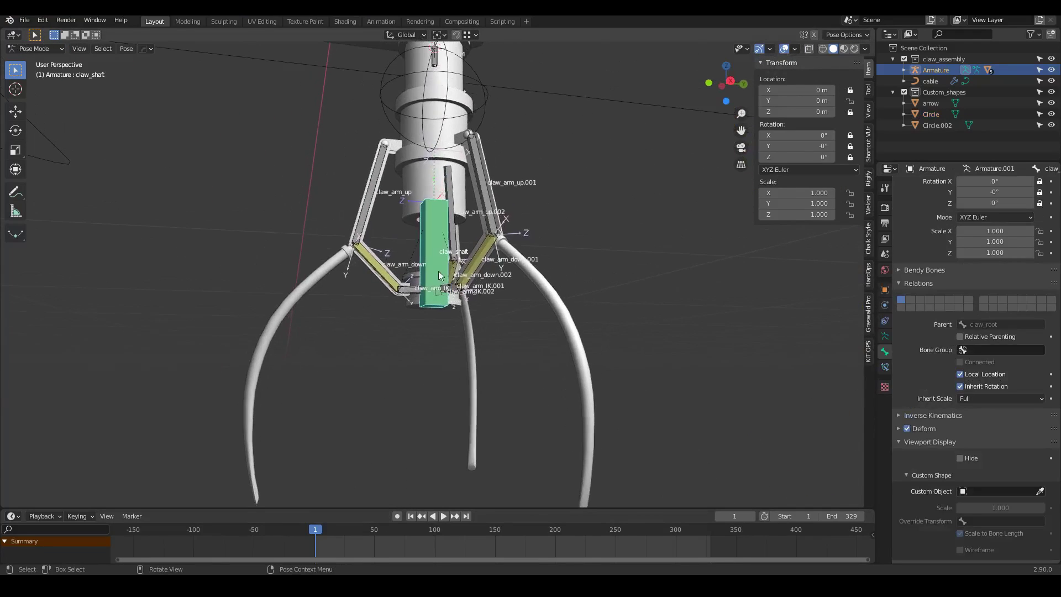
scroll(439, 275, "down", 10)
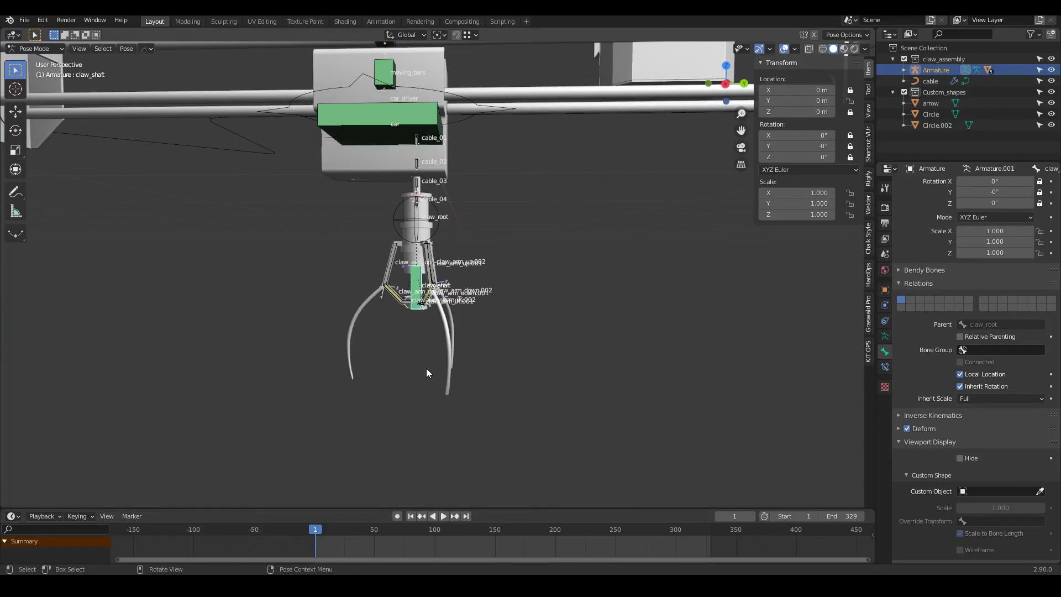
middle_click_drag(439, 276, 416, 356)
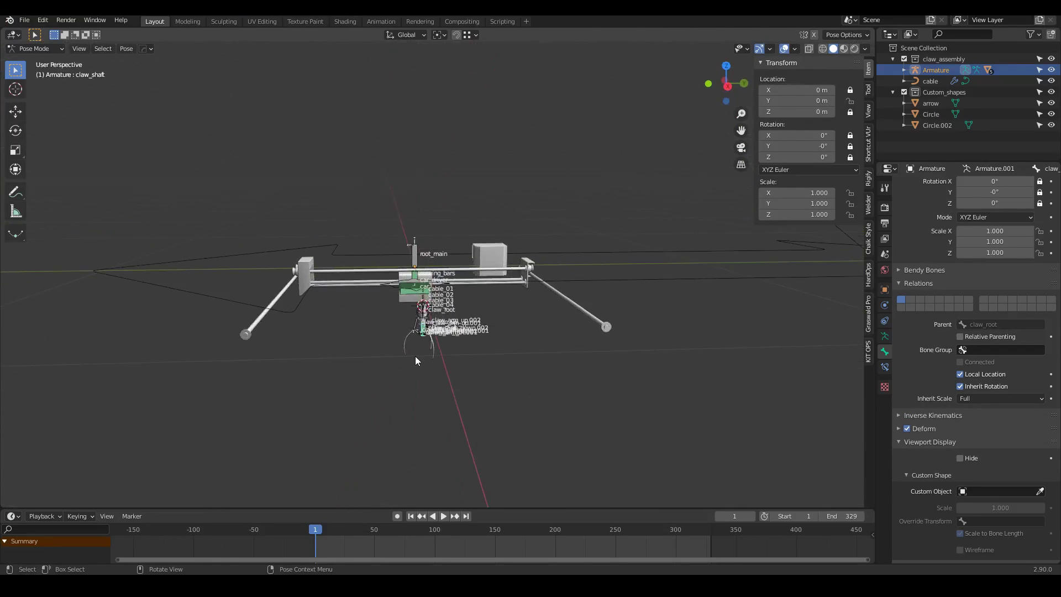
scroll(416, 353, "up", 6)
scroll(422, 297, "down", 6)
middle_click_drag(422, 297, 518, 328)
left_click(1039, 491)
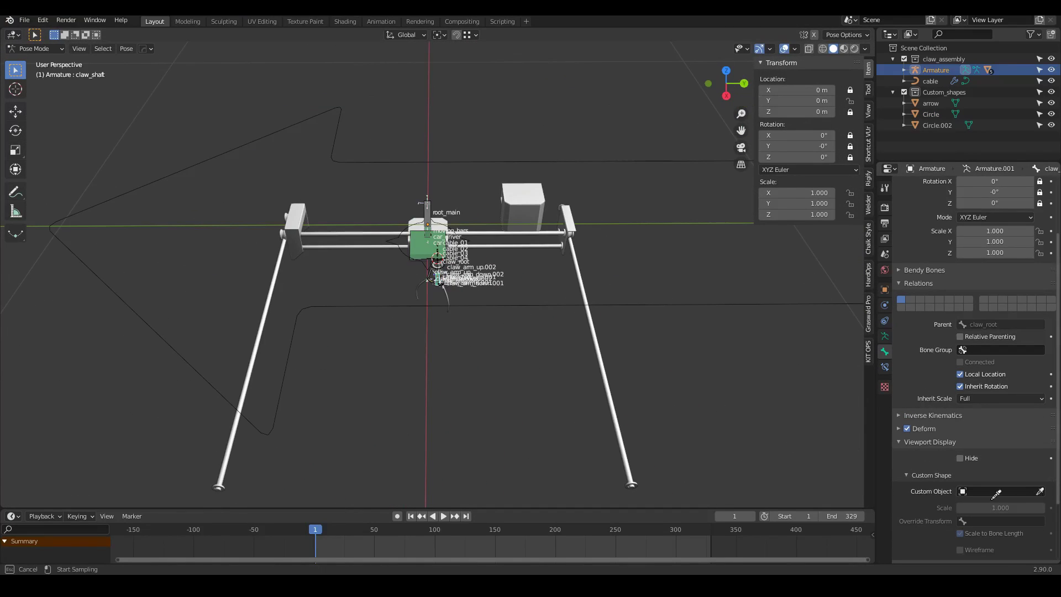
left_click(178, 339)
Step: Scale the claw_shaft bone's custom shape to 0.400
scroll(502, 355, "up", 6)
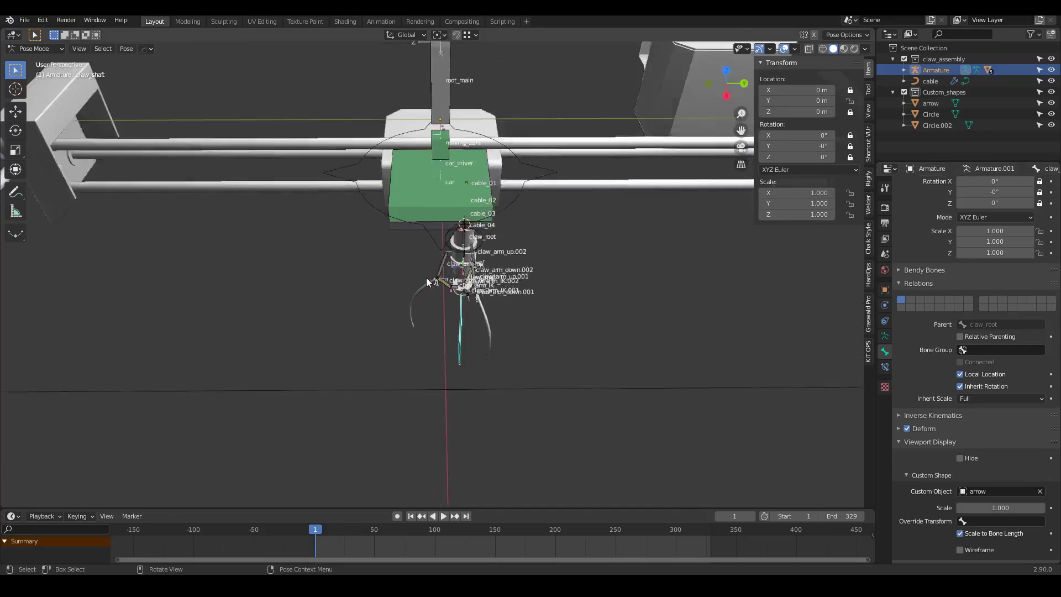
middle_click_drag(502, 356, 492, 320)
left_click_drag(1001, 507, 978, 507)
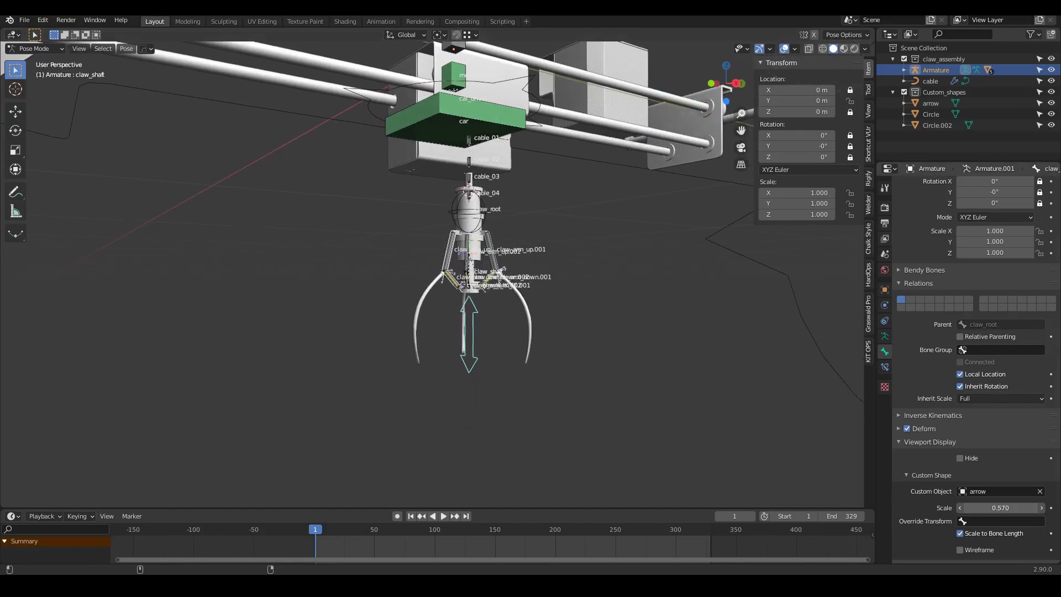
Step: Exclude the Custom_shapes collection from the view layer so only the rig and its control shapes remain
middle_click_drag(400, 296, 386, 325)
scroll(386, 324, "down", 3)
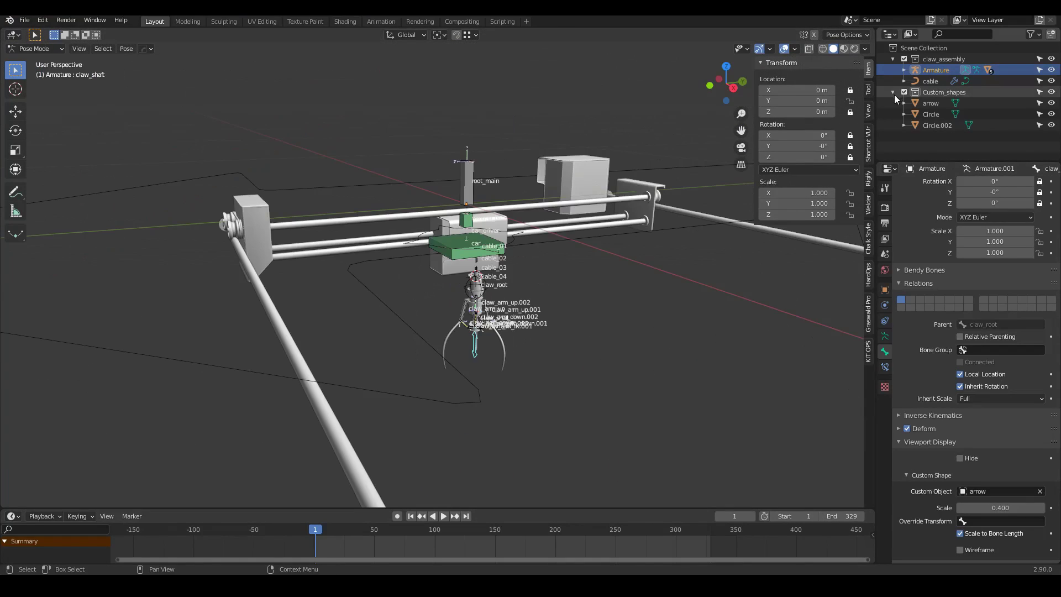
left_click(904, 92)
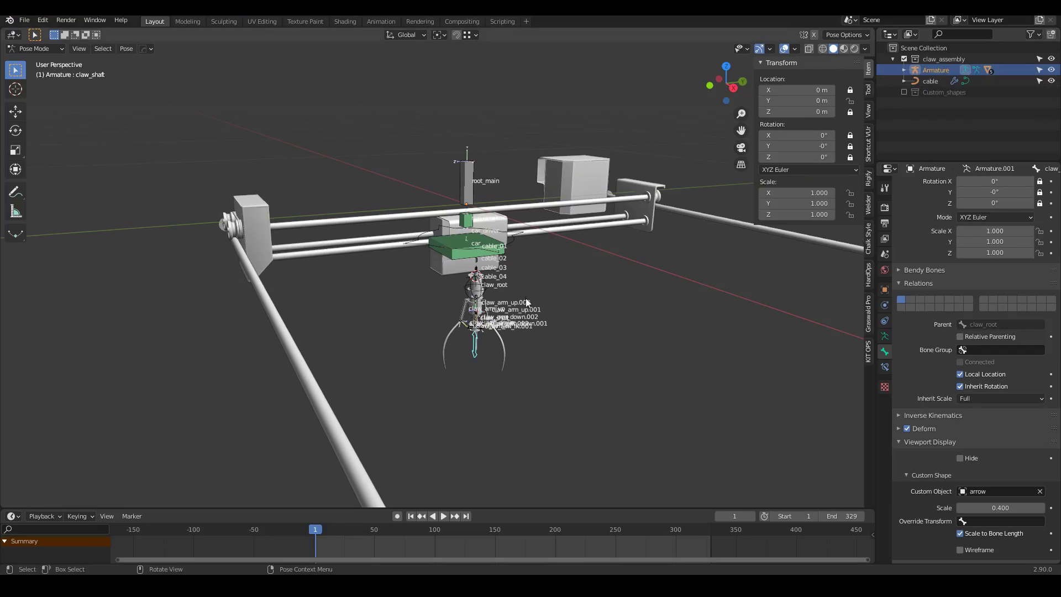
middle_click_drag(544, 342, 468, 316)
scroll(473, 393, "up", 5)
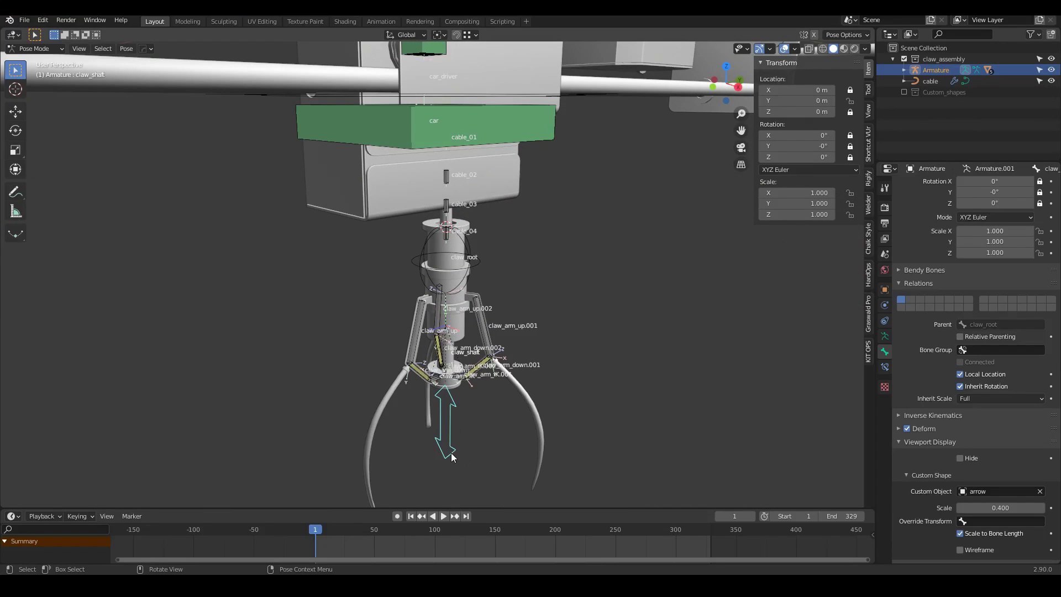
Step: Move every bone except claw_shaft, claw_root and car_driver to the first bone layer of the second layer block
left_click(411, 265, "shift")
scroll(486, 422, "down", 3)
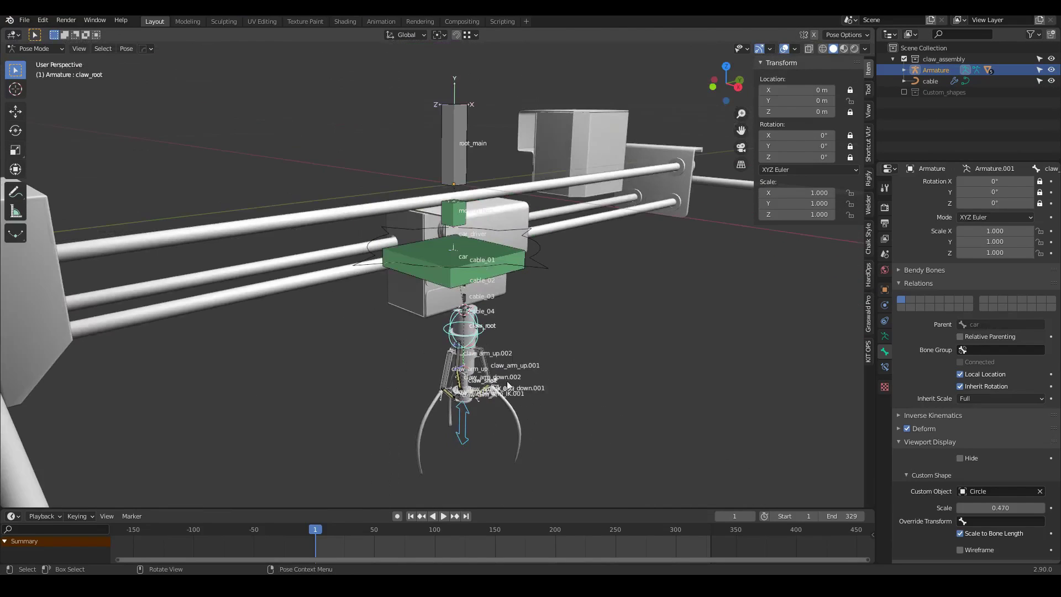
left_click(543, 268, "shift")
middle_click_drag(528, 287, 711, 271)
left_click(885, 337)
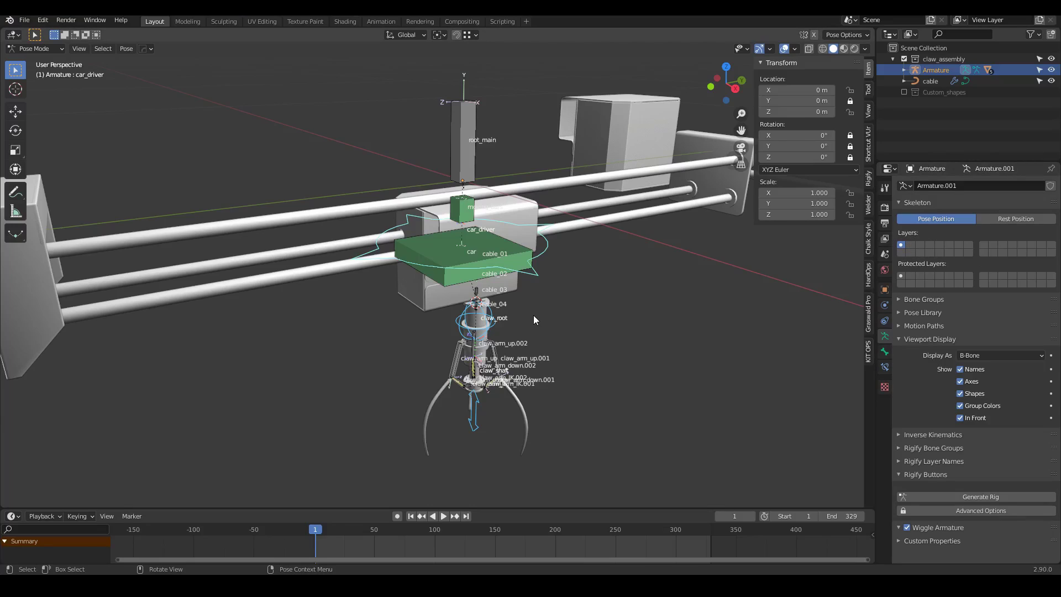
key("ctrl+i")
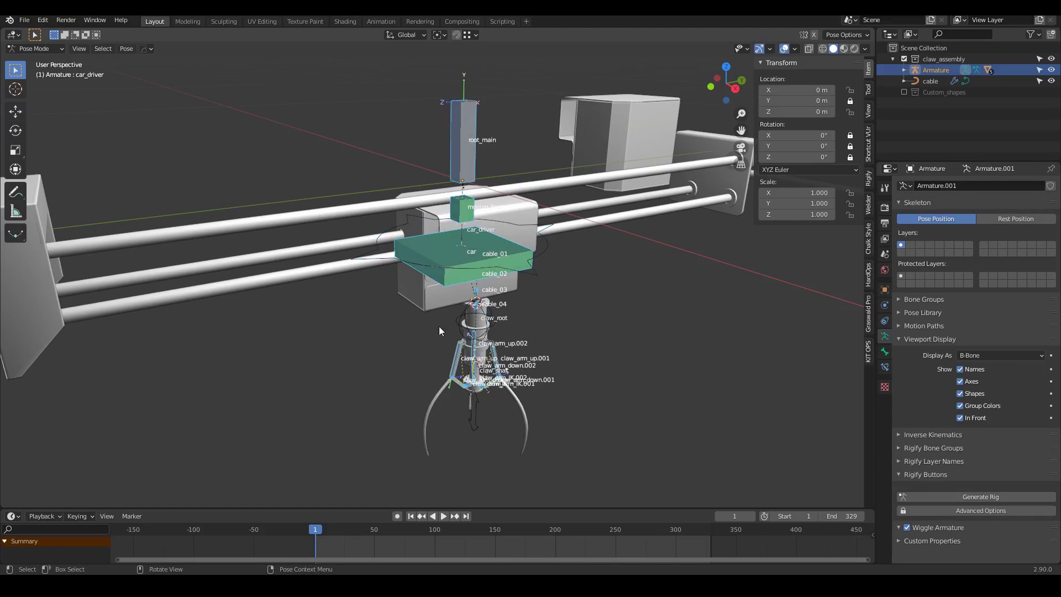
key("m")
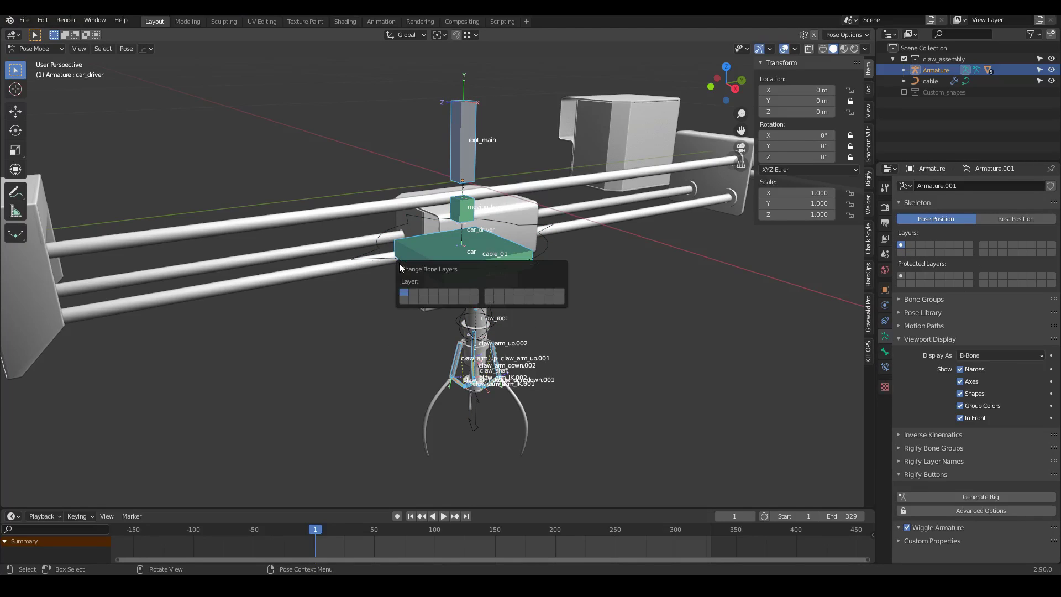
left_click(489, 291)
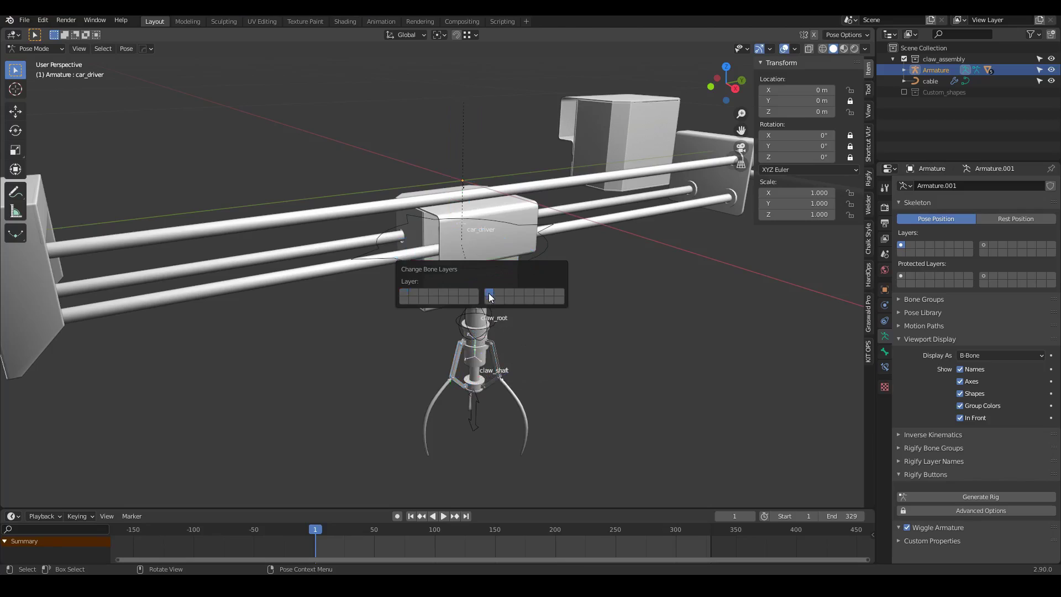
Step: Check the bones on the second block's first armature layer, return to the first layer, and inspect the car_driver and claw_root controls
left_click(987, 247)
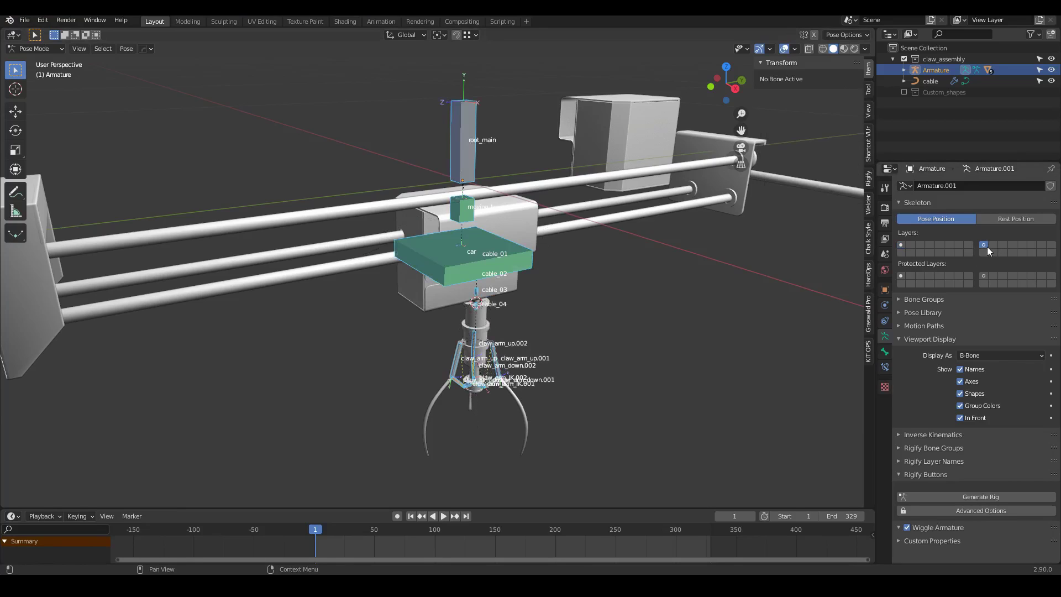
left_click(902, 244)
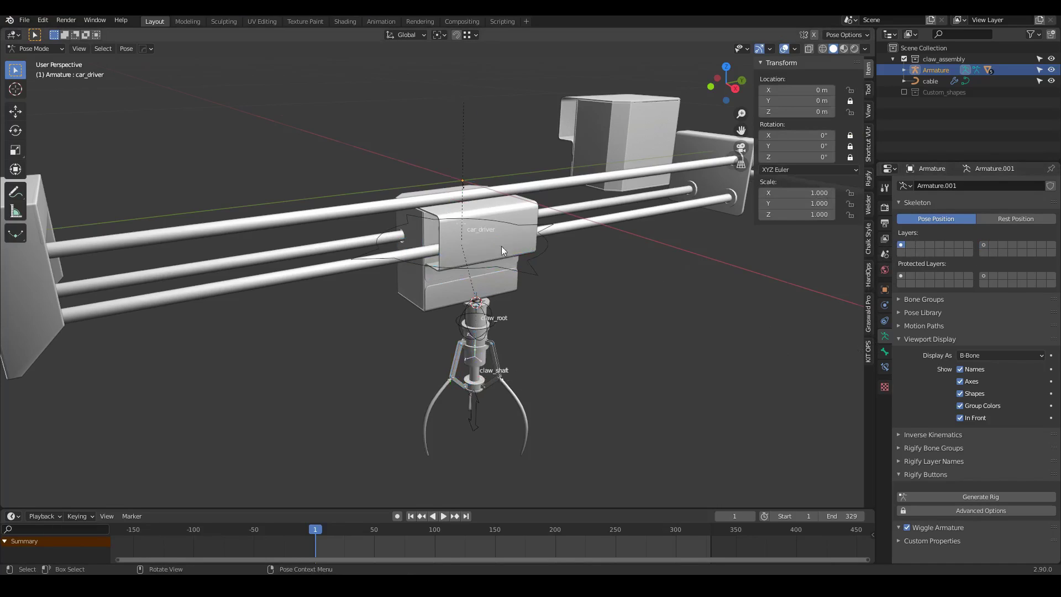
middle_click_drag(502, 246, 408, 255)
left_click(433, 262)
scroll(410, 299, "down", 4)
scroll(499, 314, "up", 5)
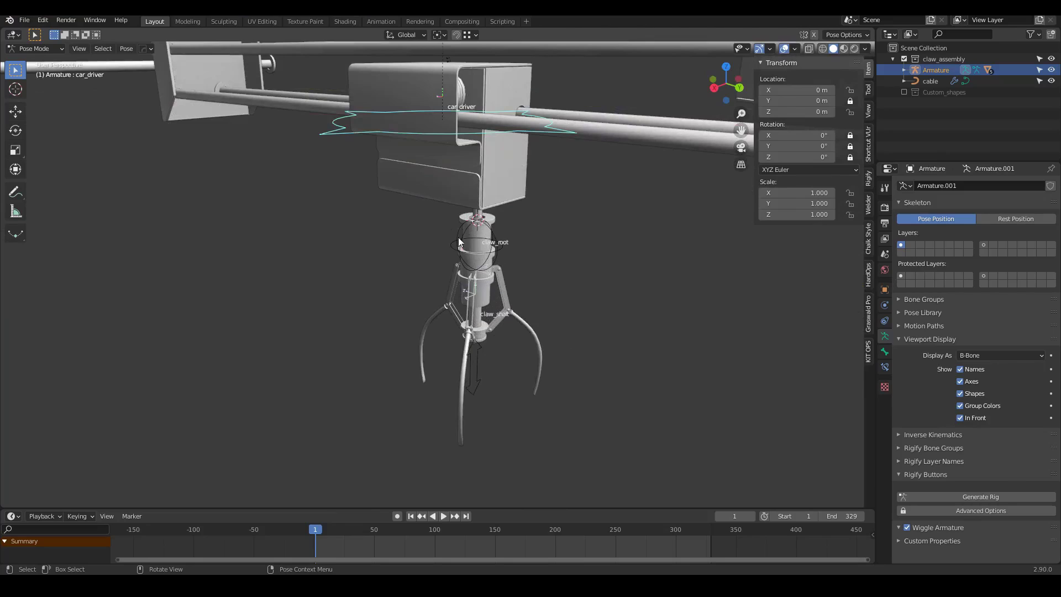
scroll(469, 256, "down", 5)
left_click(483, 250)
middle_click_drag(529, 166, 505, 204)
scroll(504, 203, "down", 4)
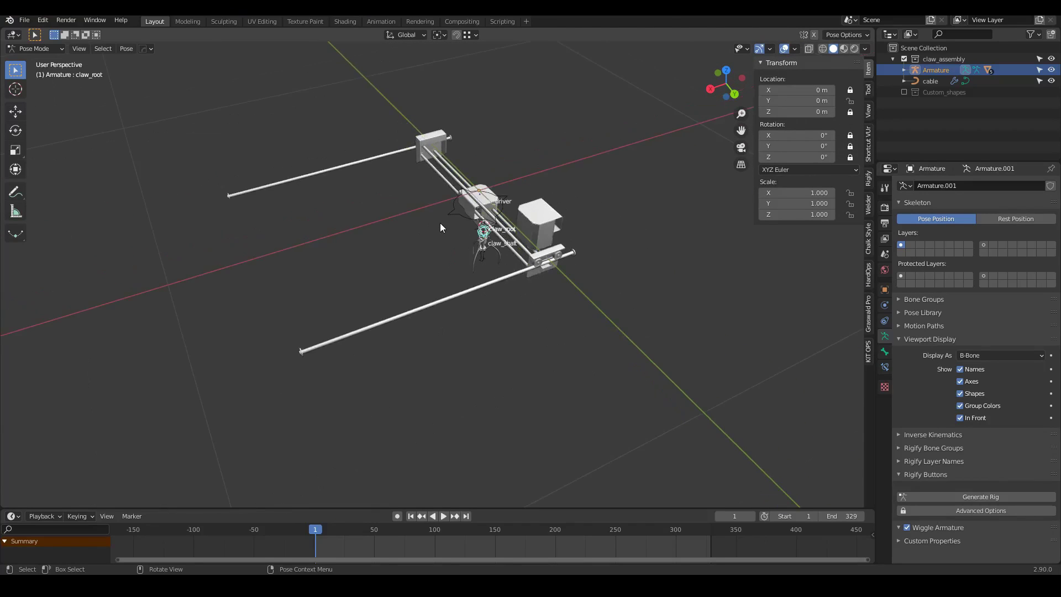
Step: Try moving the car_driver bone about 0.52 m in X and -0.08 m in Z to slide the crane along its rails
left_click(452, 215)
scroll(453, 221, "up", 3)
mouse_move(476, 332)
middle_mouse_down()
mouse_move(521, 403)
mouse_move(478, 343)
middle_mouse_up()
scroll(463, 407, "up", 3)
scroll(503, 264, "down", 4)
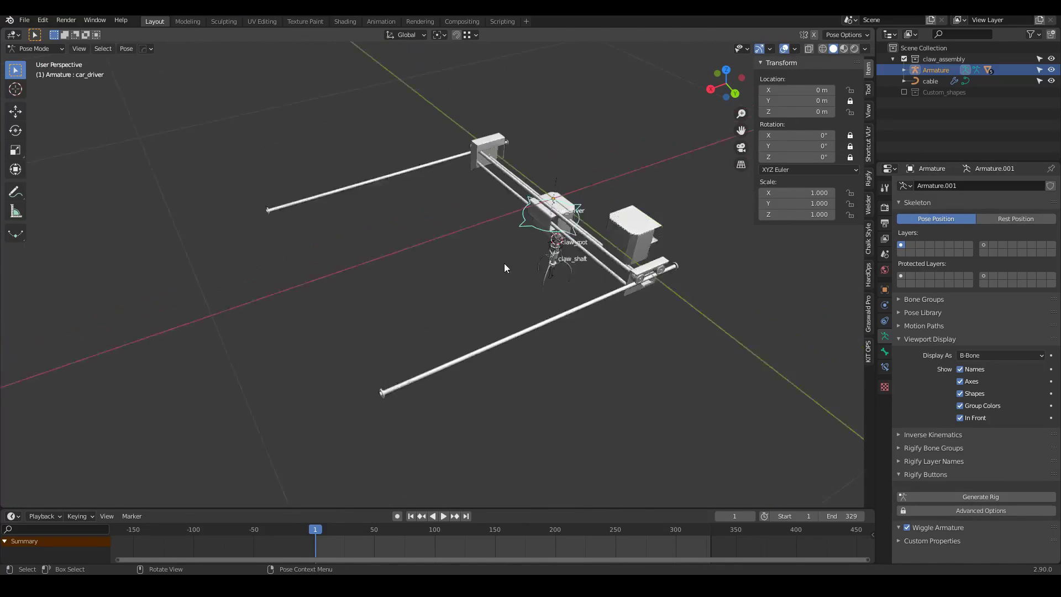
scroll(505, 265, "up", 4)
mouse_move(546, 263)
middle_mouse_down()
mouse_move(533, 199)
mouse_move(531, 262)
middle_mouse_up()
scroll(539, 238, "down", 1)
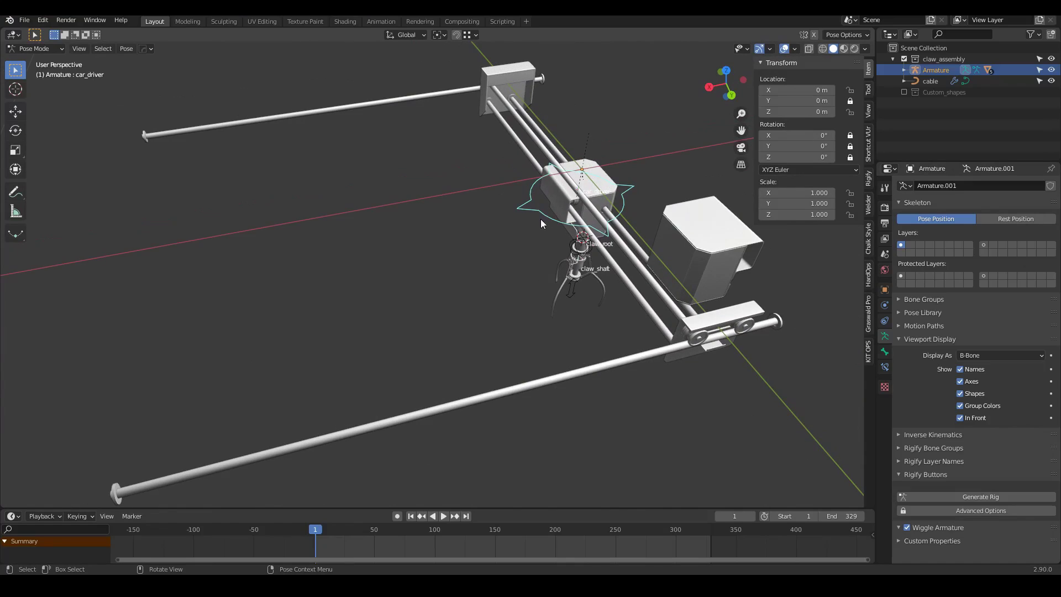
key("g")
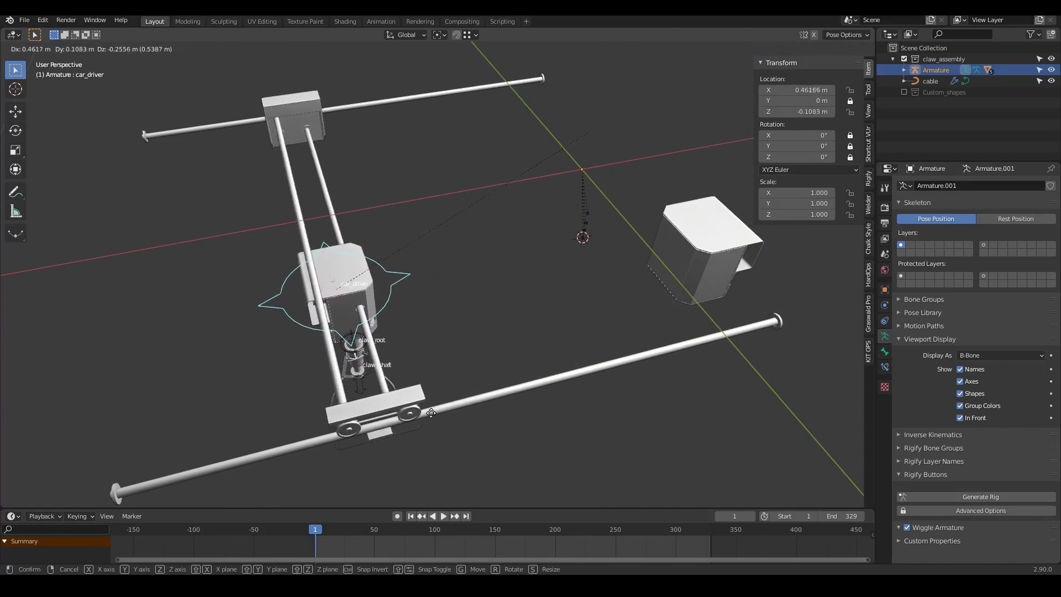
left_click(275, 362)
Step: Try lowering the claw by moving the claw_root bone about 0.35 m down
middle_click_drag(275, 362, 376, 203)
left_click(357, 217)
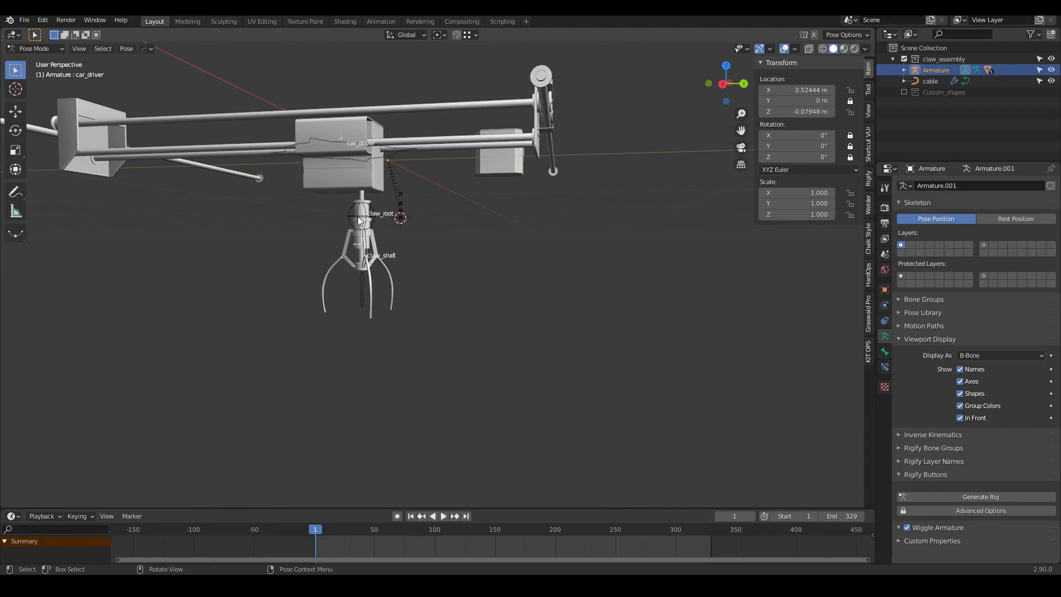
left_click(347, 216)
key("g")
left_click(438, 385)
middle_click_drag(438, 385, 480, 254, "shift")
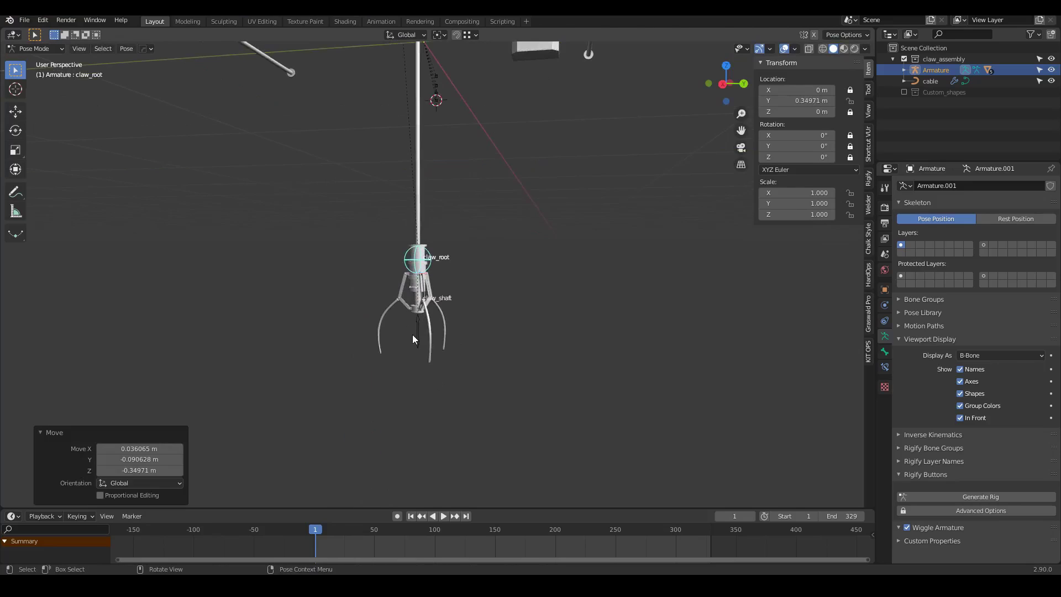
Step: Try moving the claw_shaft bone about 0.057 m down to operate the claw arms, and return the rig to its rest pose
left_click(413, 334)
middle_click_drag(436, 326, 518, 317)
key("g")
left_click(519, 317)
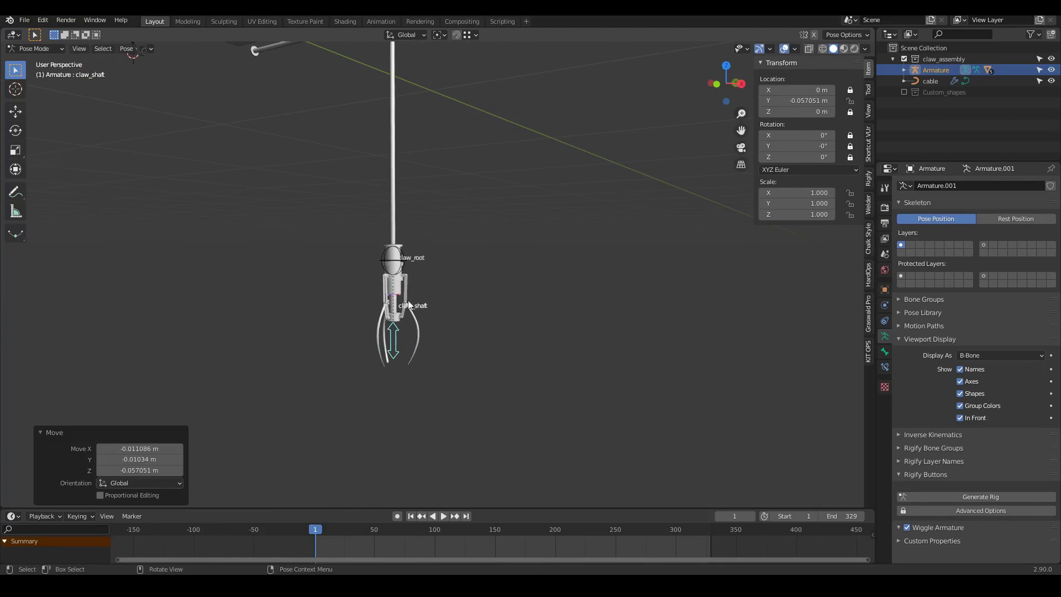
key("g")
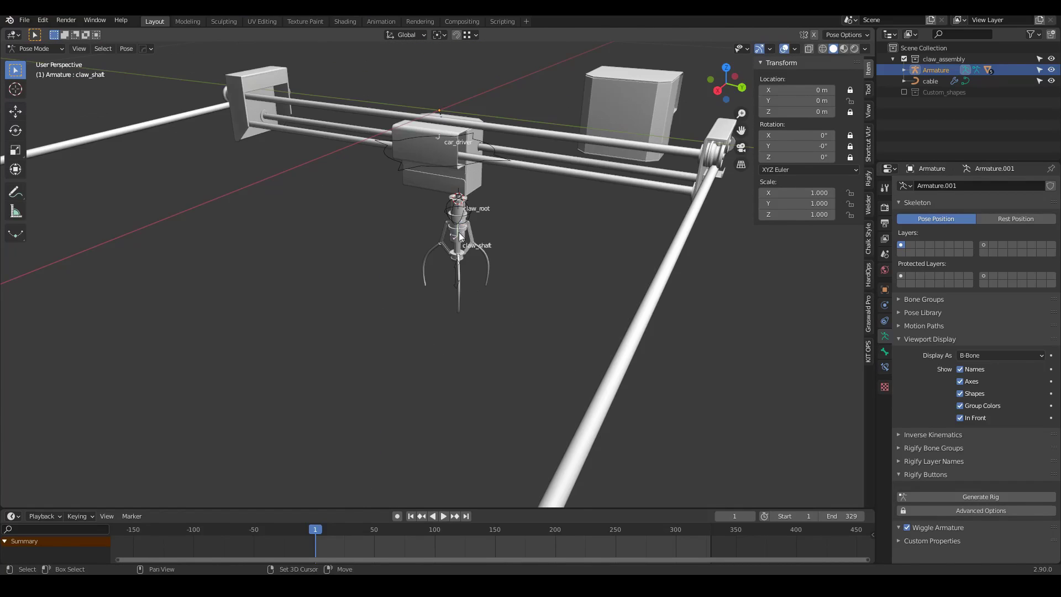
Step: Enable auto keying with the car_driver bone selected and enlarge the timeline area
middle_click_drag(459, 232, 480, 300, "shift")
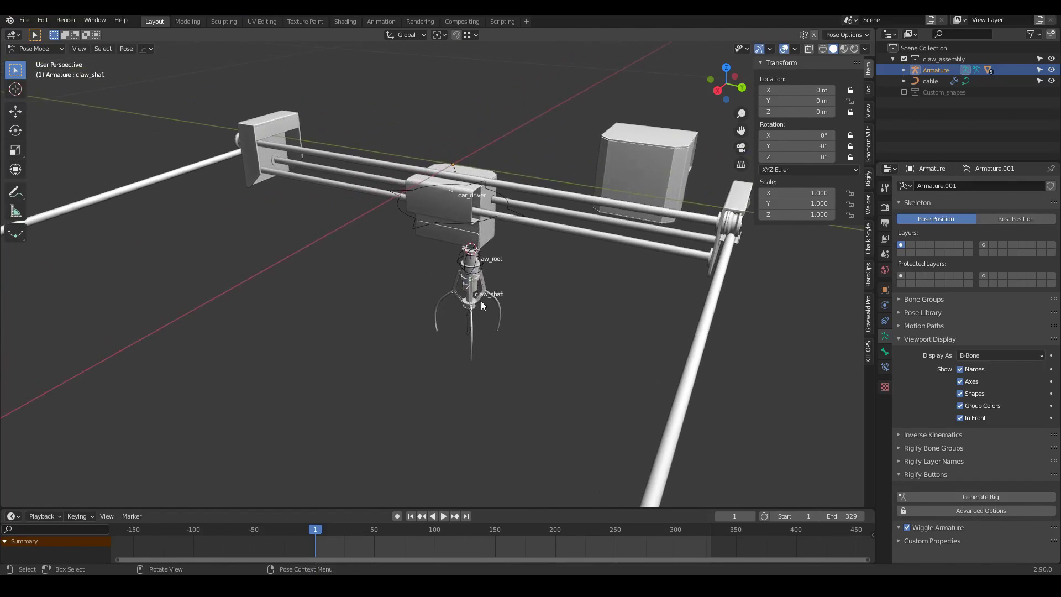
scroll(495, 339, "down", 4)
scroll(489, 344, "up", 3)
middle_click_drag(485, 344, 446, 263)
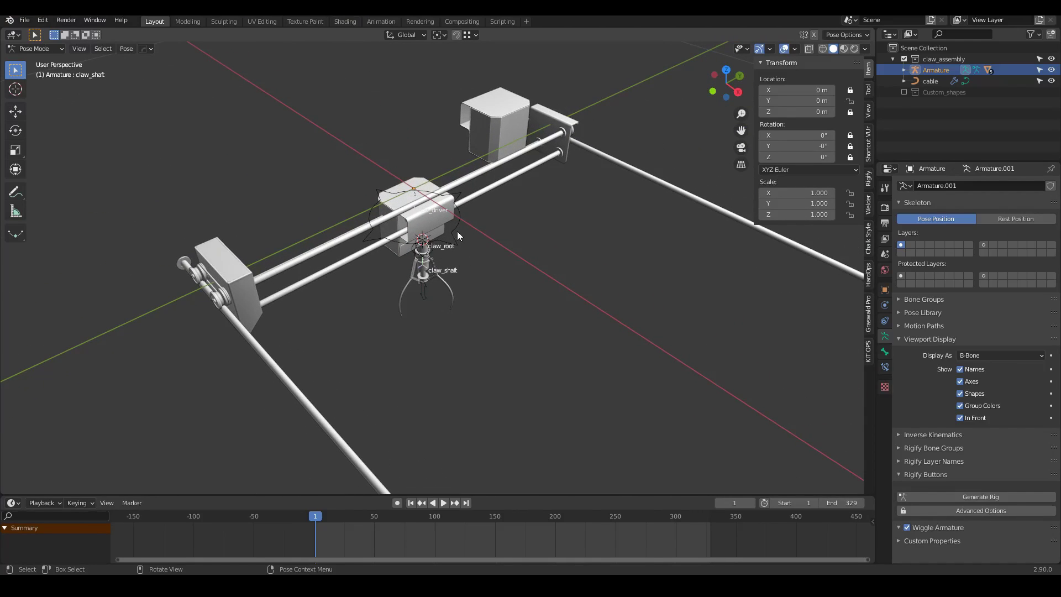
middle_click_drag(456, 231, 456, 217)
scroll(420, 290, "up", 2)
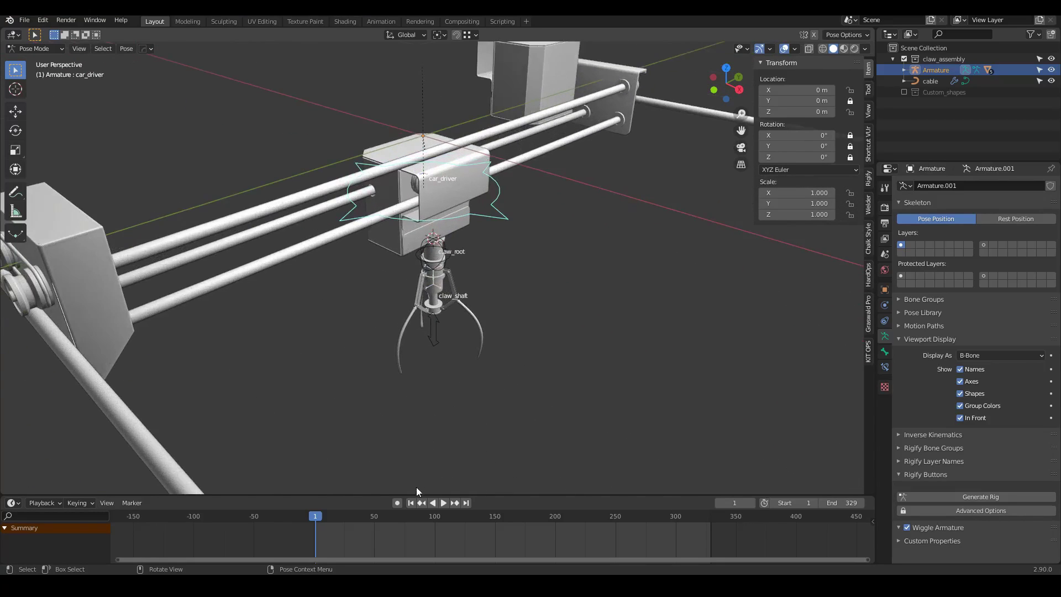
left_click(397, 502)
left_click_drag(504, 490, 475, 462)
Step: Insert a keyframe for the car_driver bone at frame 1
middle_click_drag(401, 235, 410, 227)
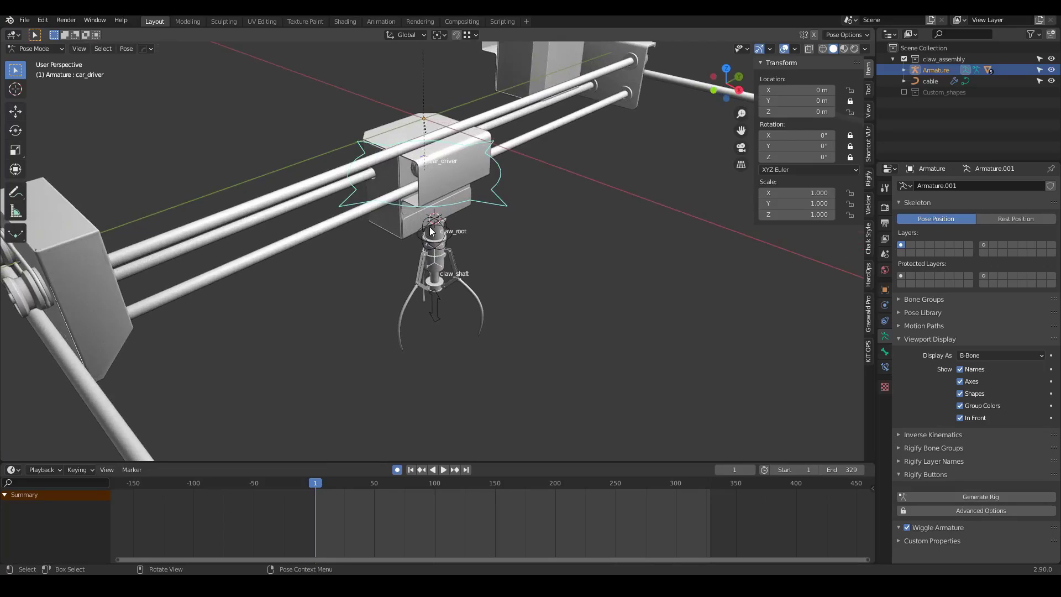
key("i")
key("i")
left_click(591, 299)
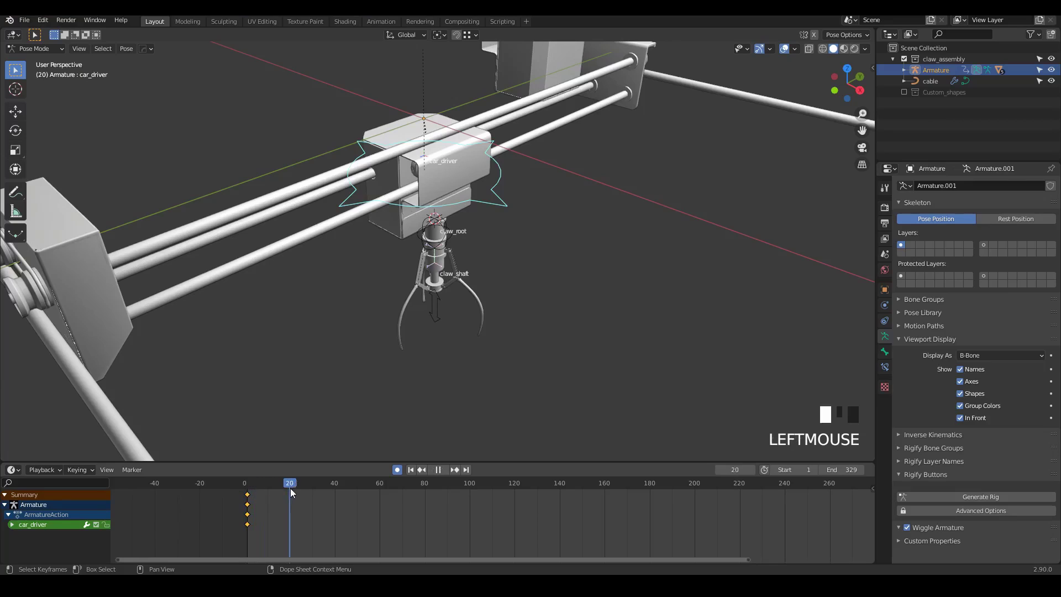
Step: At frame 20, move the car_driver bone about 0.12 m along the global Y axis and play back the keyed motion
middle_click_drag(420, 332, 530, 310)
key("g")
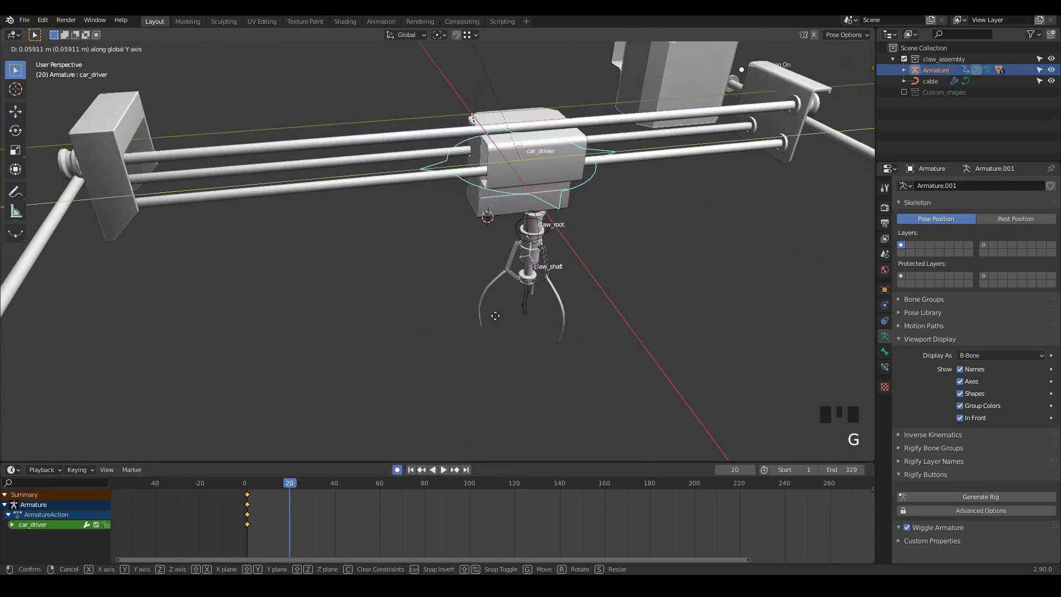
left_click(537, 310)
key("space")
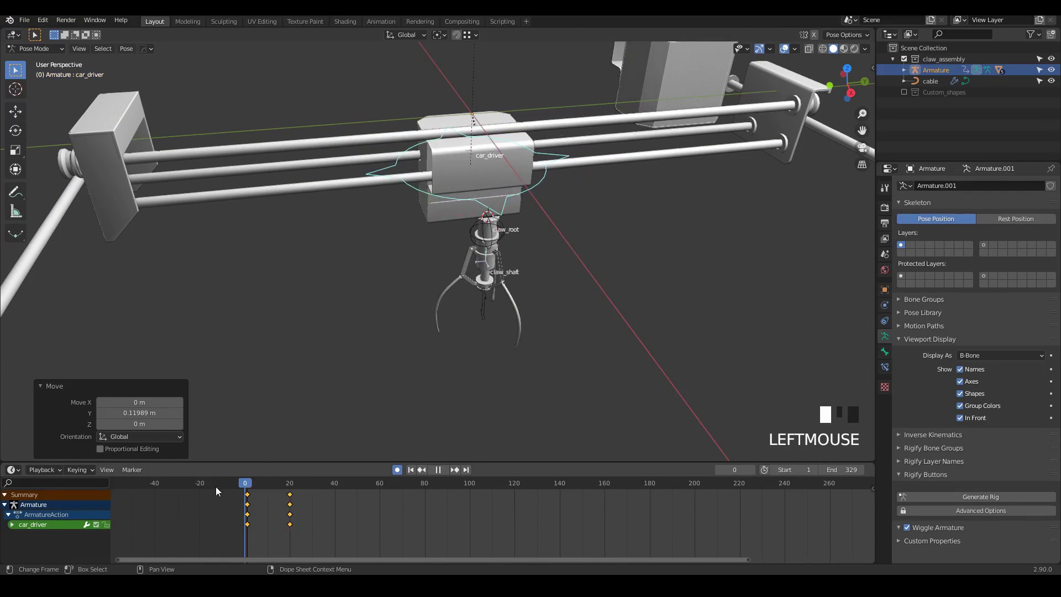
key("space")
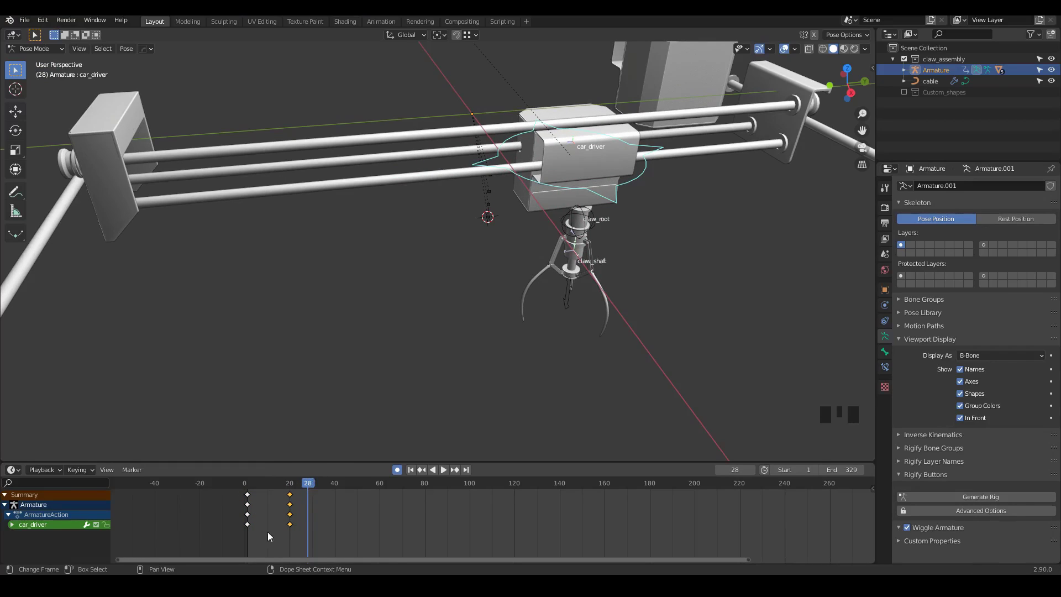
Step: Duplicate the car_driver keyframe from frame 20 to frame 30 to hold its position
middle_click_drag(295, 531, 314, 532)
left_click_drag(324, 493, 365, 535)
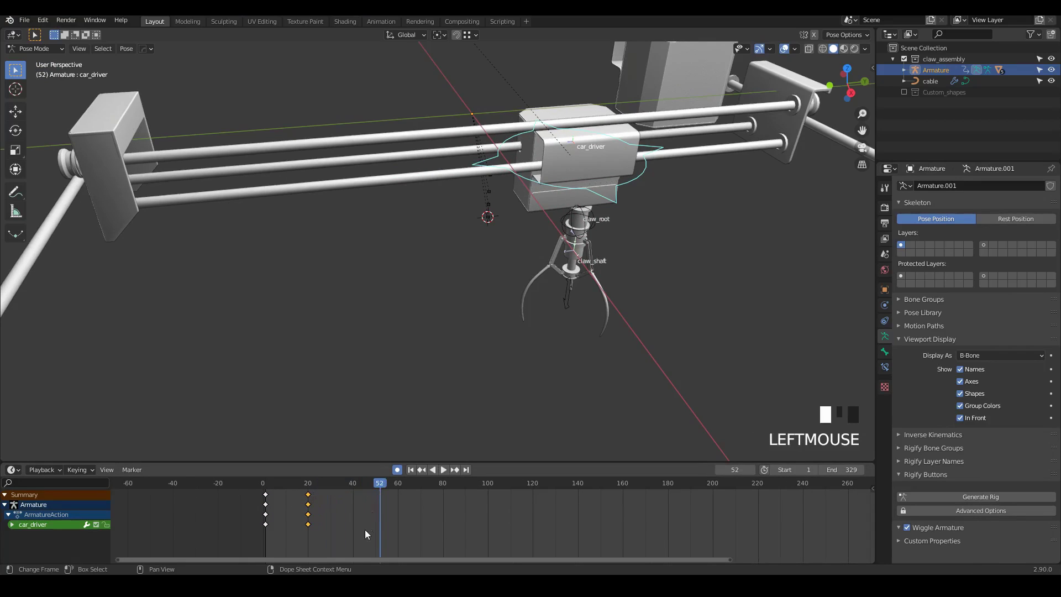
key("shift+d")
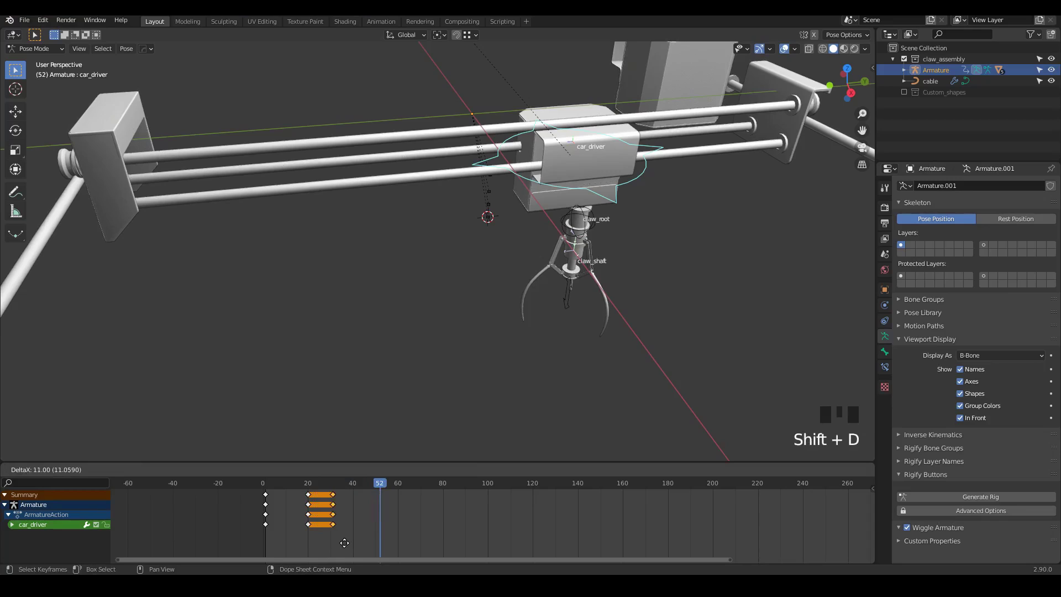
left_click(343, 543)
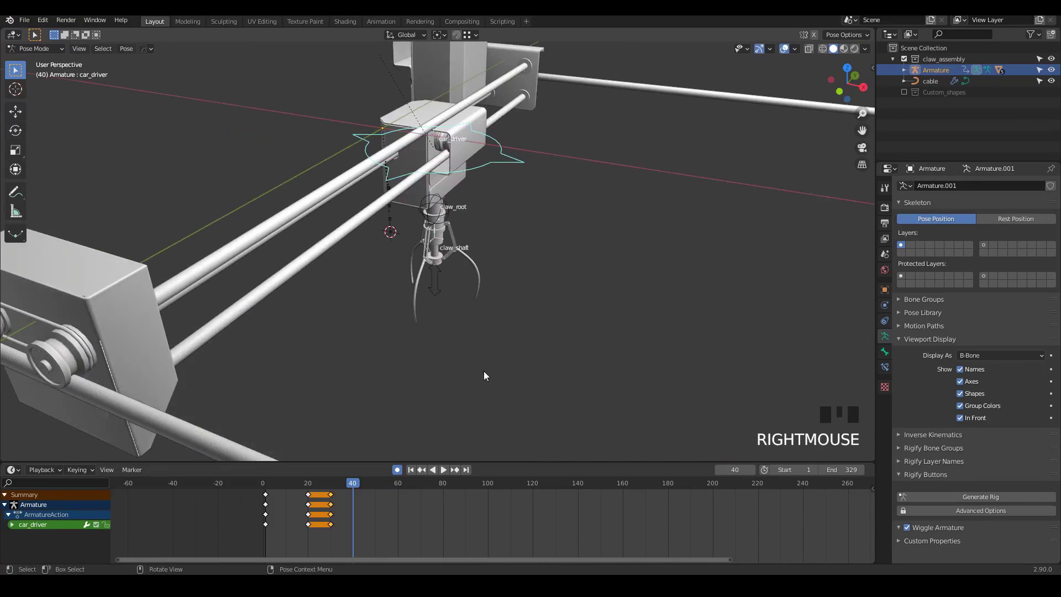
Step: At frame 40, move the car_driver bone about 0.21 m along the global X axis and play back the motion
middle_click_drag(470, 362, 459, 329, "shift")
scroll(459, 329, "down", 3)
key("g")
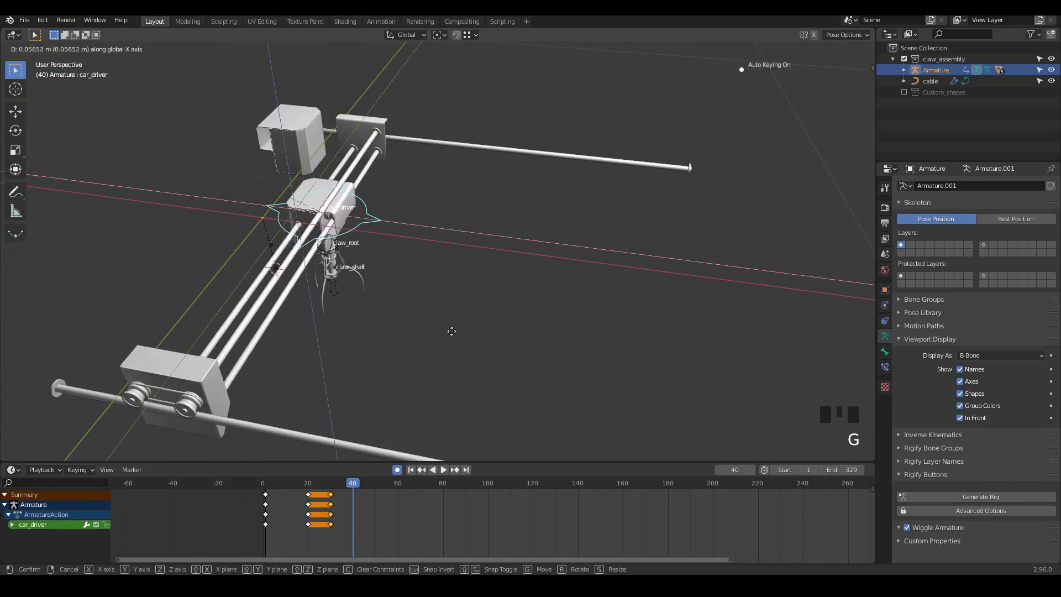
left_click(516, 367)
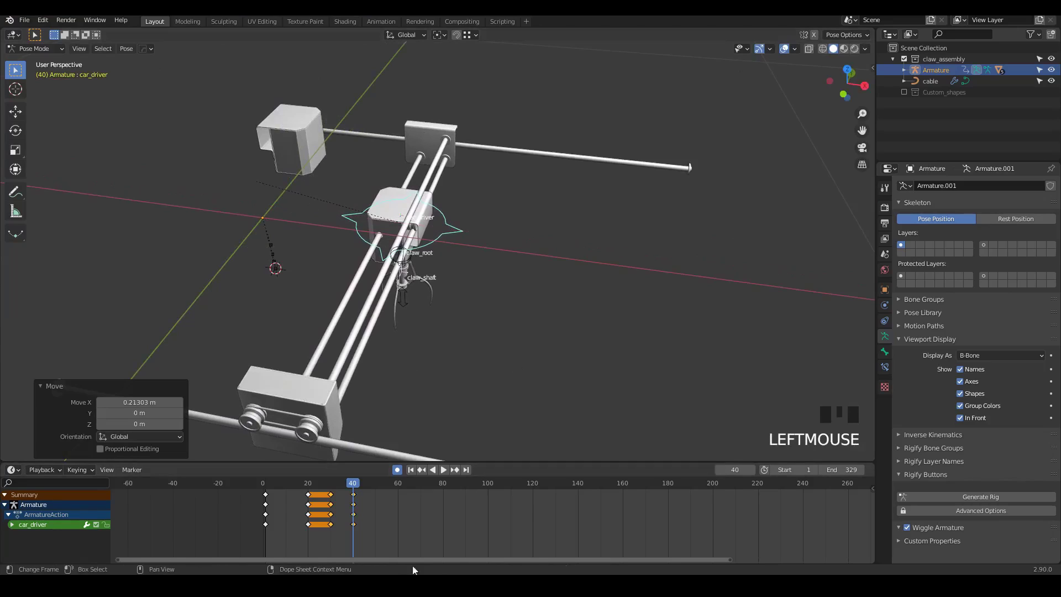
left_click_drag(350, 484, 204, 481)
key("space")
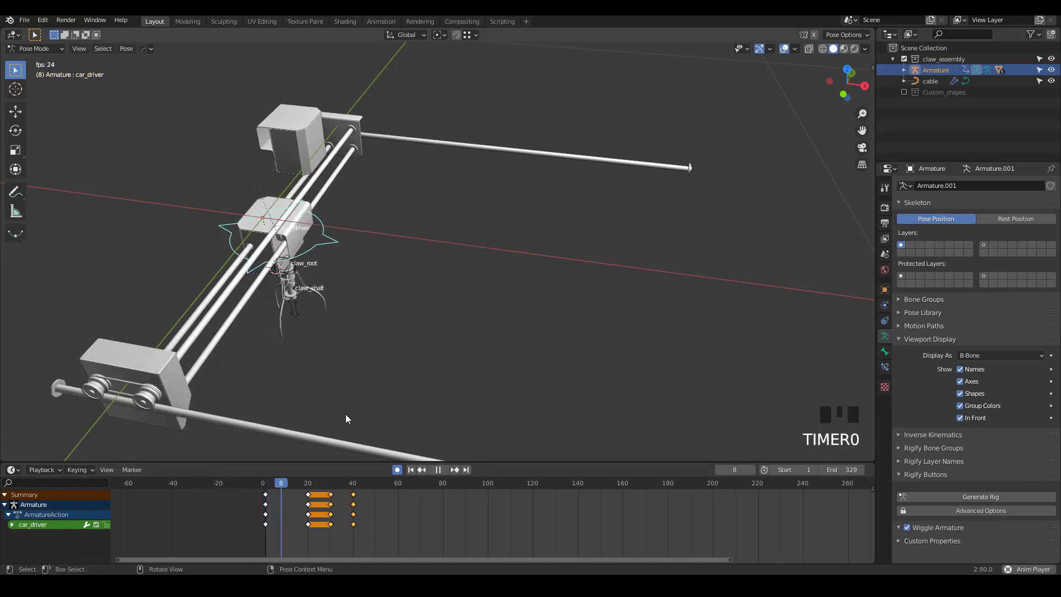
key("space")
Step: Move the car_driver keyframe at frame 40 to frame 50 and play back the slower motion
key("g")
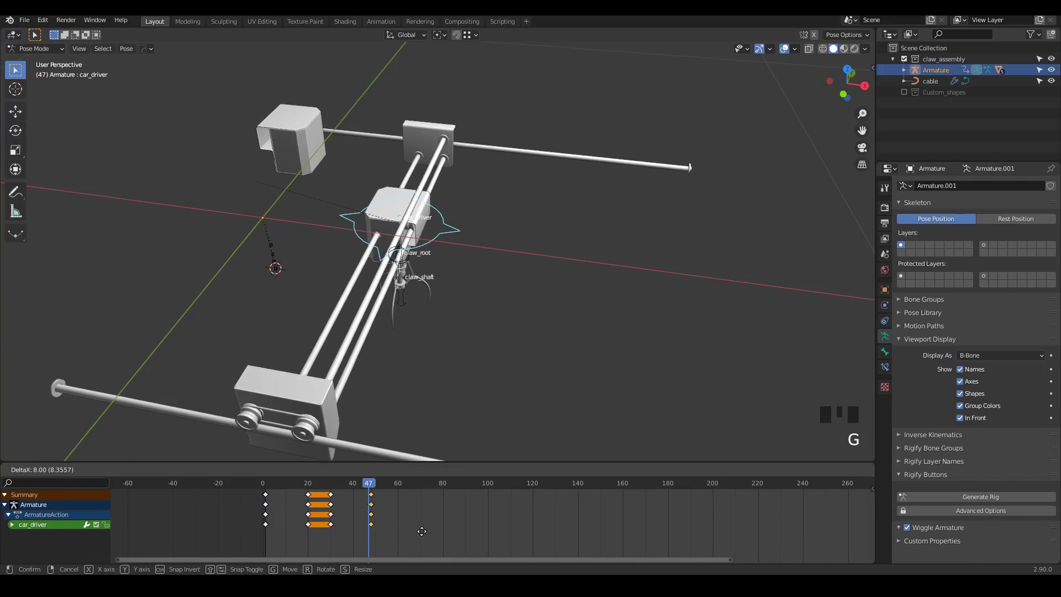
left_click(426, 531)
left_click_drag(379, 487, 263, 486)
key("space")
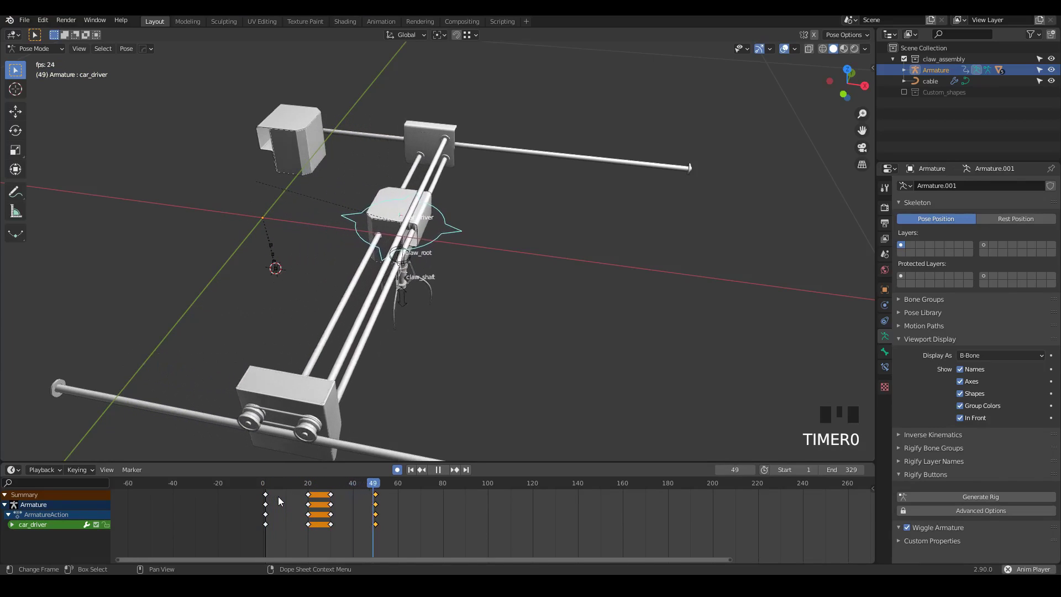
key("space")
Step: Duplicate the car_driver keyframe from frame 50 to frame 55
left_click_drag(436, 482, 370, 480)
scroll(399, 525, "up", 3)
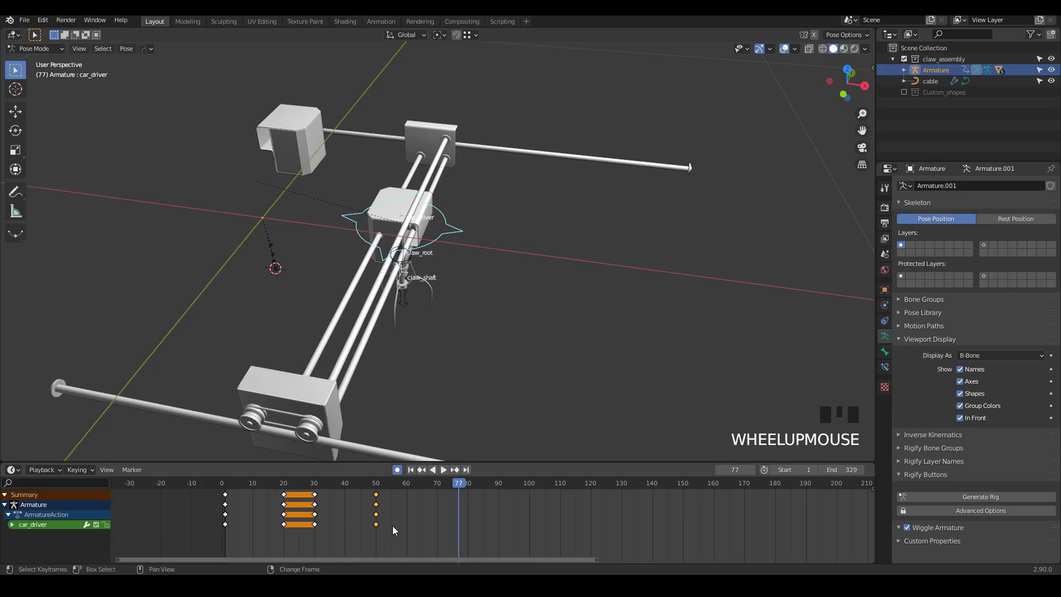
key("shift+d")
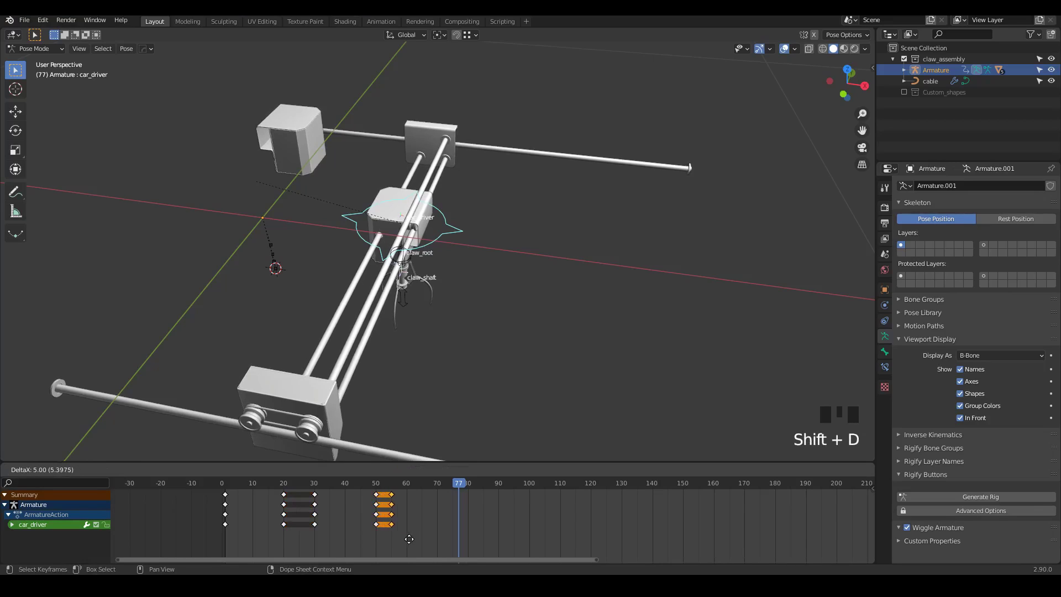
left_click(408, 539)
Step: At frame 65, move the car_driver bone farther along the positive global X axis and play back the animation from frame 1
left_click_drag(402, 485, 421, 485)
scroll(381, 304, "down", 3)
middle_click_drag(395, 322, 426, 319)
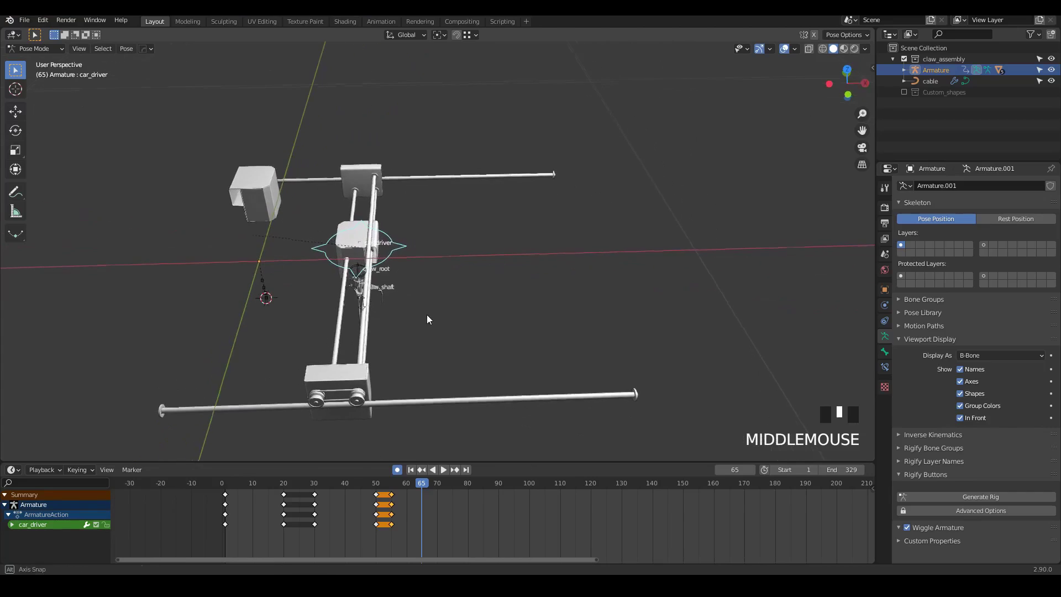
key("g")
key("x")
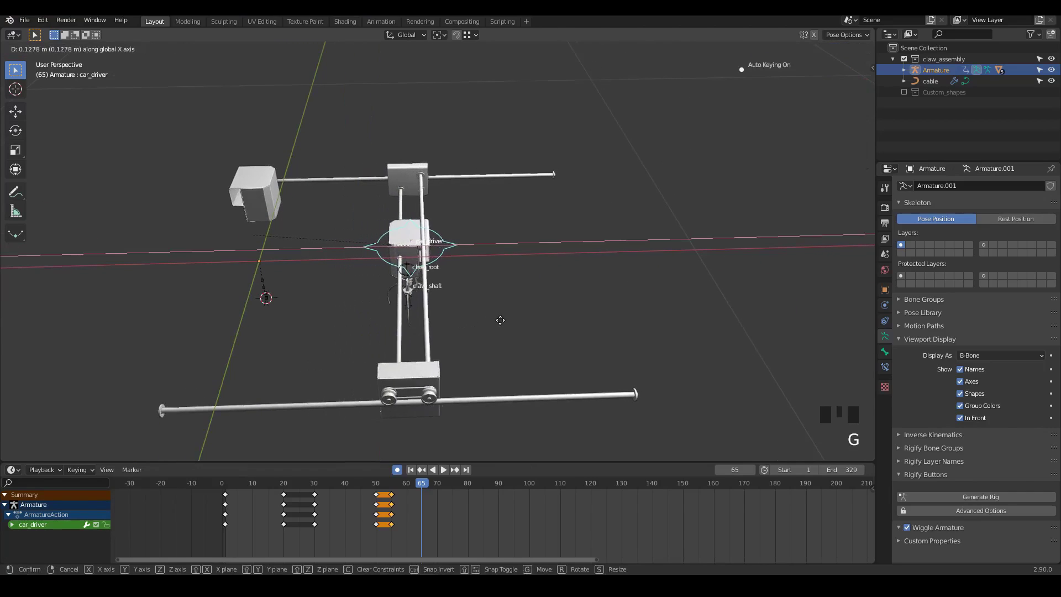
left_click(510, 319)
left_click(410, 469)
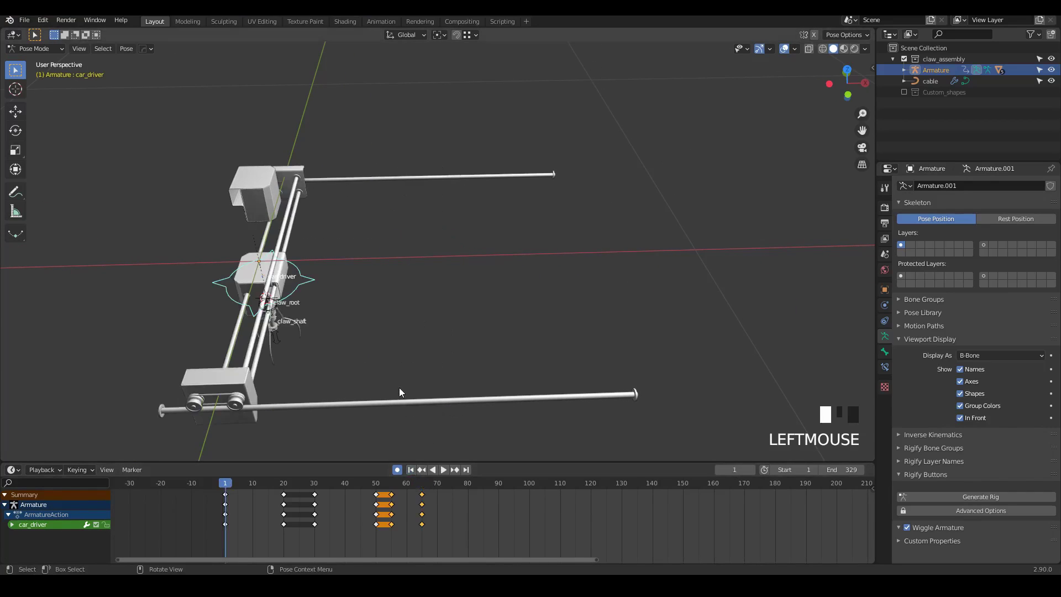
key("space")
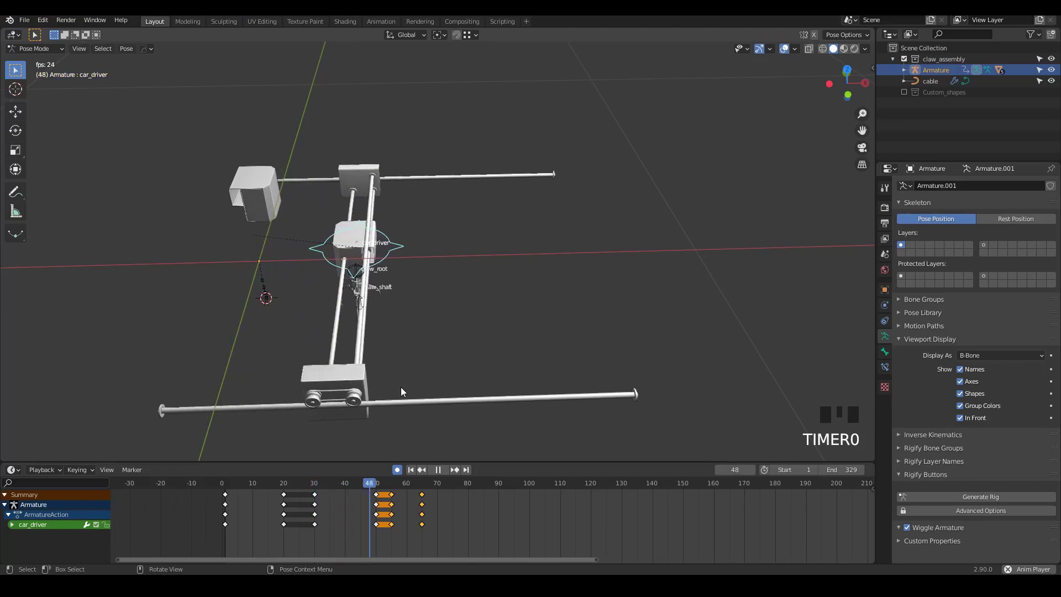
key("space")
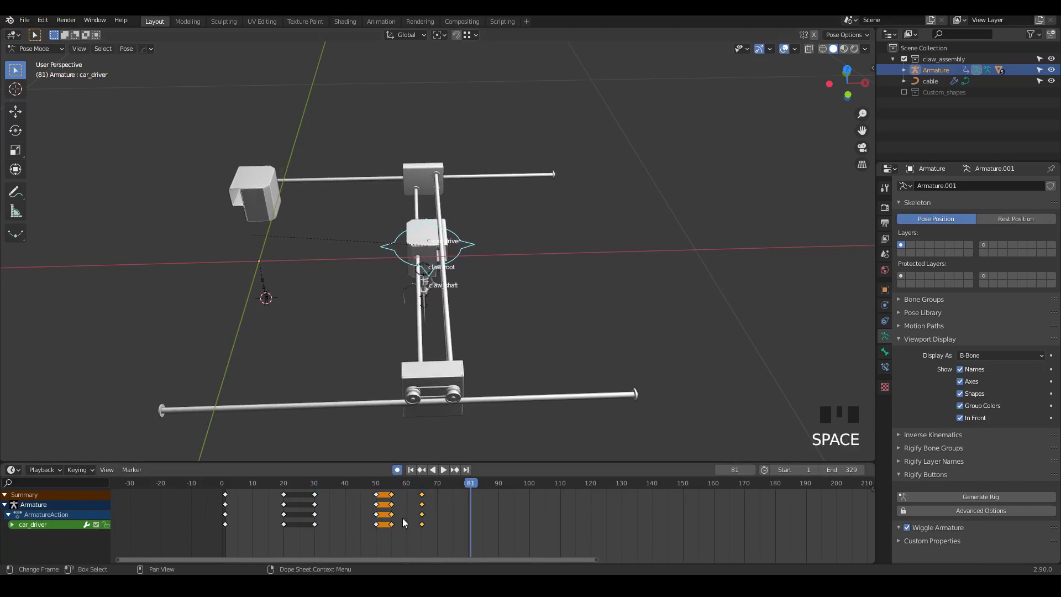
Step: Duplicate the car_driver keyframe from frame 65 to frame 70
middle_click_drag(391, 511, 415, 511)
middle_click_drag(596, 320, 415, 350)
scroll(489, 303, "up", 3)
key("shift+d")
left_click(460, 505)
Step: At frame 80, move the car_driver bone in the negative global Y direction and play back the keyed motion
left_click(491, 484)
key("g")
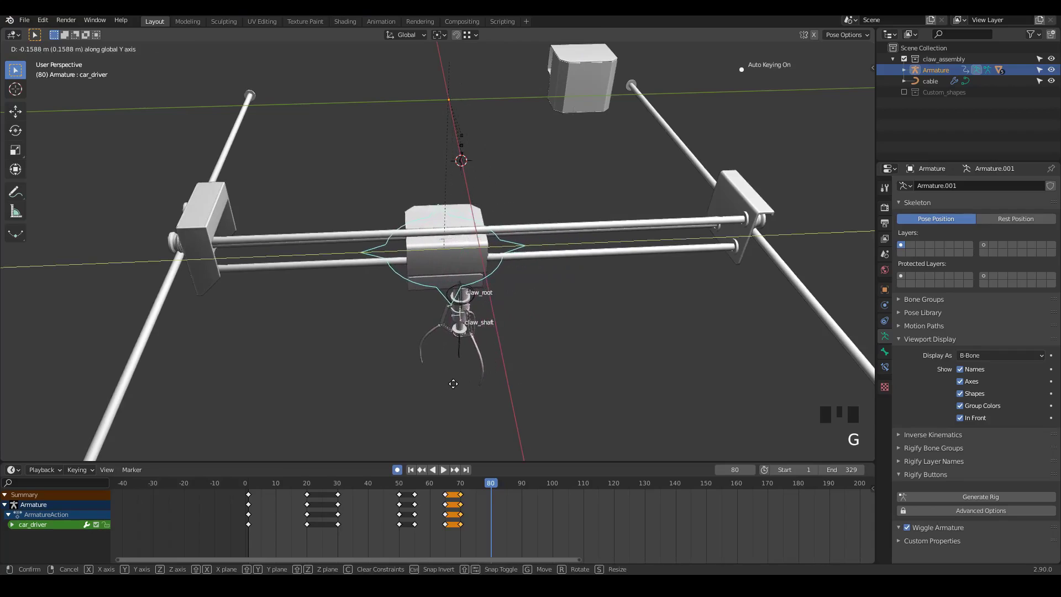
left_click(457, 460)
key("space")
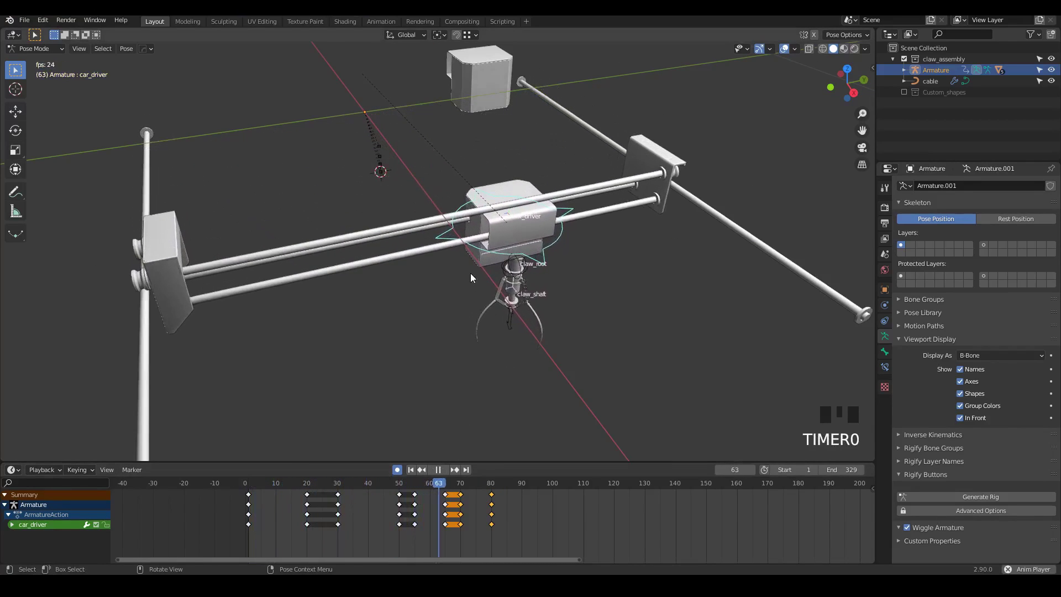
left_click_drag(413, 486, 440, 489)
key("space")
Step: Move the car_driver keyframes at frames 65, 70 and 80 five frames later and play back the motion
left_click_drag(534, 554, 396, 490)
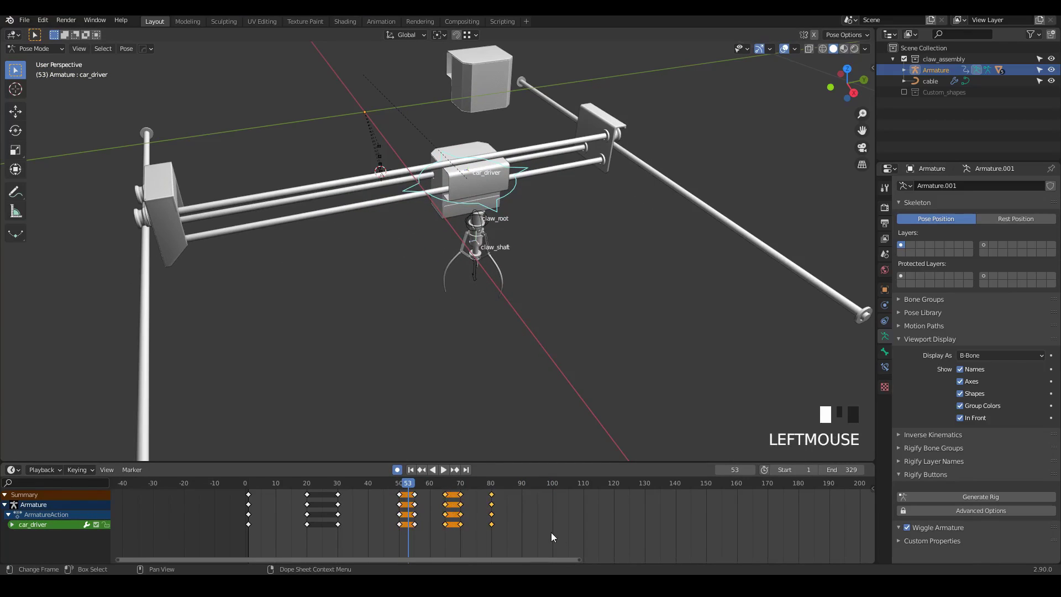
key("g")
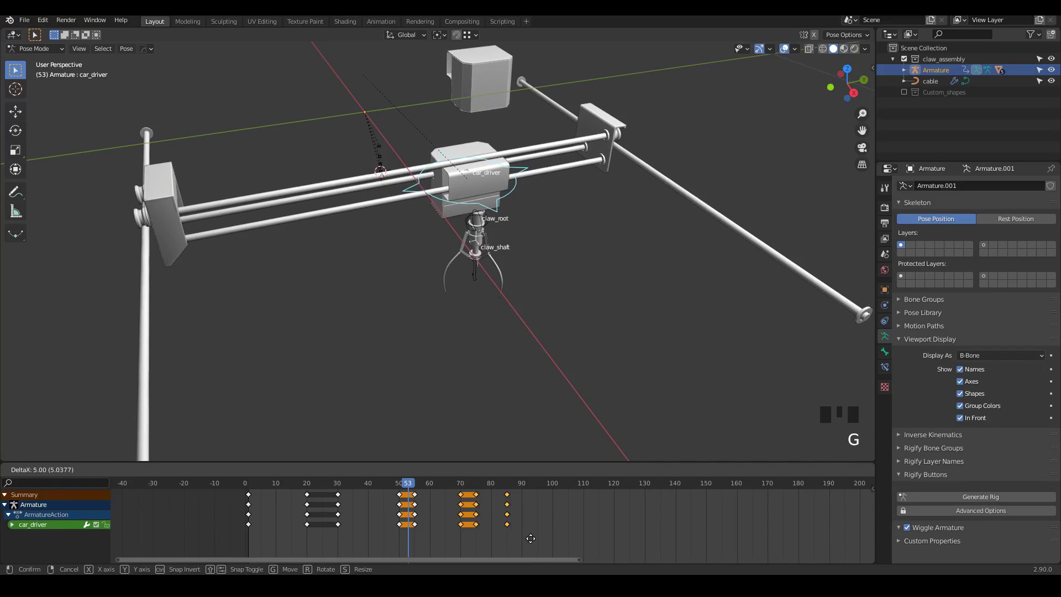
left_click(530, 538)
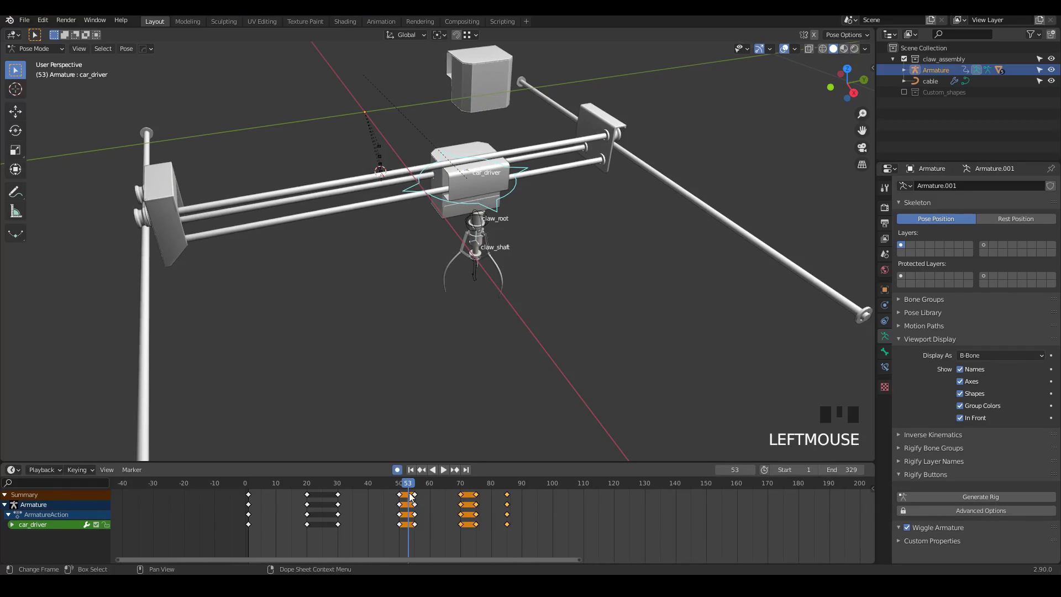
key("space")
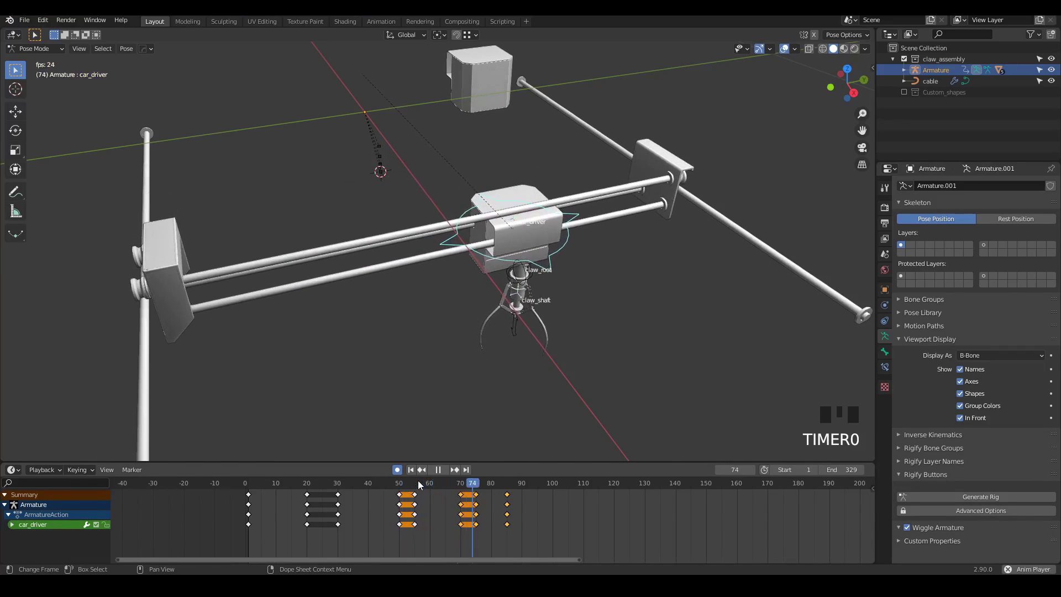
key("space")
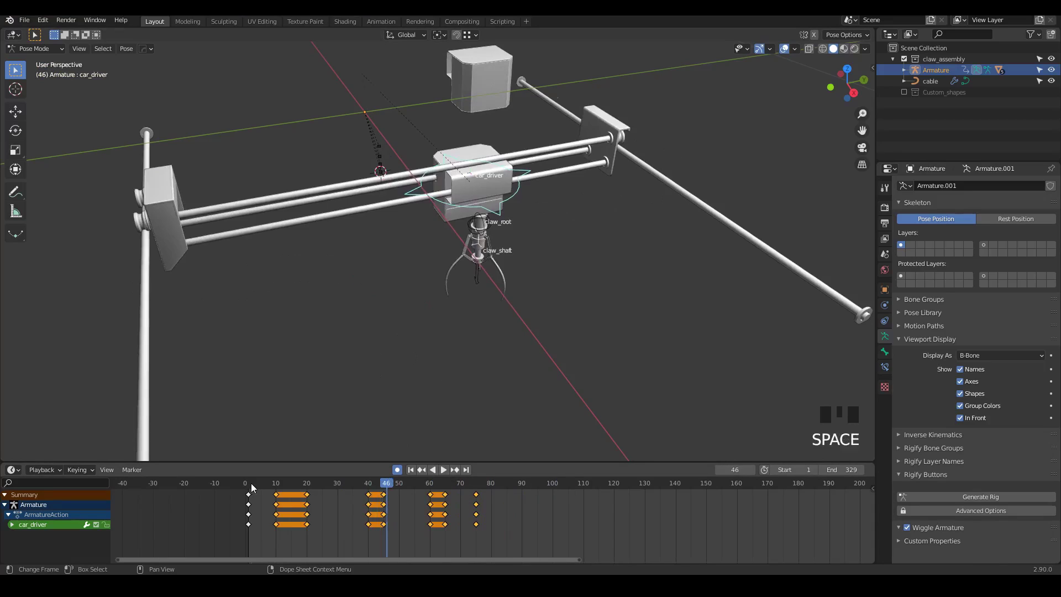
Step: Select all the car_driver keyframes and shift them to later frames so the motion starts with a delay
left_click(236, 485)
left_click_drag(514, 537, 235, 496)
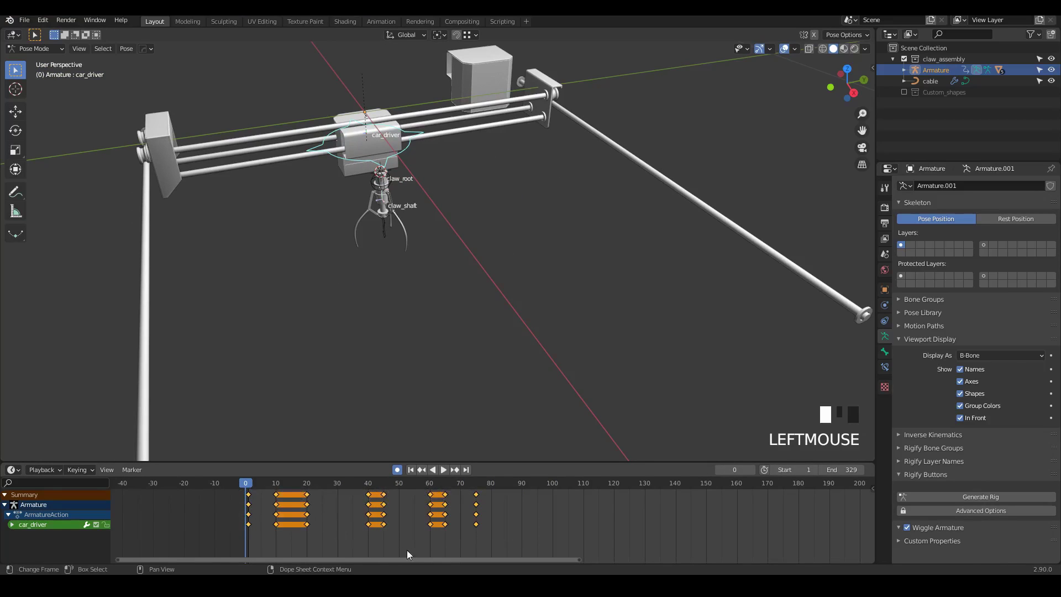
key("g")
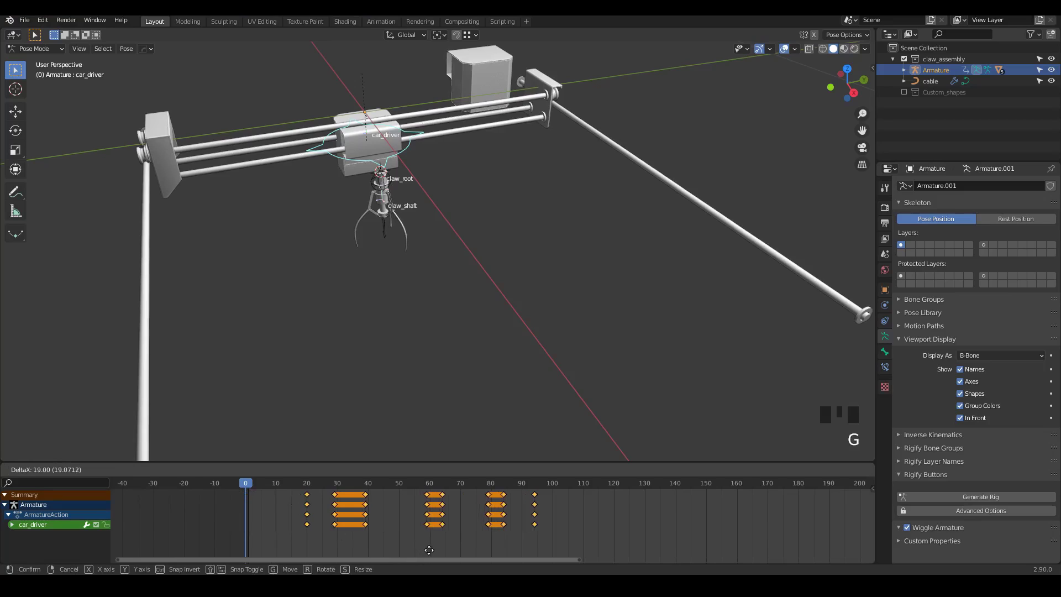
left_click(402, 556)
Step: Play back the animation up to frame 90 with the claw_root bone selected and examine how the claw follows the car
key("space")
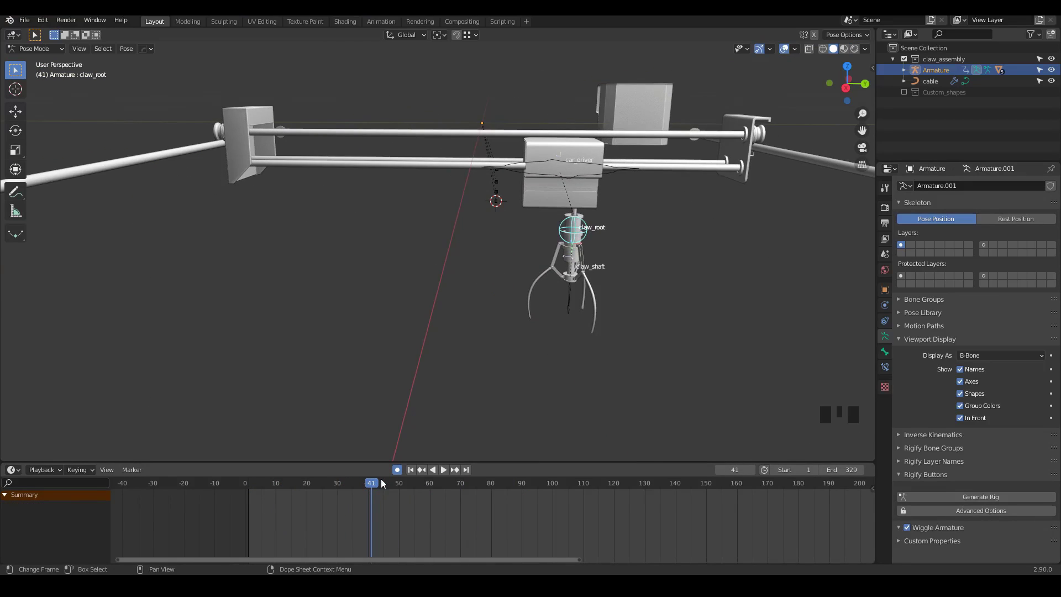
key("space")
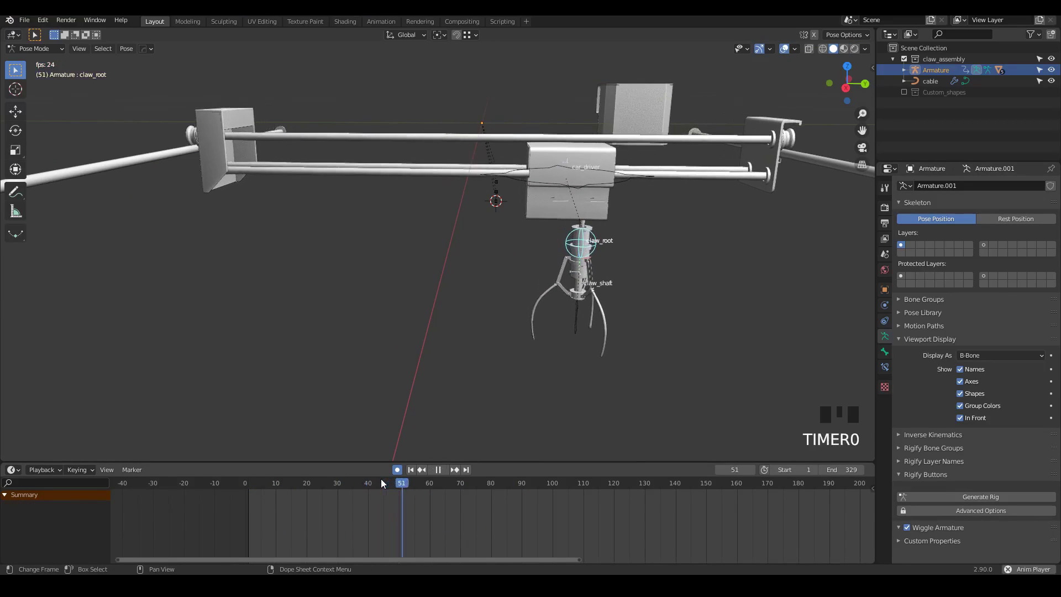
key("space")
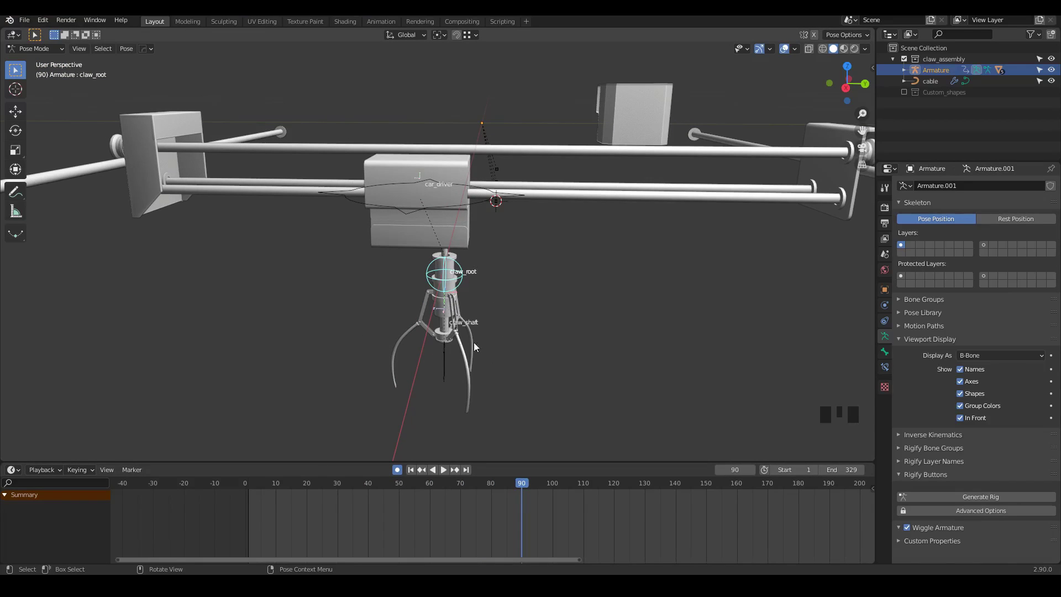
middle_click_drag(454, 323, 442, 301)
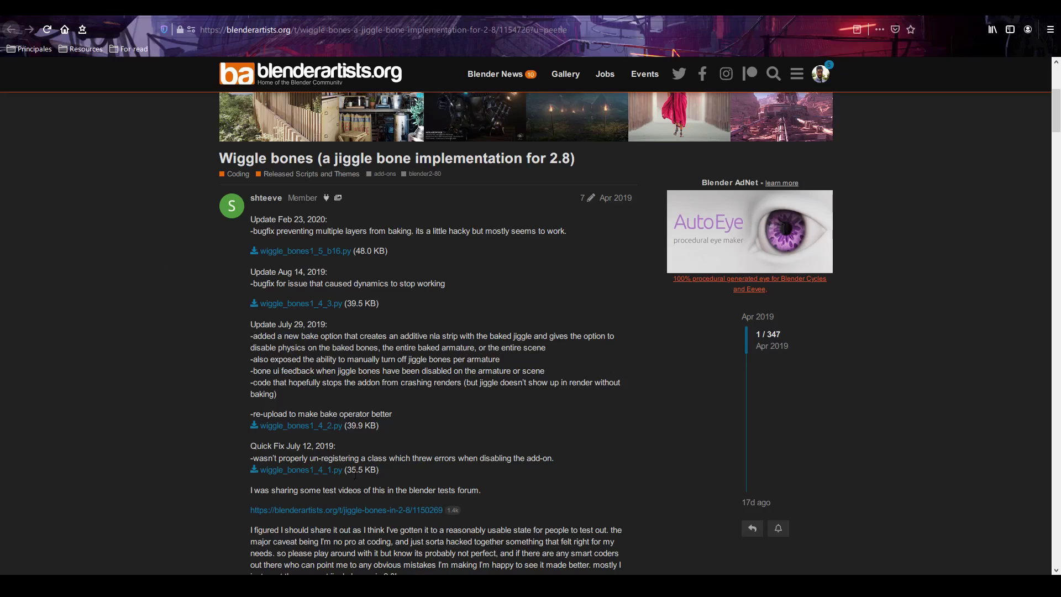
Step: Switch from the Wiggle bones forum page to Blender, check the Wiggle Bone add-on entry in the preferences, and close them
left_click(435, 527)
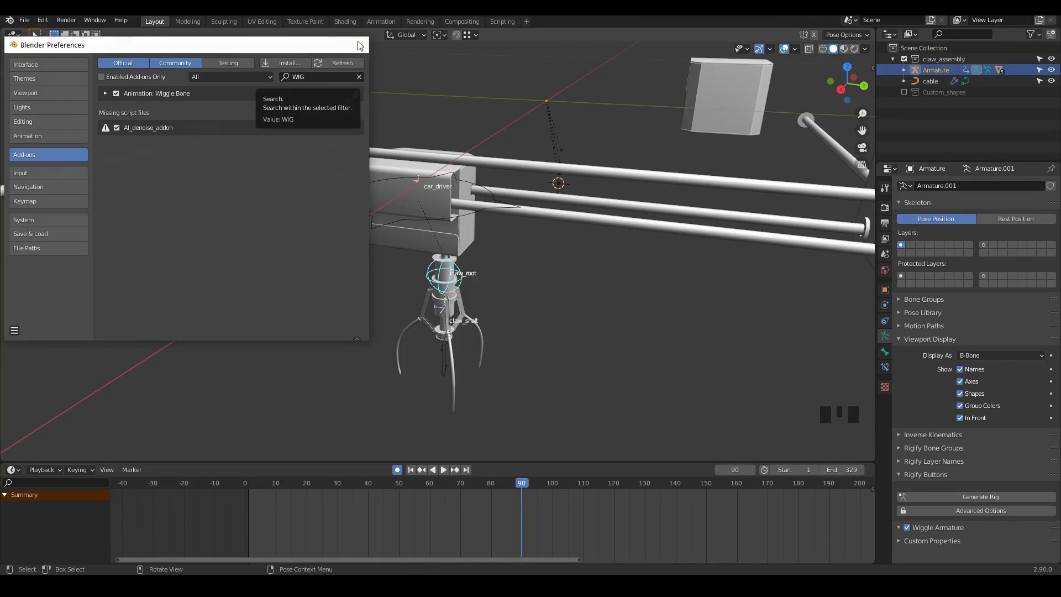
left_click(356, 44)
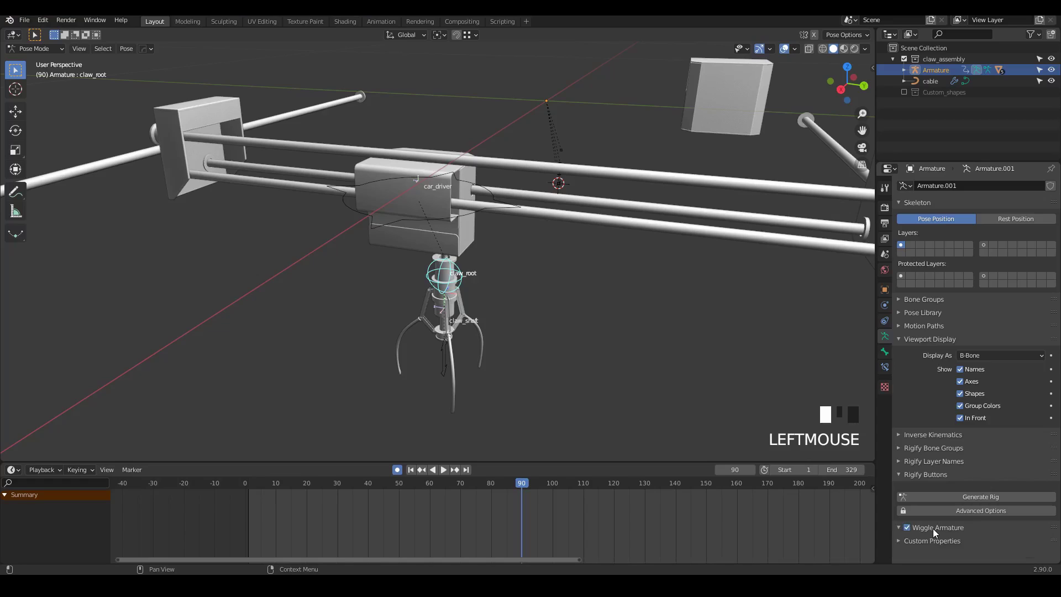
Step: Enable Wiggle Bone in the claw_root bone's properties and bring its stiffness, dampening and other settings into view
middle_click_drag(553, 287, 484, 271)
scroll(453, 276, "up", 3)
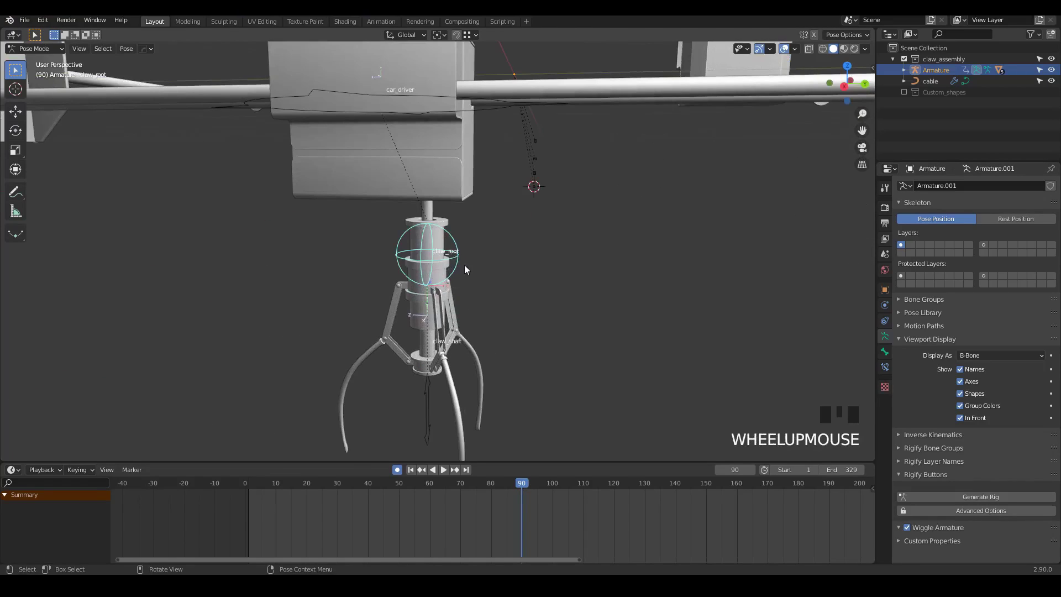
left_click(884, 354)
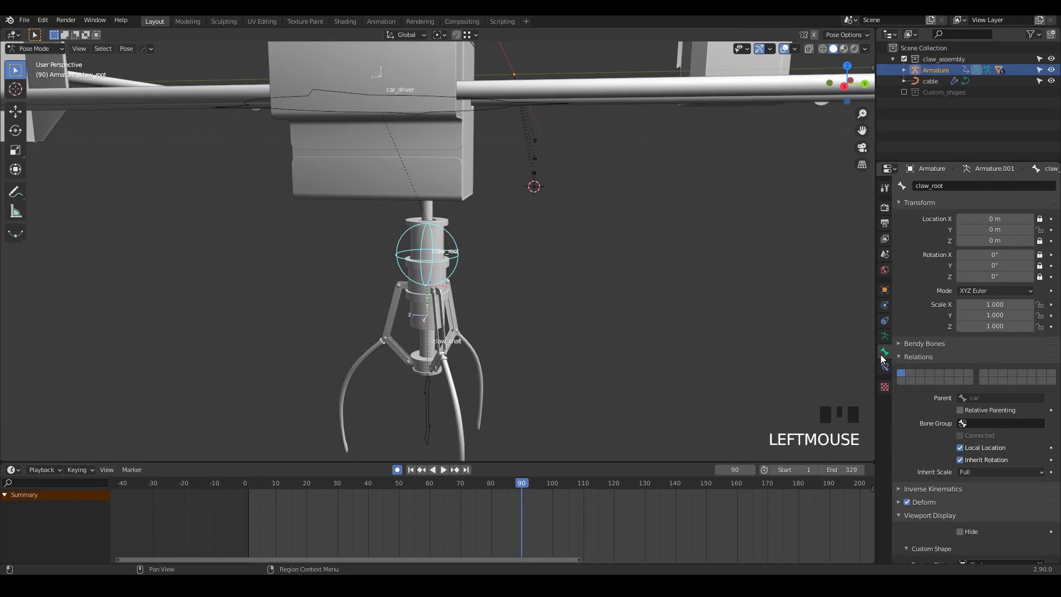
middle_click_drag(882, 359, 925, 325)
left_click(911, 523)
middle_click_drag(910, 524, 914, 362)
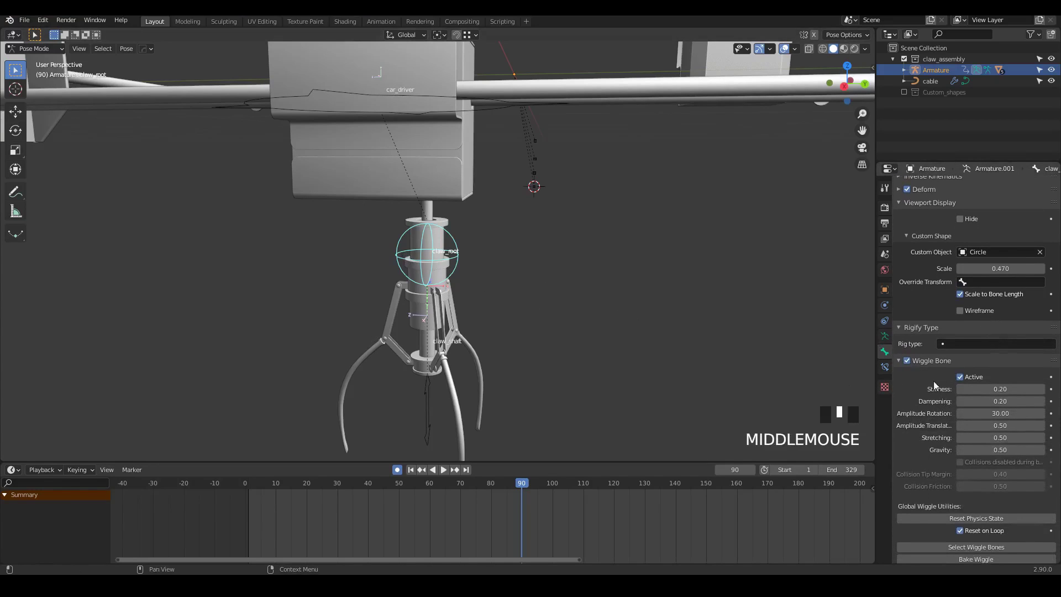
middle_click_drag(916, 465, 916, 426)
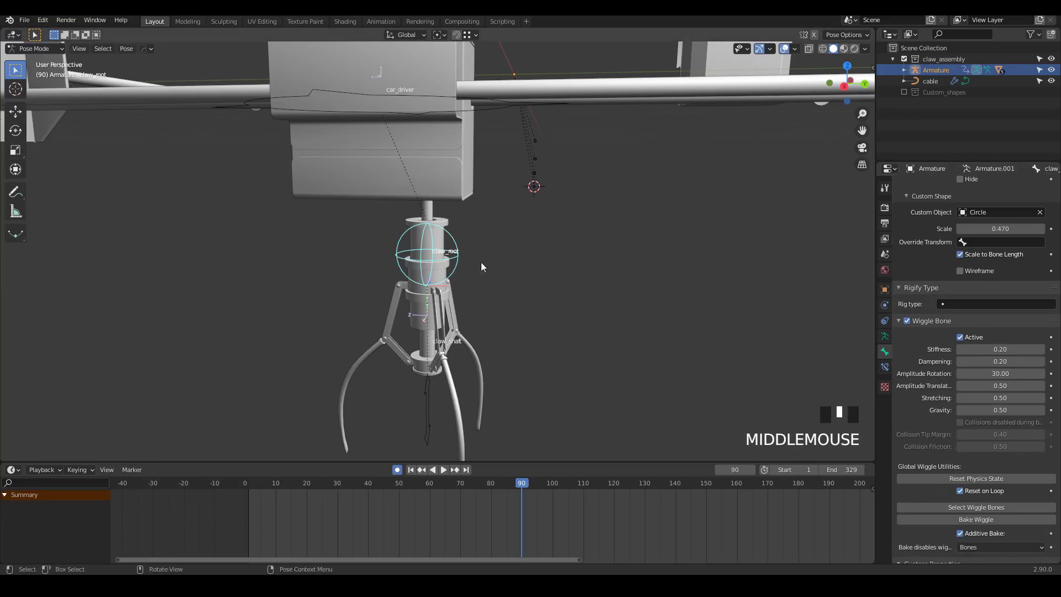
scroll(435, 265, "down", 3)
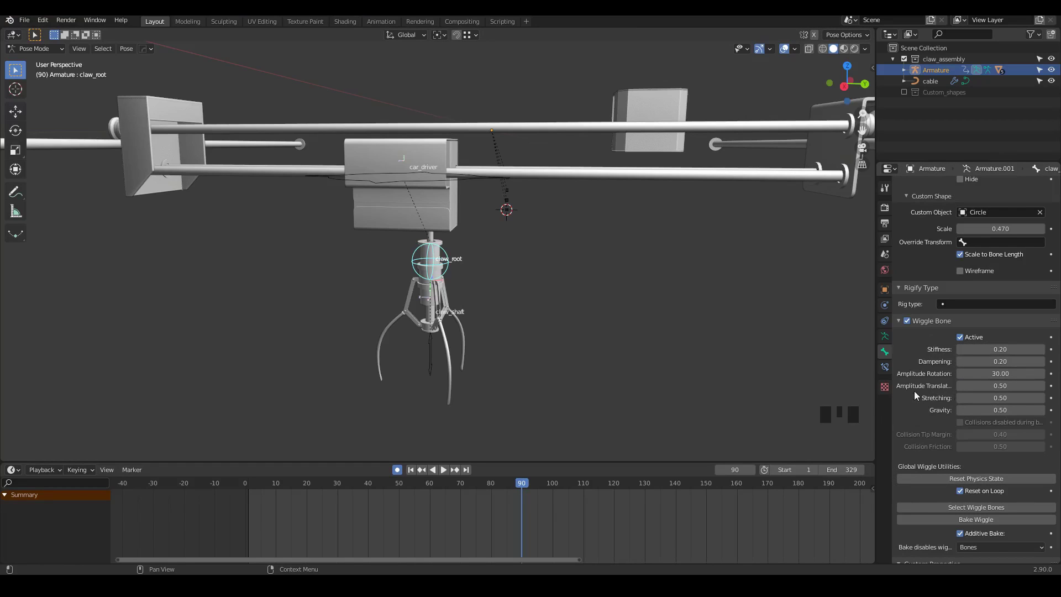
Step: Play back the animation from the first frame and again from frame 58, examining how the claw swings with Wiggle Bone enabled
middle_click_drag(424, 268, 402, 280)
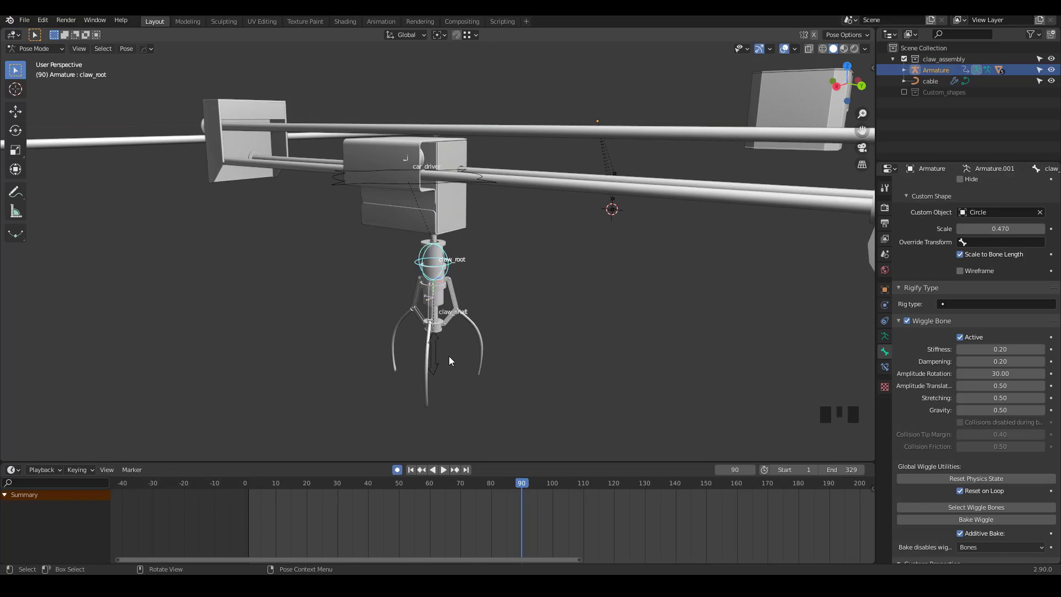
middle_click_drag(447, 300, 470, 376)
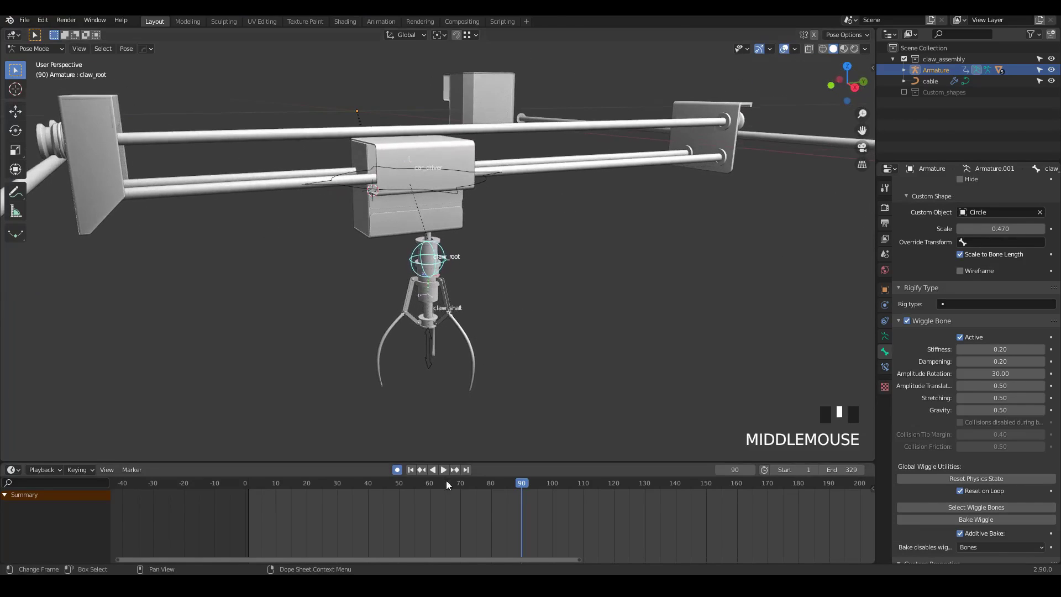
left_click(410, 472)
key("space")
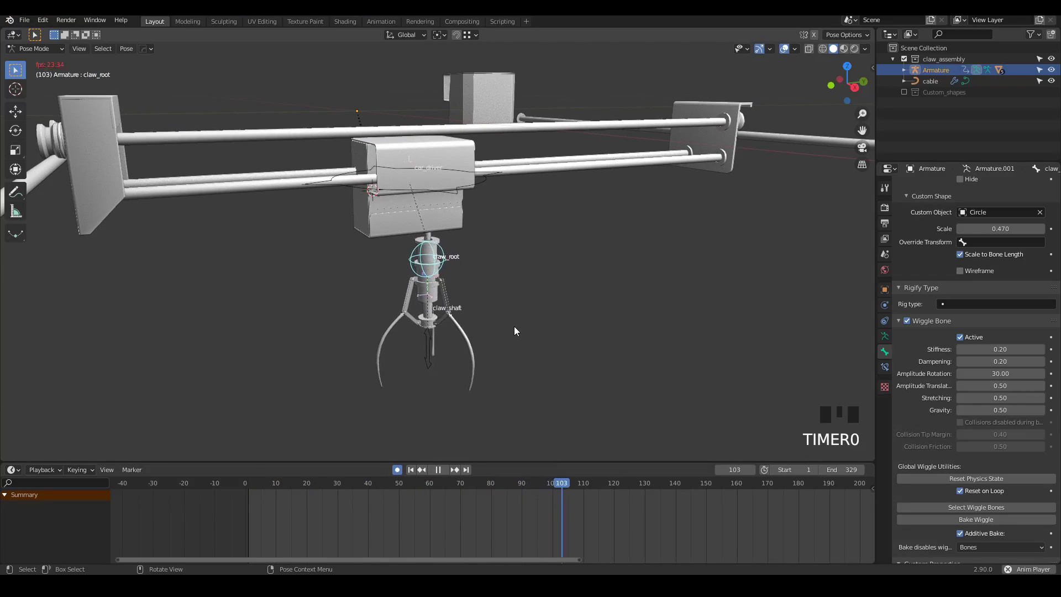
middle_click_drag(514, 325, 487, 407)
key("space")
left_click_drag(551, 487, 419, 494)
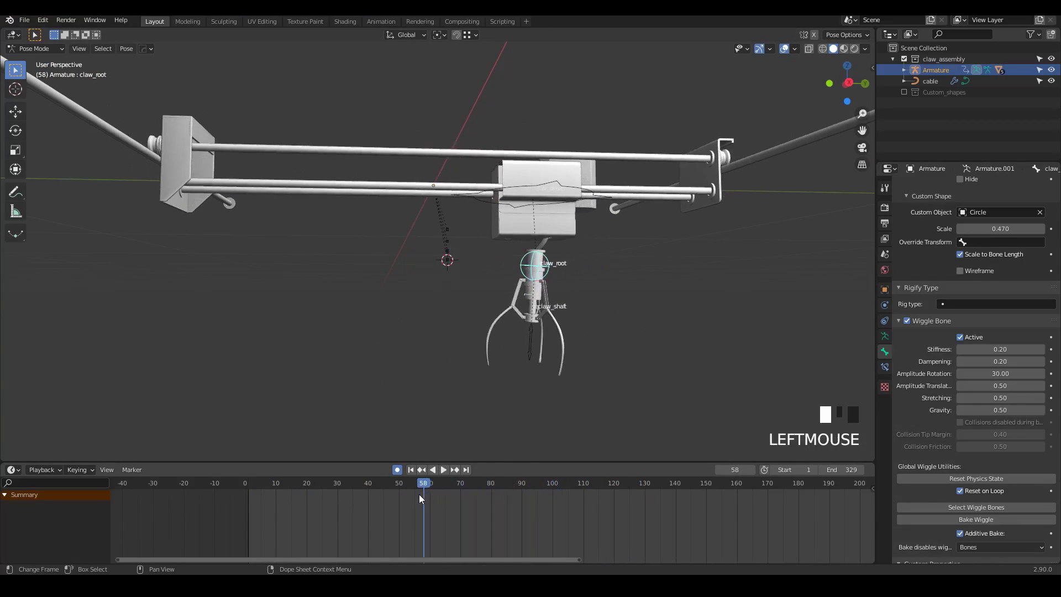
key("space")
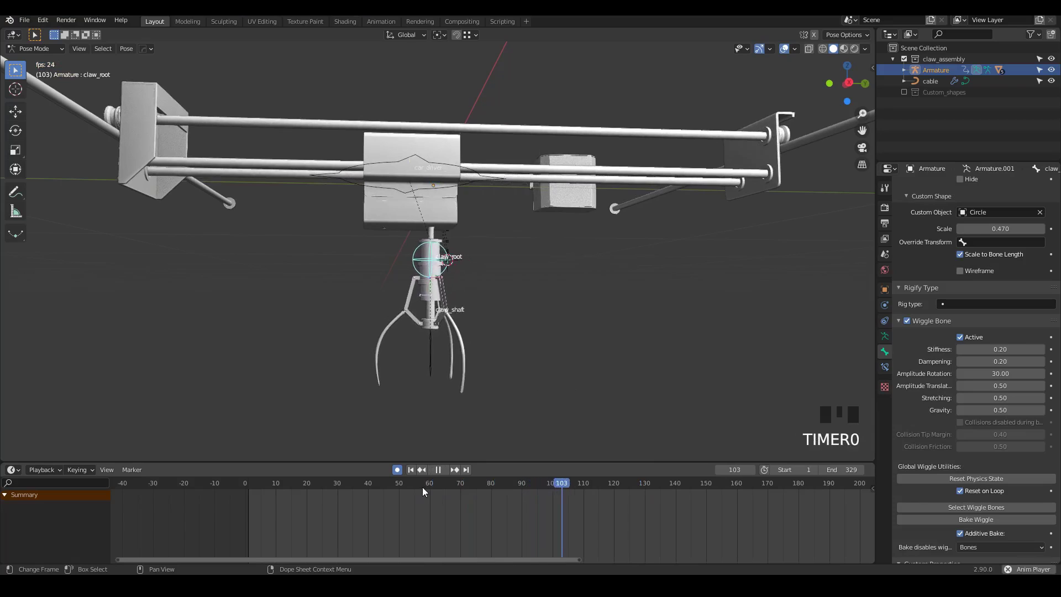
key("space")
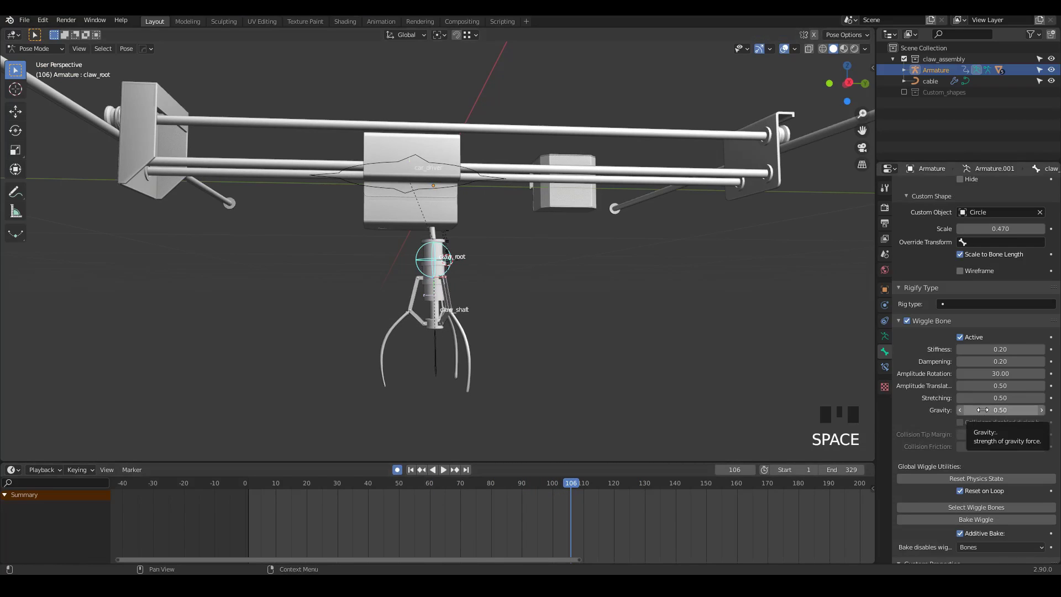
Step: Set the claw_root bone's Wiggle Bone stiffness to 0.70, dampening to 0.10 and amplitude rotation to 80
left_click(1004, 349)
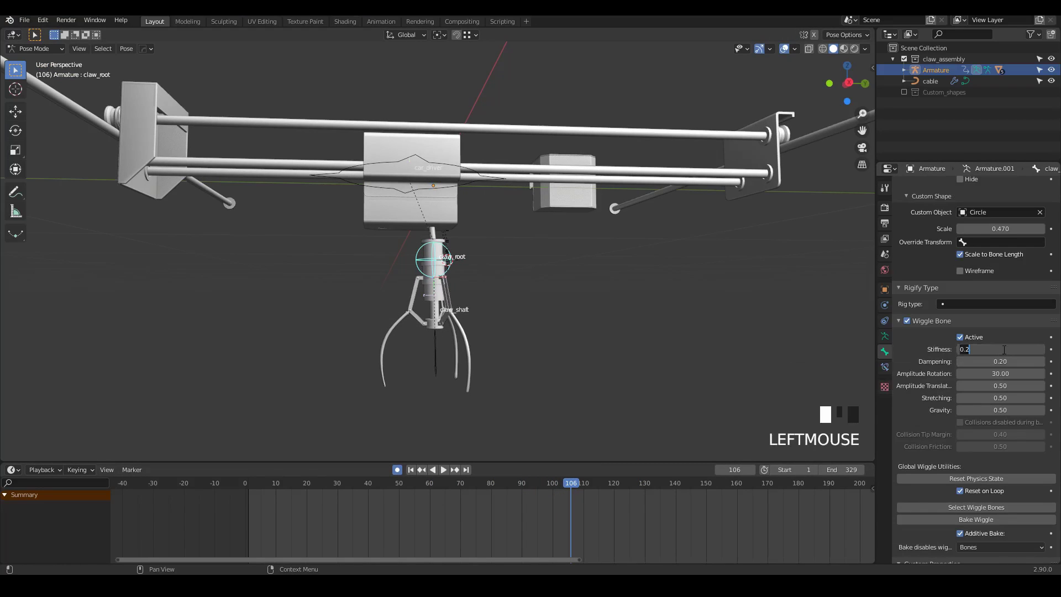
type(".7")
key("Return")
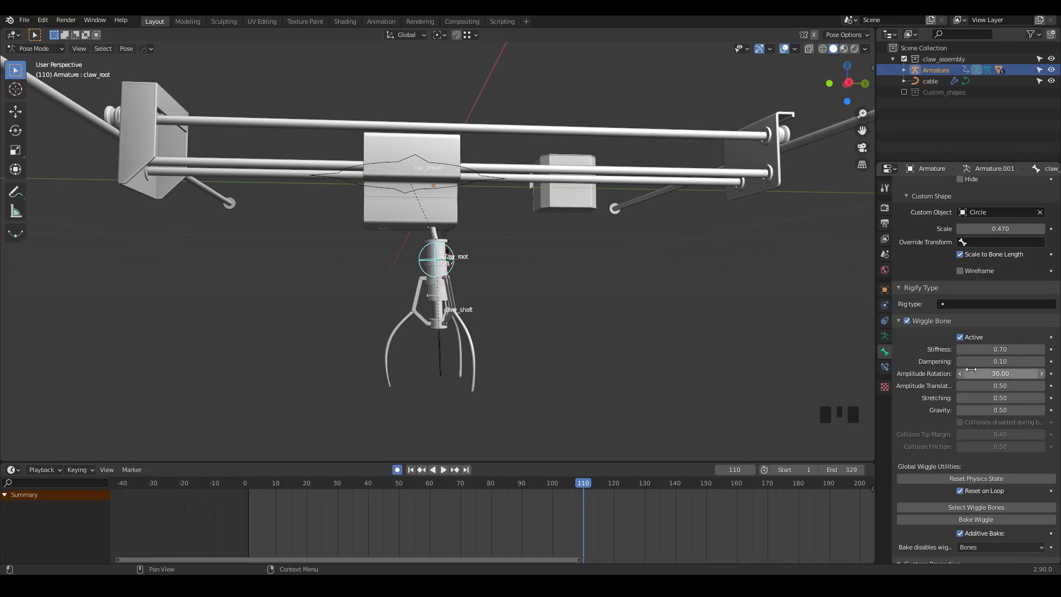
left_click(998, 373)
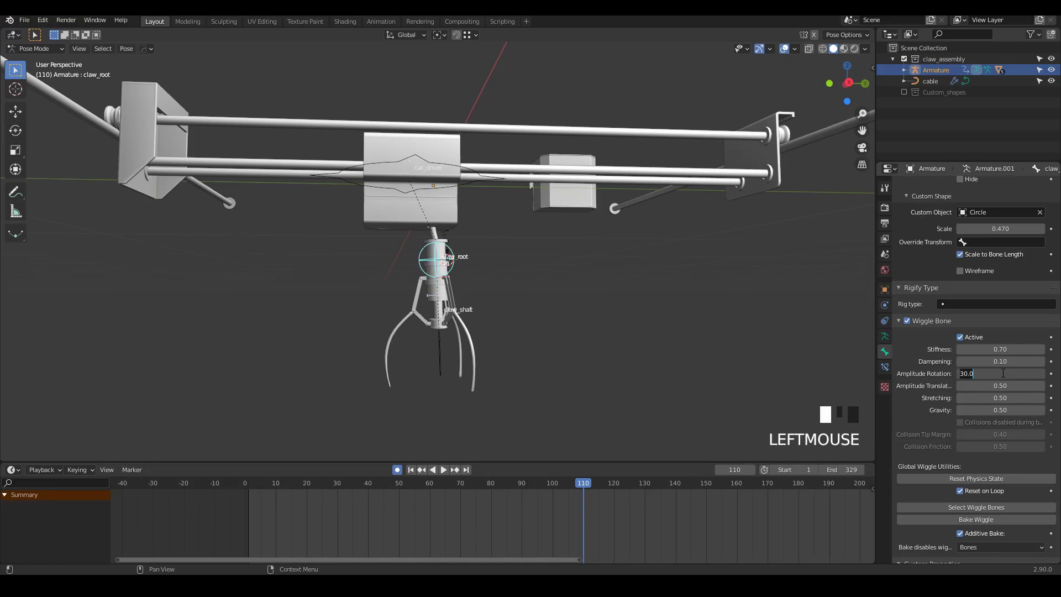
type("80")
key("Return")
Step: Play back the animation from the start, then scrub back to frame 38 to check the claw's swing with the adjusted wiggle settings
left_click(410, 470)
middle_click_drag(413, 302, 440, 324)
key("space")
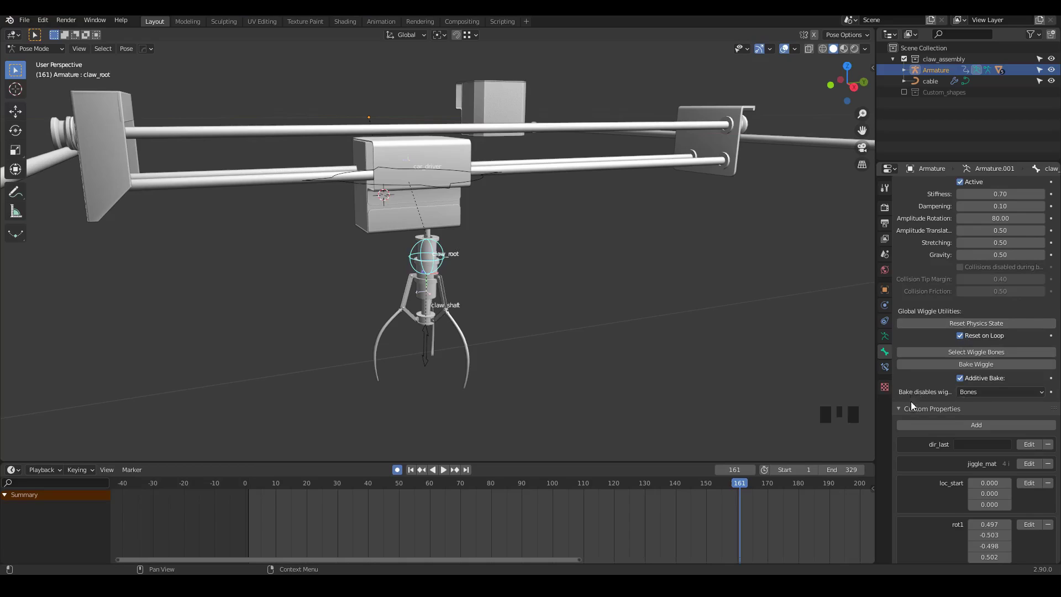
middle_click_drag(917, 352, 917, 359)
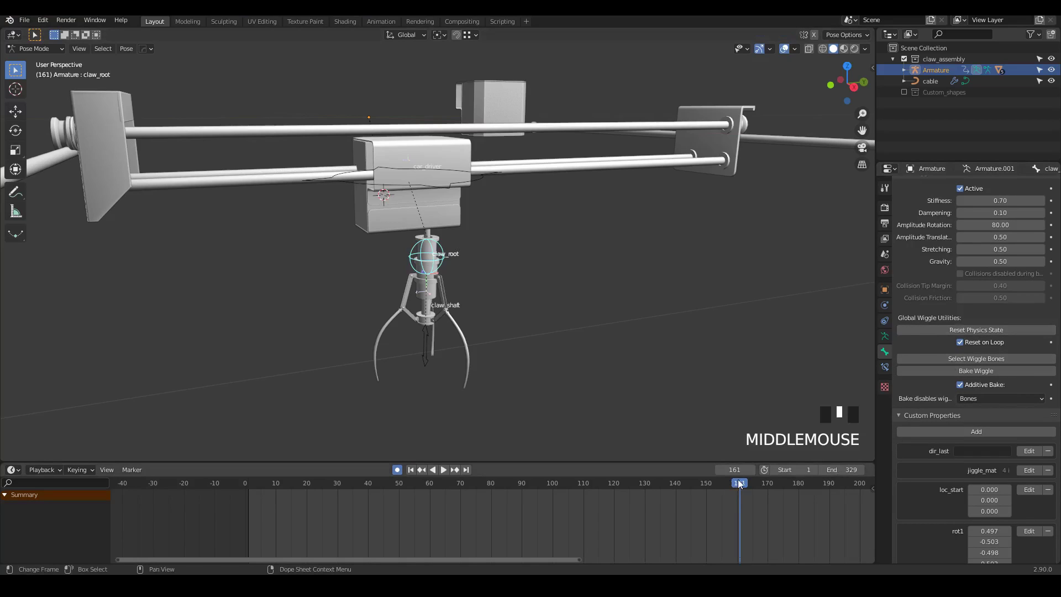
left_click_drag(739, 484, 362, 483)
Step: Reset the wiggle physics state at frame 1, replay the animation and inspect the swinging claw around frame 97
left_click(971, 331)
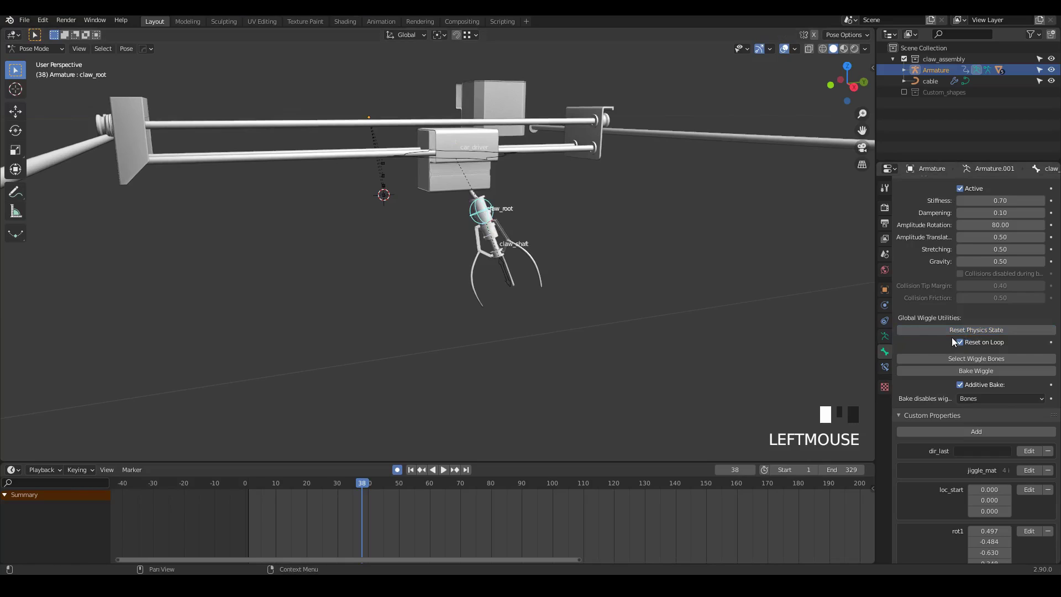
left_click(412, 471)
left_click(980, 331)
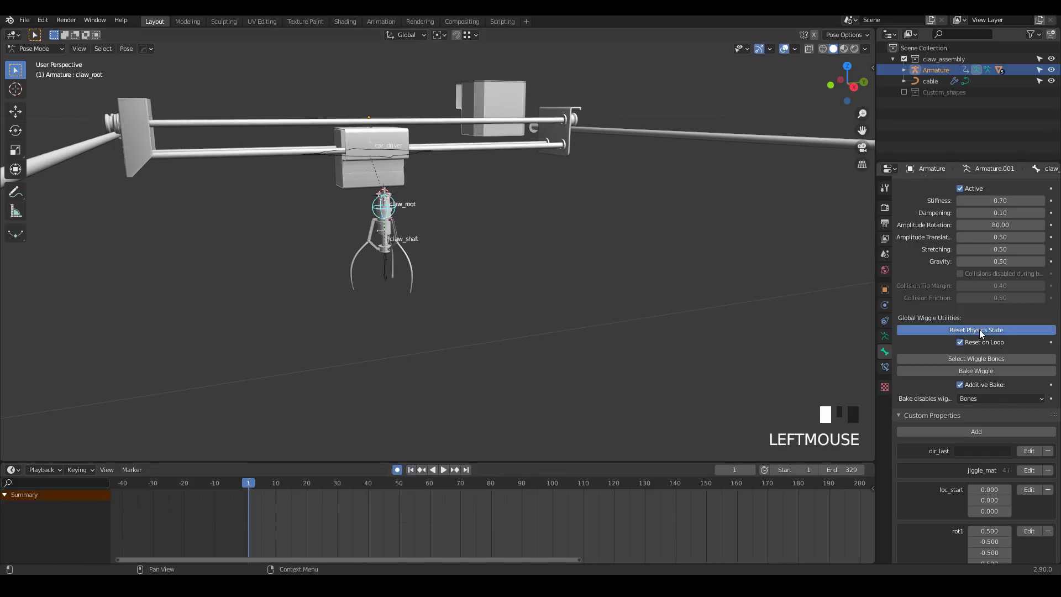
key("space")
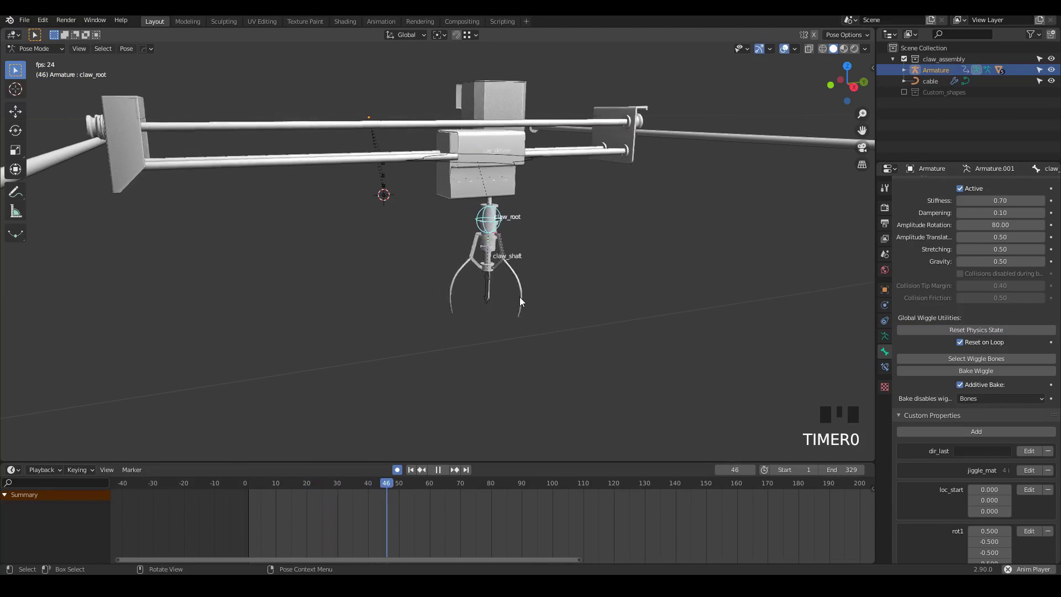
key("space")
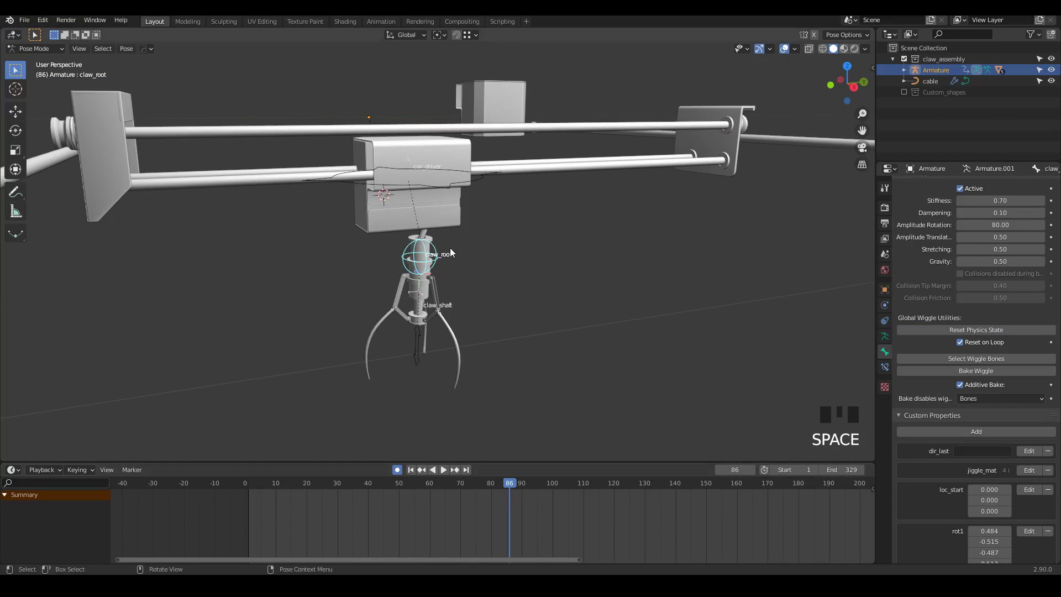
left_click_drag(502, 481, 543, 484)
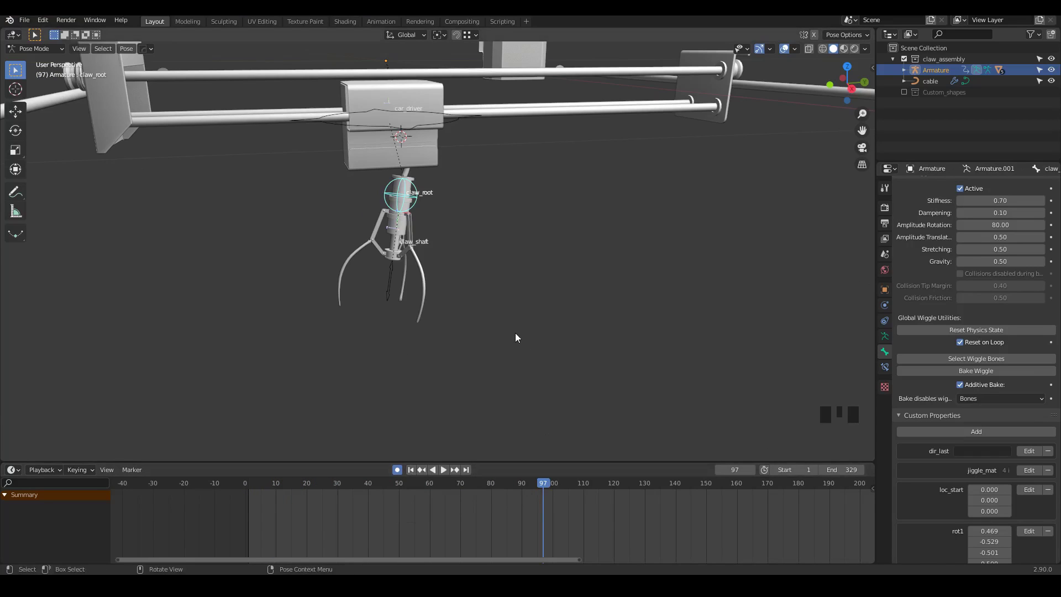
middle_click_drag(408, 175, 459, 287)
scroll(408, 286, "down", 3)
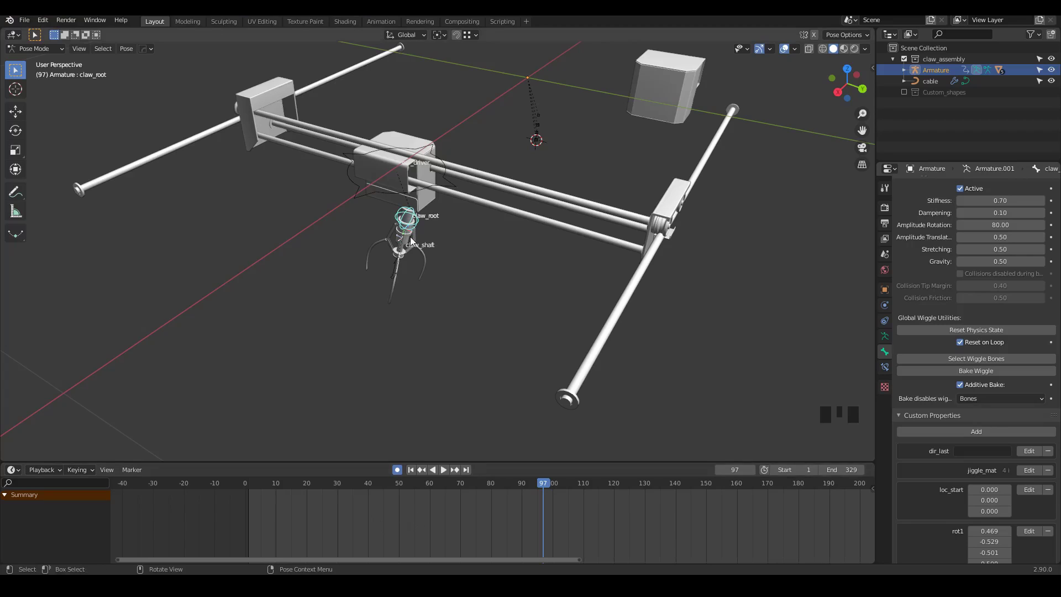
mouse_move(392, 245)
middle_mouse_down()
mouse_move(373, 227)
mouse_move(382, 177)
mouse_move(450, 206)
mouse_move(405, 260)
middle_mouse_up()
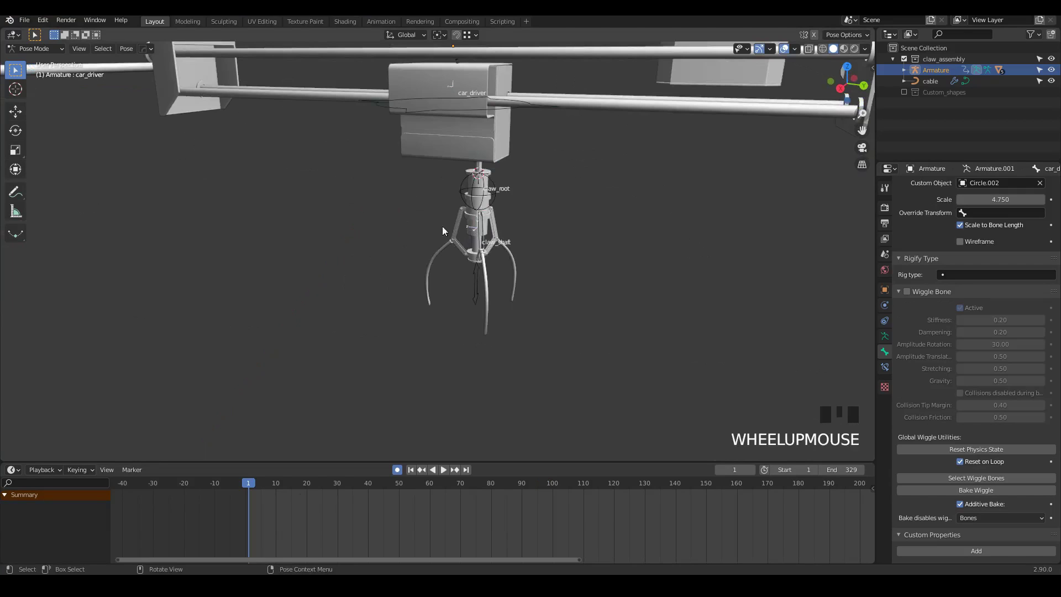
Step: Select the claw_root bone and disable its Wiggle Bone physics
middle_click_drag(442, 226, 465, 197)
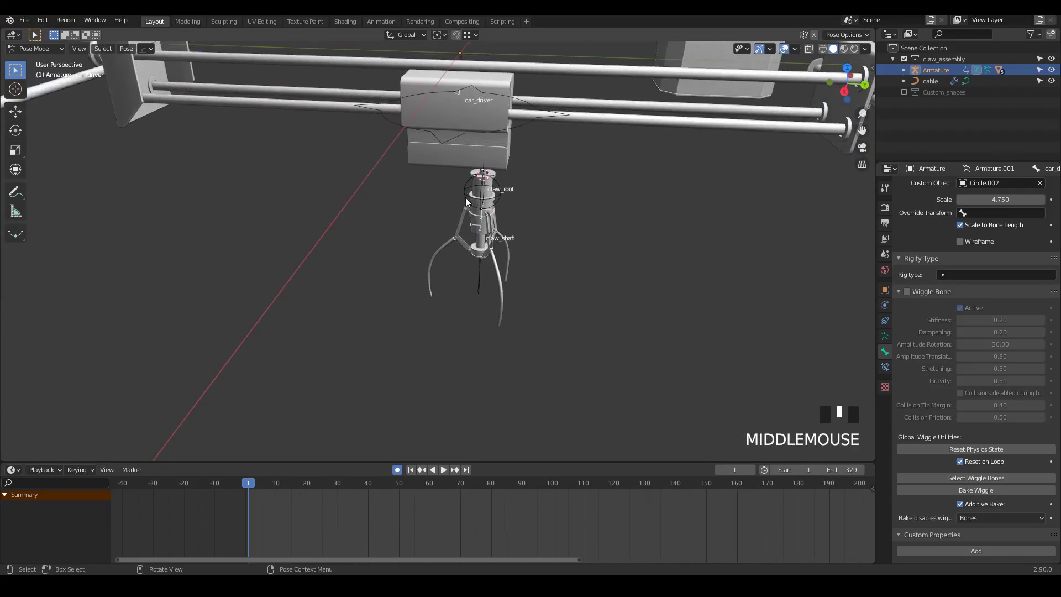
left_click(501, 201)
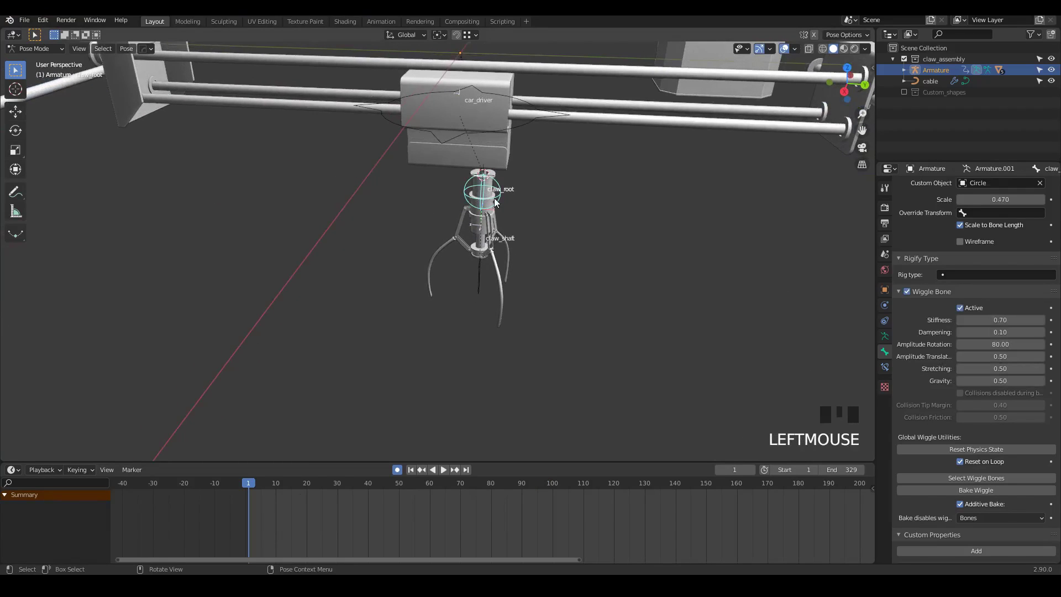
left_click(906, 291)
Step: Check where the car_driver keyframes end and insert a Location keyframe for the claw_root bone at frame 90
scroll(342, 313, "down", 5)
left_click_drag(253, 483, 481, 501)
middle_click_drag(383, 369, 468, 238, "shift")
left_click(468, 239)
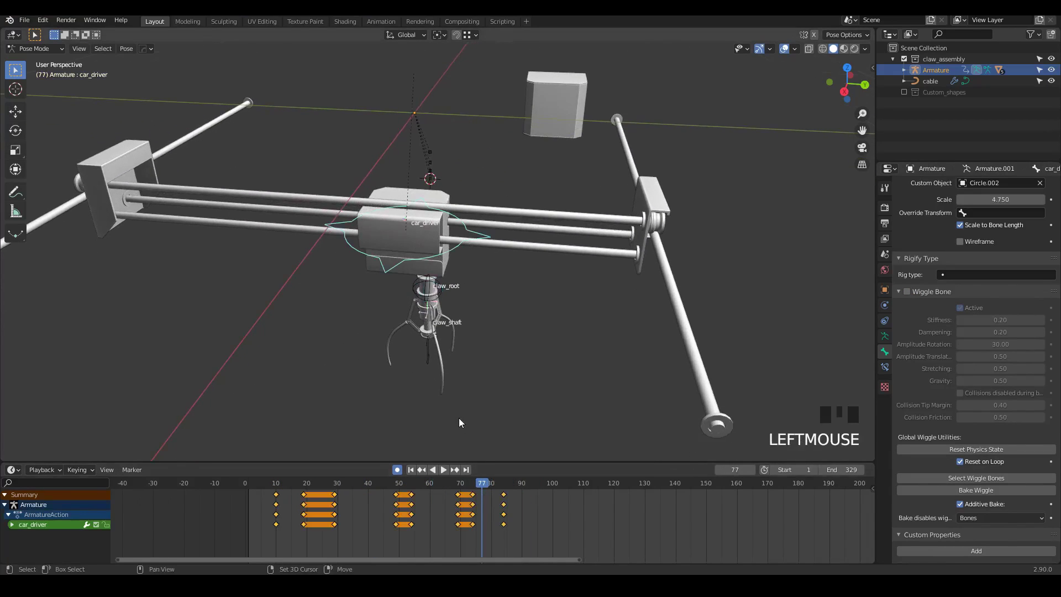
middle_click_drag(459, 417, 476, 347, "shift")
left_click(522, 483)
left_click(370, 228)
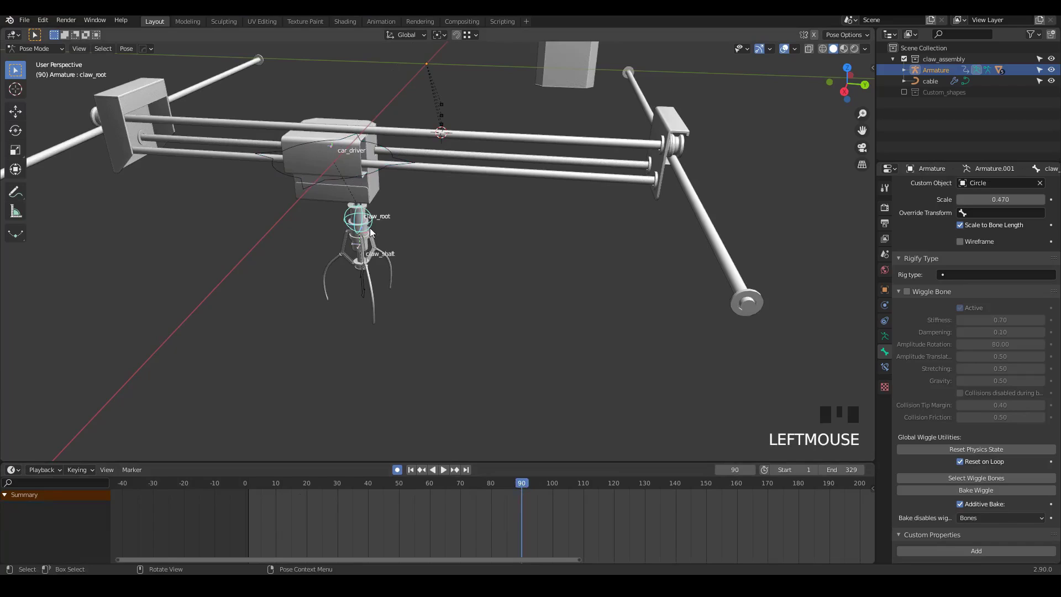
middle_click_drag(369, 227, 429, 281)
key("i")
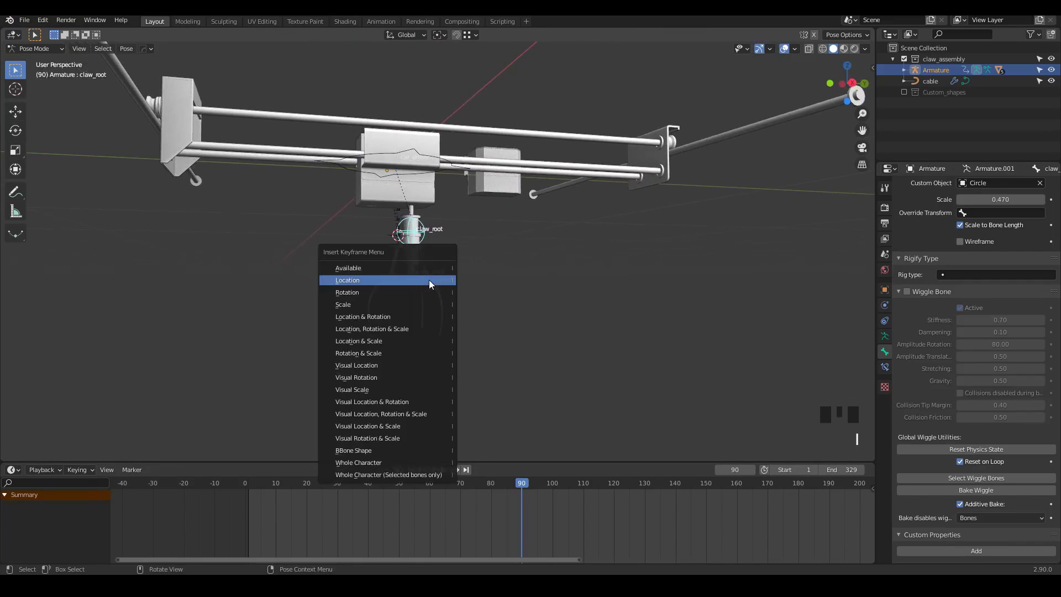
left_click(415, 280)
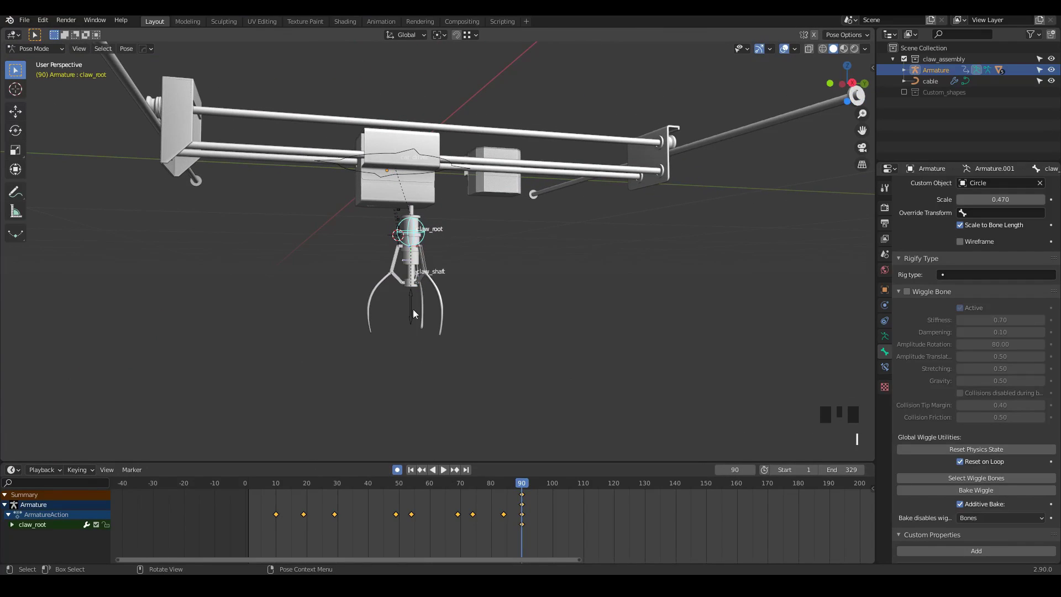
Step: At frame 105, move the claw_root bone down to lower the claw on its cable, and key the claw_shaft bone
left_click_drag(522, 484, 569, 489)
middle_click_drag(442, 271, 478, 184, "shift")
key("g")
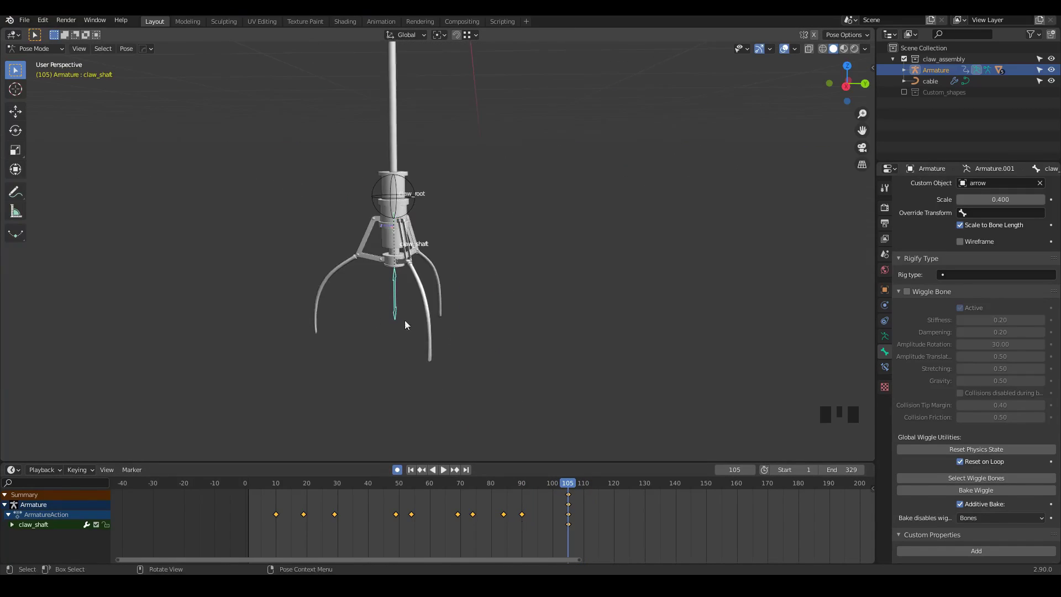
Step: At frame 110, move the claw_shaft bone down to close the claw's fingers and auto-key the pose
middle_click_drag(405, 323, 505, 412)
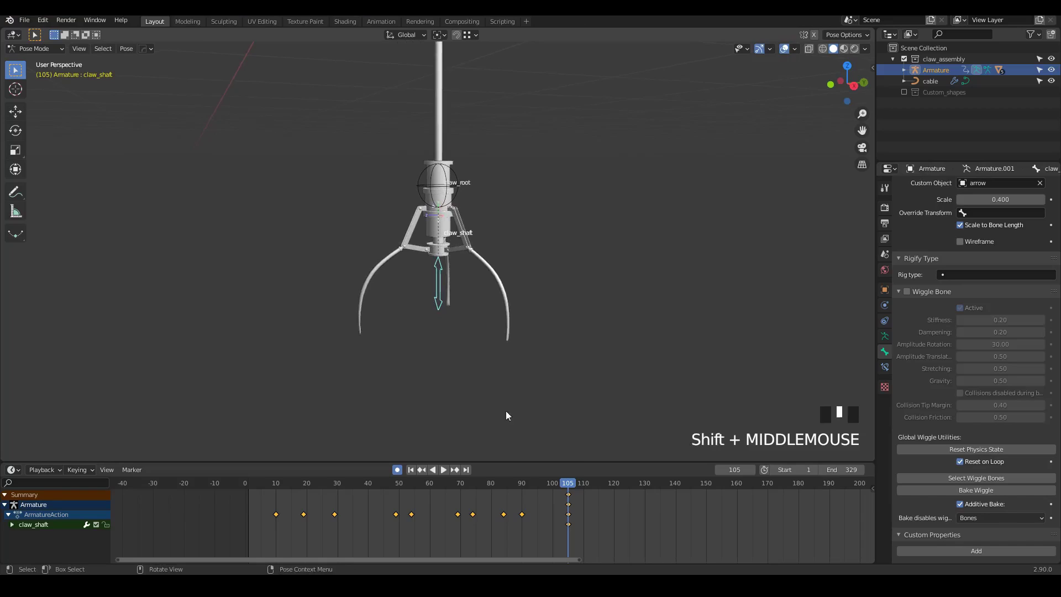
left_click(586, 484)
mouse_move(596, 487)
left_mouse_down()
mouse_move(563, 487)
mouse_move(585, 486)
left_mouse_up()
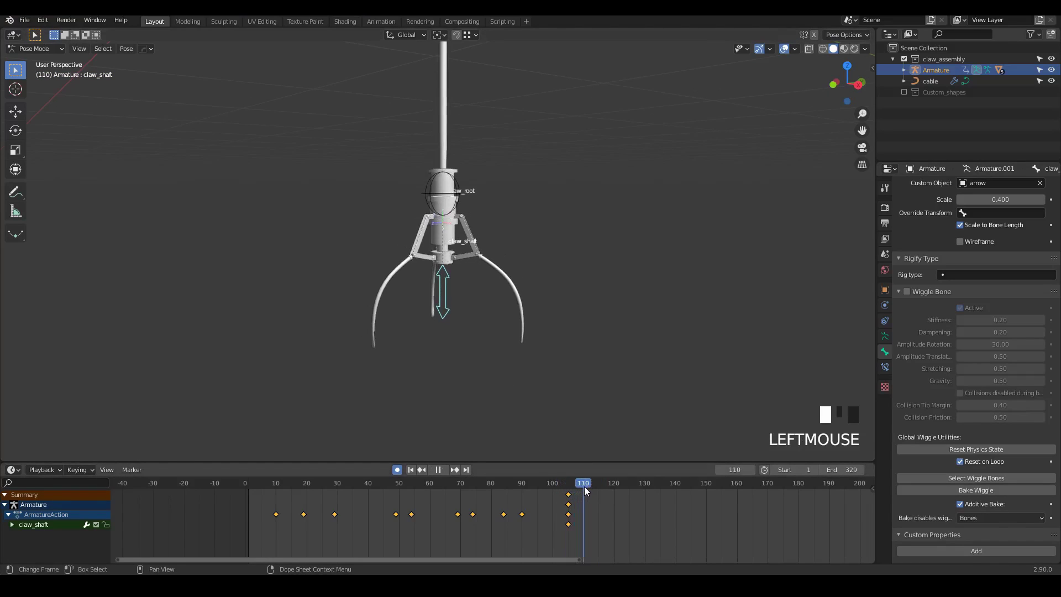
middle_click_drag(449, 301, 568, 343, "shift")
key("g")
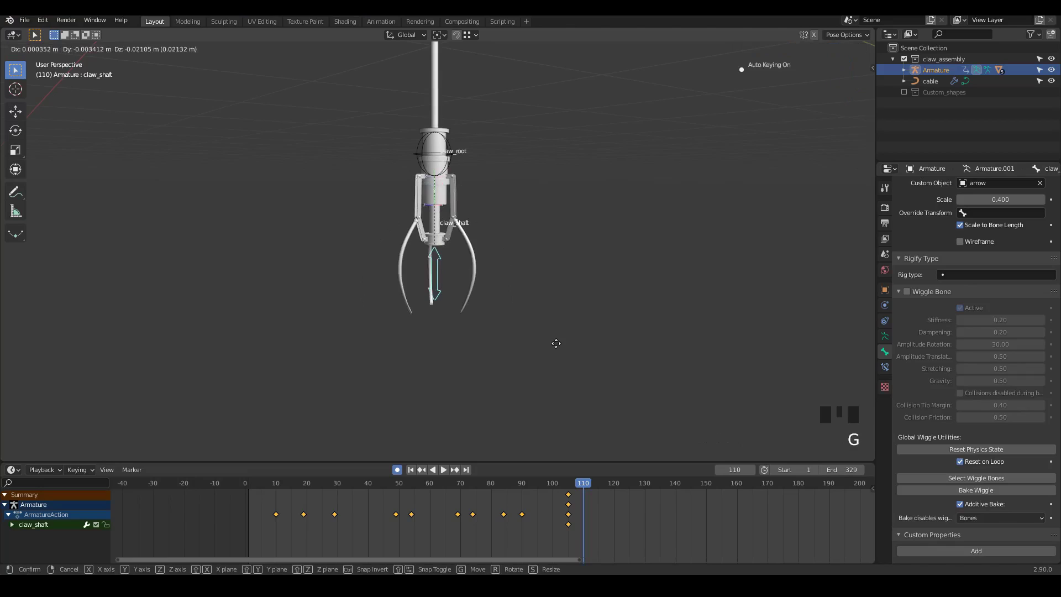
left_click(547, 365, "shift")
Step: Play the animation from the first frame and view the car movement and claw drop from several angles
key("shift+Left")
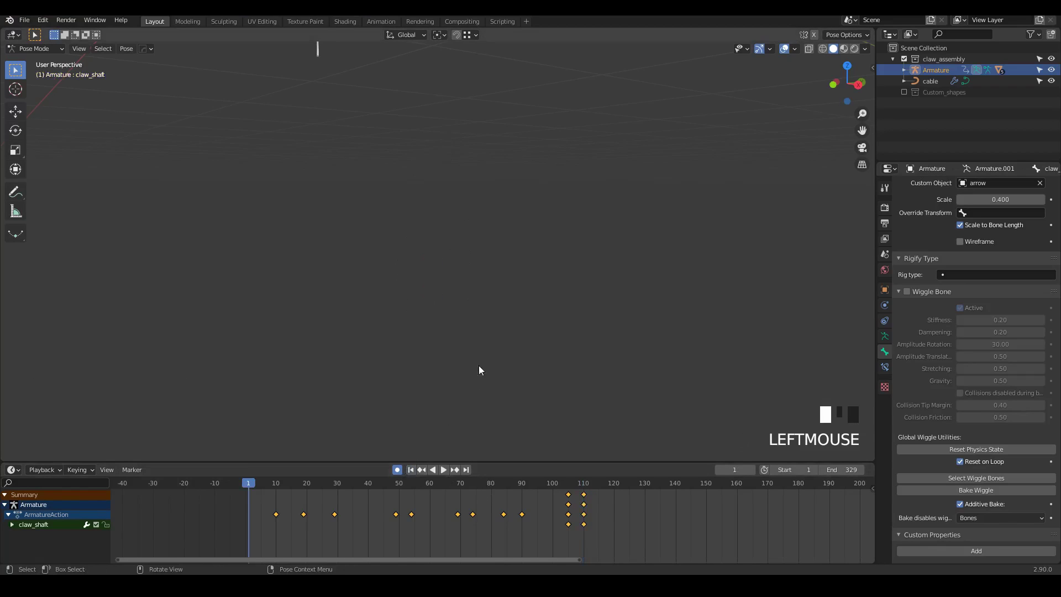
key("space")
scroll(397, 256, "up", 2)
middle_click_drag(397, 256, 449, 327)
scroll(395, 295, "down", 2)
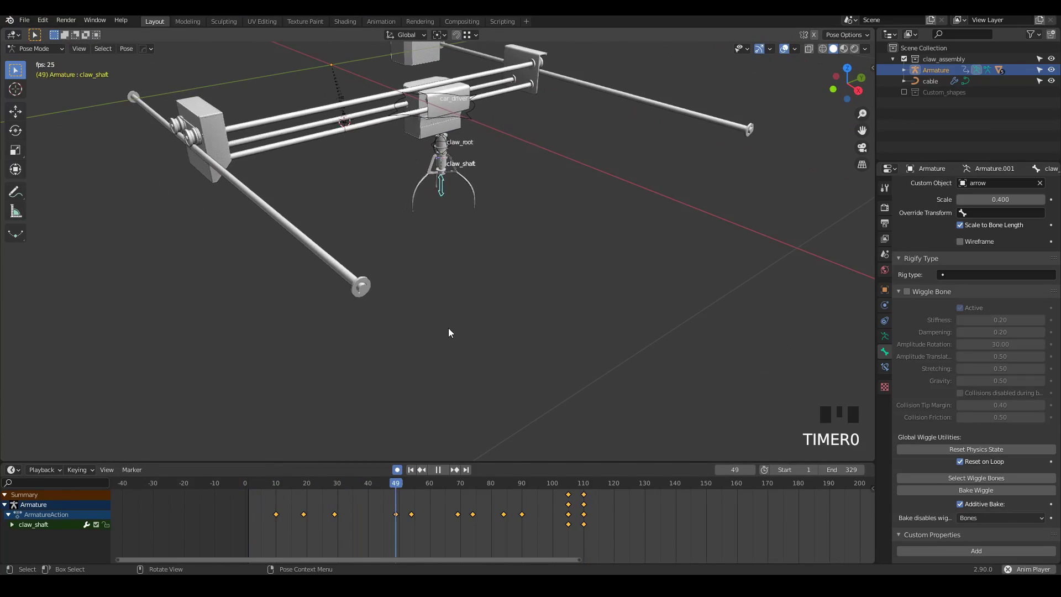
middle_click_drag(470, 201, 428, 335)
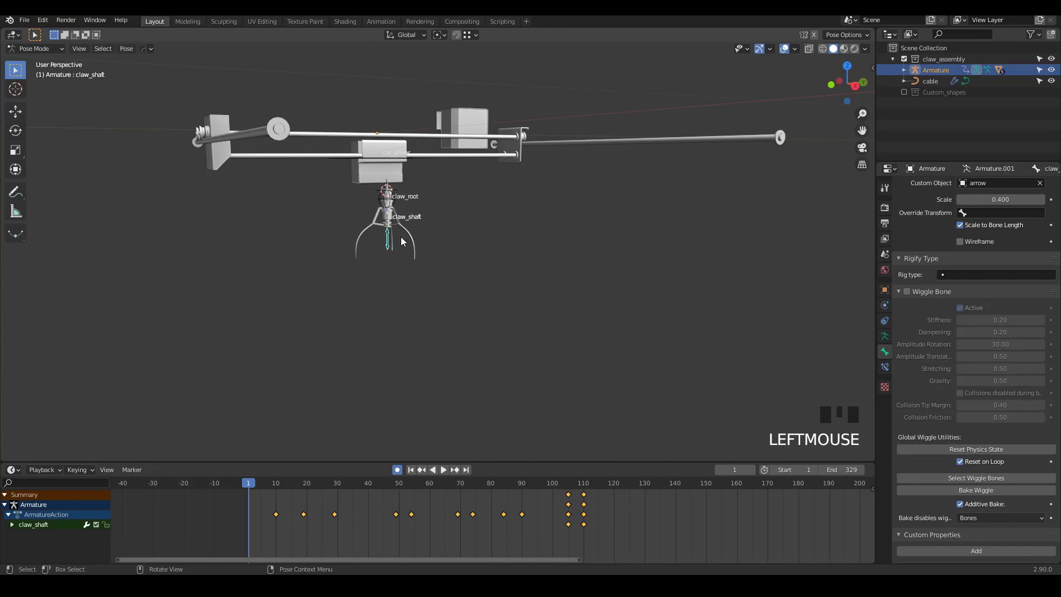
Step: Re-enable Wiggle Bone on the claw_root bone and play the full animation with the viewport overlays hidden
mouse_move(402, 238)
middle_mouse_down()
mouse_move(425, 226)
mouse_move(392, 221)
middle_mouse_up()
left_click(382, 215)
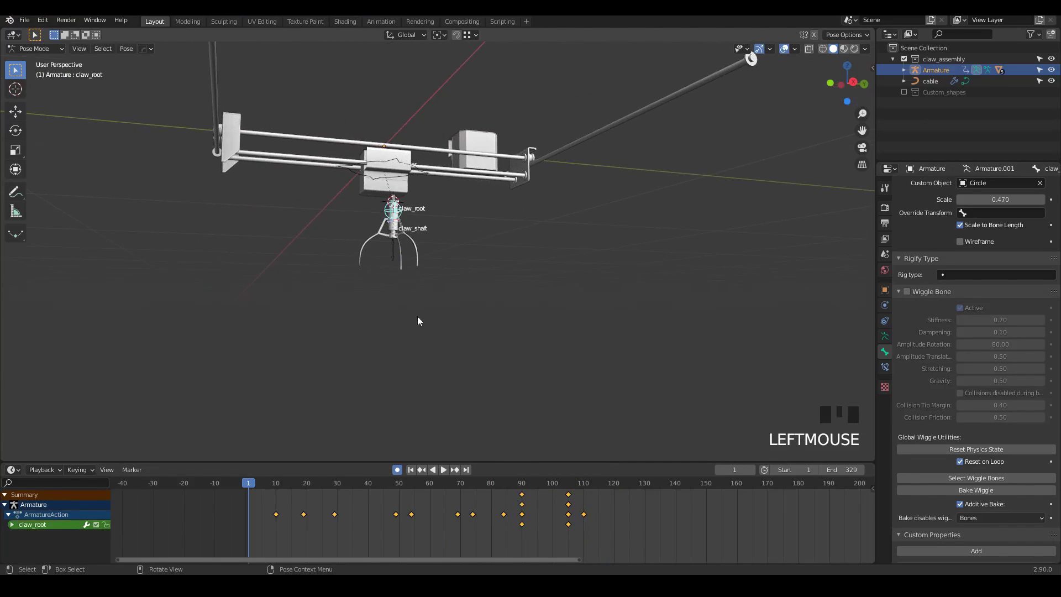
left_click(906, 291)
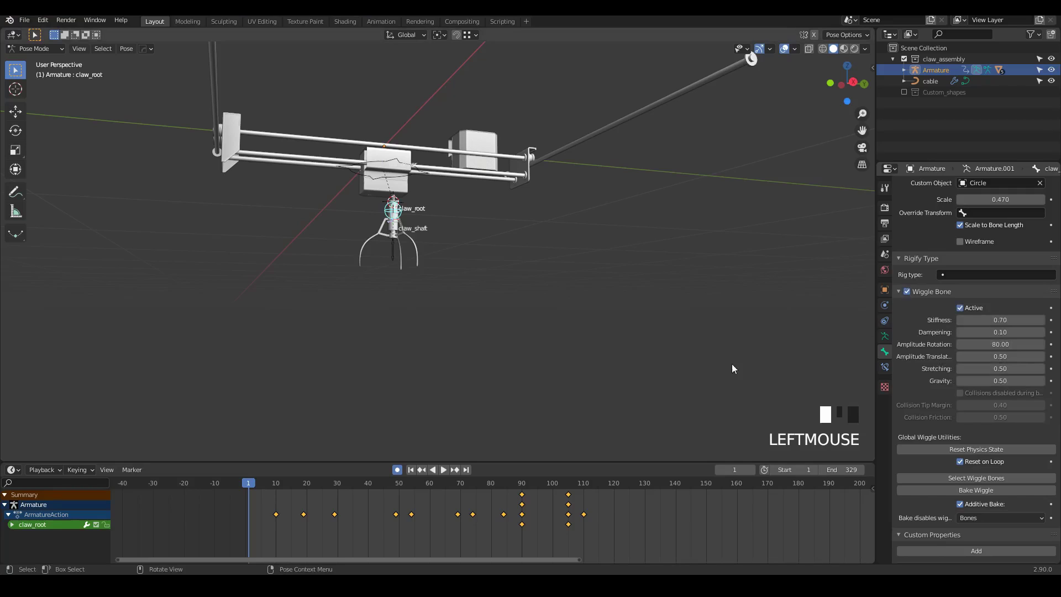
key("space")
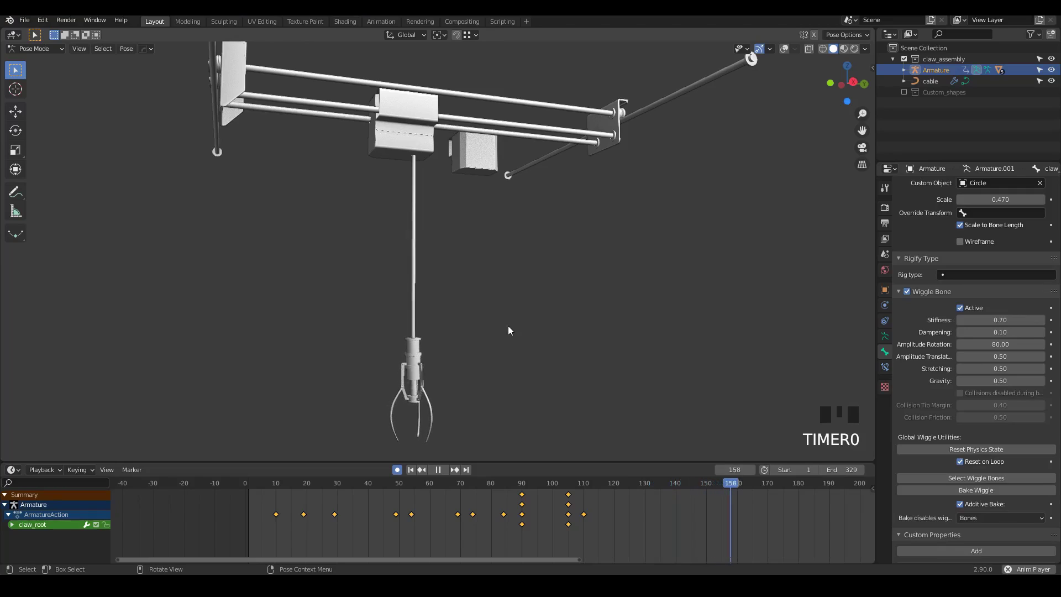
key("space")
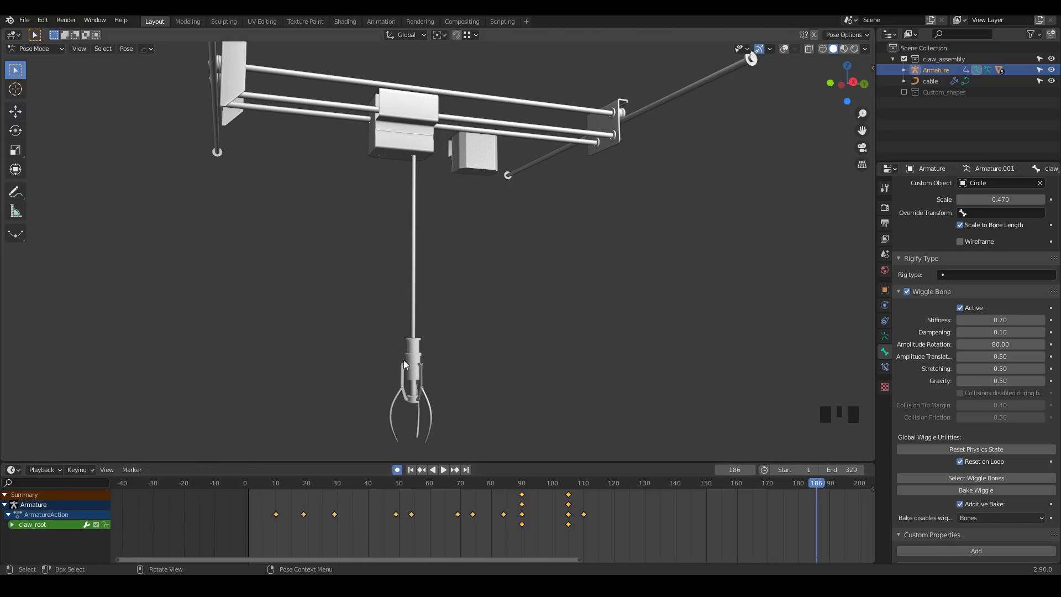
Step: Switch to the browser and look over the Claw Machine Rigging Tutorial page on Gumroad and the creator's profile with its products
middle_click(901, 155)
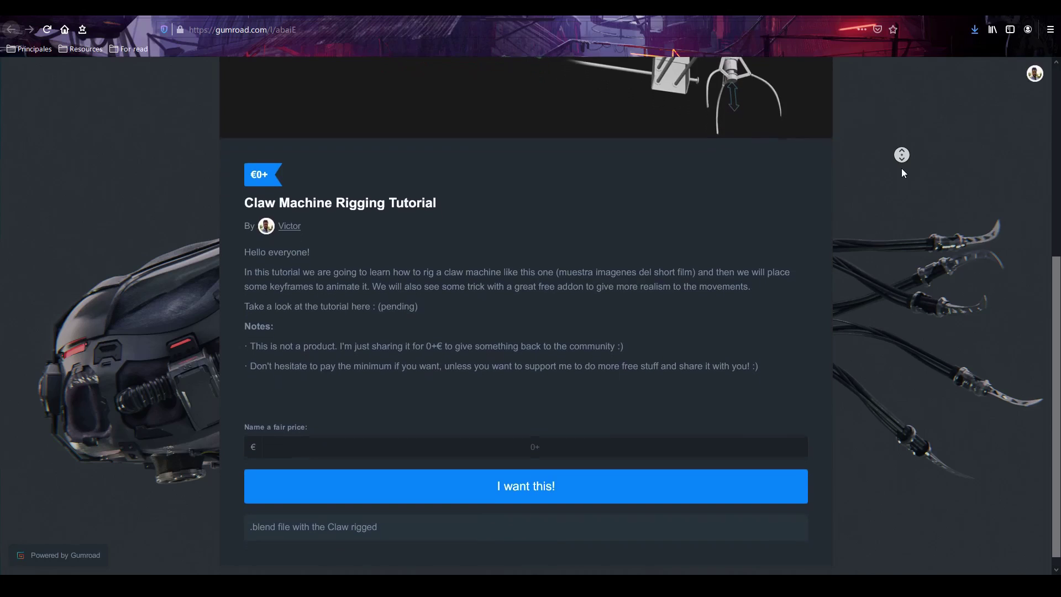
middle_click(872, 386)
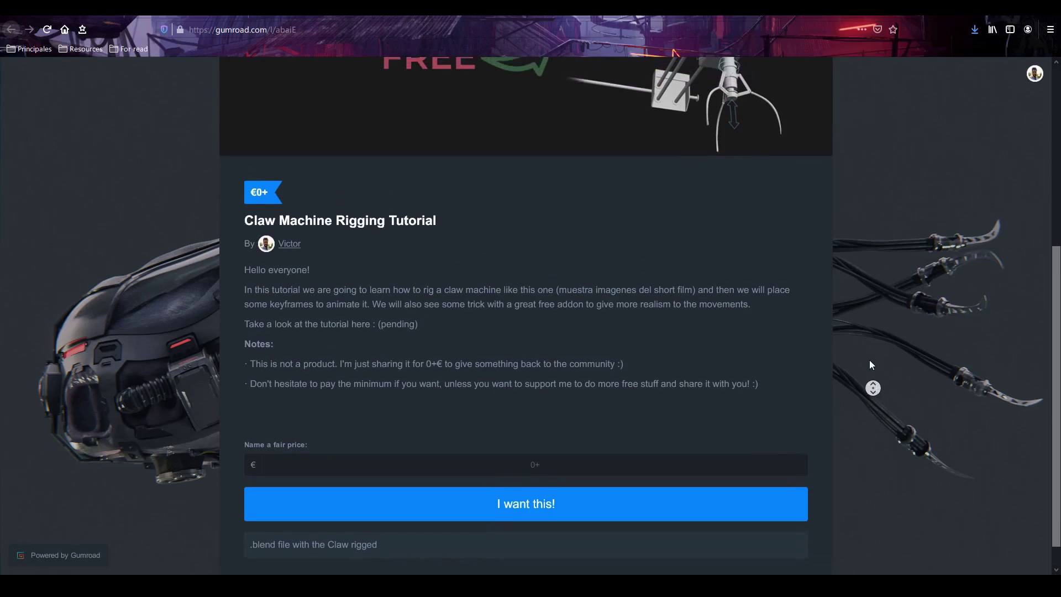
middle_click(869, 360)
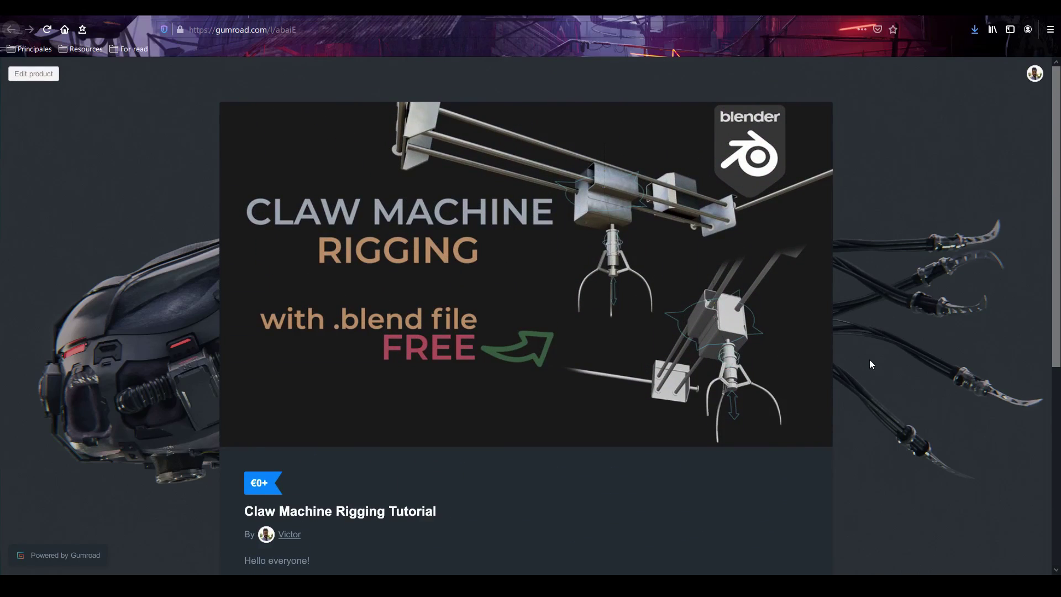
left_click(489, 17)
middle_click(958, 254)
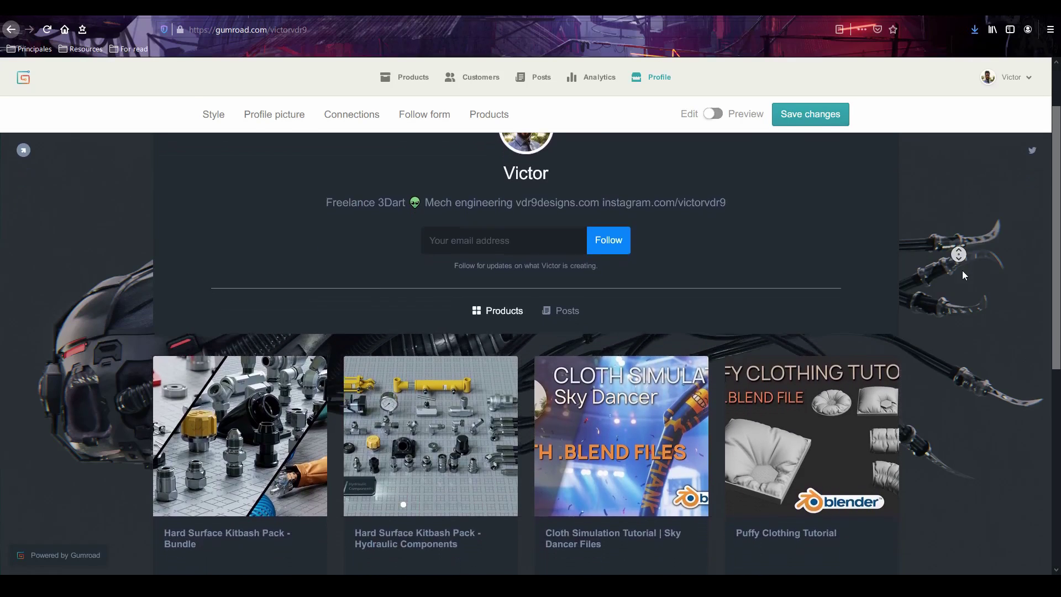